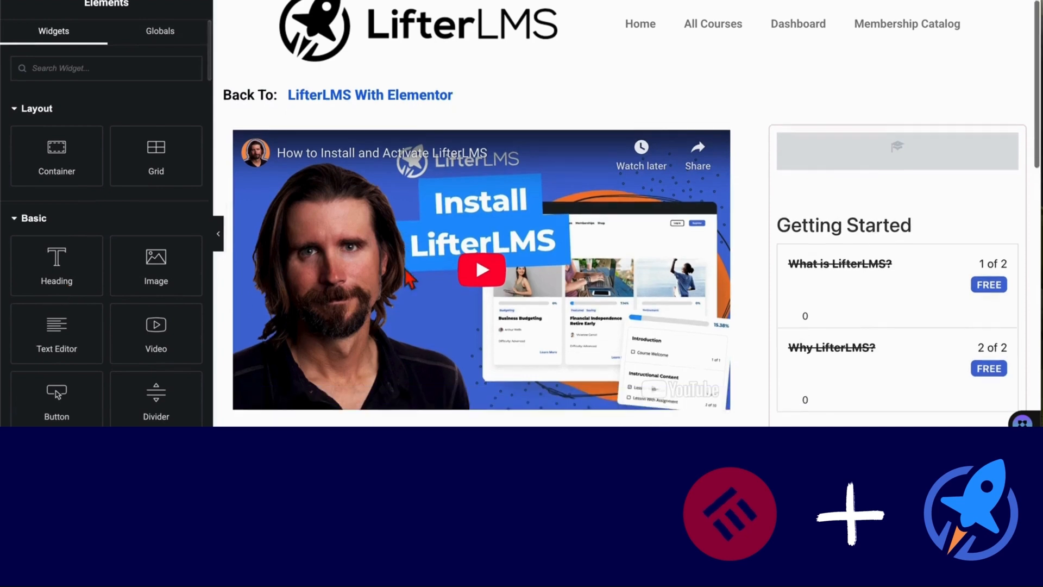
Add a Heading widget directly below the lesson video and view its style and advanced settings
click(150, 265)
drag(52, 262, 331, 307)
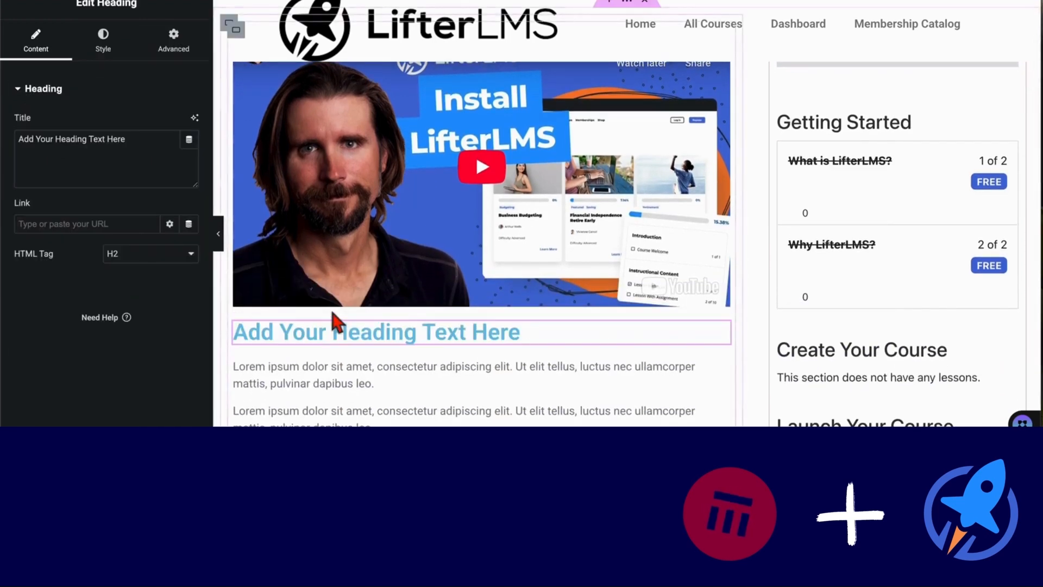
click(121, 42)
click(172, 42)
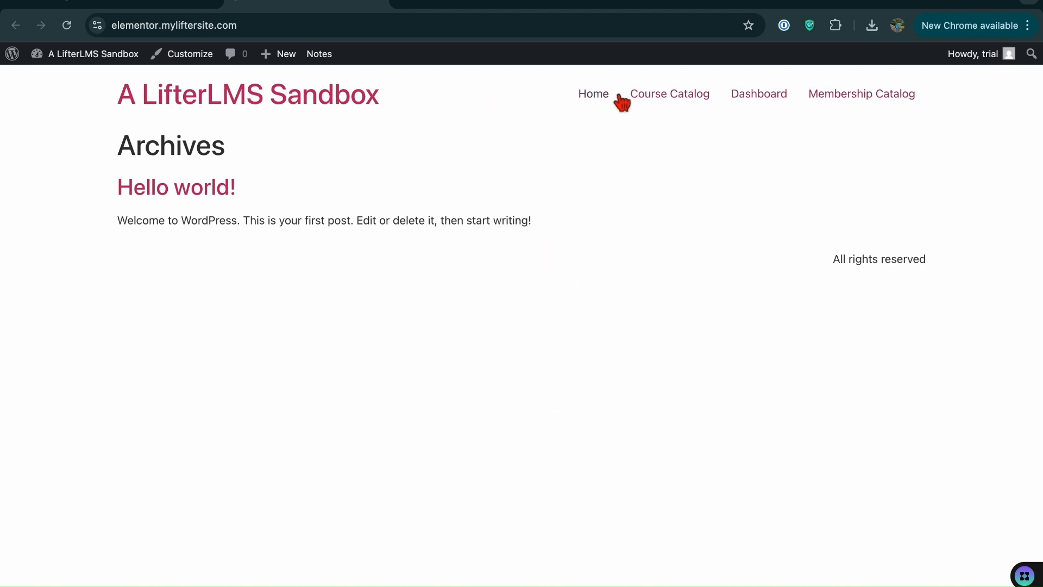
Open the WordPress admin and view the installed themes to check which one is active
click(153, 7)
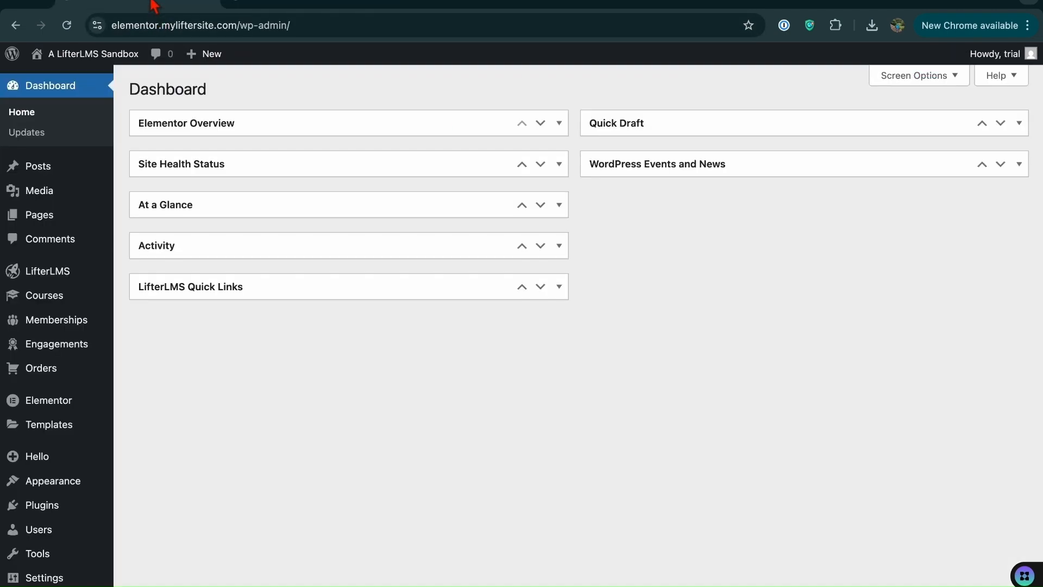
mouse_move(103, 280)
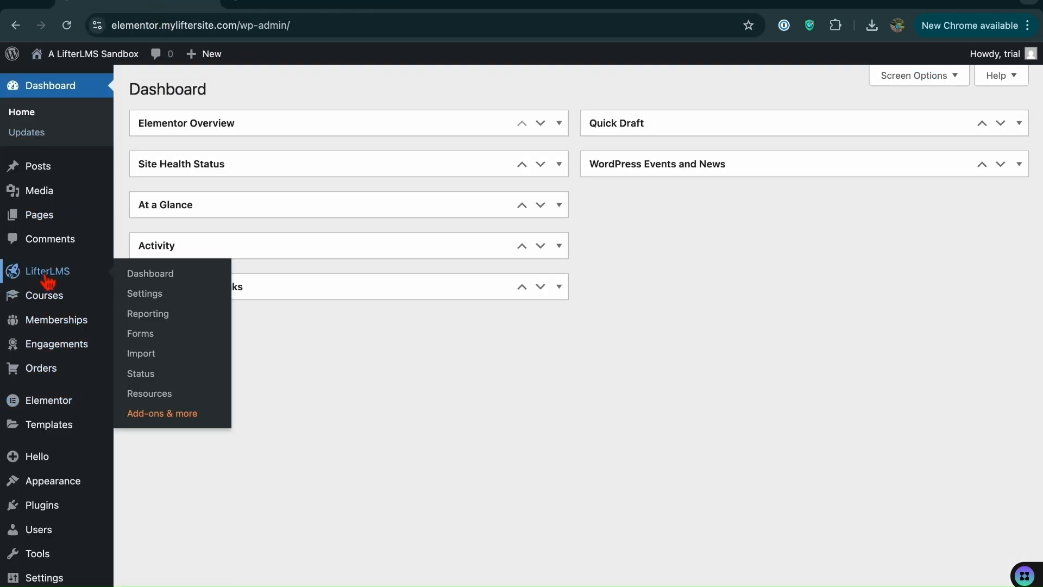
mouse_move(69, 417)
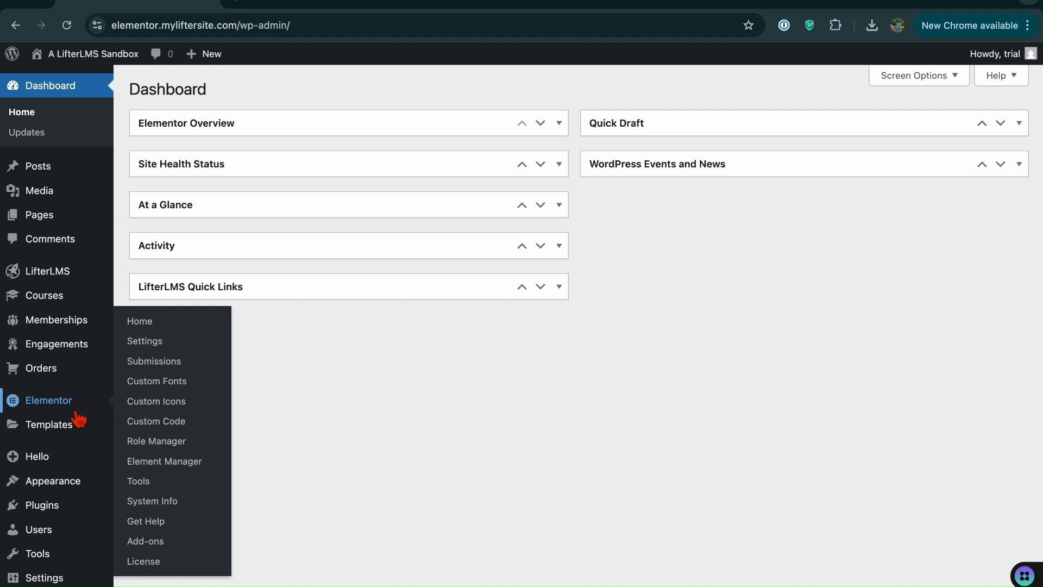
mouse_move(73, 483)
click(141, 488)
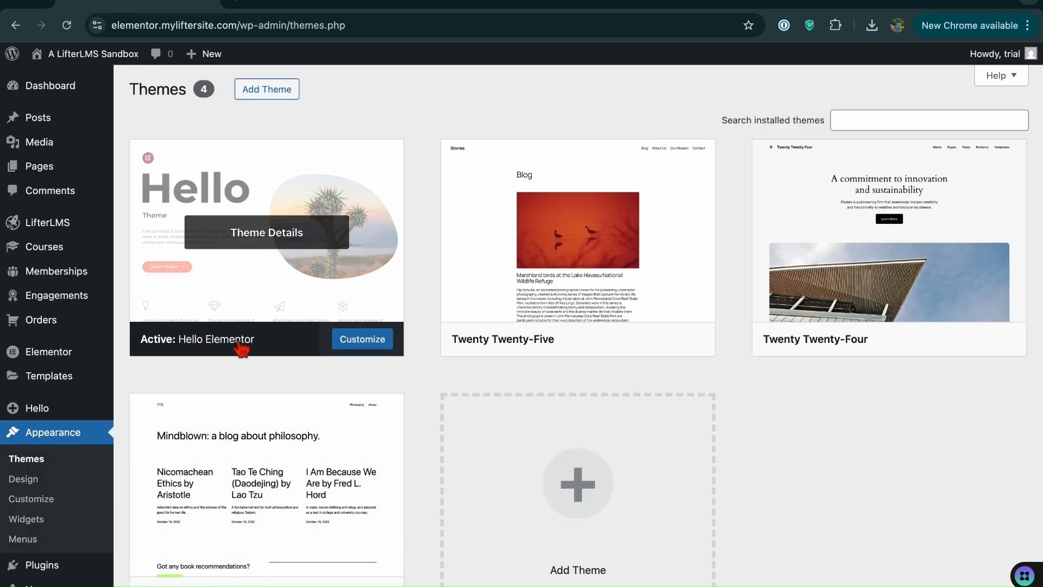
View the site's course catalog and look through the LifterLMS Quickstart Course page down to its lesson list
click(288, 3)
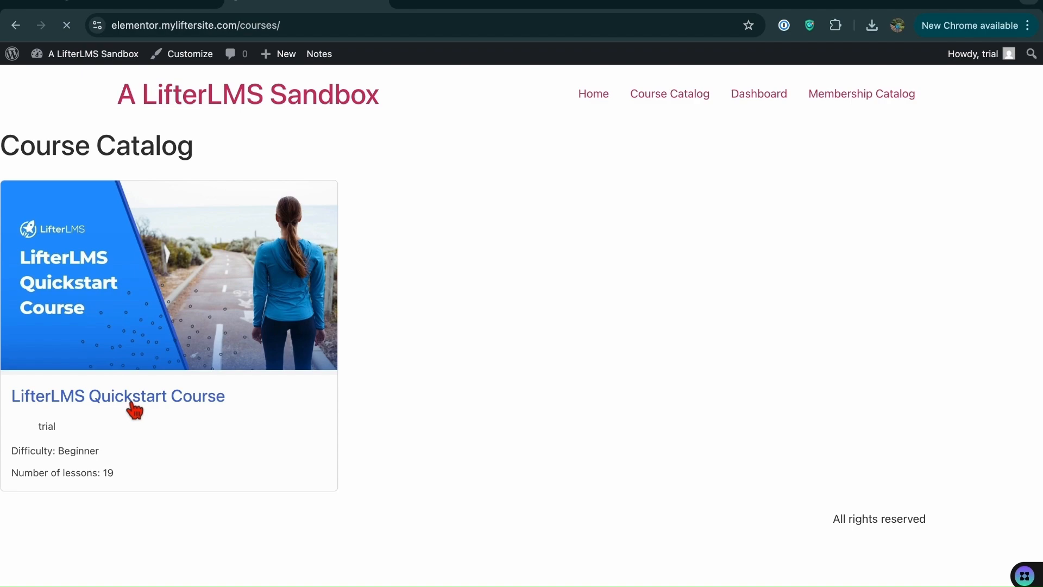
click(137, 407)
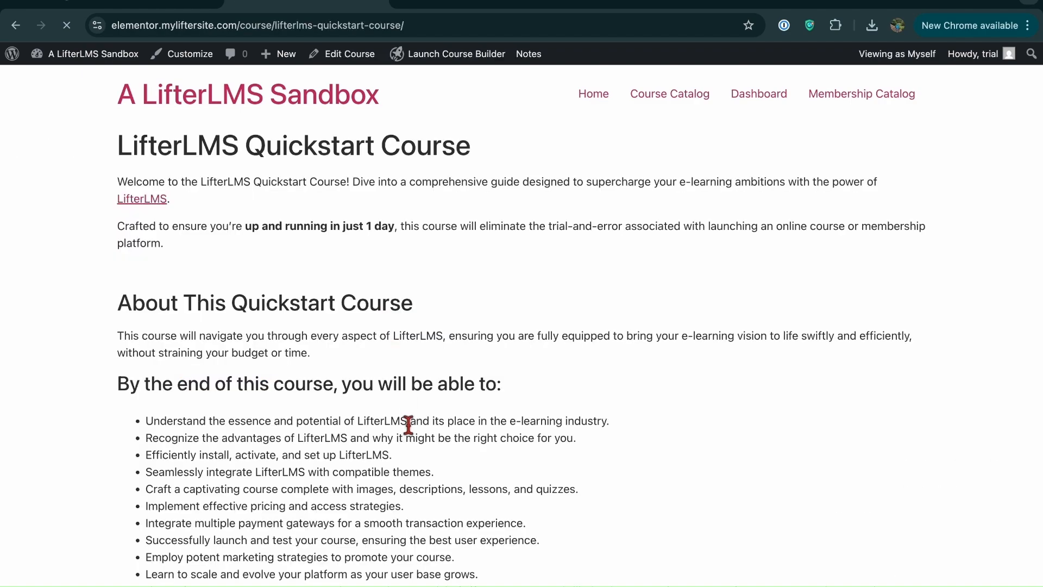
scroll(409, 428, down, 6)
scroll(408, 430, down, 20)
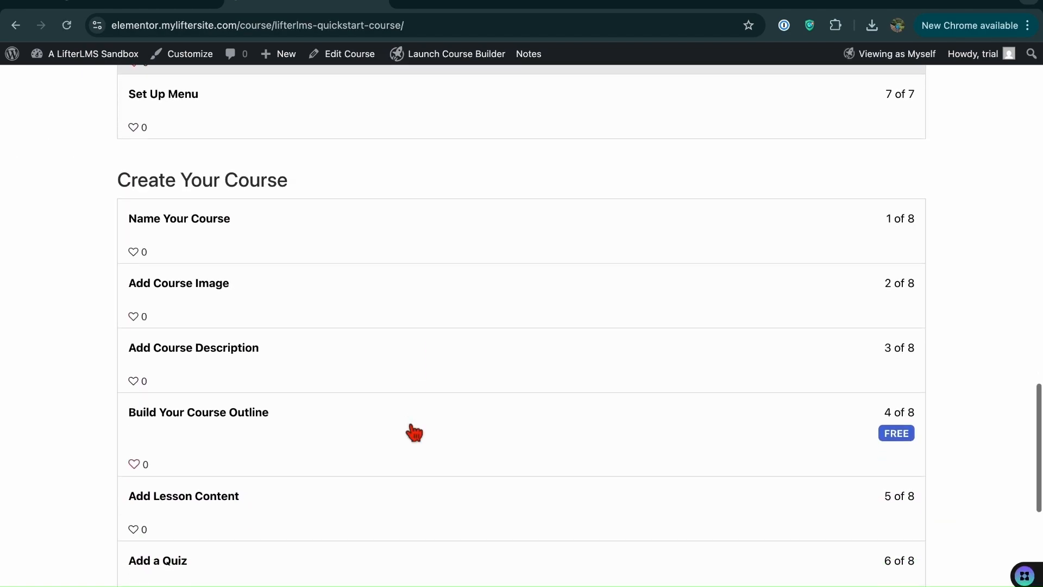
scroll(413, 432, up, 20)
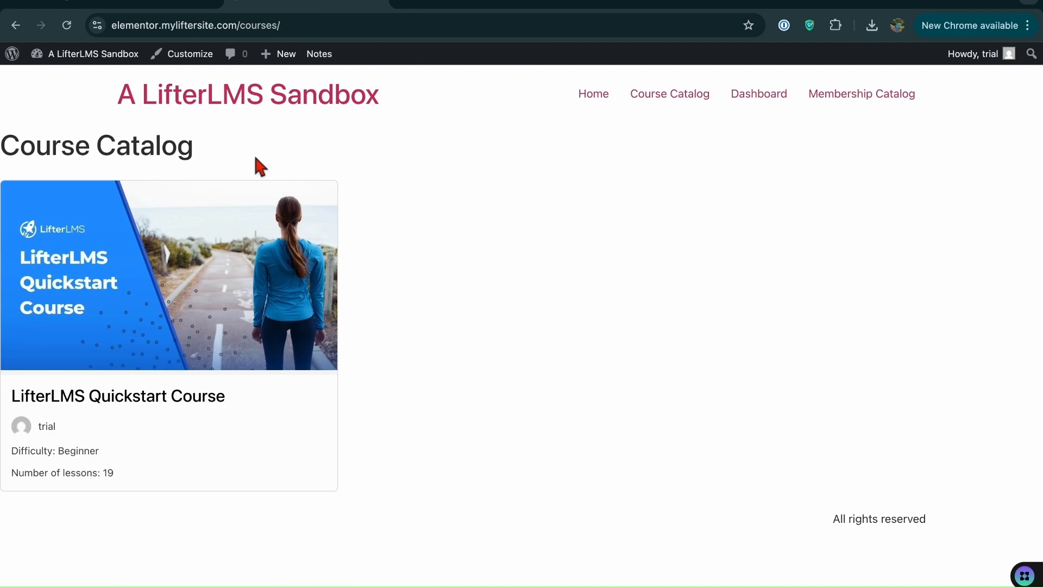
Return to the WordPress admin and review the post types enabled in Elementor's general settings
click(111, 8)
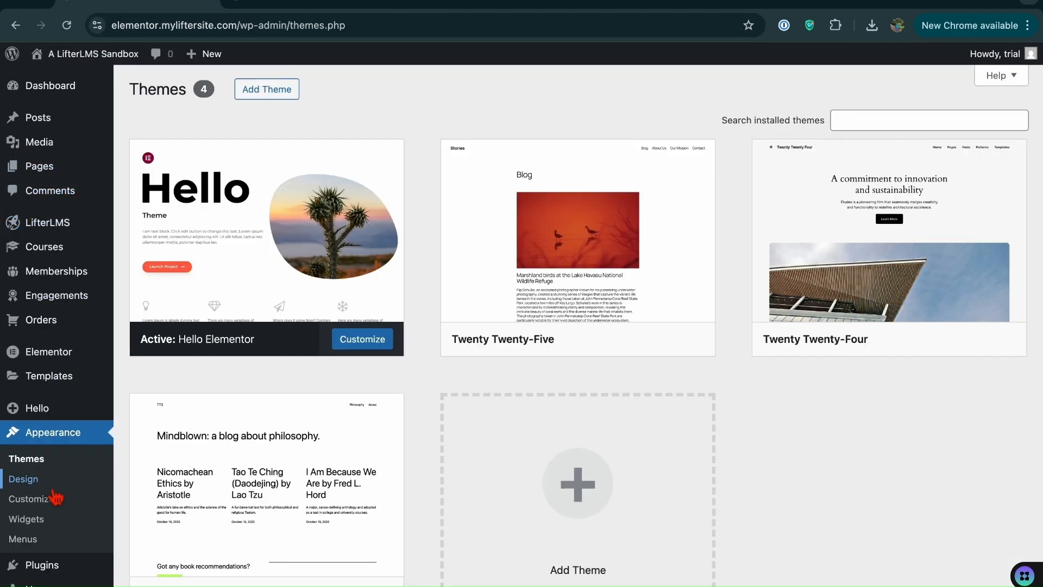
scroll(56, 497, down, 1)
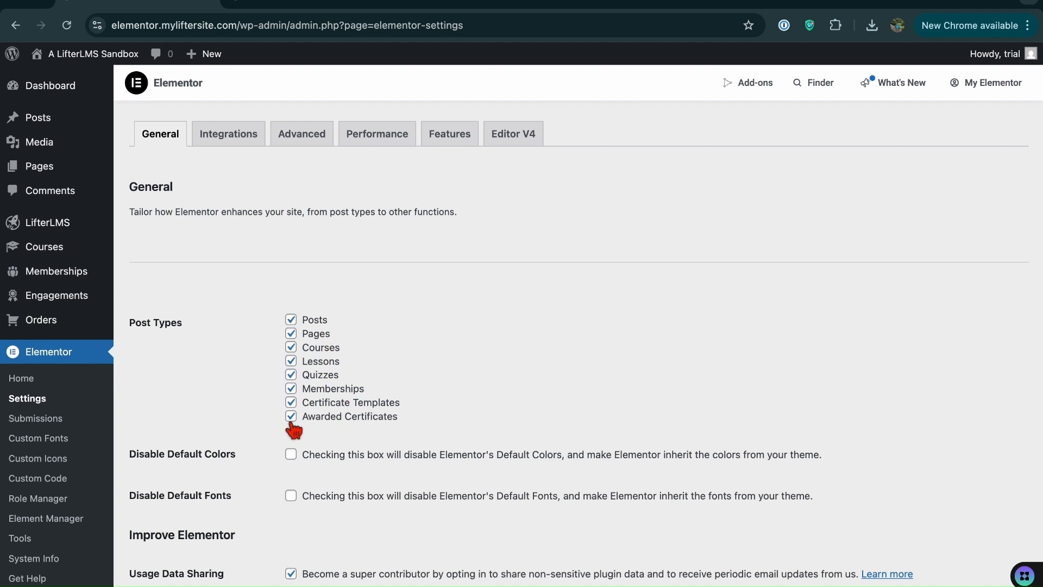
Create a new page titled "All Courses" and publish it
mouse_move(51, 173)
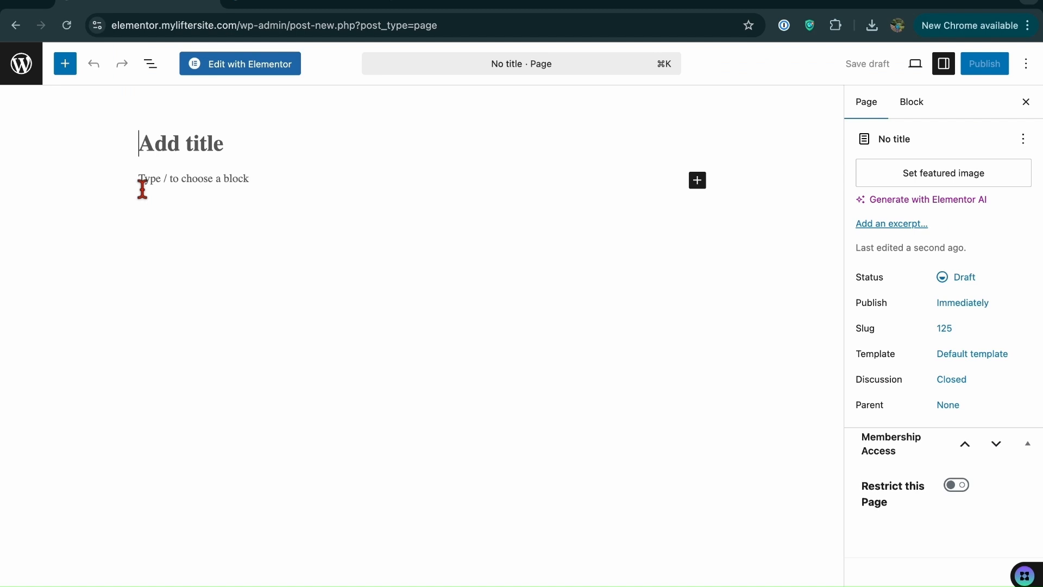
text(All Courses)
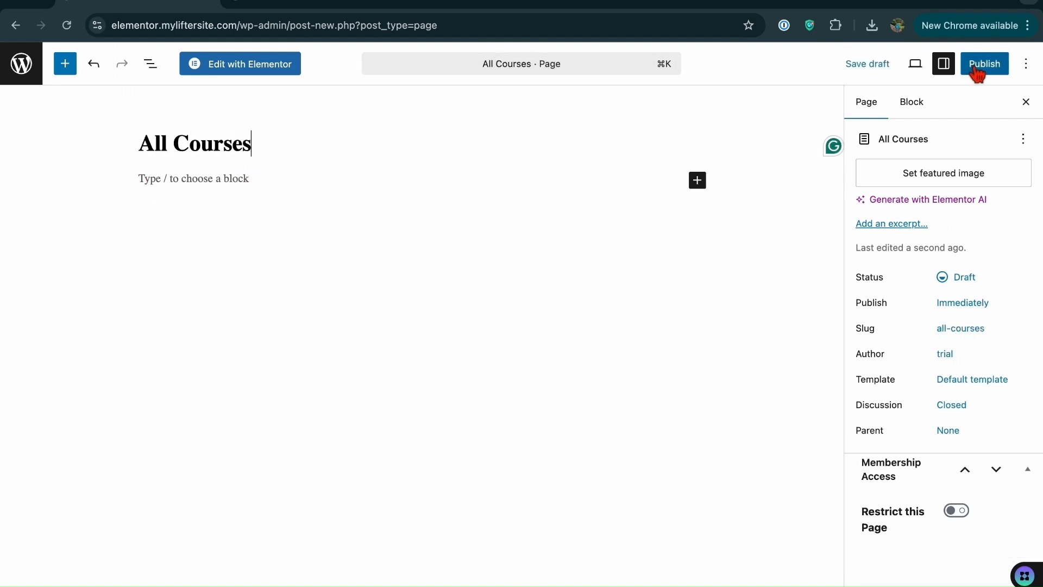
click(976, 71)
click(977, 69)
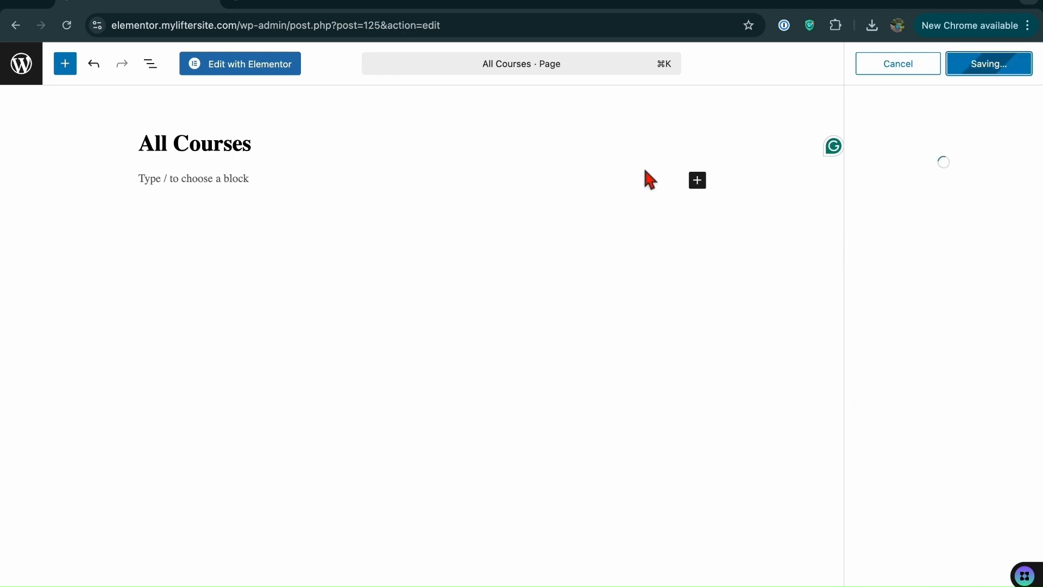
Open the All Courses page in the Elementor editor and look through the widgets to the LifterLMS group
click(278, 76)
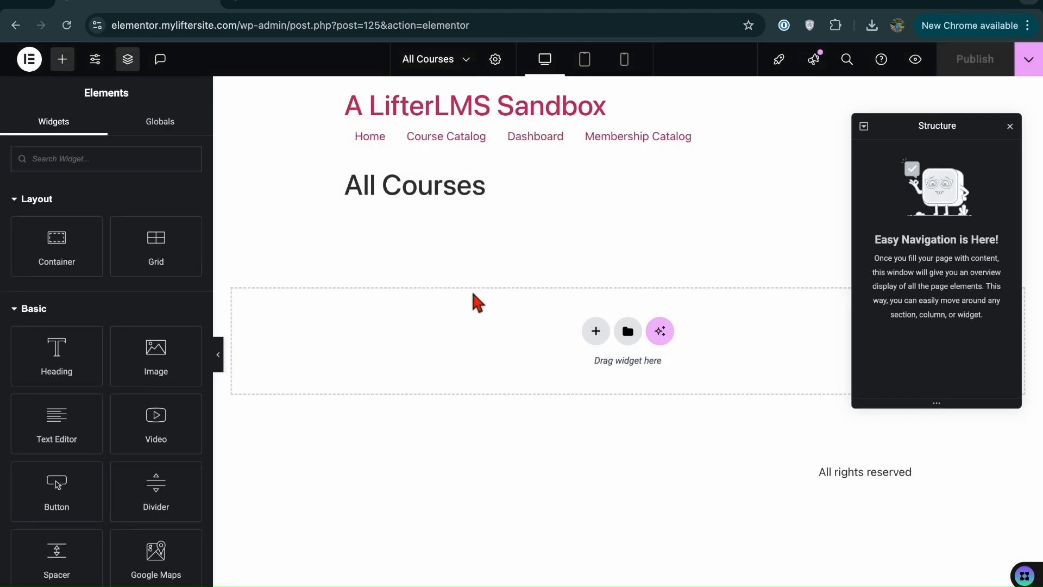
scroll(56, 327, down, 10)
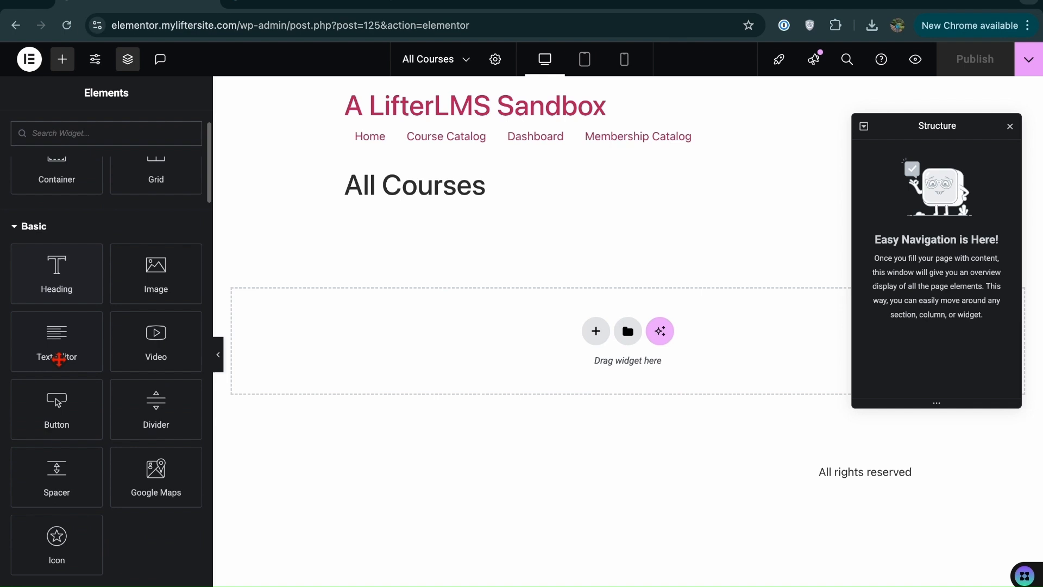
scroll(97, 464, down, 15)
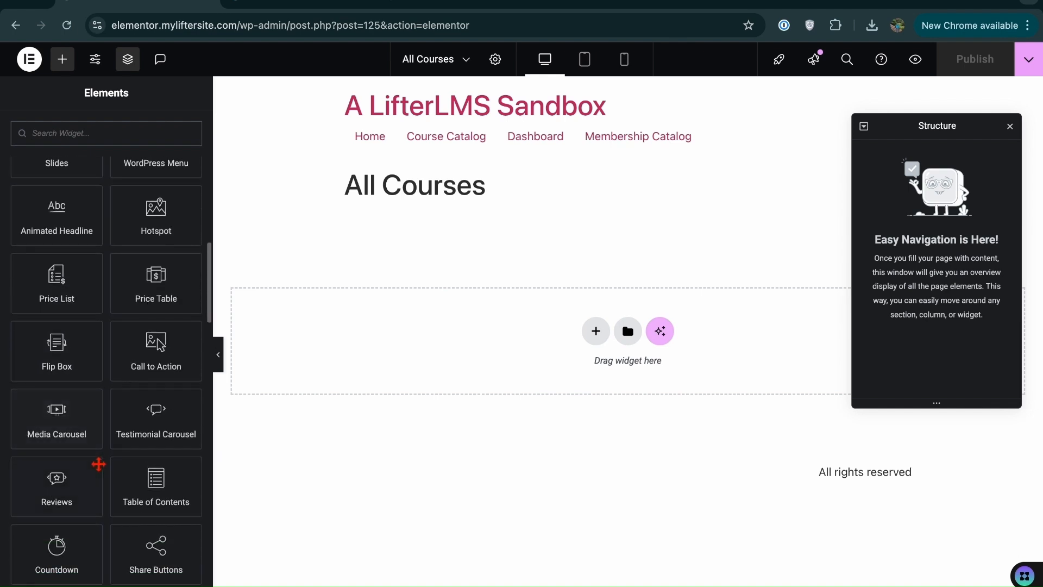
scroll(98, 464, down, 20)
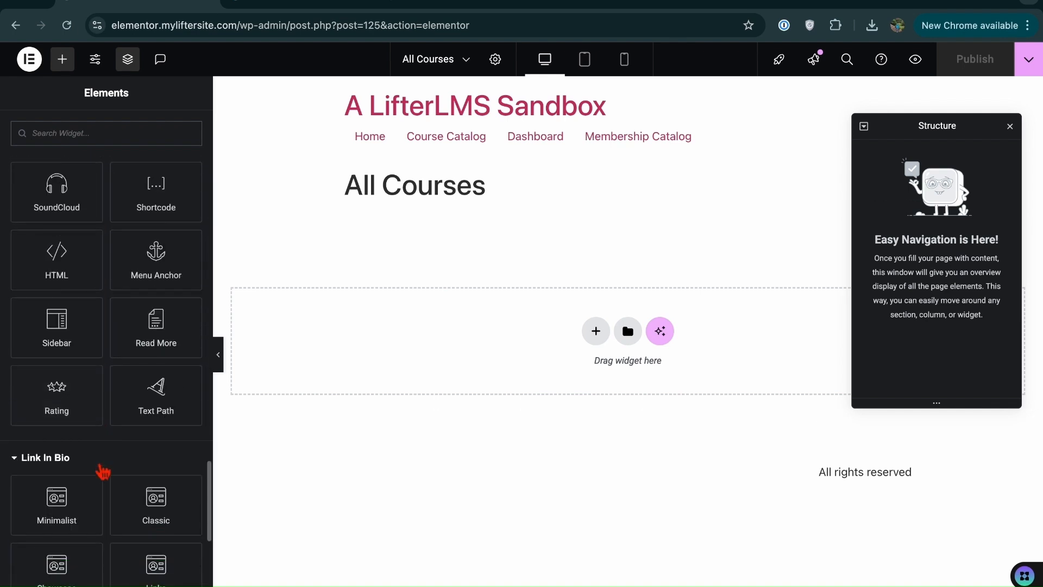
scroll(56, 380, down, 1)
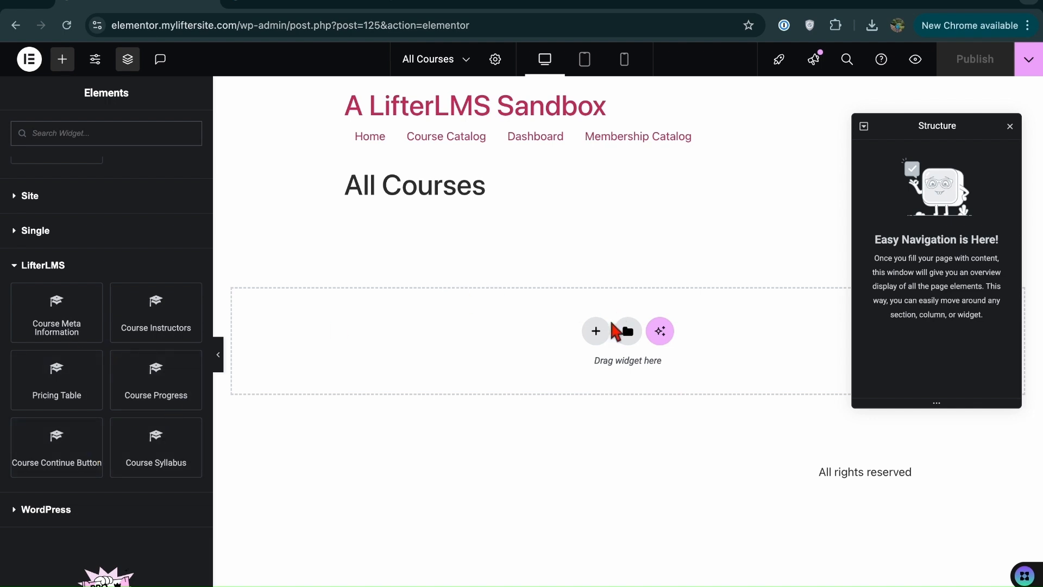
Add a Flexbox container with a structure of four equal columns to the page
click(598, 336)
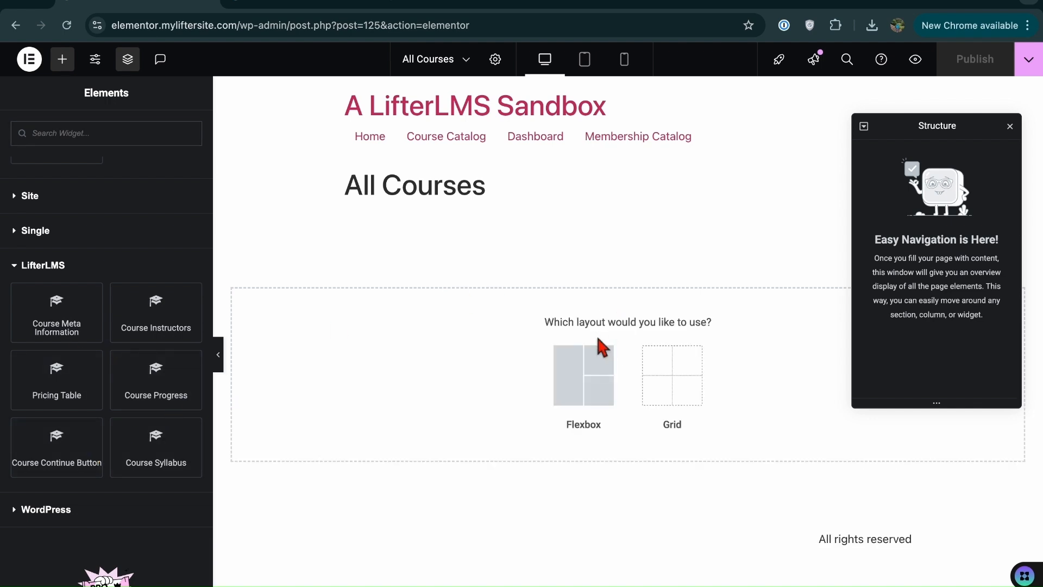
click(593, 396)
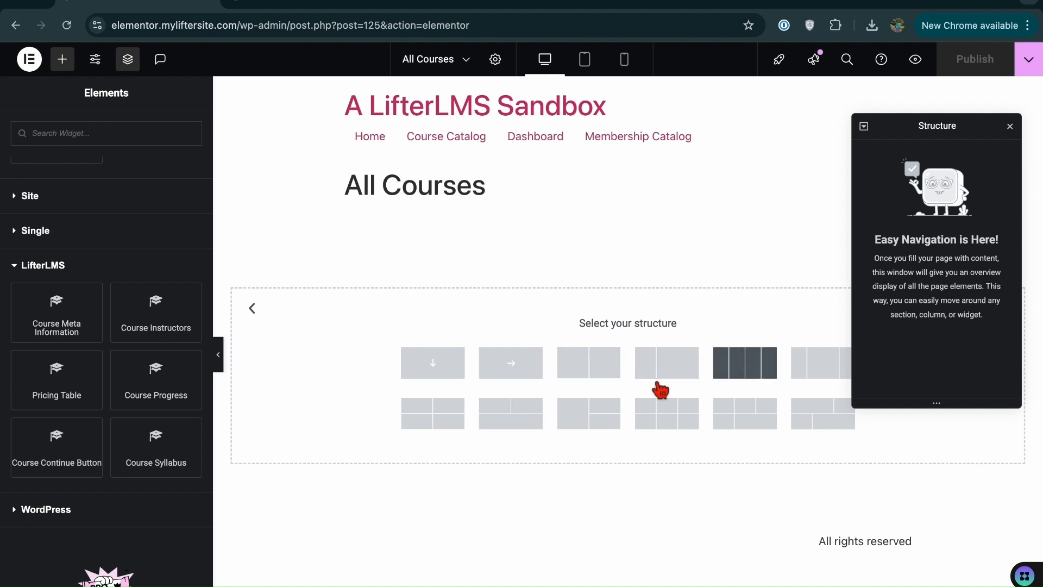
click(762, 370)
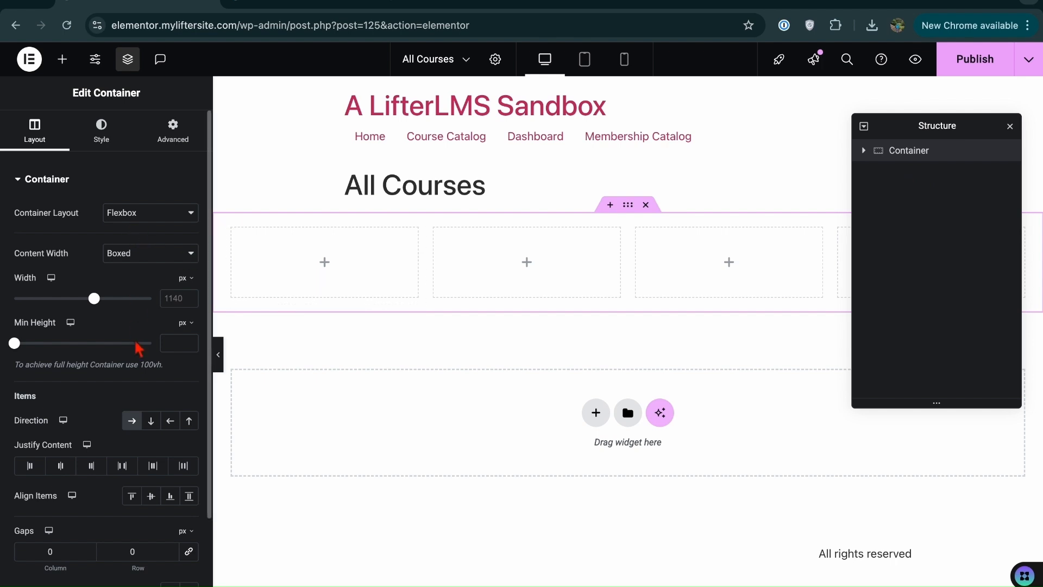
scroll(138, 369, down, 3)
scroll(120, 408, up, 3)
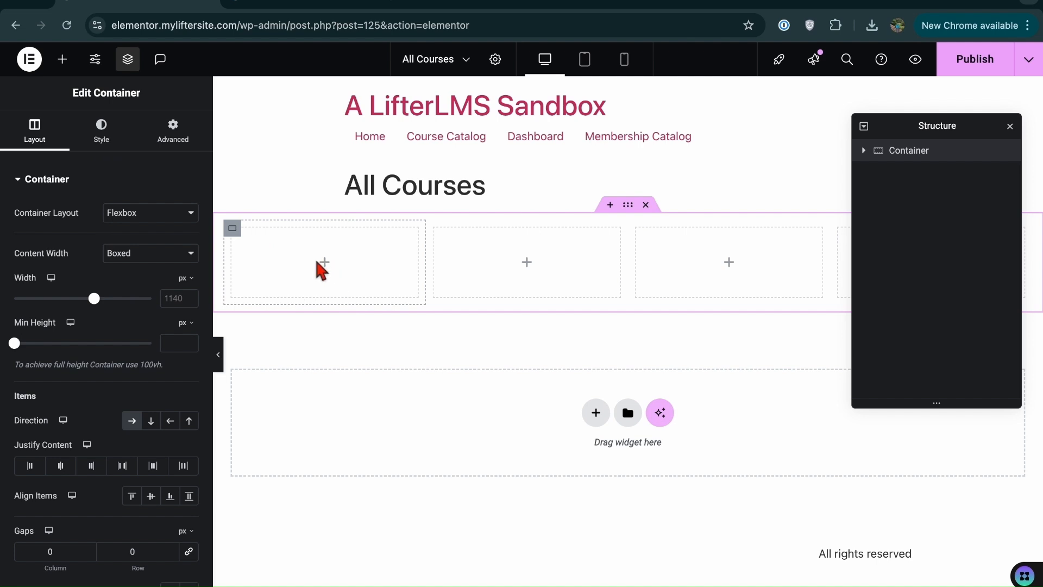
Add a Featured Image widget to the first column and insert the purple Bitcoin-and-rocket picture from the media library
click(62, 59)
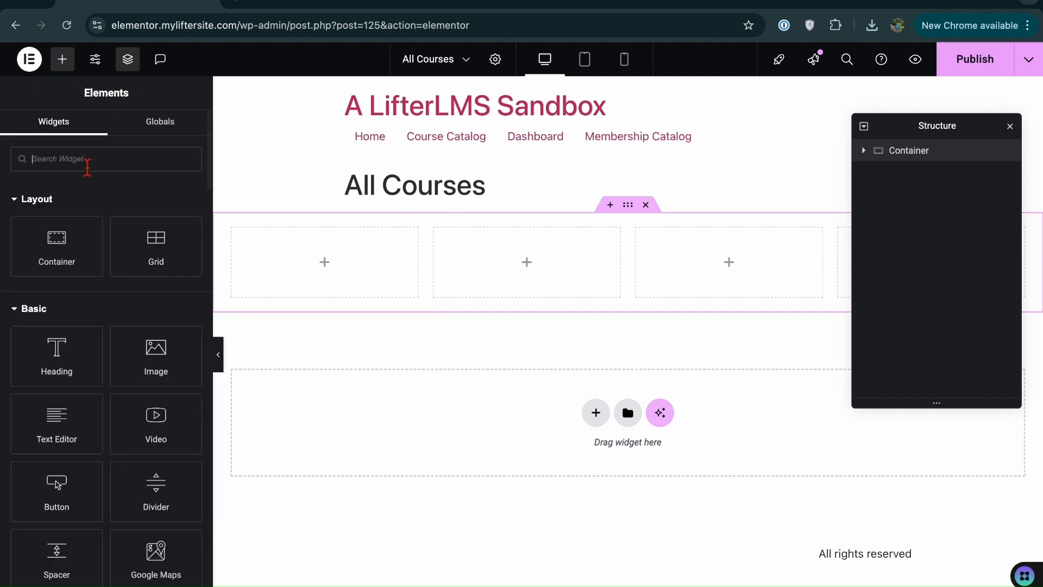
text(feat)
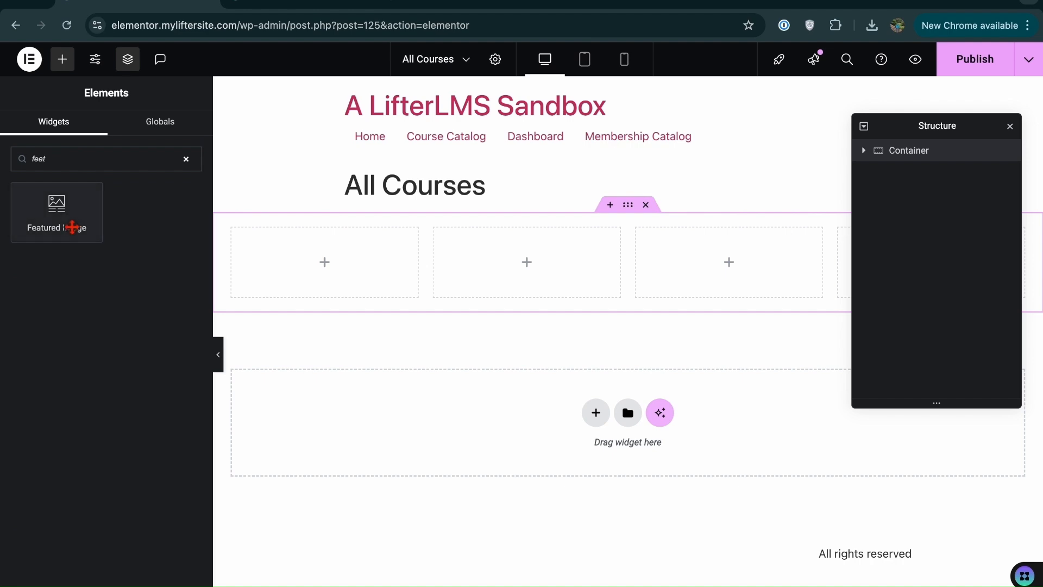
drag(73, 227, 356, 286)
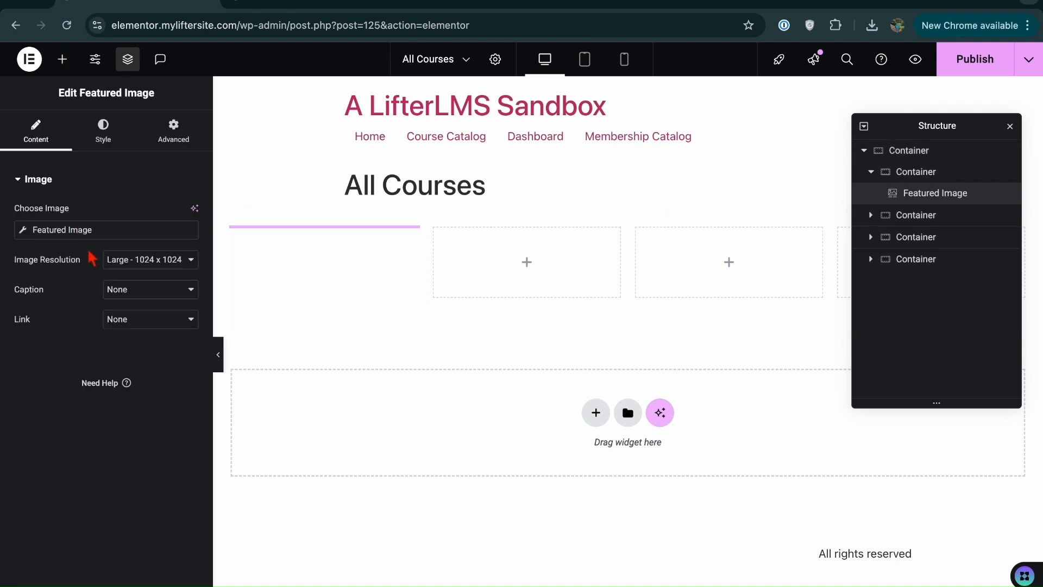
click(70, 230)
click(103, 338)
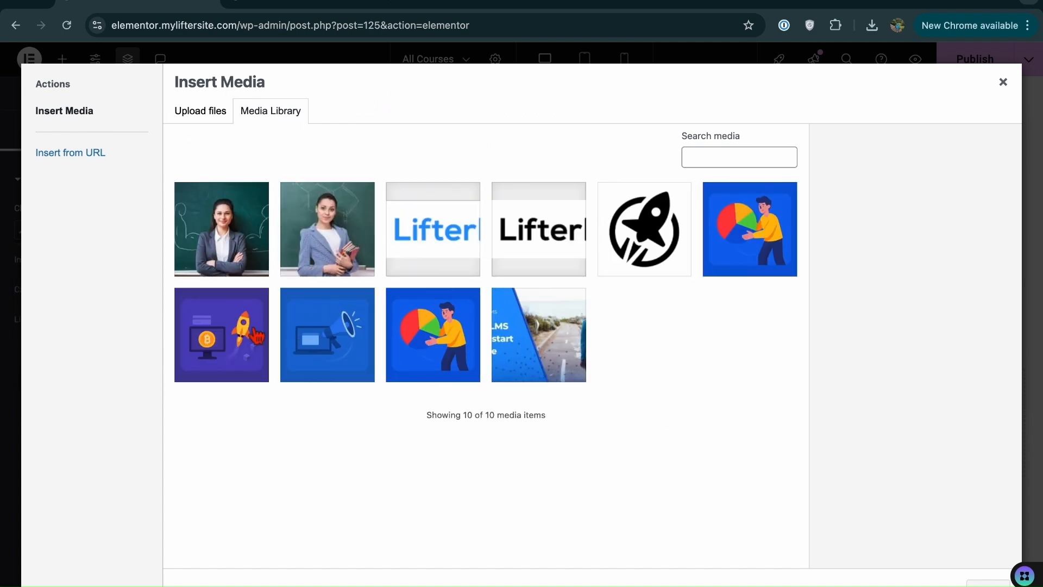
click(256, 335)
click(986, 582)
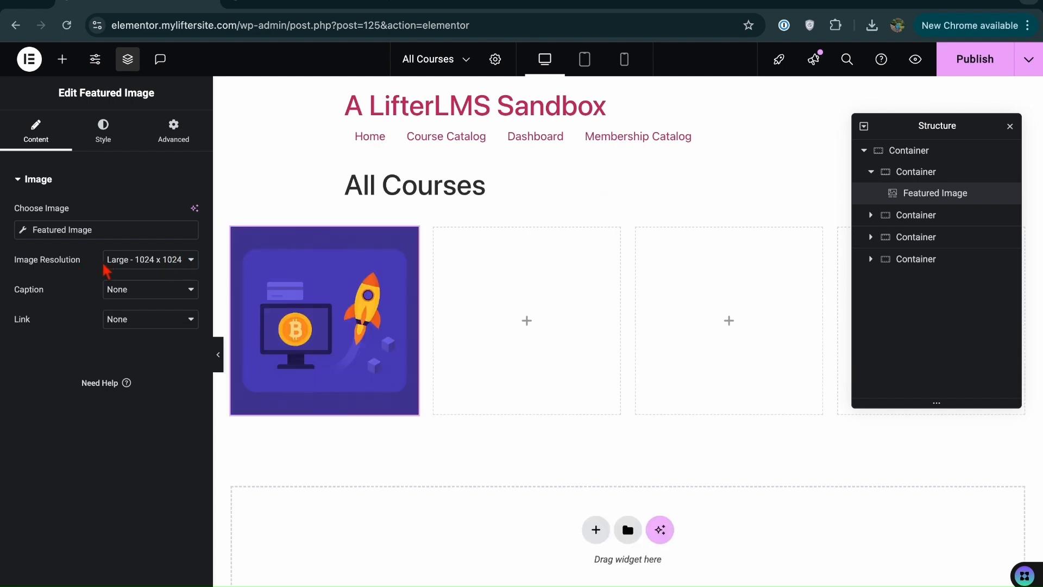
Set the featured image's resolution to a custom size of 1200 x 600
click(119, 264)
click(131, 353)
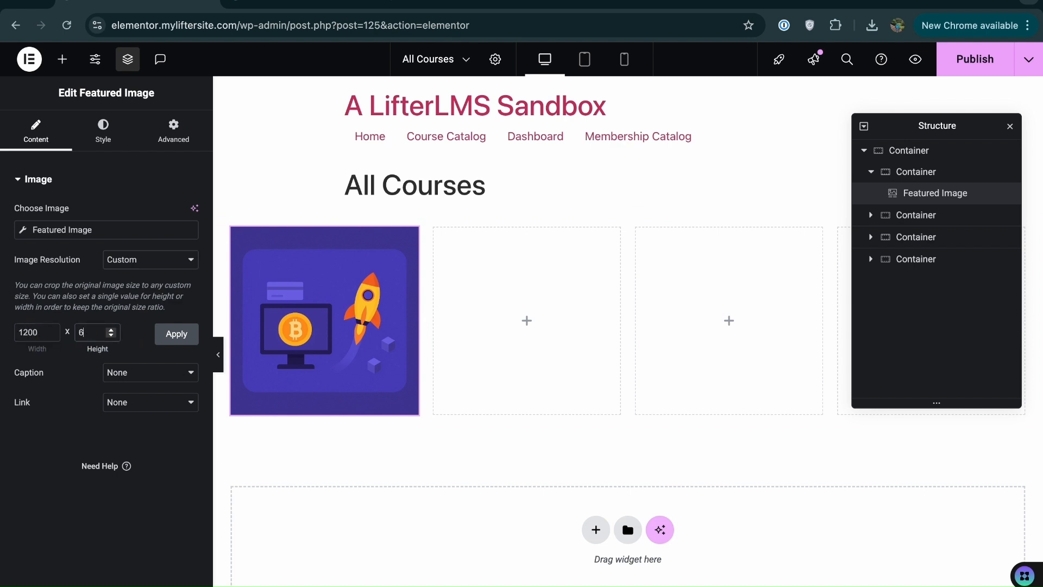
click(188, 342)
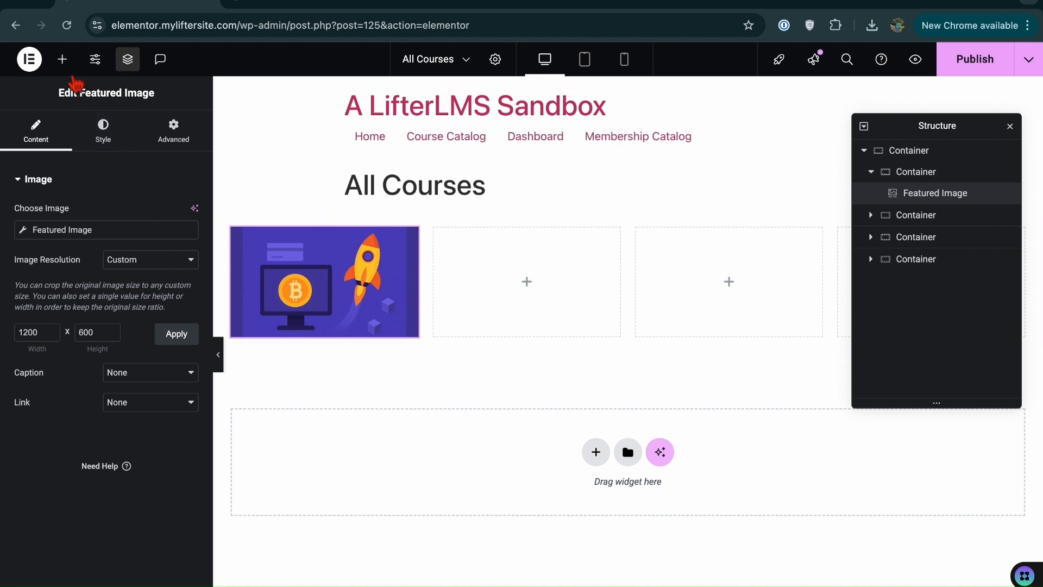
Add a Heading widget below the featured image in the first column and replace its title with "LifterLMS"
click(68, 56)
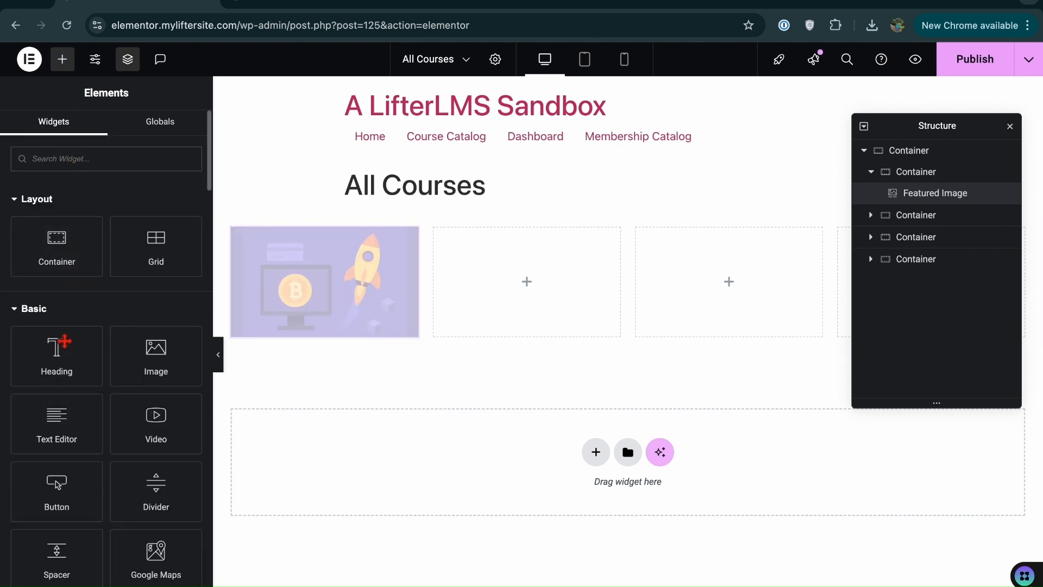
drag(57, 378, 288, 346)
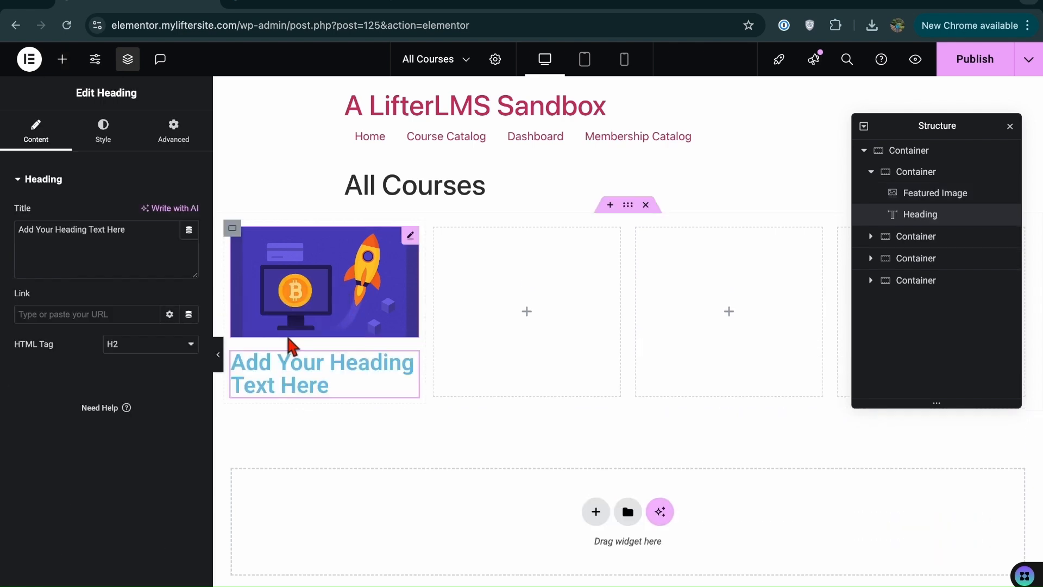
triple_click(58, 234)
key(BackSpace)
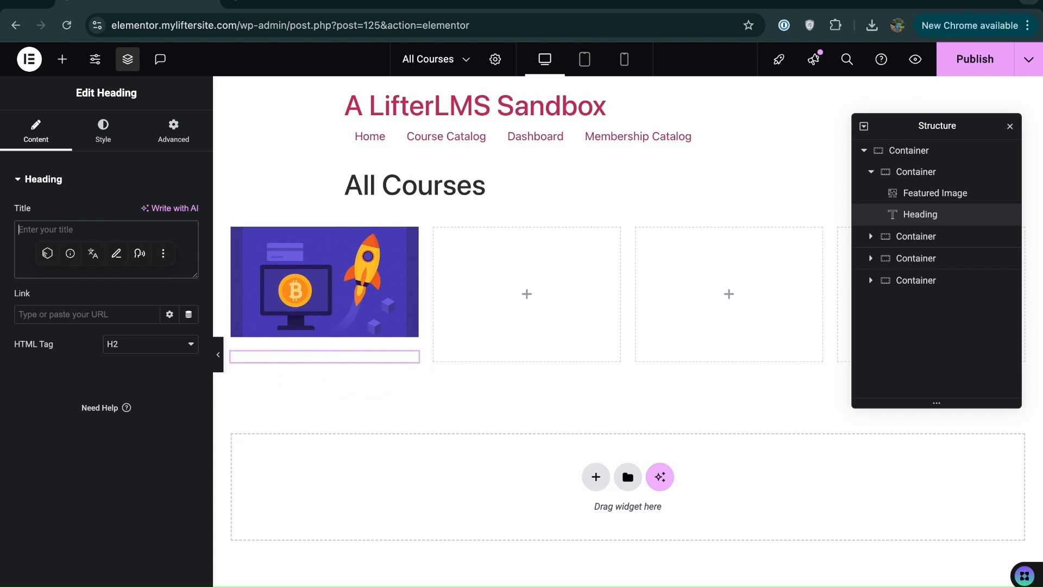
text(LifterLMS)
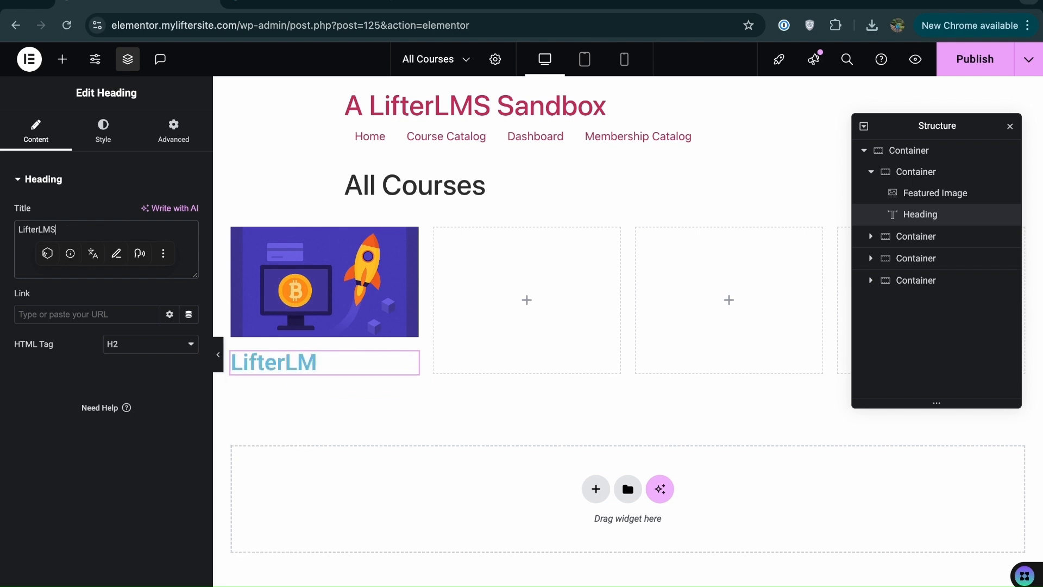
Complete the course heading's title as "LifterLMS With Elementor" and keep its HTML tag at H2
text( With El)
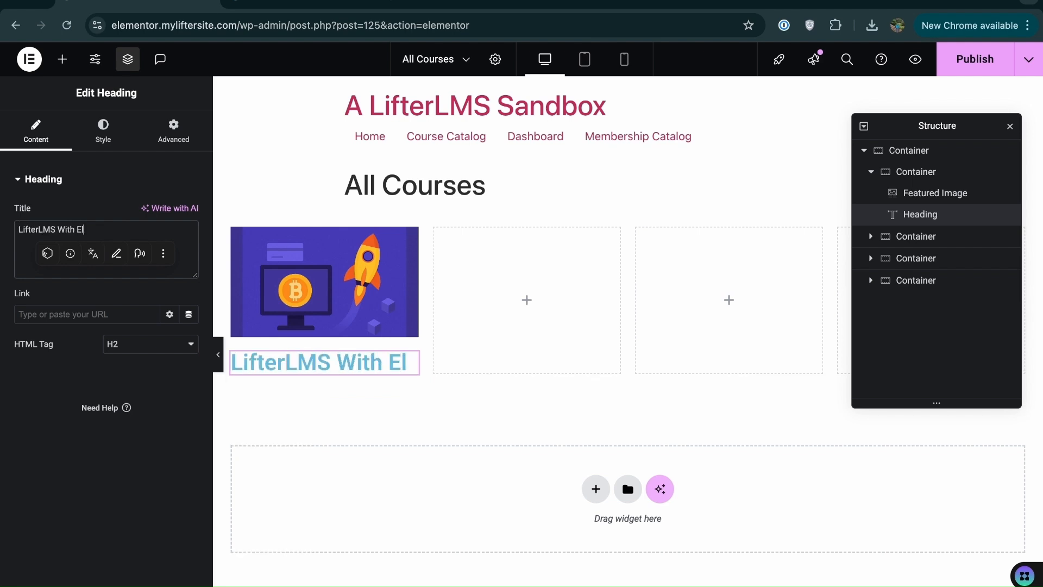
text(ementor)
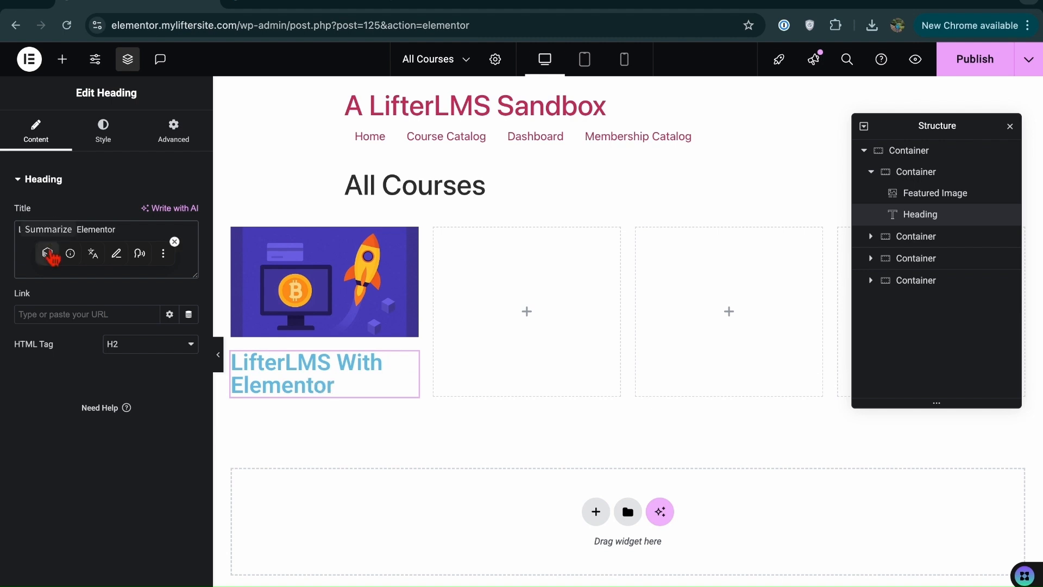
click(122, 346)
click(122, 344)
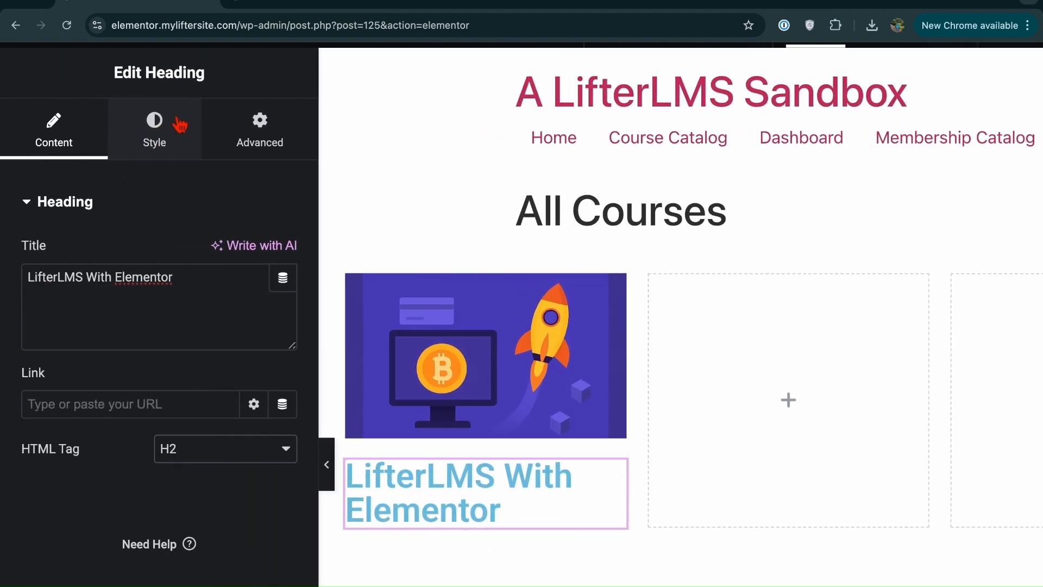
Align the course title heading to the left and set its typography weight to 700 (Bold)
click(177, 137)
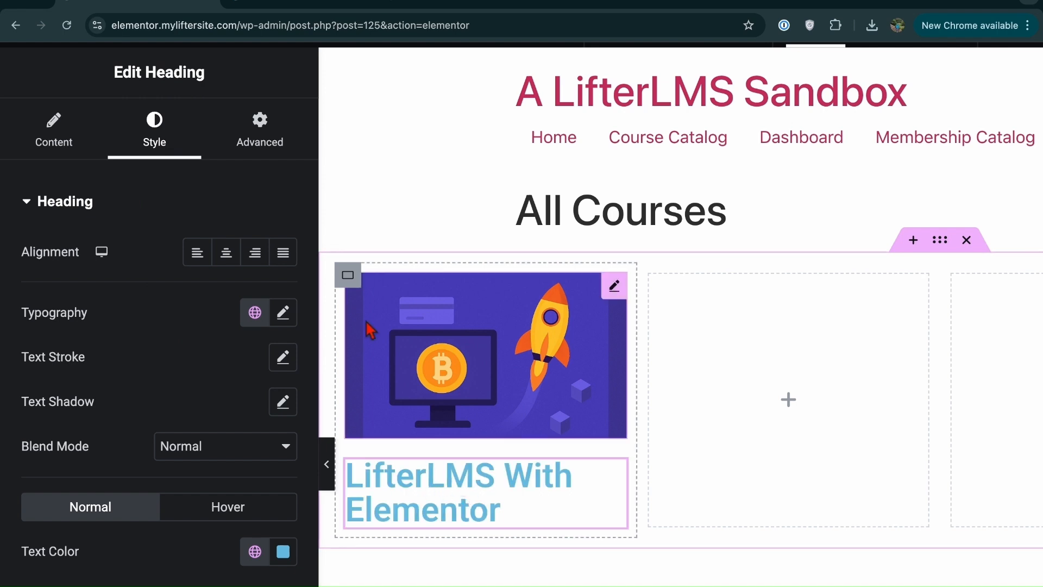
click(276, 136)
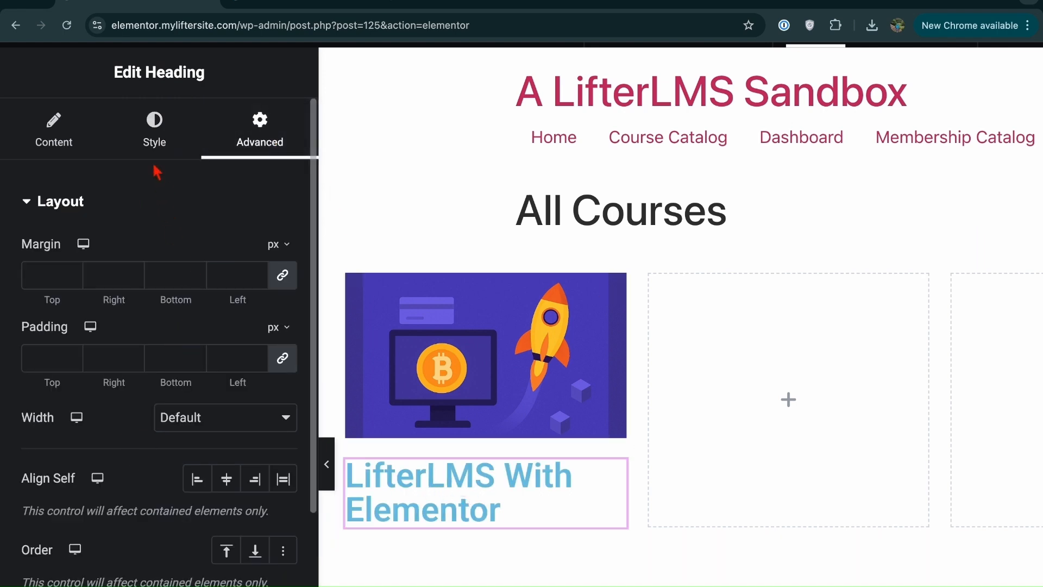
click(155, 133)
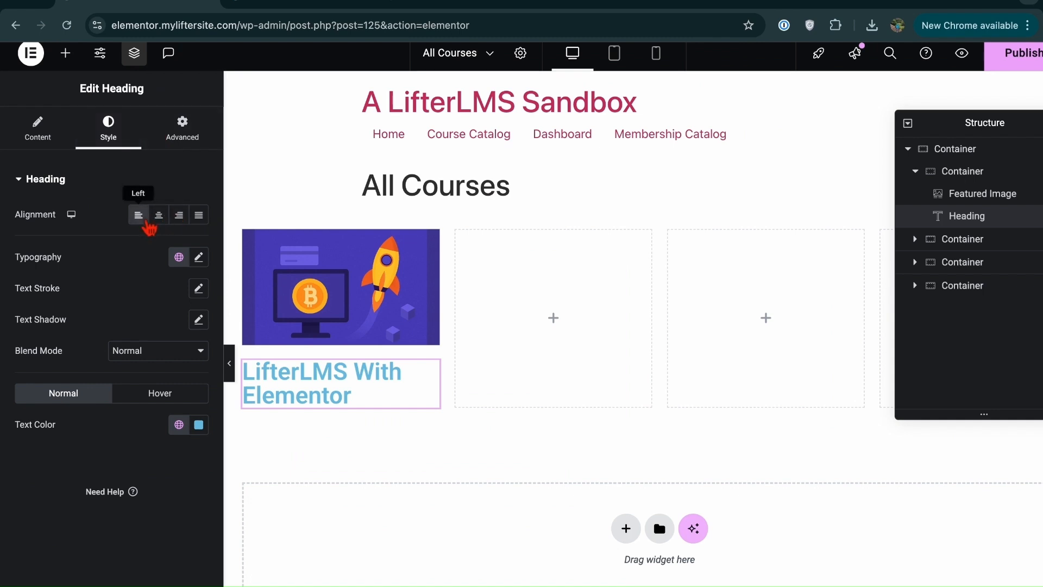
click(199, 258)
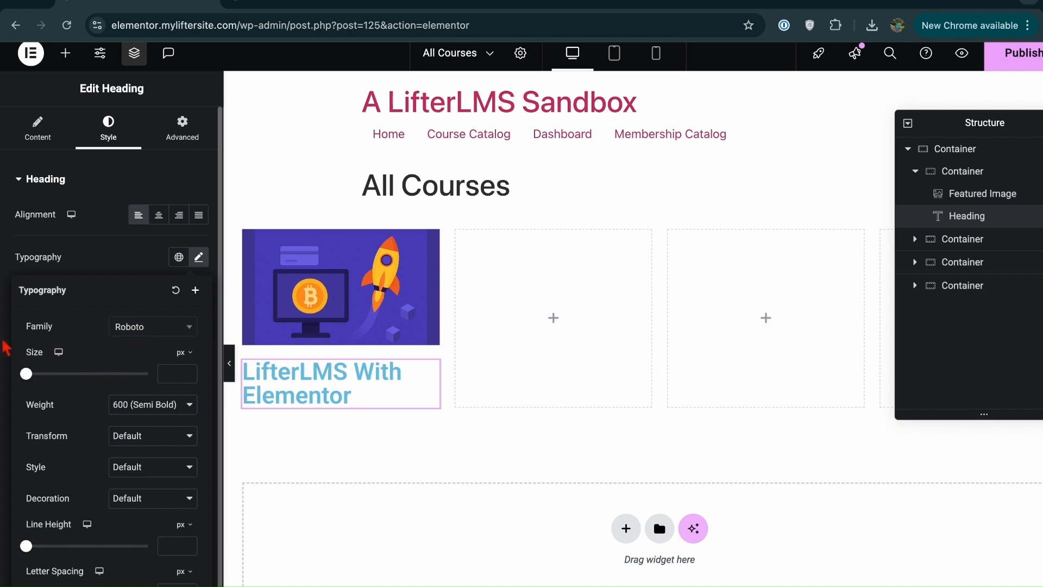
scroll(122, 422, down, 1)
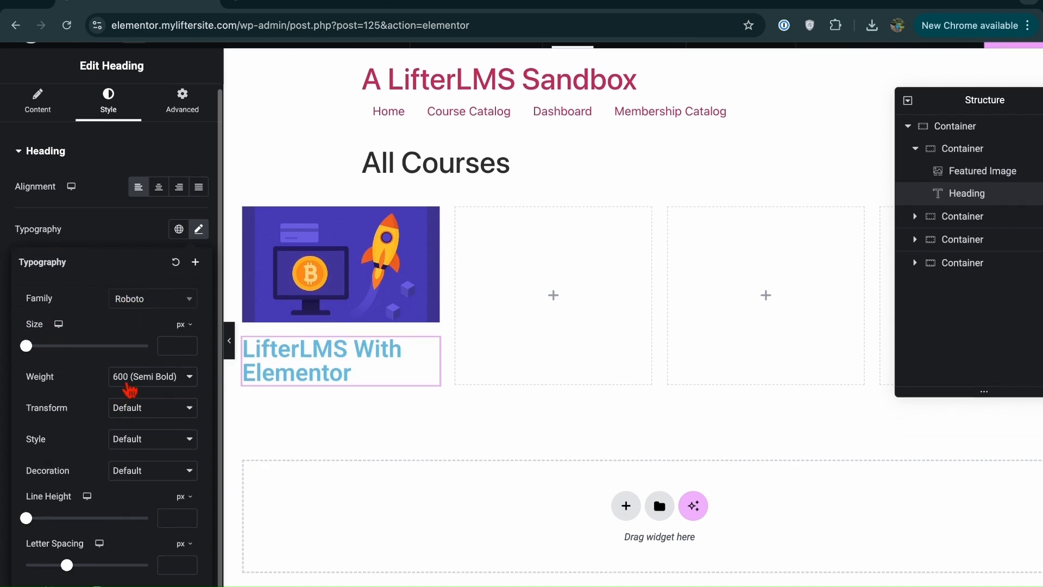
click(134, 387)
click(144, 391)
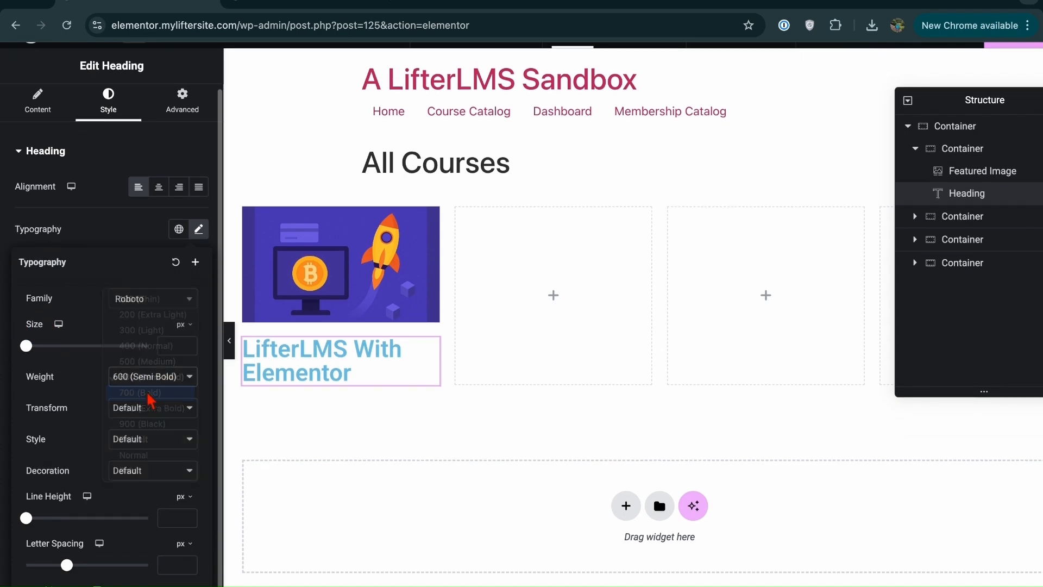
scroll(108, 375, up, 1)
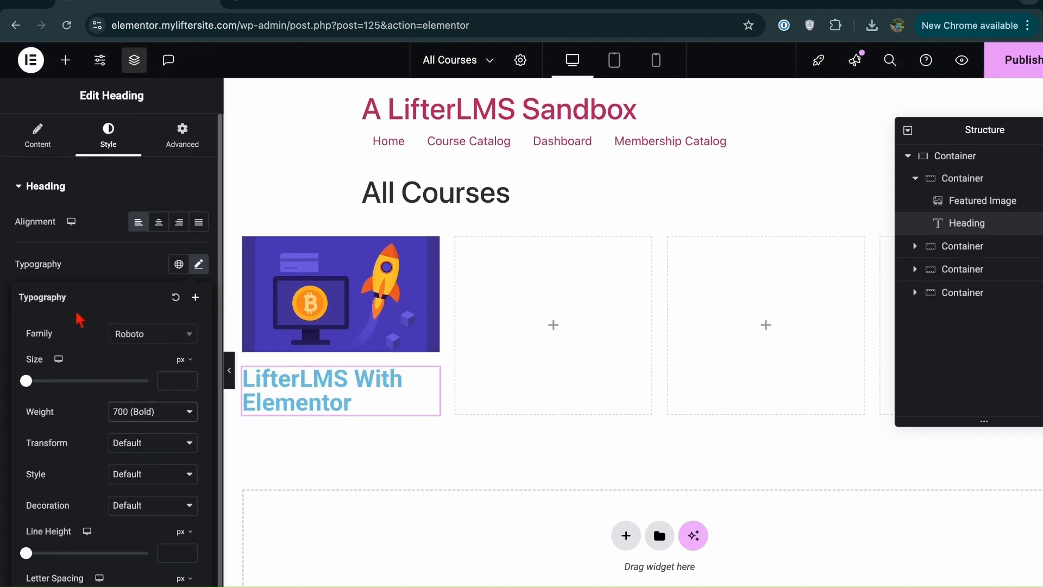
Change the text color of the "LifterLMS With Elementor" heading to black
click(27, 194)
click(54, 151)
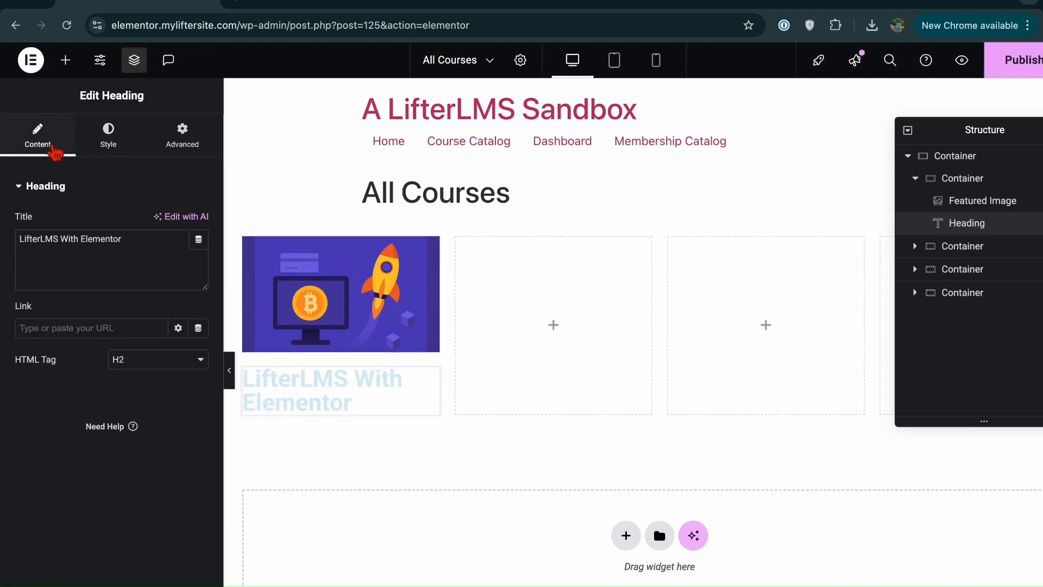
click(124, 146)
click(201, 434)
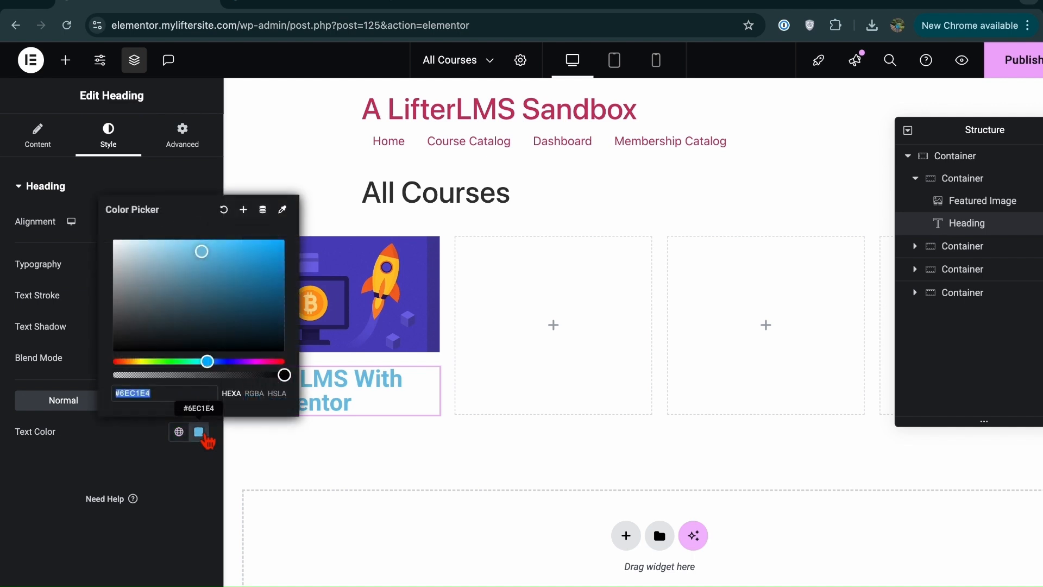
drag(205, 263, 283, 357)
click(65, 464)
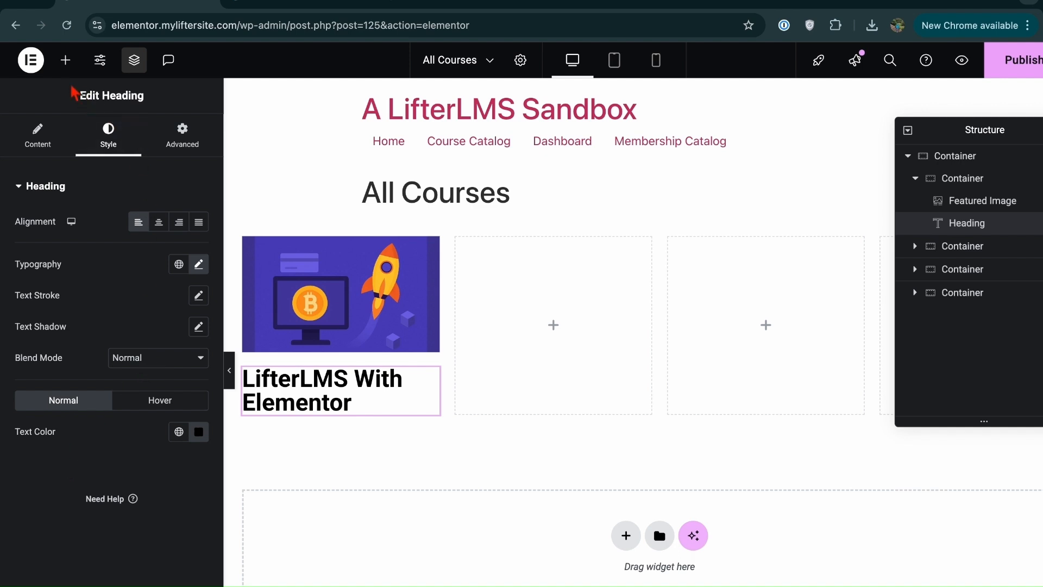
Add a container below the "Difficulty: Beginner" heading and nest a grid with 2 columns and 1 row inside it
click(65, 60)
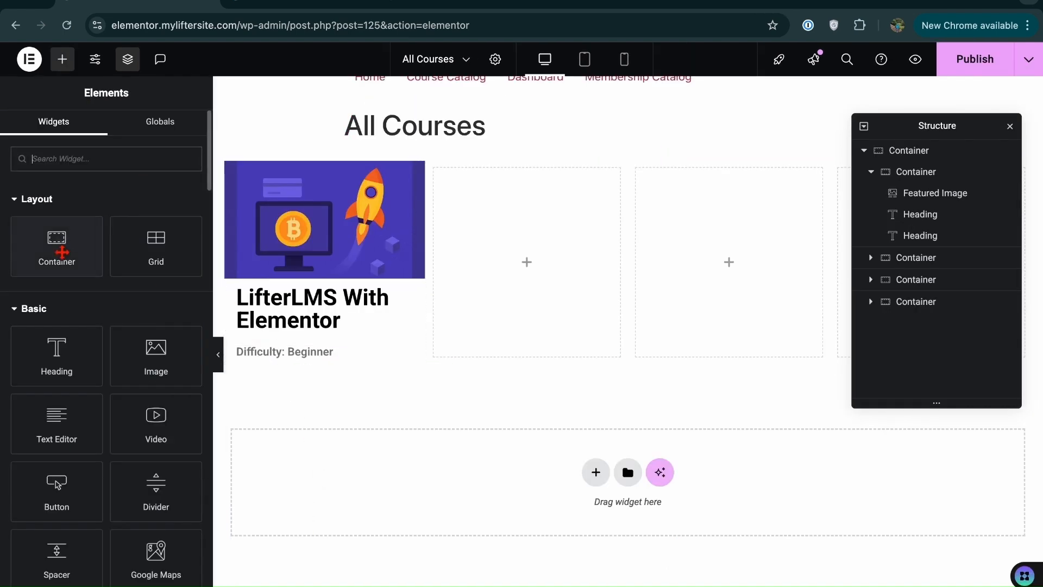
drag(62, 251, 292, 358)
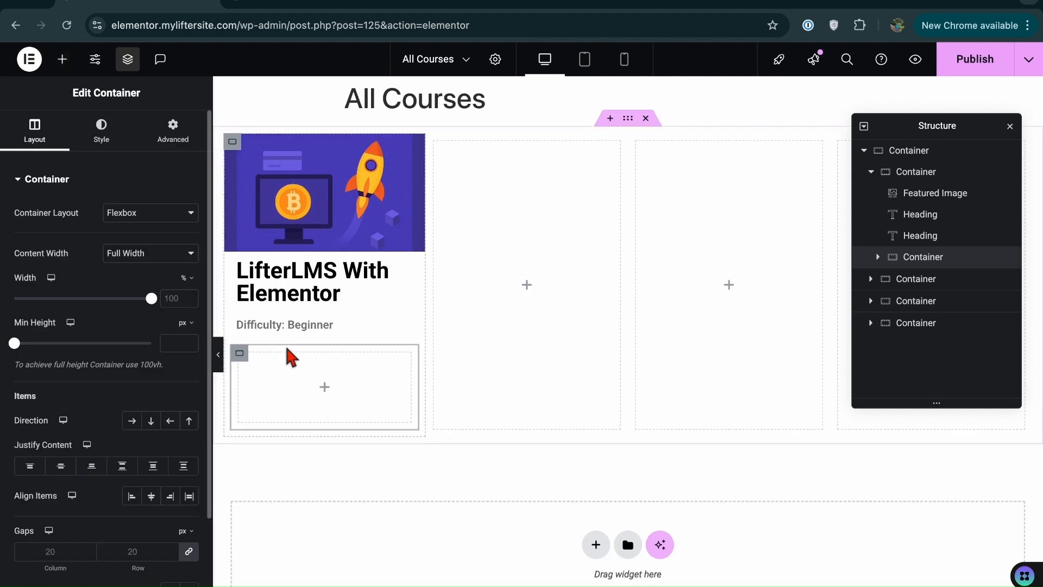
click(63, 59)
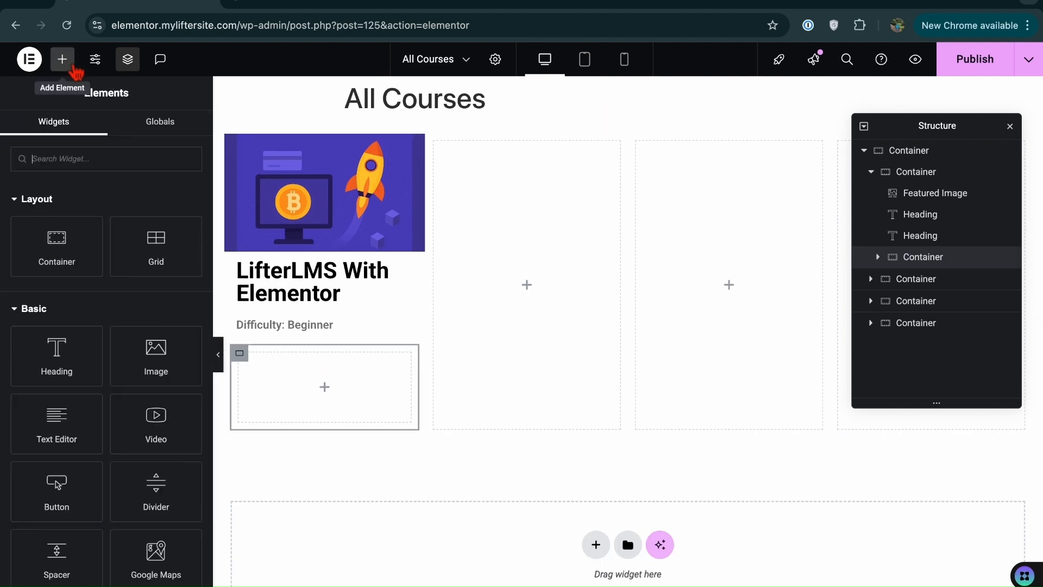
drag(175, 277, 331, 424)
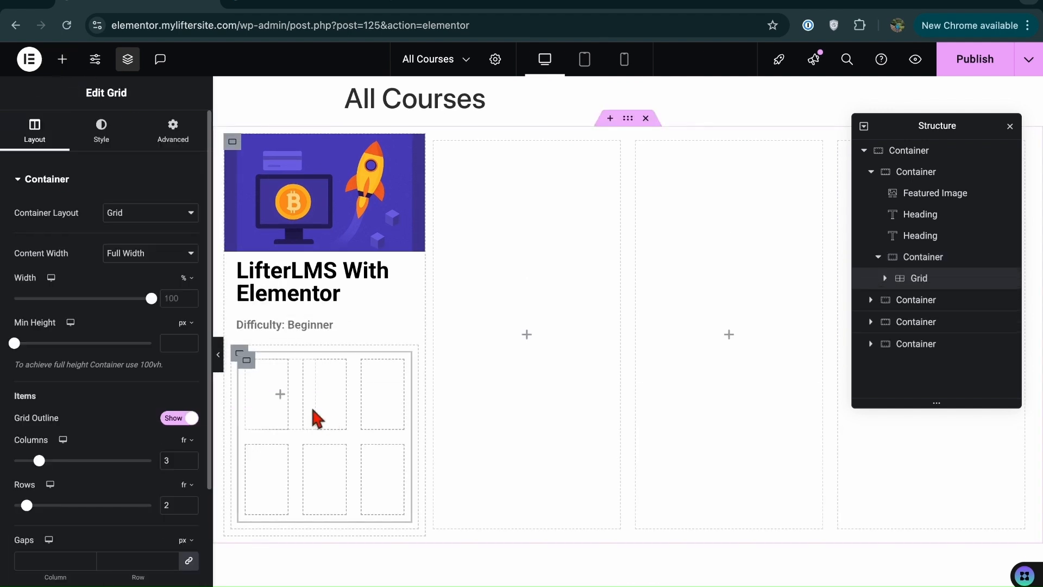
click(190, 464)
click(190, 508)
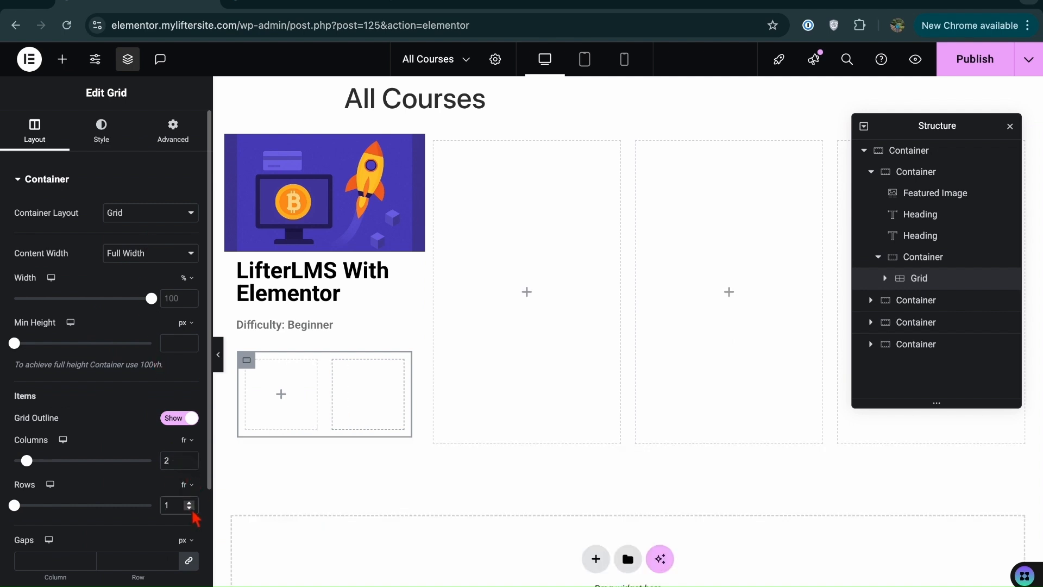
Add an Image widget to the first grid cell with the crossed-arms teacher photo from the media library at Thumbnail - 150 x 150 resolution
click(62, 60)
drag(157, 371, 288, 402)
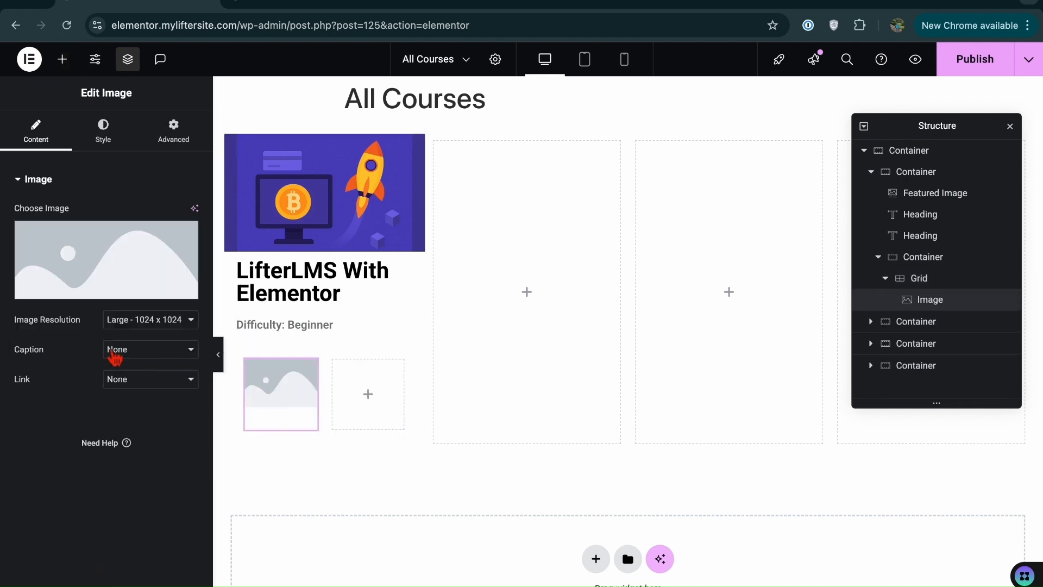
click(102, 299)
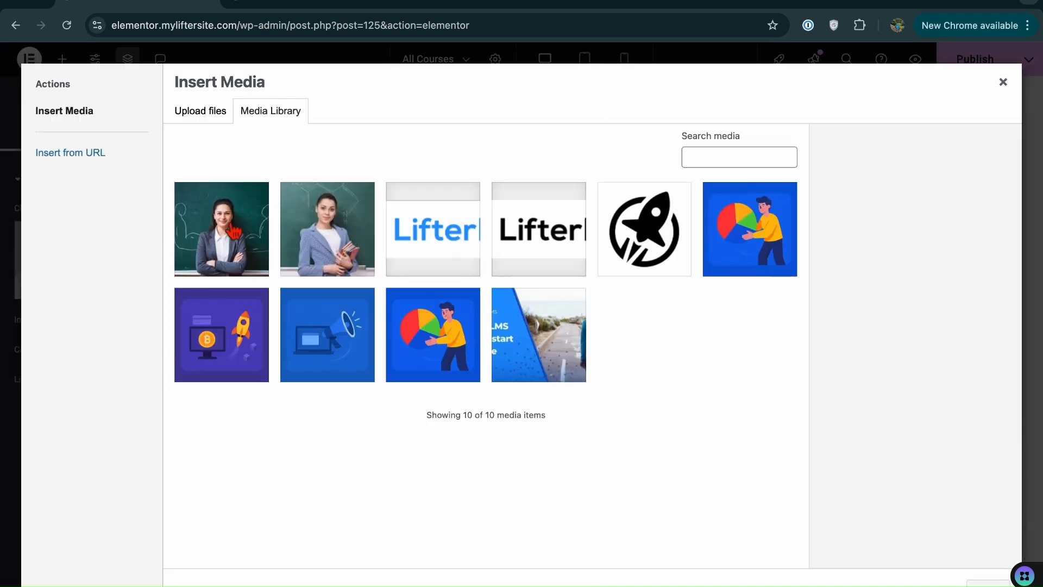
click(231, 229)
click(987, 584)
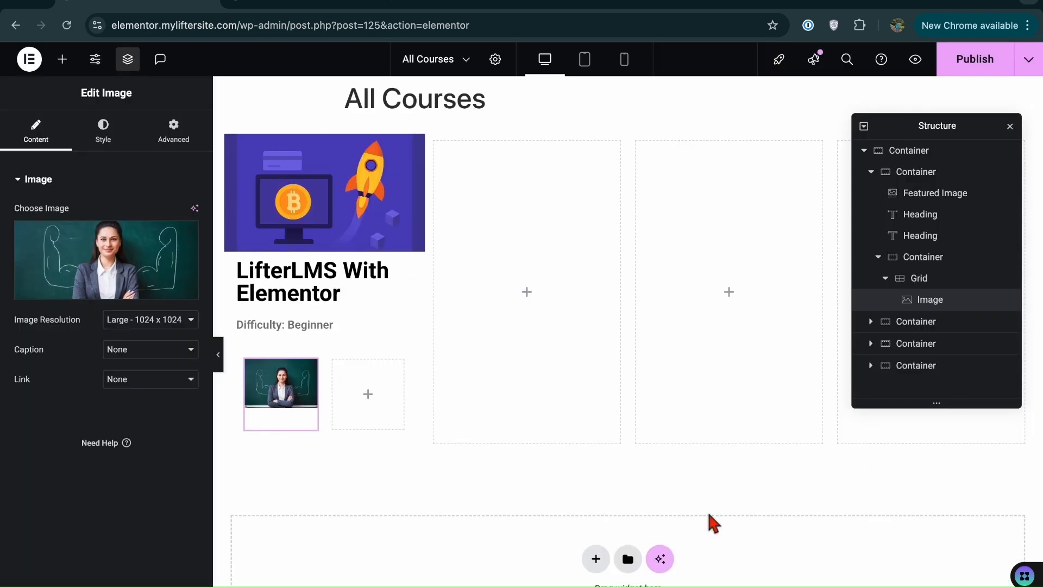
click(130, 320)
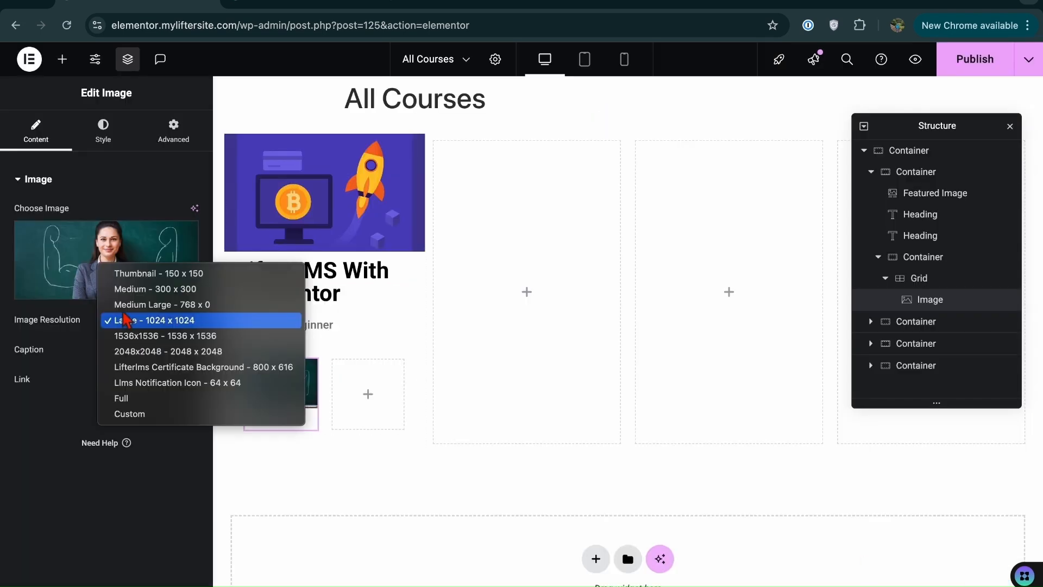
click(127, 276)
Style the teacher photo with a border radius of 58 px on all corners, a width of 55% and left alignment
click(104, 133)
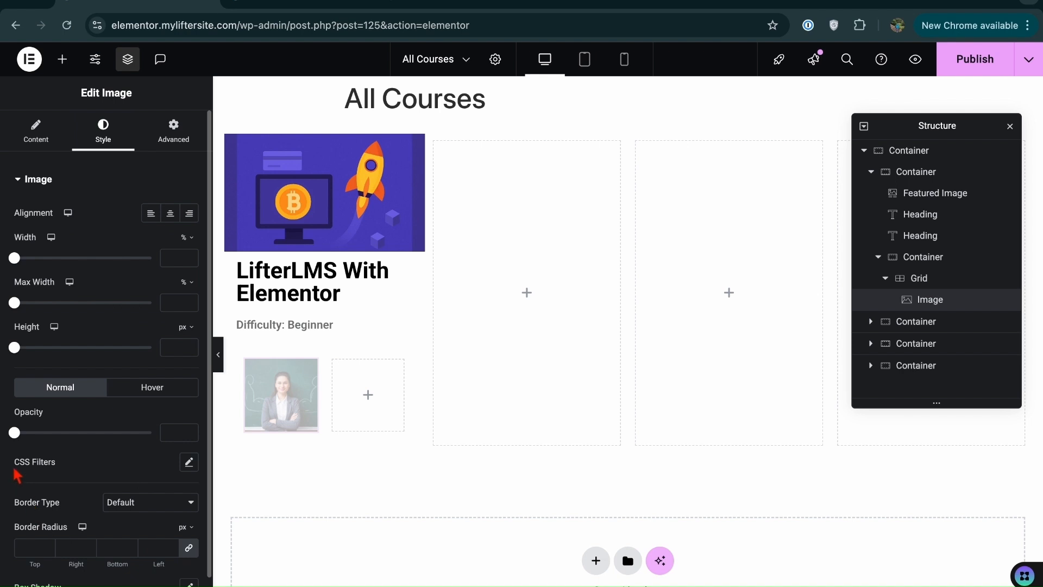
click(48, 546)
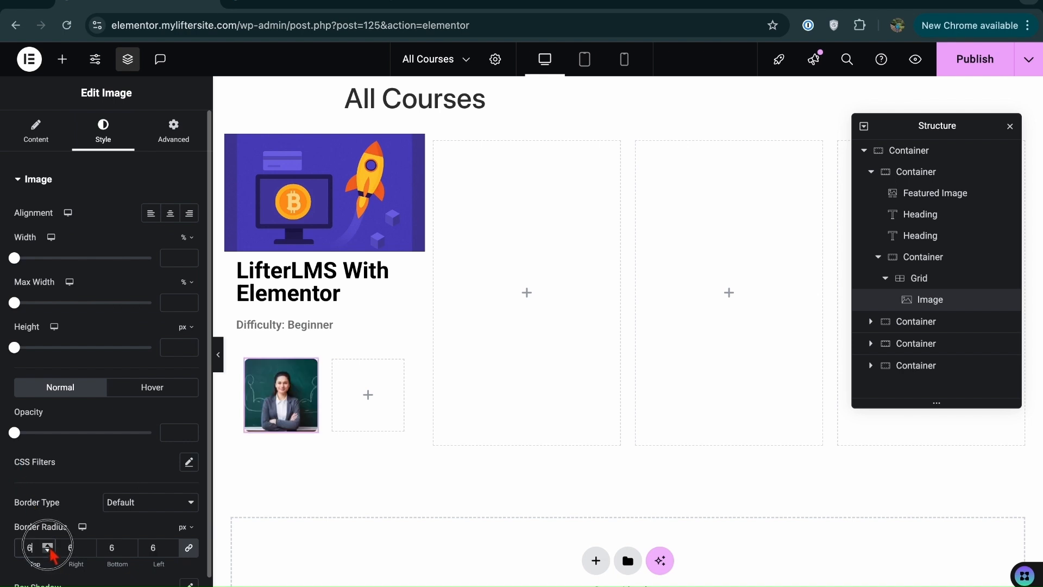
click(48, 546)
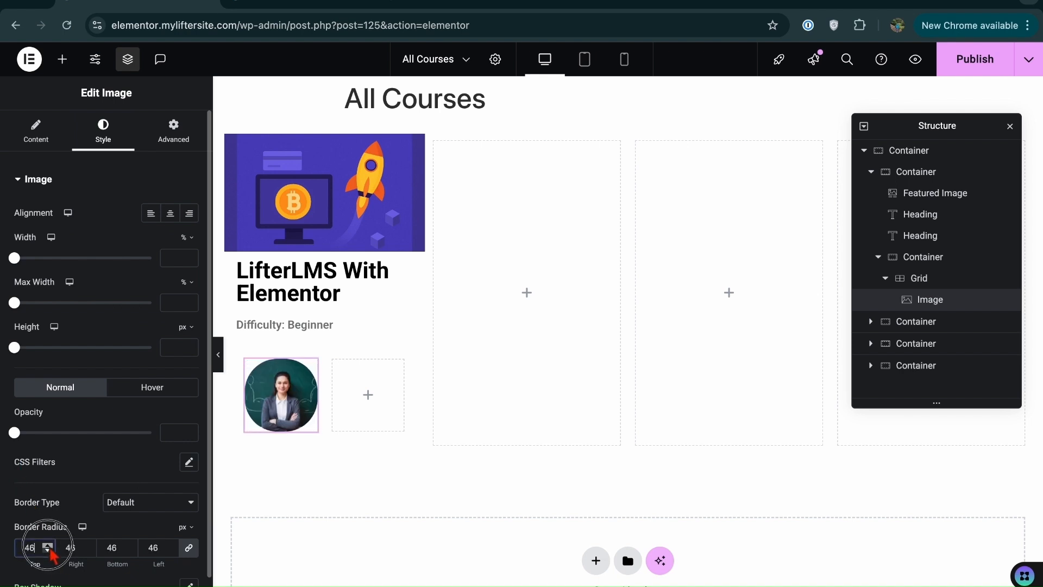
drag(14, 257, 89, 258)
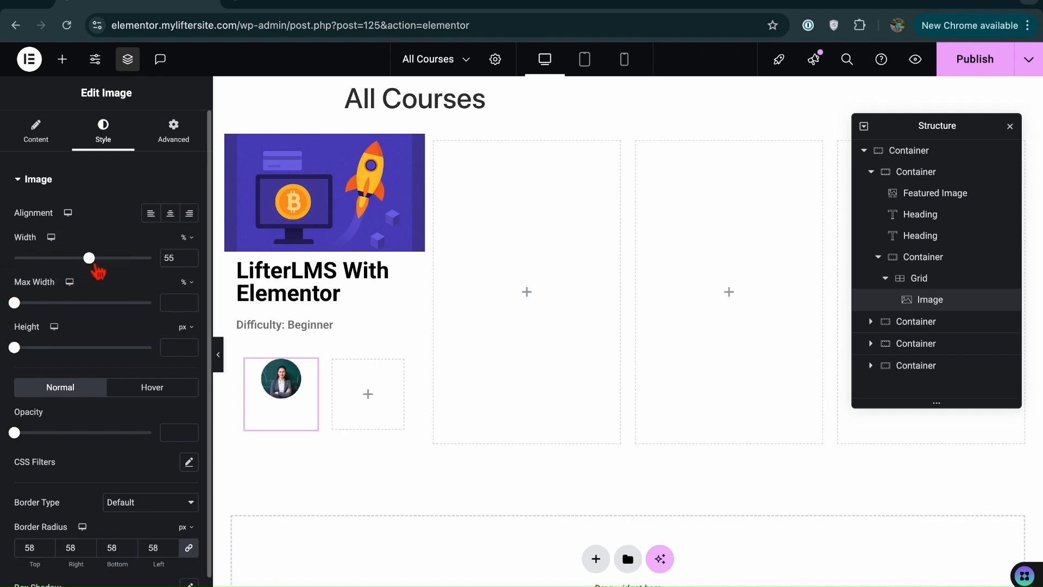
click(157, 213)
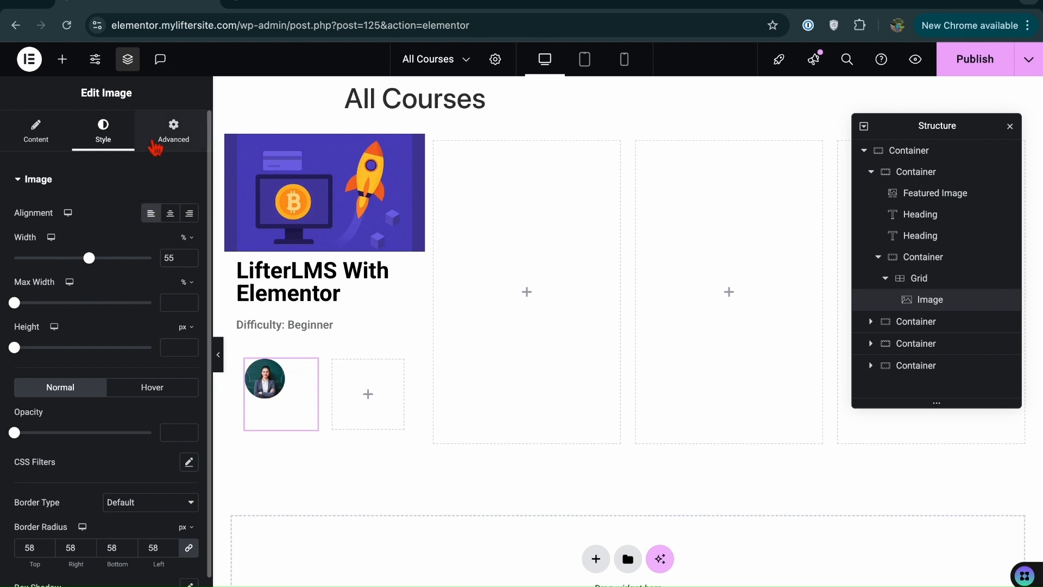
Add a Heading widget to the second grid cell, replace its title with the instructor's full name and set the HTML tag to H5
click(62, 60)
drag(87, 358, 371, 401)
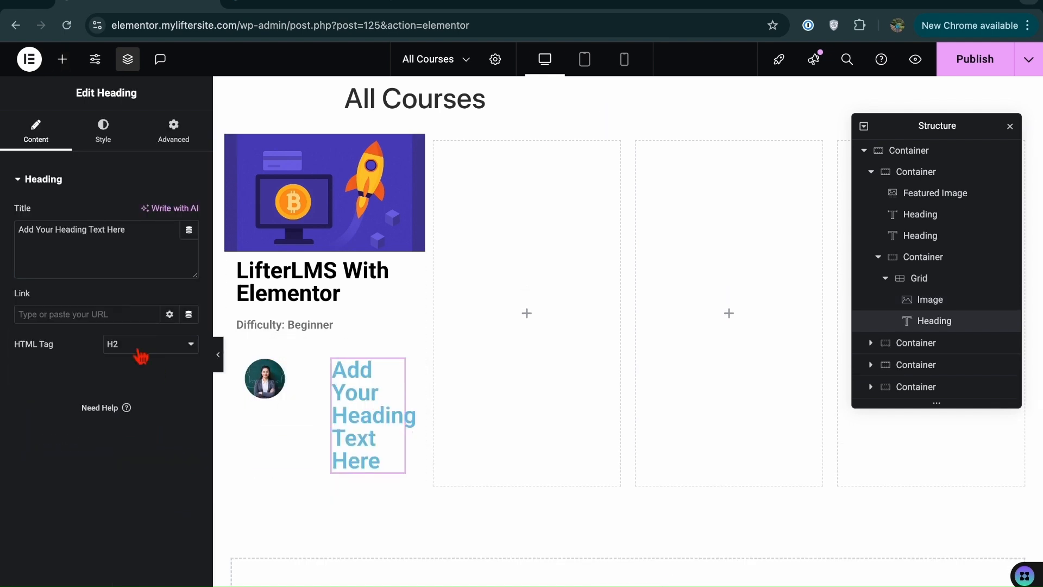
triple_click(112, 233)
key(BackSpace)
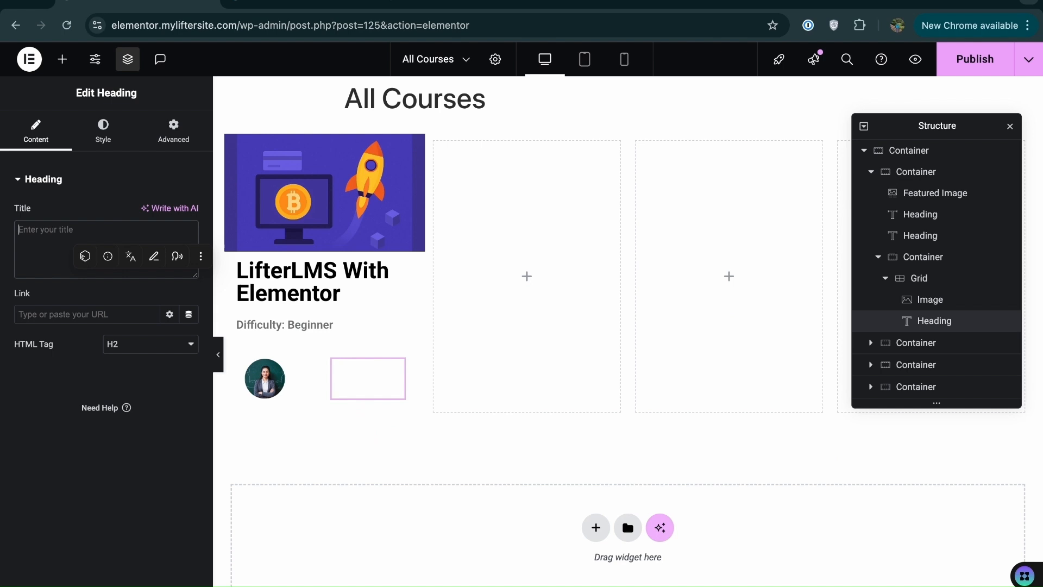
text(Sarah Doe)
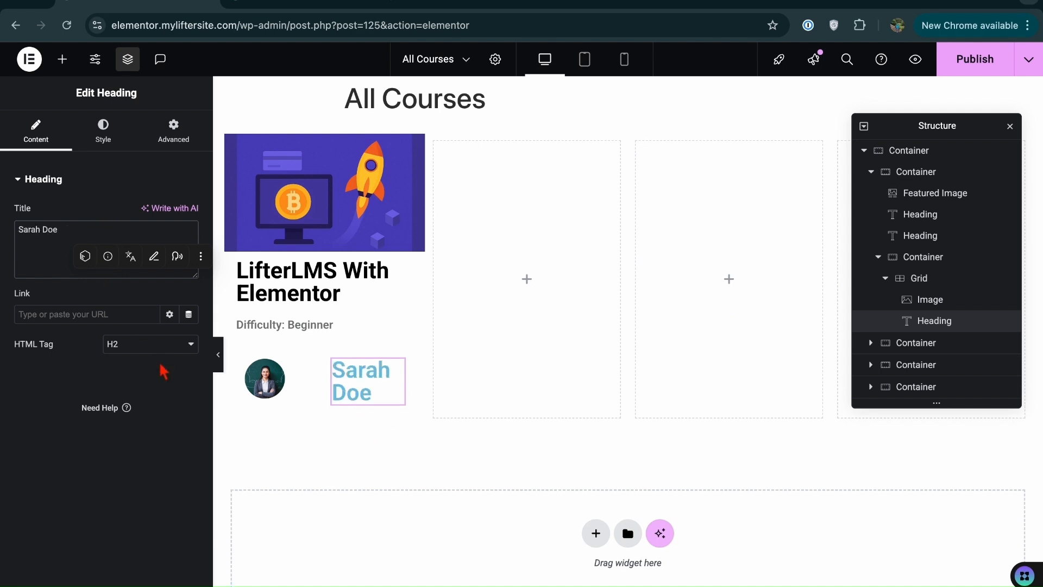
click(158, 347)
click(158, 390)
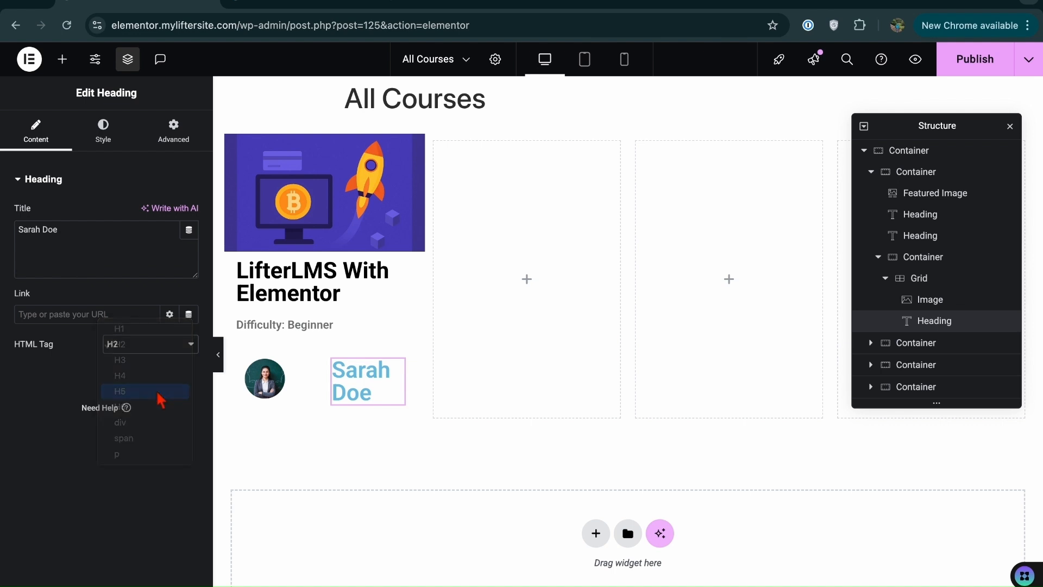
Change the text color of the instructor name heading to dark gray
click(104, 140)
click(189, 413)
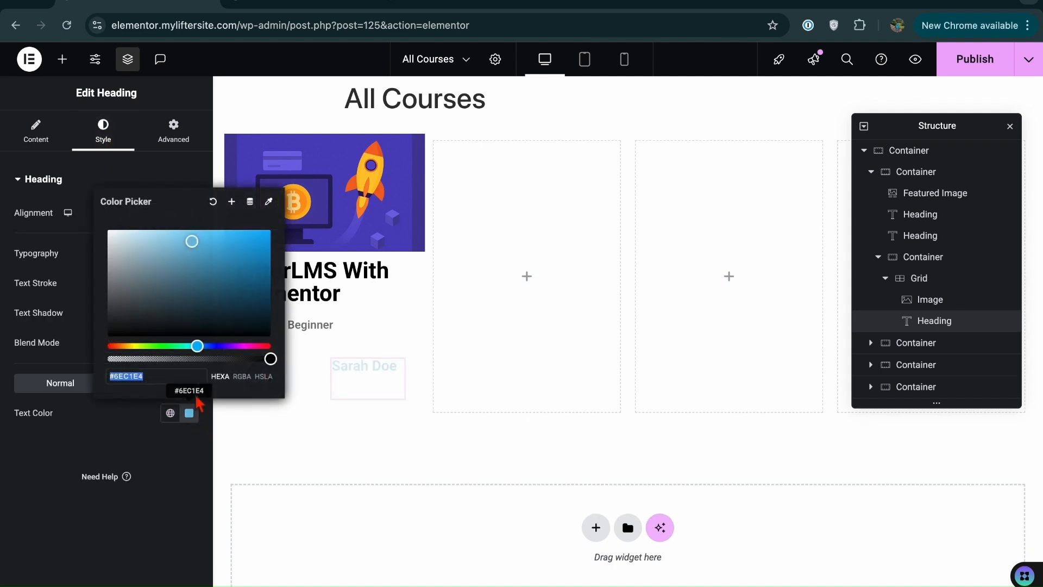
click(217, 319)
drag(218, 319, 123, 310)
click(74, 476)
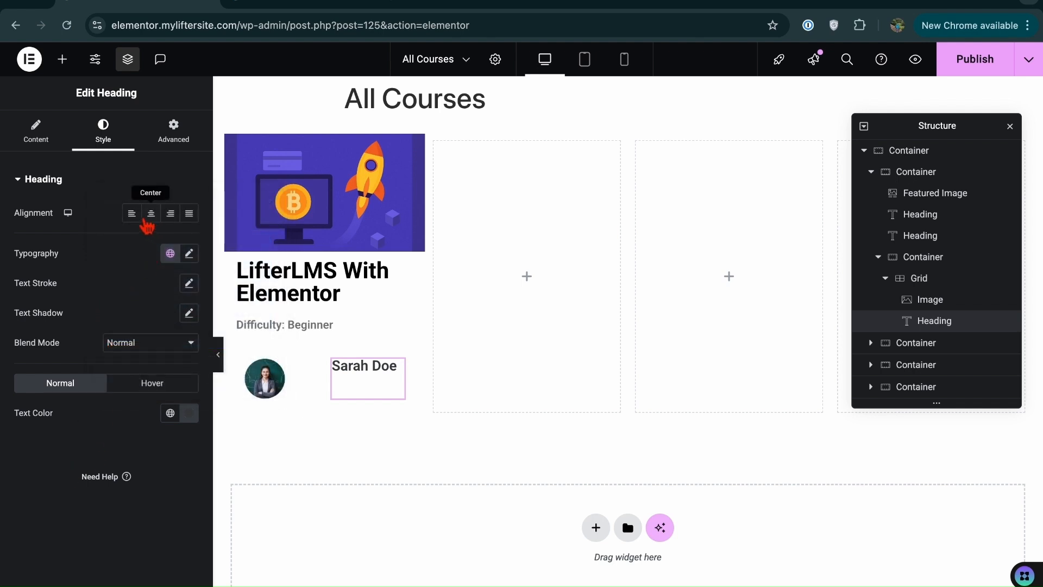
Left-align the instructor name heading and set its Align Self to center within the grid cell
click(139, 218)
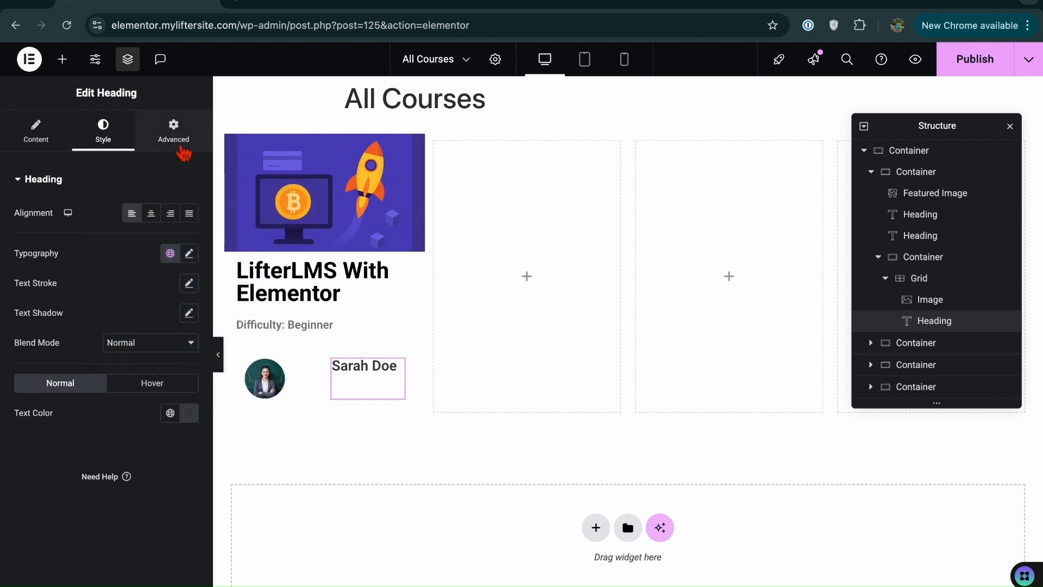
click(177, 142)
click(158, 455)
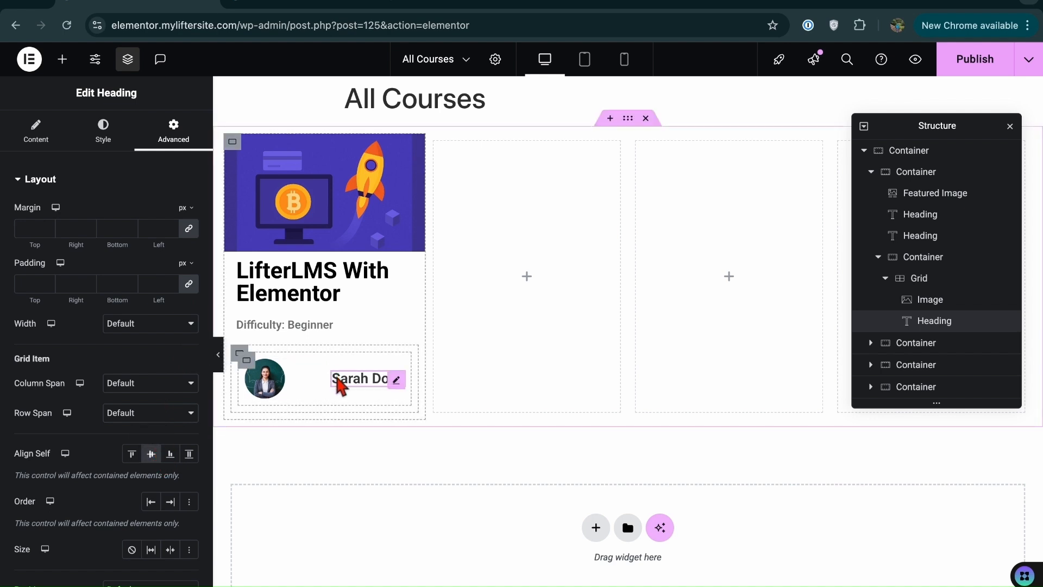
Set the left margin of the instructor name heading to -54 px, with the other margins at 0
click(168, 227)
text(11)
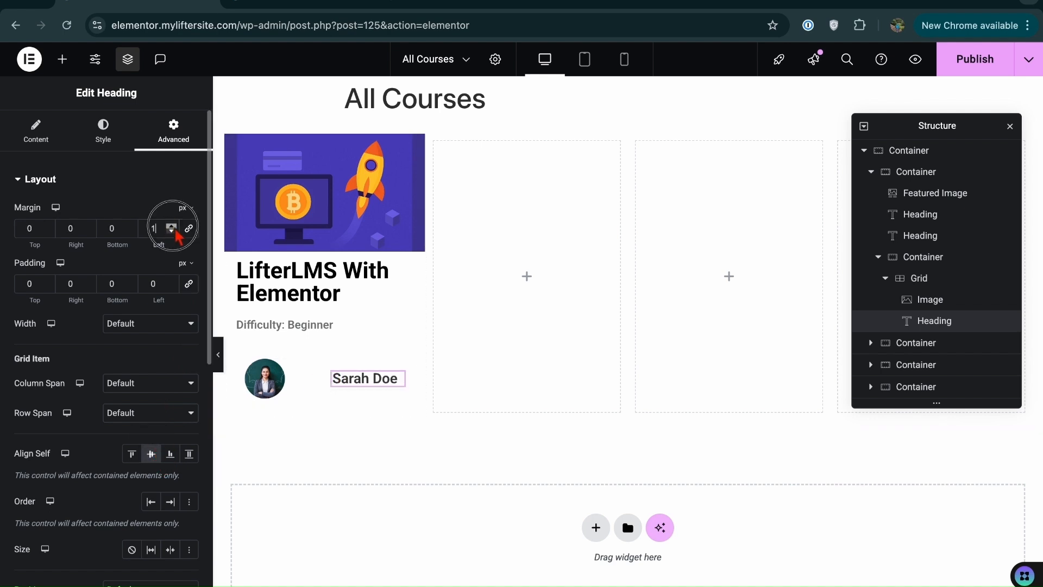
click(173, 230)
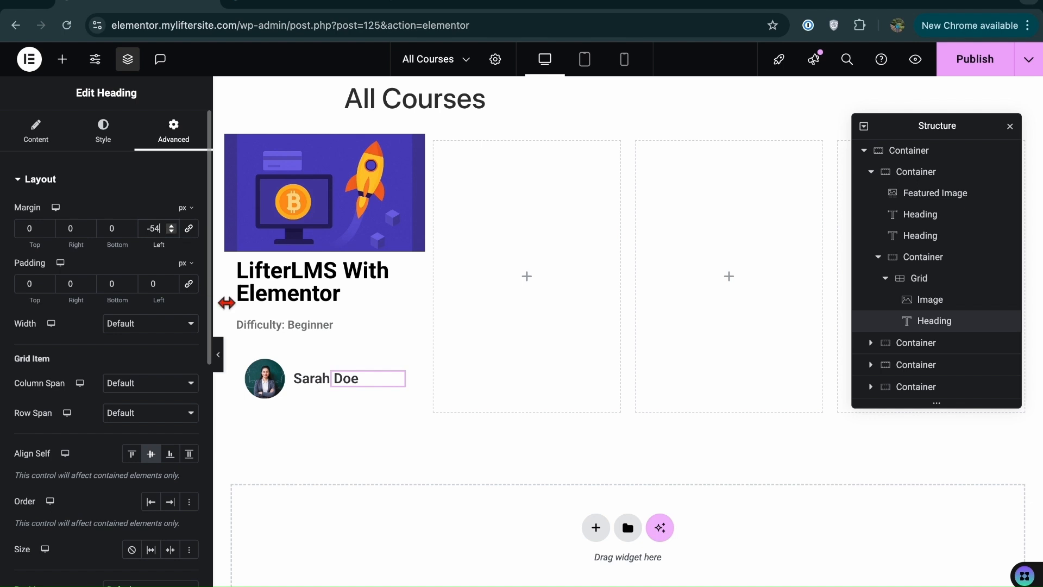
click(831, 465)
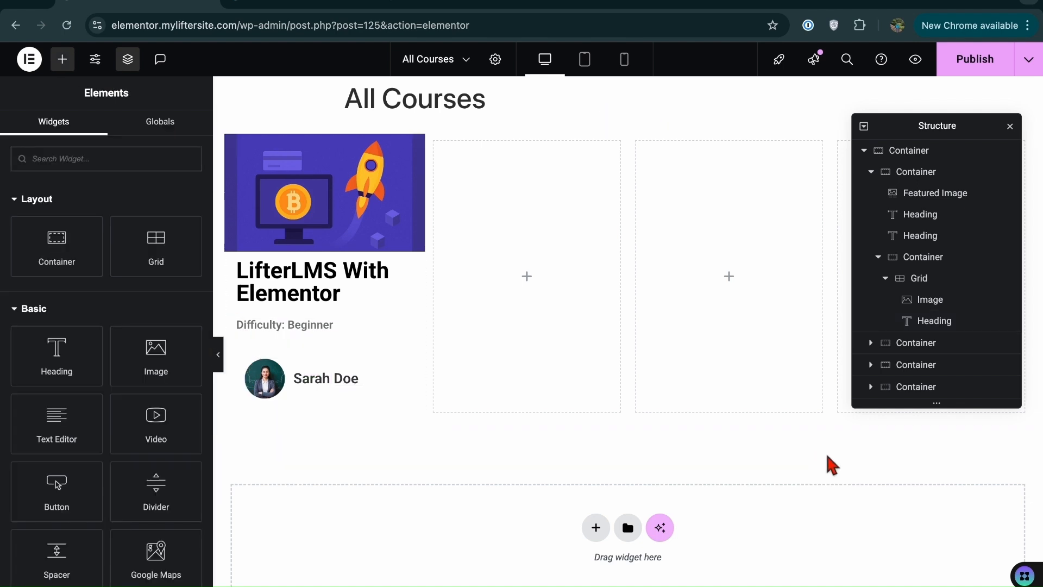
Add a Button widget below the instructor container in the first course card and set its text to "Learn More"
click(234, 143)
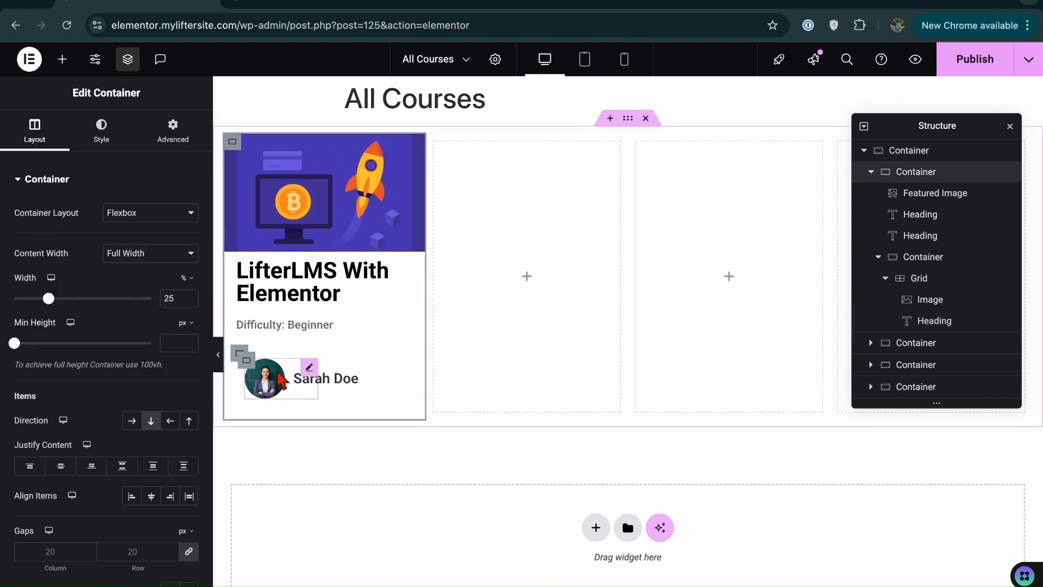
click(242, 357)
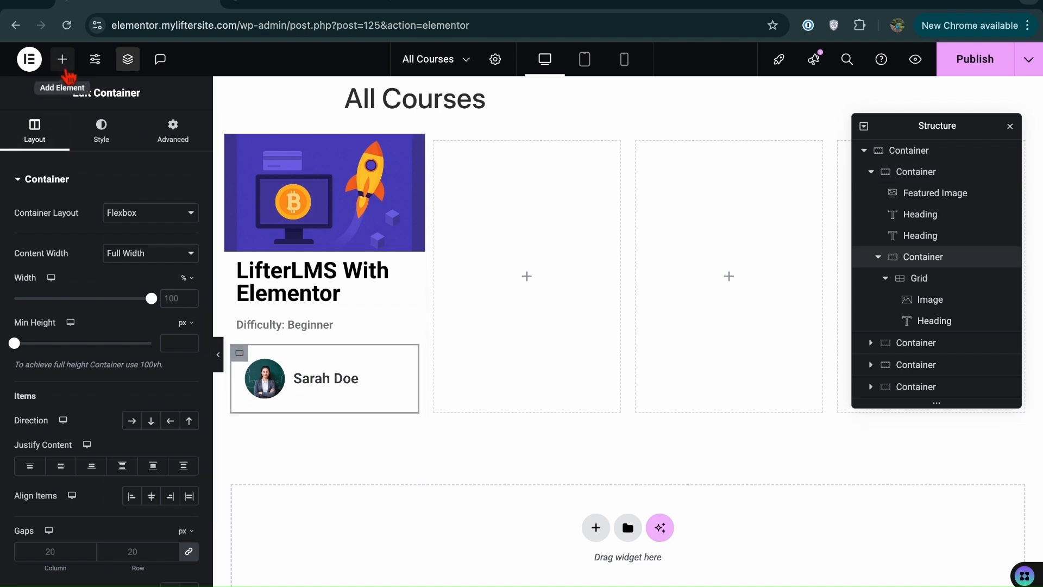
click(62, 61)
drag(52, 493, 288, 430)
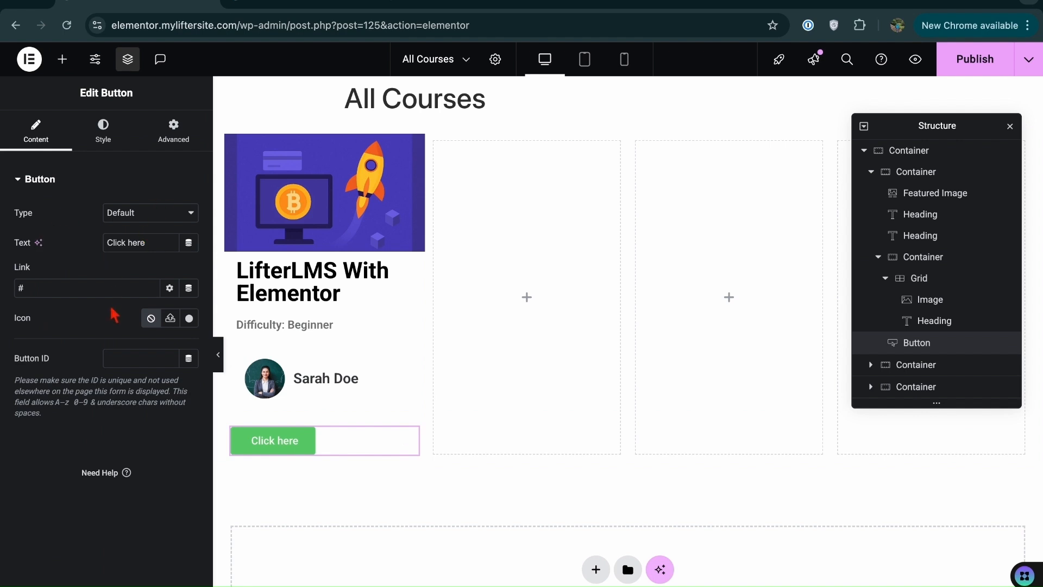
triple_click(155, 244)
key(BackSpace)
text(Learn M)
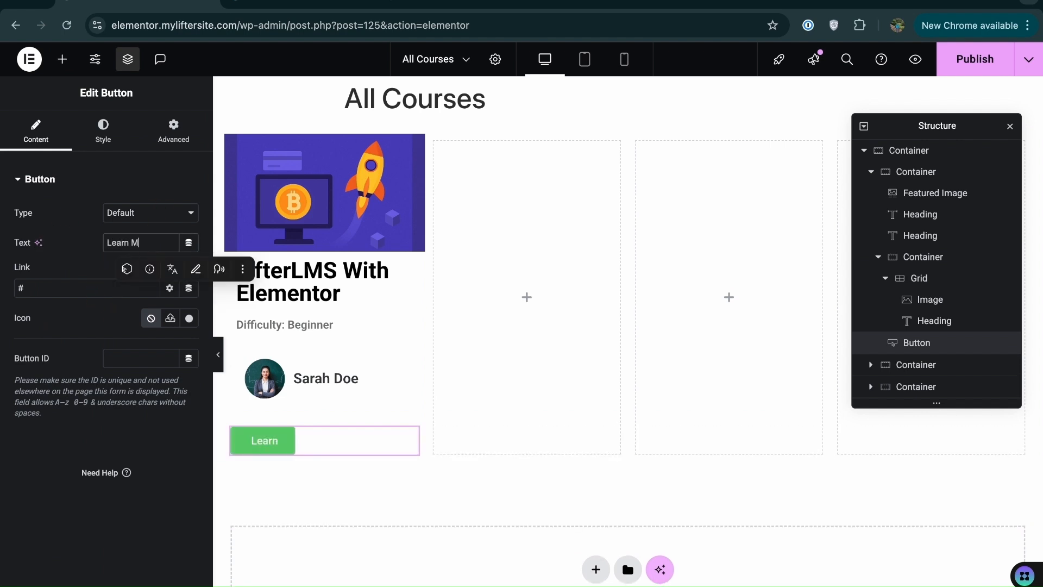
text(ore)
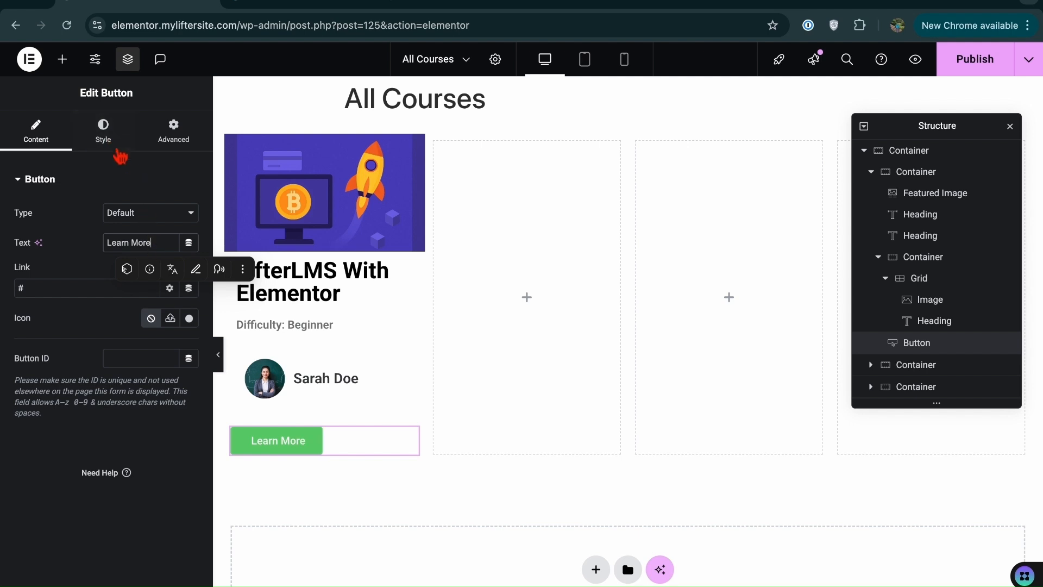
Give the Learn More button an orange background color and a border radius of 6 px on all corners
click(113, 142)
click(189, 392)
drag(165, 566, 125, 566)
drag(194, 469, 249, 450)
drag(125, 566, 122, 567)
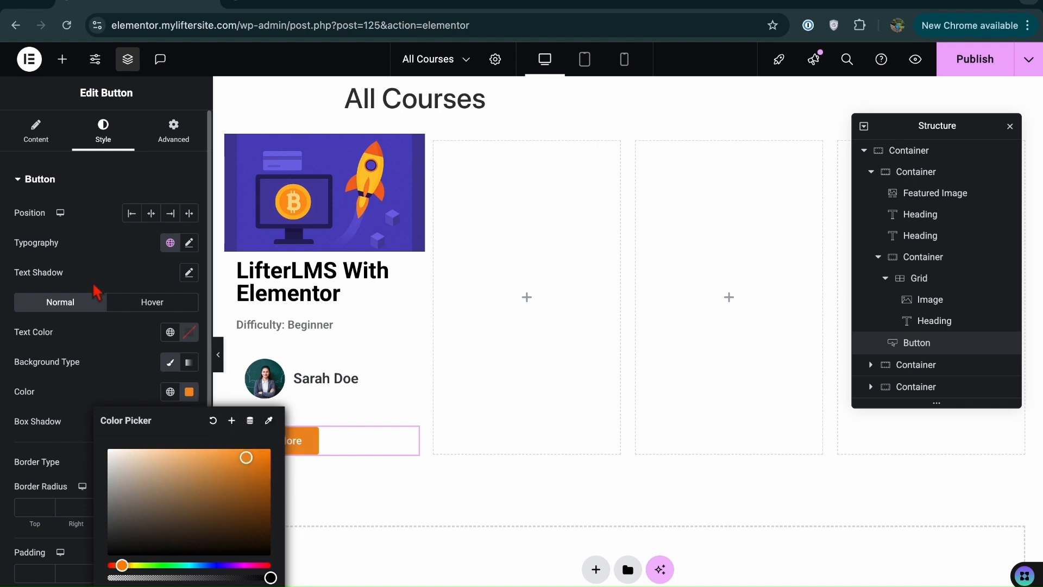
click(132, 265)
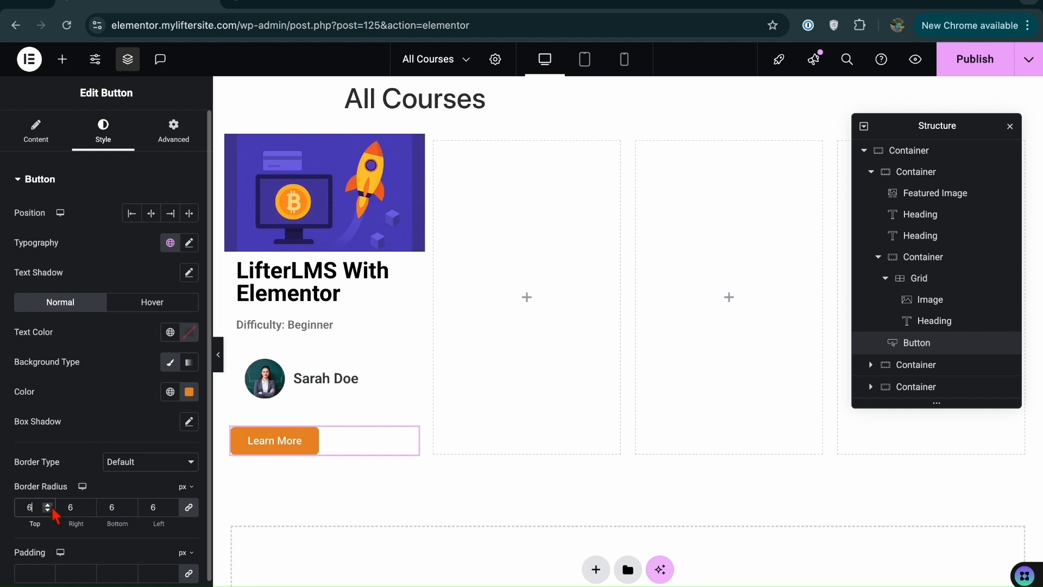
Set the left padding of the Learn More button to 14 px, with the other sides at 0
click(173, 139)
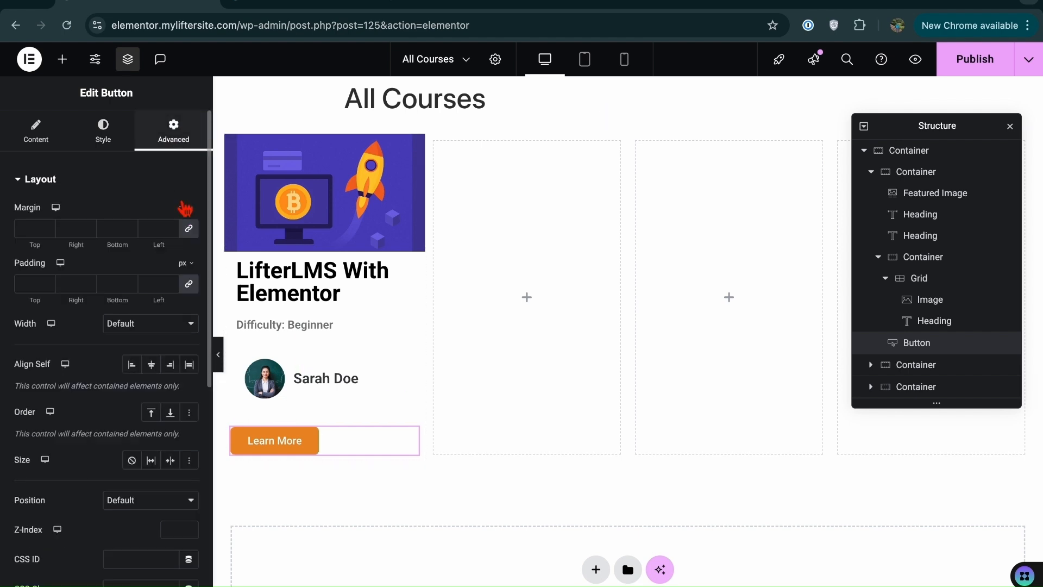
click(172, 282)
click(172, 282)
click(172, 283)
click(172, 283)
click(172, 282)
click(171, 283)
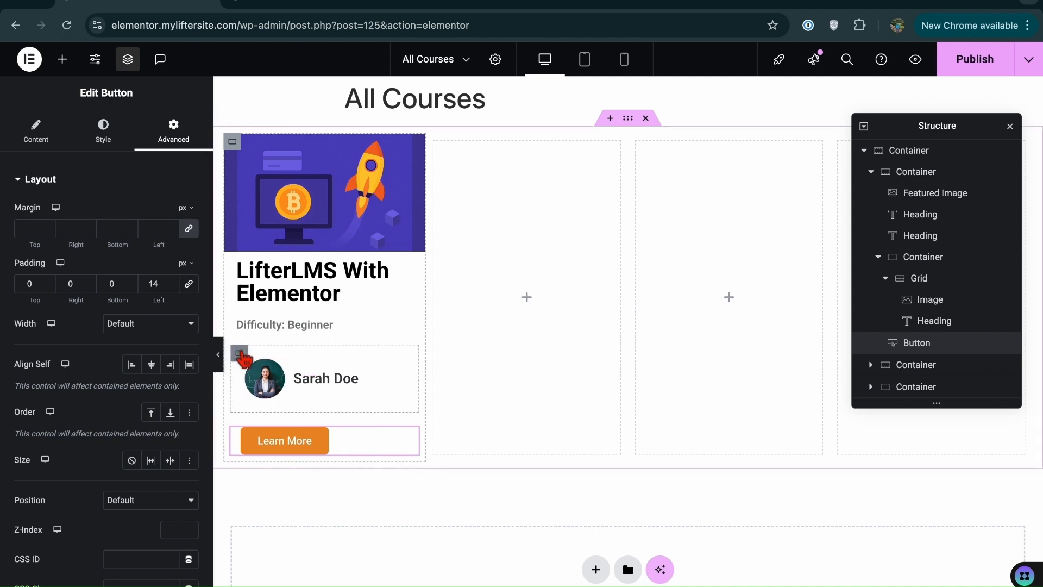
Add a Heading widget between the difficulty line and the instructor container, title it "Number of lessons" and set the HTML tag to H6
click(240, 354)
click(62, 59)
drag(58, 363, 292, 340)
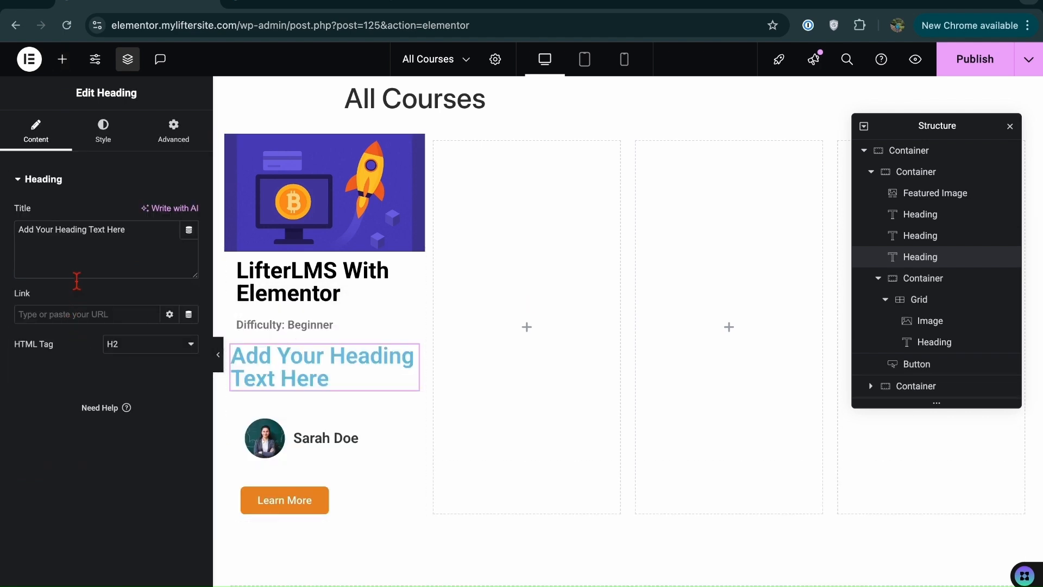
triple_click(82, 239)
key(BackSpace)
text(N)
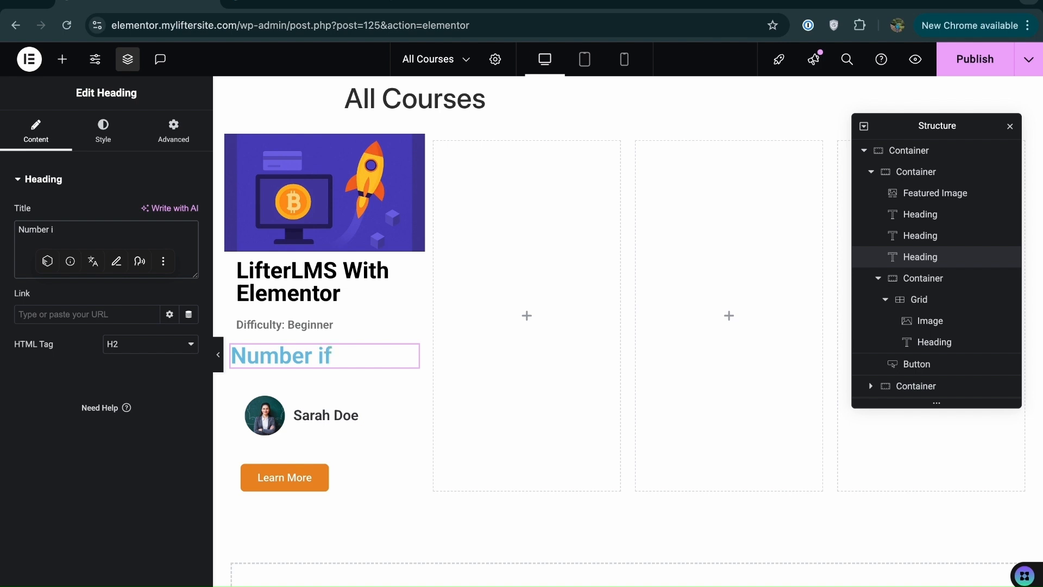
text(umber of lesso)
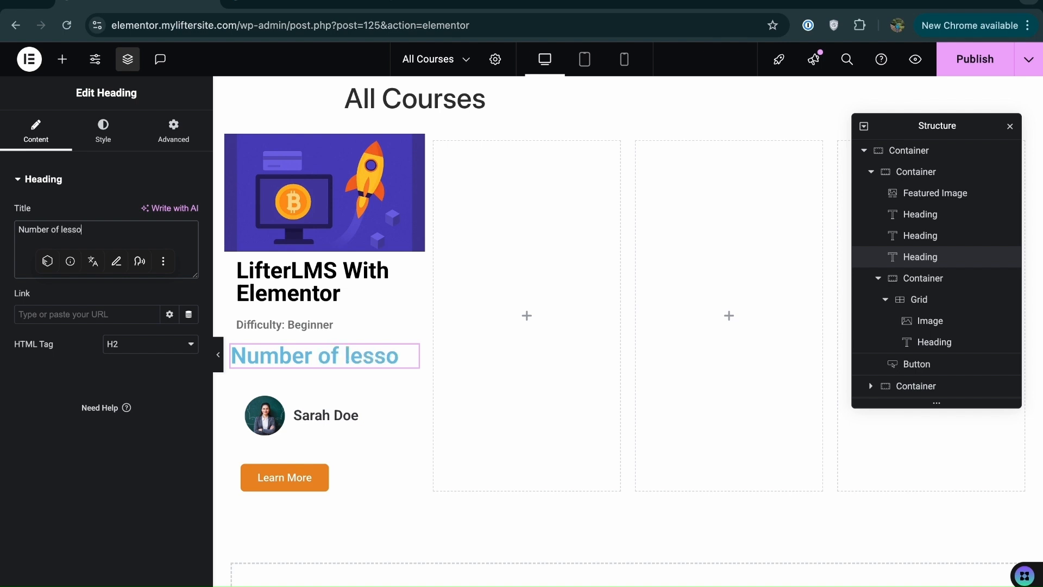
text(ns)
click(123, 348)
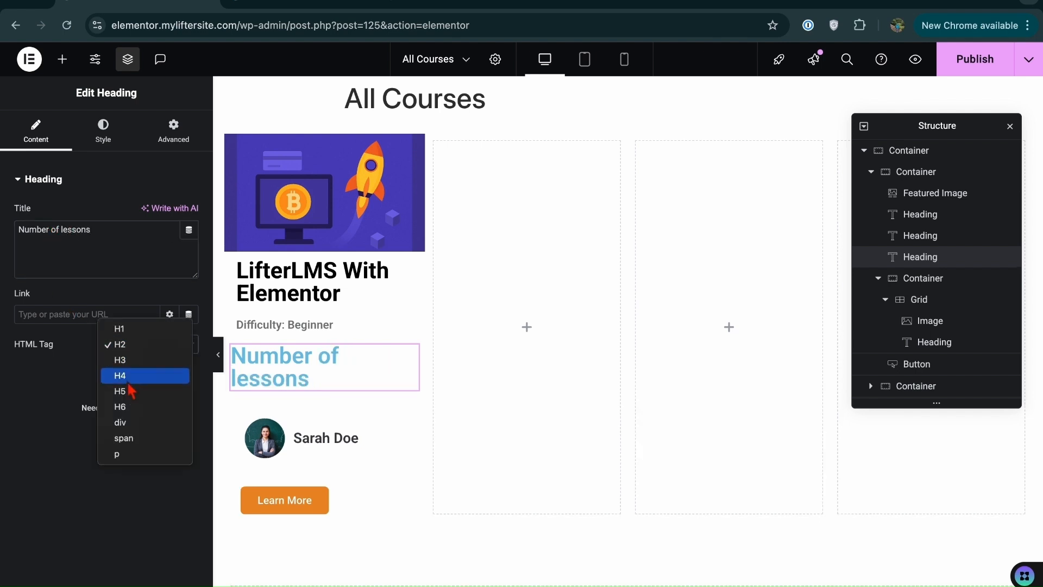
click(132, 404)
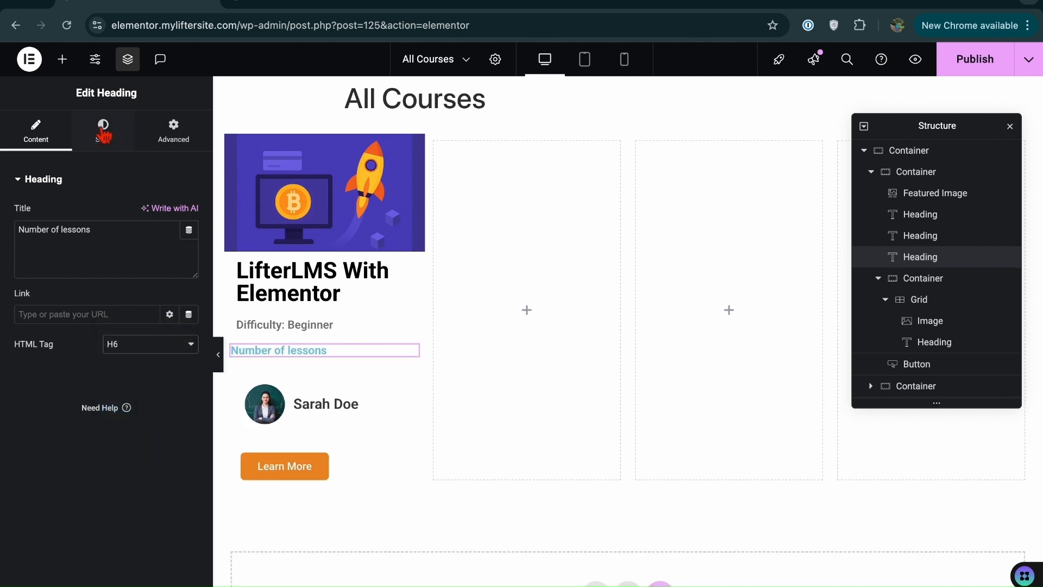
Change the text color of the "Number of lessons" heading to gray
click(104, 141)
click(187, 412)
drag(181, 289, 113, 278)
Set the left padding of the "Number of lessons" heading to 10 px, with the other sides at 0
click(174, 136)
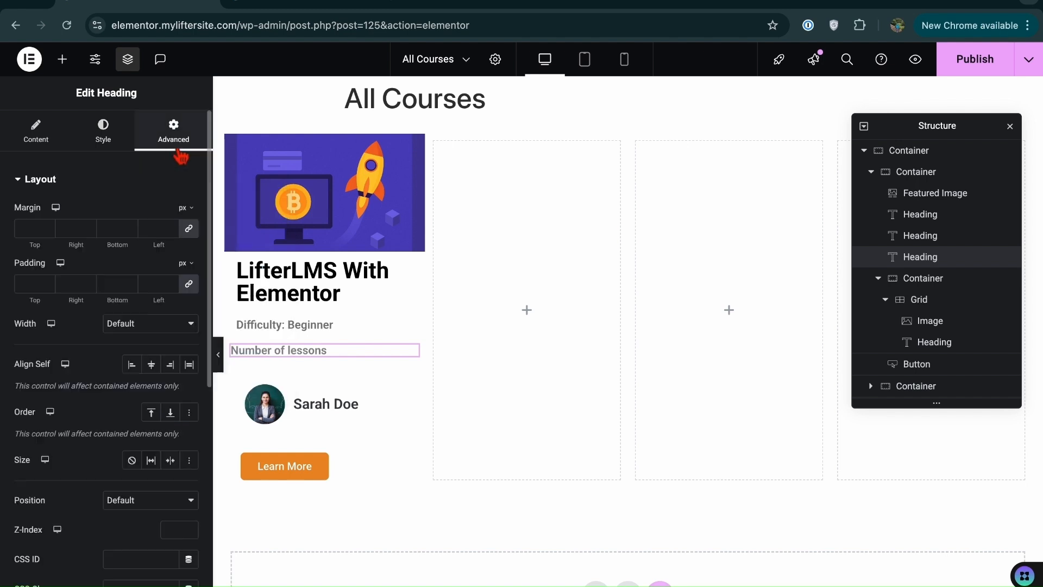
click(173, 286)
click(174, 283)
click(173, 283)
click(173, 284)
click(174, 283)
click(174, 283)
click(173, 283)
click(173, 283)
click(173, 283)
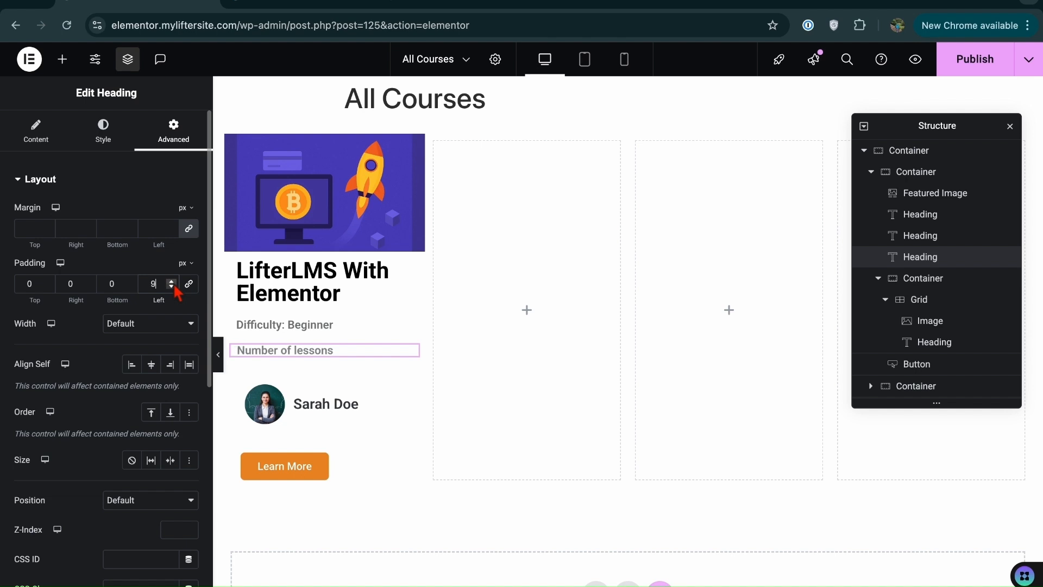
click(173, 283)
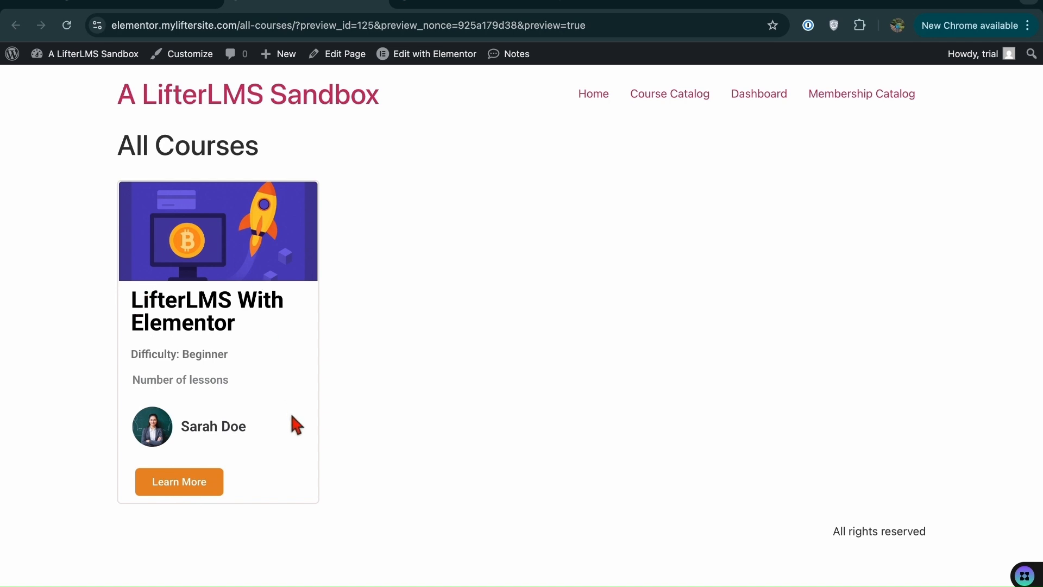
Return from the preview to the editor and set the width of the first course card container to 35%
click(162, 7)
click(233, 143)
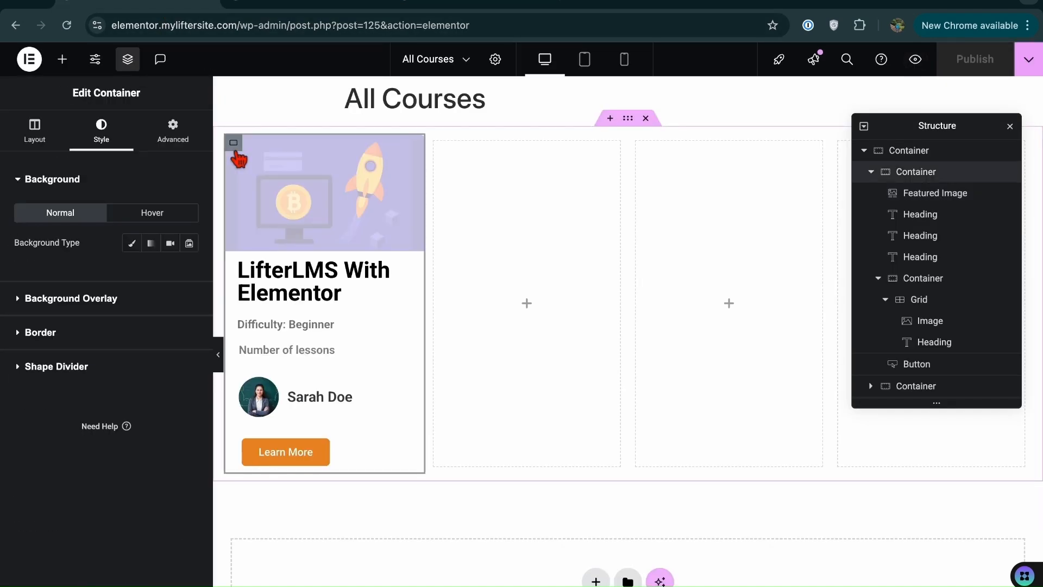
click(34, 131)
drag(48, 298, 63, 299)
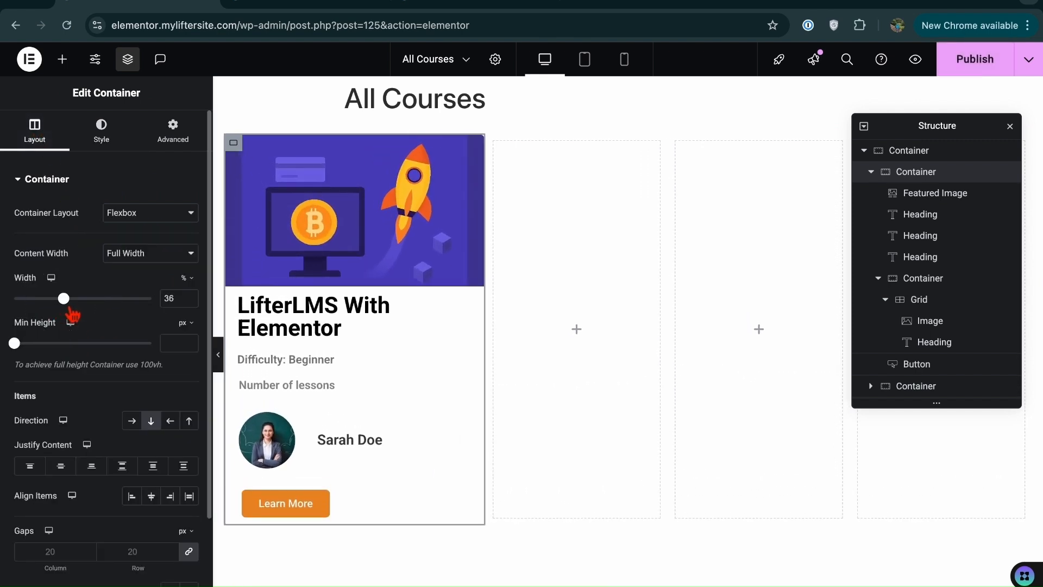
click(179, 306)
key(BackSpace)
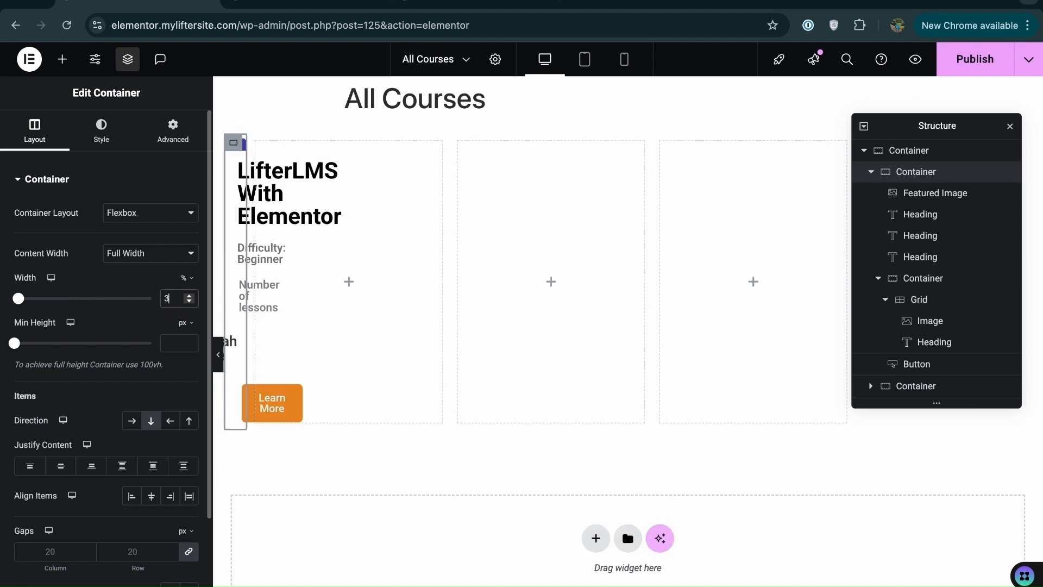
text(5)
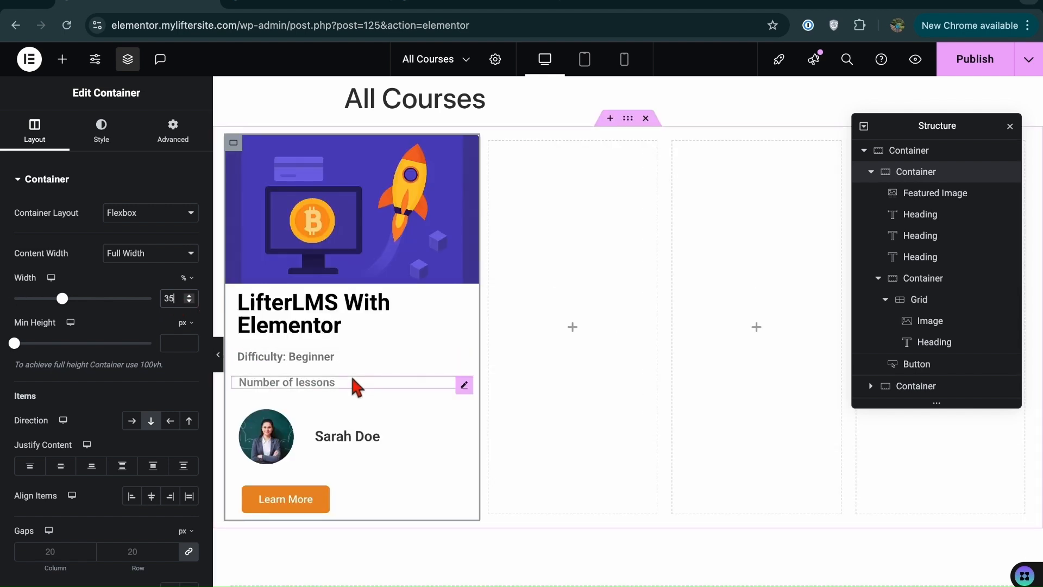
Pull the instructor name closer to the photo with a more negative left margin and set the photo's width to 51%
click(353, 438)
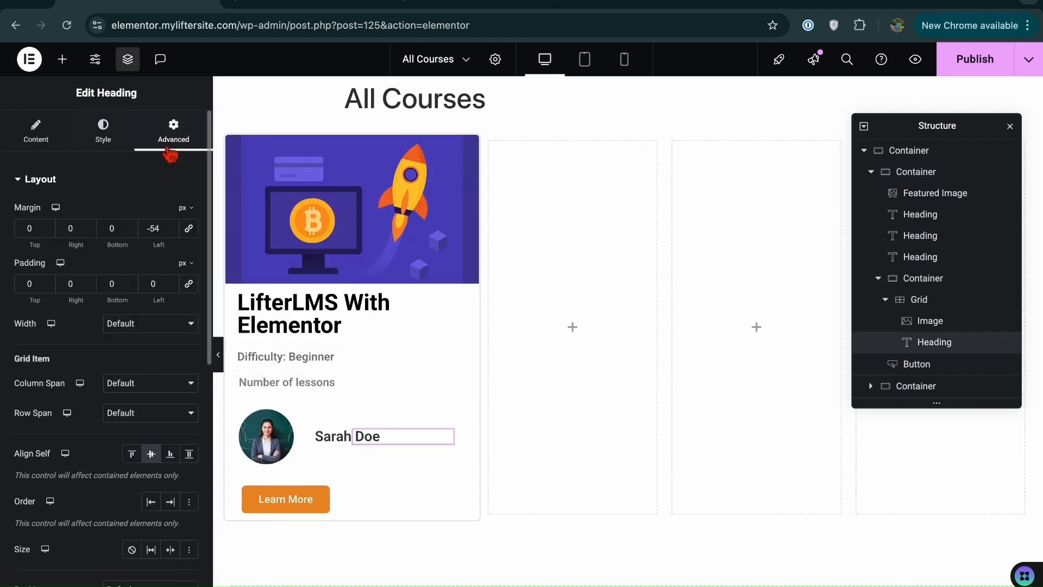
click(172, 232)
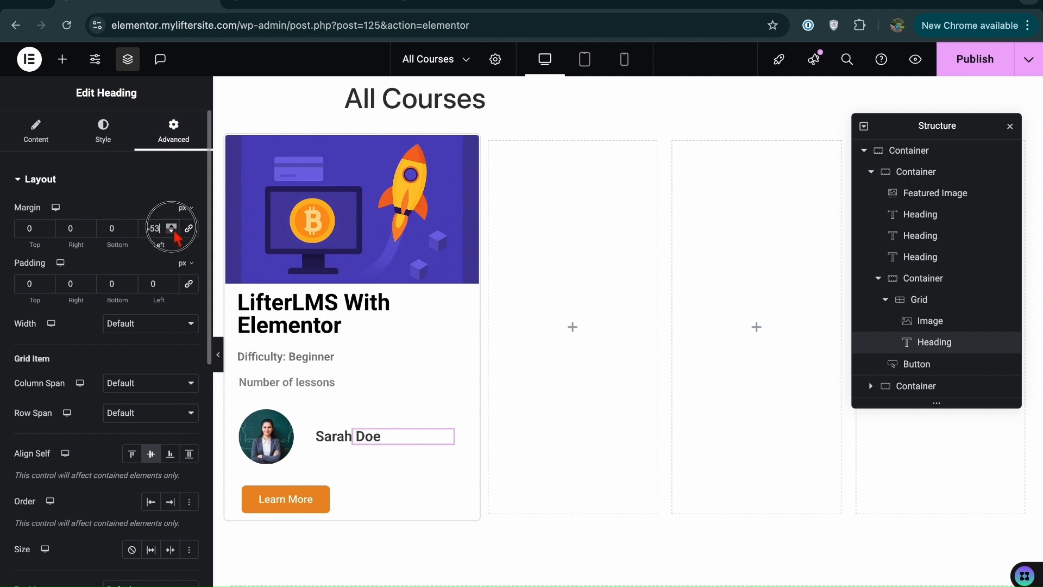
drag(177, 238, 176, 239)
click(260, 429)
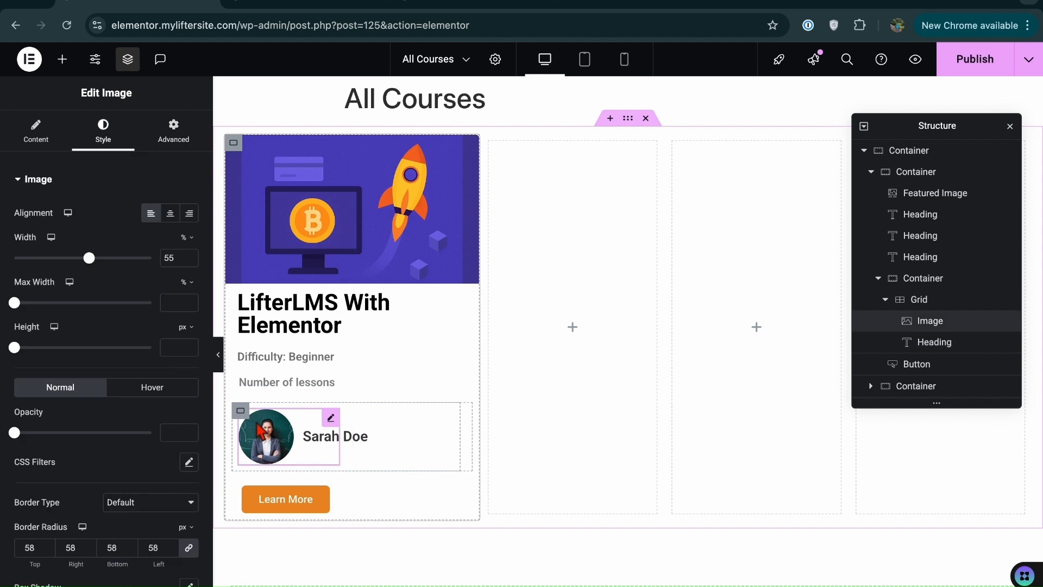
drag(89, 258, 83, 259)
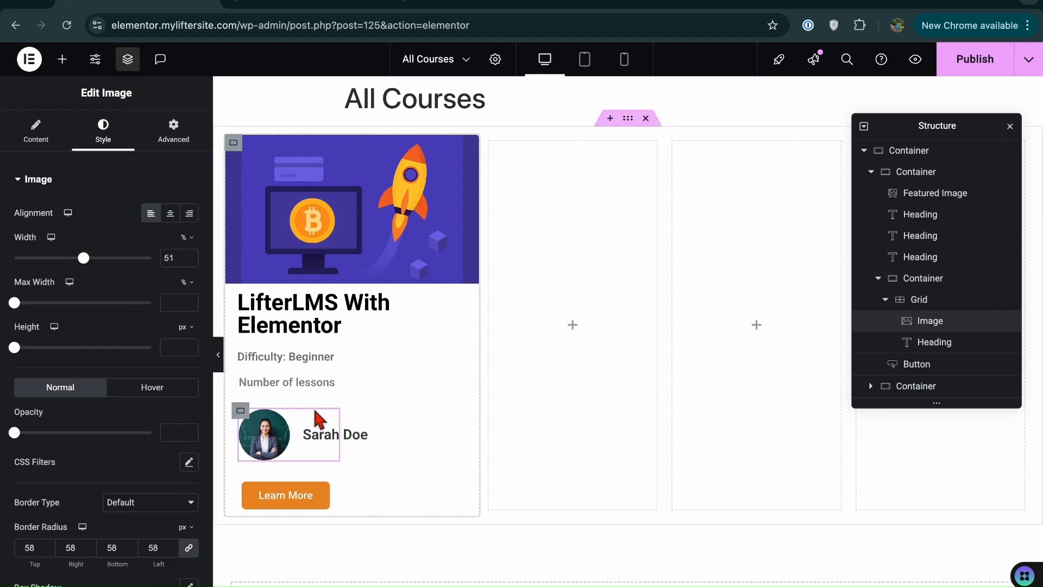
Set the left margin of the instructor name heading to -82 px and publish the page
click(348, 435)
click(173, 225)
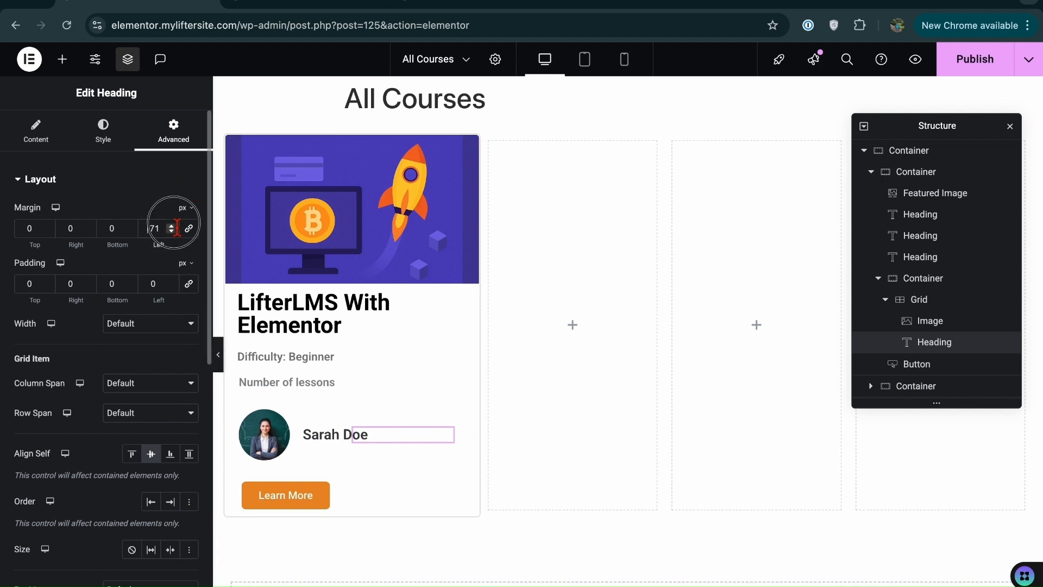
click(173, 224)
click(174, 225)
click(173, 225)
click(173, 225)
click(173, 225)
click(173, 225)
click(173, 225)
click(173, 225)
drag(174, 226, 171, 232)
click(172, 232)
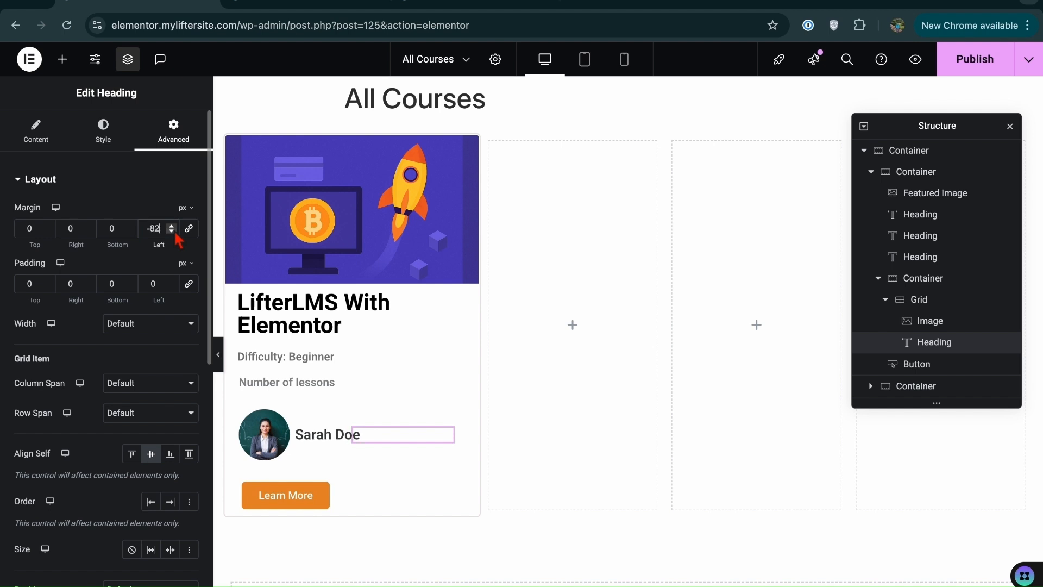
click(973, 61)
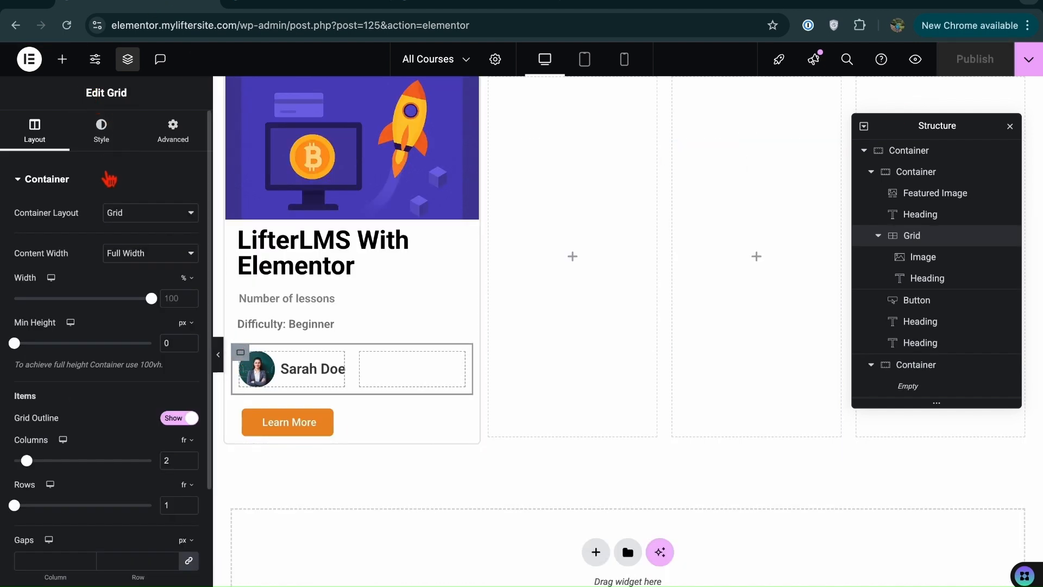
click(106, 144)
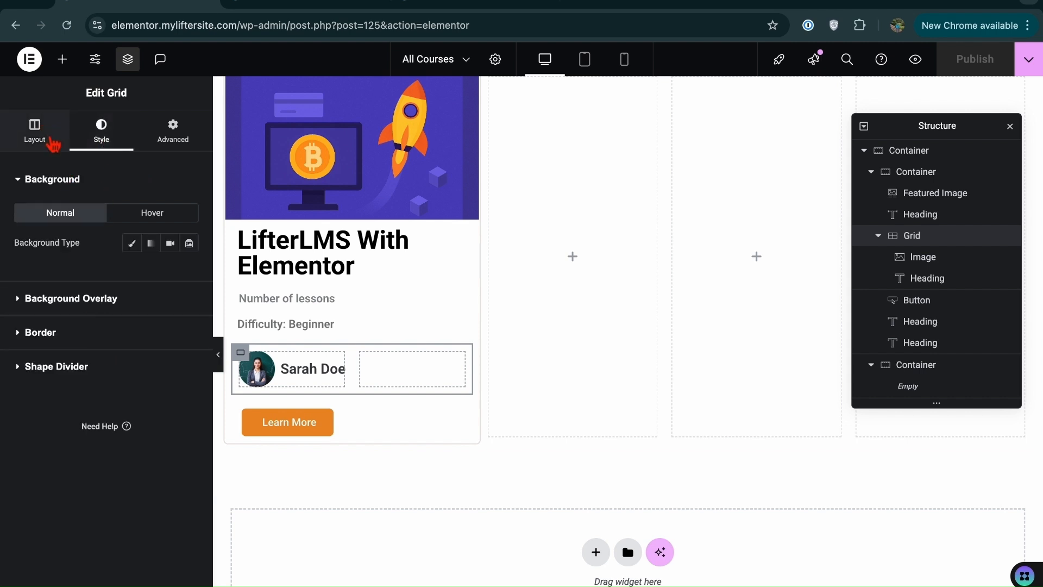
click(49, 133)
scroll(129, 505, down, 4)
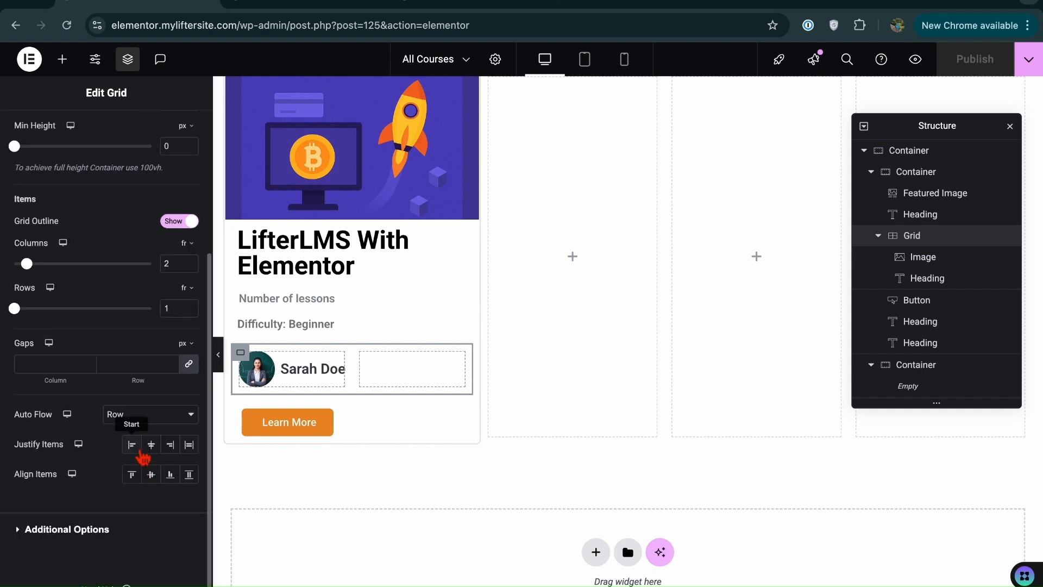
scroll(147, 445, up, 4)
Set the Order of the "Number of lessons" heading to End within the course card
click(242, 306)
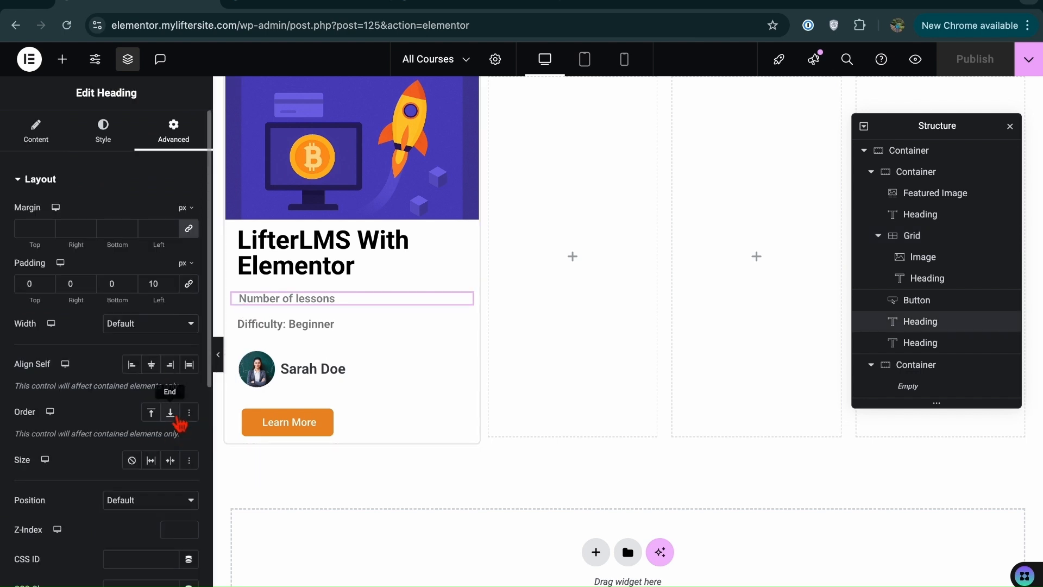
click(174, 416)
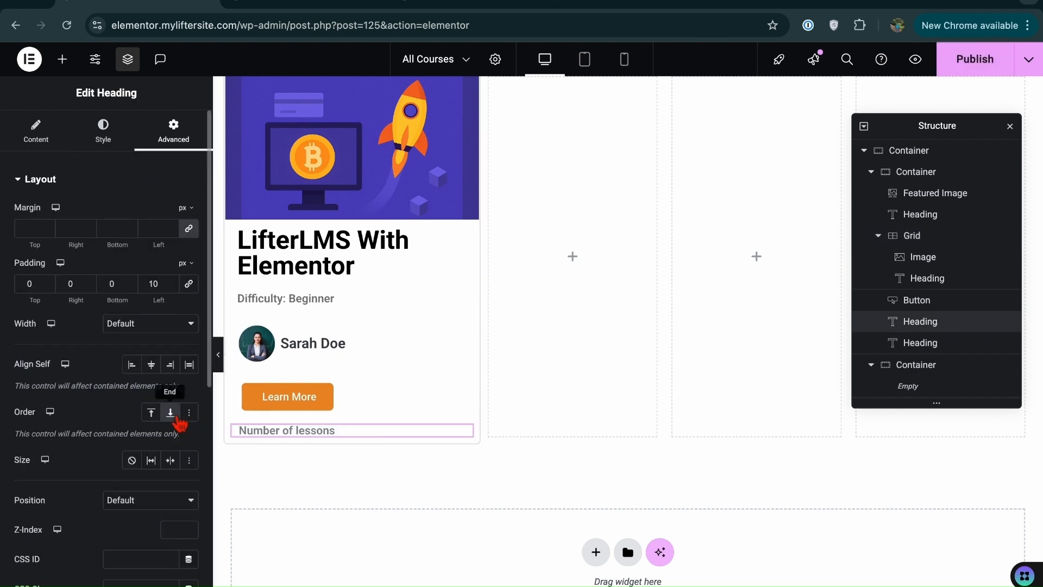
Set the Order of the Learn More button to End within the course card
click(235, 403)
click(170, 413)
click(170, 412)
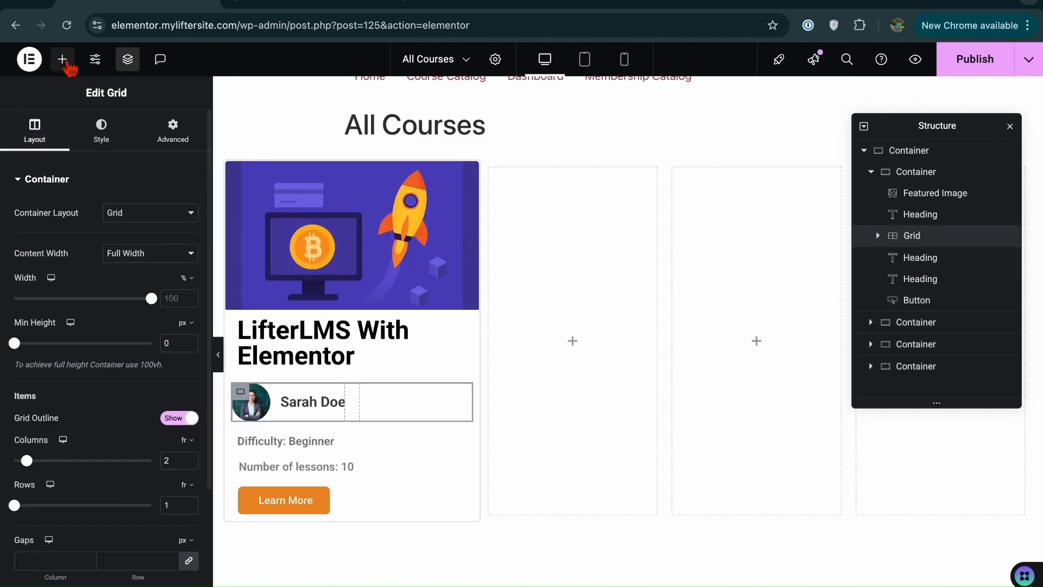
Add a Course Progress widget to the course card between the featured image and the course title
click(63, 59)
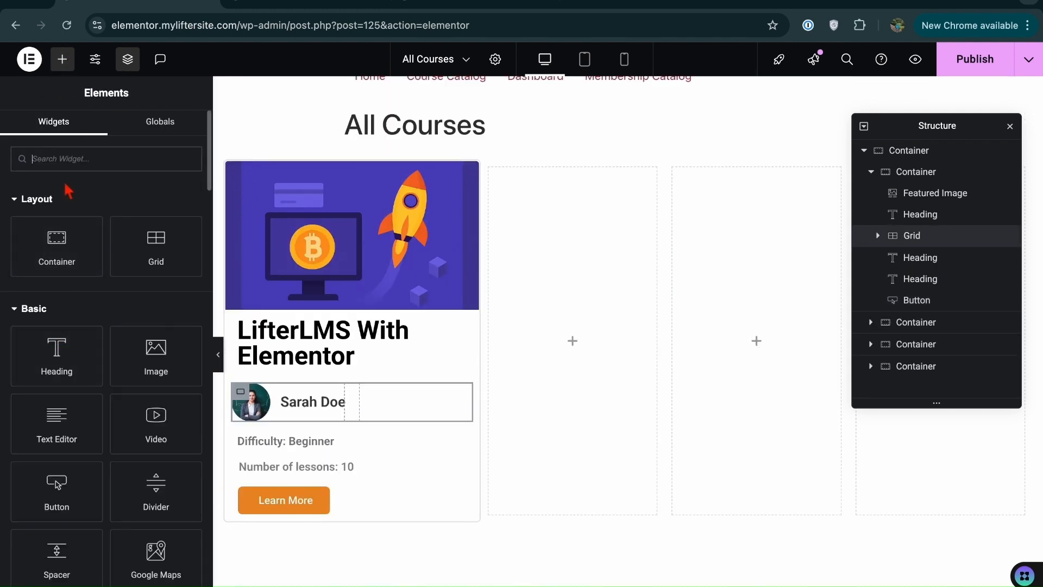
click(66, 162)
text(prog)
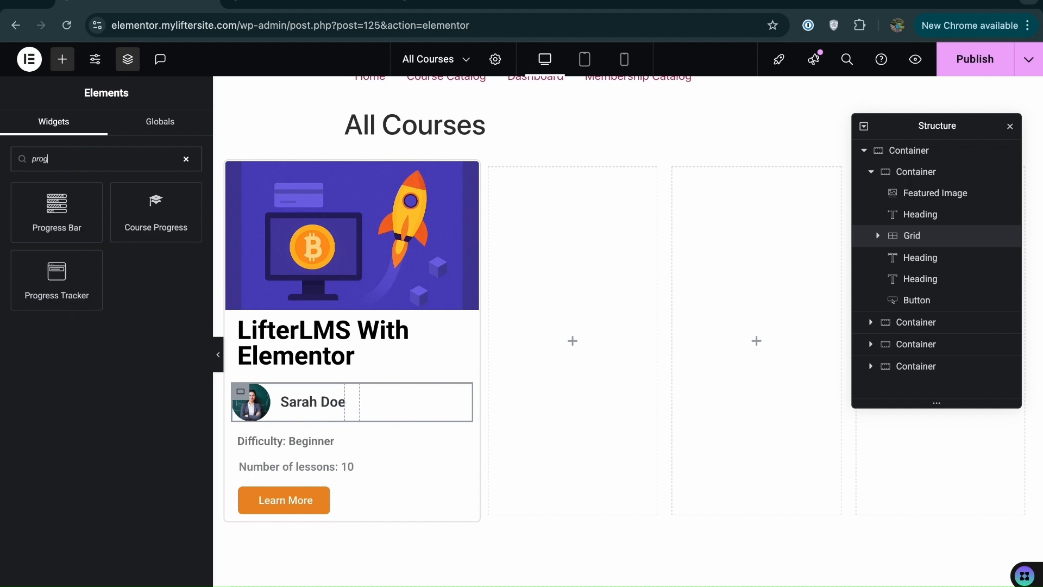
drag(154, 205, 277, 344)
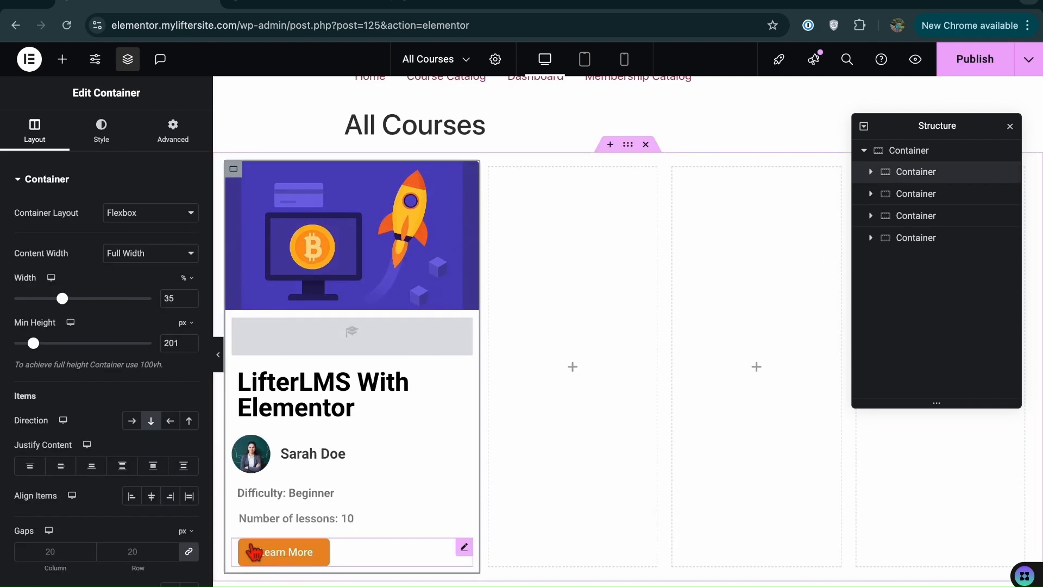
Set the Learn More button's bottom padding to 15 px, publish the page and reload the preview
click(249, 554)
click(187, 133)
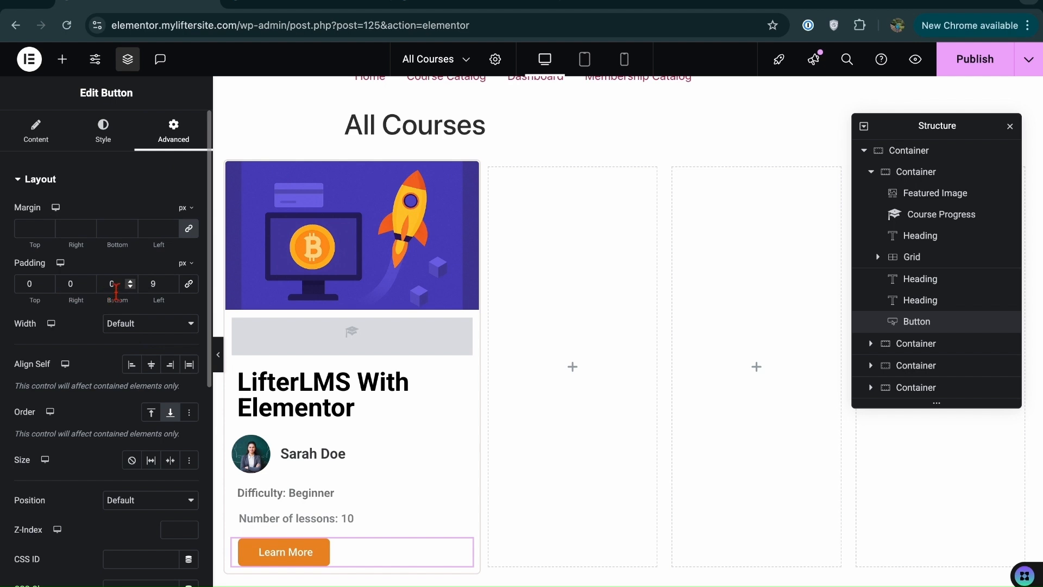
click(131, 281)
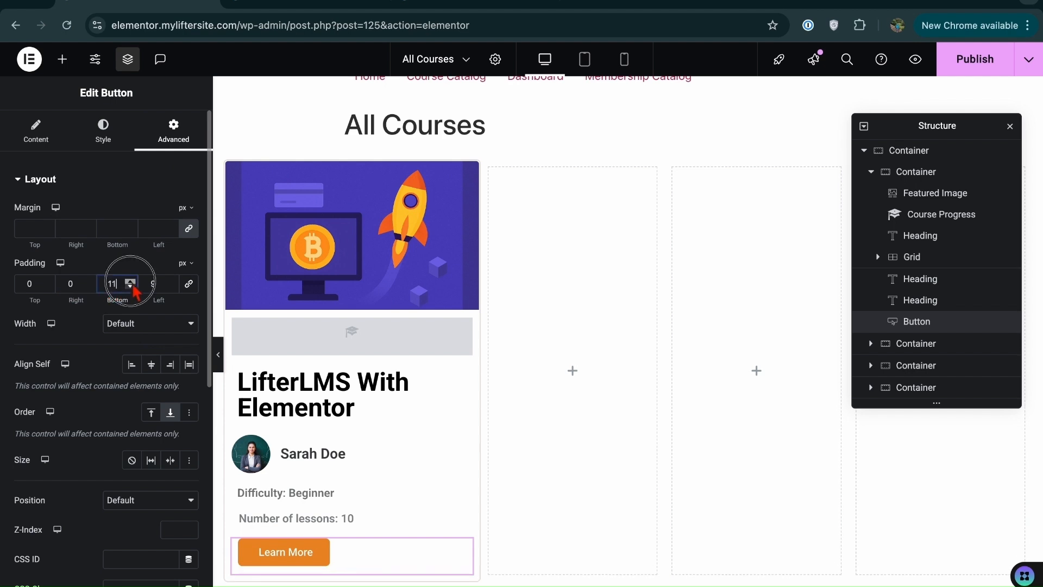
click(978, 63)
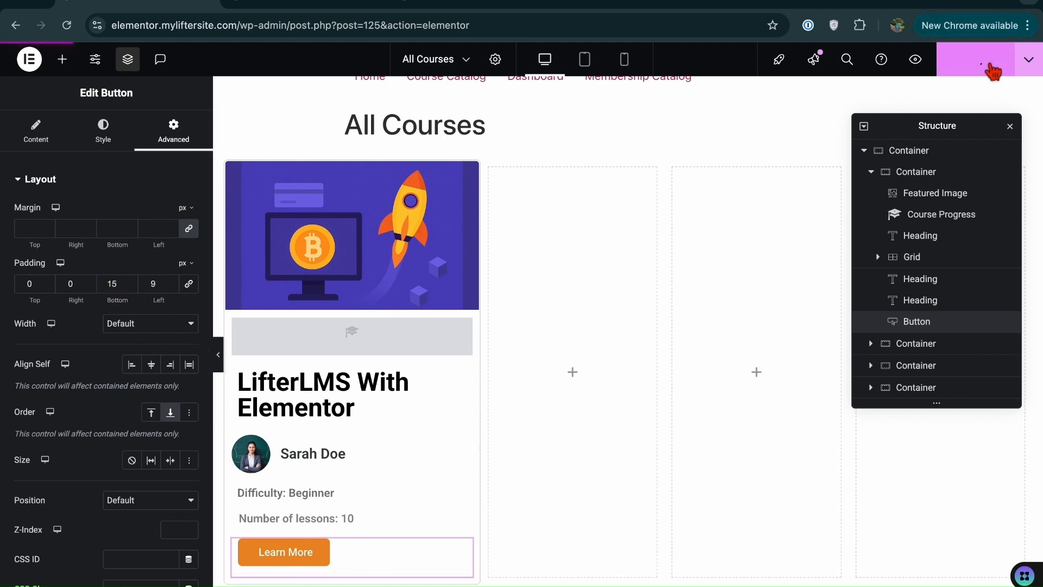
click(314, 5)
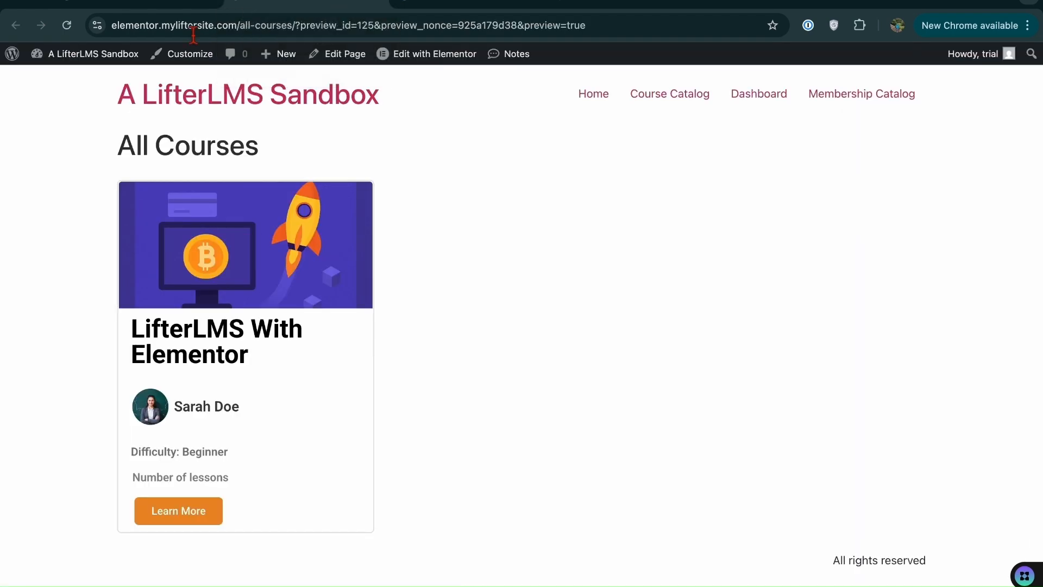
click(67, 25)
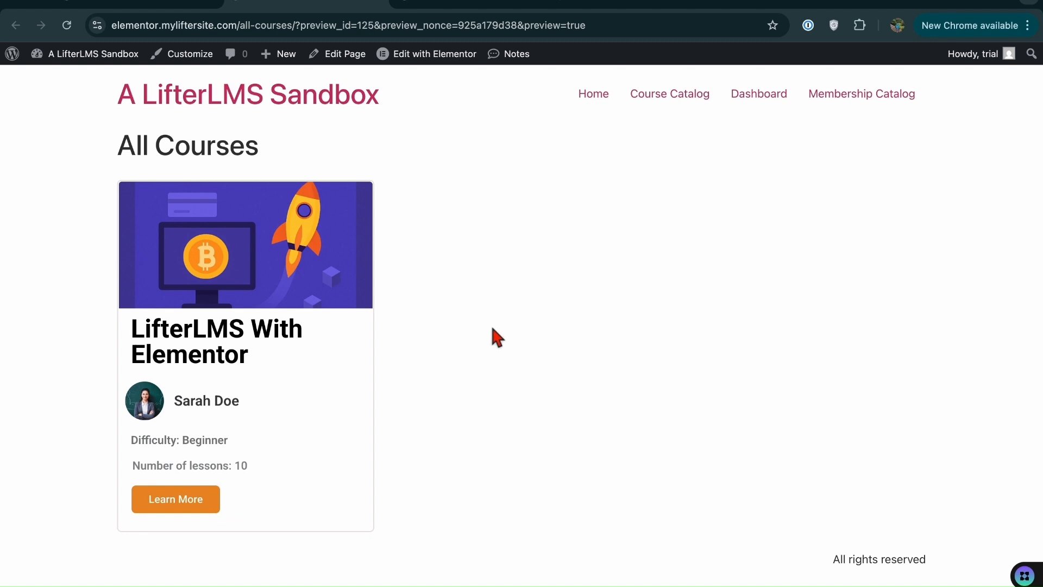
Return to the editor and give the course card container a box shadow with vertical 10 and blur 31
click(190, 7)
drag(83, 585, 88, 584)
scroll(81, 543, down, 2)
drag(36, 548, 60, 548)
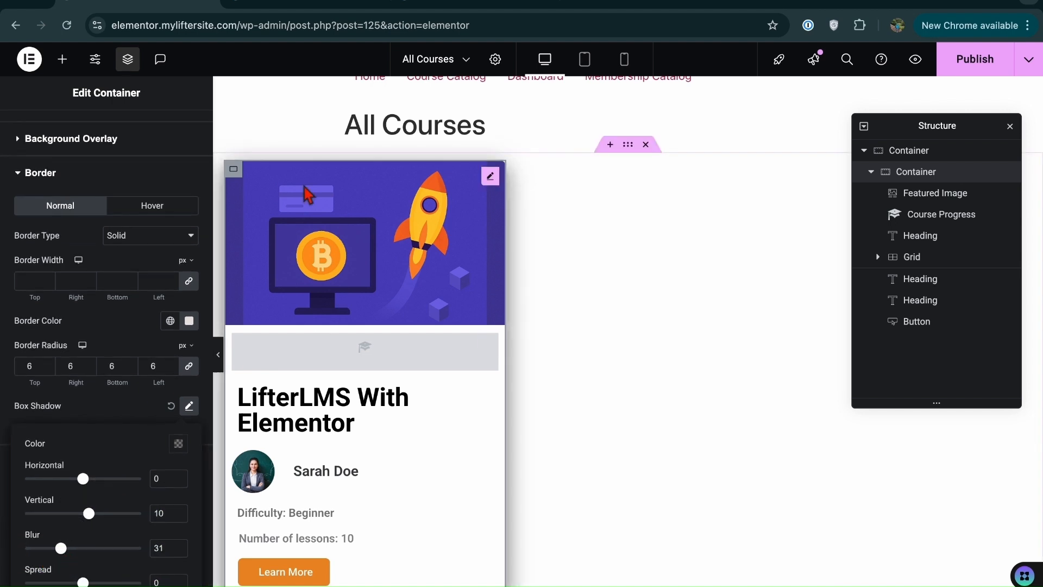
Duplicate the course card container twice to form a row of three cards
right_click(234, 170)
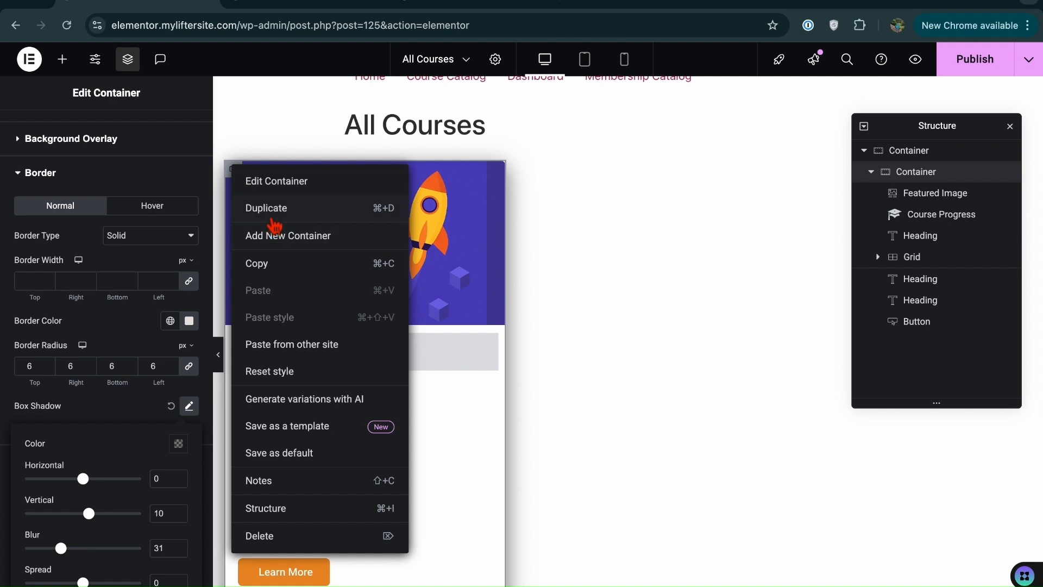
click(267, 209)
right_click(237, 172)
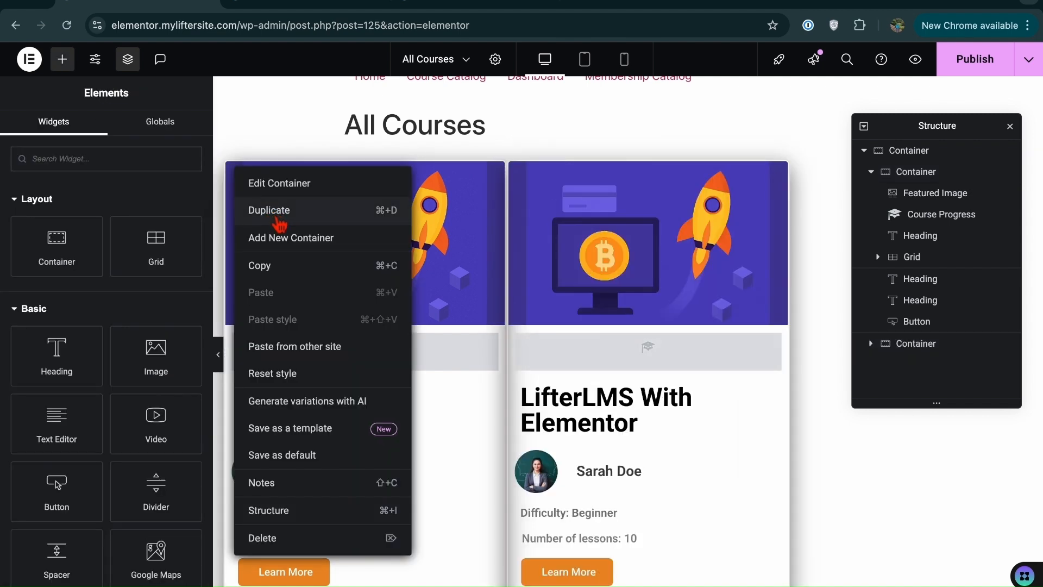
click(271, 212)
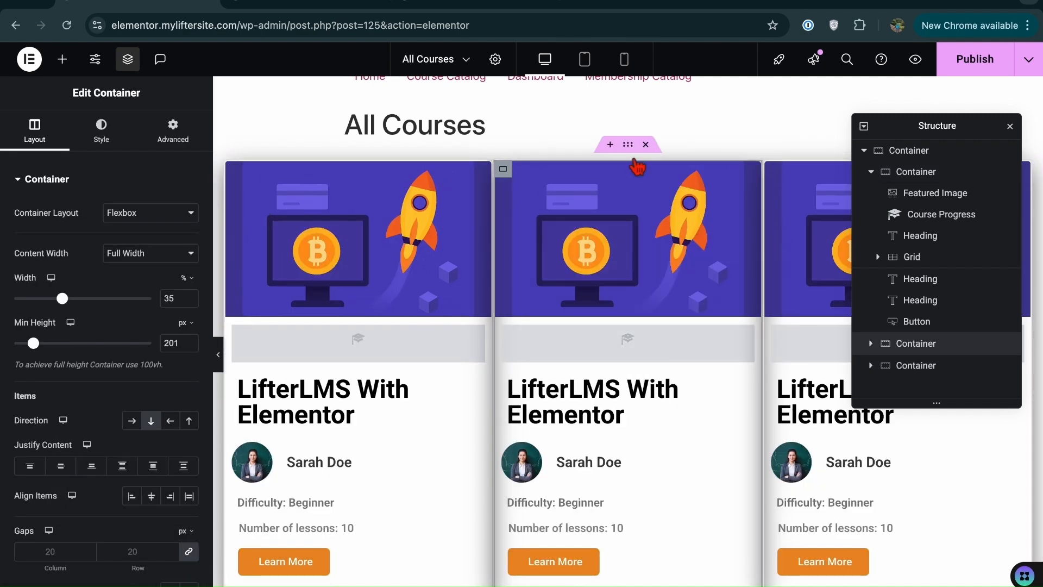
Set the column gap of the parent container to 33 px, publish the page and check it in the preview
click(629, 156)
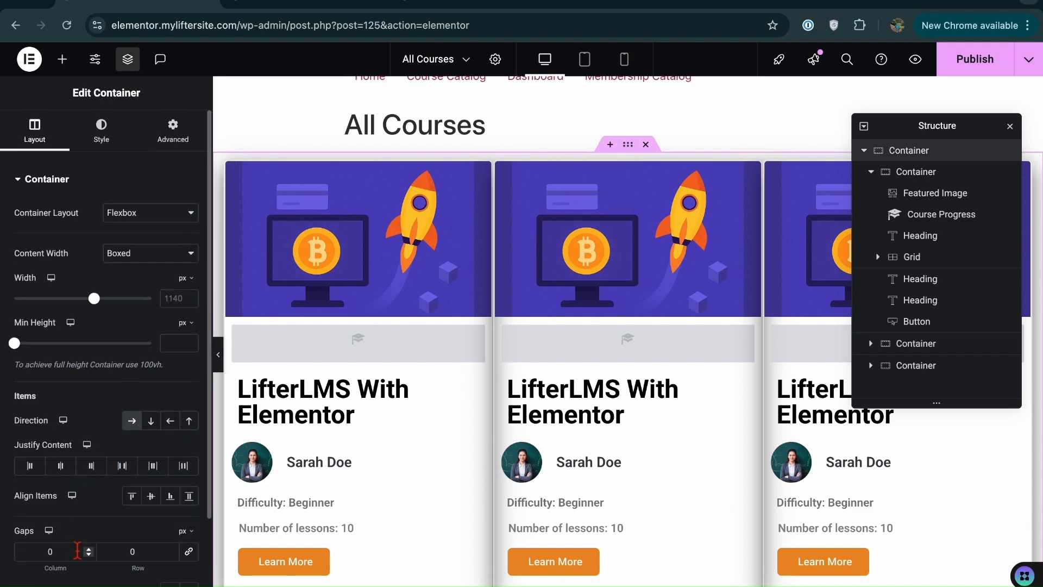
click(90, 550)
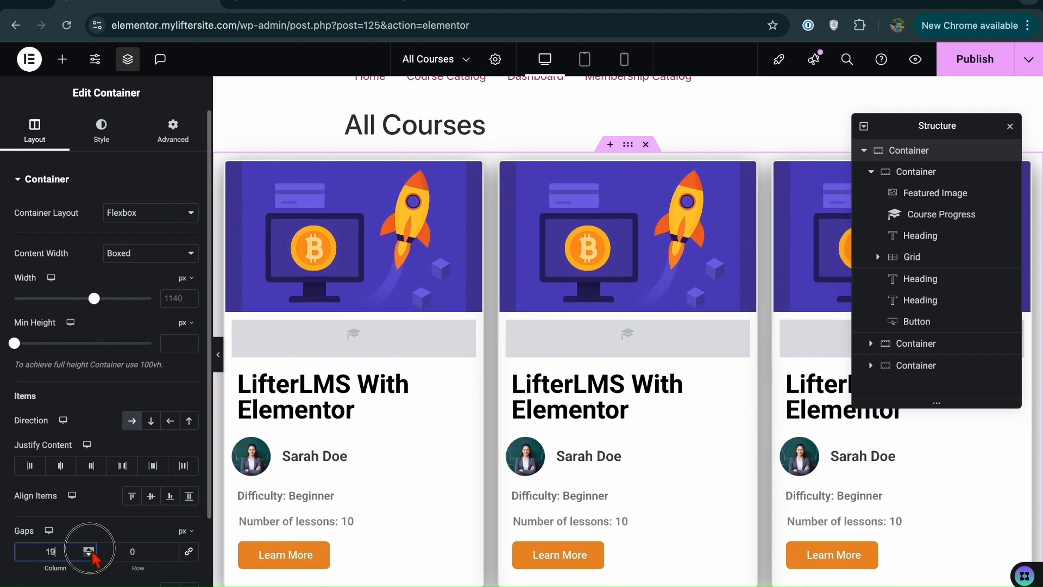
click(89, 550)
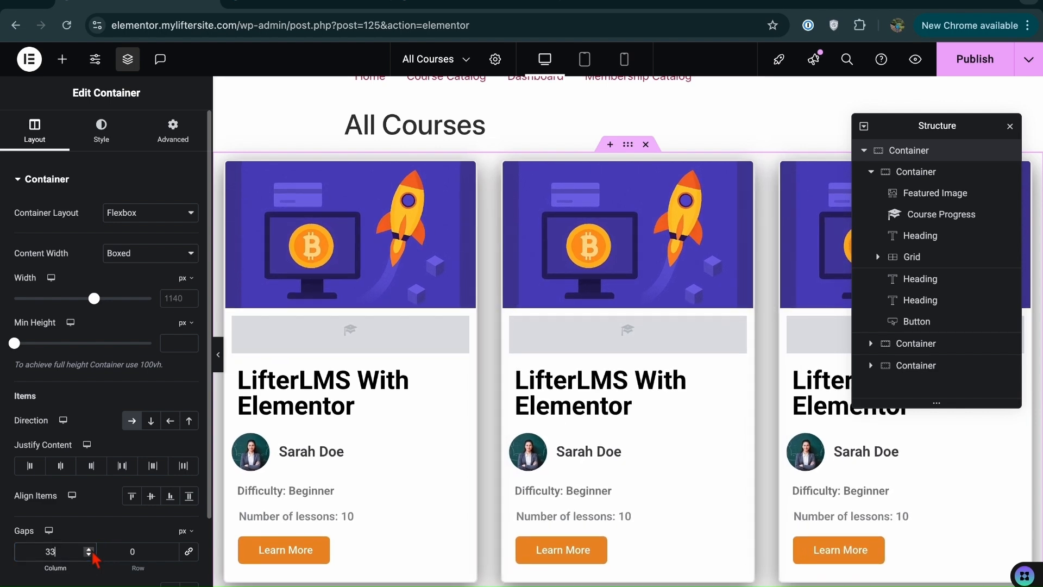
click(972, 59)
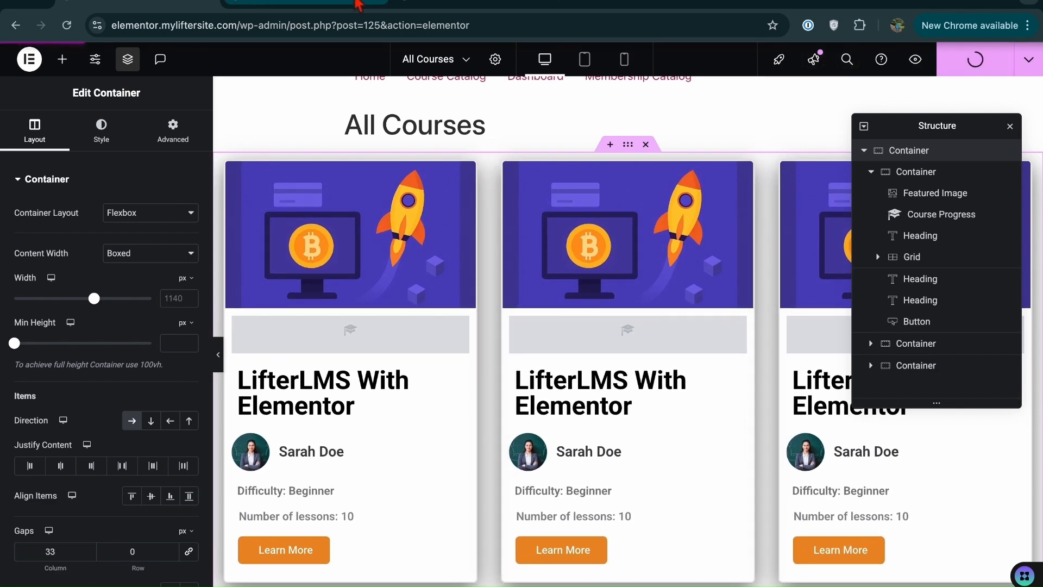
click(345, 4)
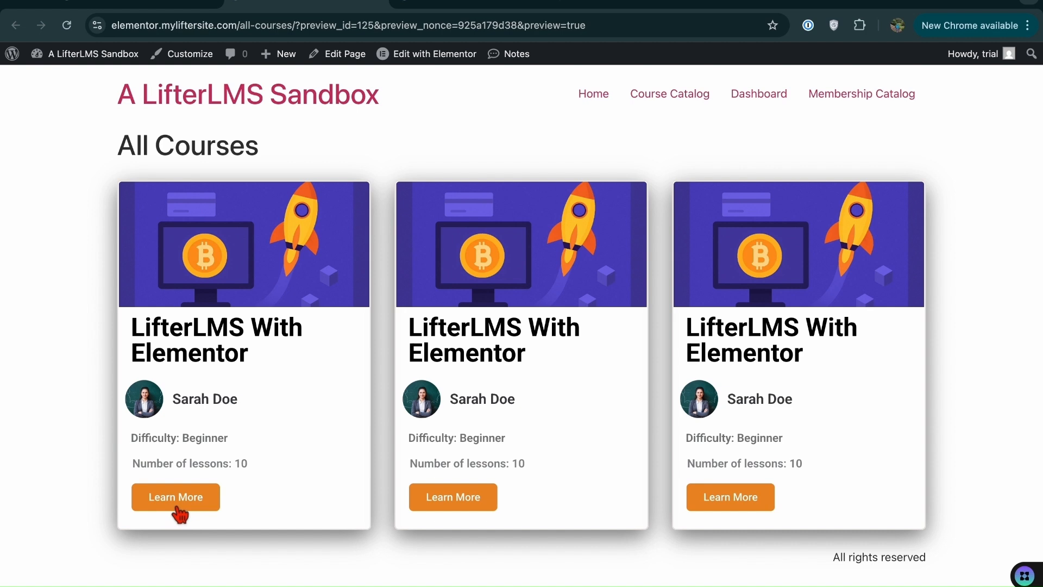
Open the Course Catalog in a new tab, go to the LifterLMS Quickstart Course and copy its page URL
right_click(663, 105)
click(668, 100)
click(450, 4)
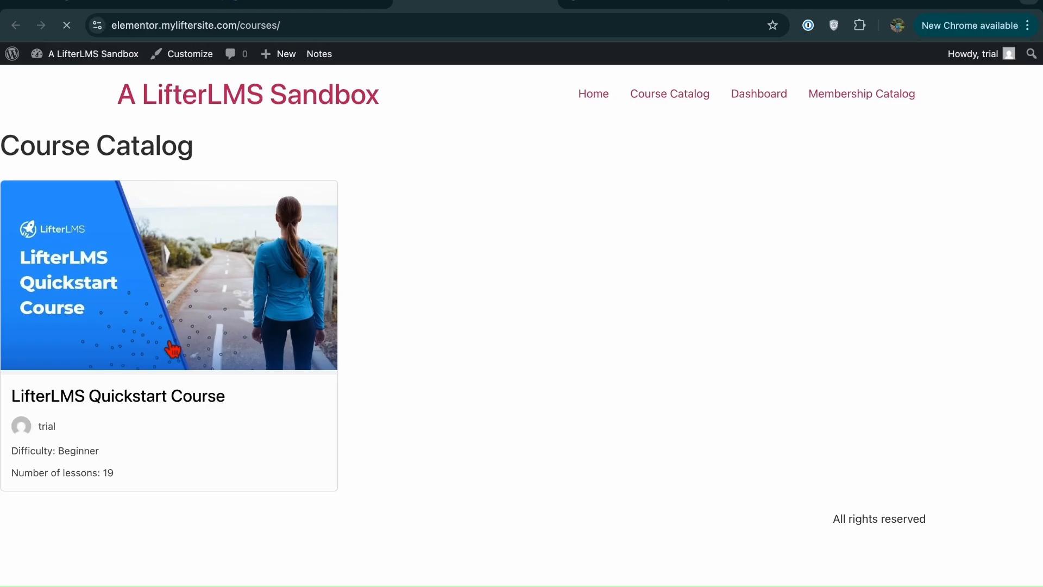
click(133, 405)
click(496, 31)
key(ctrl+c)
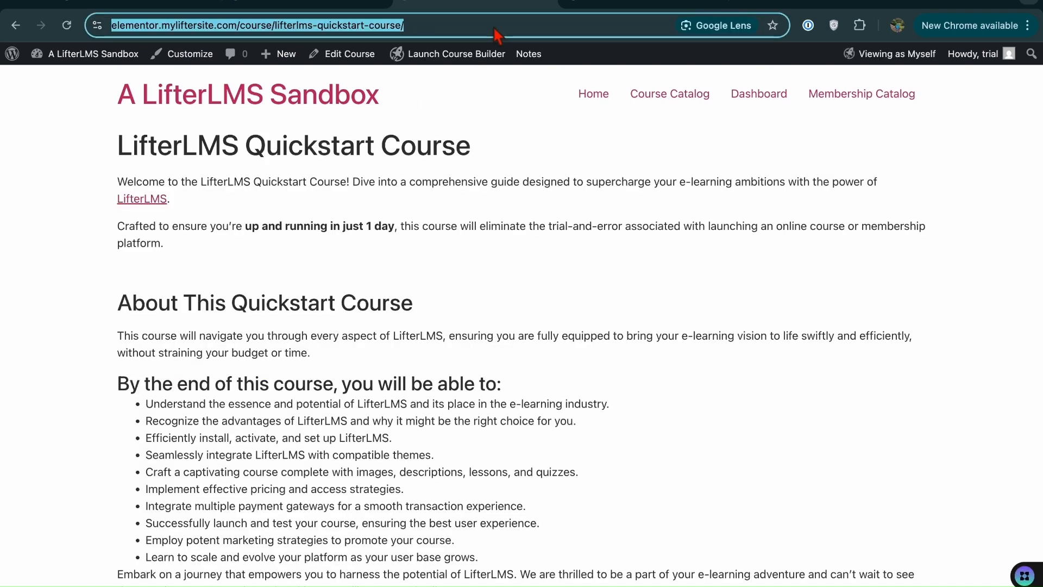
Return to the editor, replace the first card's Learn More link with the copied Quickstart Course URL and publish
click(328, 3)
click(150, 1)
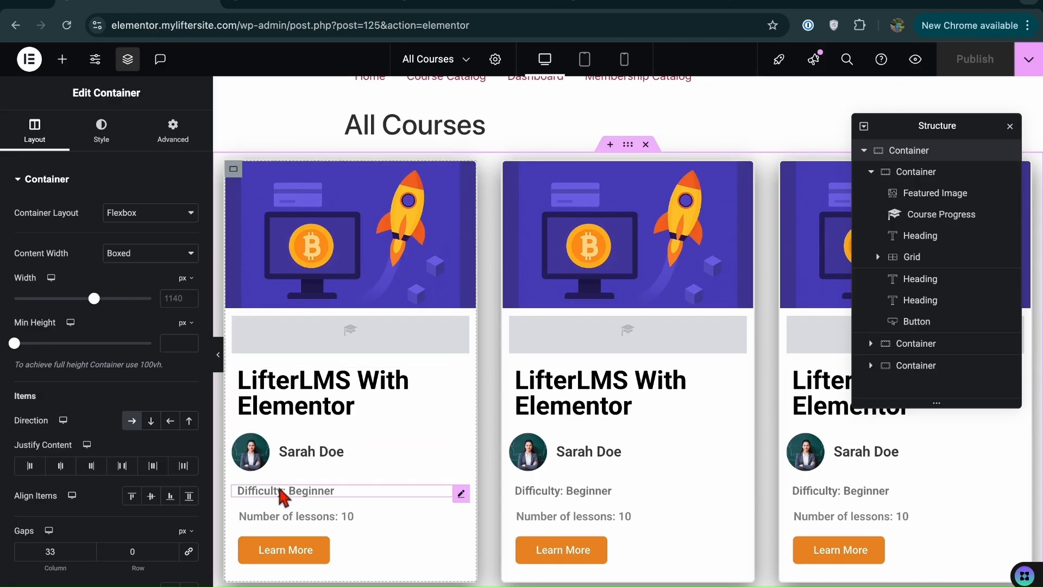
click(348, 567)
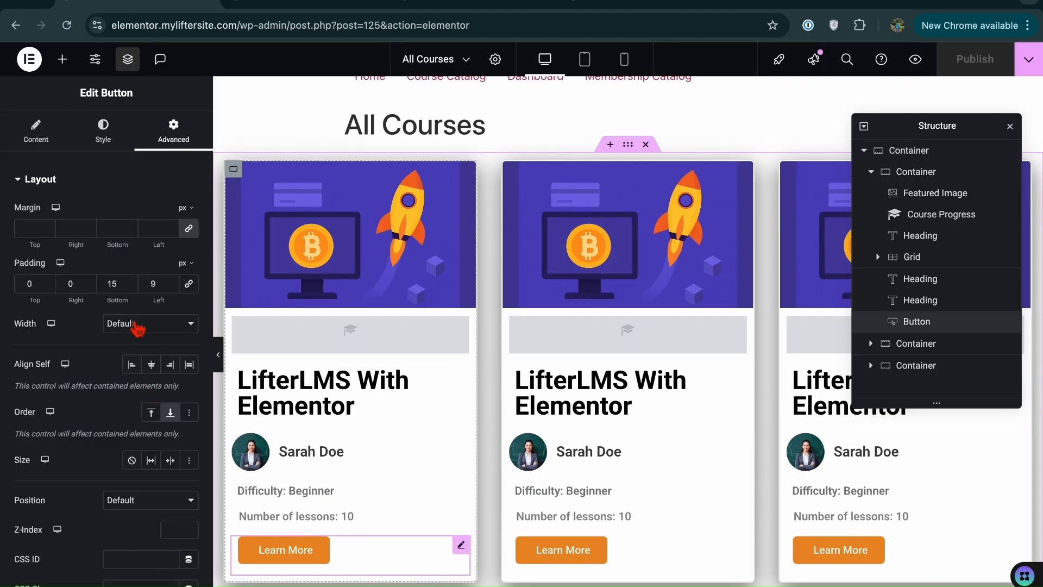
click(42, 148)
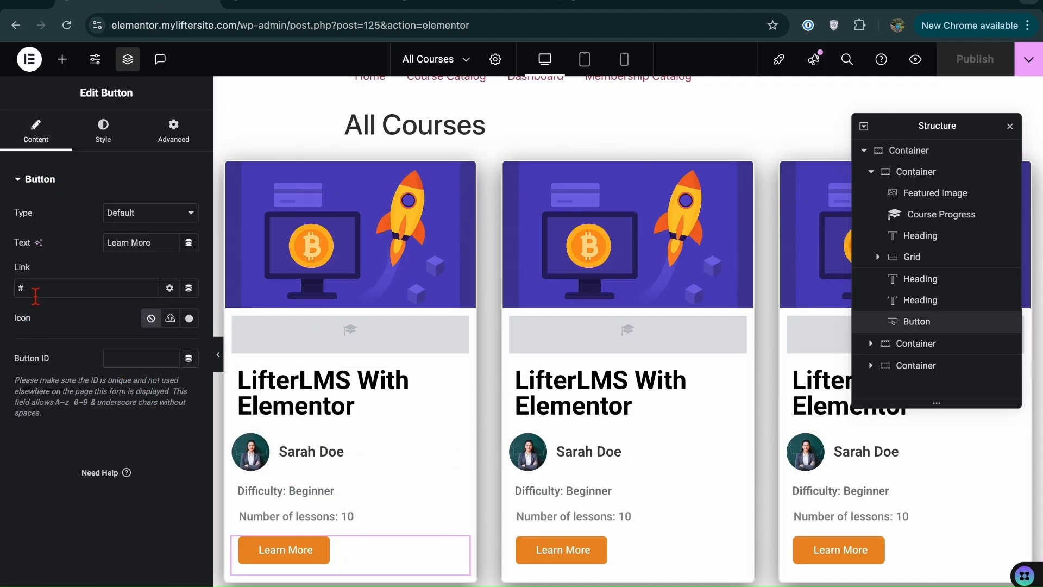
key(BackSpace)
key(ctrl+v)
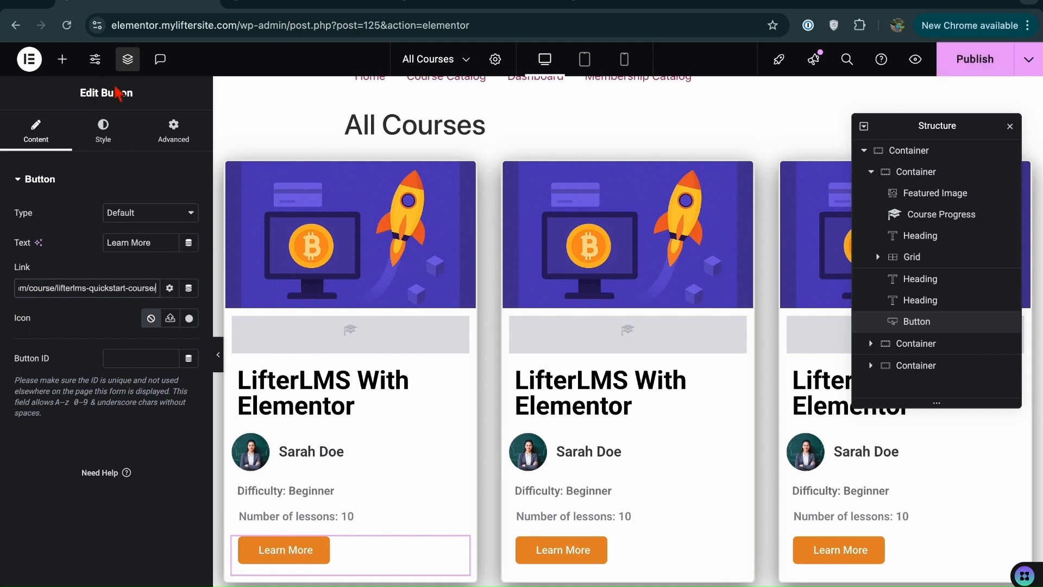
click(983, 67)
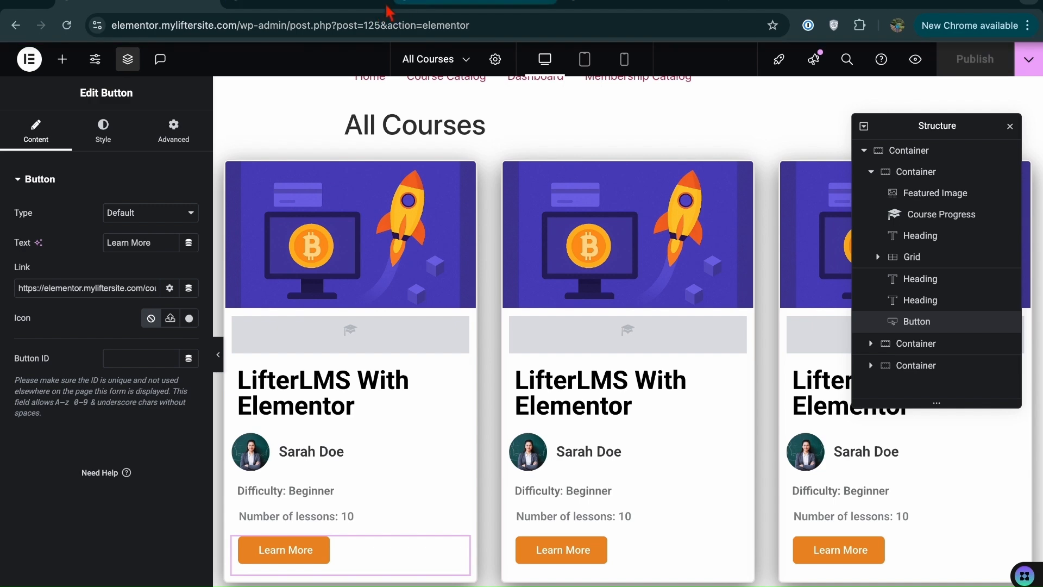
Follow the first card's Learn More button from the preview and look through the course page it opens
click(332, 8)
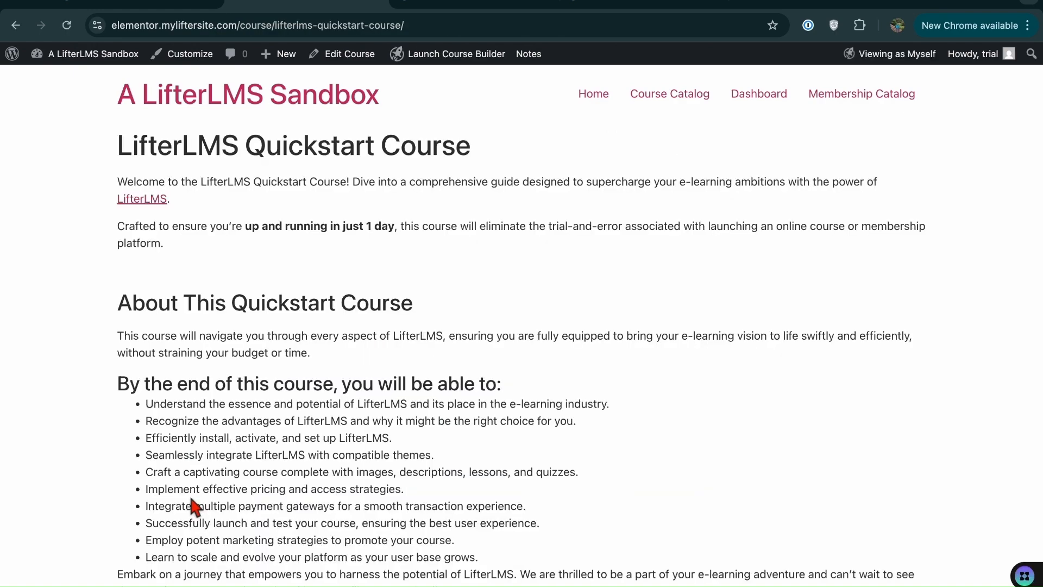
scroll(401, 372, down, 10)
scroll(401, 373, up, 12)
Open the site's menu management page and remove the Course Catalog item from Menu1
mouse_move(76, 55)
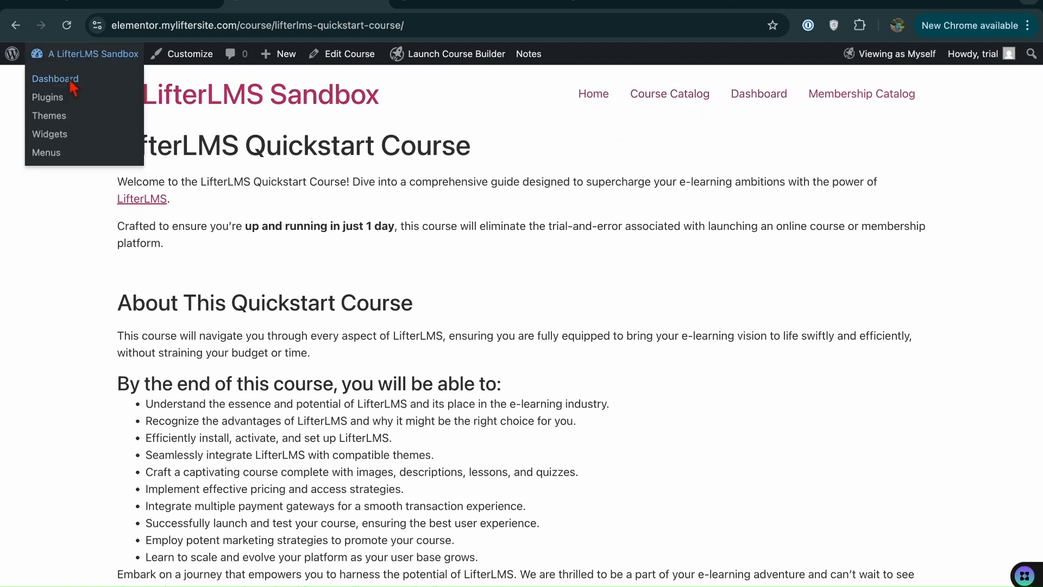
click(68, 155)
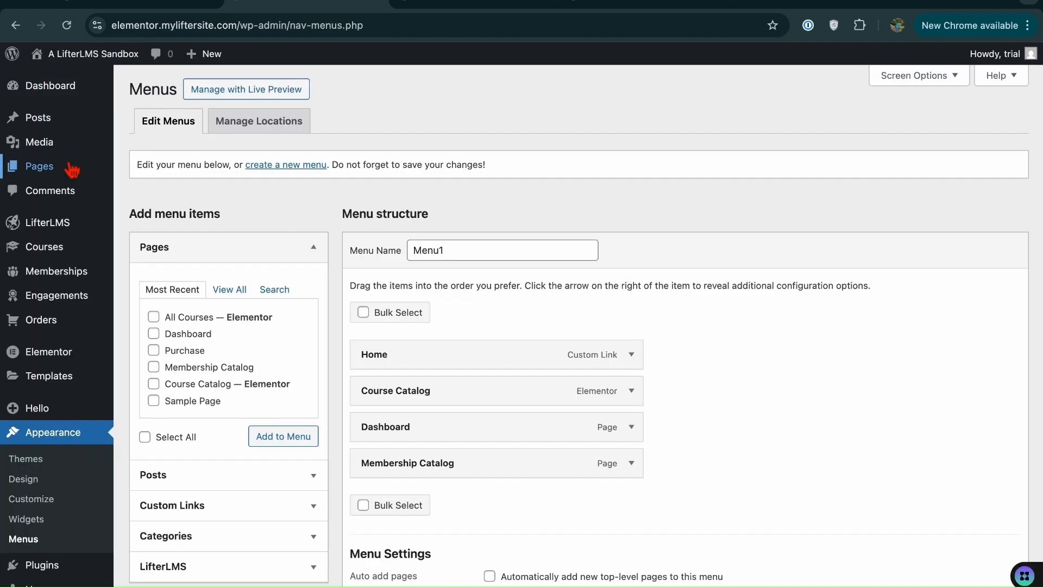
scroll(428, 384, down, 2)
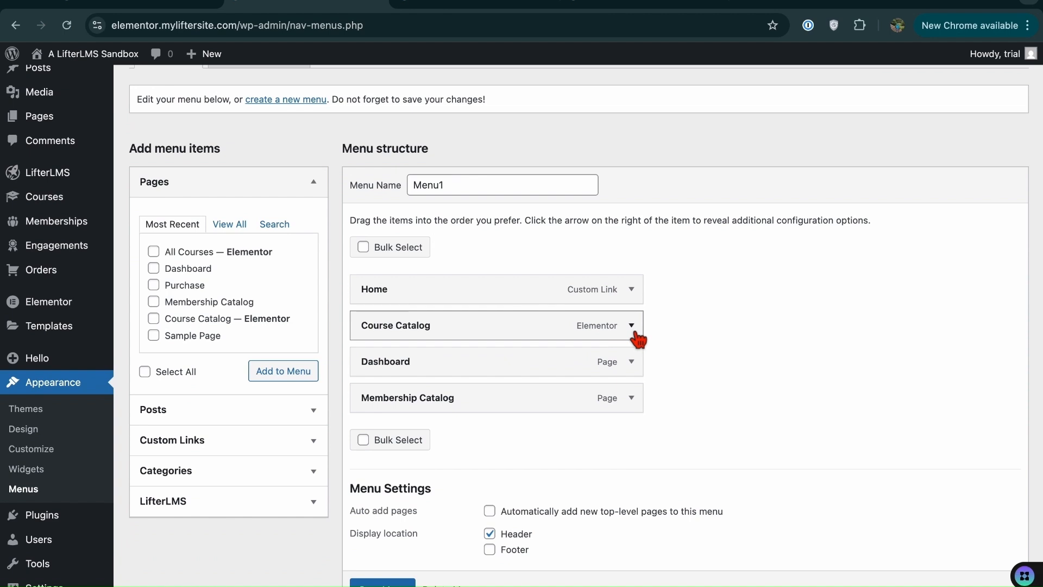
click(631, 325)
scroll(401, 499, down, 2)
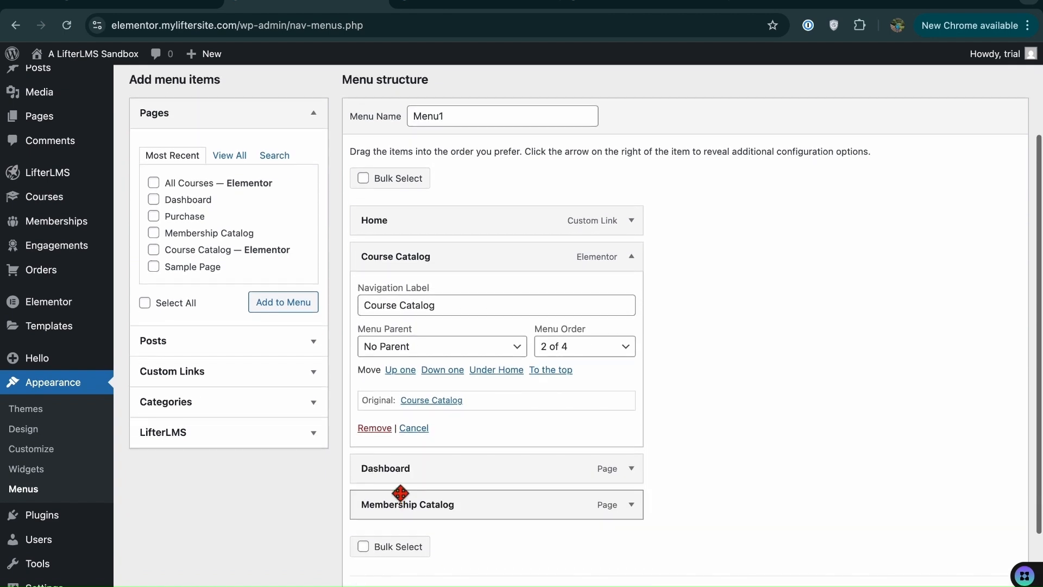
click(377, 427)
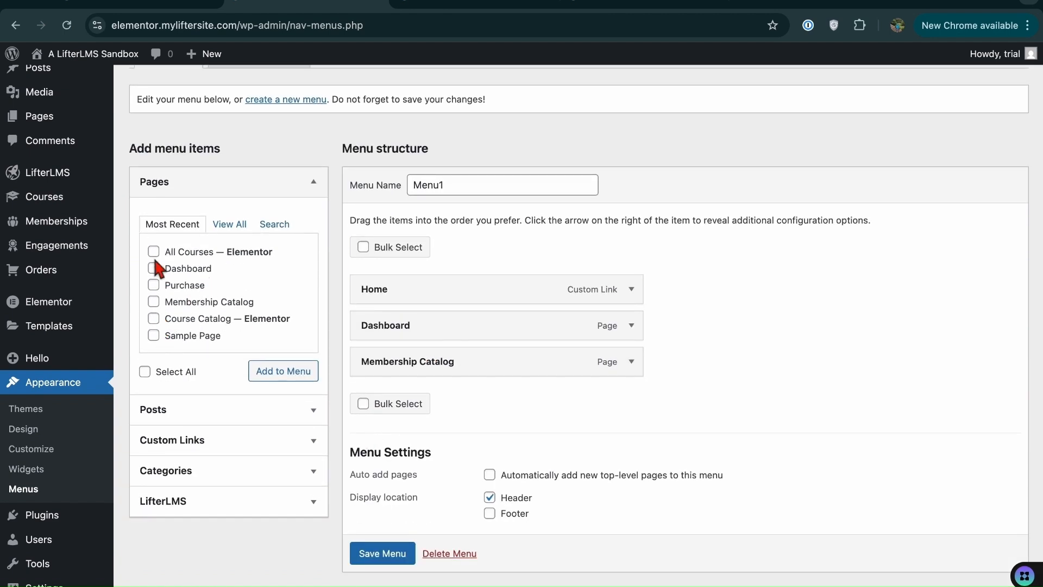
Add the All Courses page to Menu1 between Home and Dashboard and save the menu
click(154, 251)
click(295, 372)
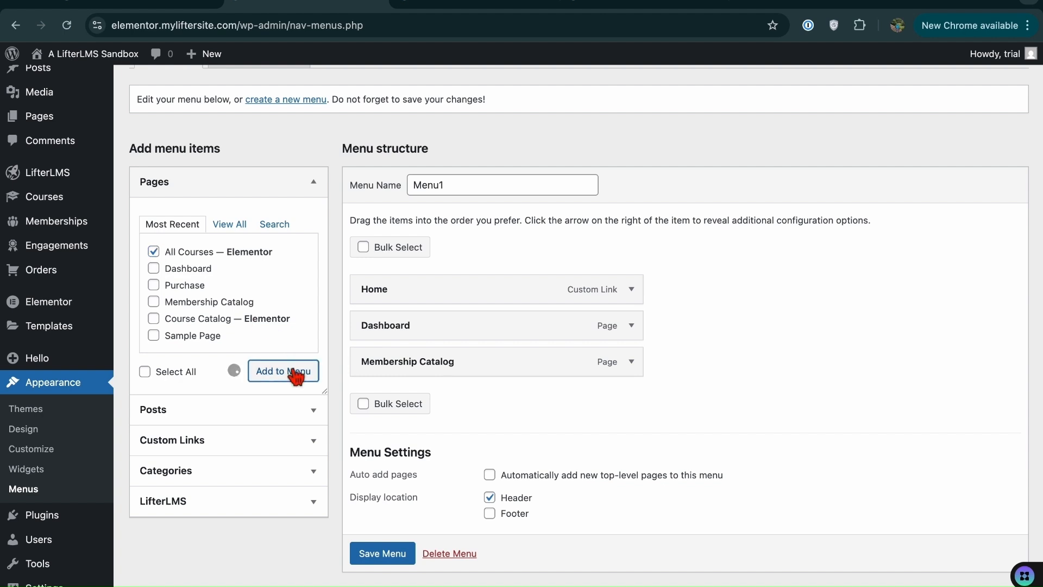
drag(426, 401, 409, 328)
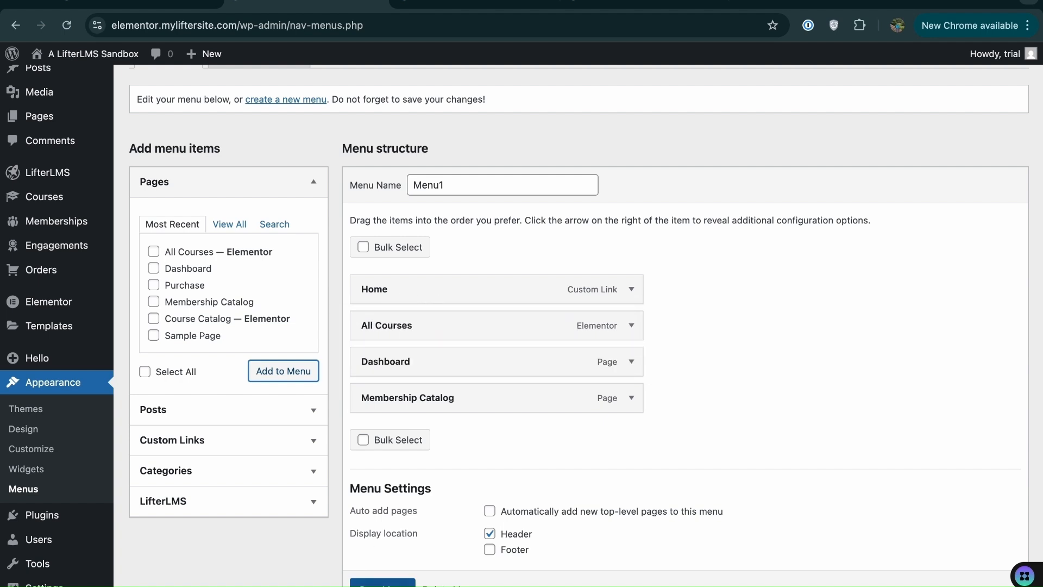
scroll(384, 584, down, 1)
click(383, 576)
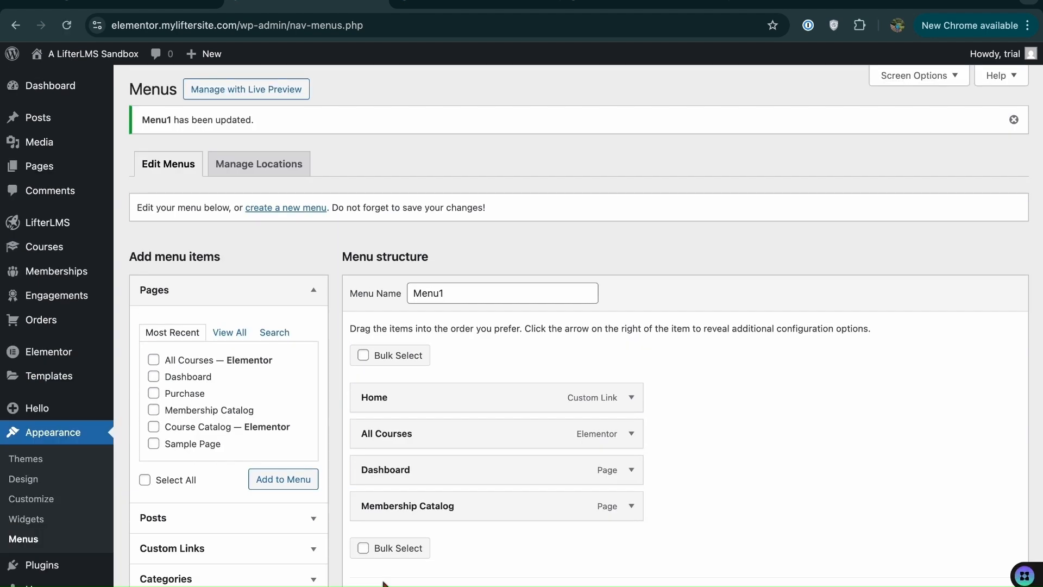
Reload the Quickstart Course page and check the updated site menu through to the All Courses page
click(467, 8)
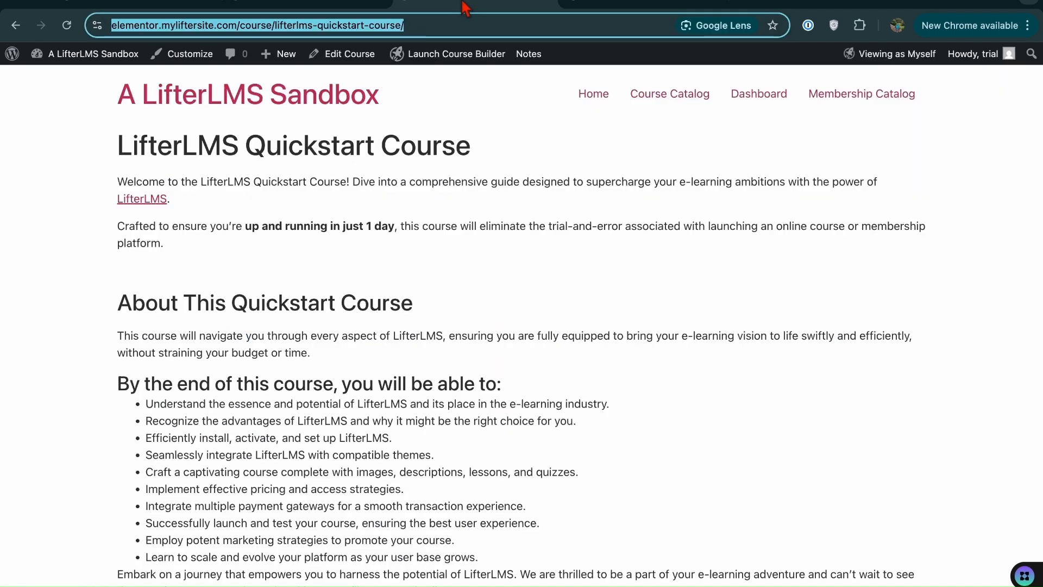
click(73, 31)
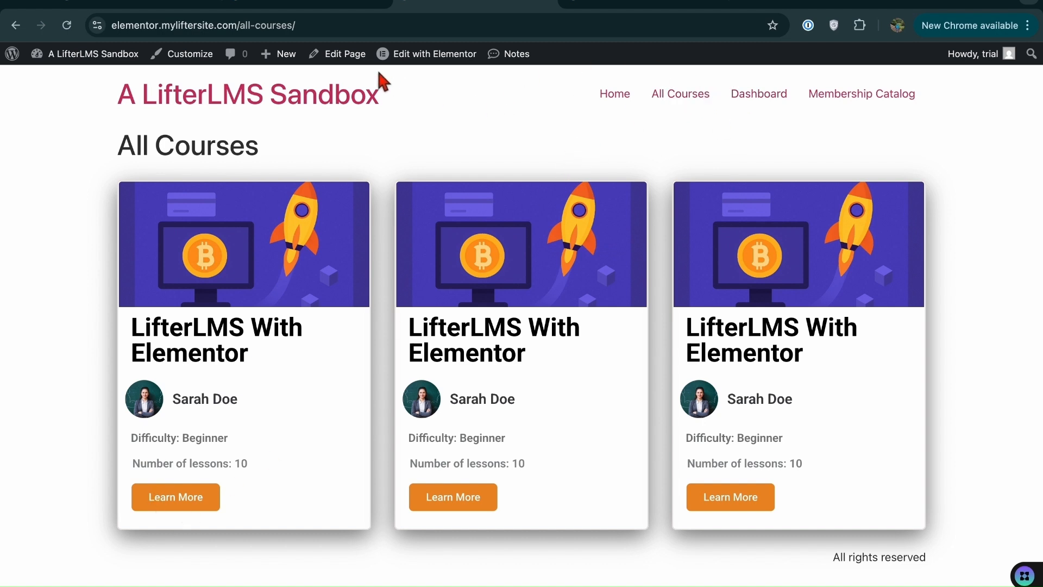
Open the Theme Builder from the site dashboard, start a new header and insert the white logo, menu and blue-button block, applying its settings
mouse_move(91, 60)
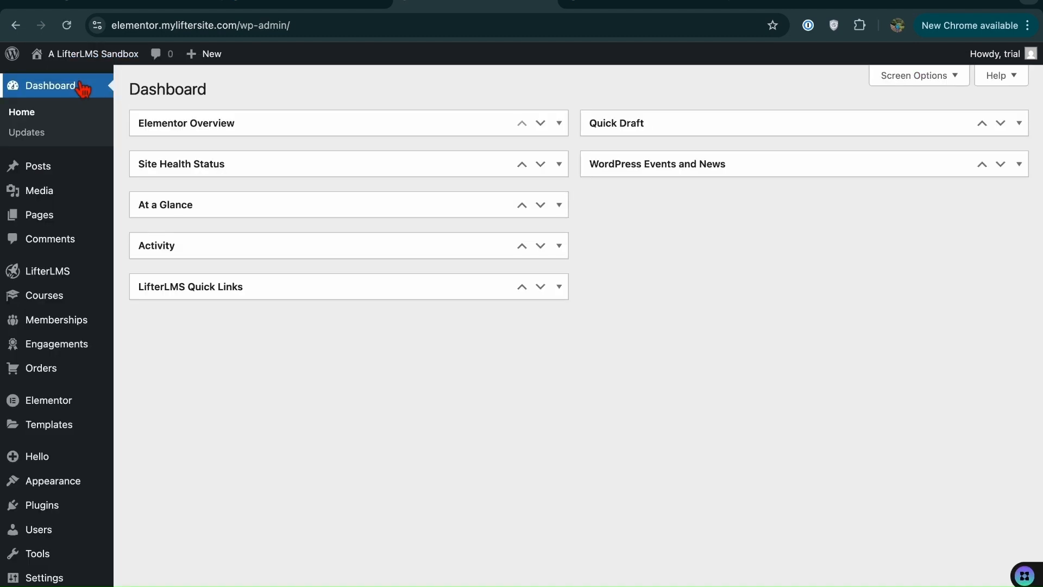
mouse_move(57, 438)
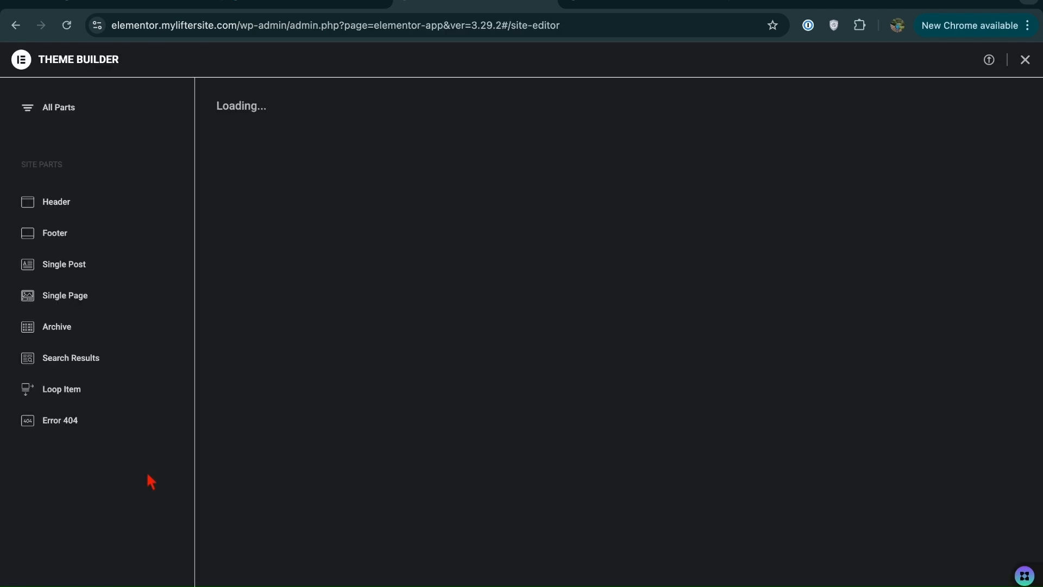
click(68, 214)
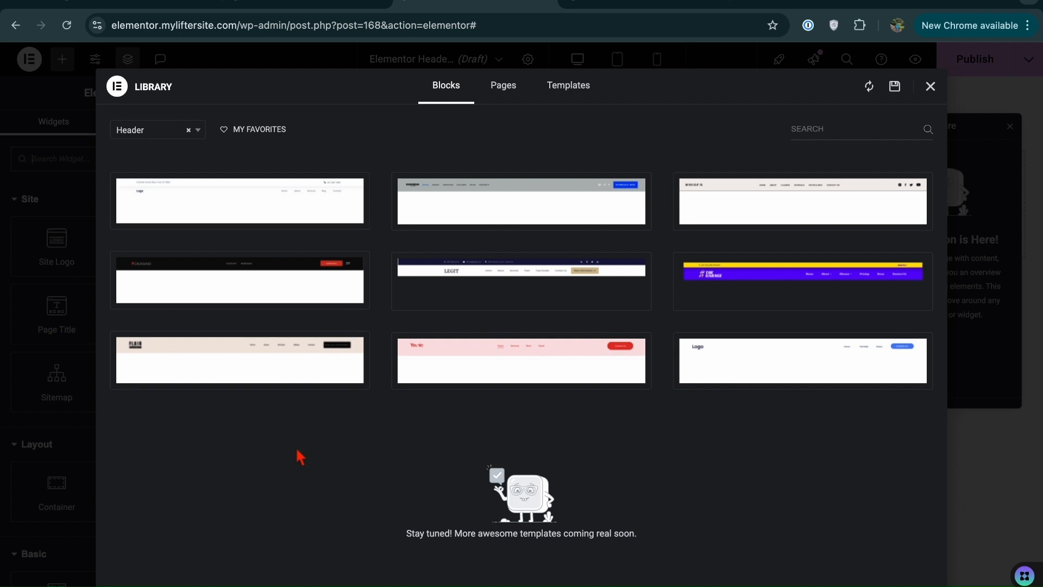
click(707, 378)
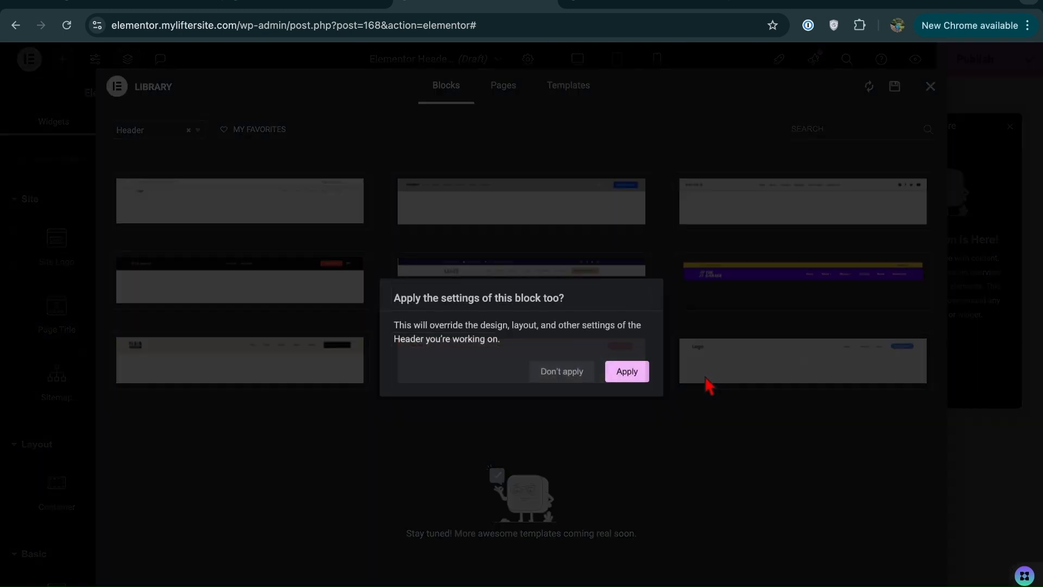
click(627, 373)
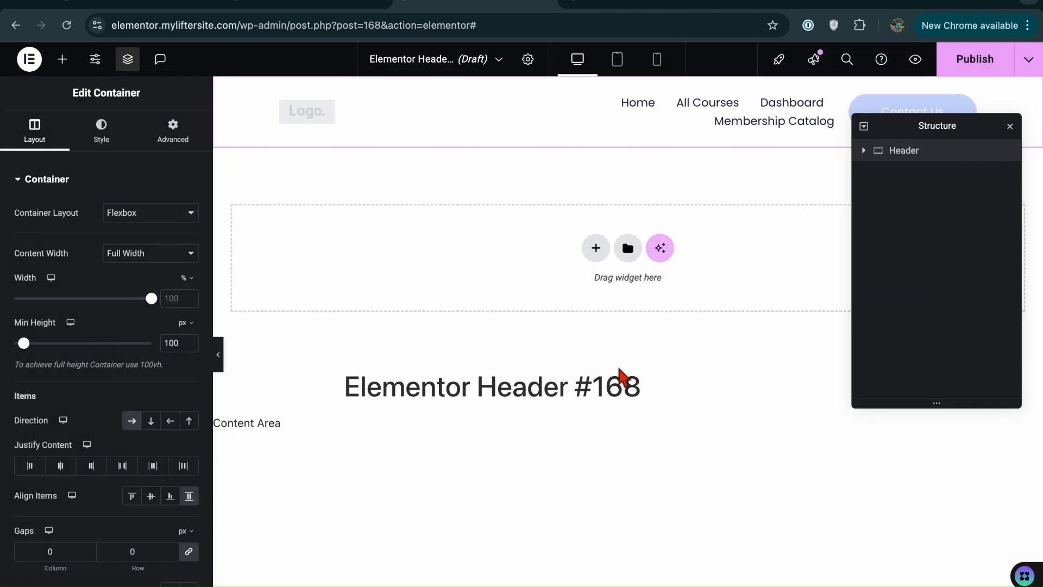
Delete the Contact Us button beside the navigation menu in the header
click(678, 128)
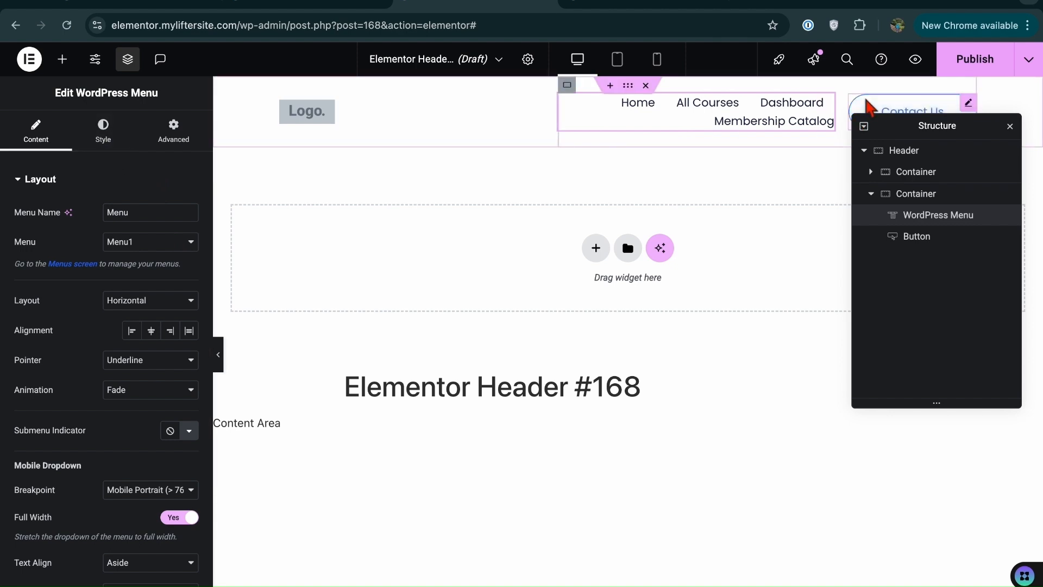
click(868, 107)
right_click(869, 107)
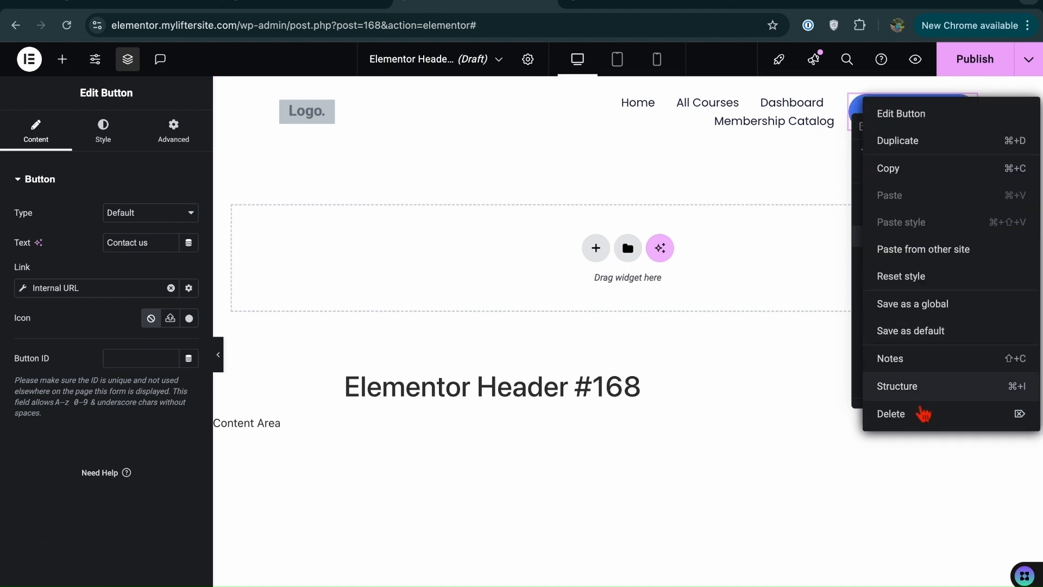
click(923, 413)
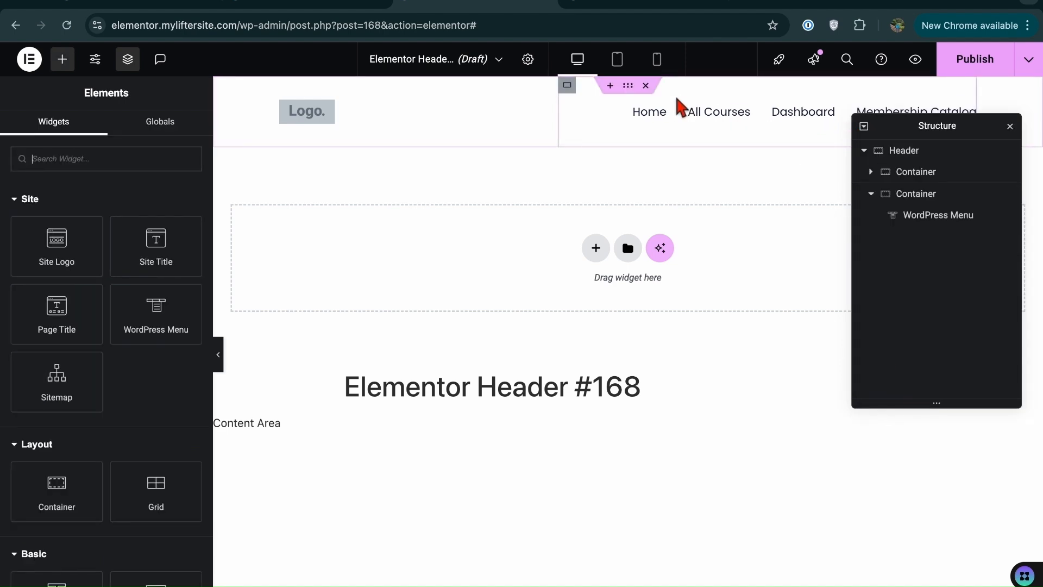
Set the header menu's normal text color to black, #000000
click(727, 122)
click(103, 137)
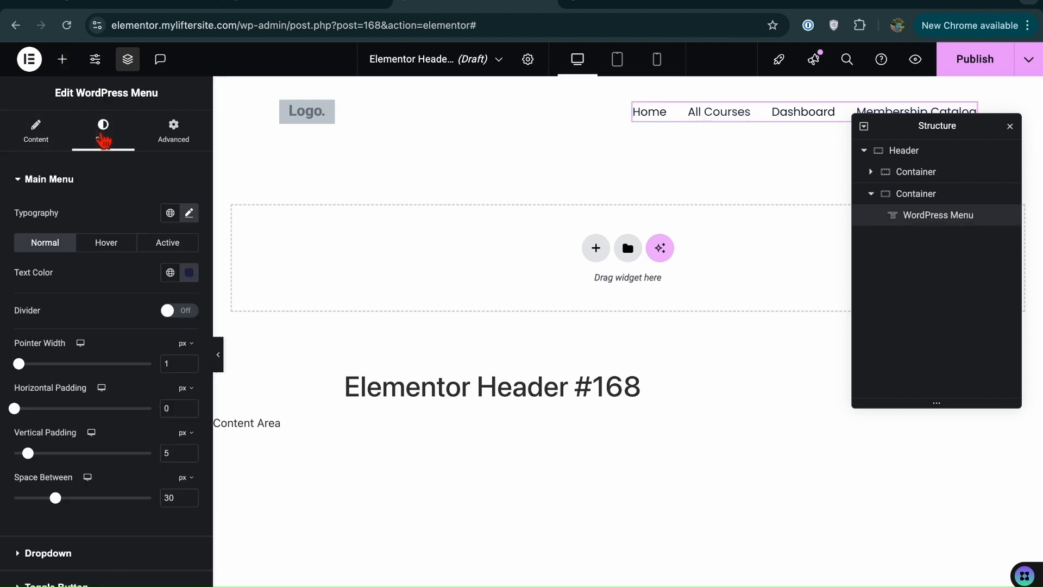
click(189, 272)
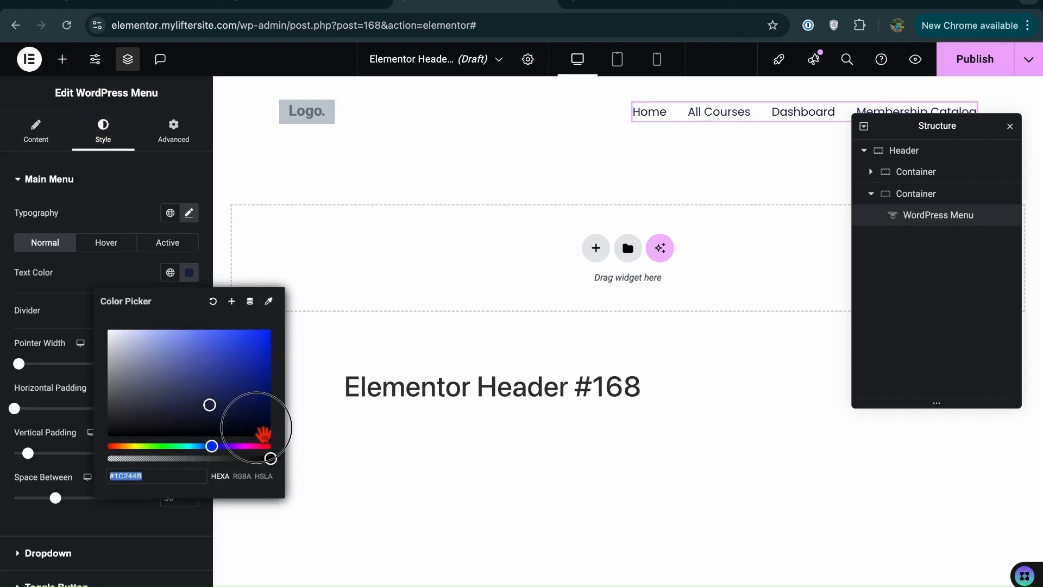
click(262, 435)
click(24, 338)
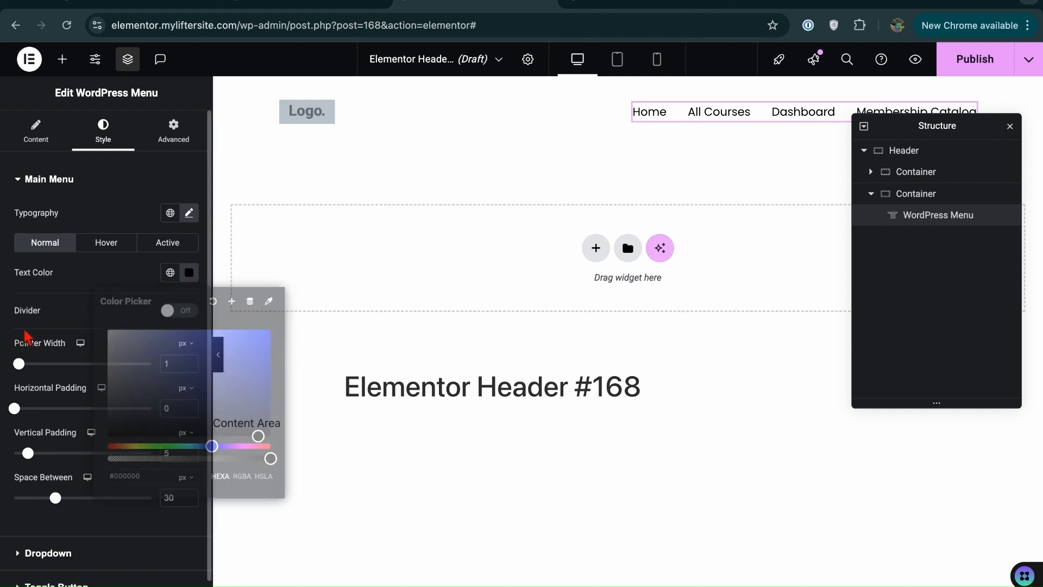
Set the header menu's typography weight to 800 (Extra Bold)
click(190, 214)
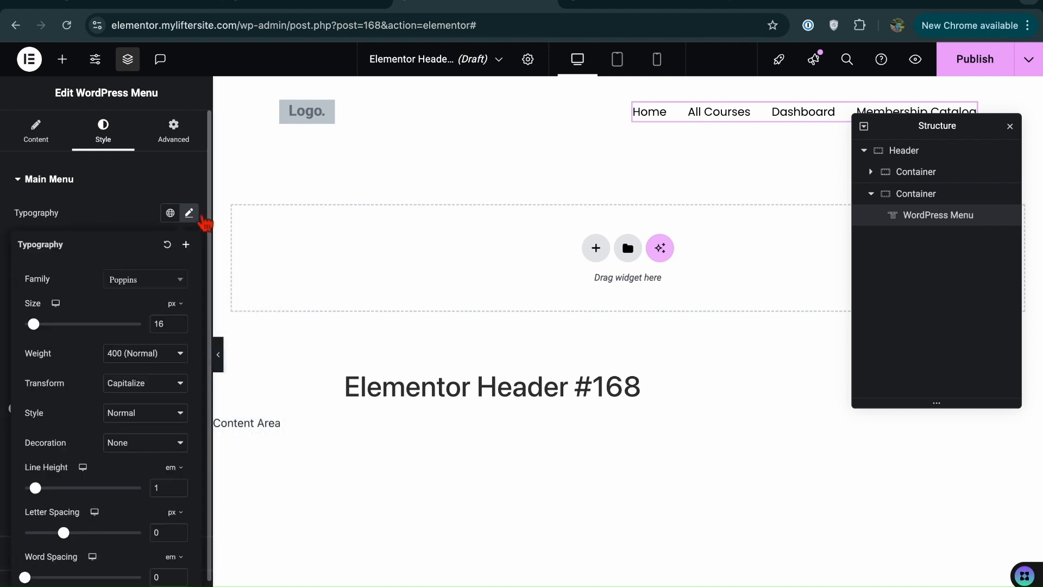
drag(45, 336, 46, 337)
click(151, 359)
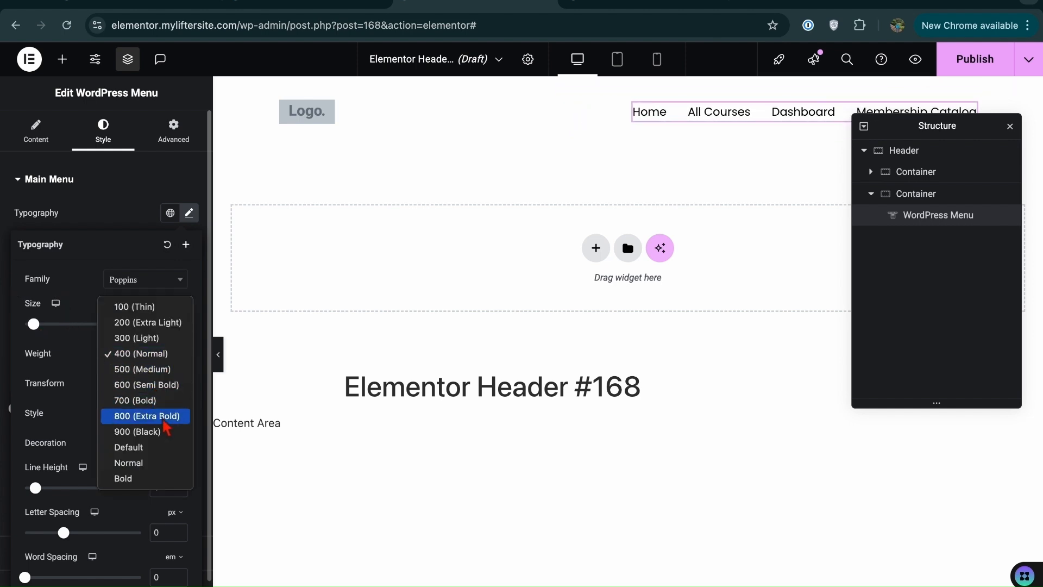
click(169, 415)
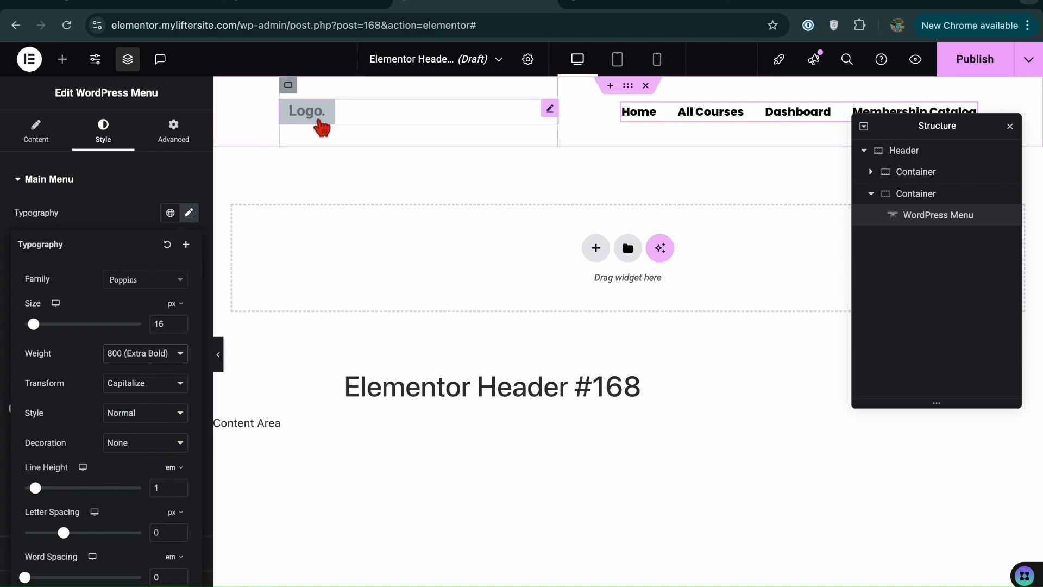
Set the site logo to the black LifterLMS image download-2.png, save the site settings and return to editing the header
click(322, 128)
click(101, 320)
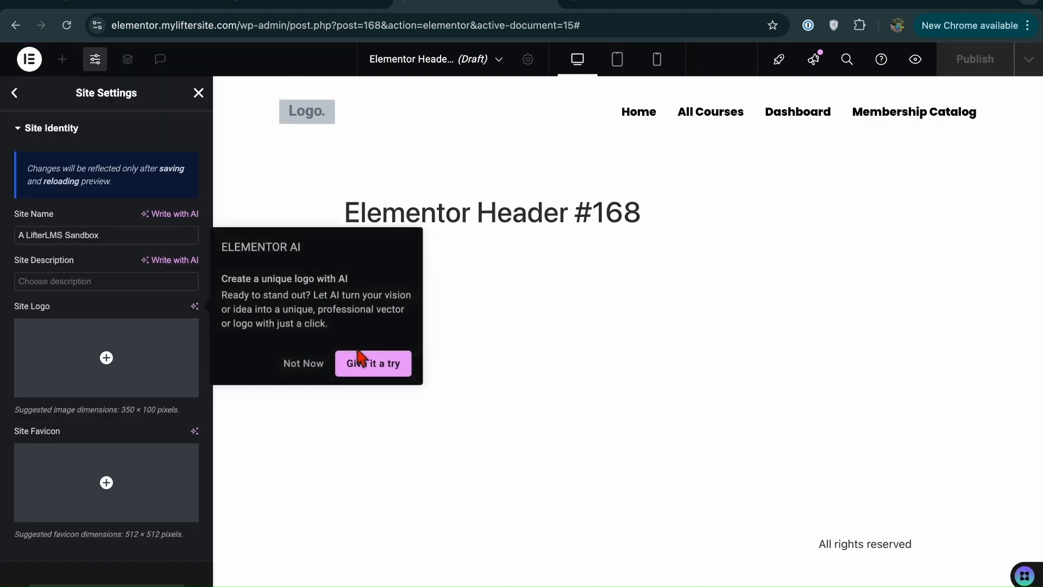
click(313, 369)
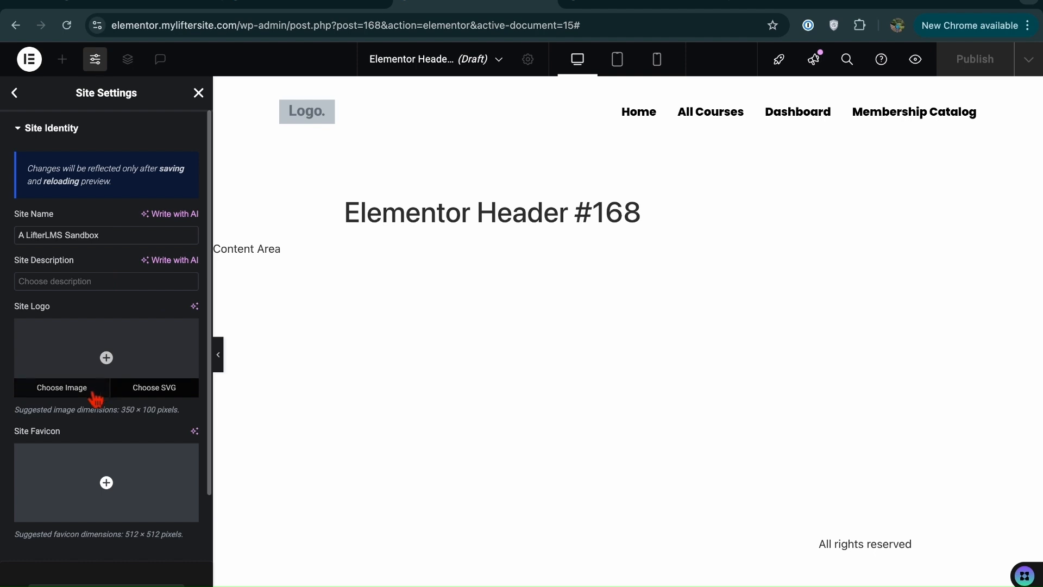
click(61, 388)
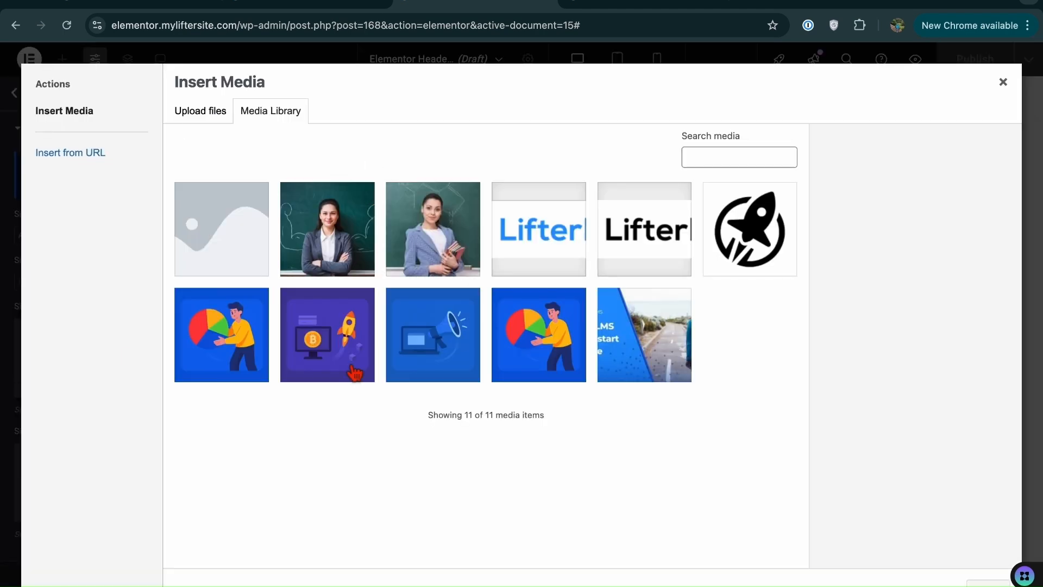
click(648, 260)
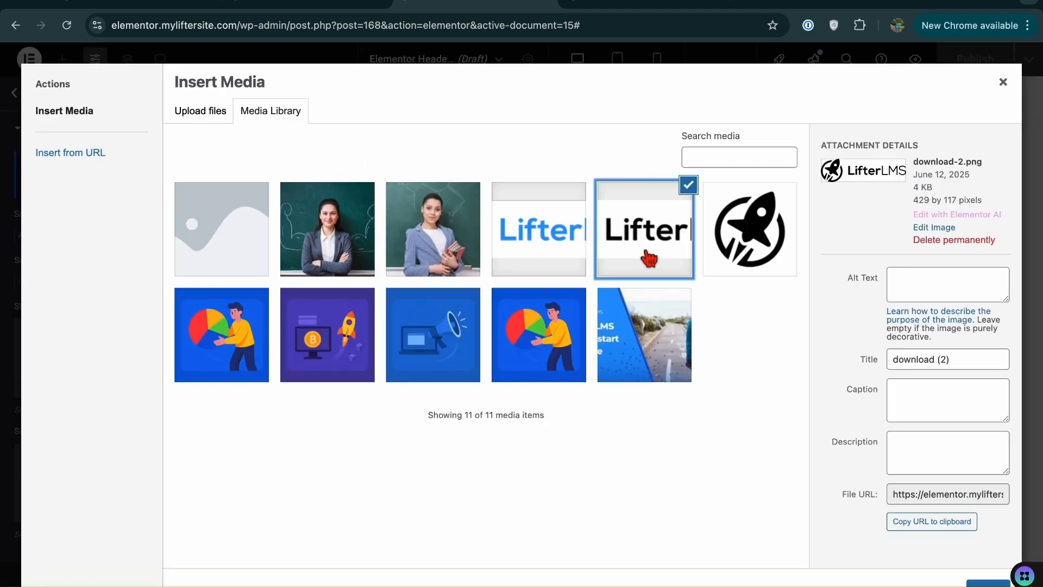
click(990, 579)
mouse_move(104, 375)
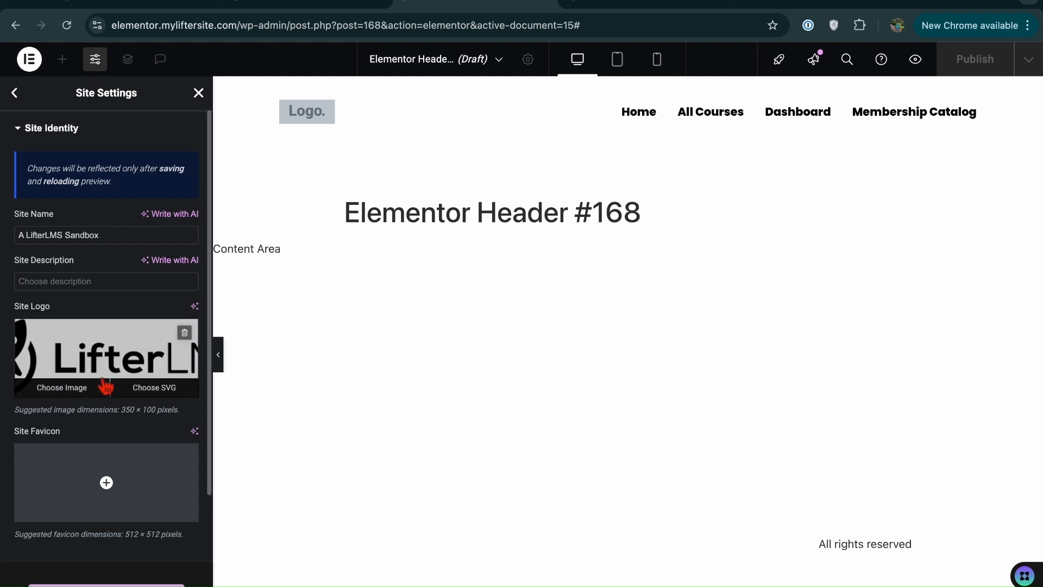
click(124, 585)
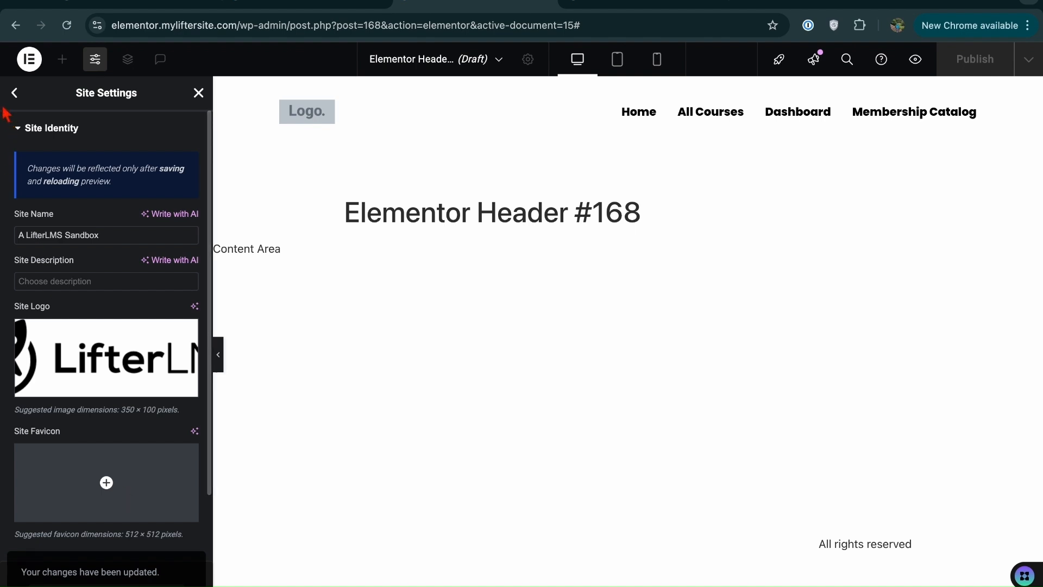
click(24, 100)
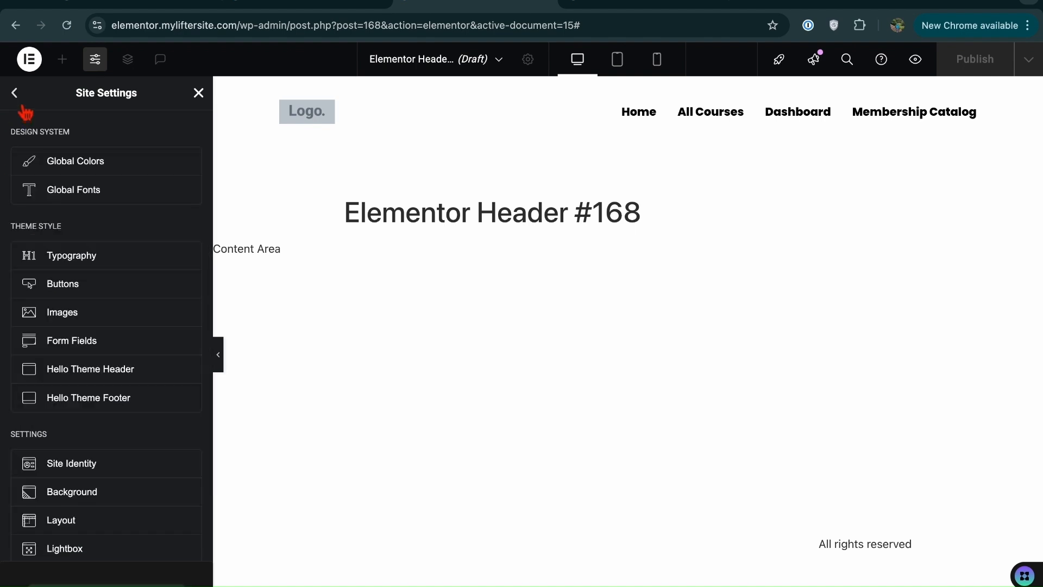
click(22, 108)
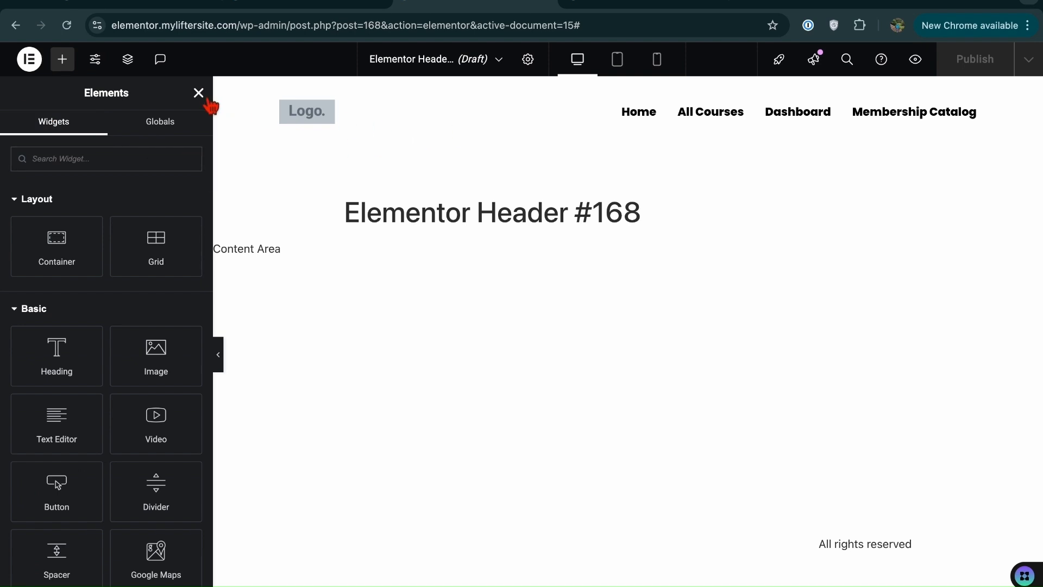
click(303, 116)
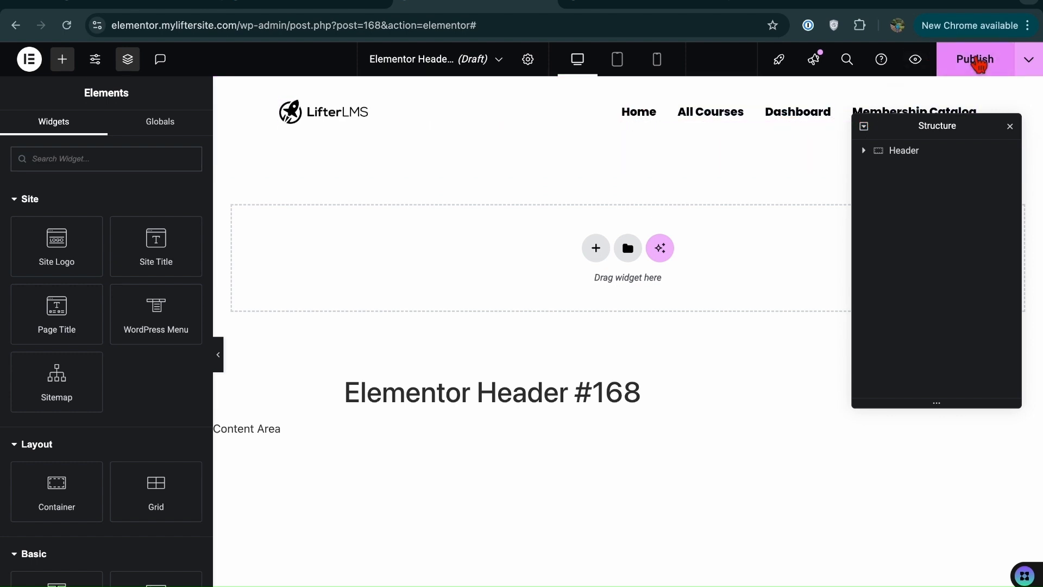
Publish the header with a display condition that includes the Entire Site
click(976, 61)
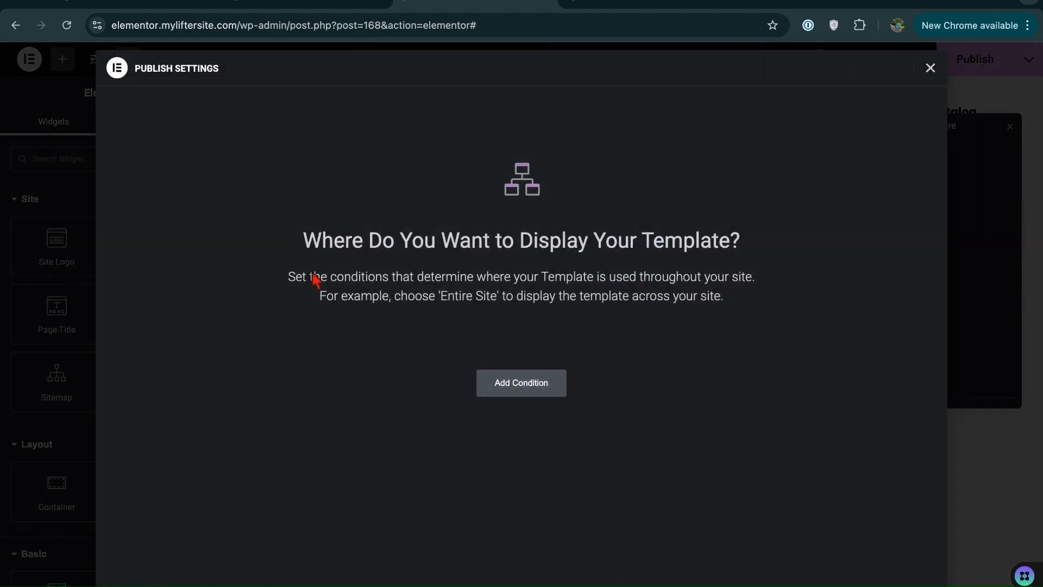
click(541, 388)
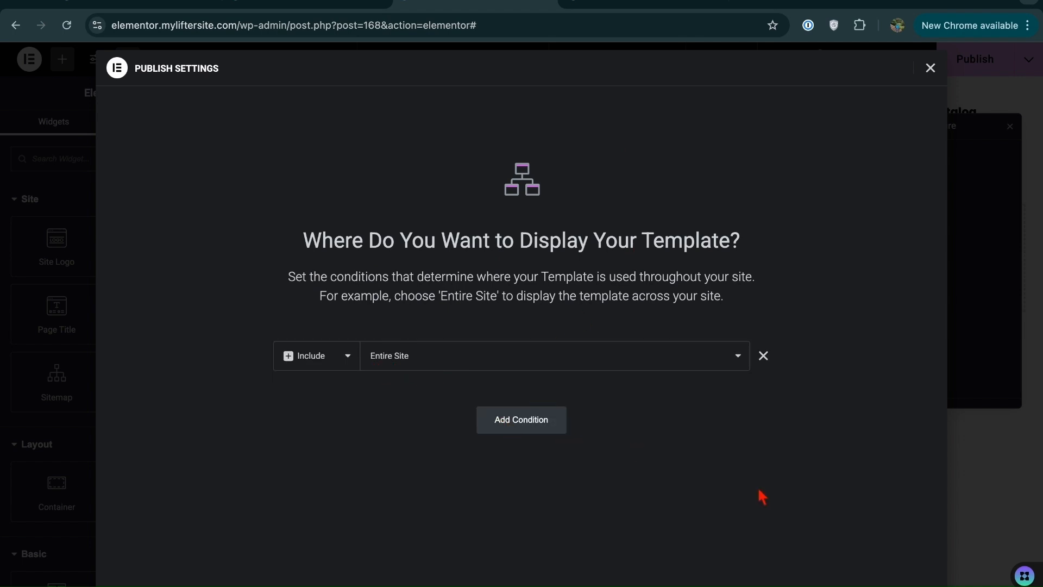
click(900, 586)
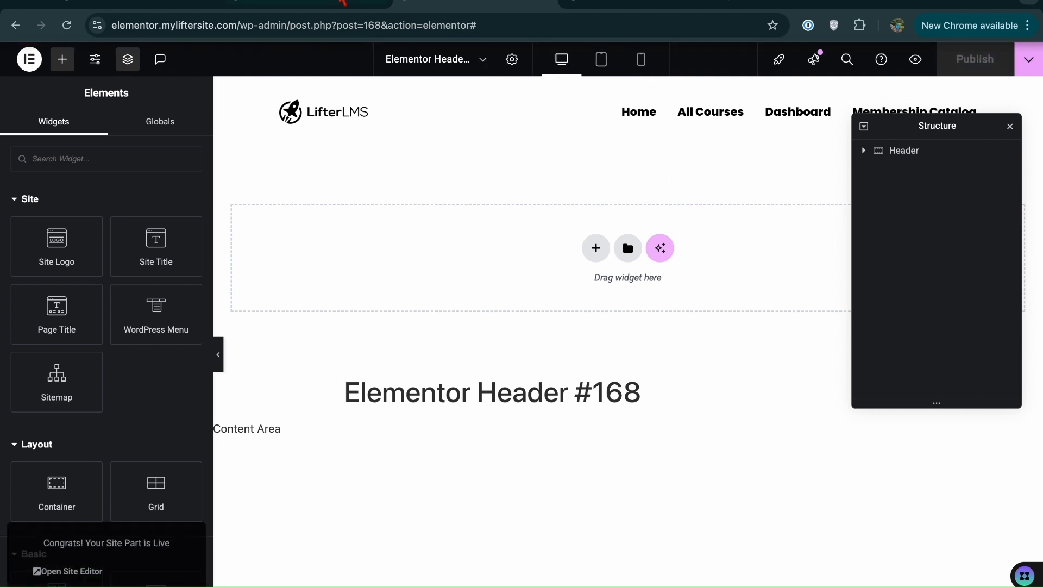
View the published header on the live site and look over the All Courses page beneath it
click(592, 9)
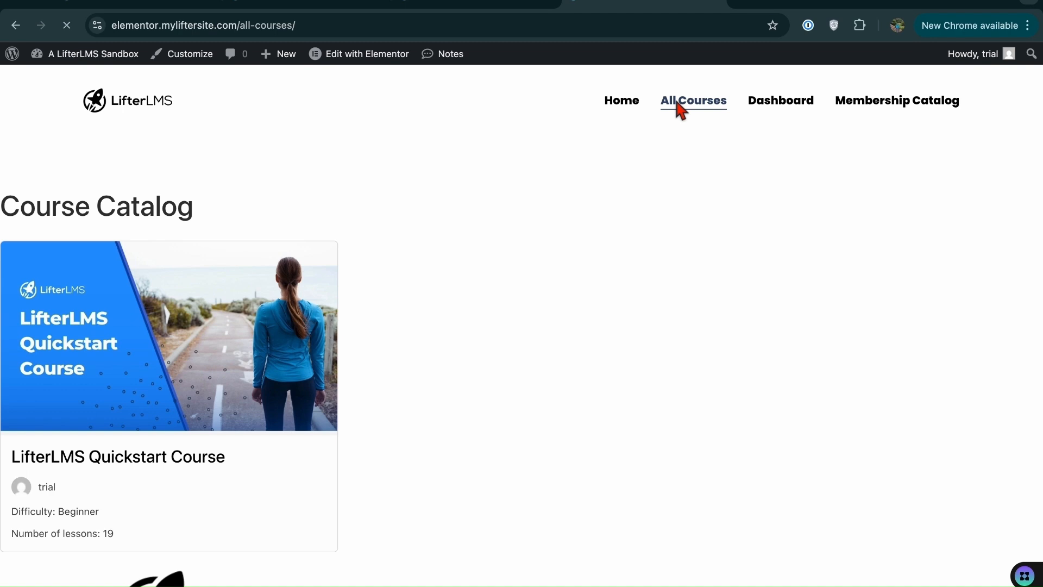
scroll(468, 323, down, 3)
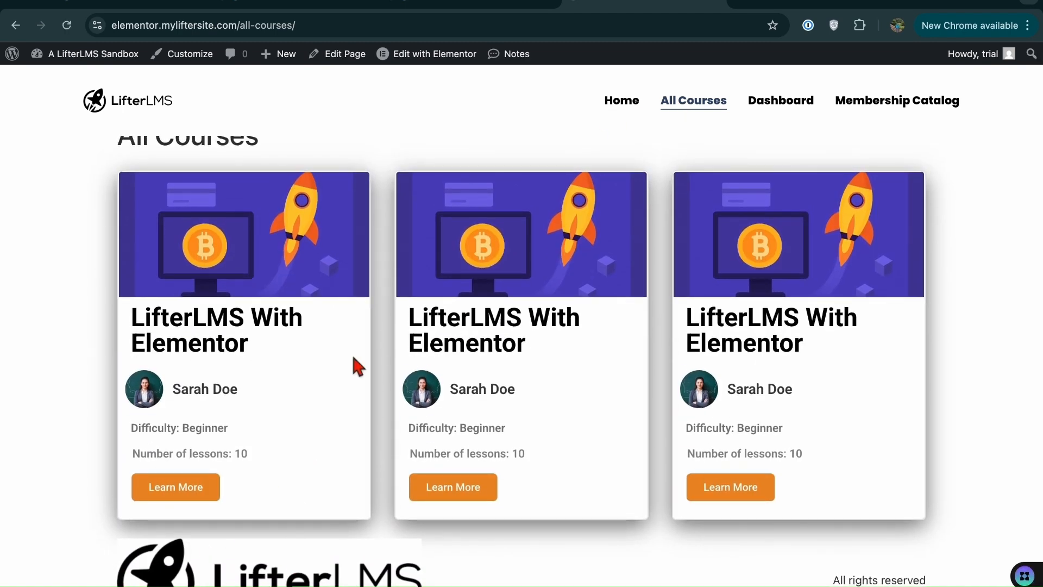
Insert the library's footer block with Logo, Services, Quick Links and Get In Touch columns above a blue copyright bar, applying the block's settings
click(419, 54)
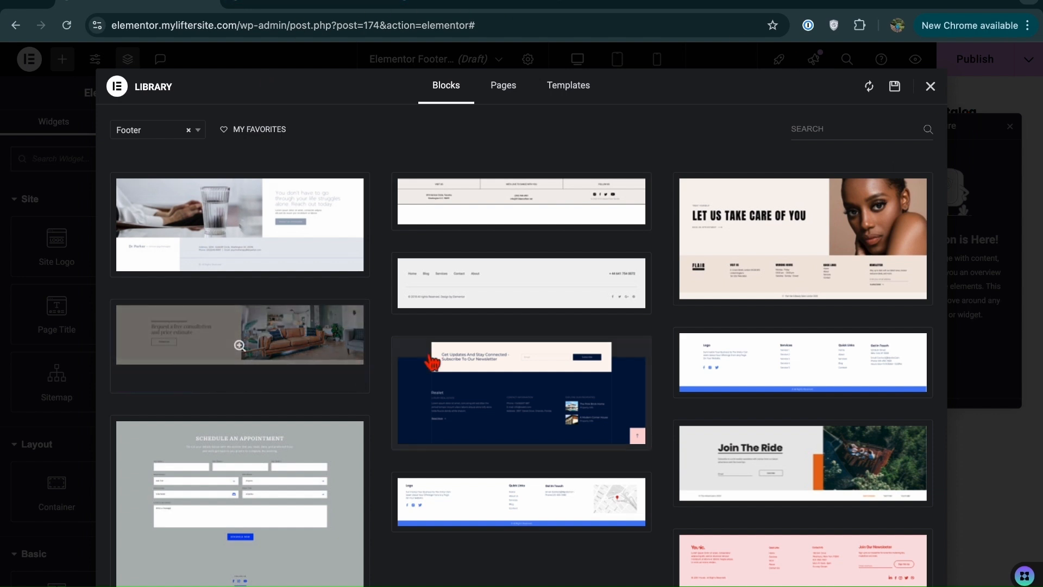
click(511, 103)
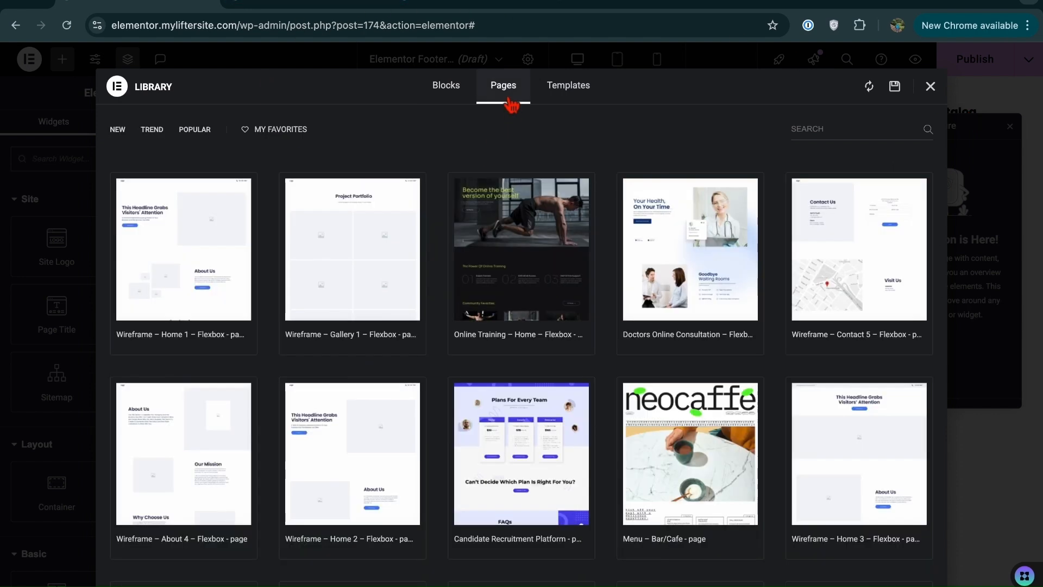
click(589, 97)
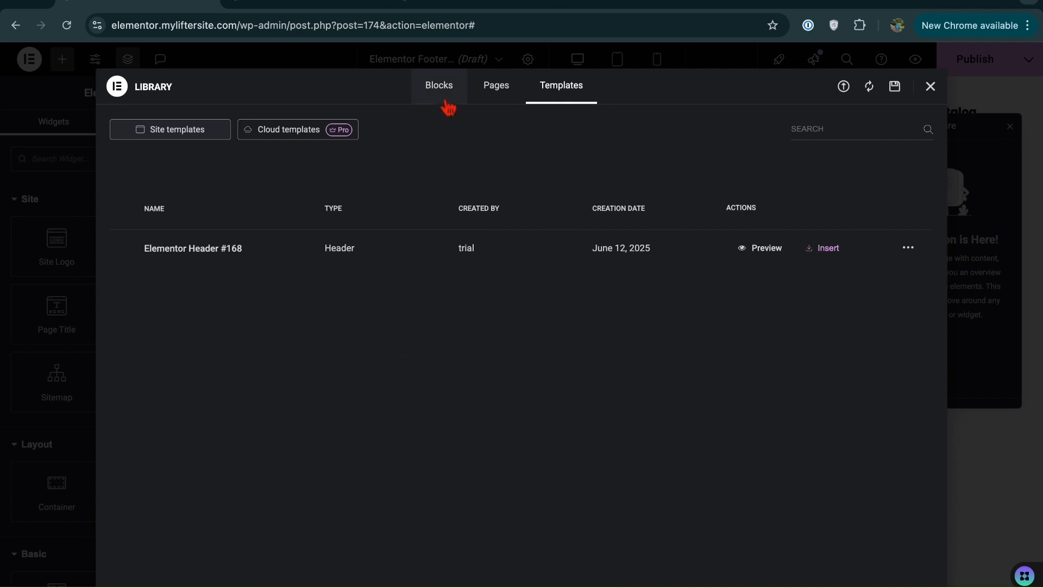
click(446, 105)
scroll(450, 505, down, 4)
scroll(445, 500, up, 4)
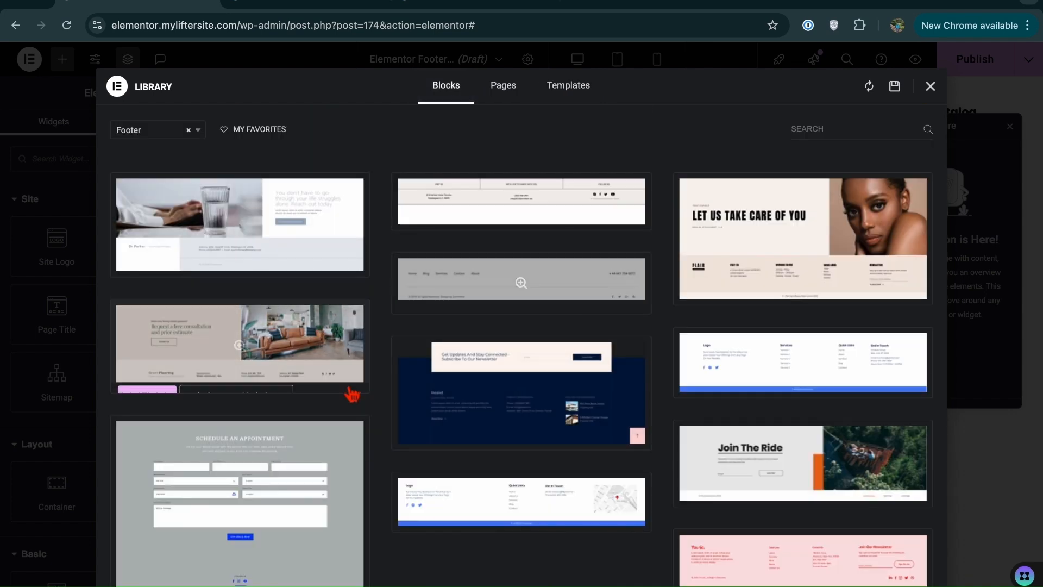
click(749, 352)
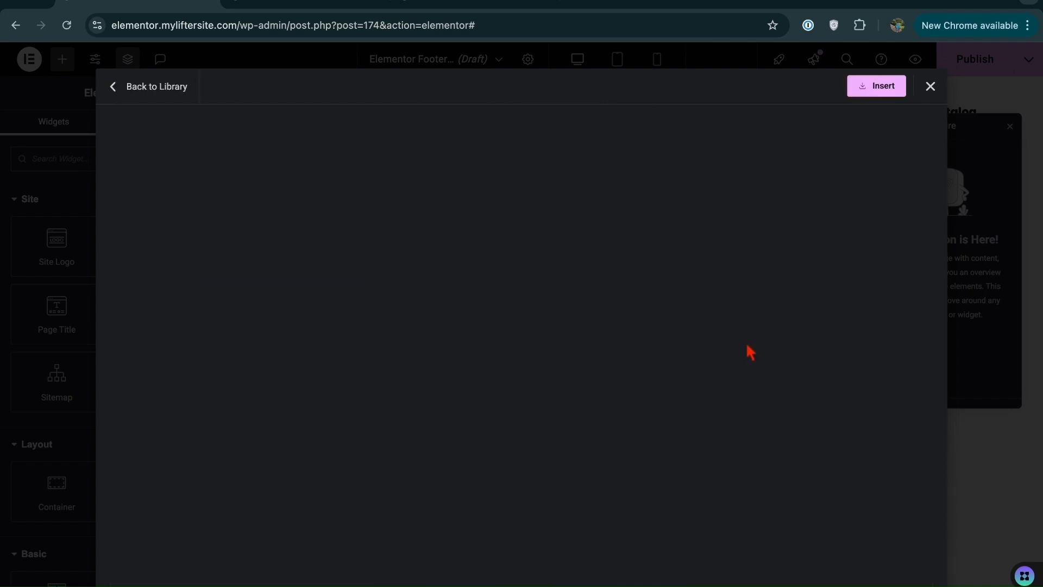
click(870, 83)
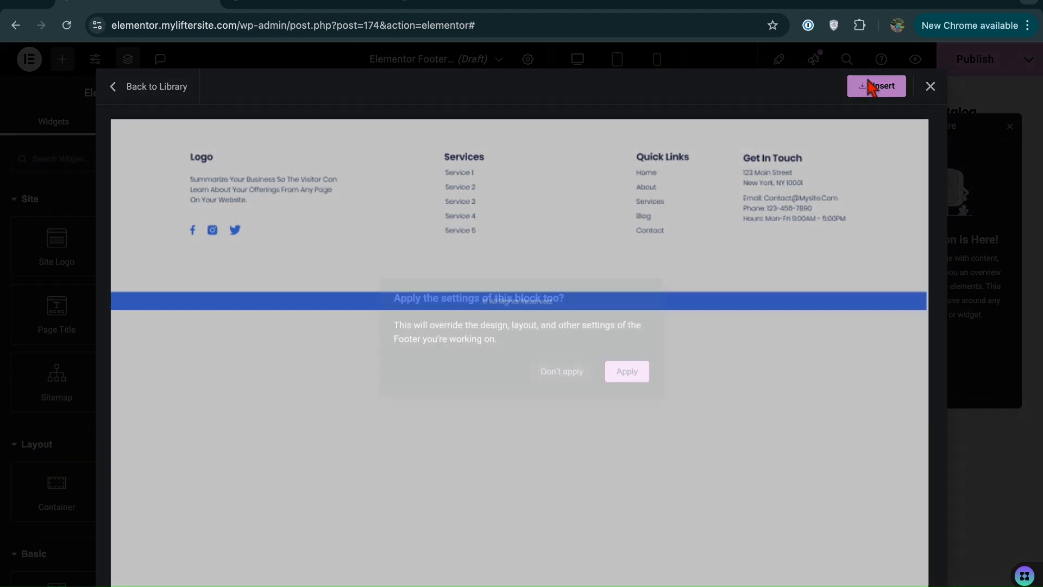
click(627, 374)
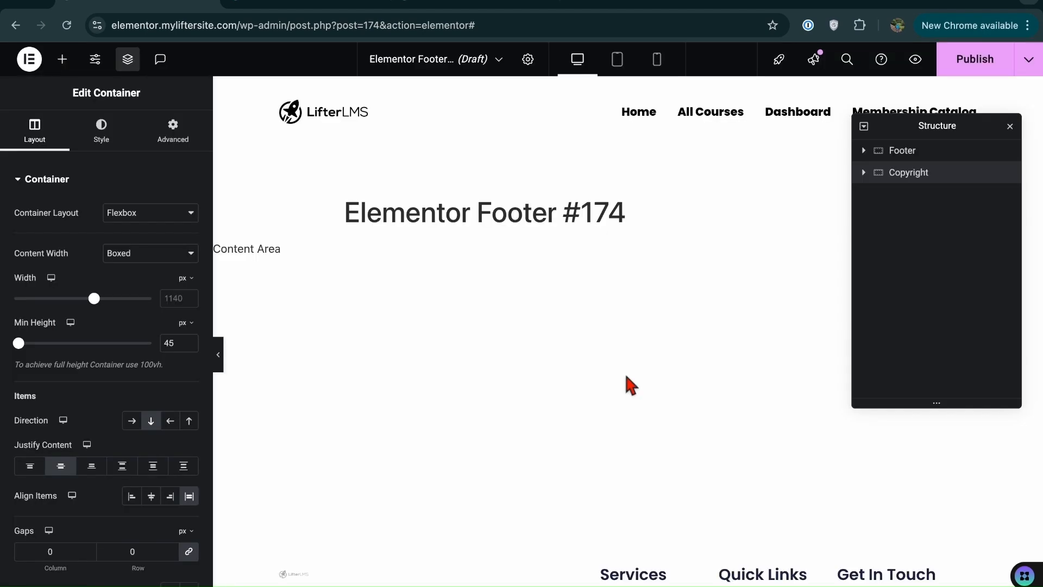
Set the Copyright container's background color to near-black #000102
scroll(429, 462, down, 5)
scroll(426, 471, down, 2)
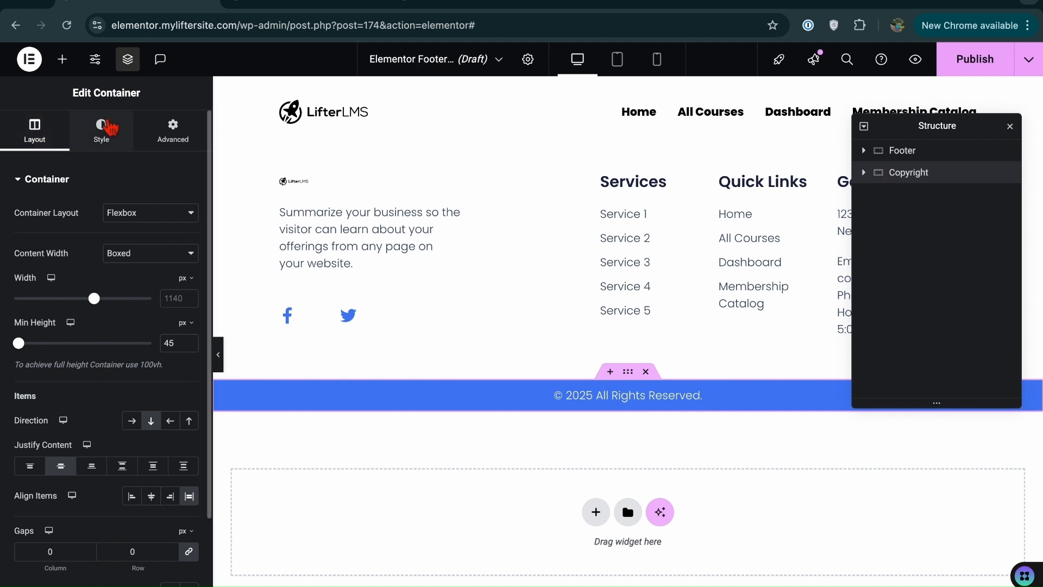
click(102, 129)
click(190, 275)
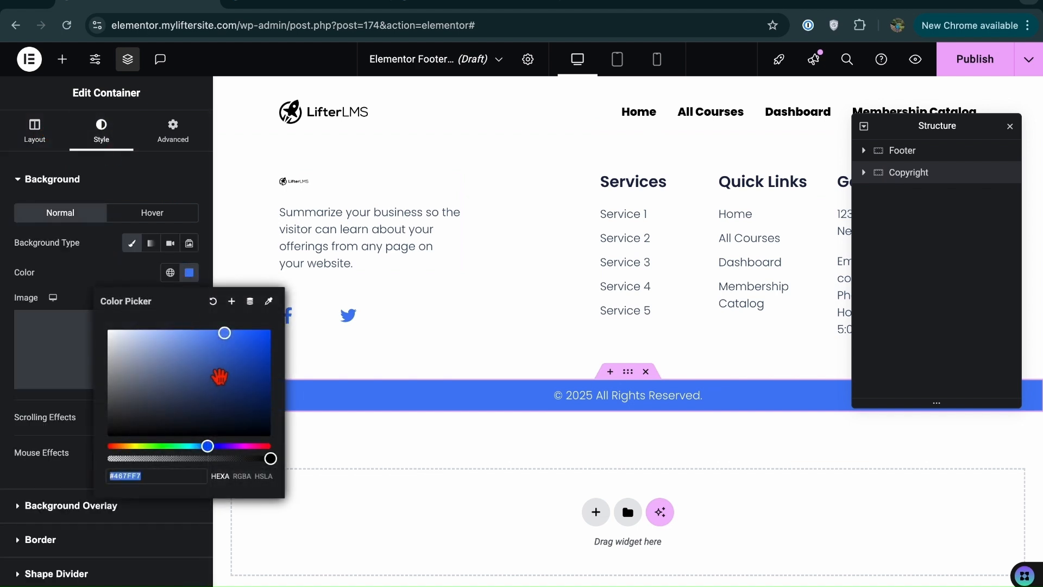
drag(231, 345, 259, 441)
Set the Footer container's background color to the light grey-pink #D8D0D0
scroll(413, 358, up, 3)
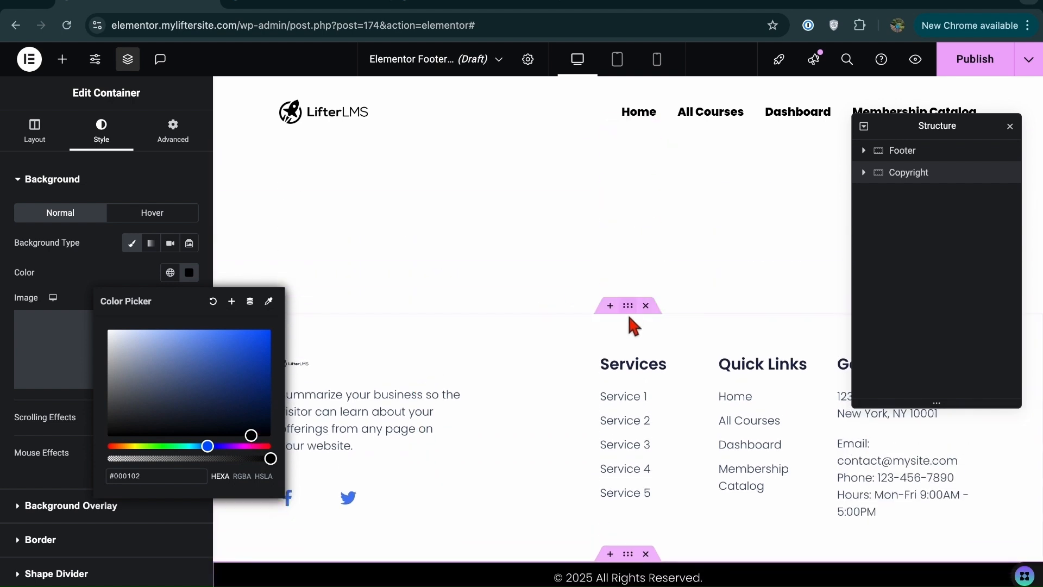
click(633, 322)
click(103, 143)
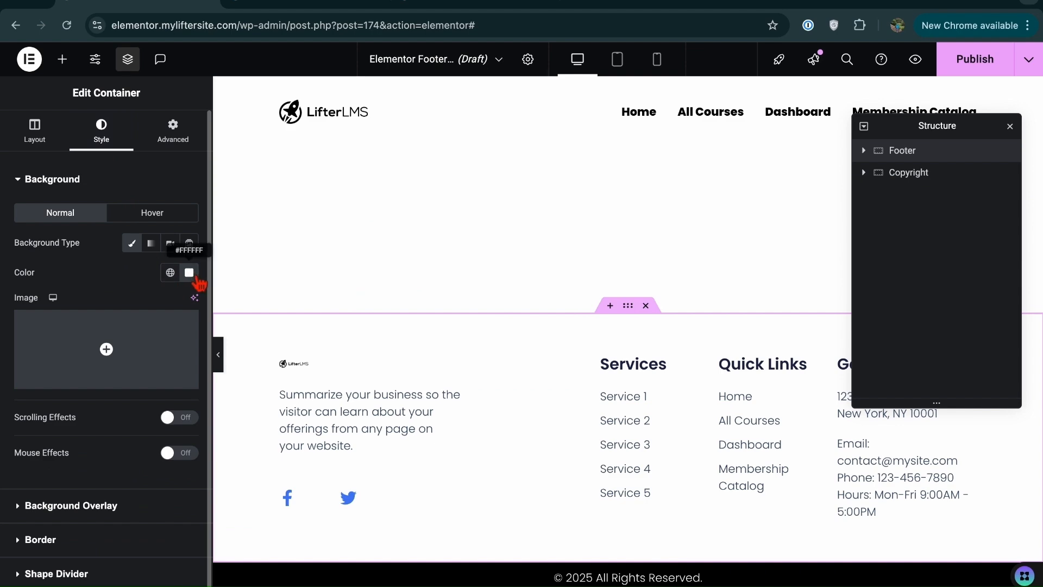
click(189, 272)
click(162, 396)
drag(161, 396, 113, 346)
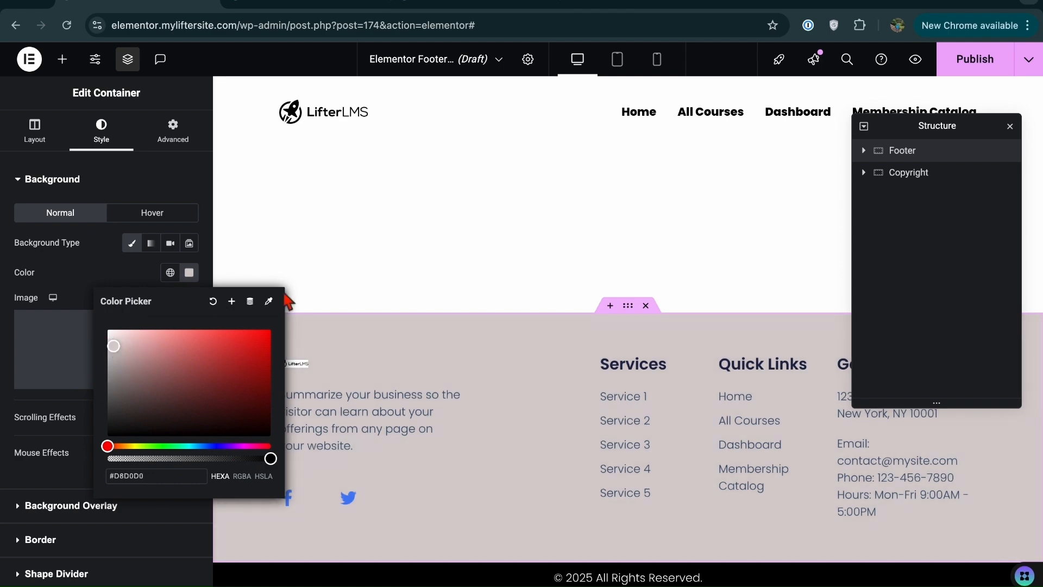
Publish the footer template with a display condition
click(994, 69)
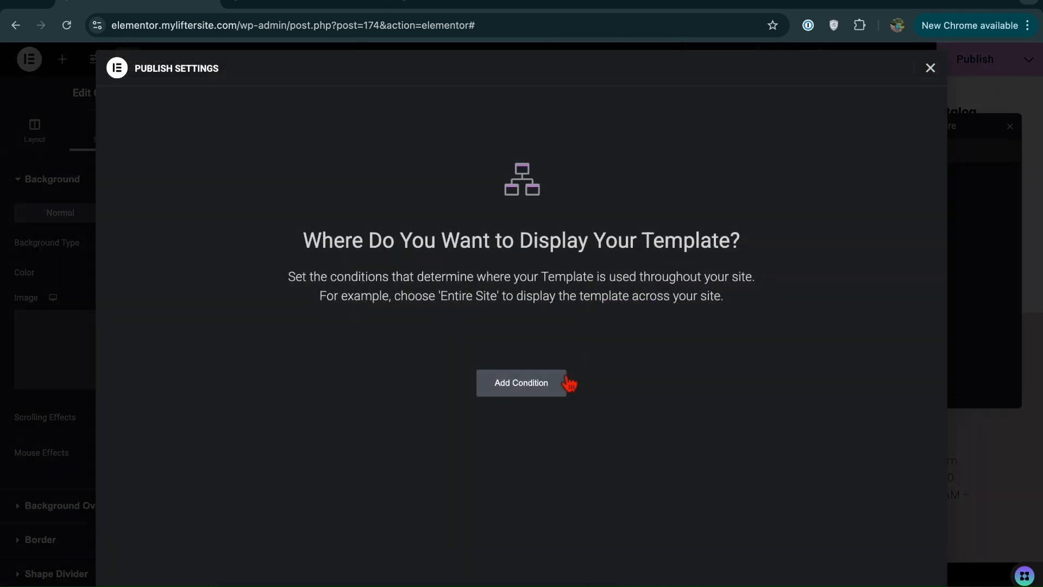
click(560, 382)
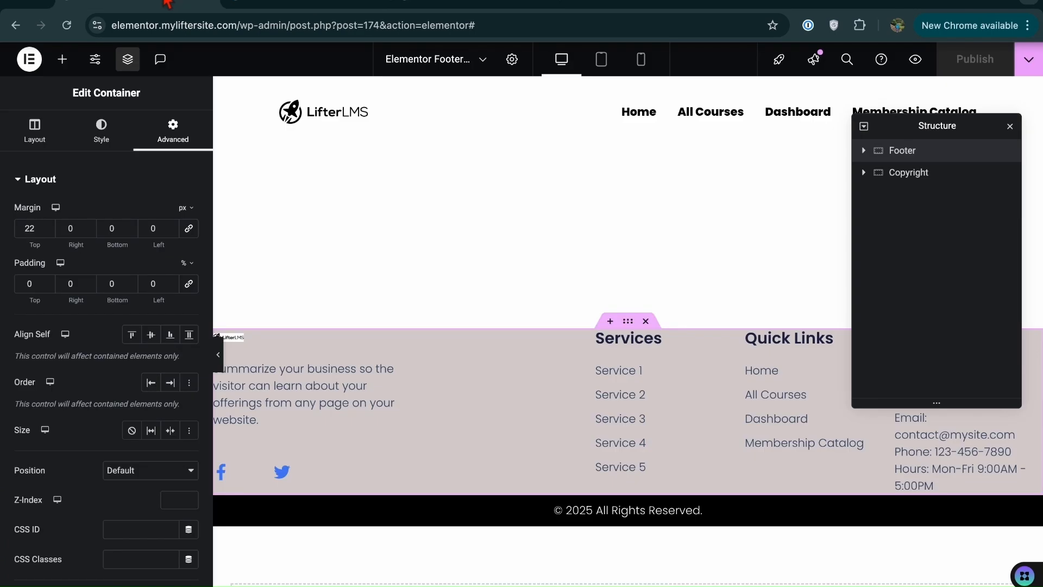
Set the Footer container's top margin to 69 px and publish the change
click(50, 227)
click(50, 228)
drag(49, 226, 50, 227)
click(983, 67)
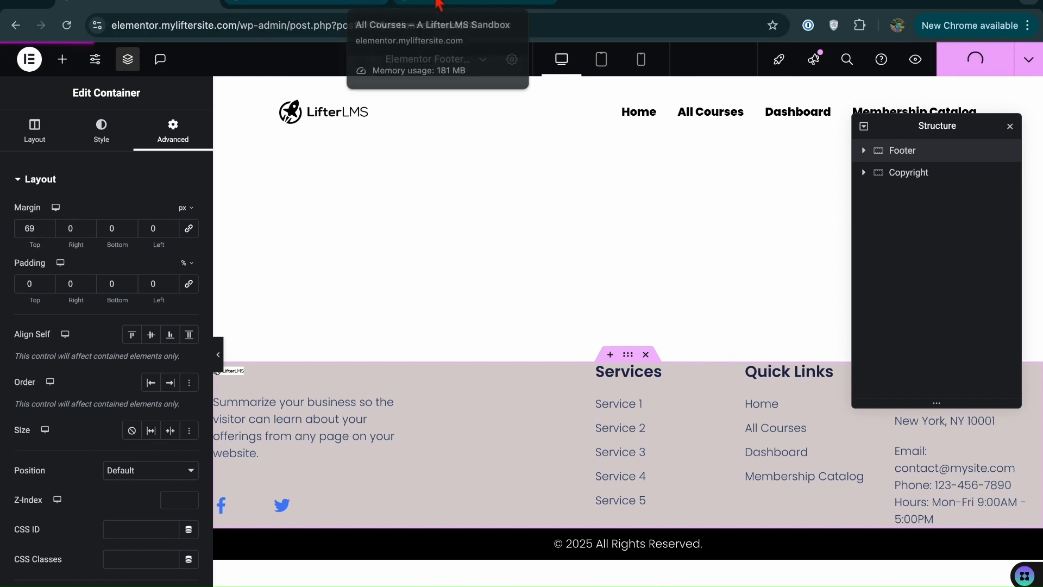
Set the Footer container's padding to 4% top, 8% right and 8% left, and publish the change
drag(48, 281, 51, 292)
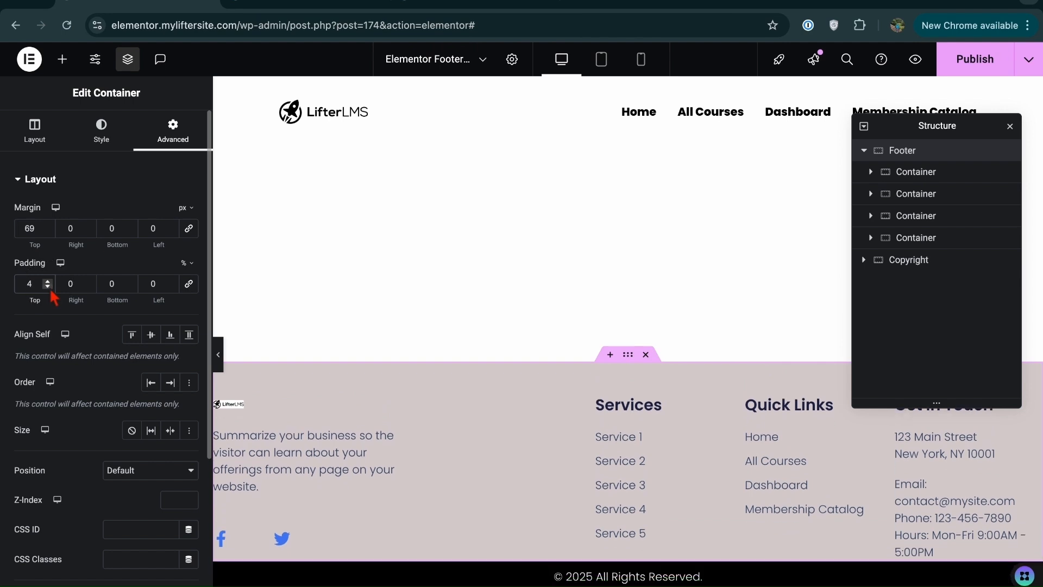
drag(91, 289, 92, 289)
drag(173, 287, 173, 287)
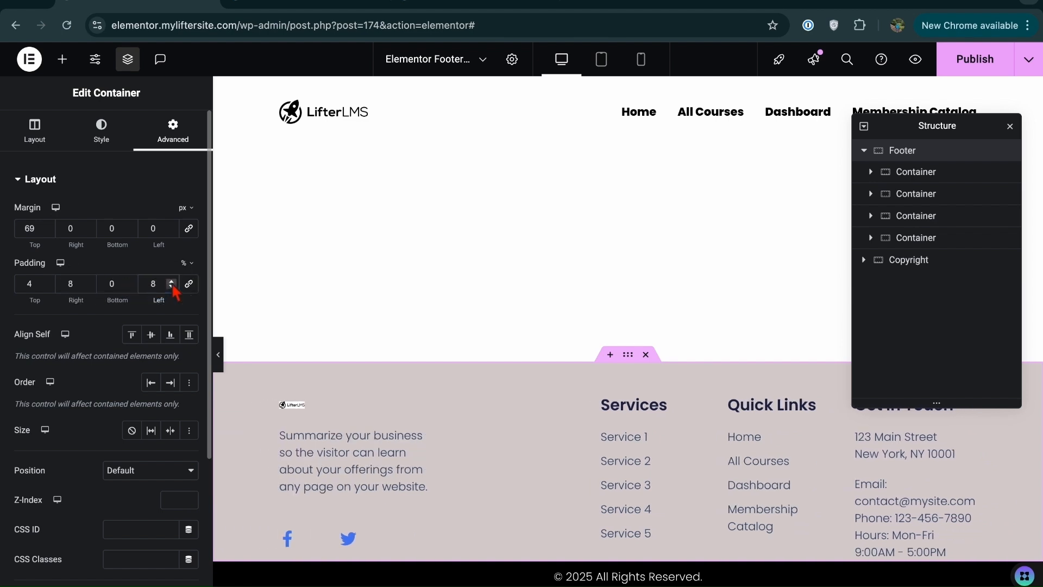
click(975, 59)
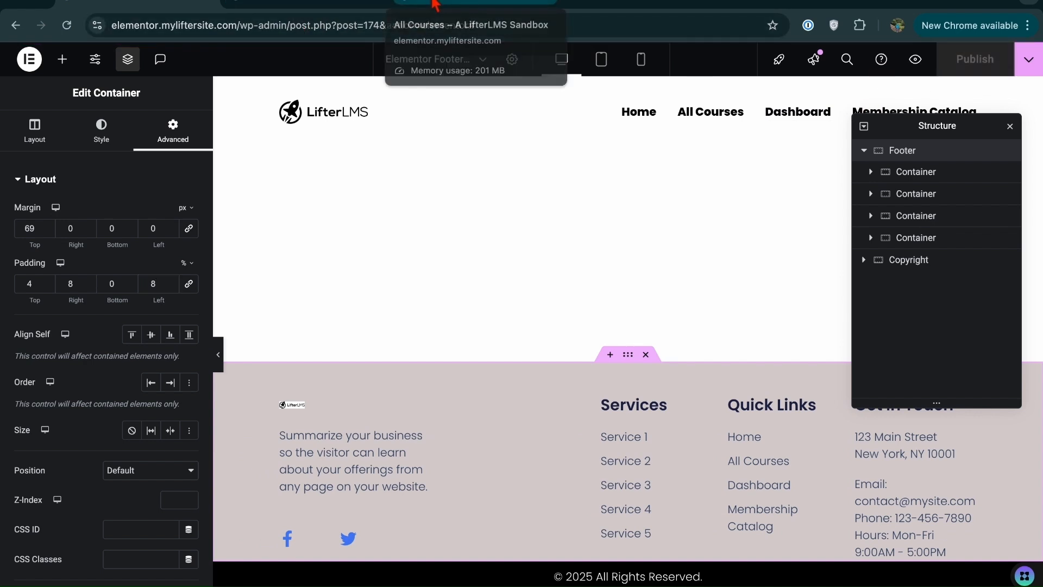
View the published footer on the live All Courses page
click(468, 4)
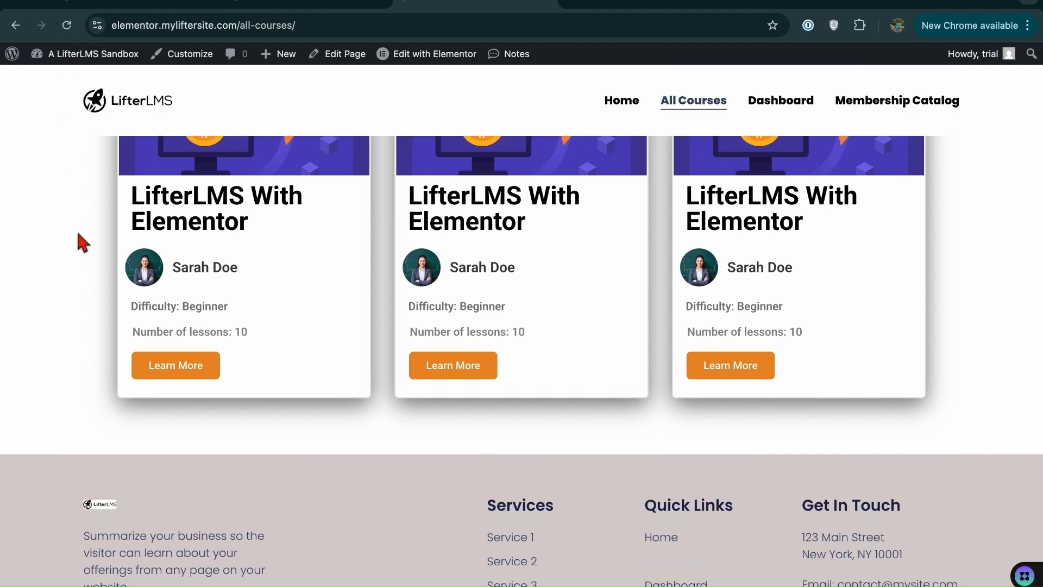
scroll(77, 231, up, 3)
scroll(78, 232, down, 3)
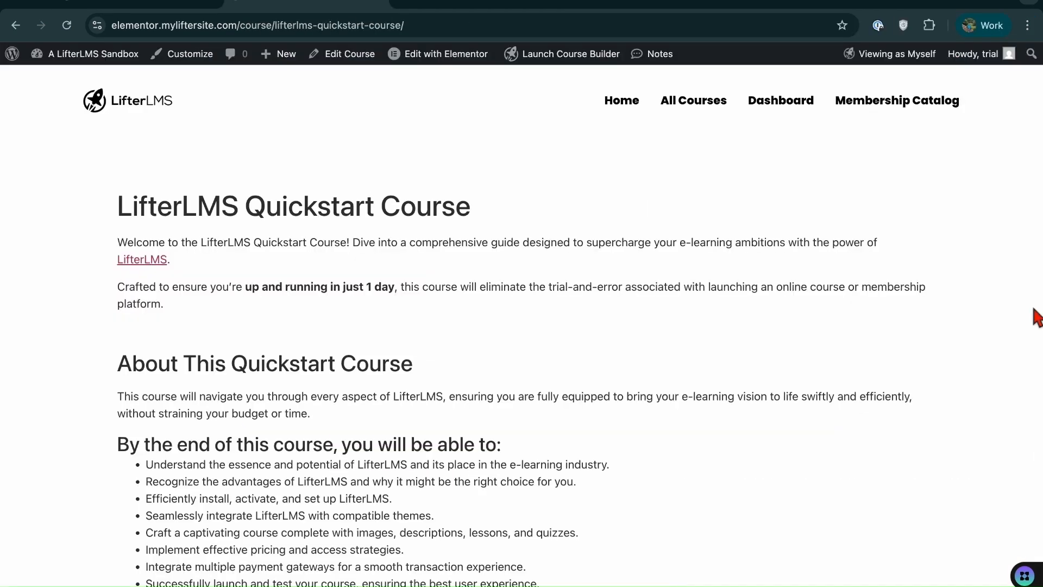
Look over the live LifterLMS Quickstart Course page, from its description through its lesson list
scroll(934, 447, down, 10)
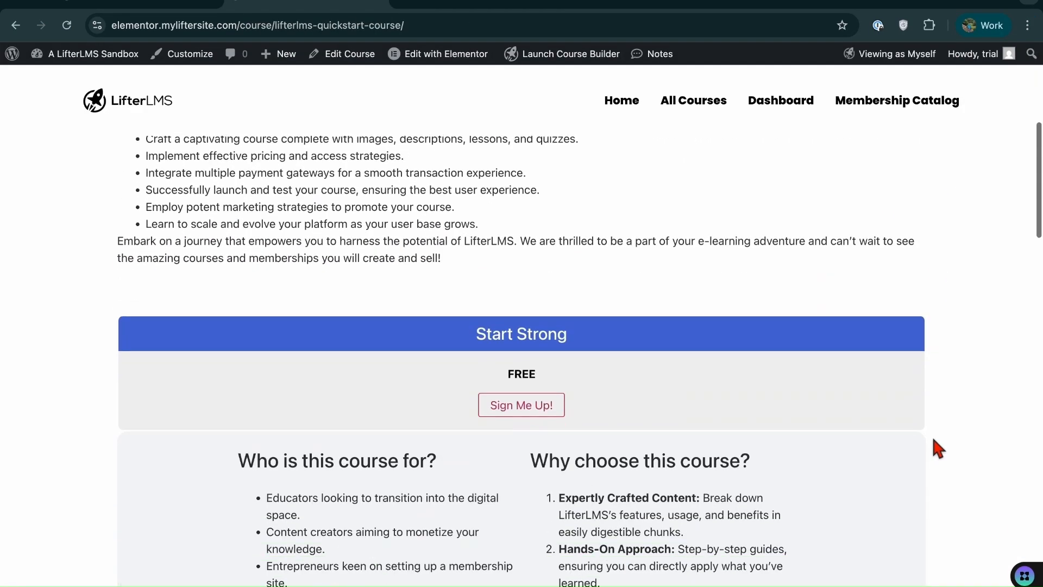
scroll(934, 440, down, 20)
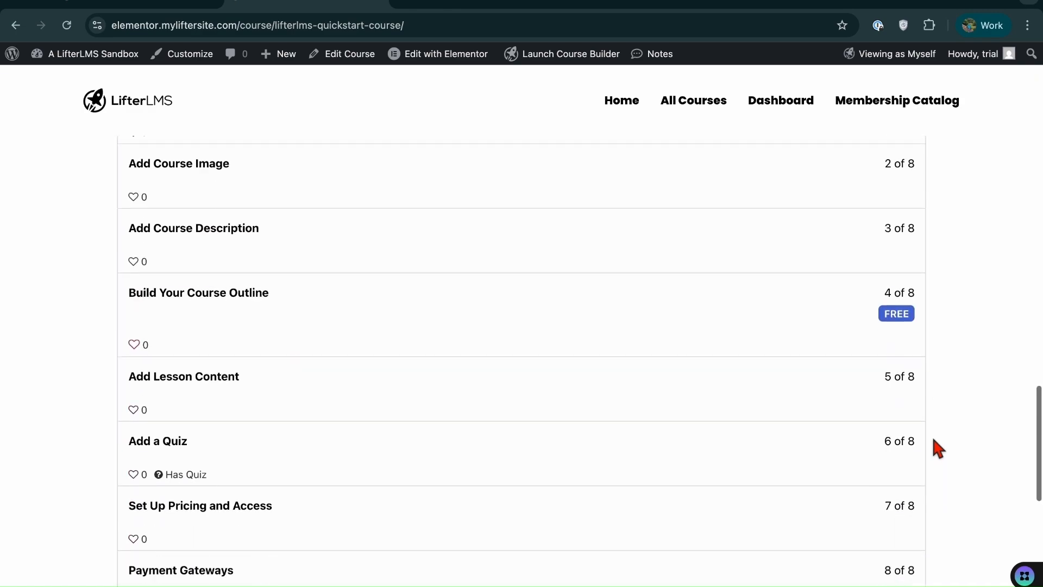
scroll(934, 445, down, 7)
scroll(652, 335, up, 20)
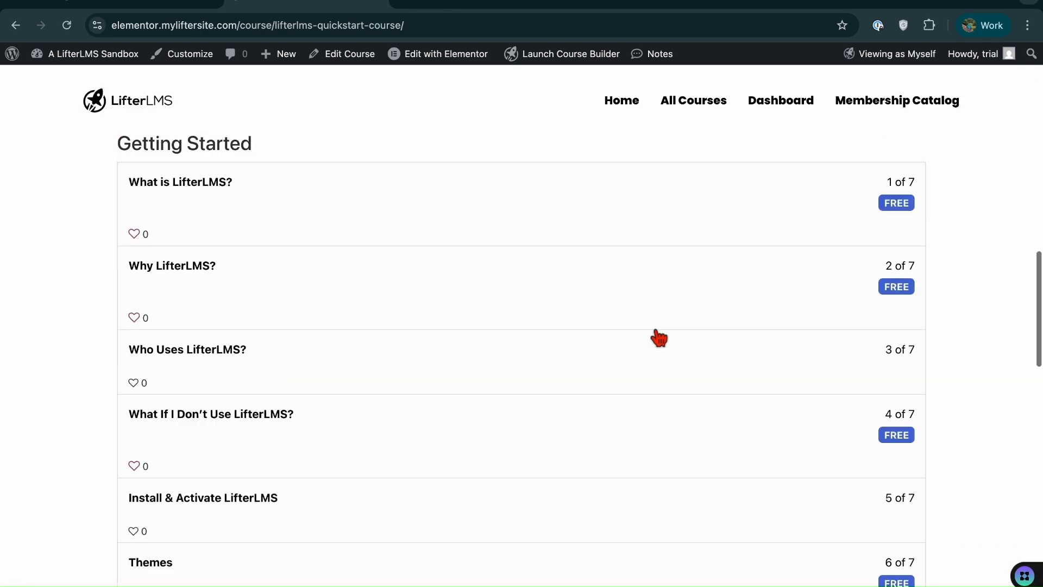
scroll(659, 338, down, 1)
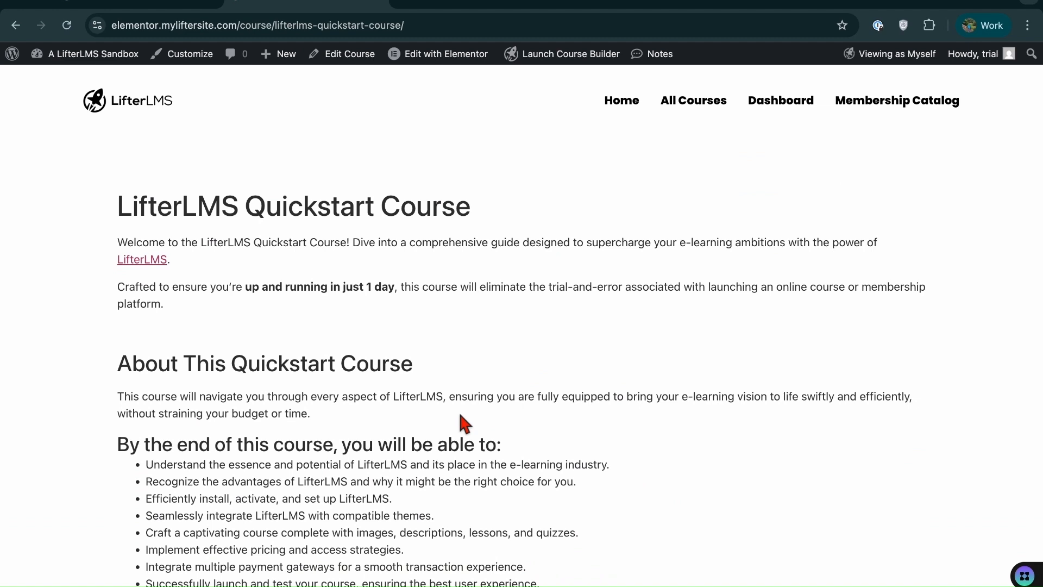
Open the LifterLMS Quickstart Course in the Elementor editor and select its main text block for editing
click(140, 5)
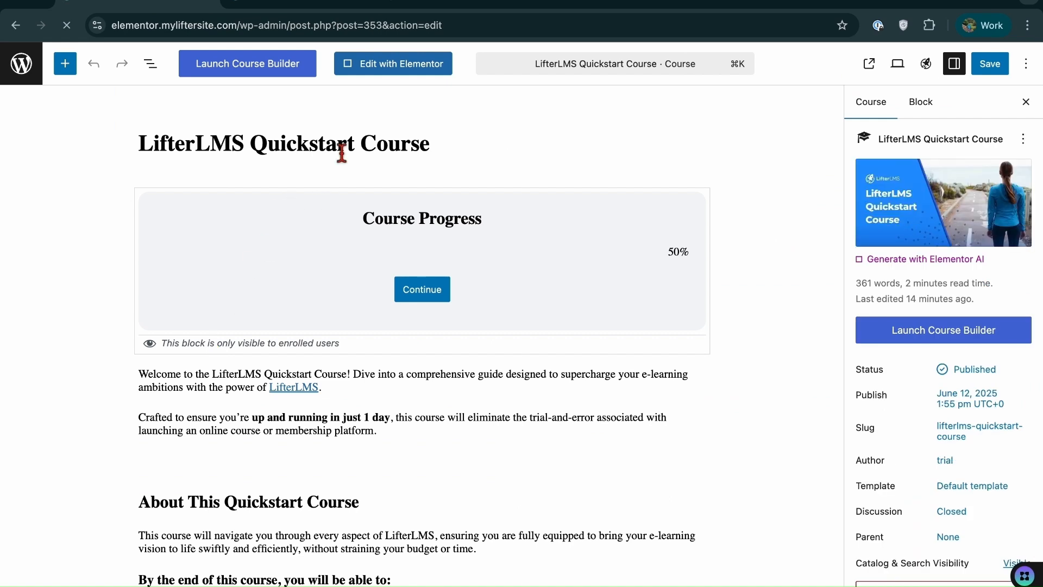
click(404, 75)
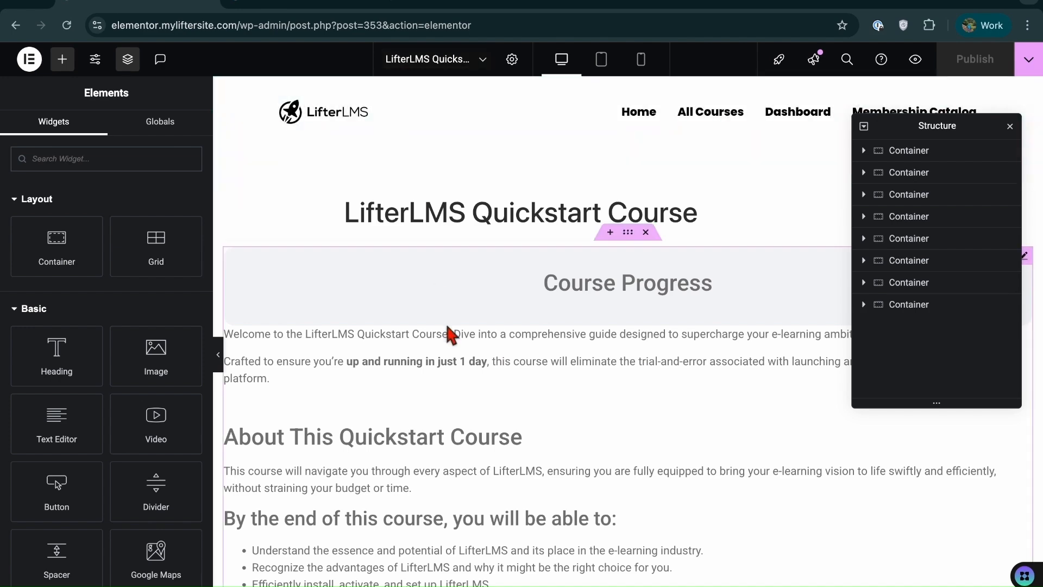
click(446, 354)
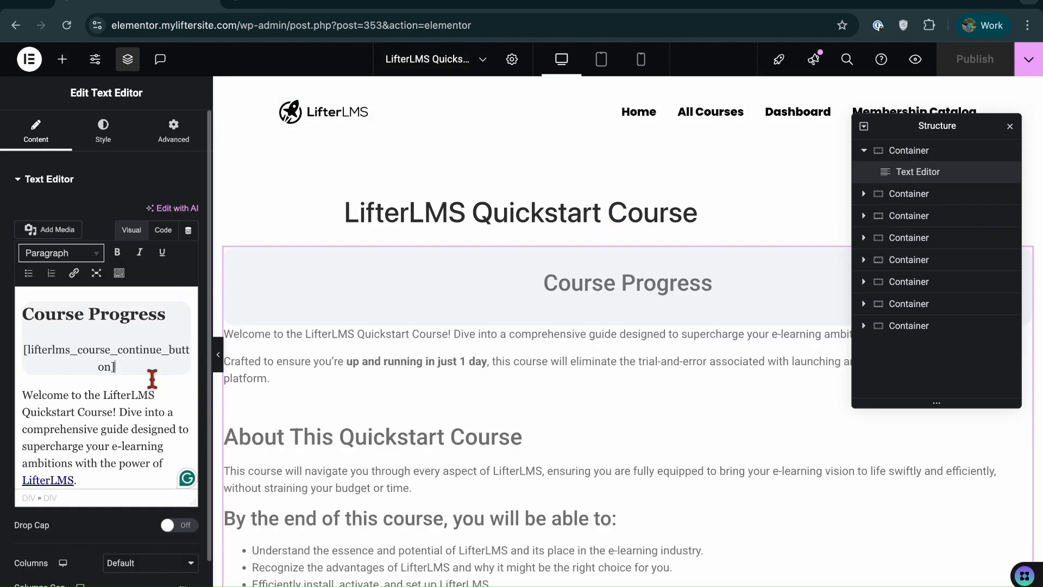
Add an empty fifth list item after "End-to-End Guidance" at the end of the course text and publish the course
click(110, 374)
scroll(361, 391, down, 10)
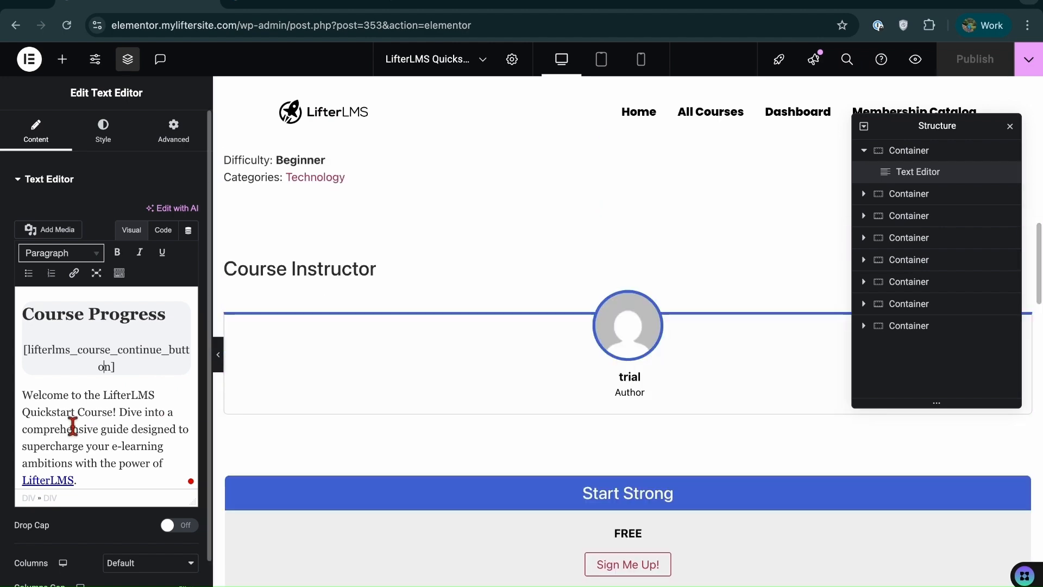
scroll(73, 428, down, 15)
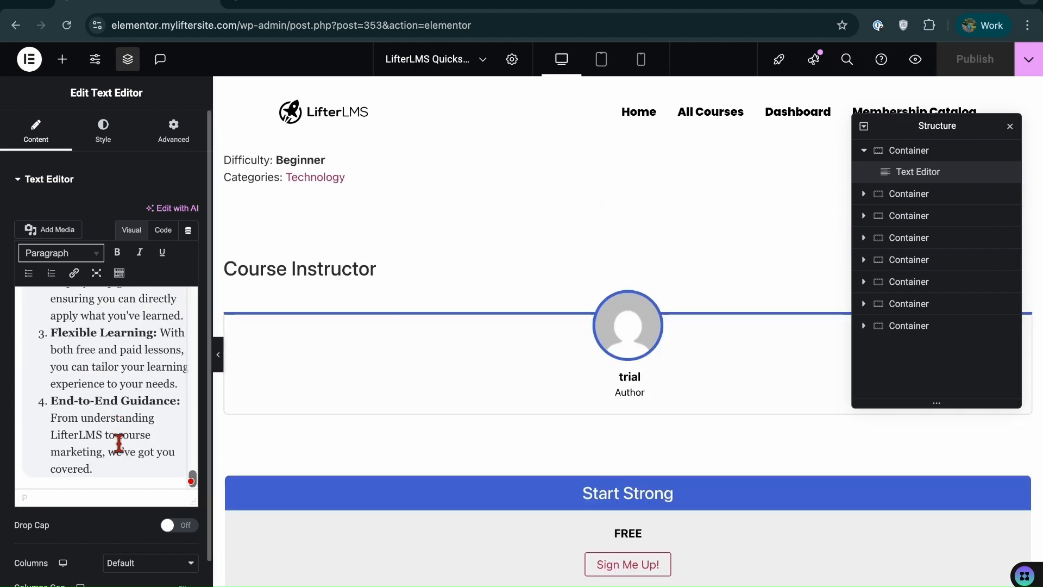
click(125, 467)
key(Return)
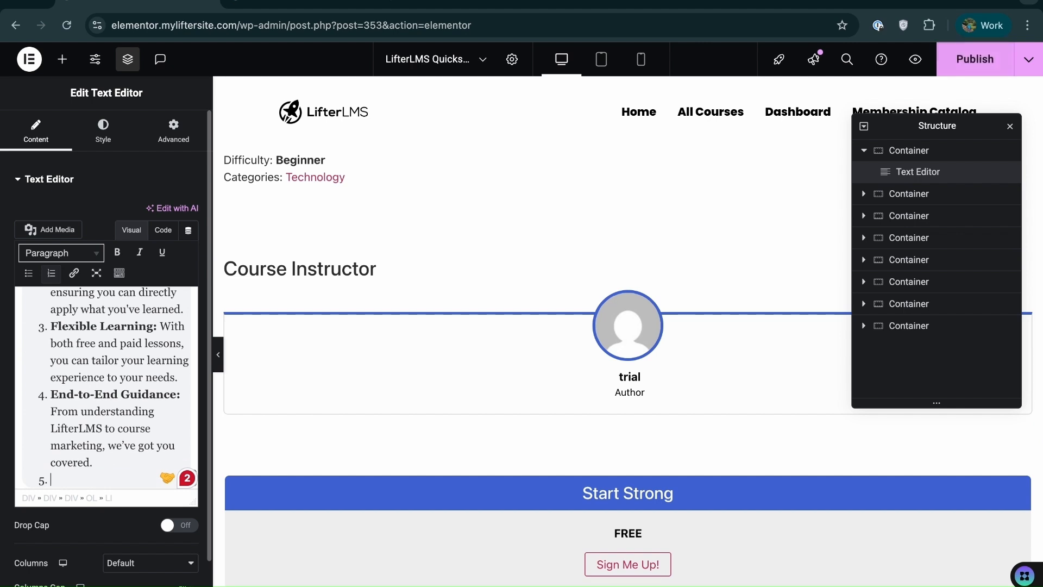
click(986, 64)
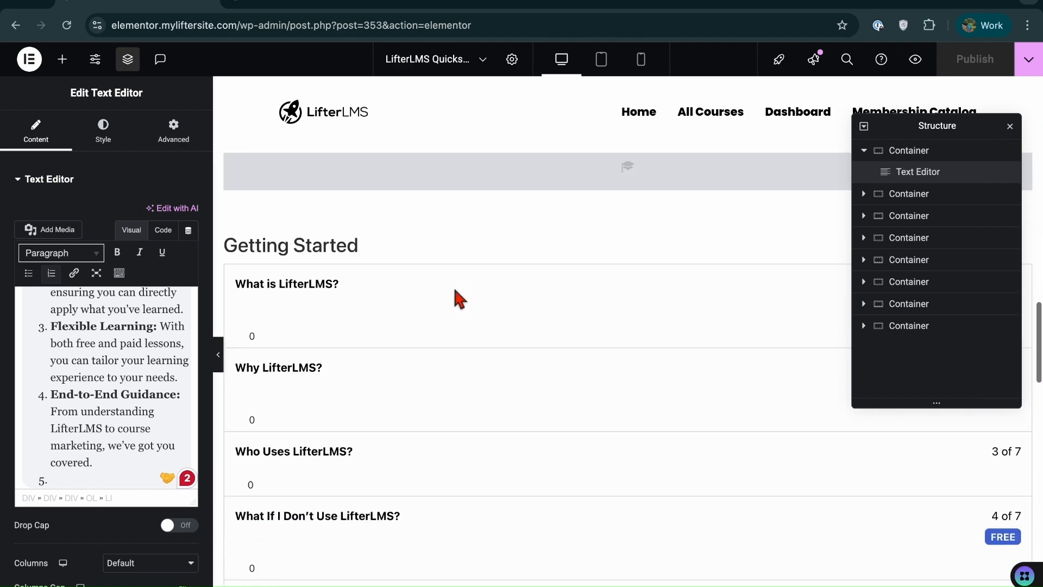
Review the Elementor-published Quickstart Course in the editor and on its live page, including the lesson list and footer
scroll(457, 299, up, 10)
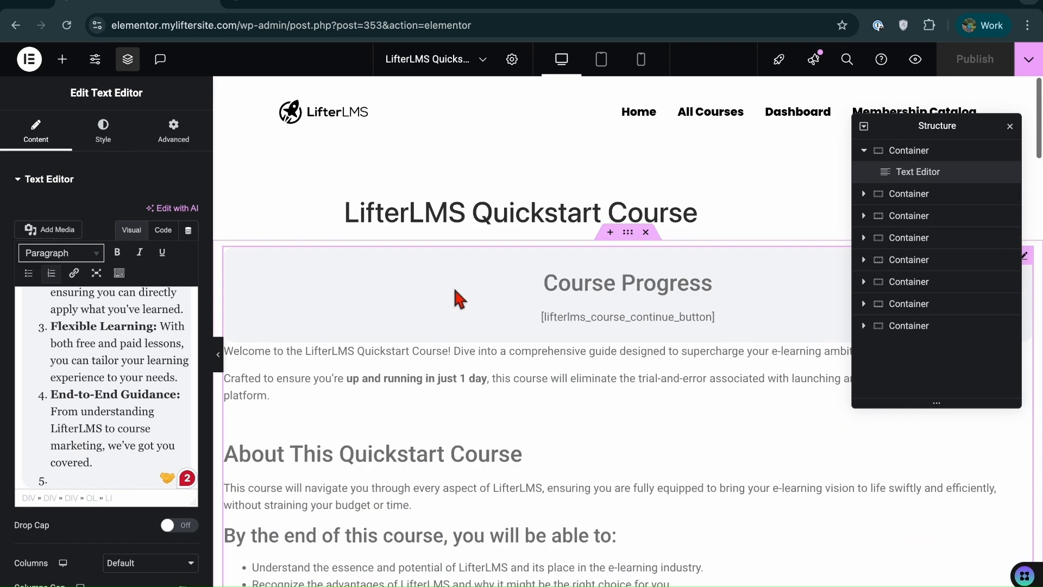
click(316, 5)
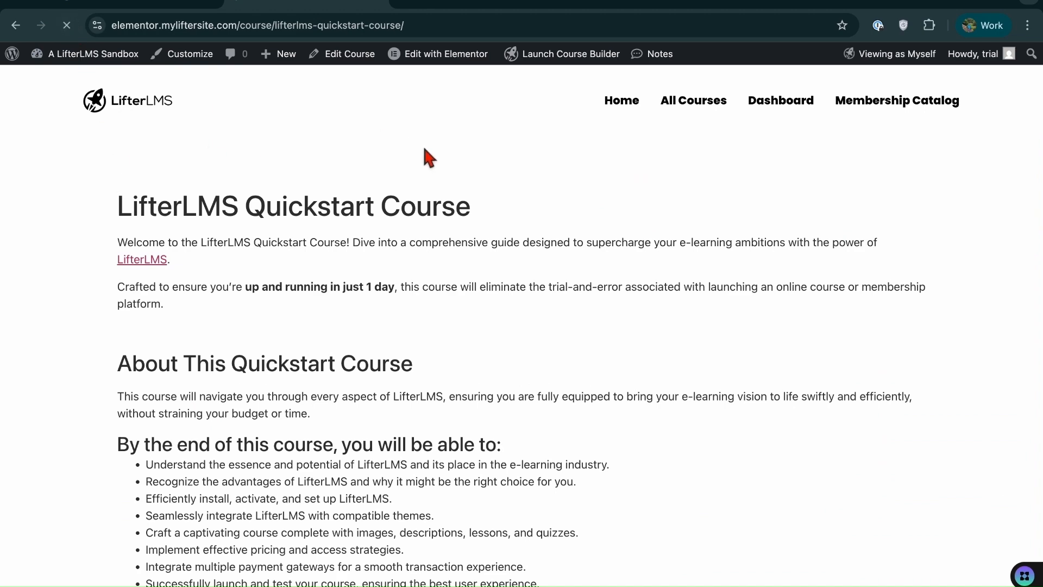
scroll(492, 284, down, 20)
scroll(575, 363, up, 10)
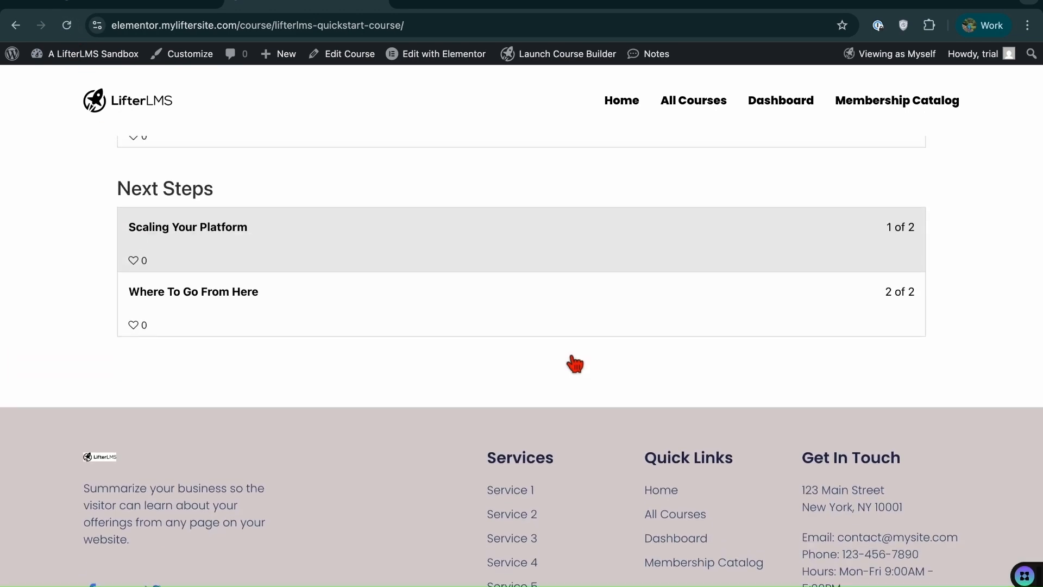
scroll(465, 281, up, 15)
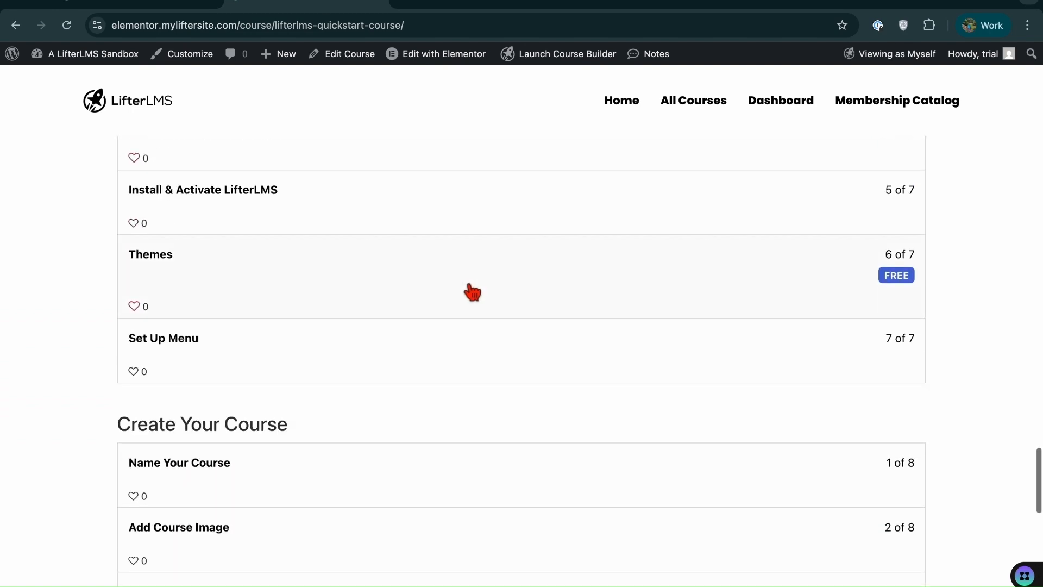
Remove the course-syllabus block comment from the end of the main text block's code in the Elementor editor
click(177, 3)
scroll(557, 535, down, 20)
scroll(544, 314, up, 20)
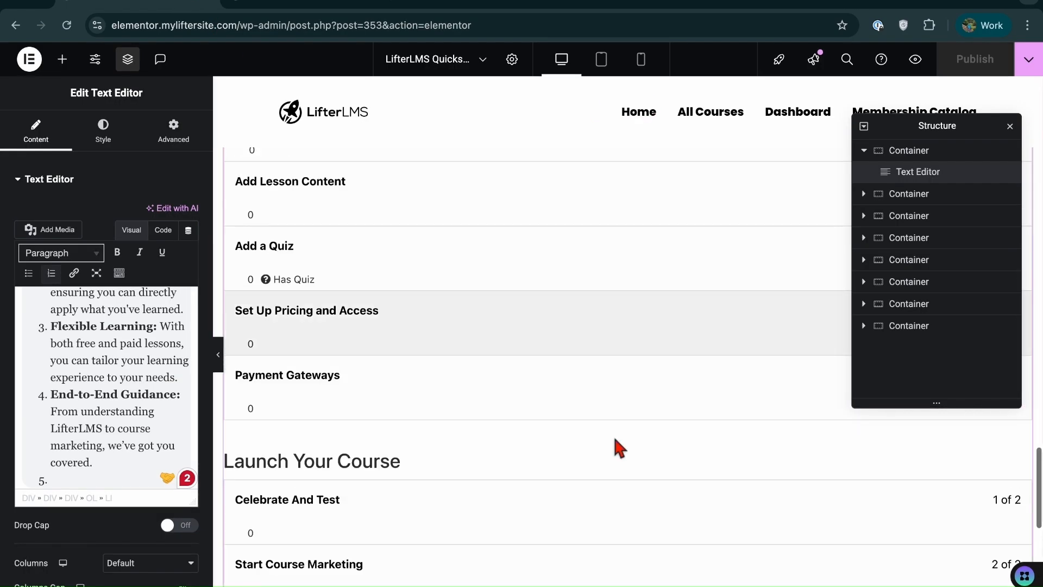
scroll(640, 505, up, 5)
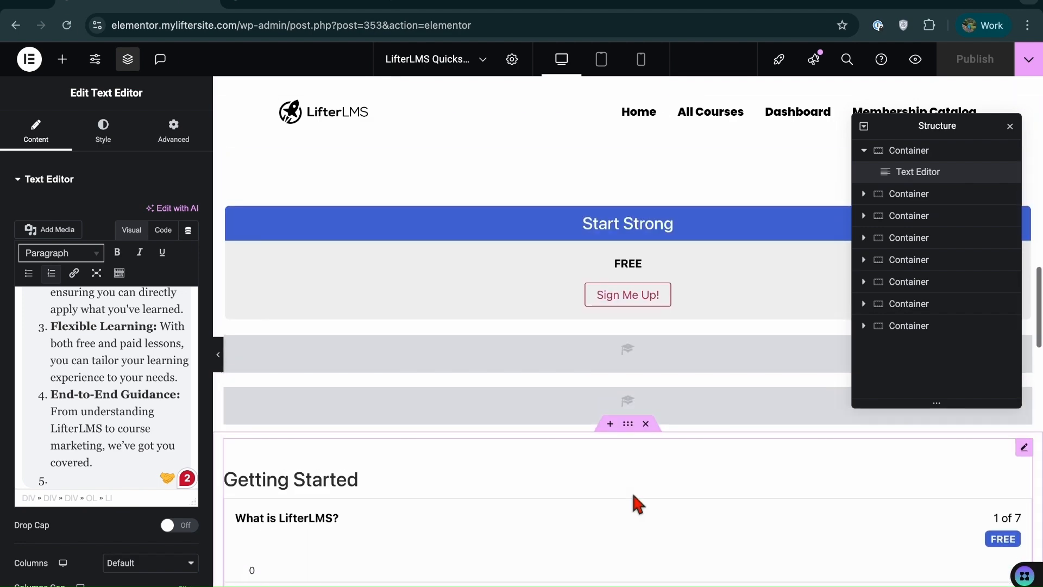
scroll(650, 429, up, 5)
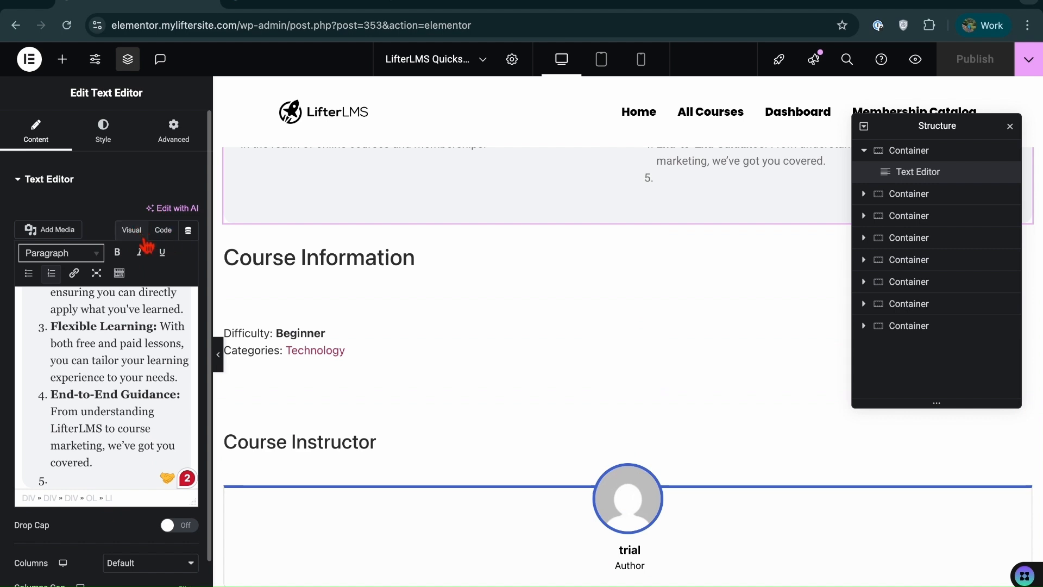
click(163, 233)
scroll(124, 446, down, 1)
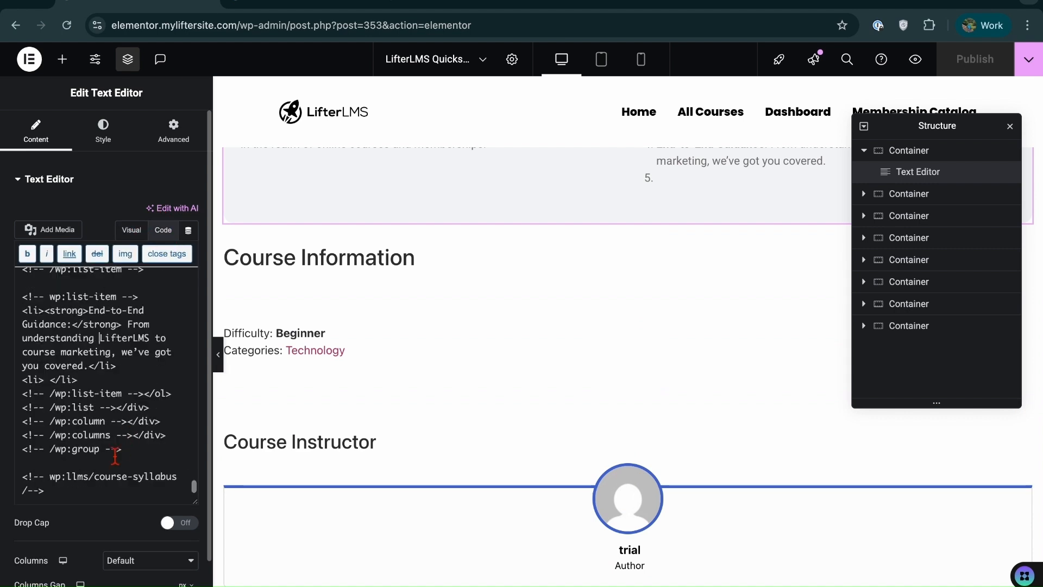
triple_click(26, 490)
key(BackSpace)
Remove the wp:llms/pricing-table block comment, between the 30px spacer and the group block, from the text's code
scroll(93, 401, up, 15)
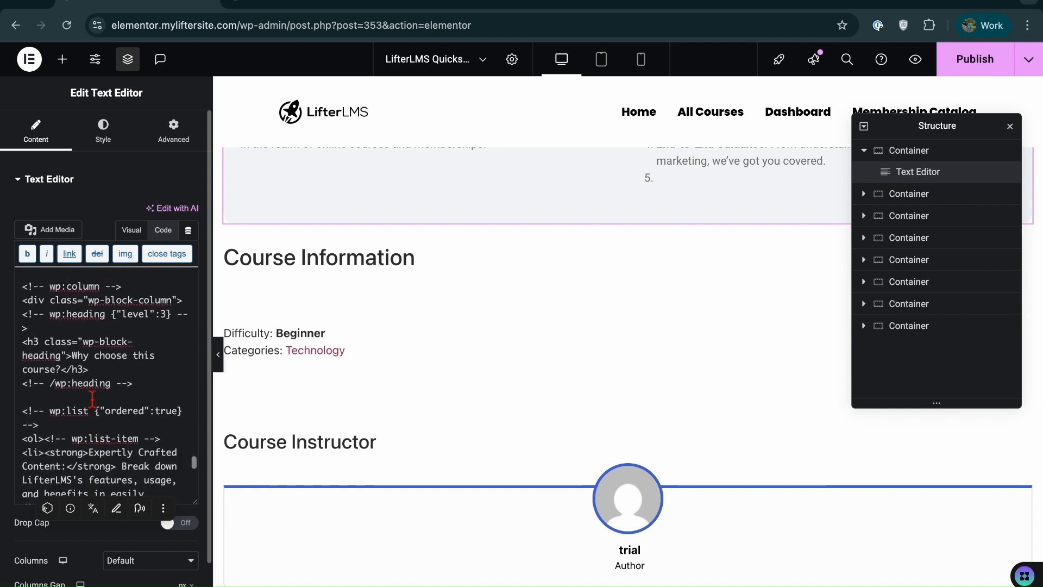
scroll(93, 400, up, 12)
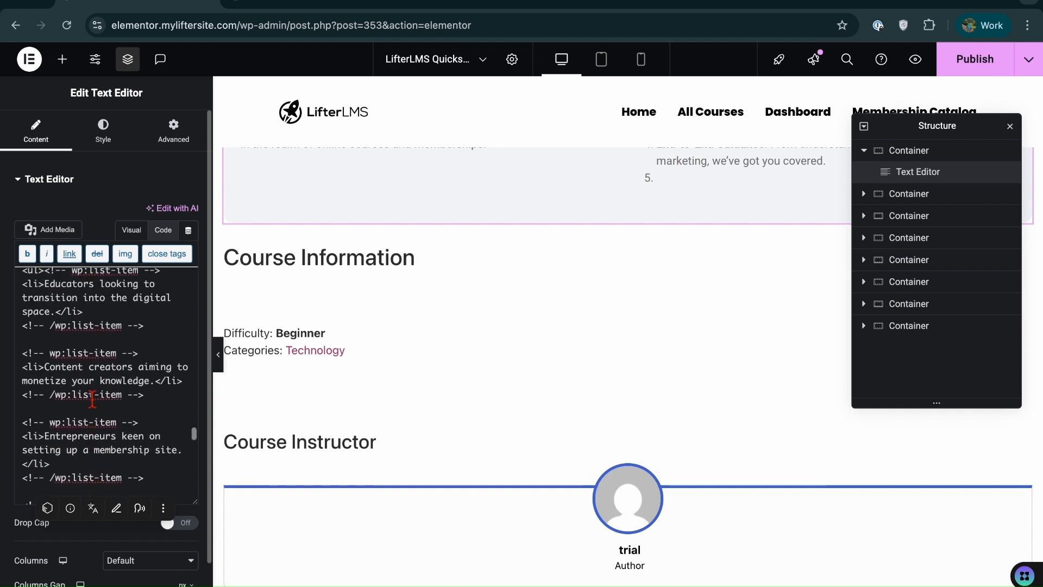
scroll(92, 397, up, 8)
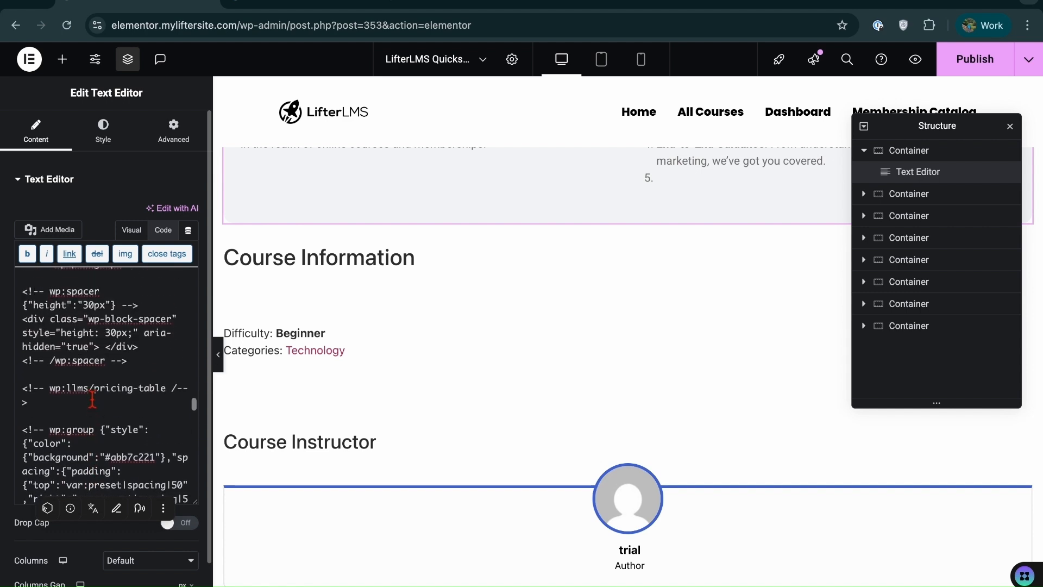
key(BackSpace)
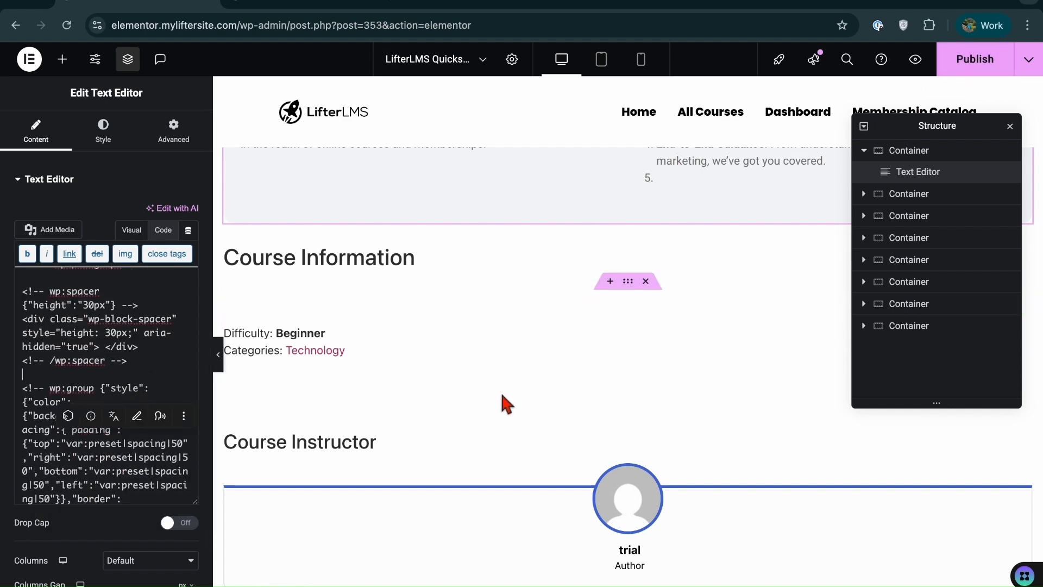
Delete the seven containers below the main text, including the lesson list, pricing table, course instructor and course information
scroll(540, 453, down, 6)
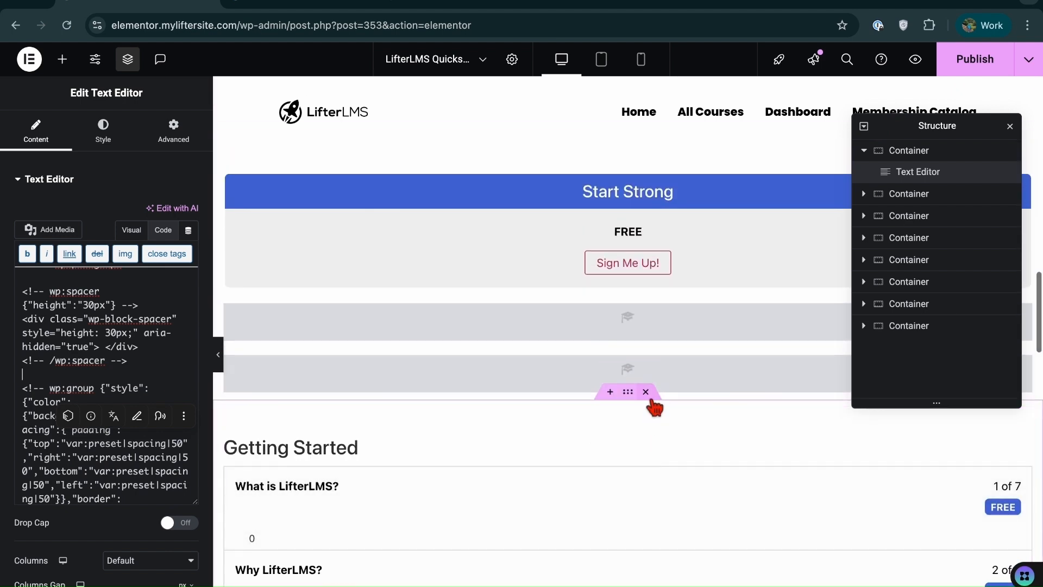
click(645, 392)
click(645, 340)
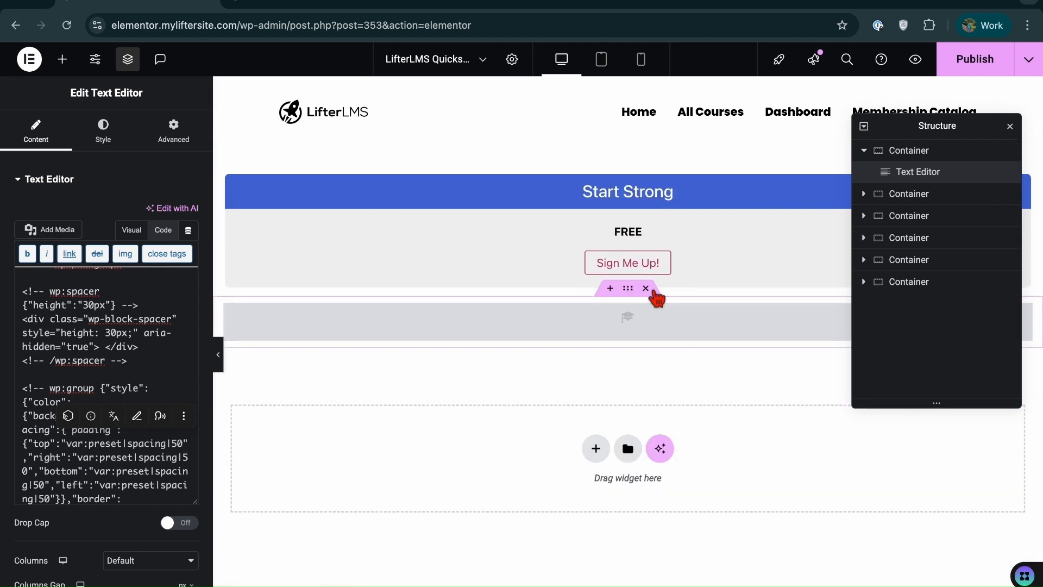
click(646, 291)
click(647, 141)
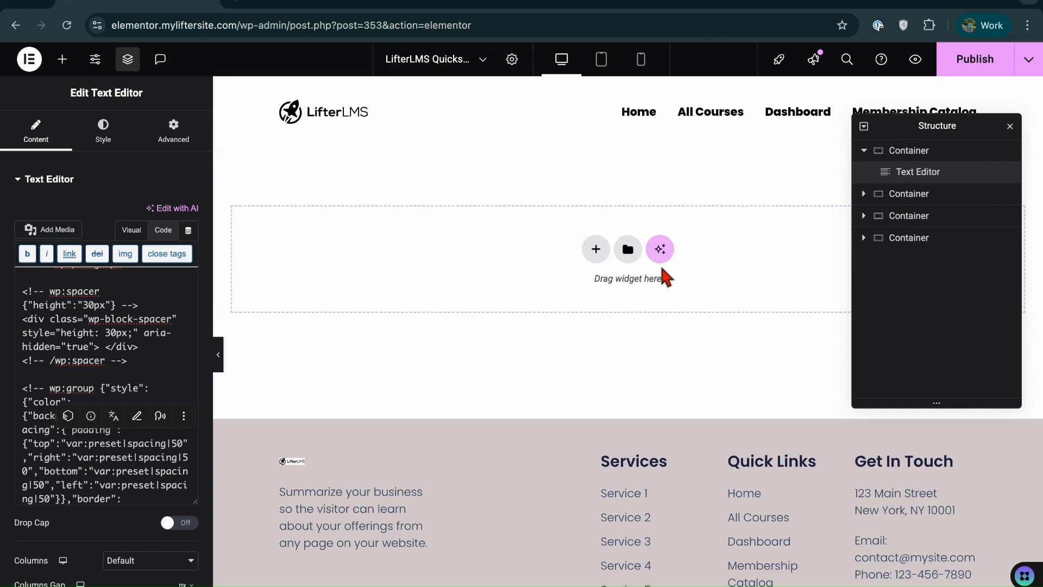
click(646, 154)
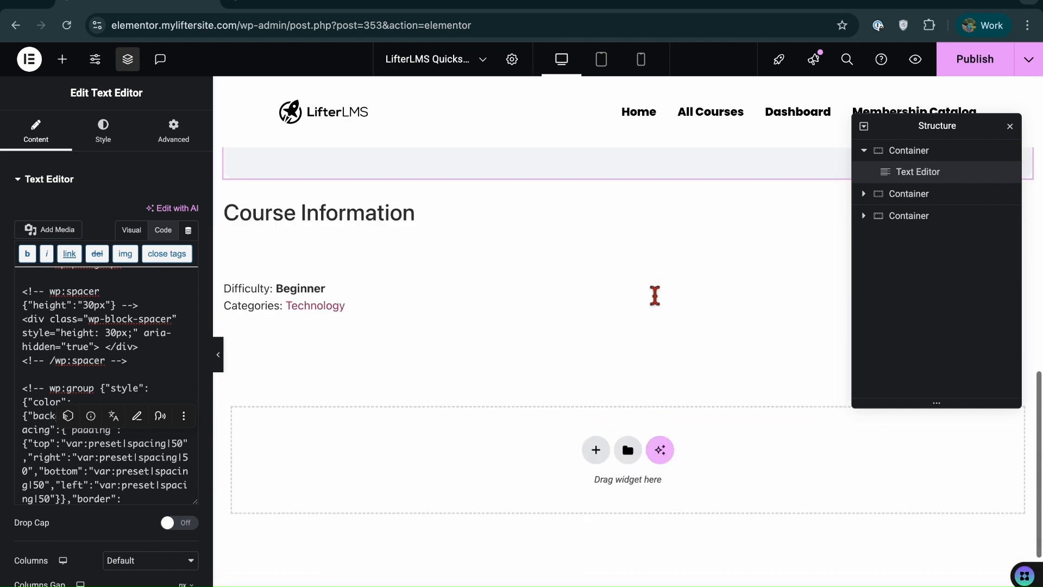
click(645, 288)
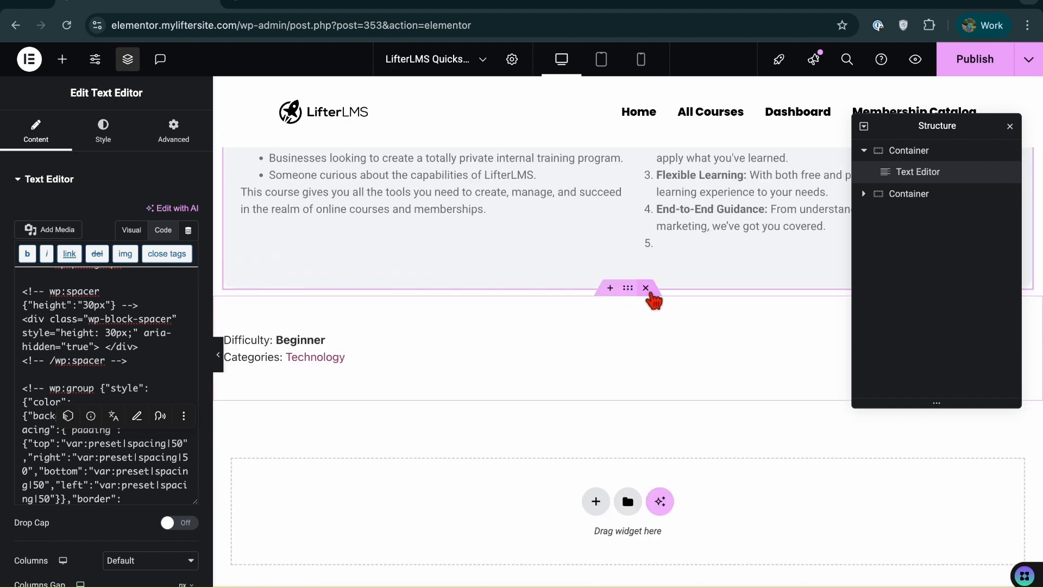
click(646, 289)
scroll(414, 413, down, 15)
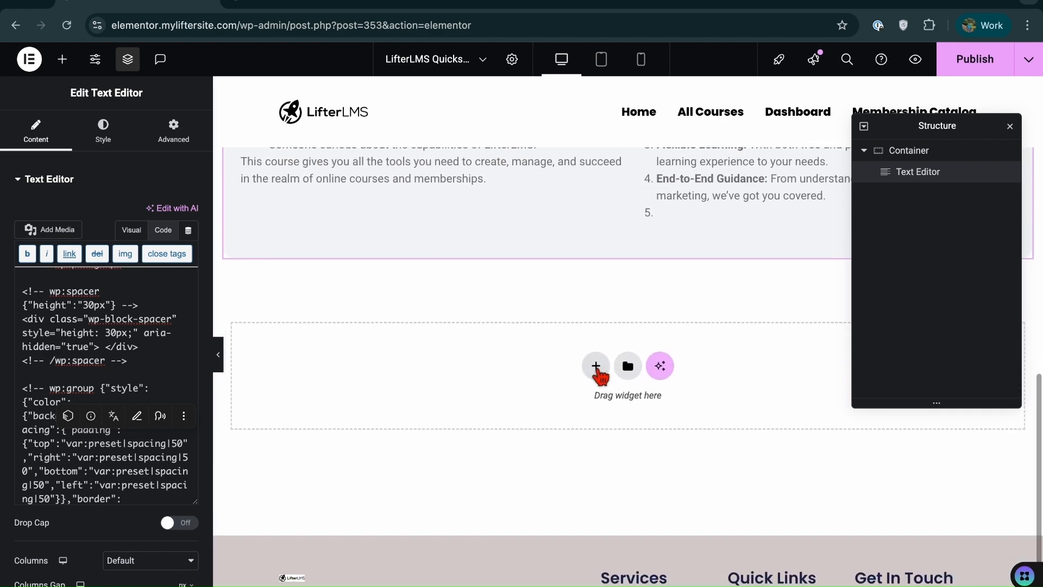
Add a single-column Flexbox container below the main text and nest another container inside it
click(596, 366)
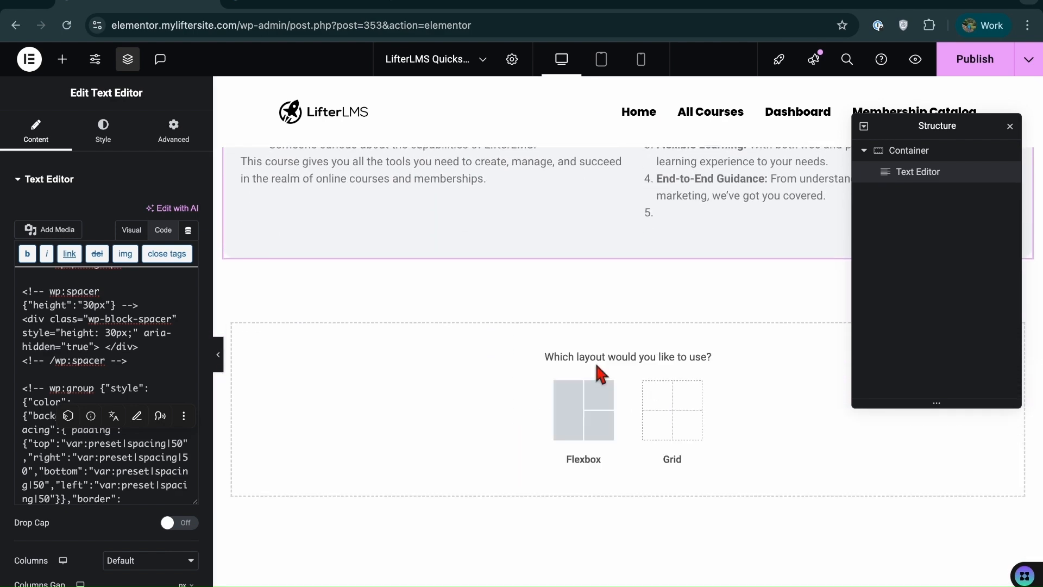
click(583, 424)
click(511, 413)
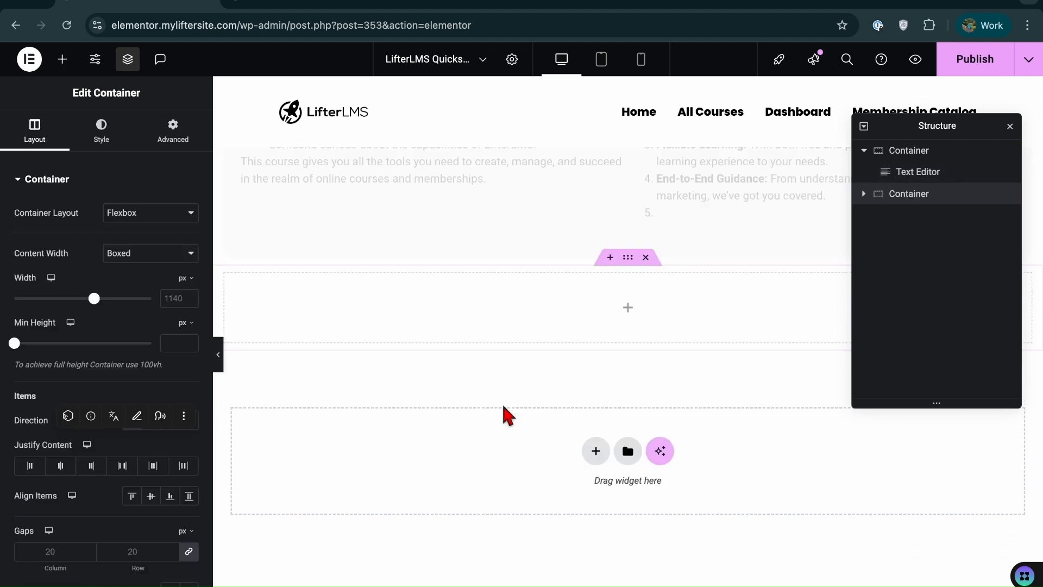
click(62, 59)
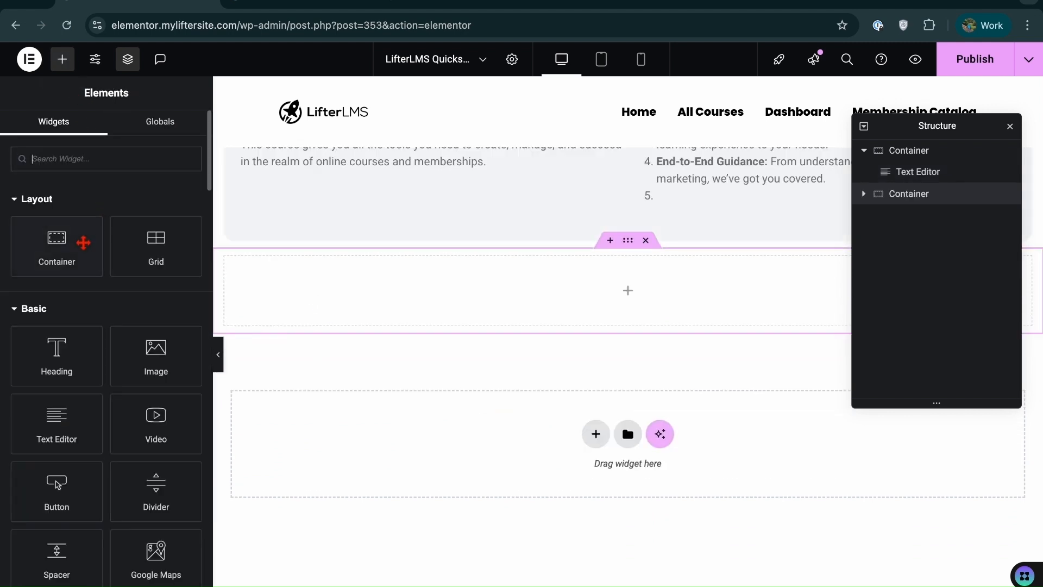
drag(105, 263, 360, 284)
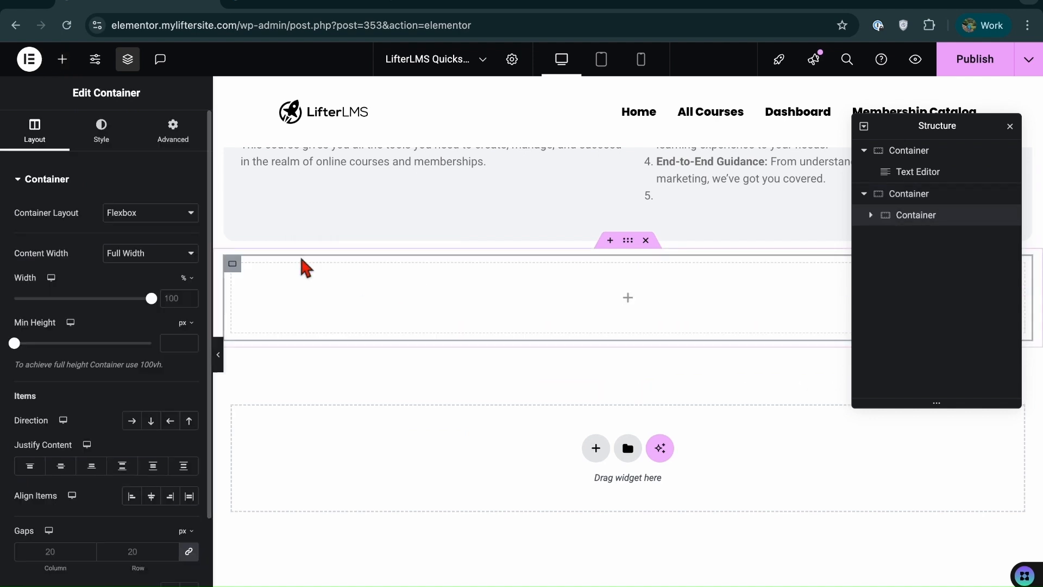
click(63, 64)
drag(58, 240, 408, 286)
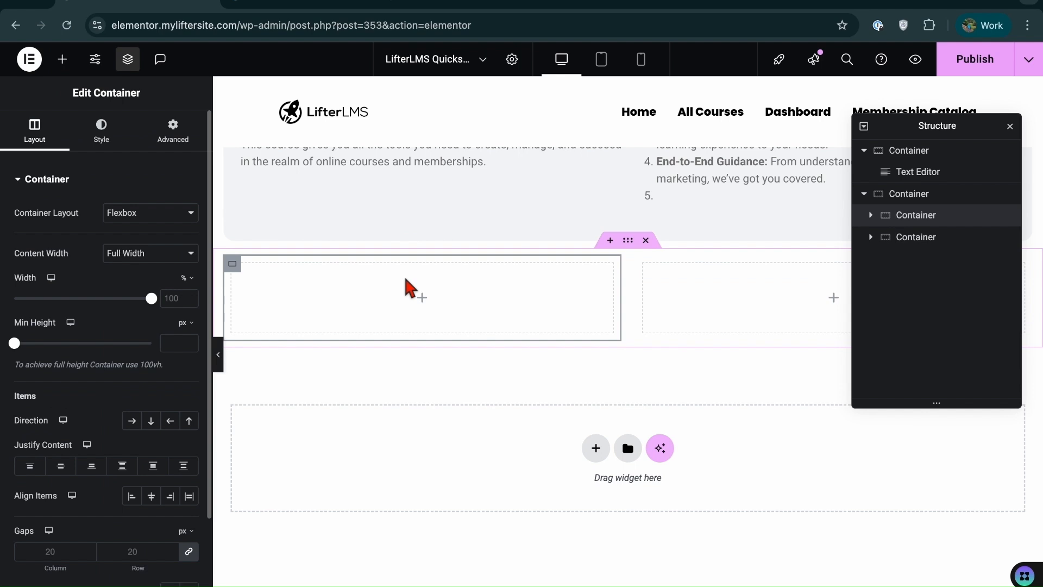
key(Delete)
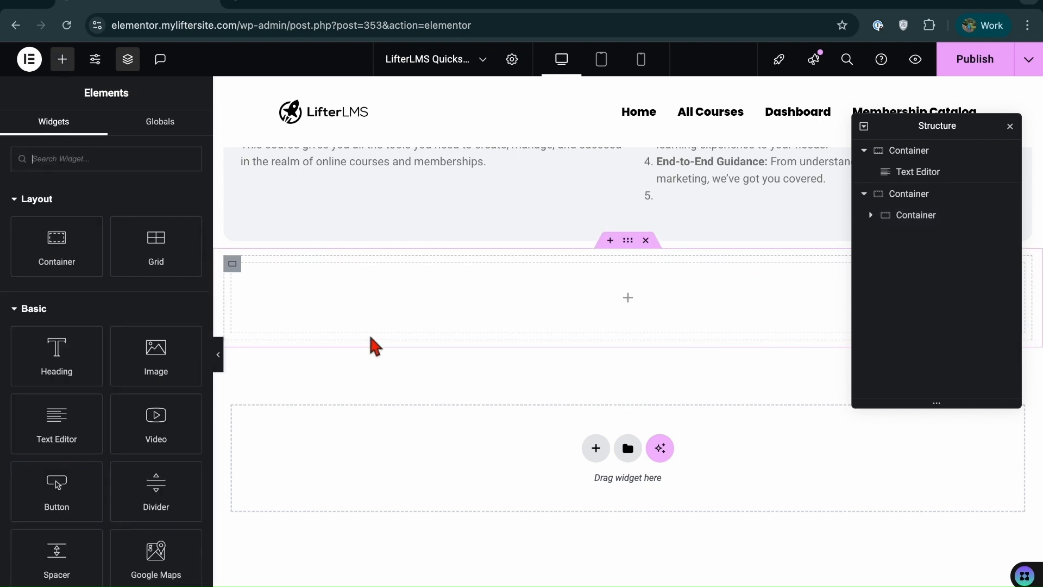
Nest a further container inside the inner container and place a Text Editor widget in it
drag(58, 247, 645, 309)
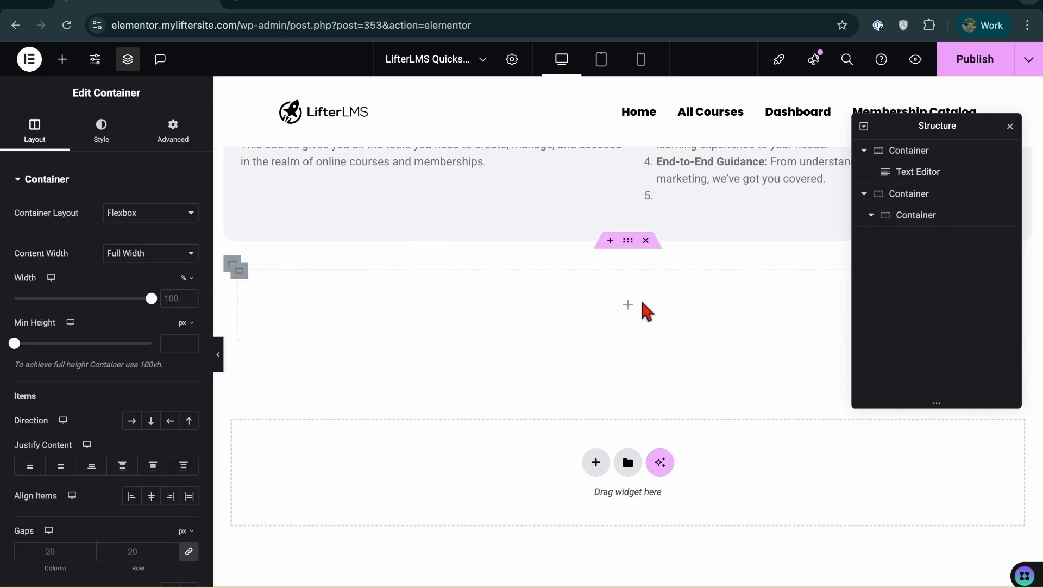
click(62, 59)
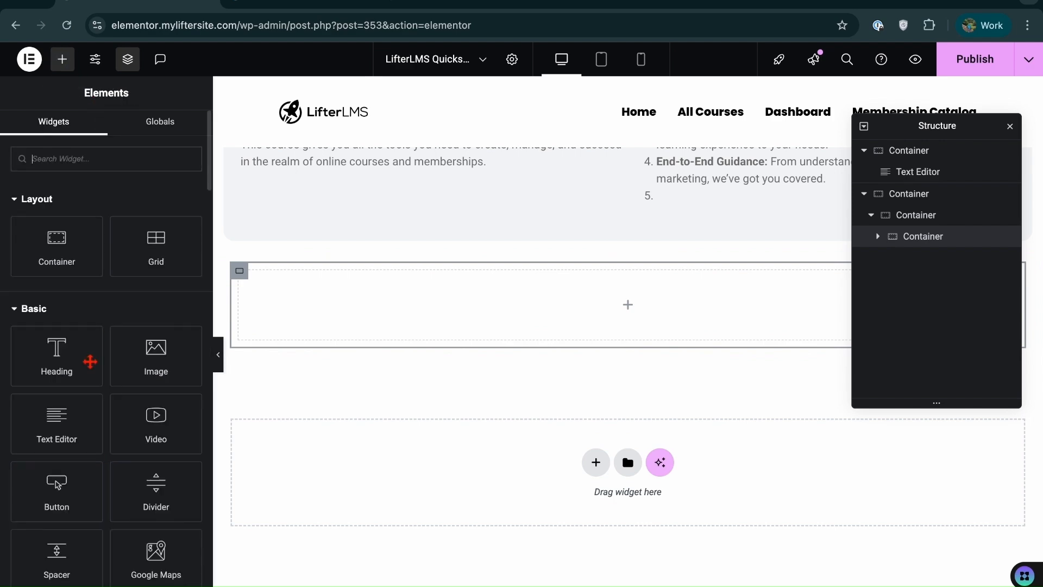
drag(93, 422, 484, 275)
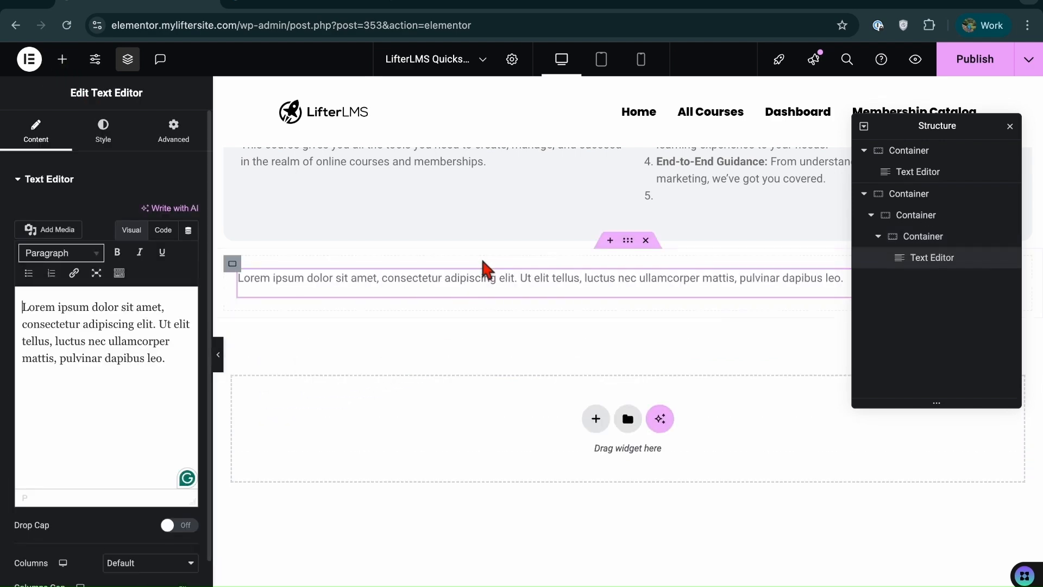
Copy the two introductory paragraphs, from "Welcome to the LifterLMS Quickstart Course!" to "membership platform.", out of the main text block
scroll(483, 266, up, 15)
scroll(486, 269, up, 2)
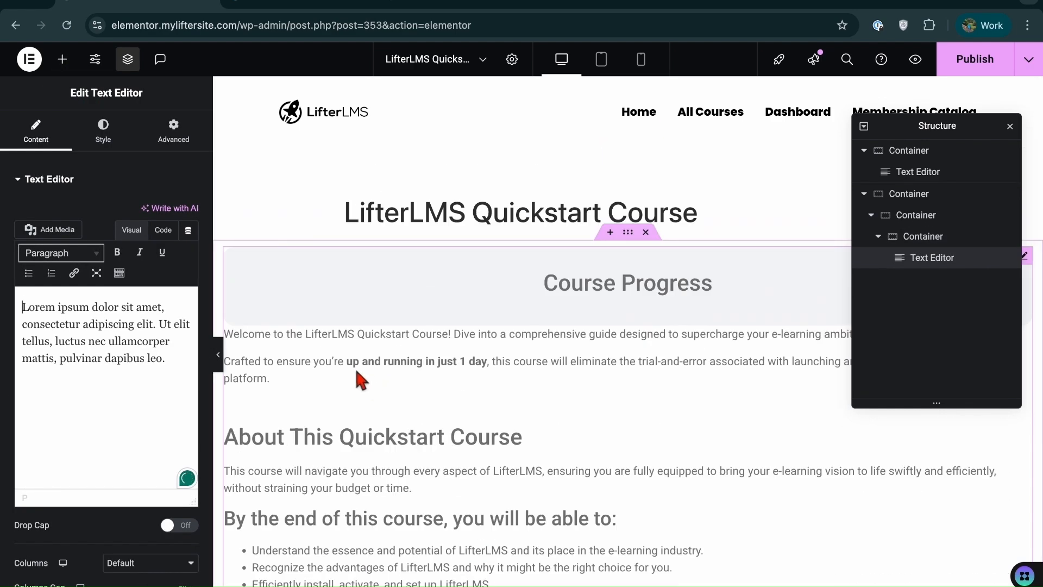
click(267, 347)
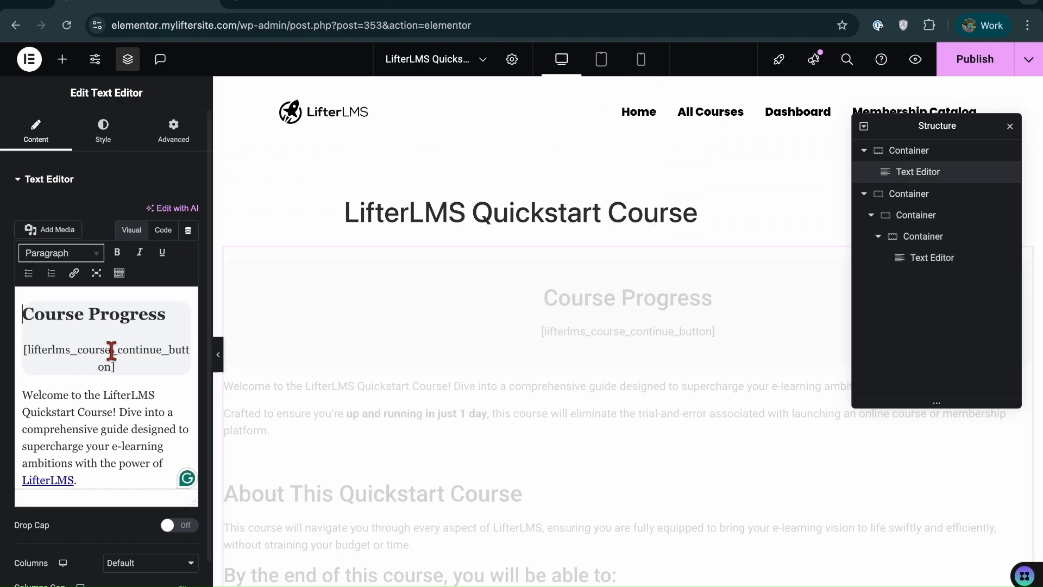
drag(25, 401, 125, 446)
key(ctrl+c)
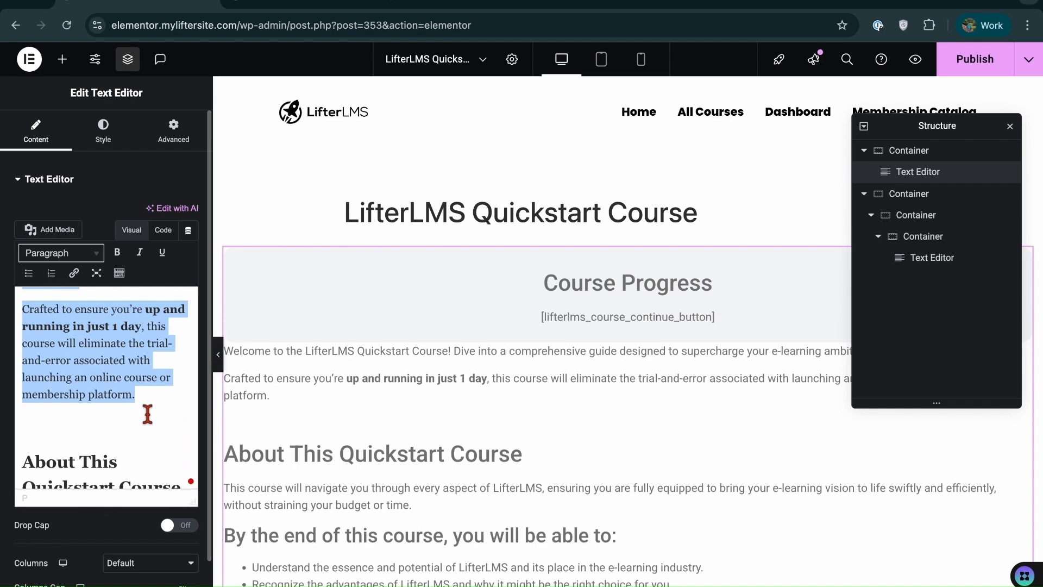
Replace the Lorem ipsum placeholder in the new text block with the copied introductory paragraphs
scroll(294, 492, down, 10)
scroll(291, 493, up, 6)
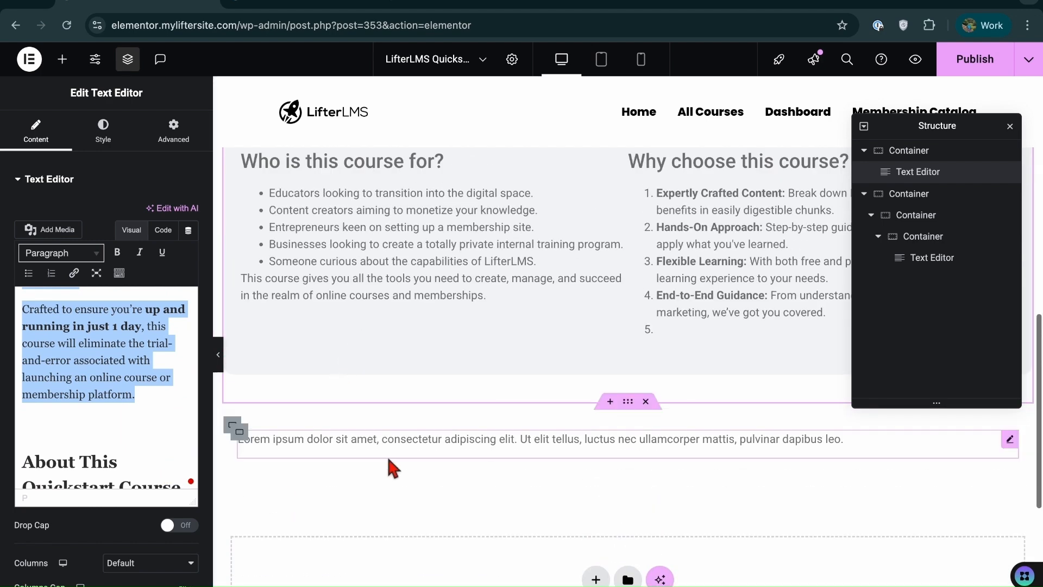
click(386, 442)
triple_click(123, 384)
key(BackSpace)
key(ctrl+v)
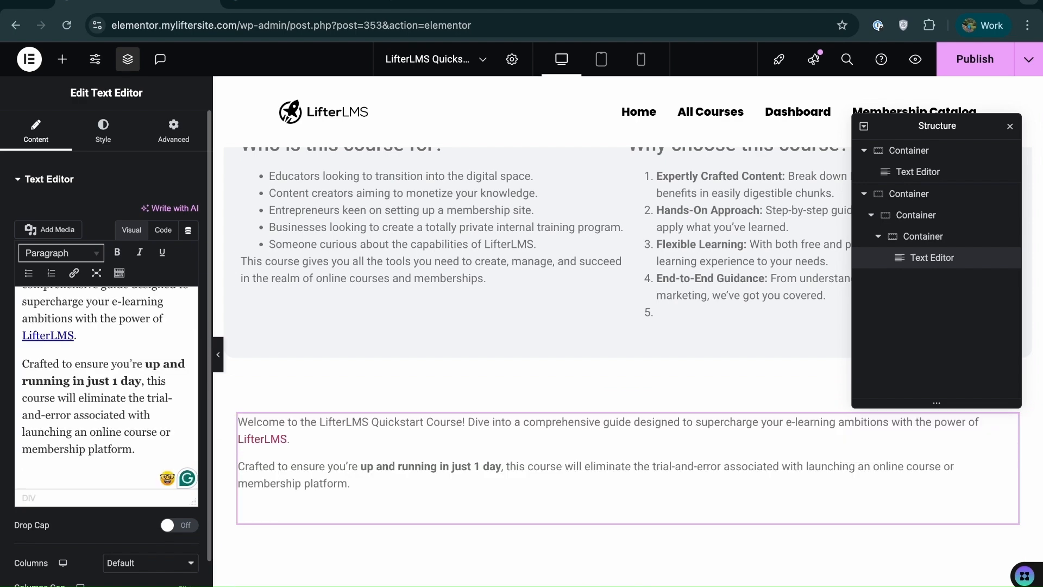
Copy the heading "About This Quickstart Course" from the main text block
scroll(336, 245, up, 15)
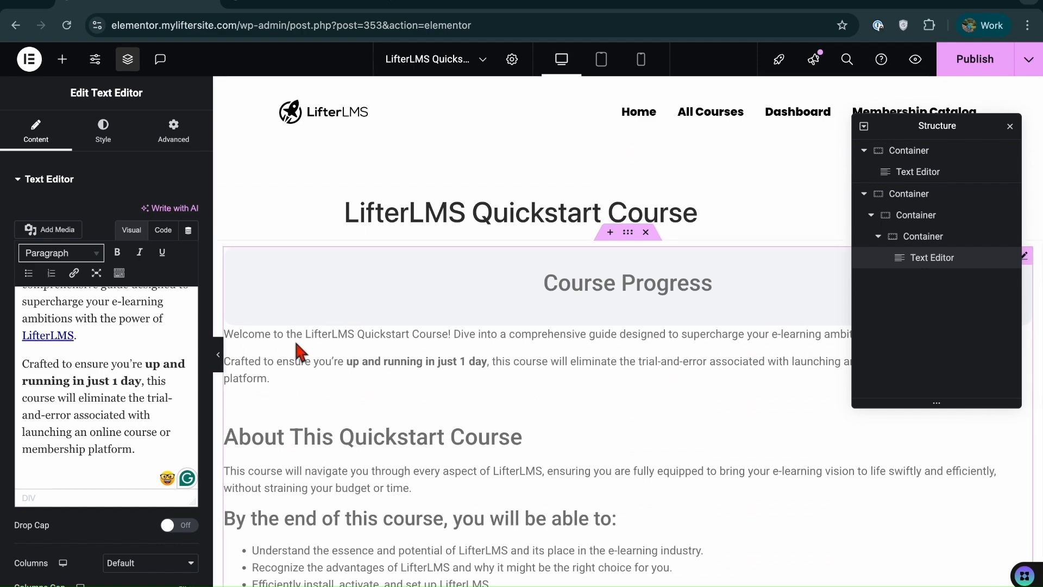
click(323, 414)
scroll(119, 400, down, 4)
scroll(118, 400, down, 2)
scroll(84, 401, up, 5)
scroll(84, 468, down, 1)
scroll(77, 477, down, 1)
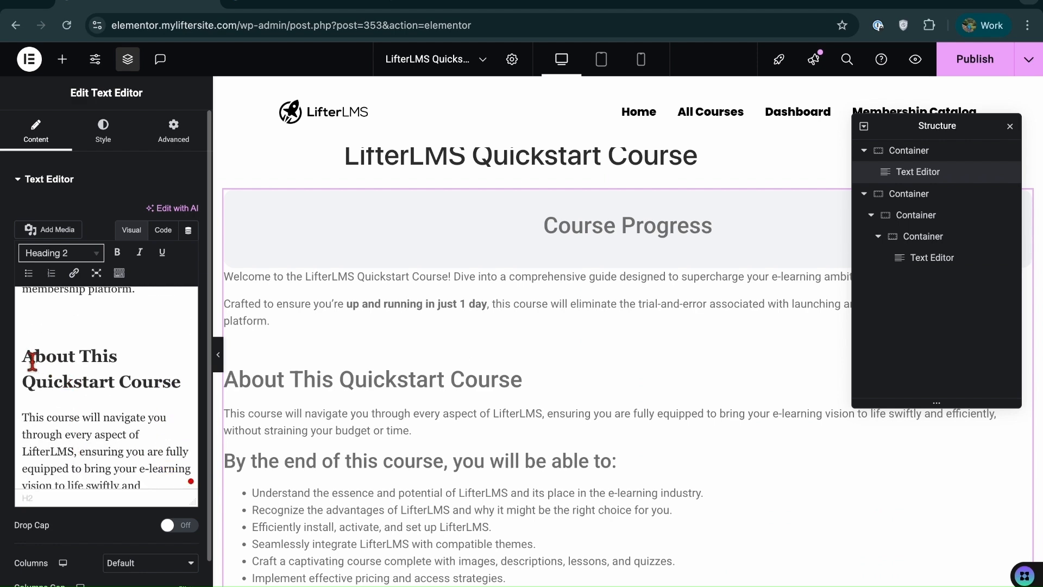
triple_click(51, 372)
key(ctrl+c)
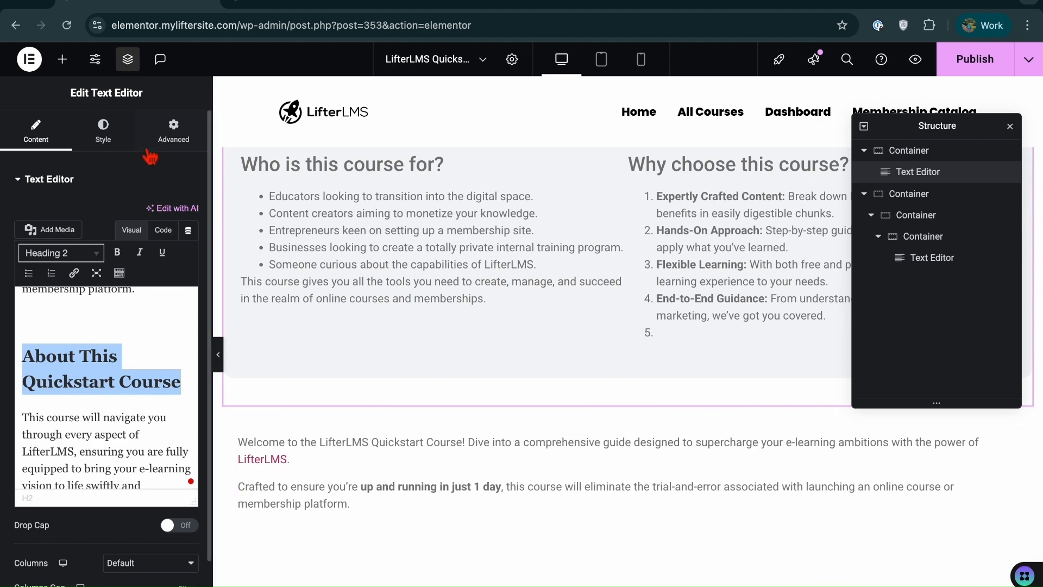
Add a Heading widget above the new text block, title it "About This Quickstart Course" and set its HTML tag to H5
click(62, 58)
drag(56, 366, 370, 473)
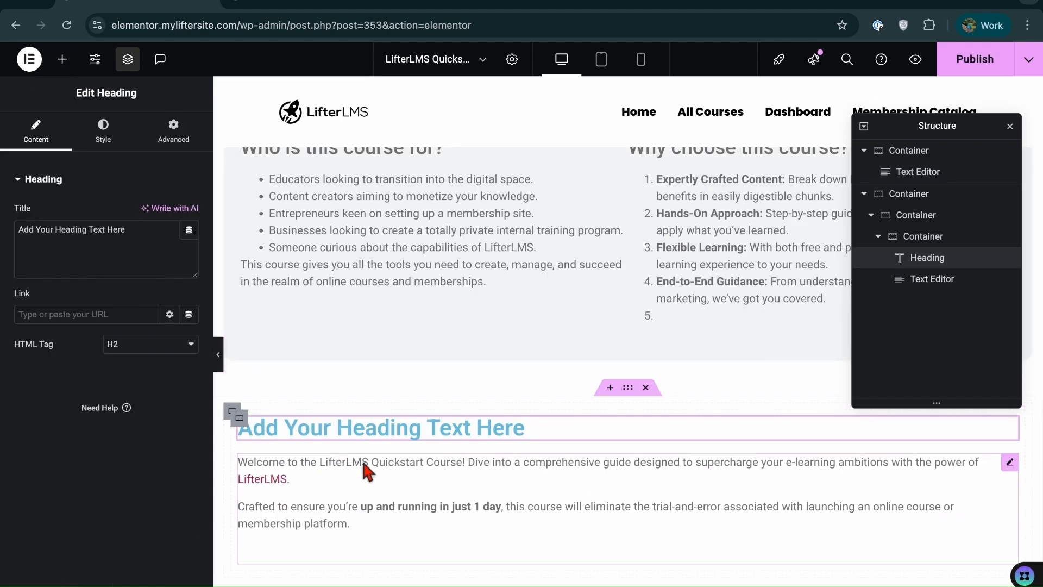
key(BackSpace)
key(ctrl+v)
click(139, 350)
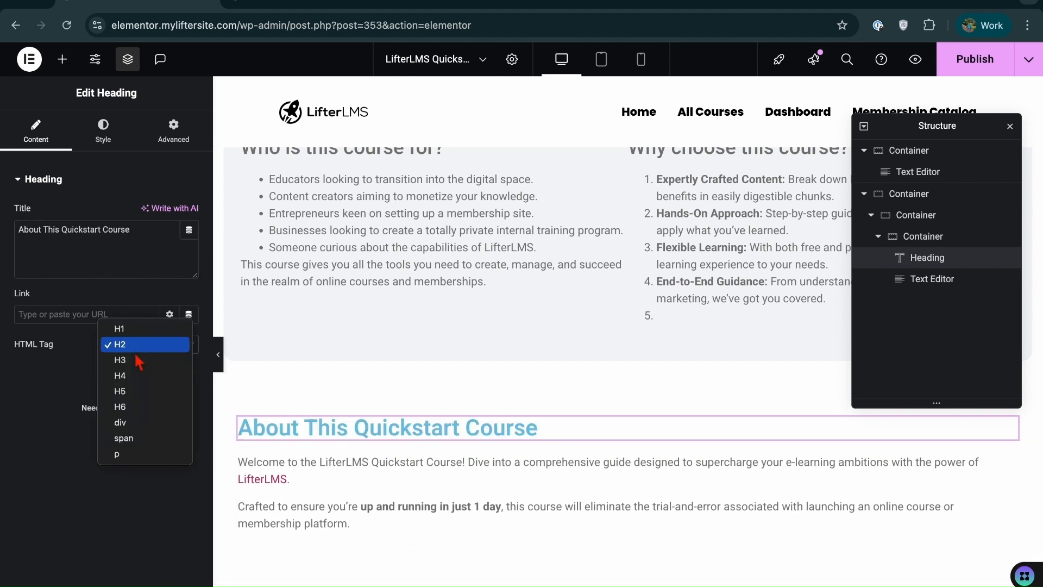
click(140, 393)
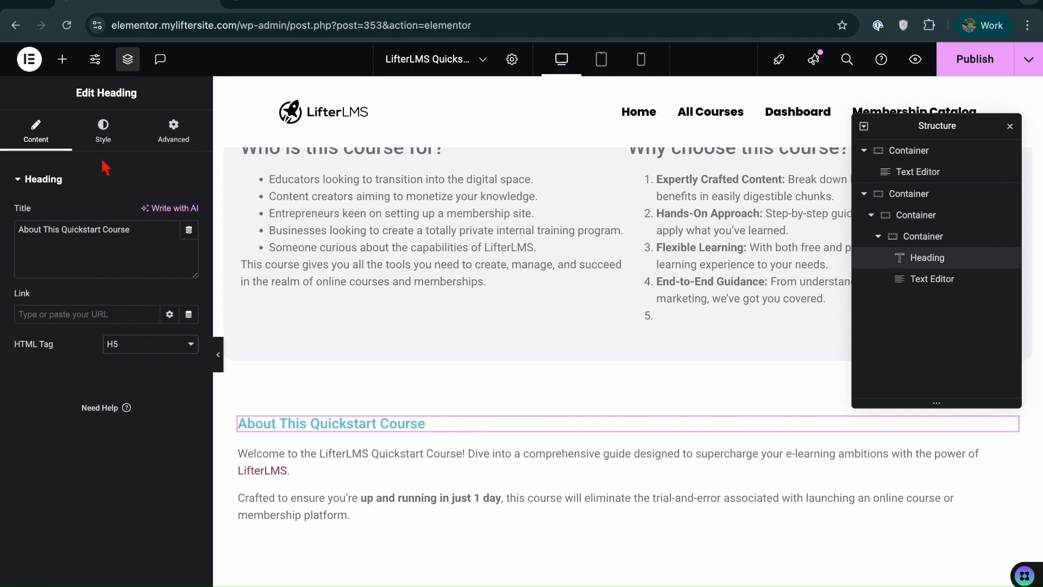
Set the text color of the "About This Quickstart Course" heading to black
click(106, 143)
click(189, 413)
drag(261, 328, 280, 342)
click(52, 268)
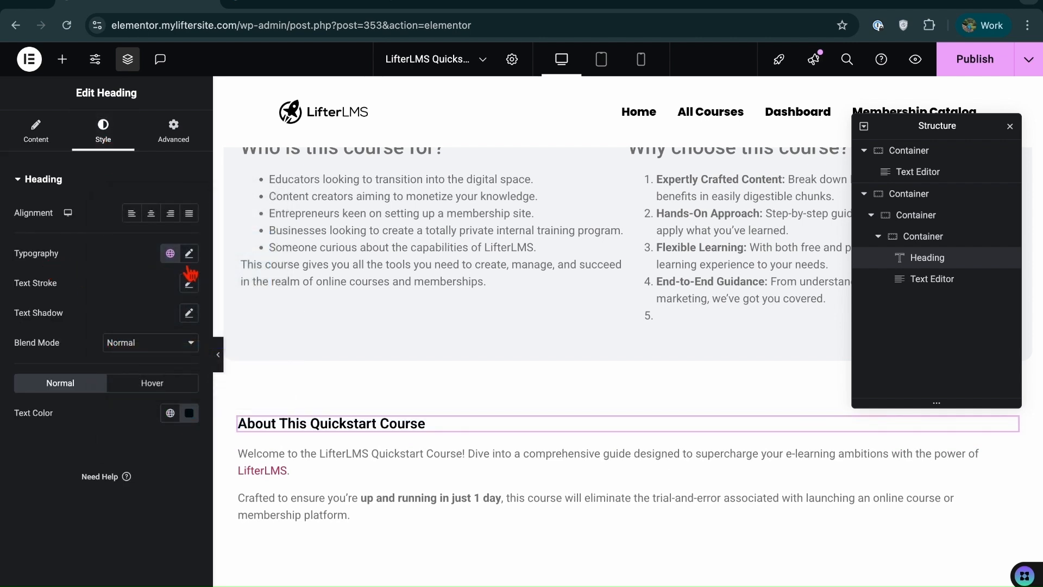
Set the font weight of the "About This Quickstart Course" heading to 800 (Extra Bold)
click(189, 253)
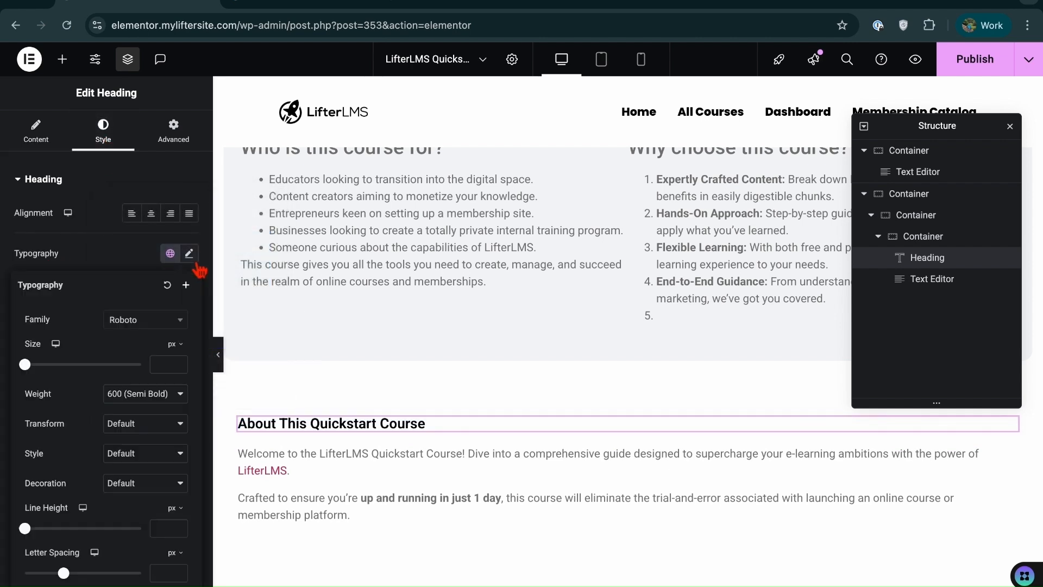
click(170, 400)
click(163, 429)
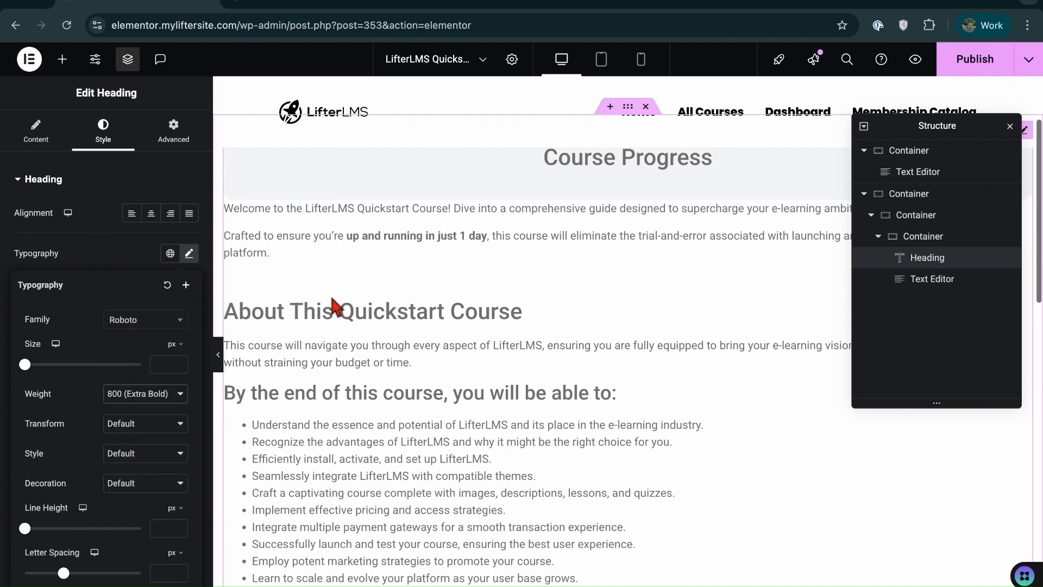
Copy the paragraph beginning "This course will navigate you" from the main text block
click(333, 300)
scroll(105, 373, down, 5)
scroll(104, 375, down, 1)
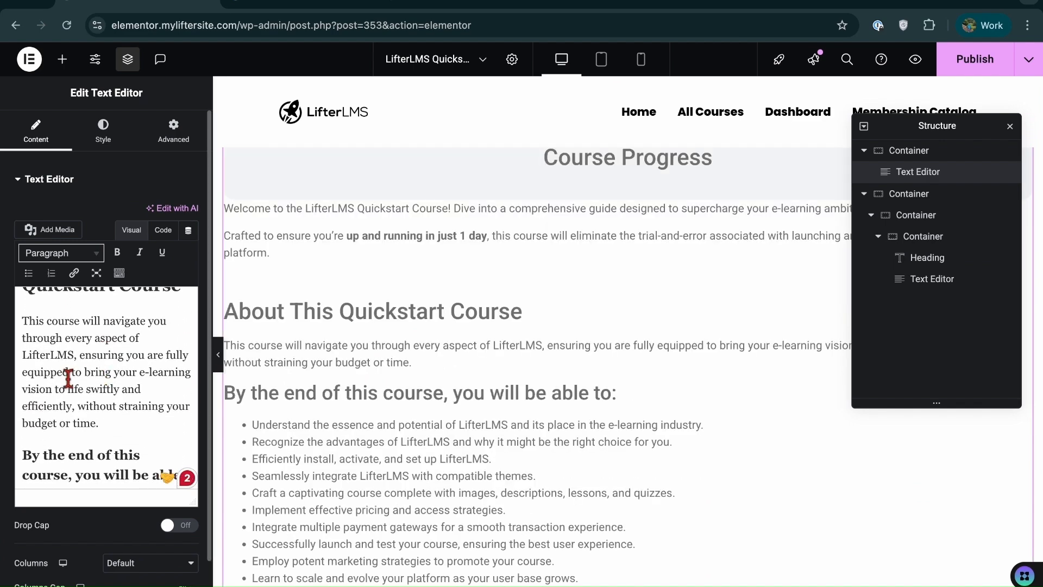
triple_click(68, 378)
key(super+c)
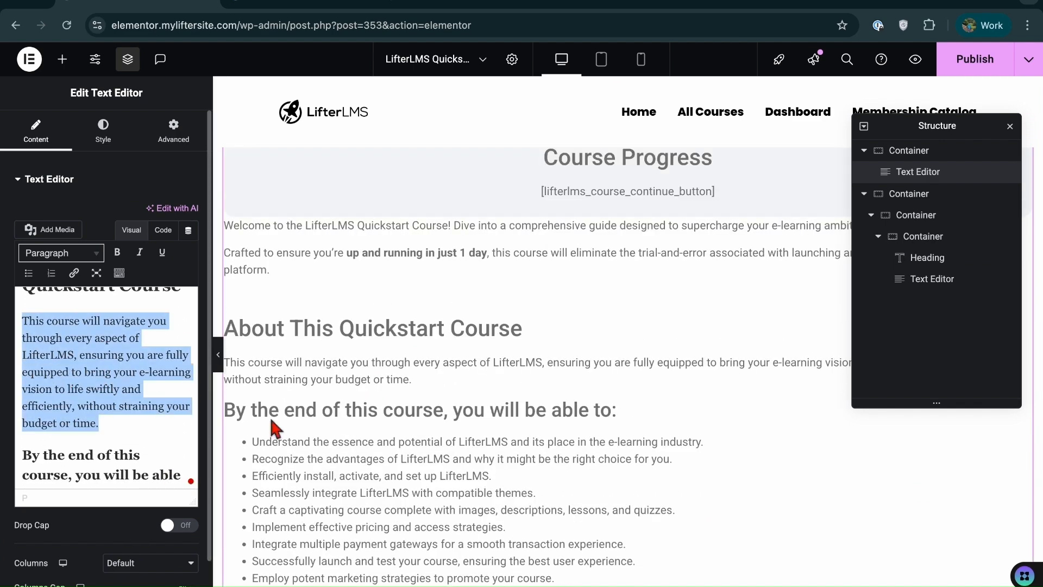
Add a Text Editor widget below the introductory text block and replace its Lorem ipsum placeholder with the copied paragraph
scroll(272, 413, down, 10)
click(359, 450)
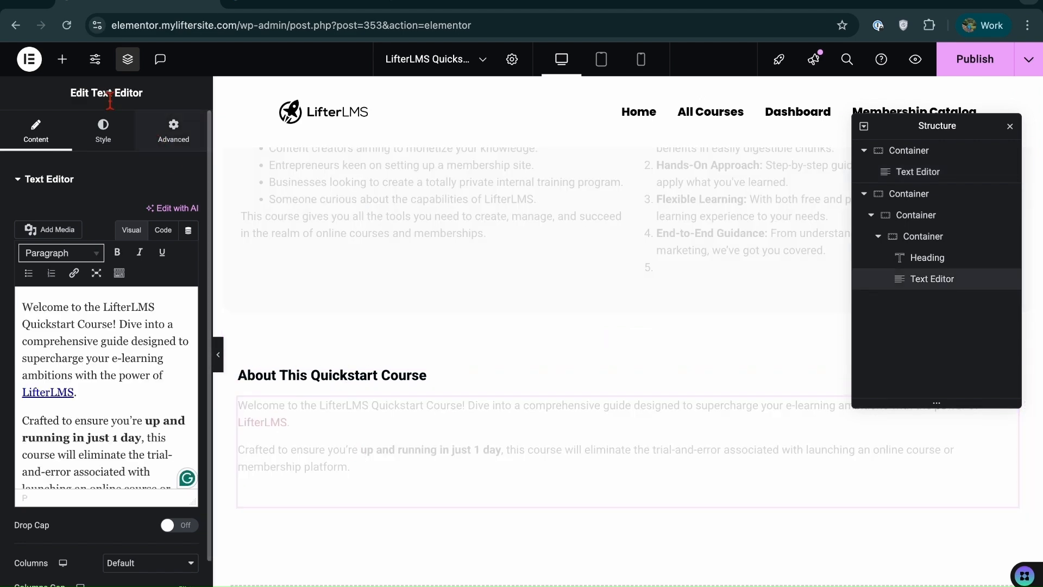
click(63, 59)
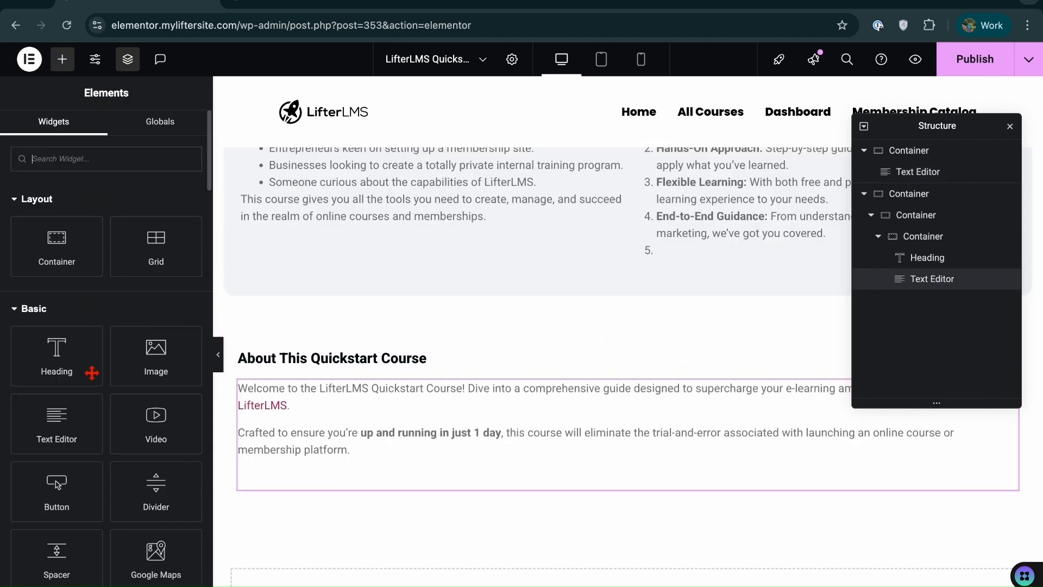
click(75, 440)
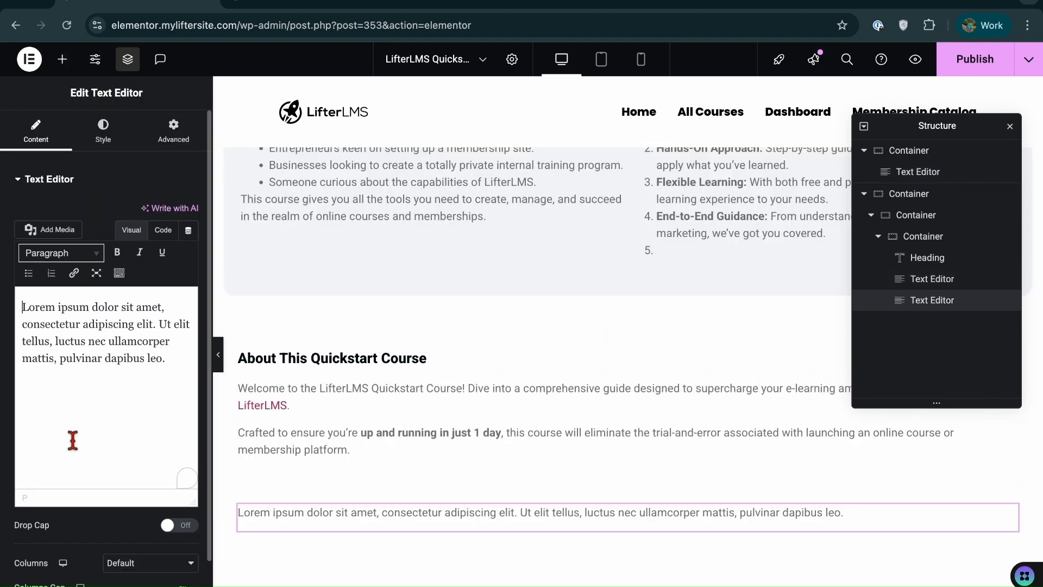
click(326, 511)
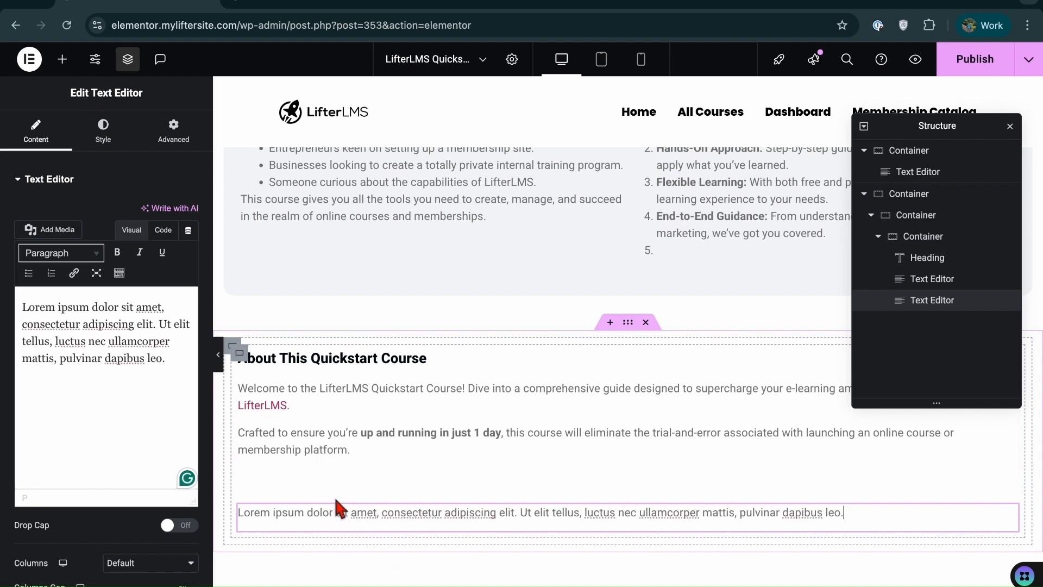
triple_click(170, 369)
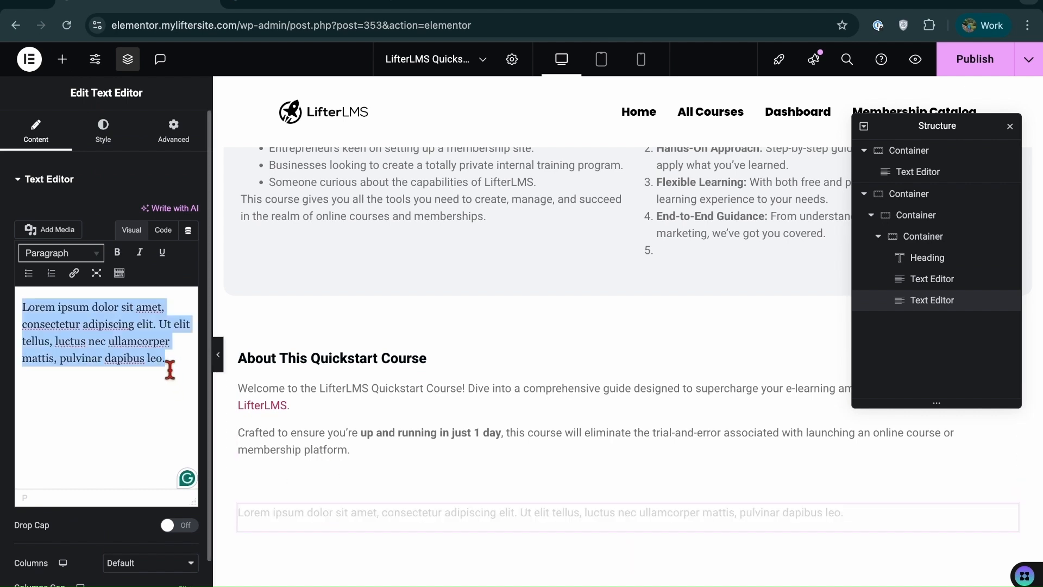
key(BackSpace)
key(ctrl+v)
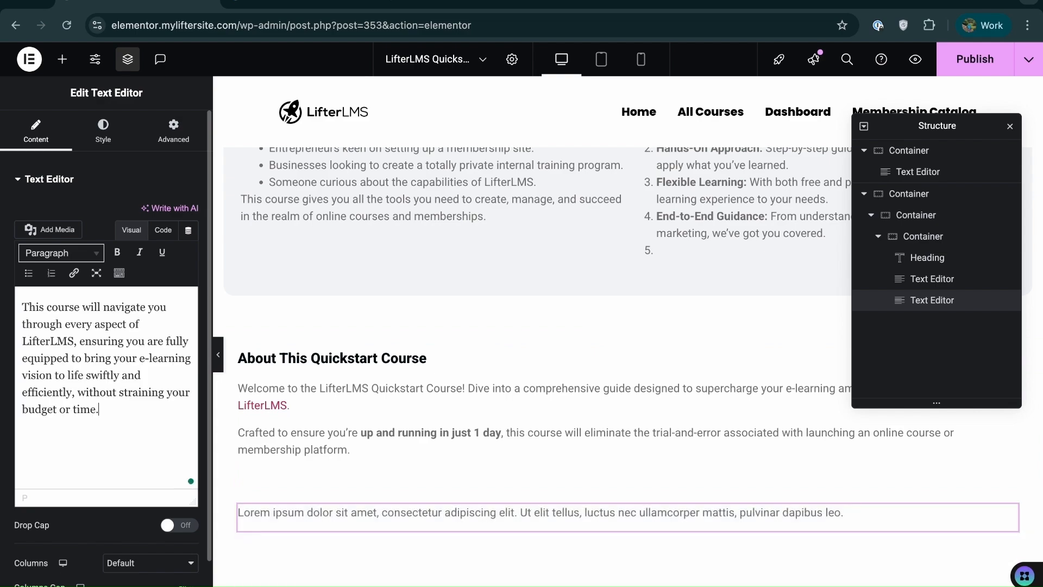
Move the "About This Quickstart Course" heading between the introductory text block and the paragraph beginning "This course will navigate you"
scroll(434, 371, up, 10)
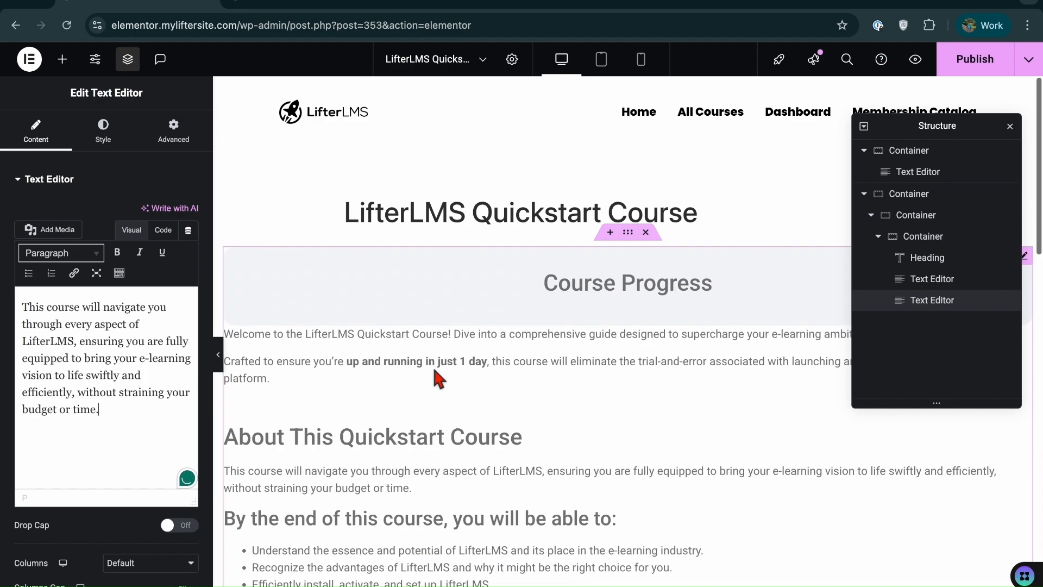
scroll(369, 442, down, 15)
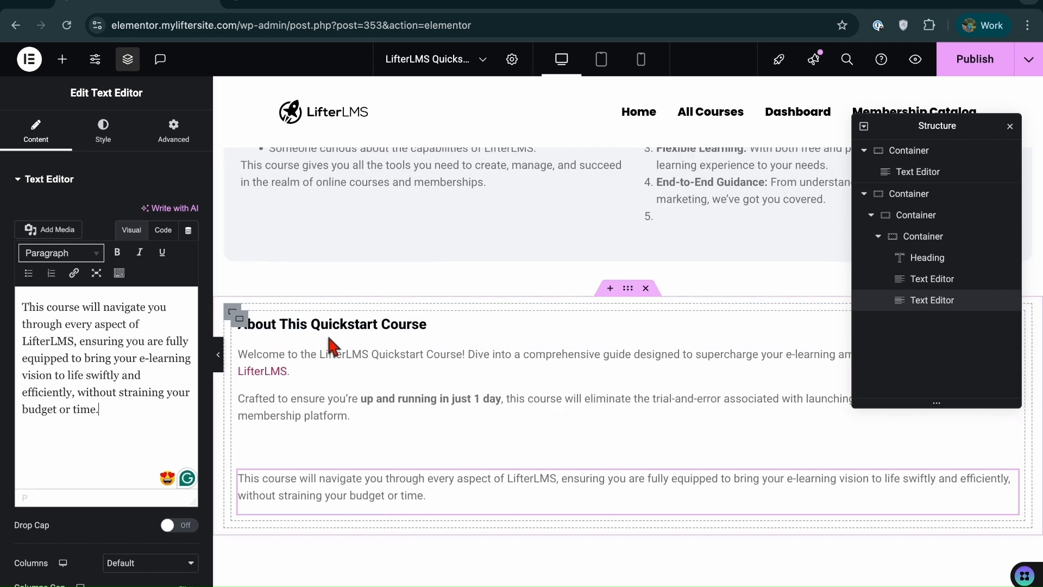
drag(333, 325, 342, 461)
drag(337, 508, 285, 415)
scroll(338, 481, down, 1)
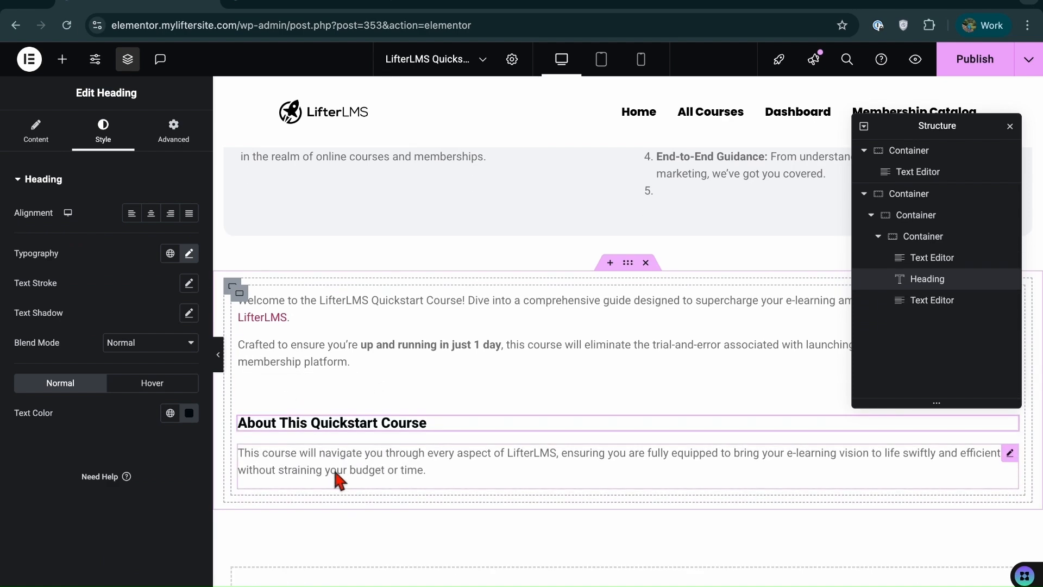
Copy the heading "Who is this course for?" from the main text block
scroll(373, 375, up, 10)
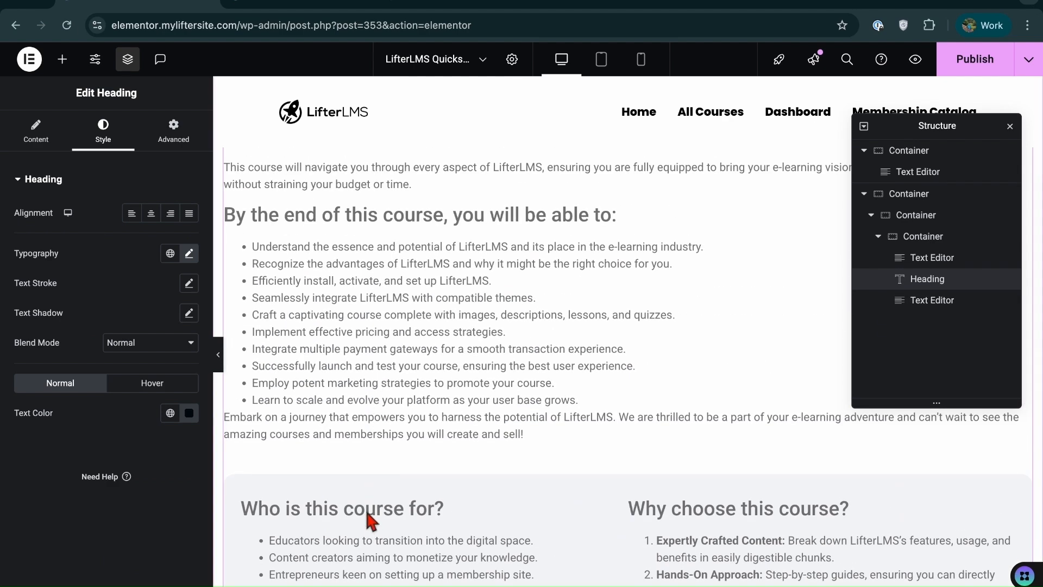
click(366, 514)
scroll(143, 445, down, 15)
scroll(142, 443, down, 5)
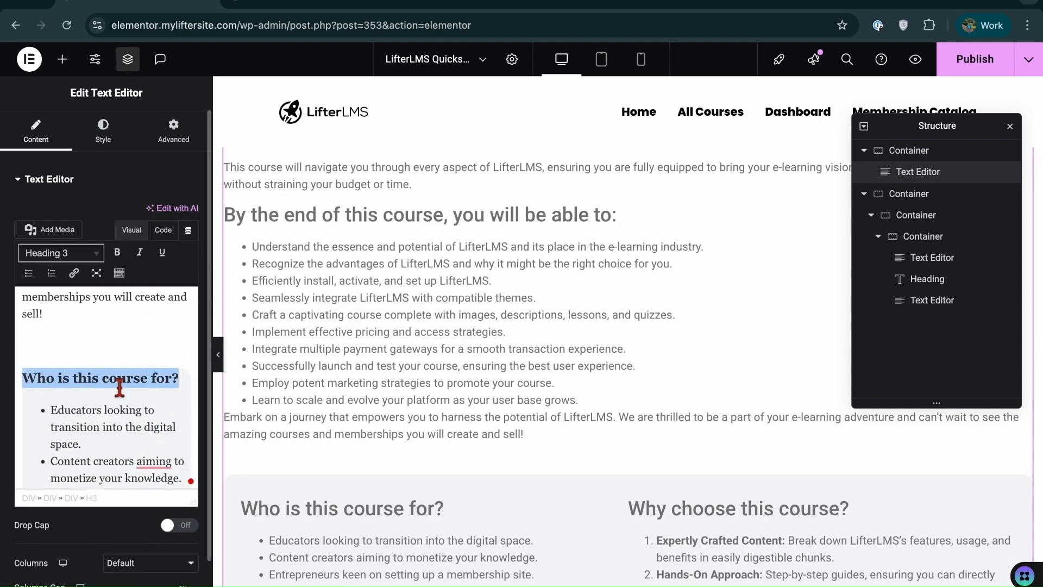
Add a Heading widget below the last paragraph, title it "Who is this course for?" and match its HTML tag to the heading above
scroll(380, 464, down, 12)
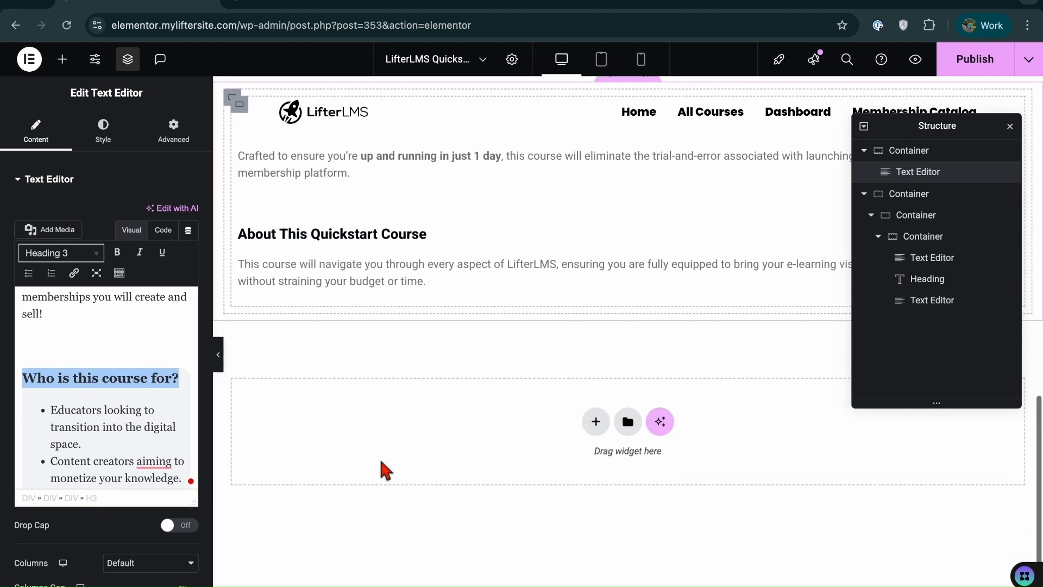
click(63, 58)
drag(64, 350, 362, 282)
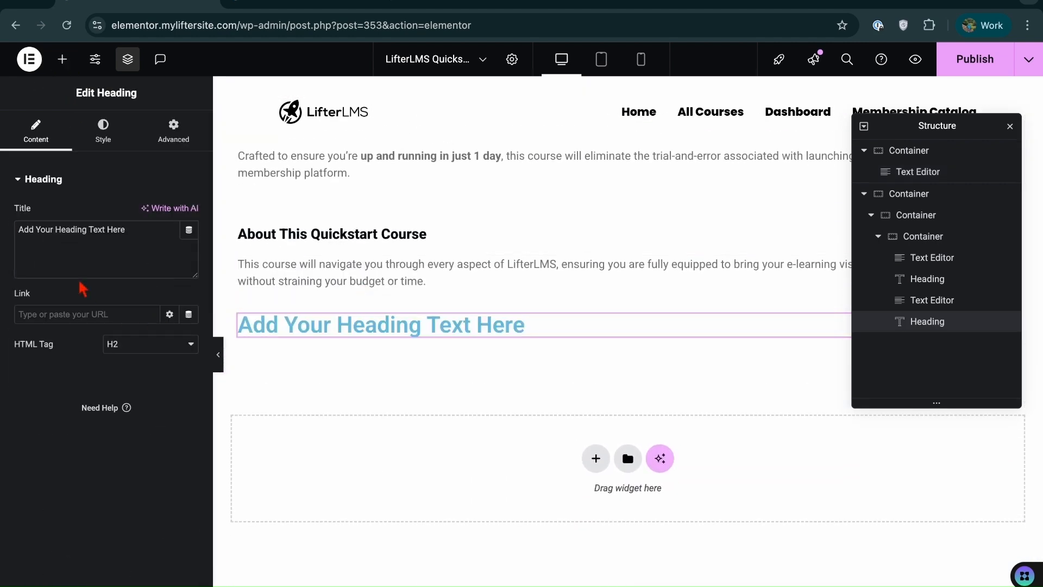
key(ctrl+v)
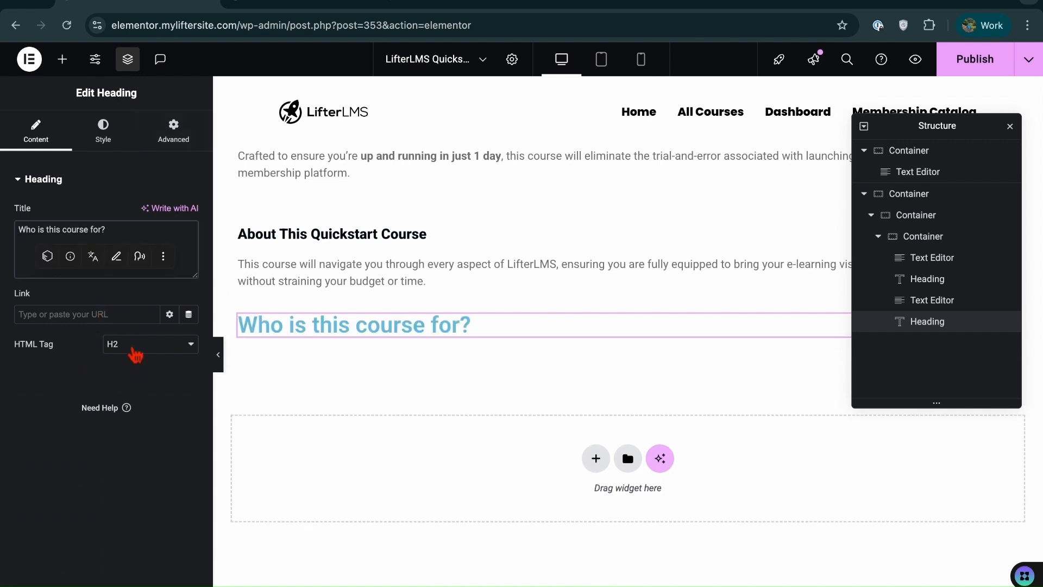
click(132, 347)
click(132, 359)
Set the "Who is this course for?" heading's text color to #01080B and its font weight to 800 (Extra Bold)
click(117, 139)
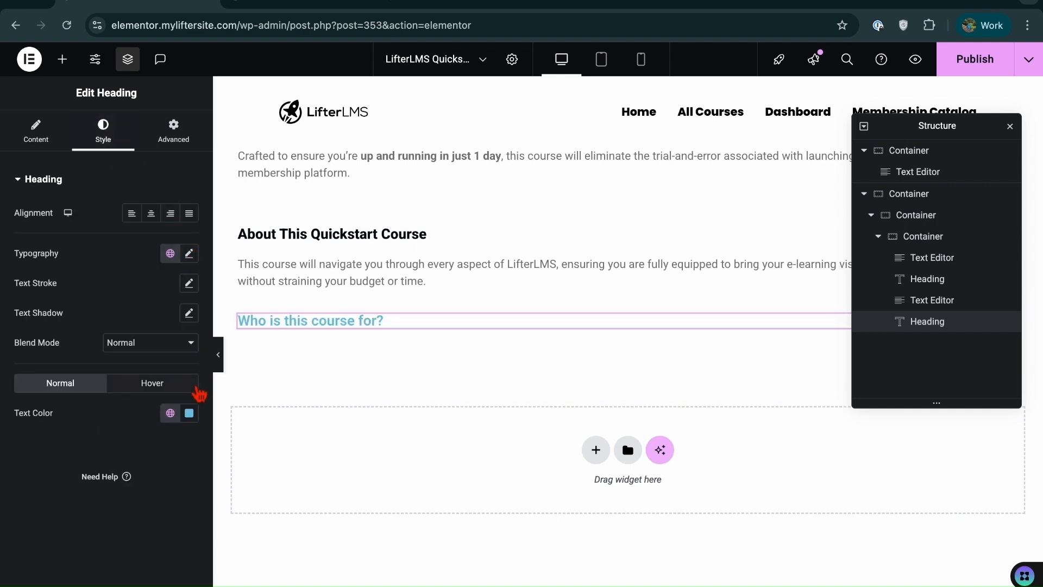
click(197, 417)
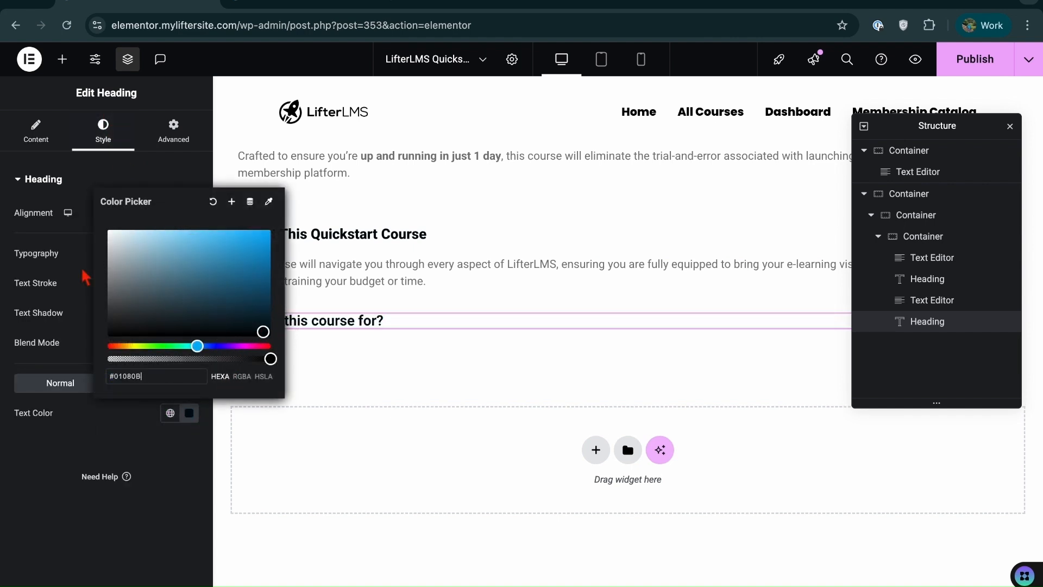
click(41, 262)
click(190, 254)
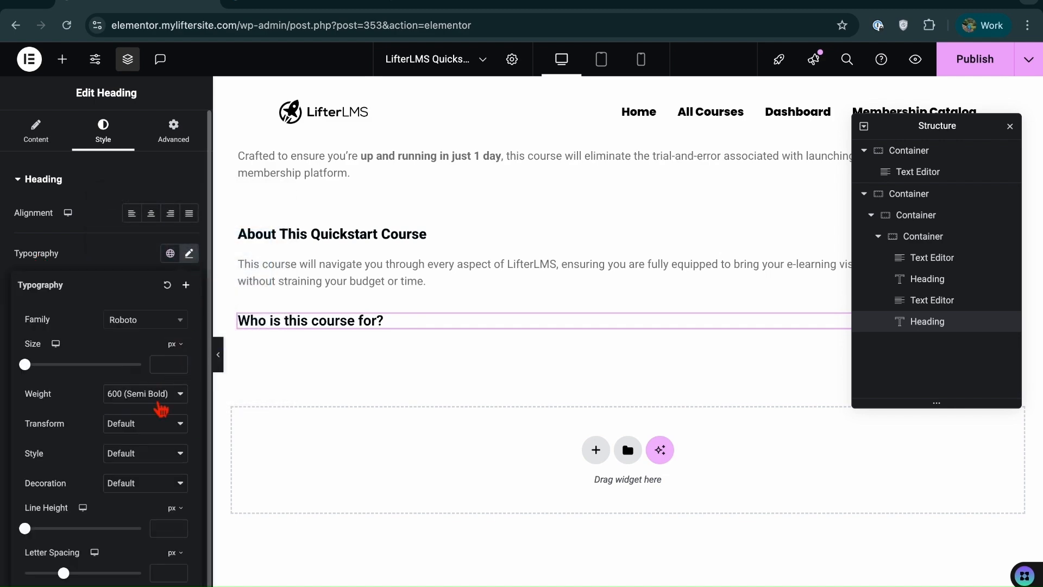
click(161, 395)
click(166, 426)
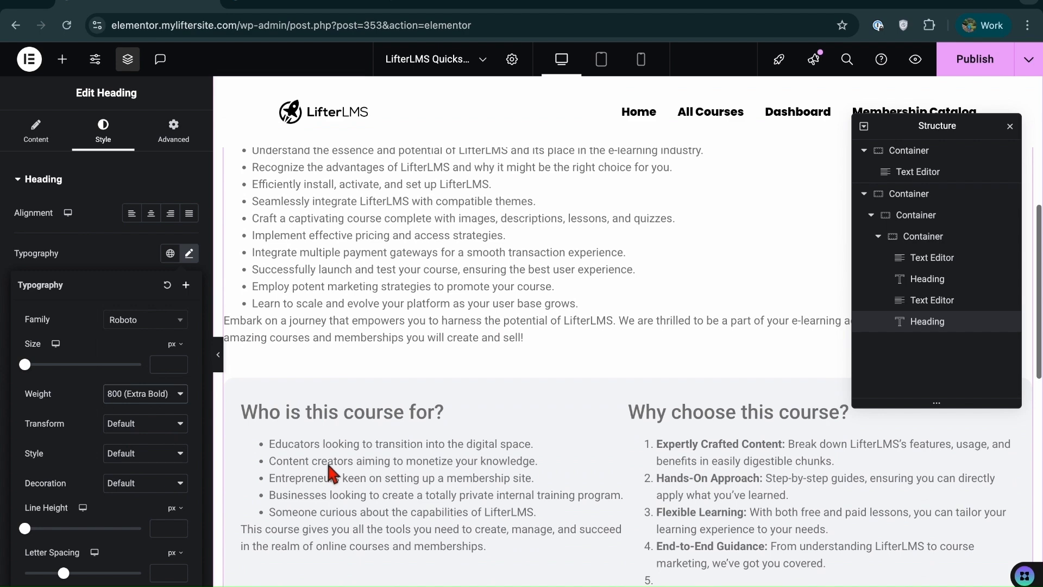
Copy the bullet points under "Who is this course for?" from the main text block
click(328, 466)
drag(98, 380, 183, 375)
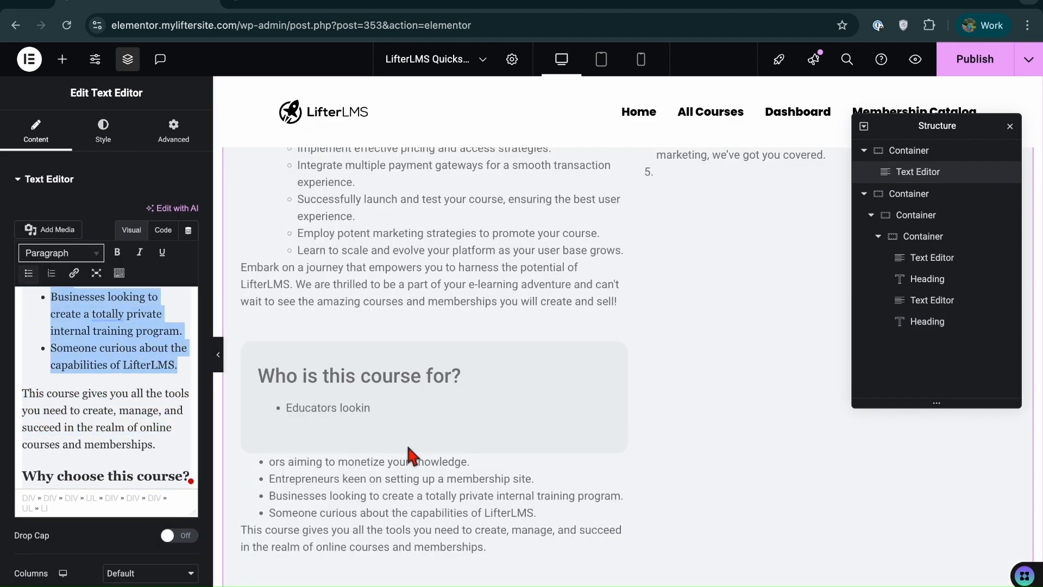
Add a container below the new "Who is this course for?" heading and place an Icon List widget inside it
scroll(408, 449, down, 10)
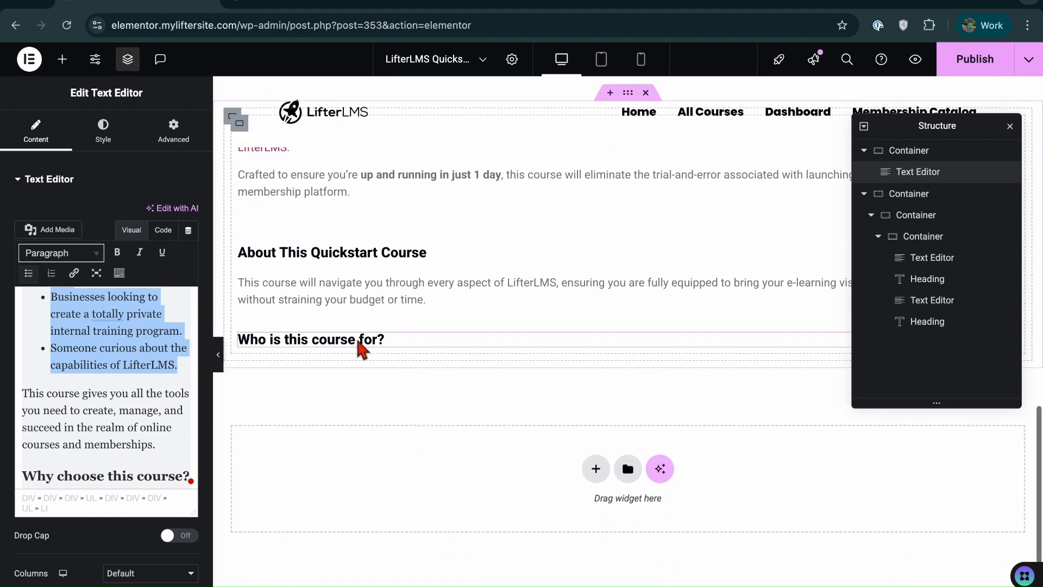
click(361, 342)
click(64, 61)
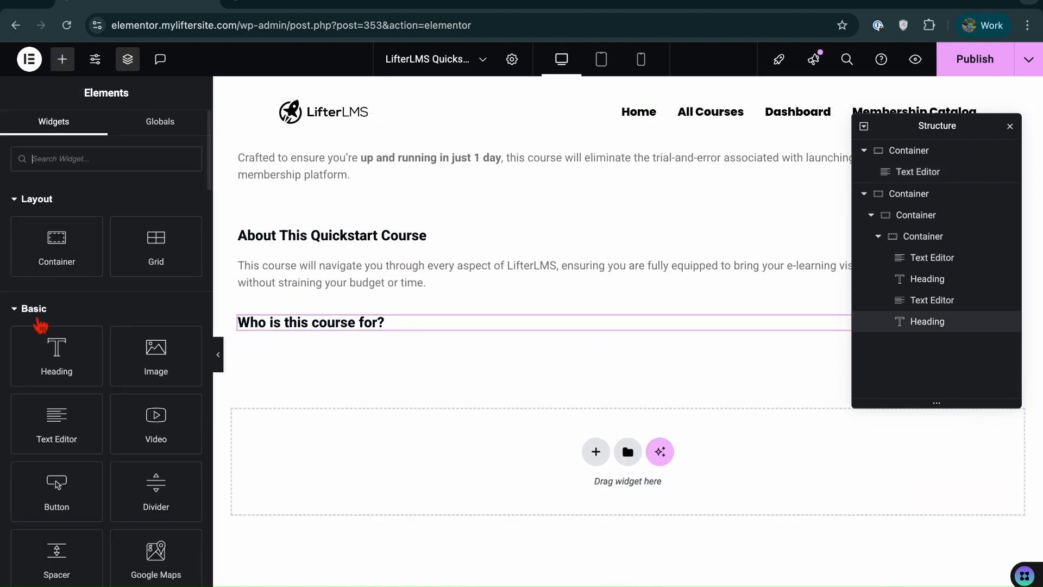
drag(45, 255, 322, 339)
click(68, 62)
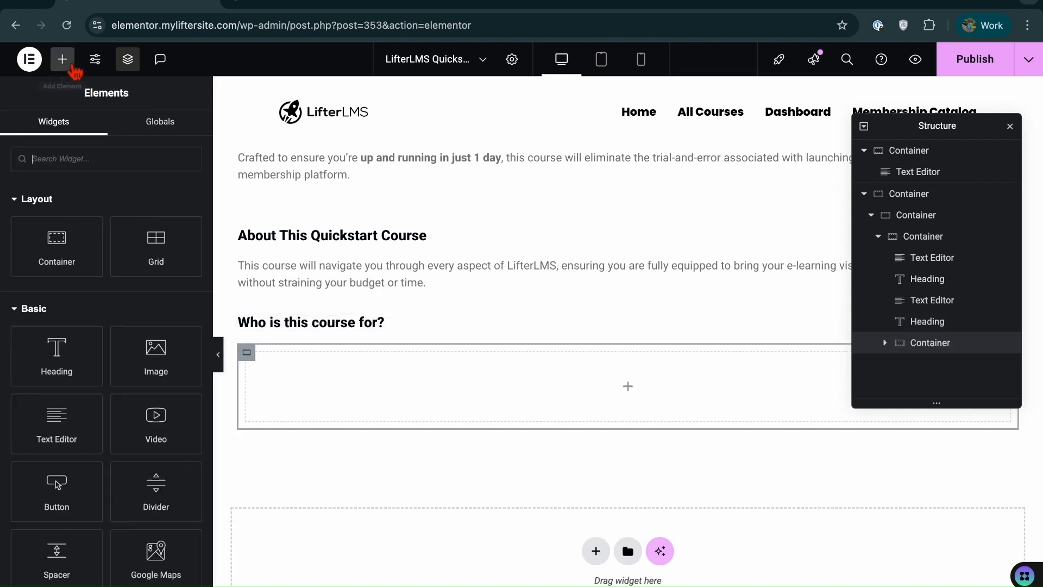
text(list)
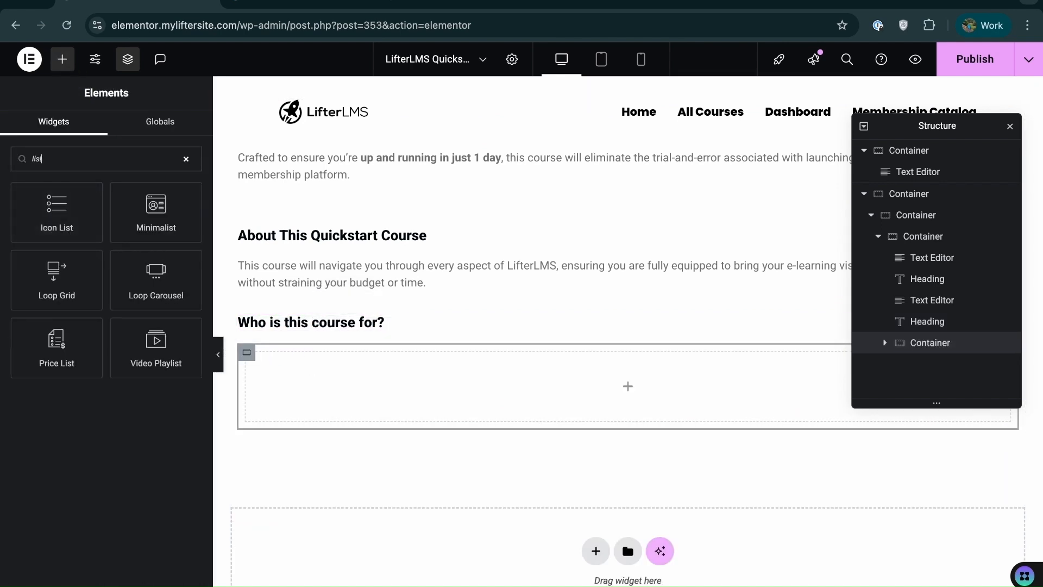
drag(57, 223, 401, 382)
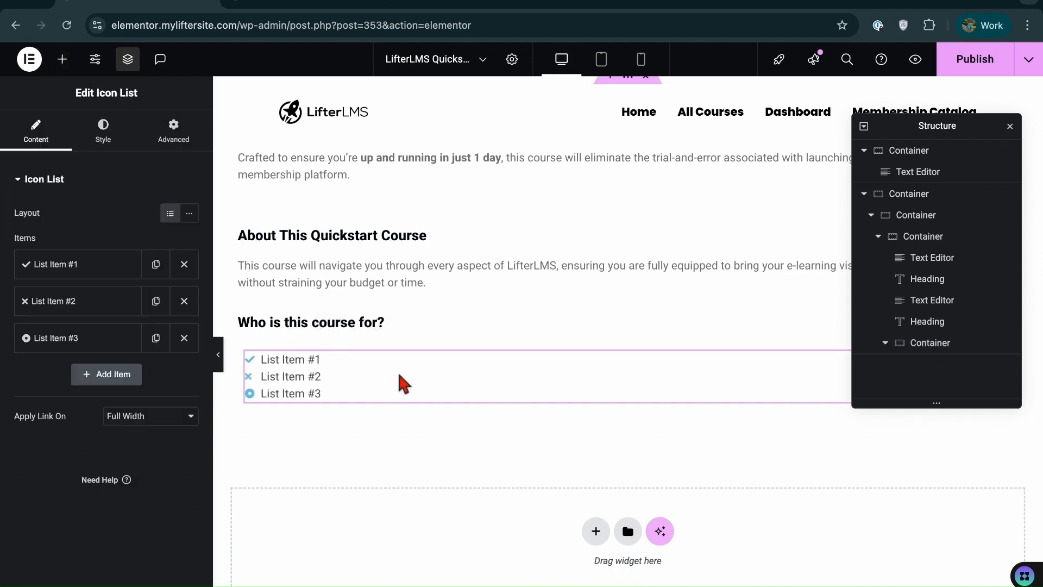
Fill the three Icon List items with the copied bullet text, starting them with "Educators", "Entrepreneurs" and "Someone curious"
click(75, 277)
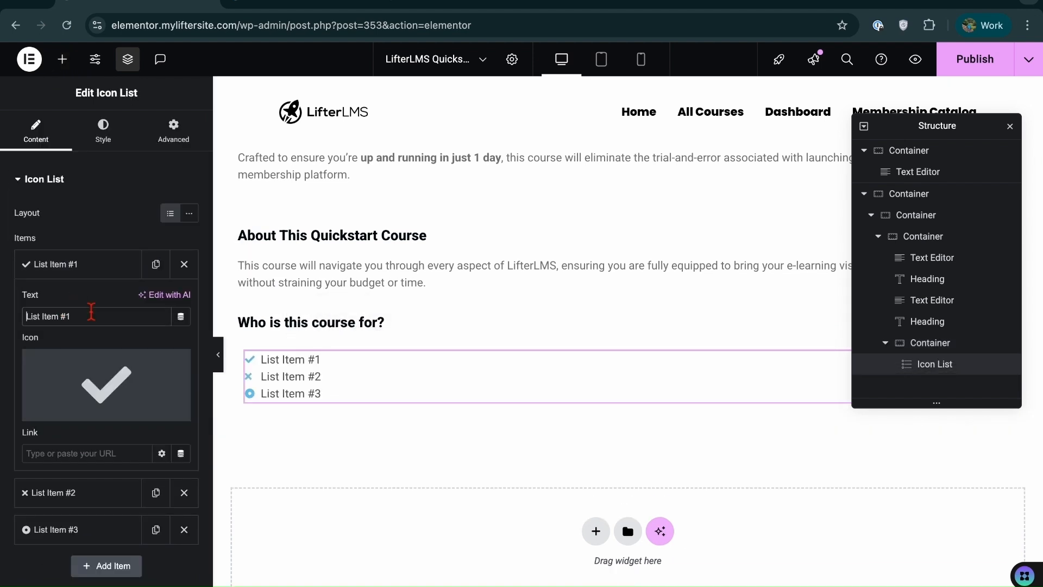
key(ctrl+v)
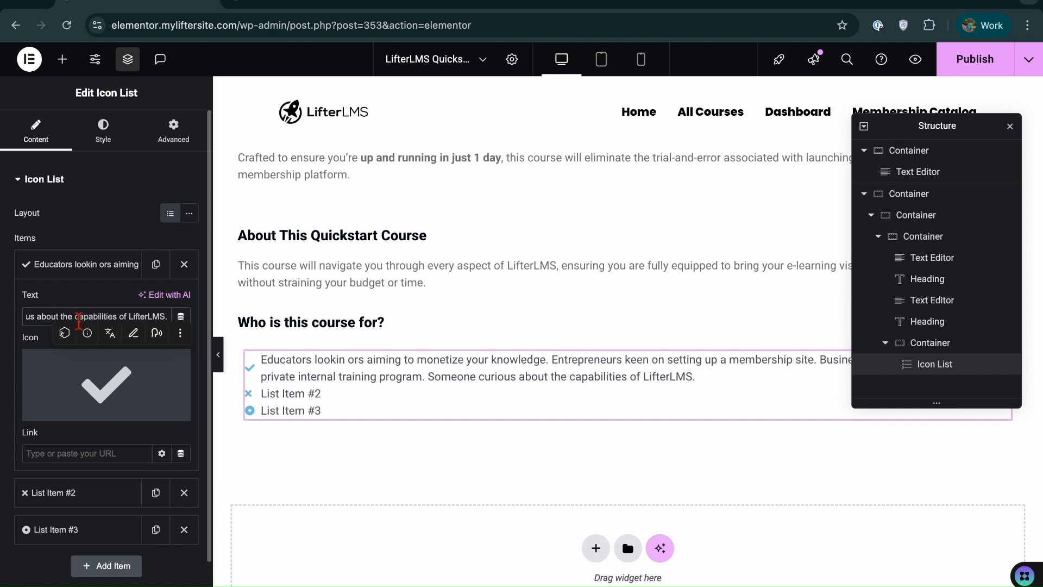
scroll(84, 333, left, 5)
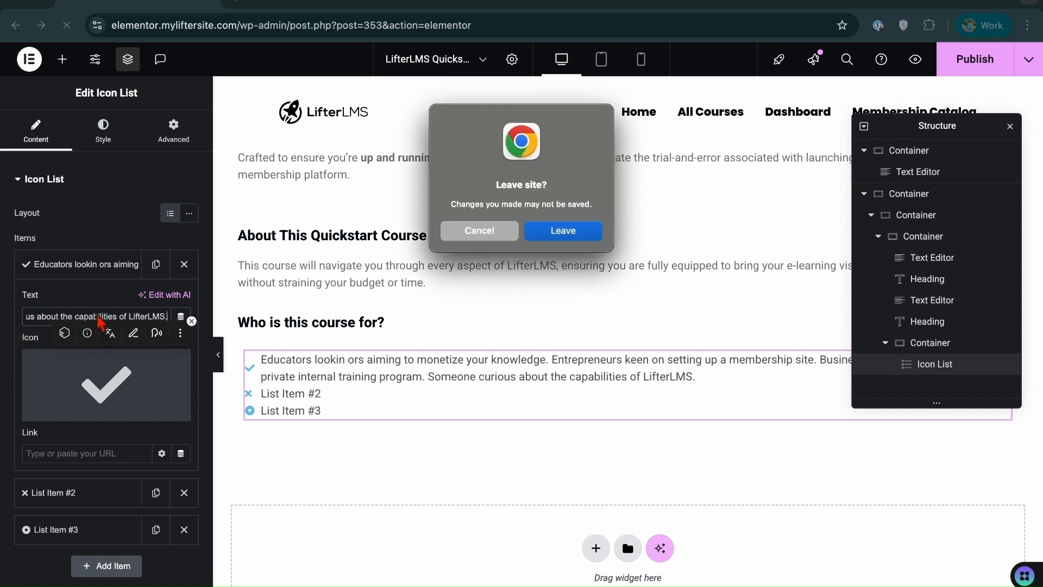
click(479, 232)
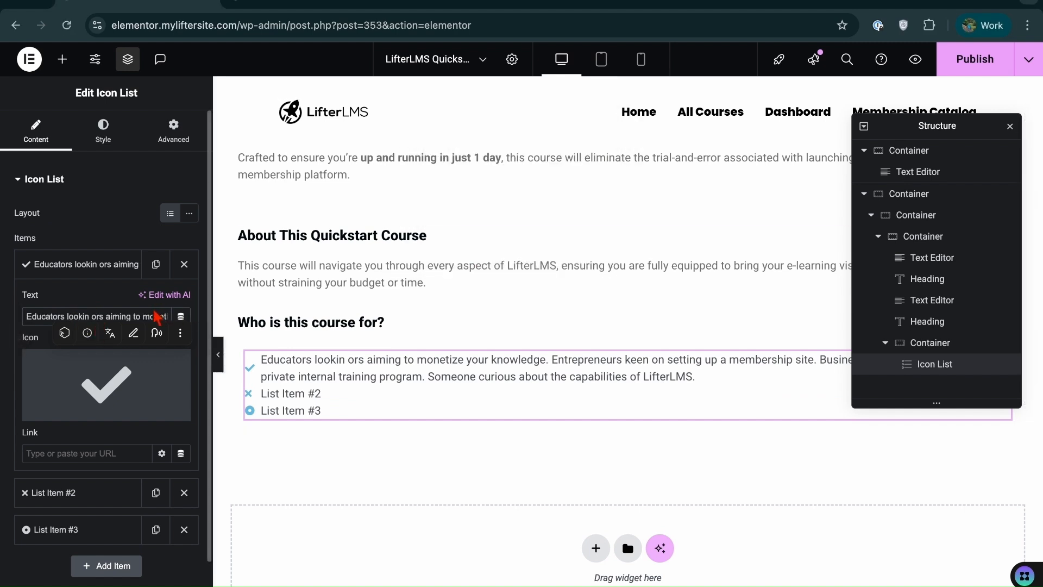
scroll(160, 321, down, 1)
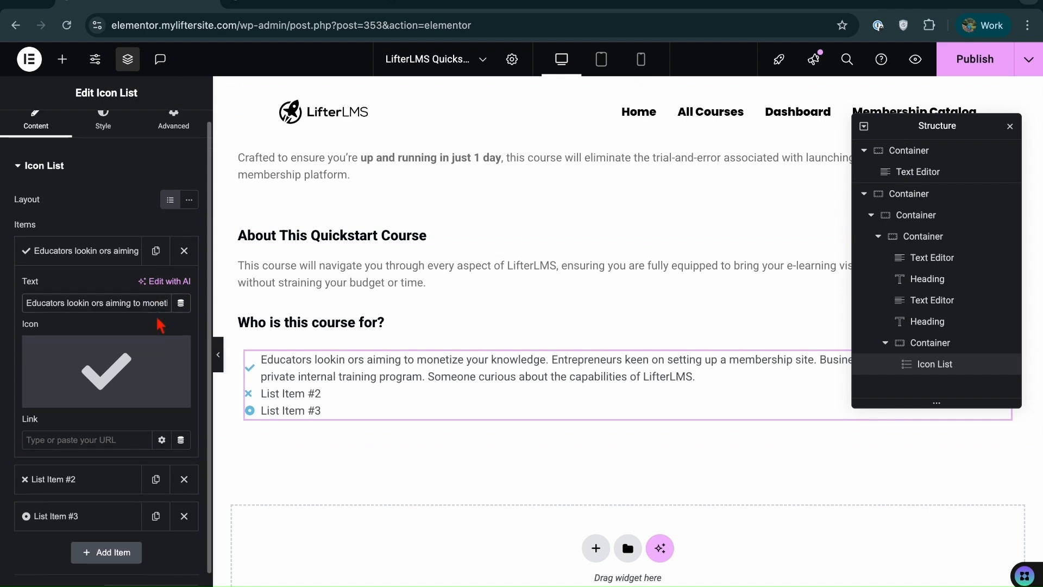
key(End)
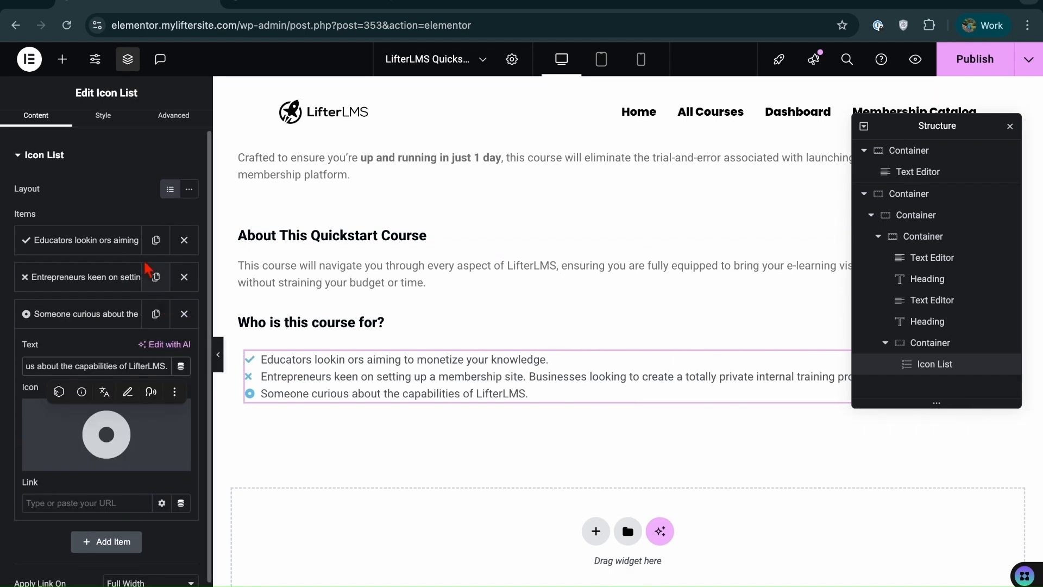
Set the spacing between the Icon List items to 9 px
click(106, 126)
drag(22, 242, 49, 245)
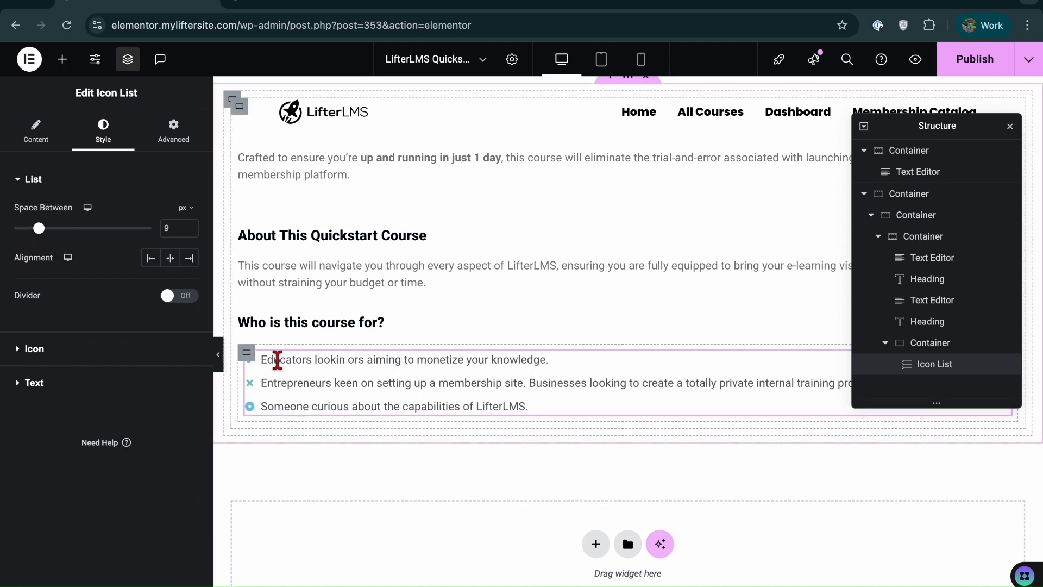
Duplicate the Icon List under "Who is this course for?" and arrange the two lists side by side in a row
right_click(278, 362)
click(306, 340)
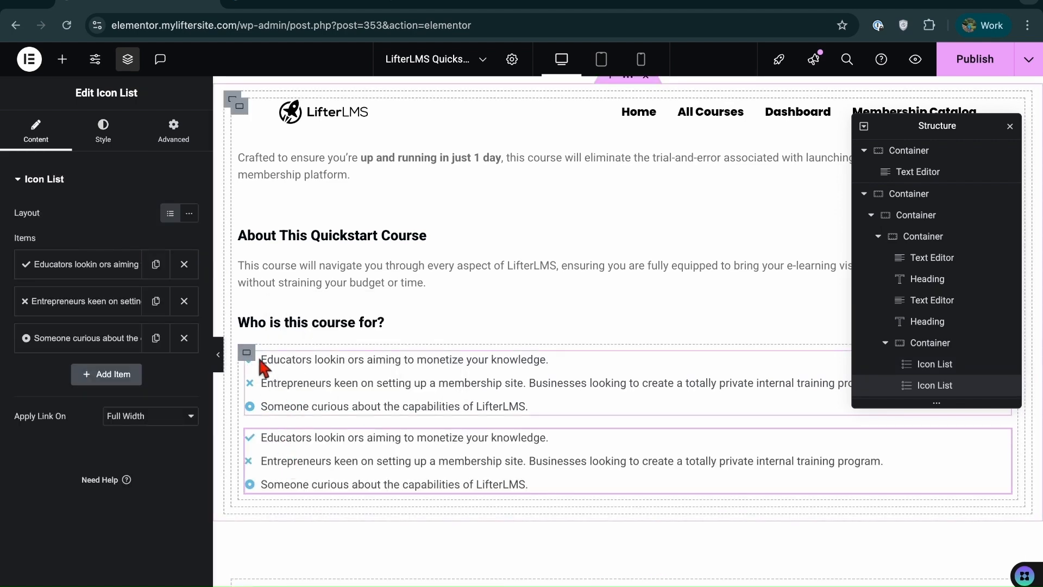
click(247, 353)
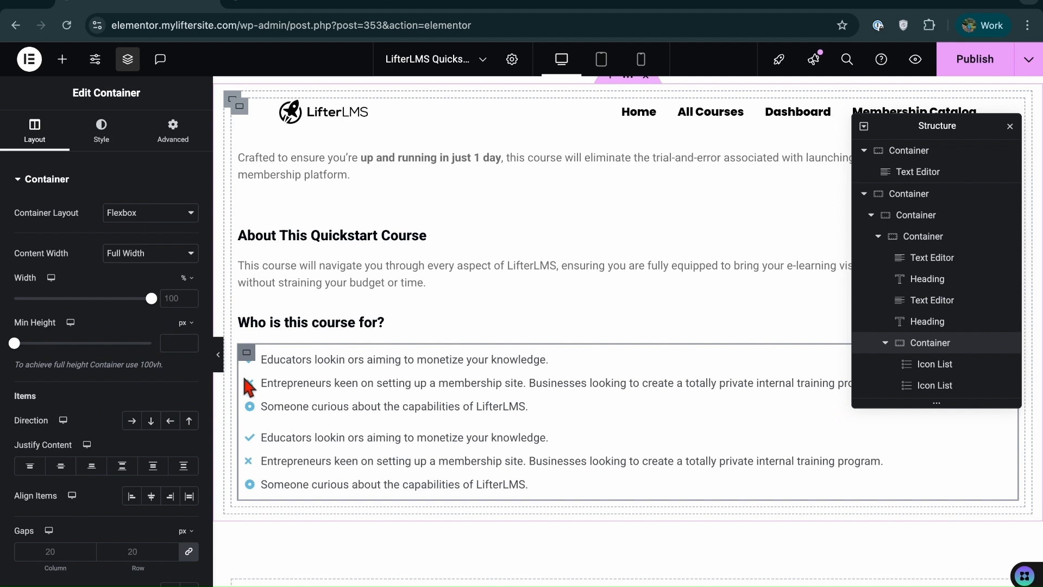
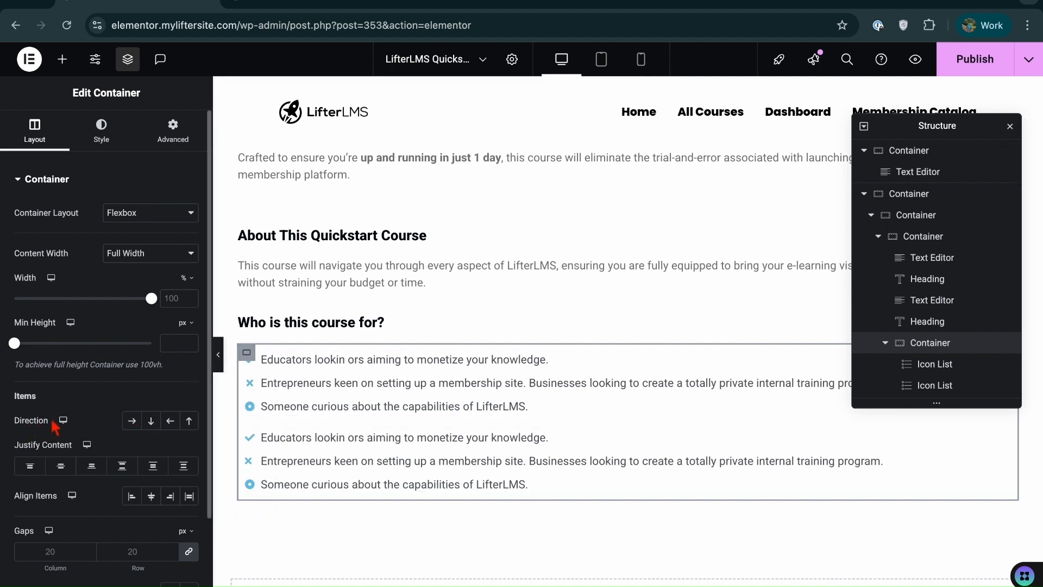
click(133, 422)
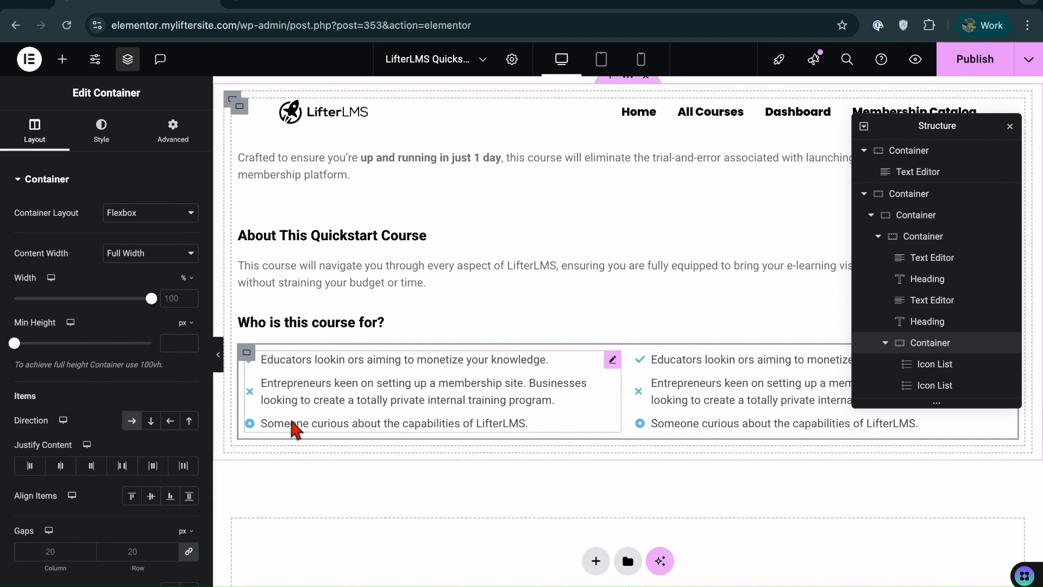
Remove the empty line at the end of the introductory text above "About This Quickstart Course"
scroll(291, 421, up, 2)
click(283, 308)
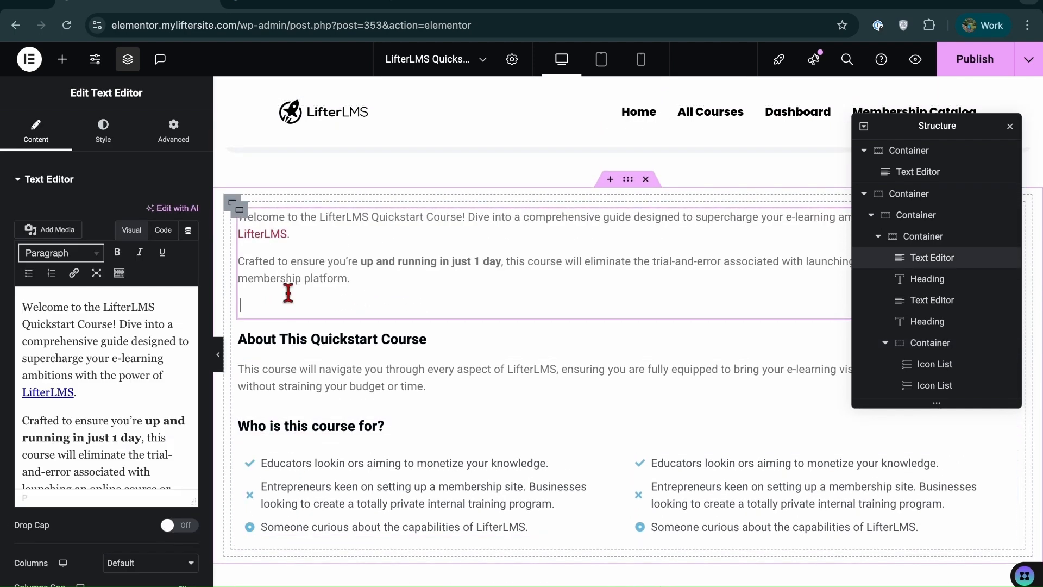
key(BackSpace)
scroll(396, 414, down, 1)
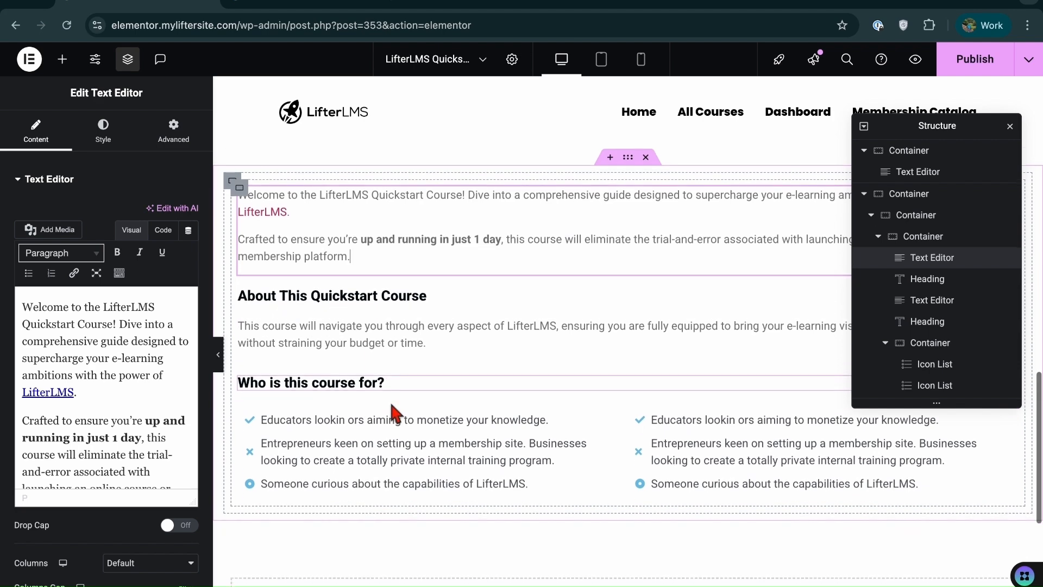
Add a new container below the inner container that holds the course text, inside the same parent container
click(238, 146)
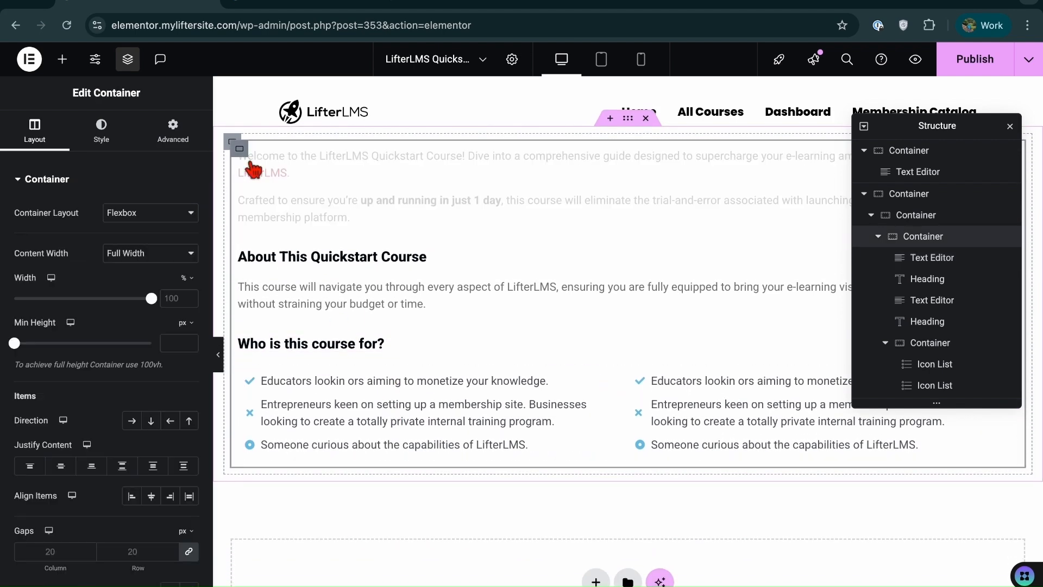
click(231, 144)
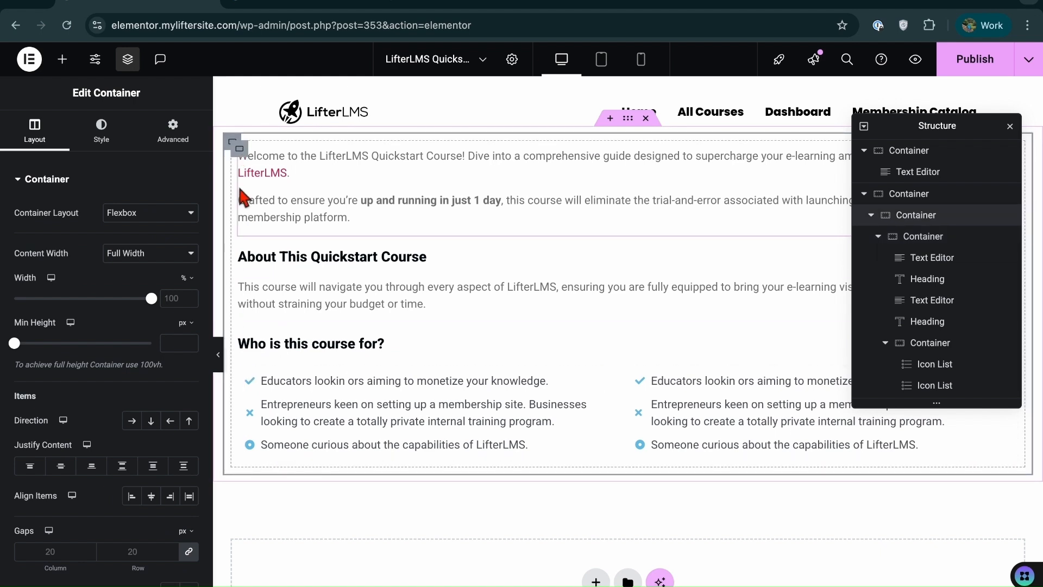
click(245, 152)
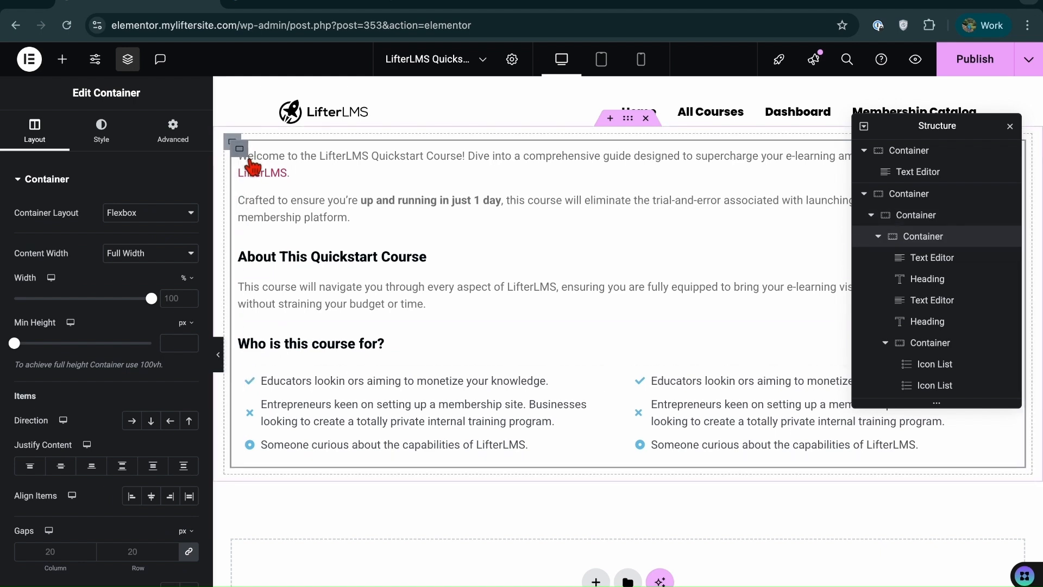
click(62, 58)
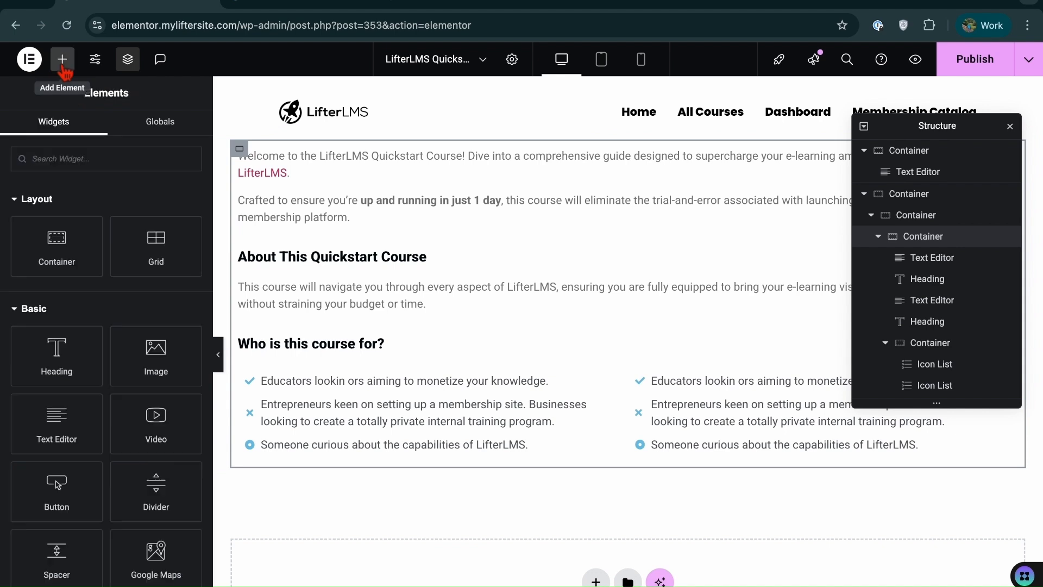
drag(46, 263, 352, 473)
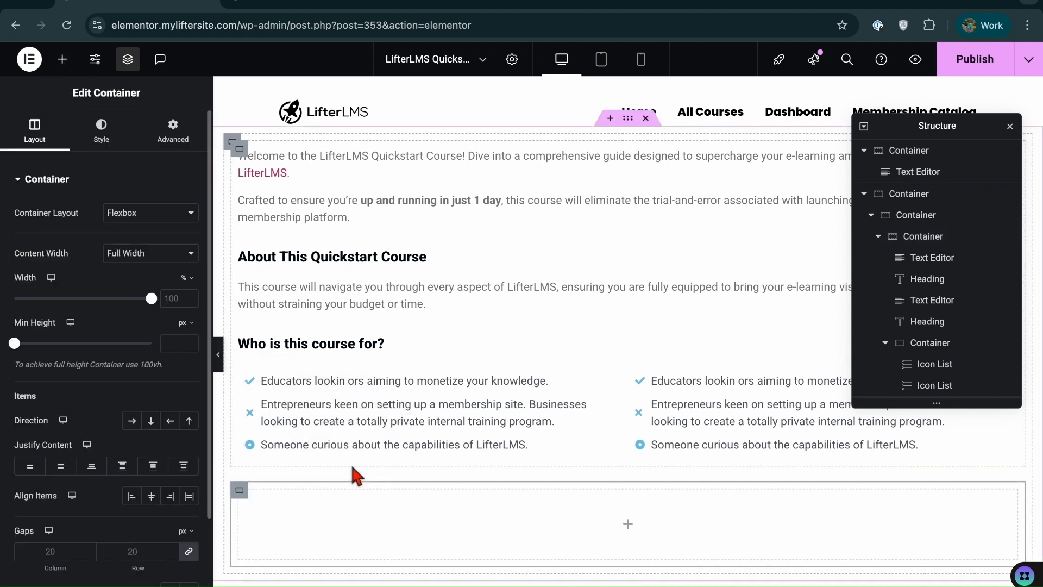
Place a Video widget inside the new empty container below the course text
click(249, 159)
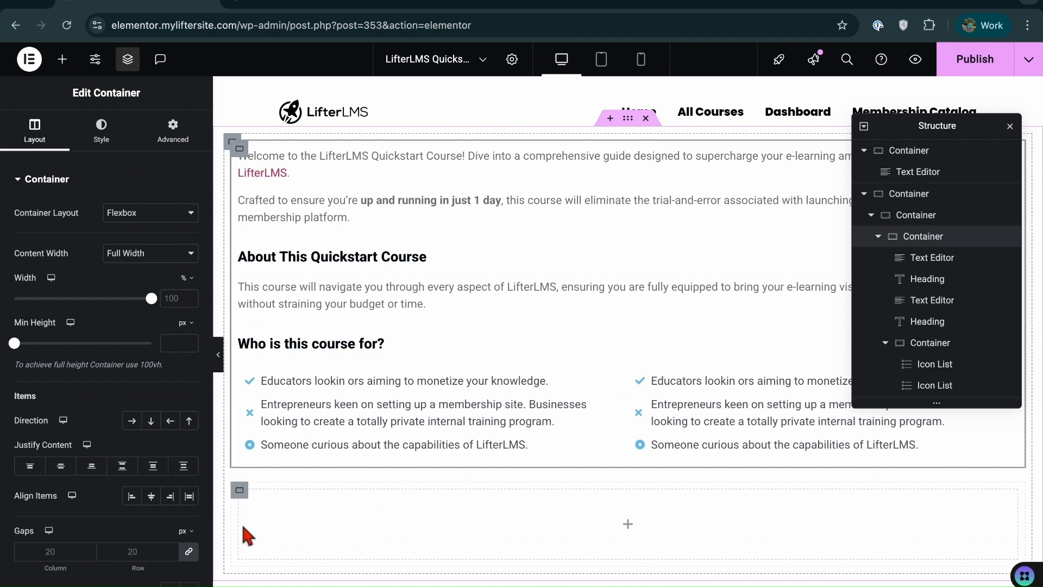
click(245, 502)
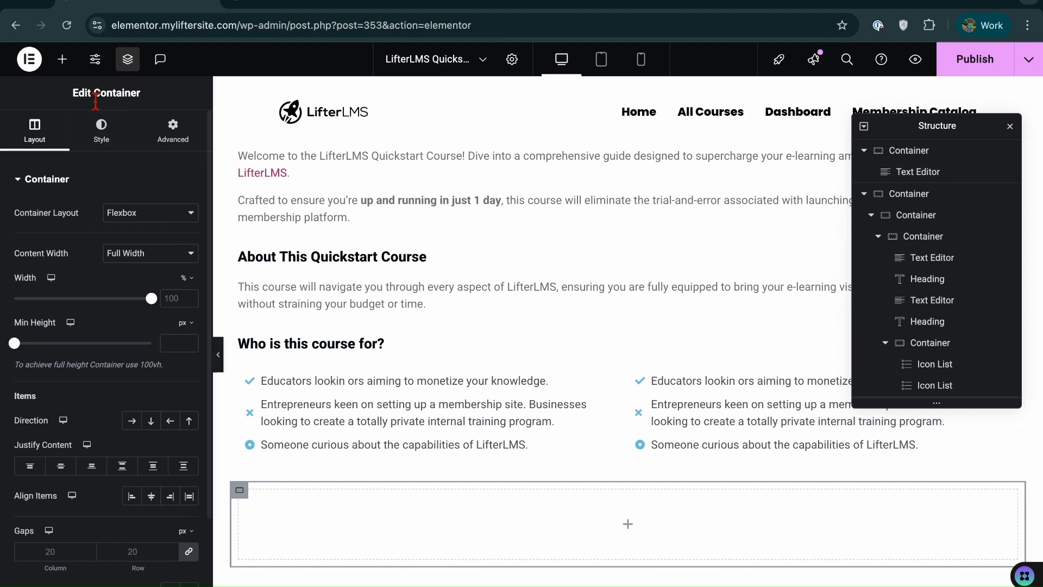
click(62, 59)
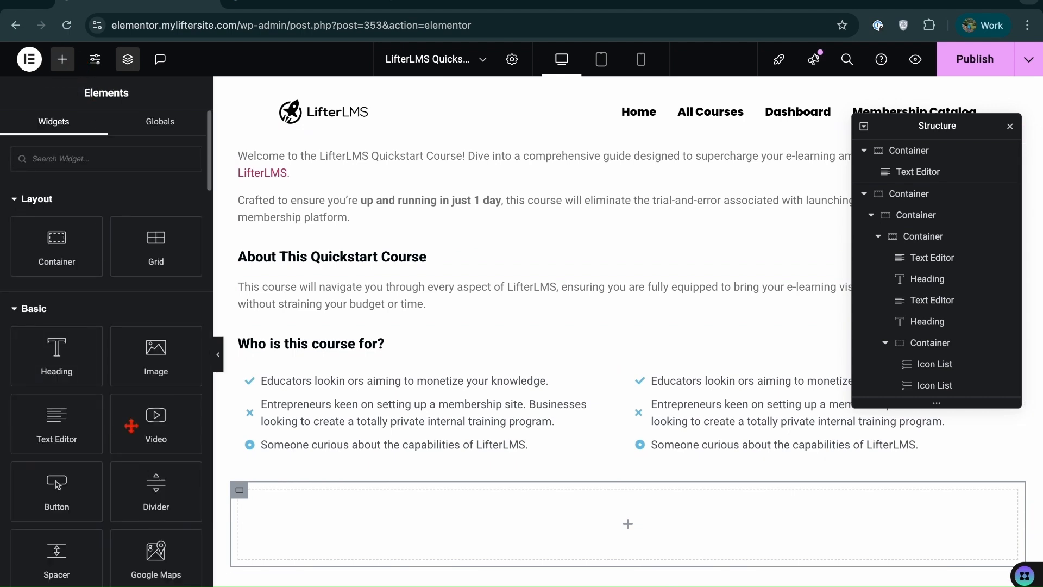
drag(169, 427, 399, 531)
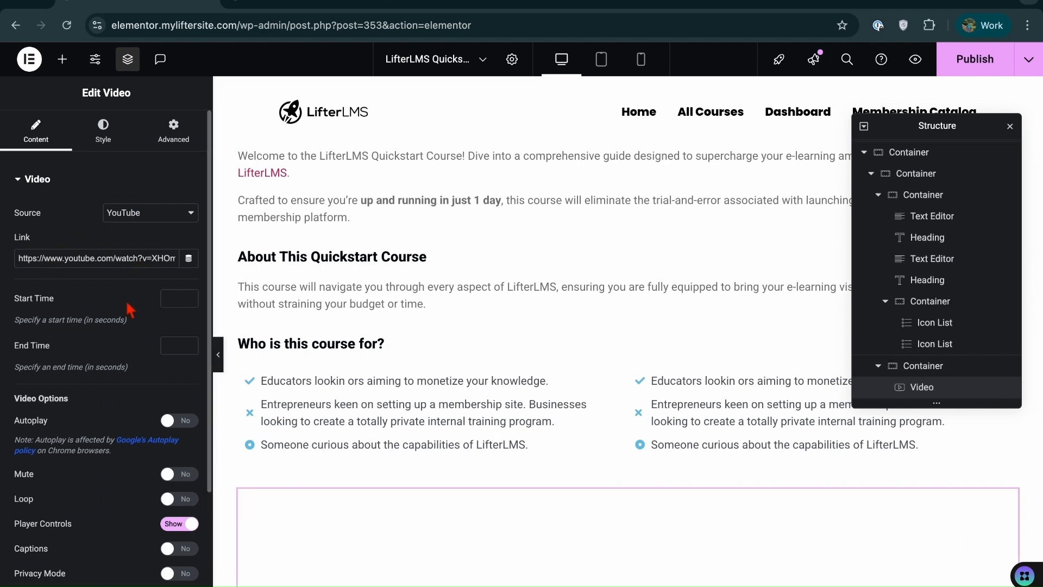
Hide the player controls of the Video widget, leaving looping off
scroll(135, 344, down, 1)
scroll(132, 342, down, 1)
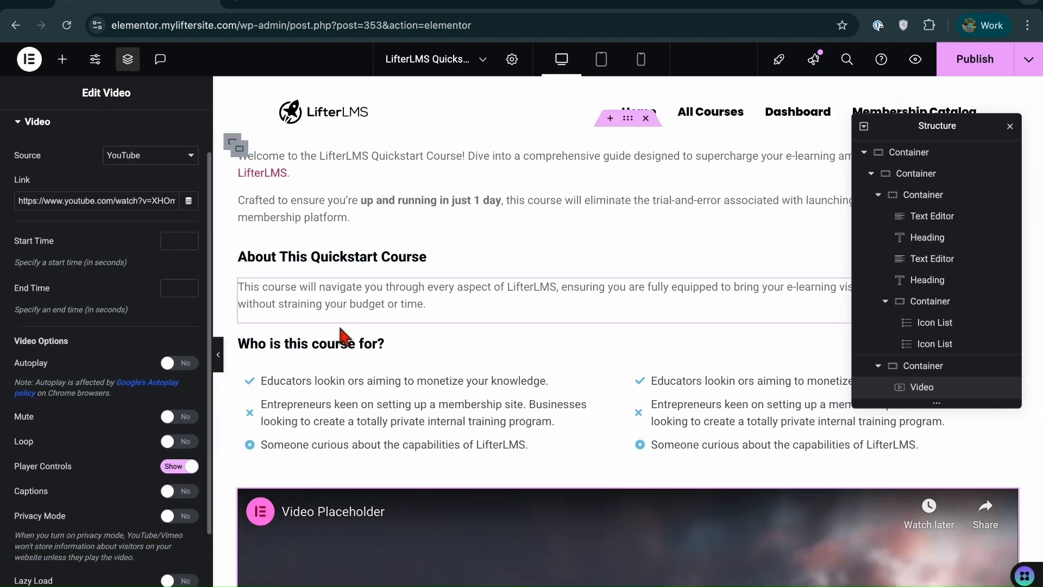
scroll(344, 399, down, 2)
scroll(345, 344, down, 2)
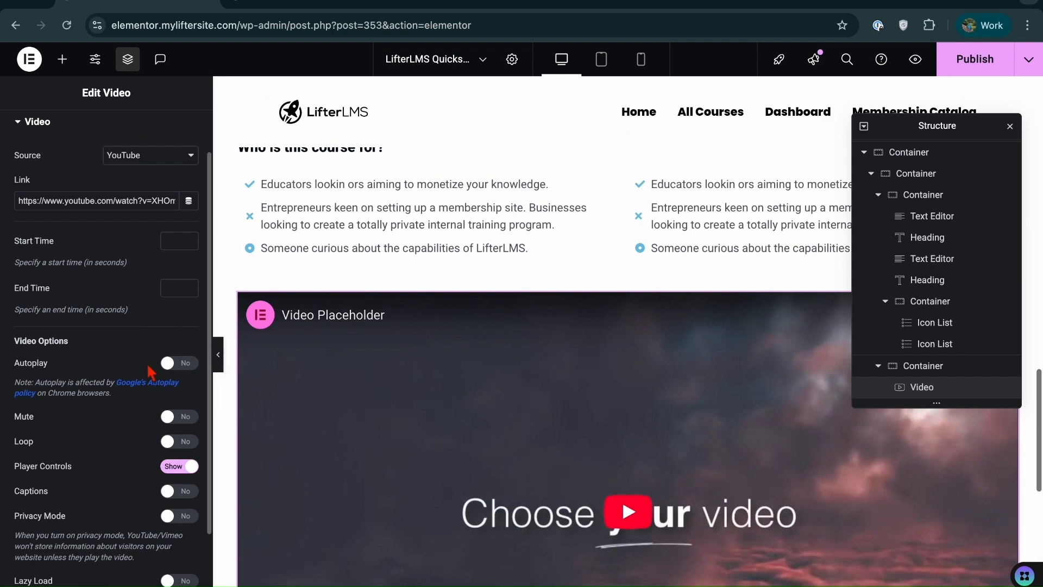
scroll(323, 426, down, 2)
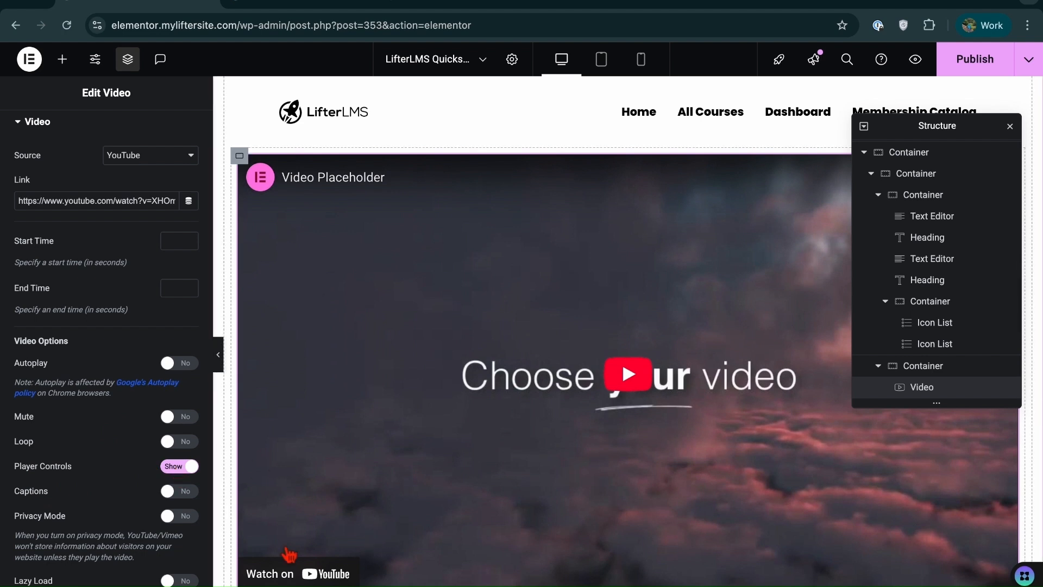
click(187, 469)
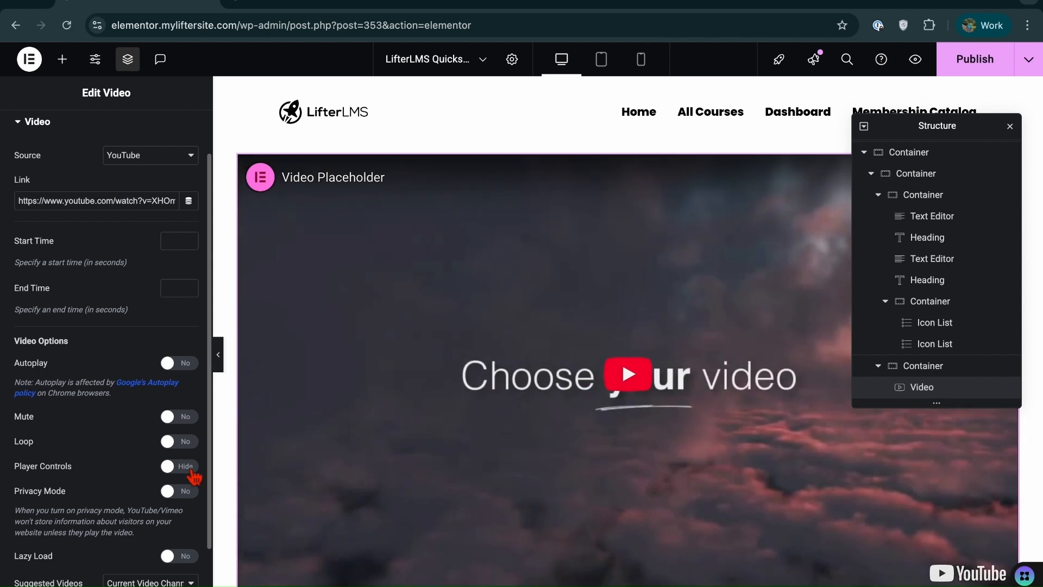
click(190, 448)
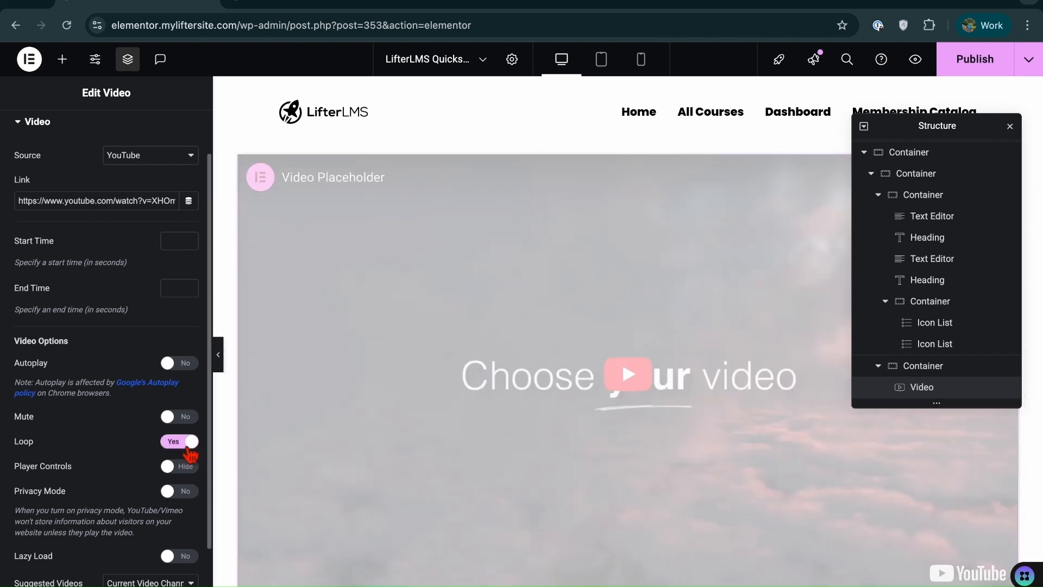
click(174, 451)
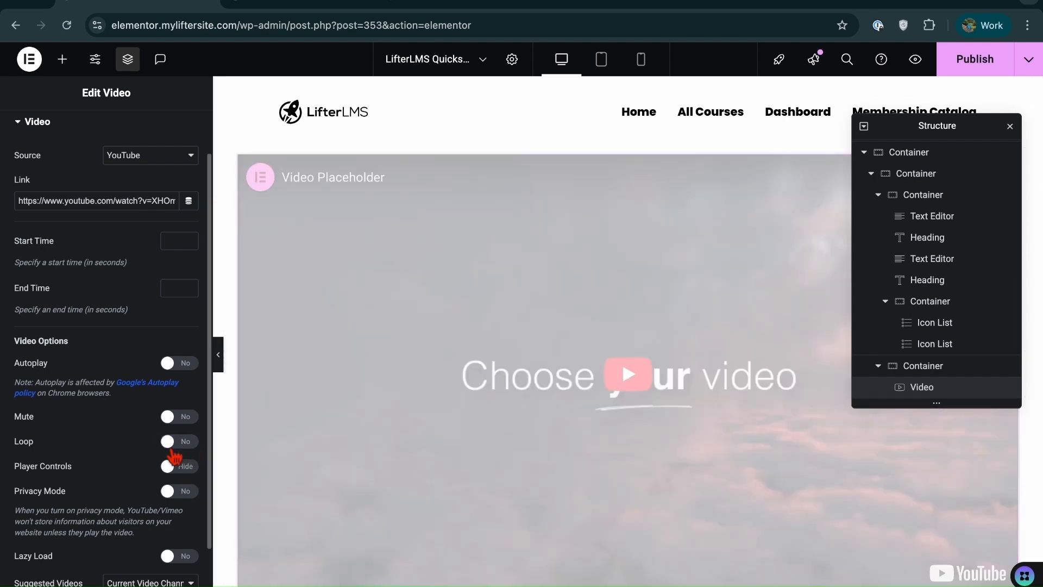
click(191, 469)
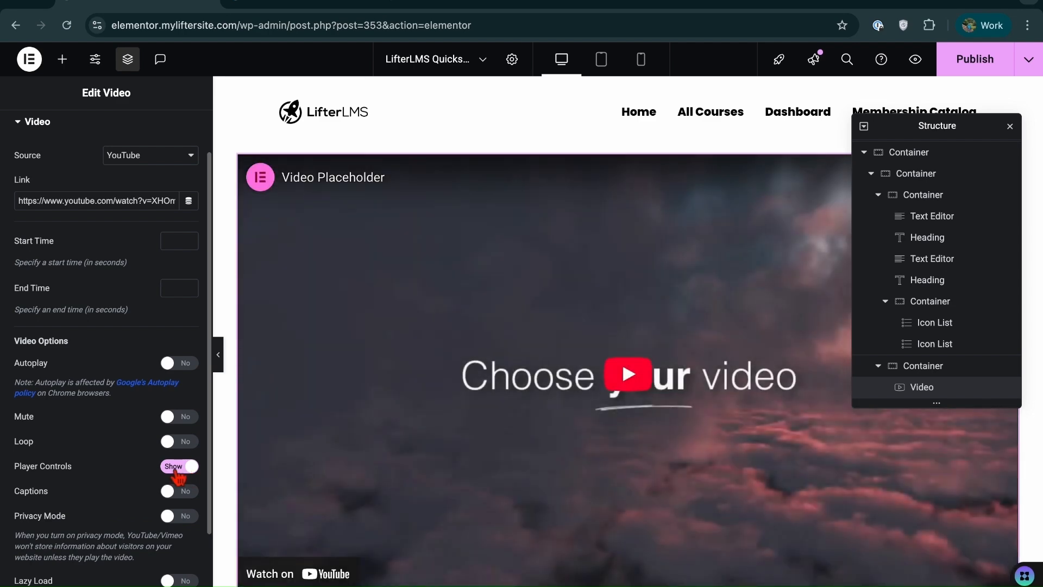
click(177, 468)
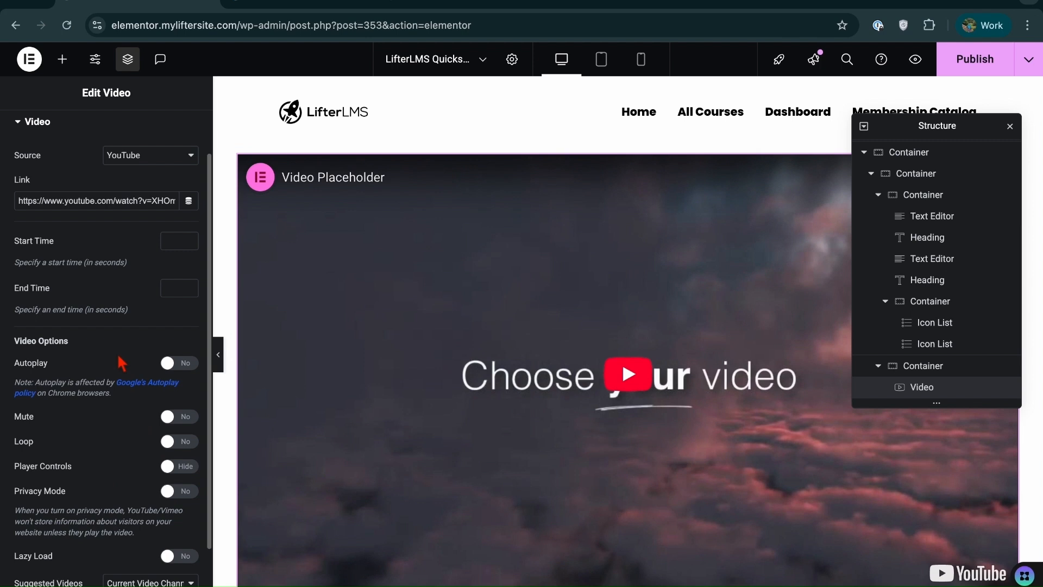
scroll(124, 207, down, 2)
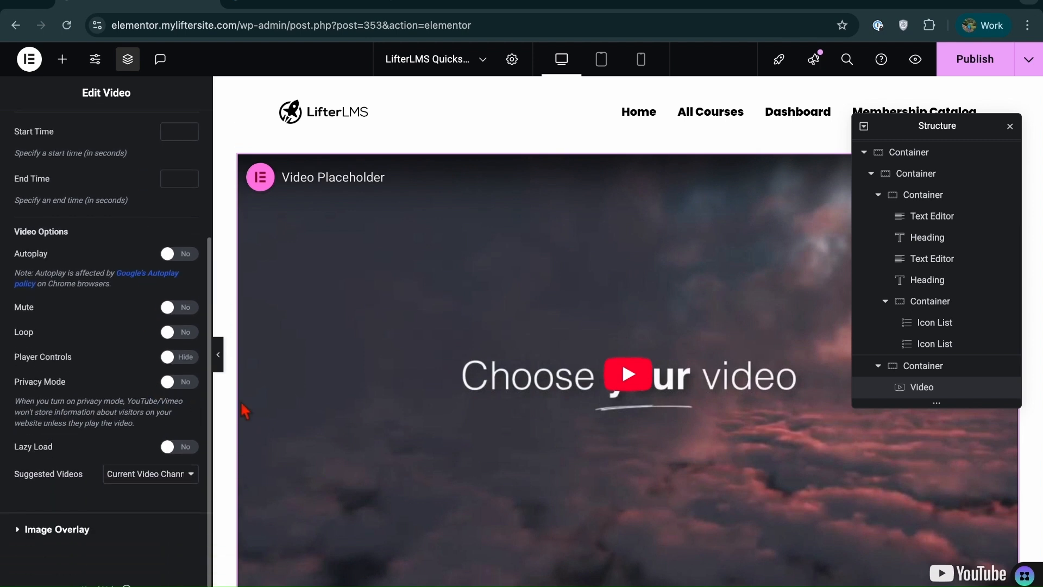
scroll(314, 403, up, 1)
scroll(133, 271, up, 2)
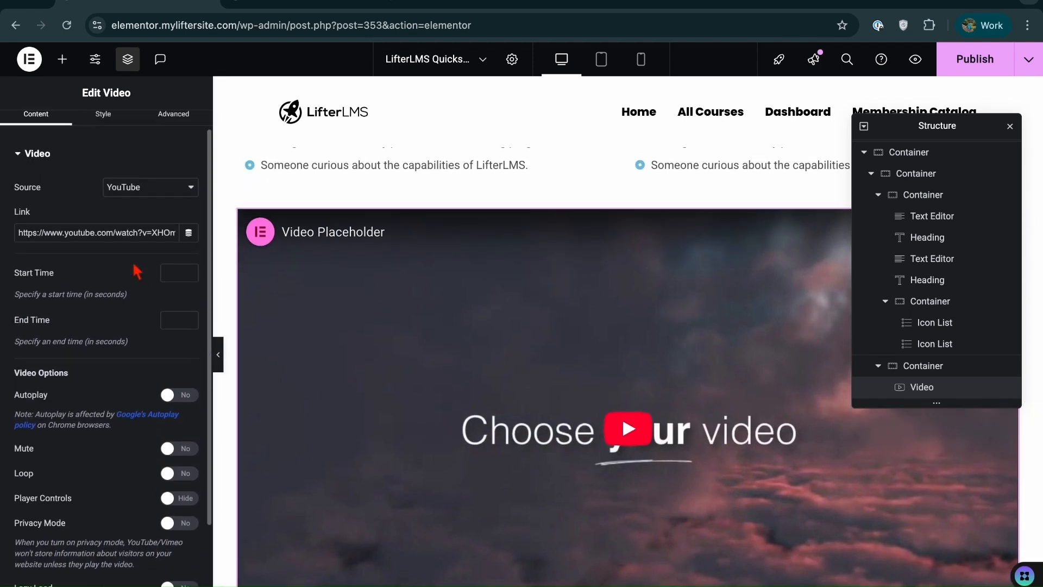
scroll(137, 272, up, 1)
Find the Button widget and place it directly below the video in the same container
click(62, 59)
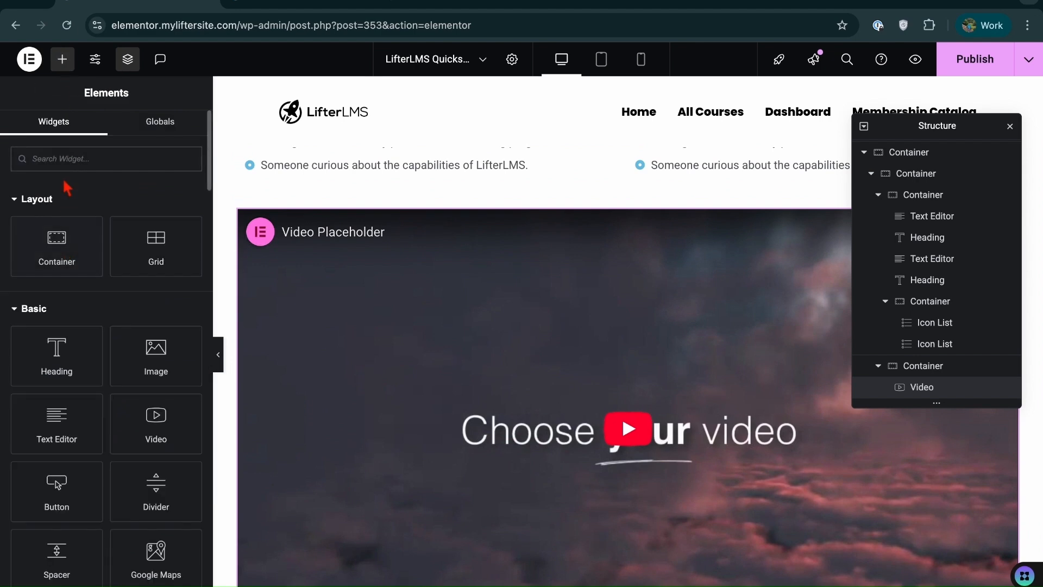
text(butt)
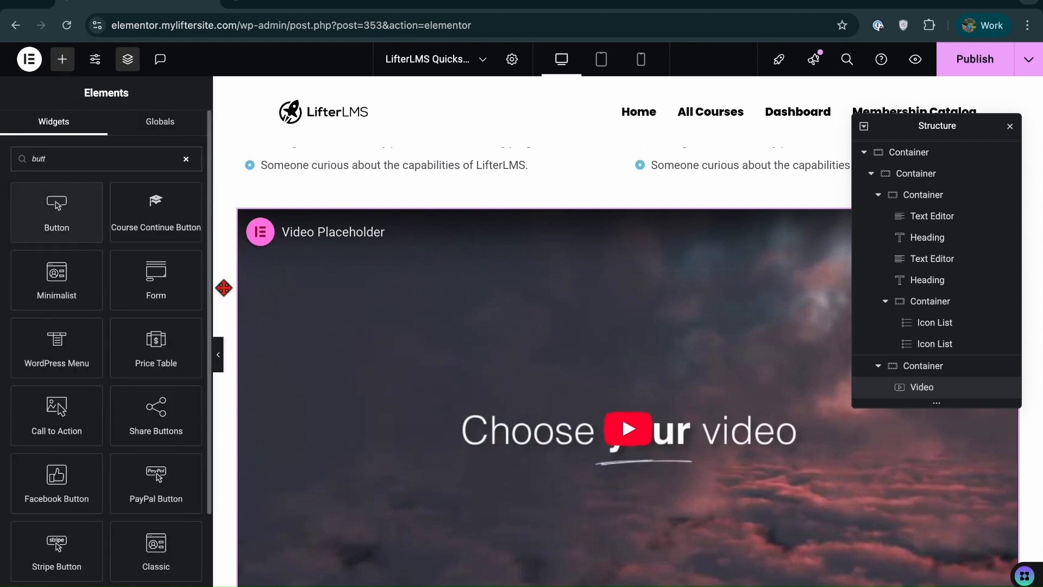
scroll(317, 344, down, 3)
drag(48, 227, 587, 438)
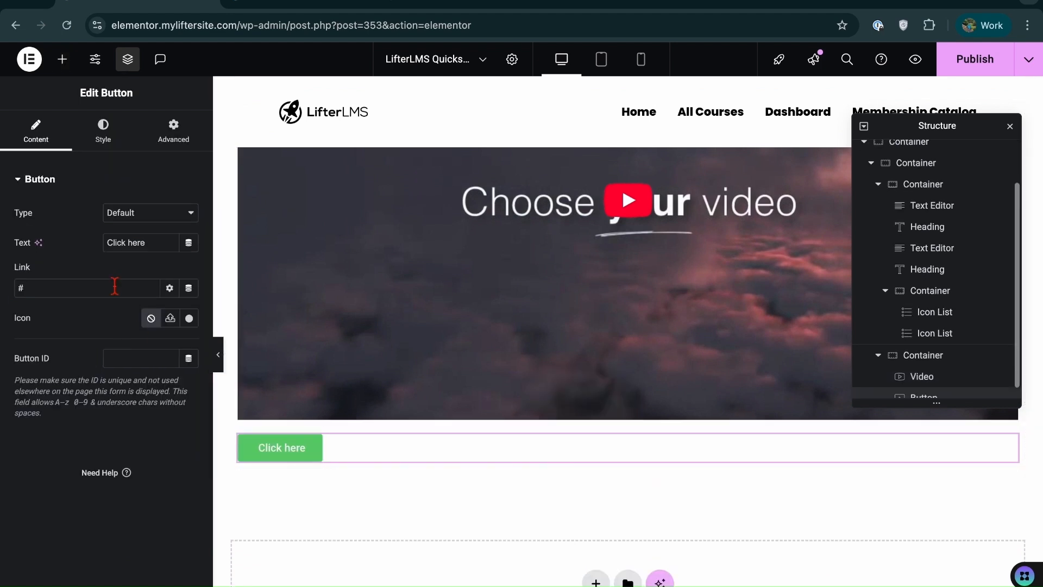
Change the button's text to "Join Course"
double_click(141, 243)
key(BackSpace)
text(Join )
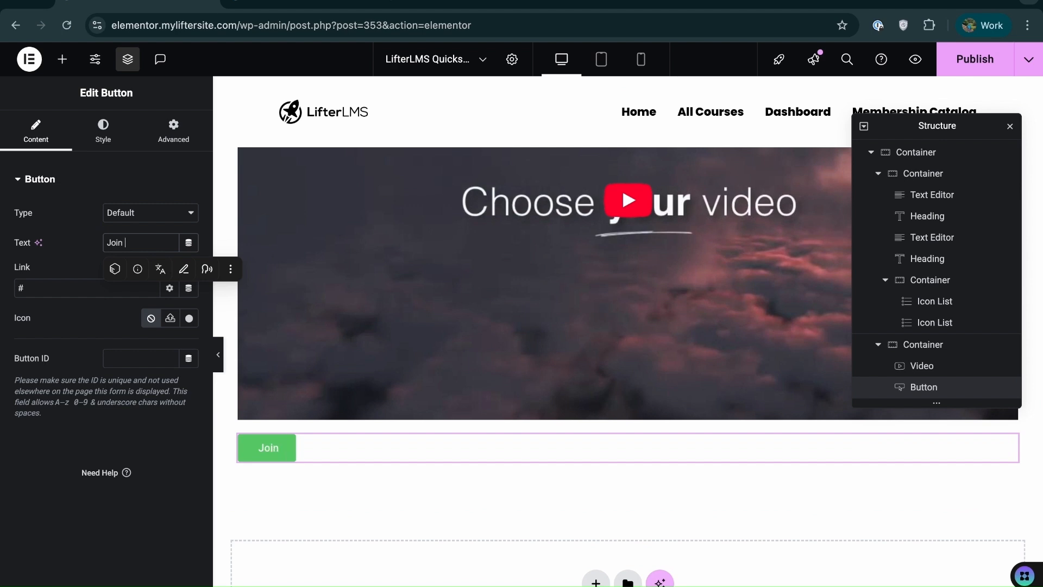
text(Cvou)
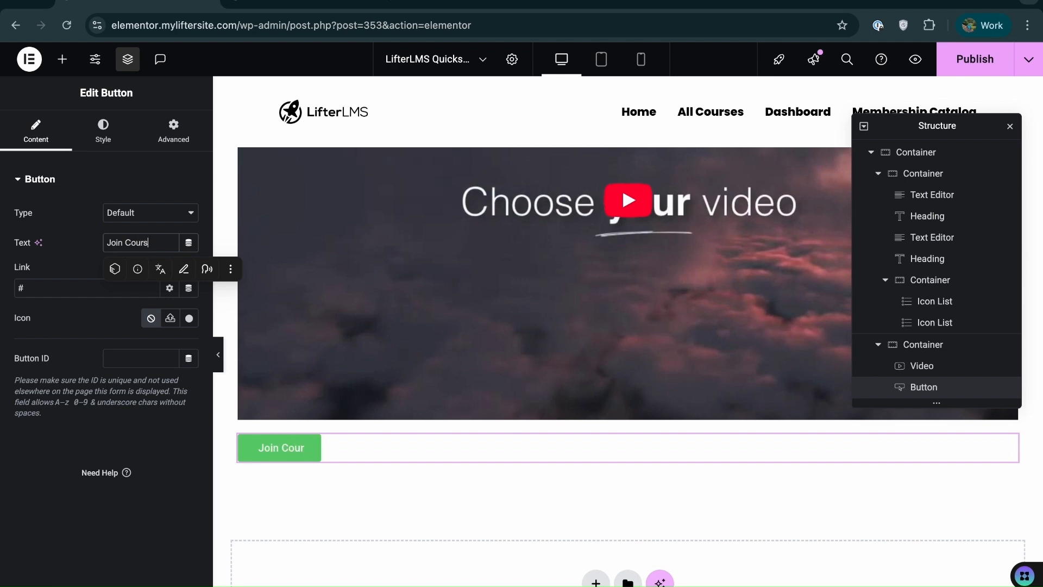
Center the "Join Course" button and set its typography to size 30 px and weight 300 (Light)
click(111, 138)
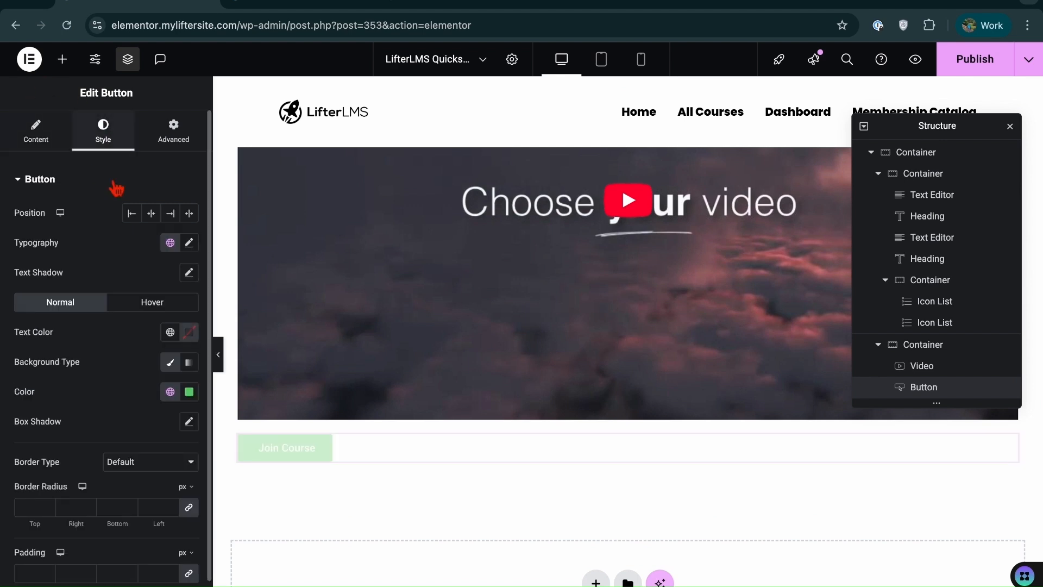
click(152, 214)
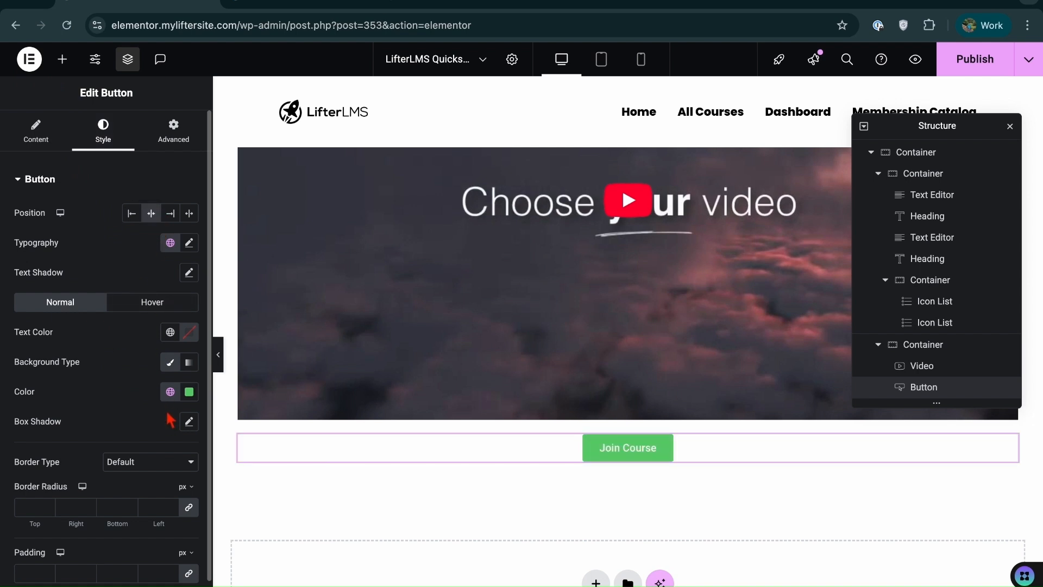
click(189, 242)
drag(25, 353, 51, 359)
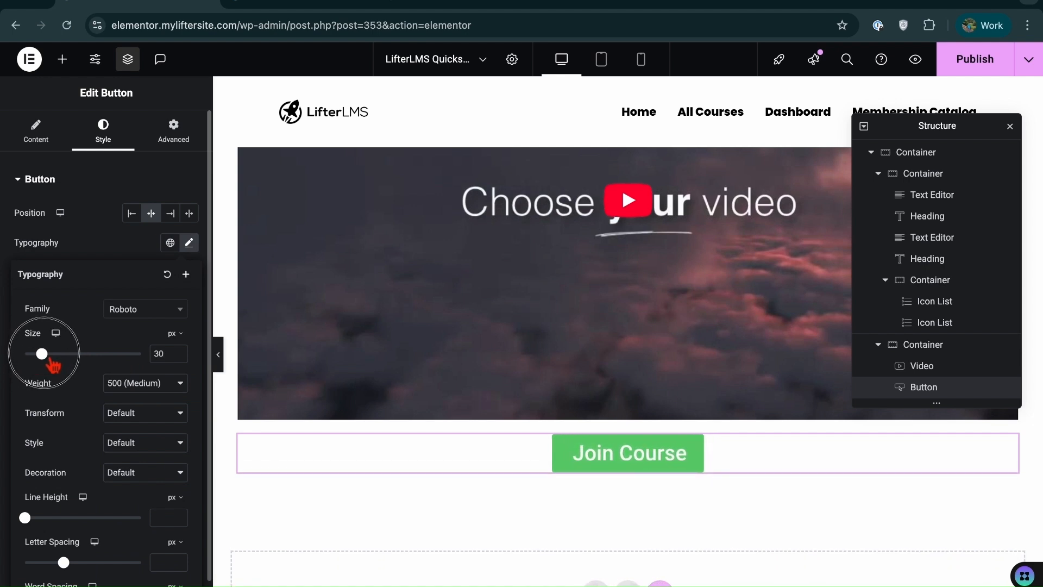
click(115, 389)
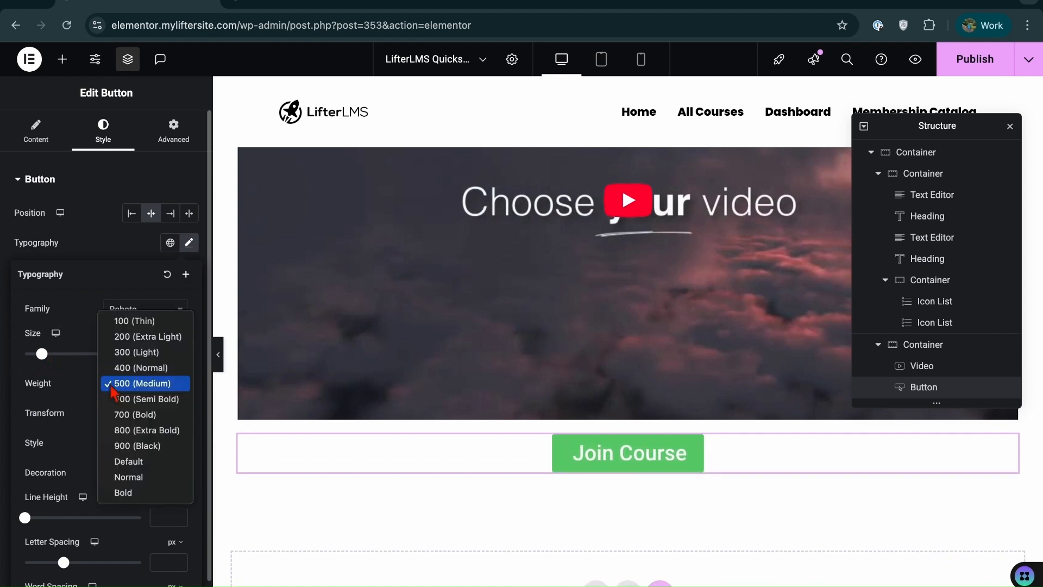
click(131, 353)
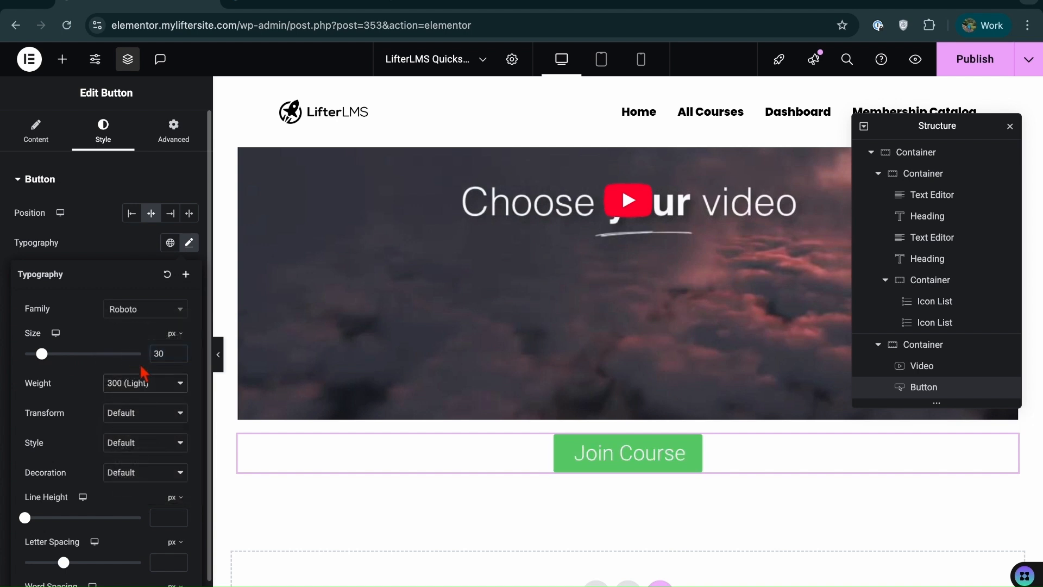
Set the "Join Course" button's typography weight to 700 (Bold) and its size to 19 px
click(151, 389)
click(136, 446)
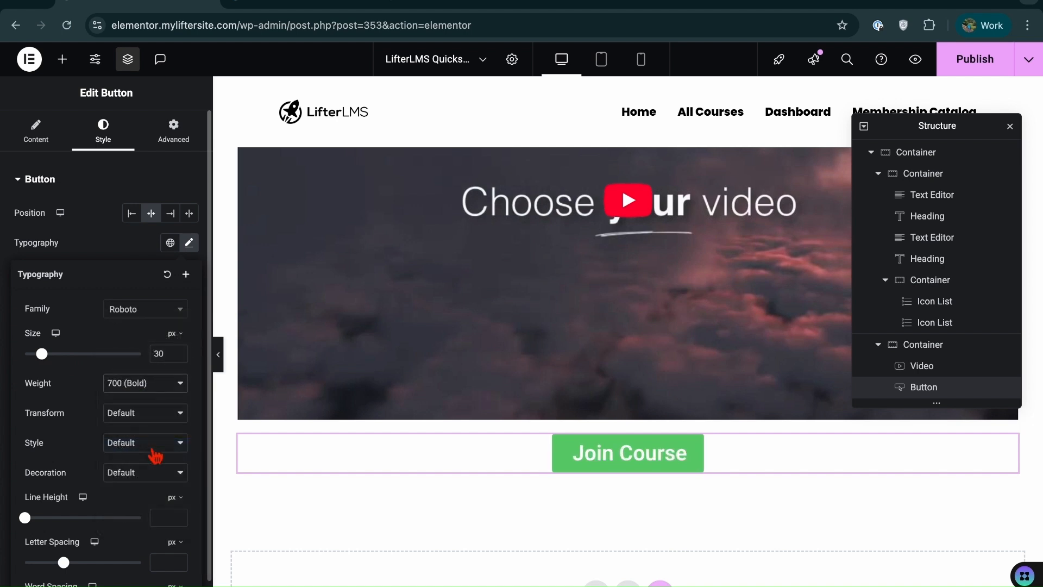
drag(51, 363, 47, 364)
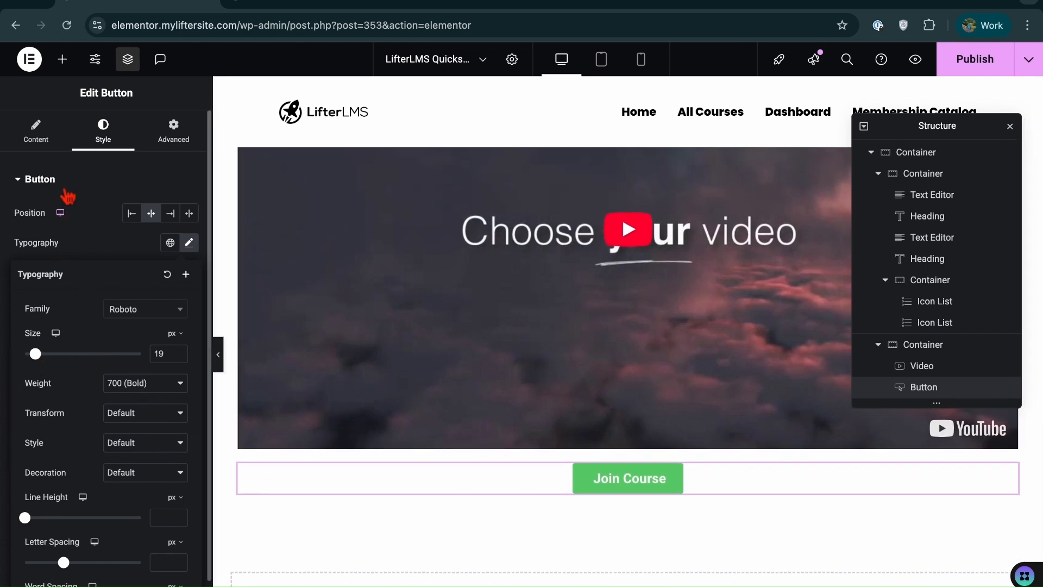
click(99, 153)
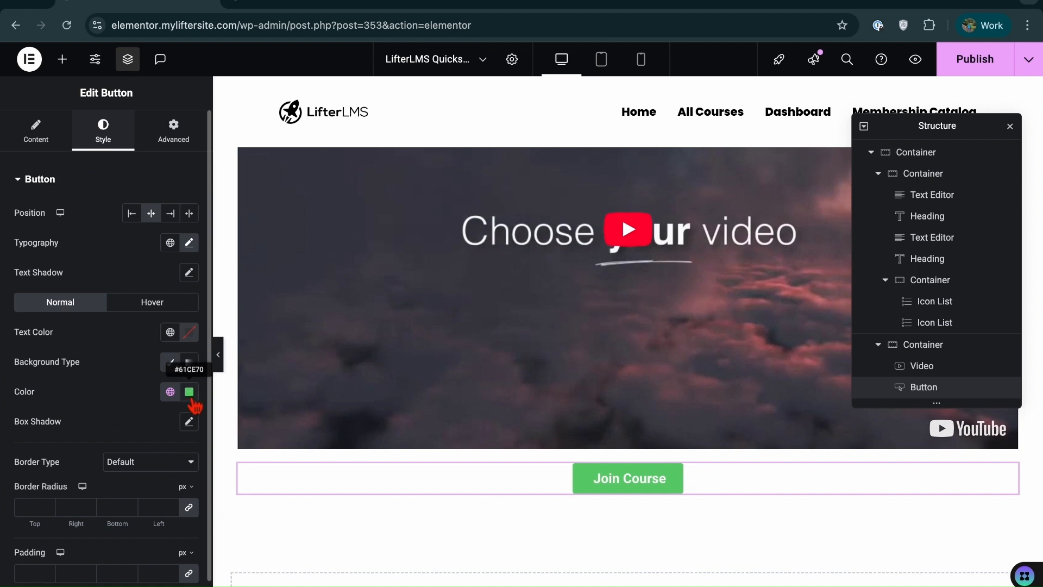
Change the "Join Course" button's background color to a bright blue
click(189, 392)
drag(176, 573, 214, 574)
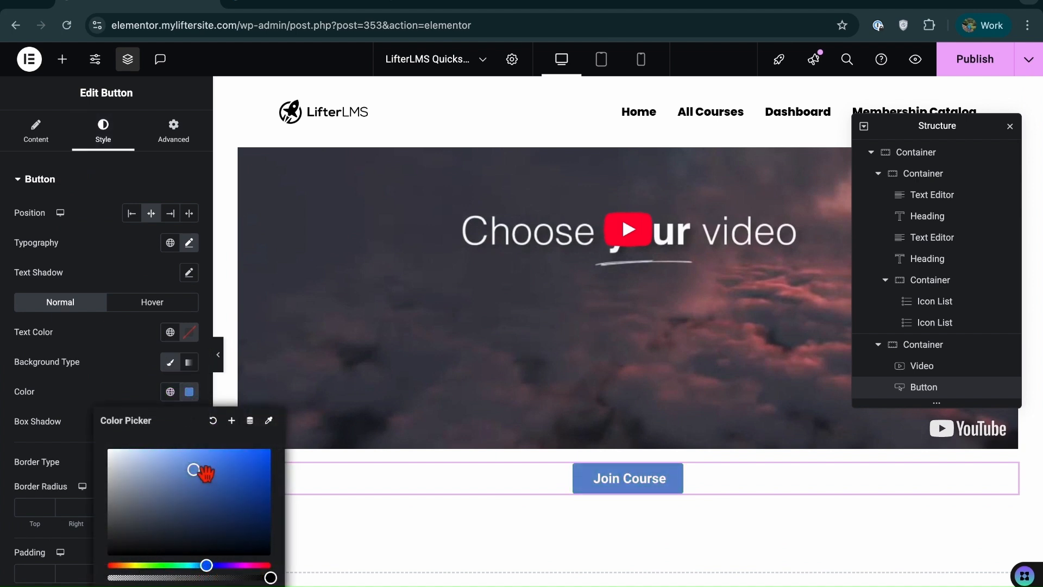
drag(197, 471, 225, 455)
scroll(494, 390, up, 2)
scroll(494, 390, down, 3)
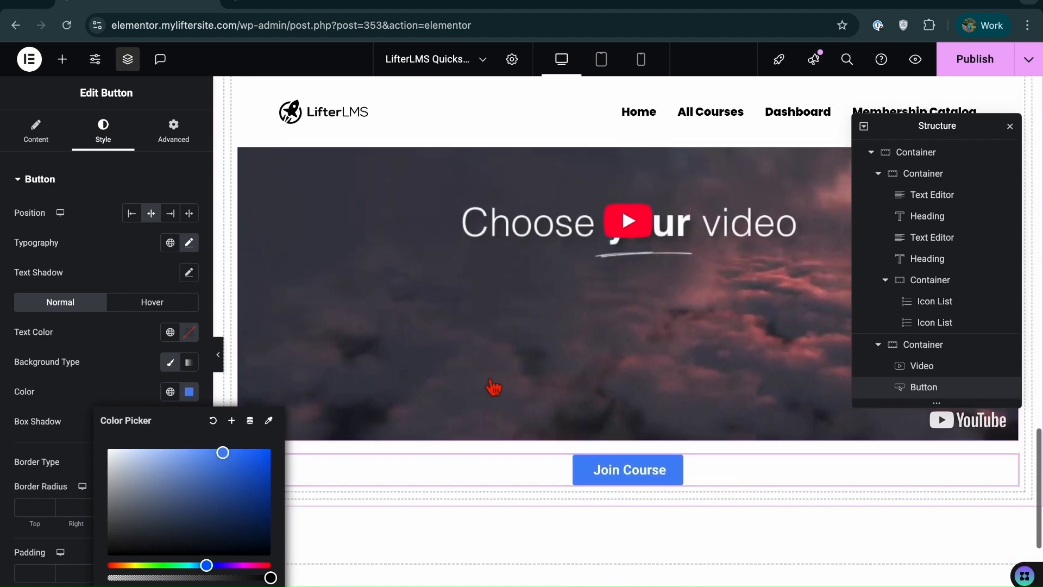
Add a new container below the "Join Course" button and place a Heading widget inside it
click(62, 59)
drag(56, 260, 610, 425)
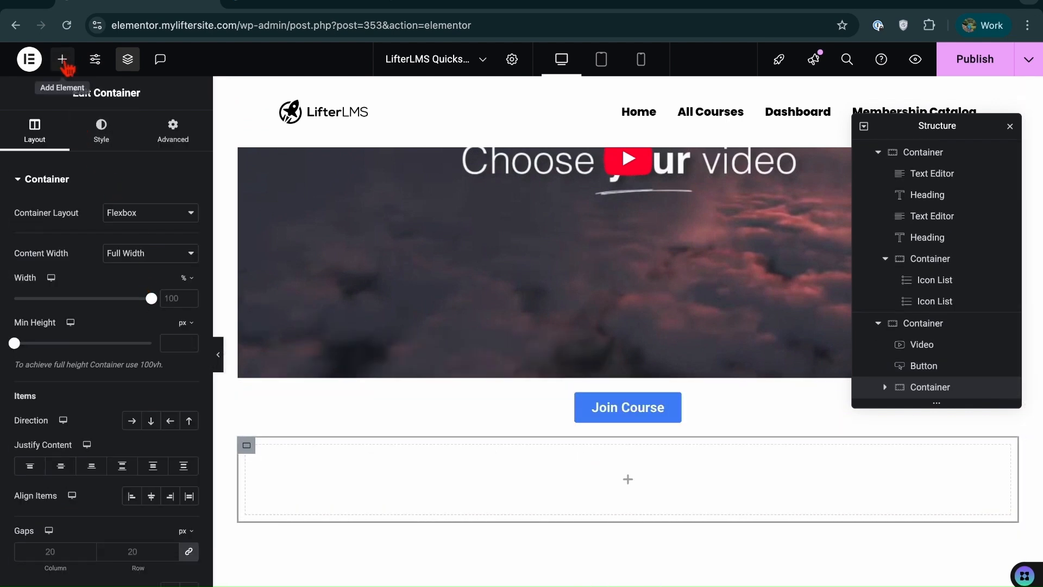
click(65, 61)
drag(58, 356, 560, 460)
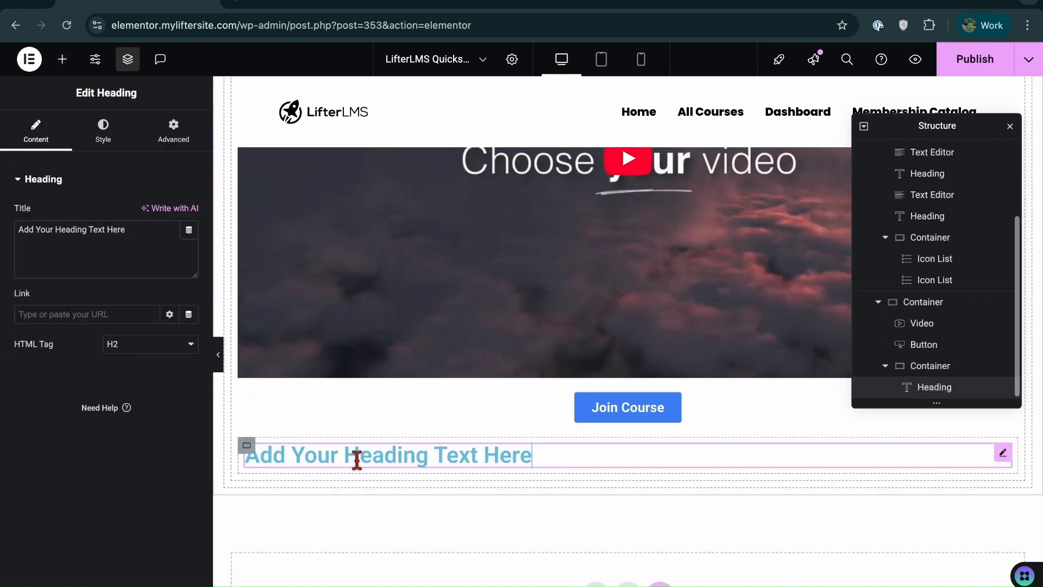
Change the new heading's title to "This Course Includes"
triple_click(134, 245)
key(BackSpace)
text(This Course Includes)
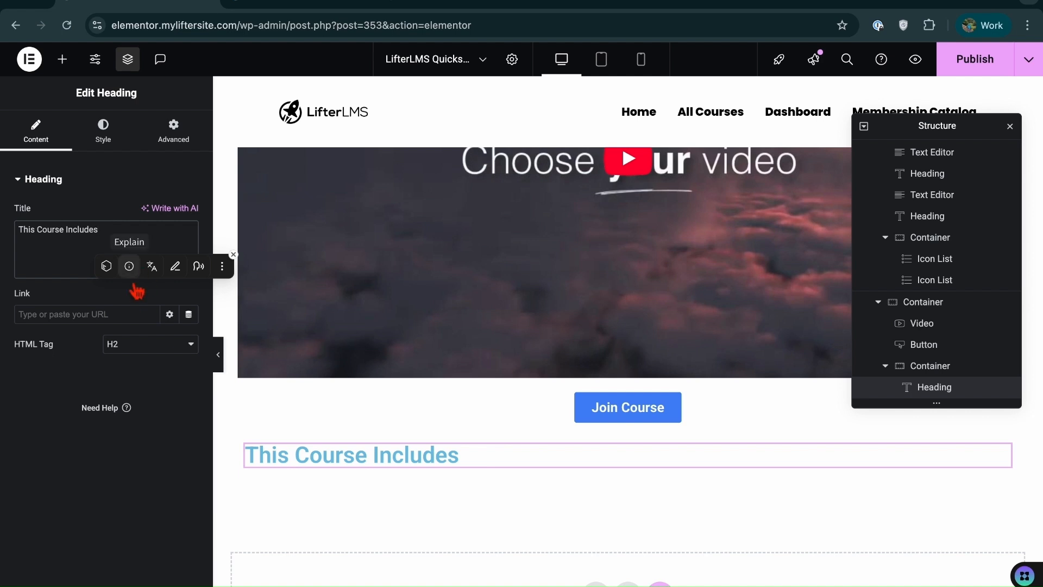
Find the Icon List widget and place it below the "This Course Includes" heading in the same container
click(62, 59)
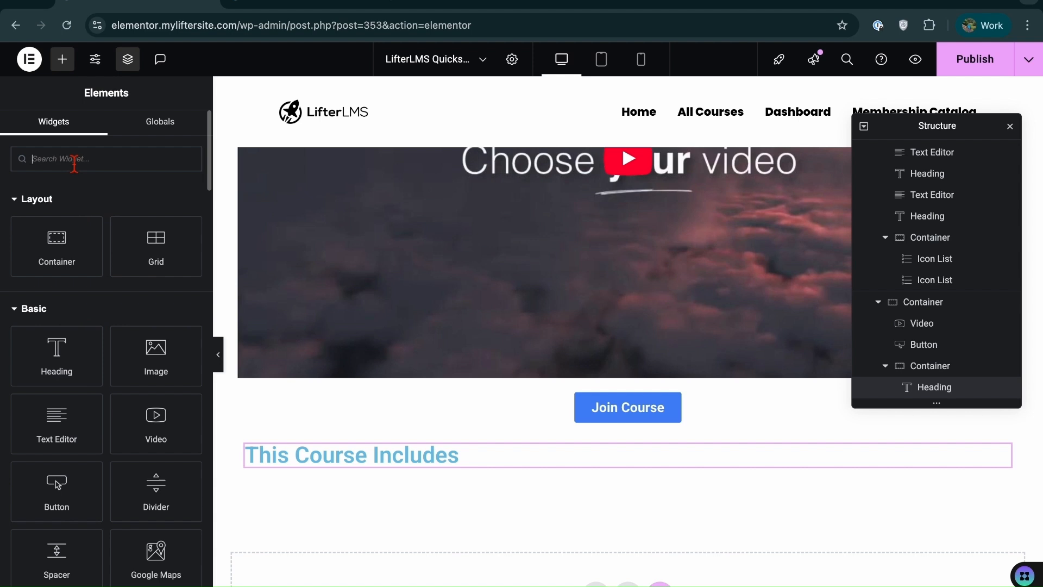
text(icon)
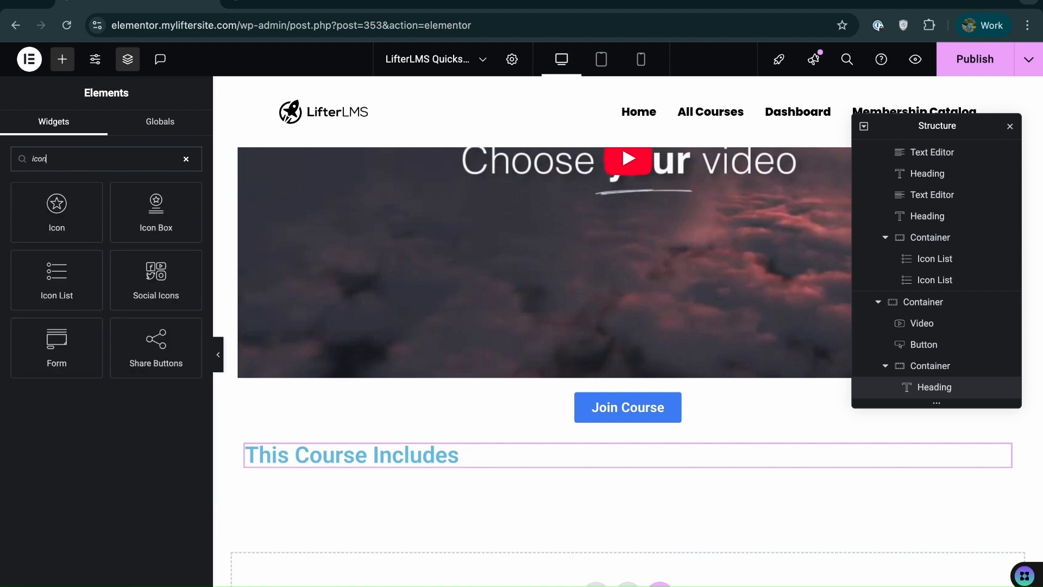
drag(56, 297, 388, 484)
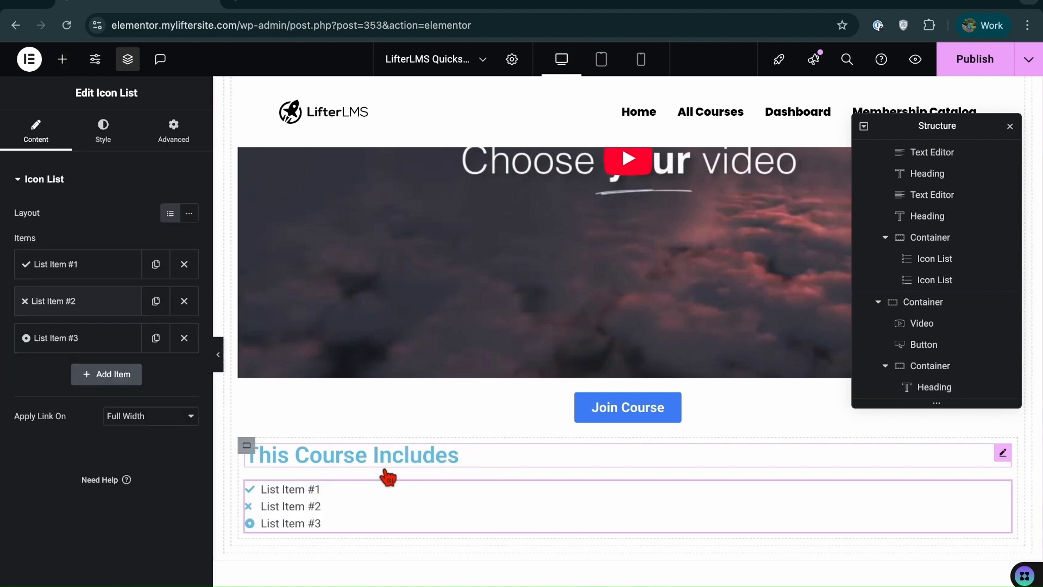
Set the HTML tag of the "This Course Includes" heading to H5
click(360, 458)
click(163, 347)
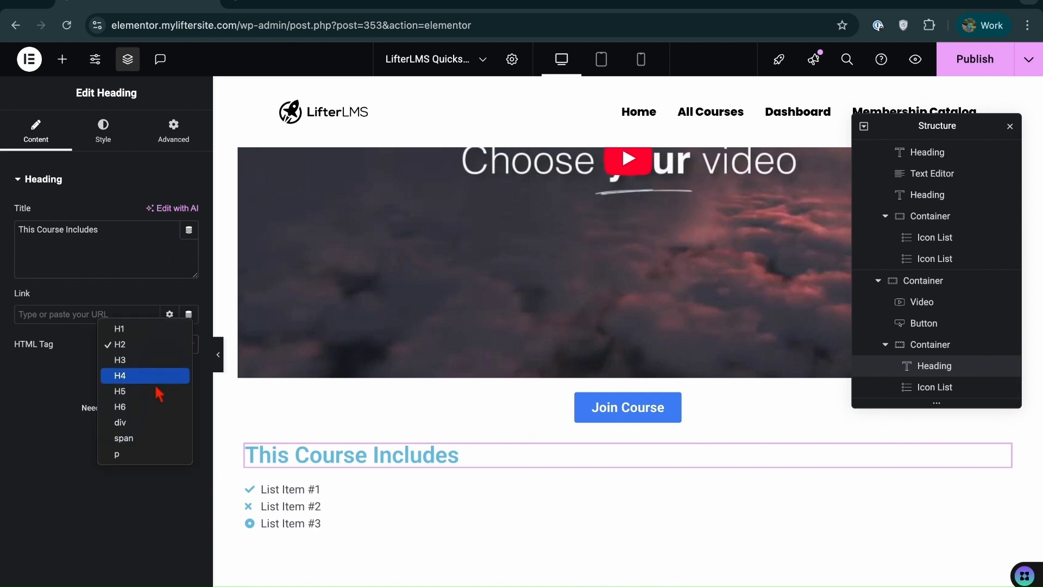
click(157, 392)
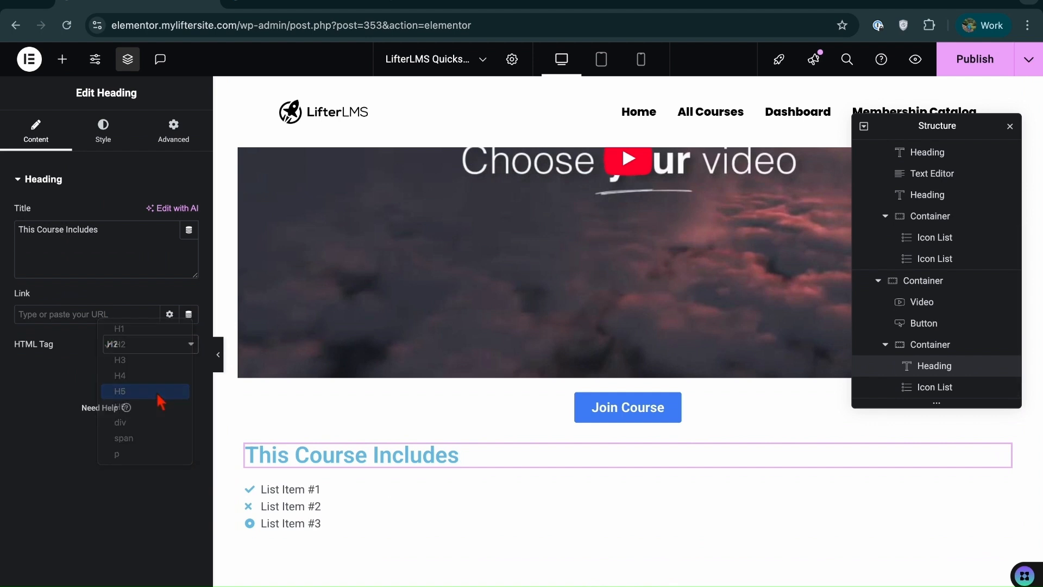
Change the text color of the "This Course Includes" heading to black
click(118, 138)
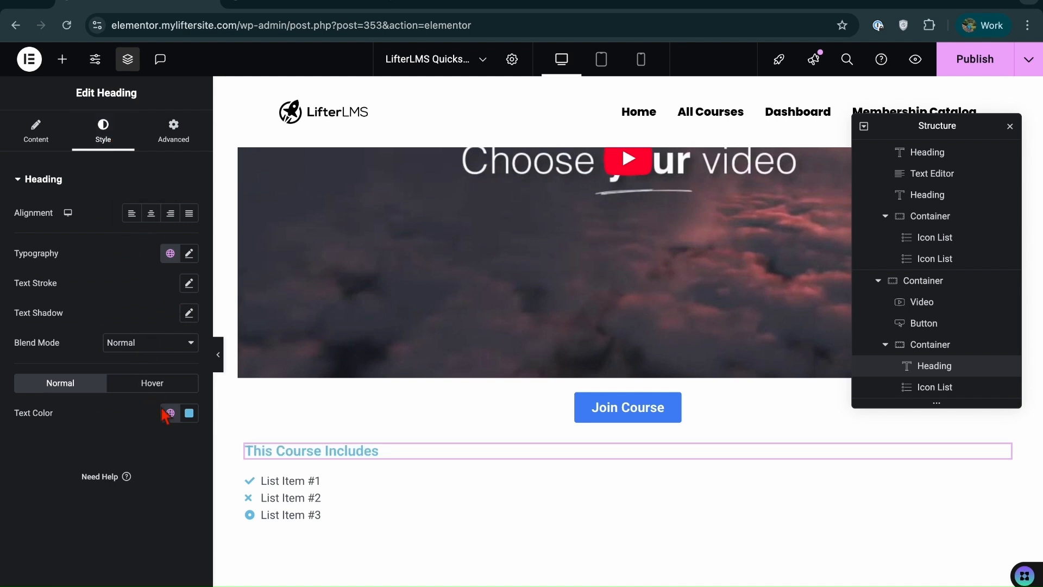
click(189, 413)
drag(233, 297, 266, 348)
click(44, 270)
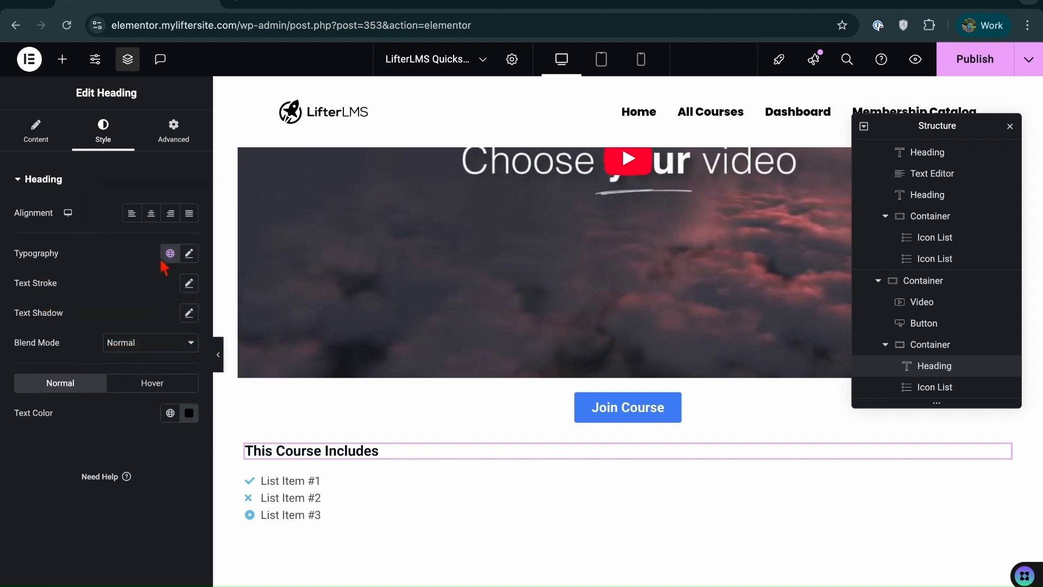
Set the typography weight of the "This Course Includes" heading to 700 (Bold)
click(195, 259)
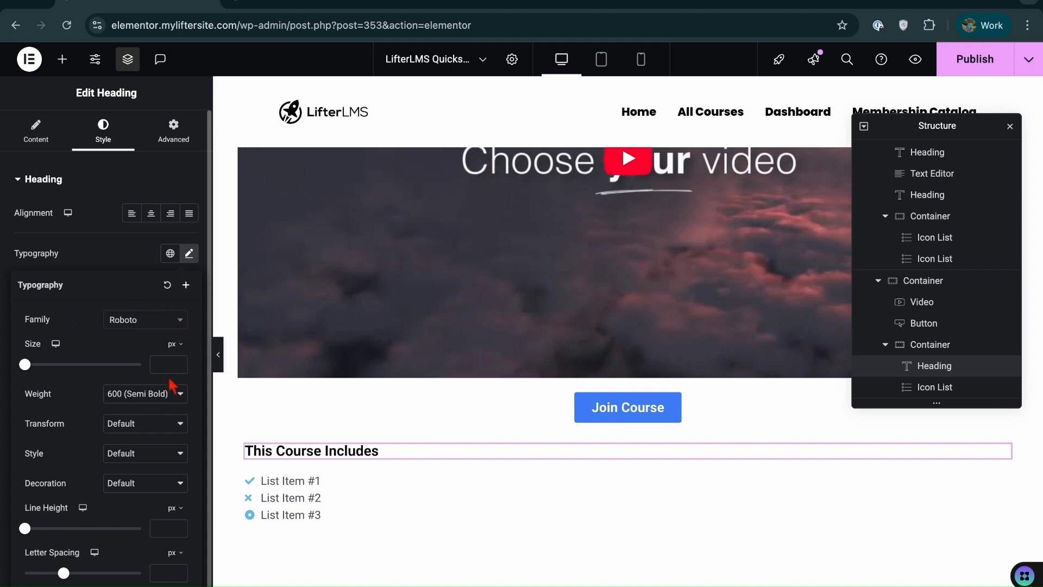
click(170, 403)
click(163, 412)
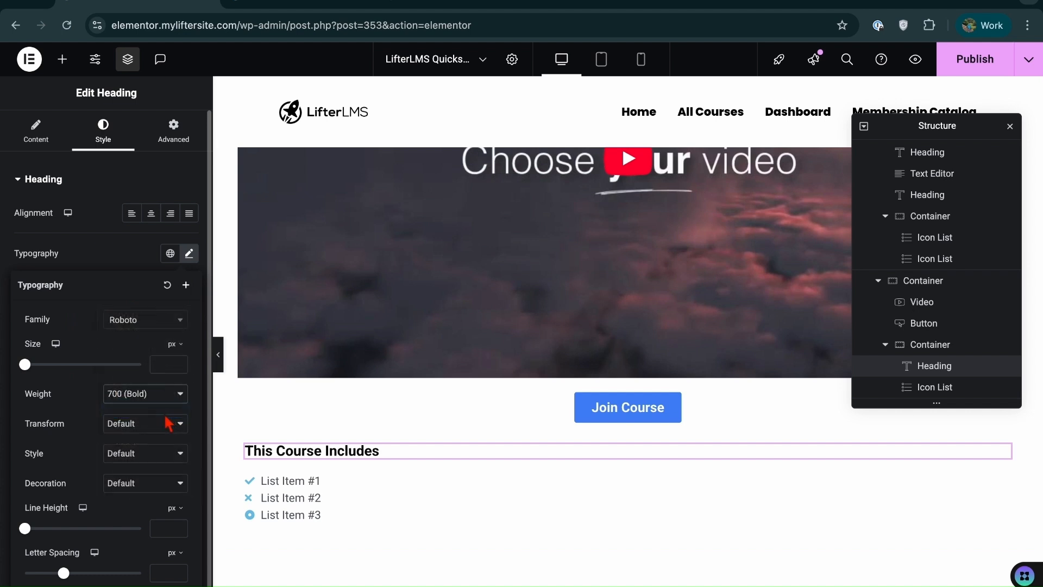
Change the text of the icon list's first item to "12 Video Lesson"
click(317, 499)
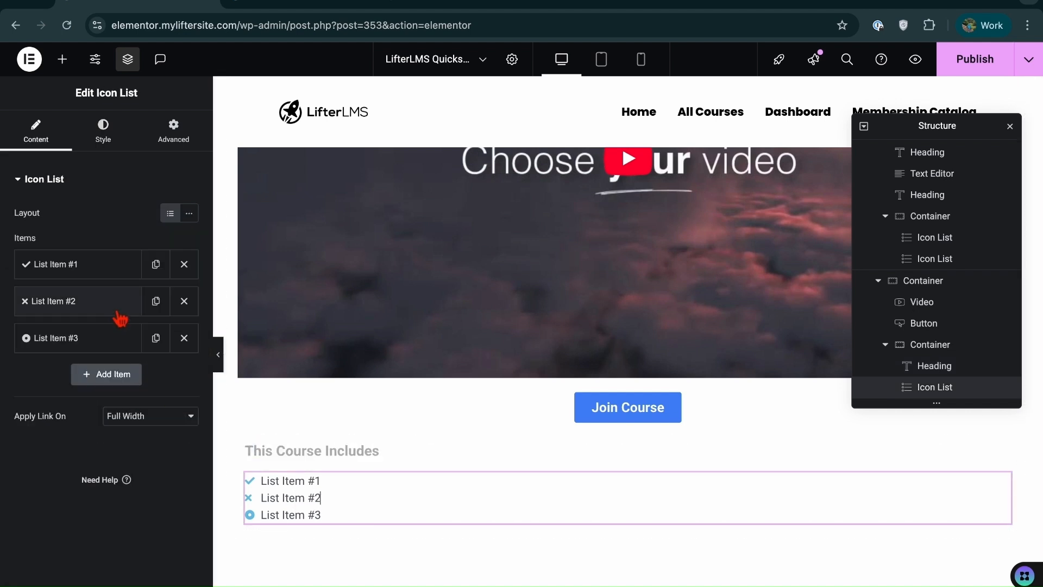
click(118, 271)
key(BackSpace)
key(BackSpace)
text(12 Video Lesson)
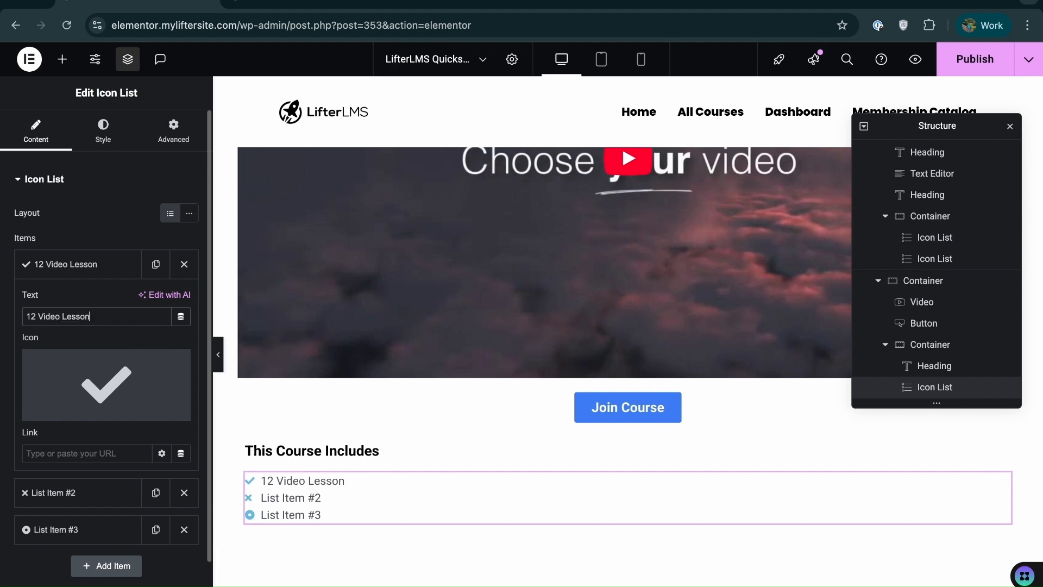
Enter "Full Lifetime Access" as the second list item's link and "Certificate of Completion" as the third item's link
click(94, 495)
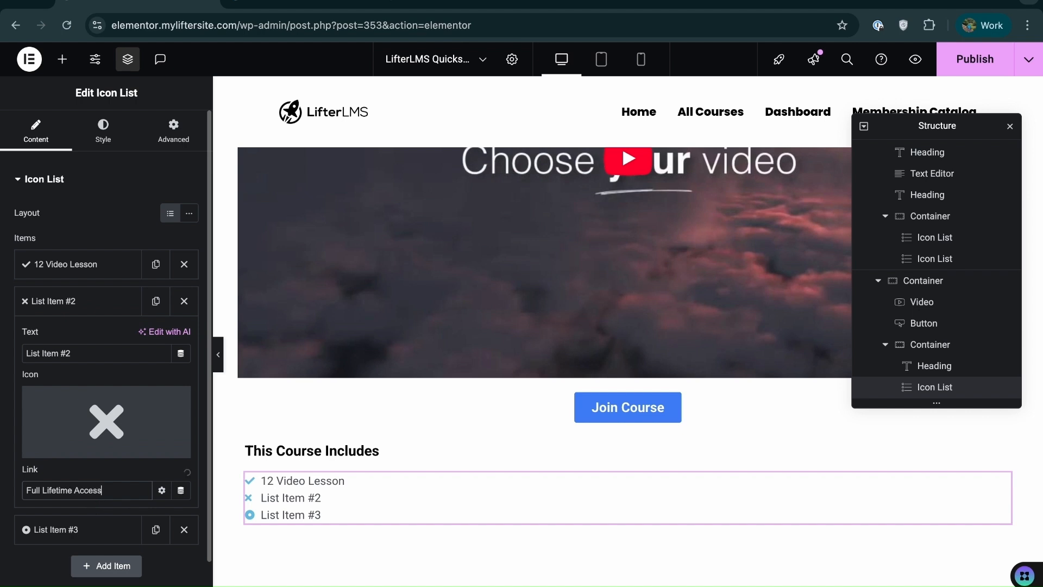
click(91, 539)
click(102, 529)
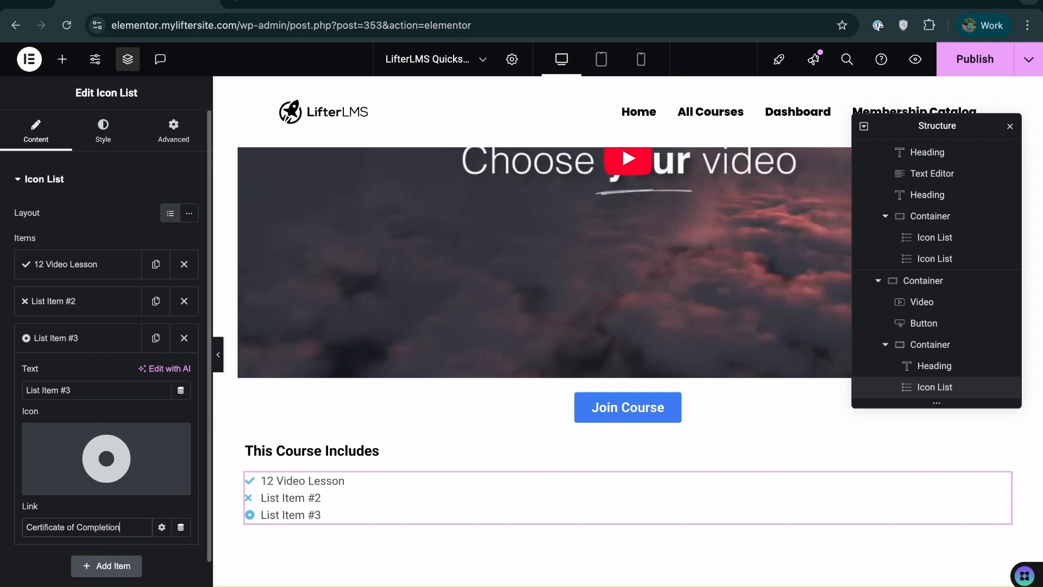
Replace the "12 Video Lesson" item's check mark with the Video icon from the icon library
click(79, 266)
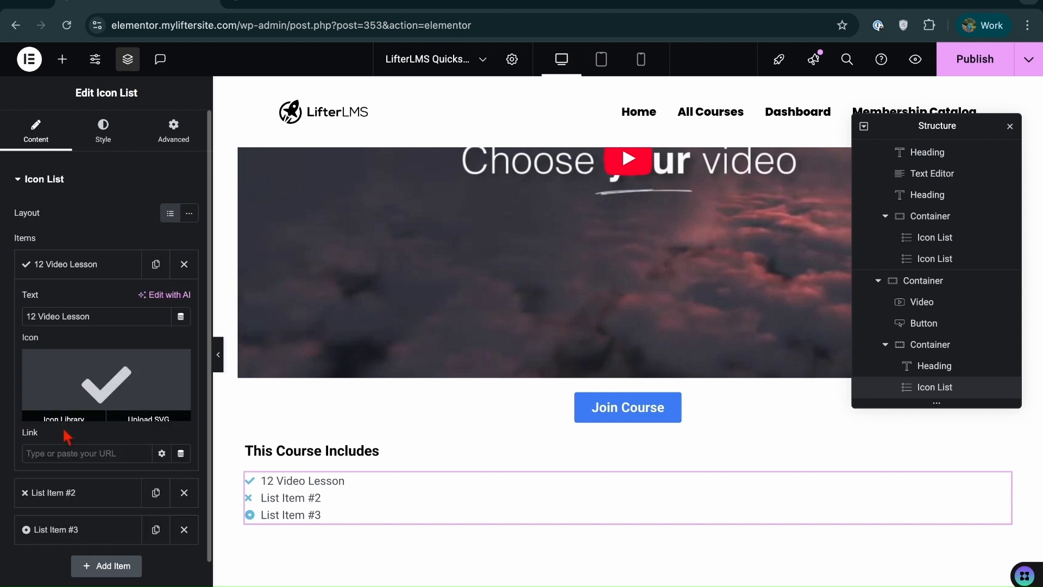
click(59, 417)
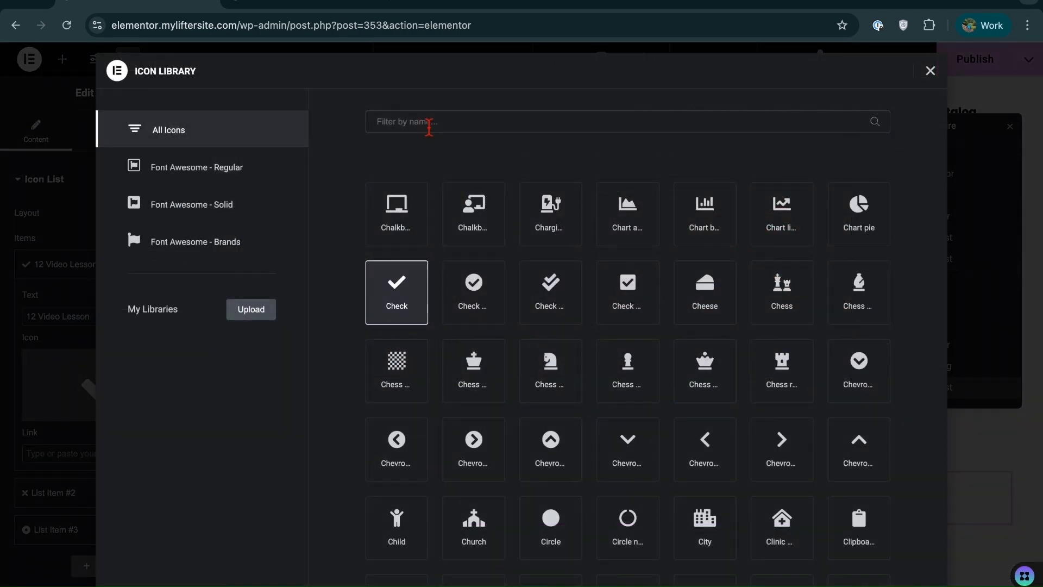
click(429, 126)
text(vi)
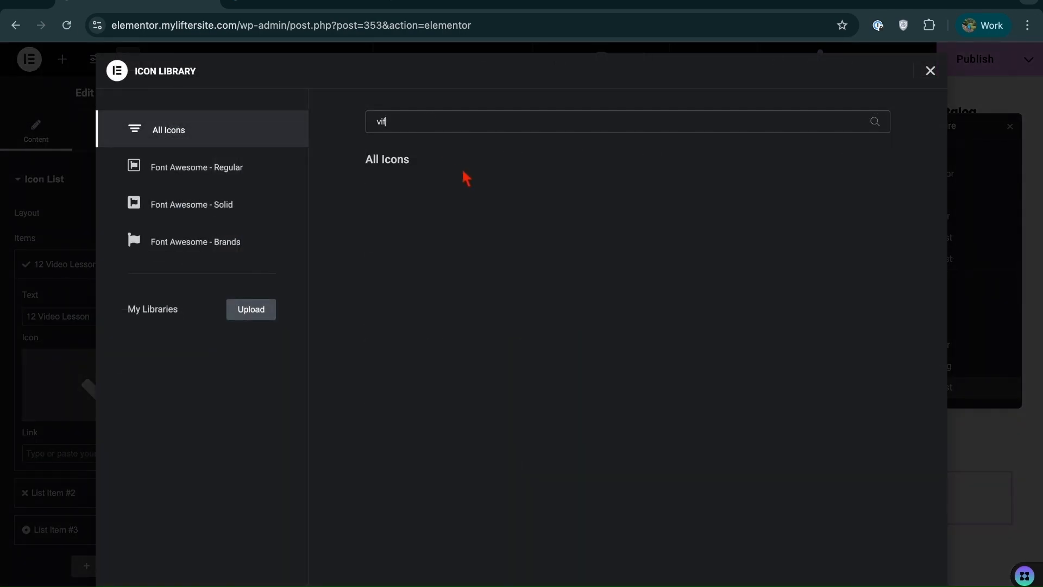
text(d)
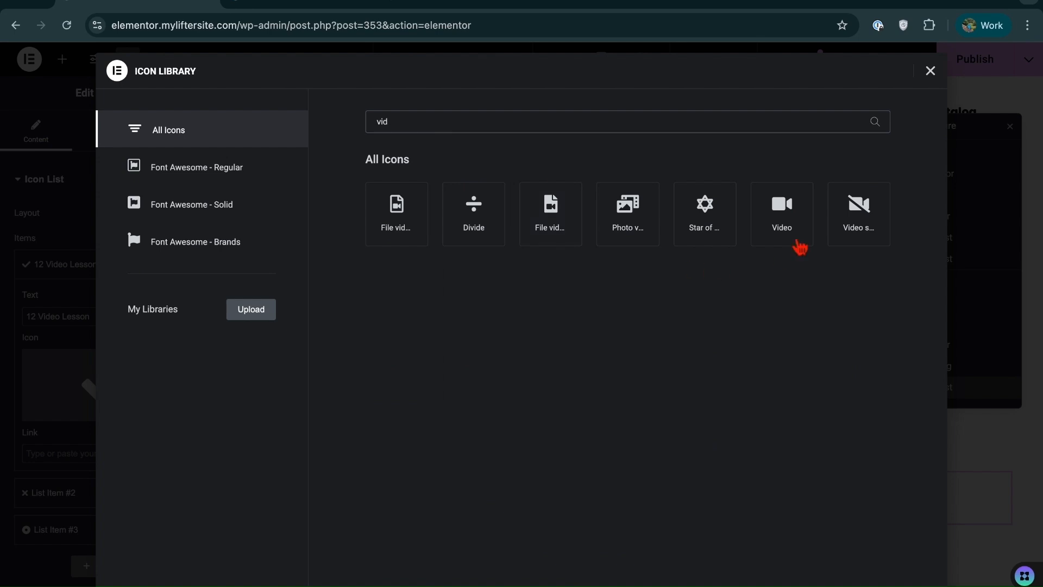
double_click(800, 225)
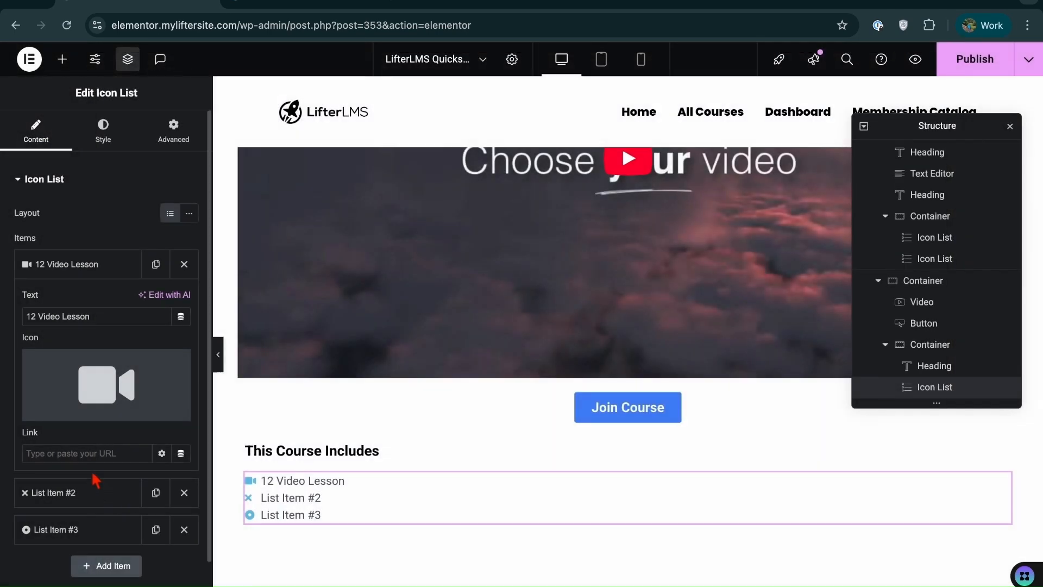
Replace the second list item's icon with the clock icon from the icon library
click(93, 493)
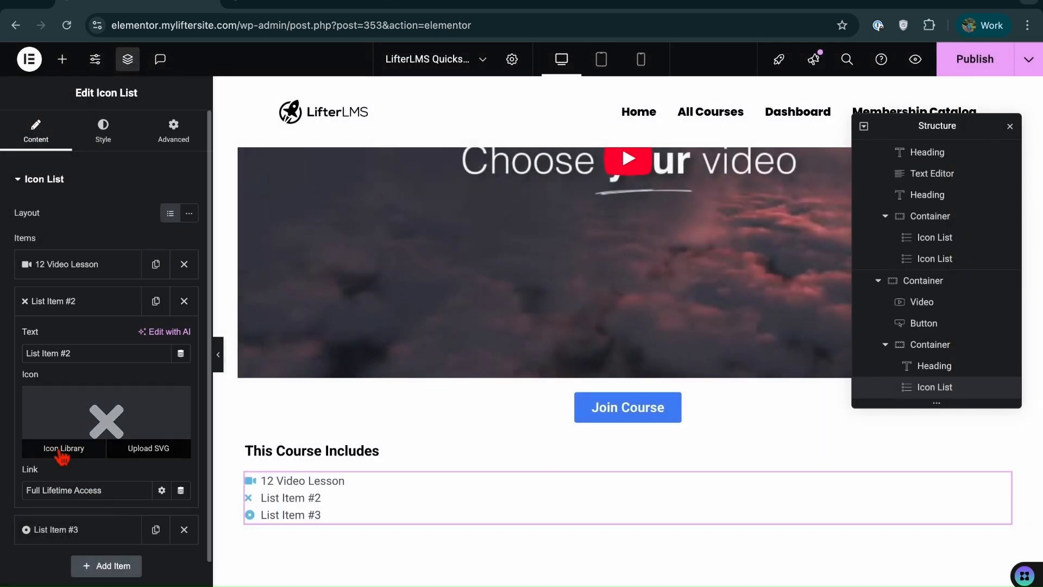
click(63, 454)
text(clo)
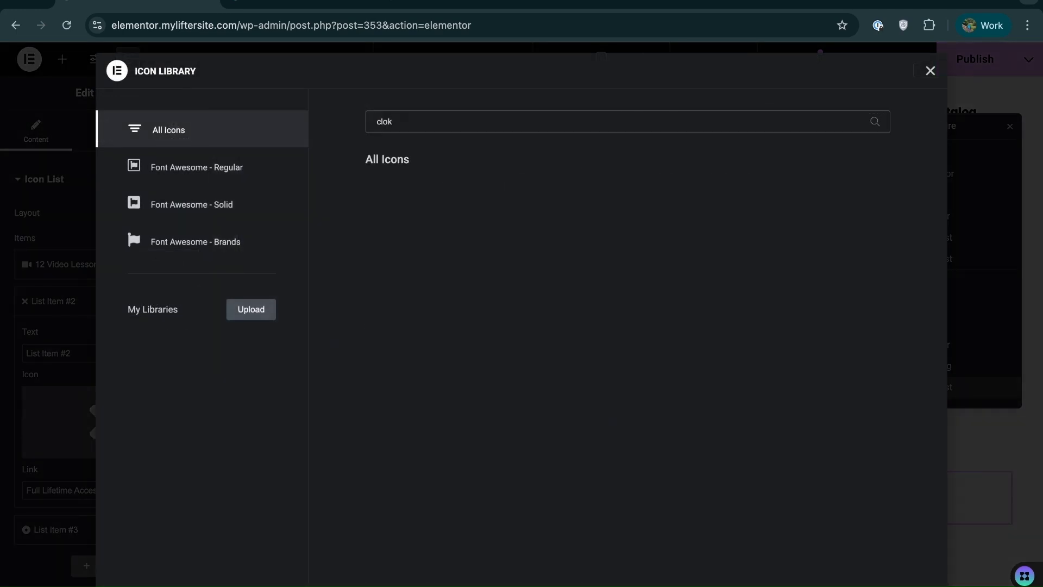
click(709, 216)
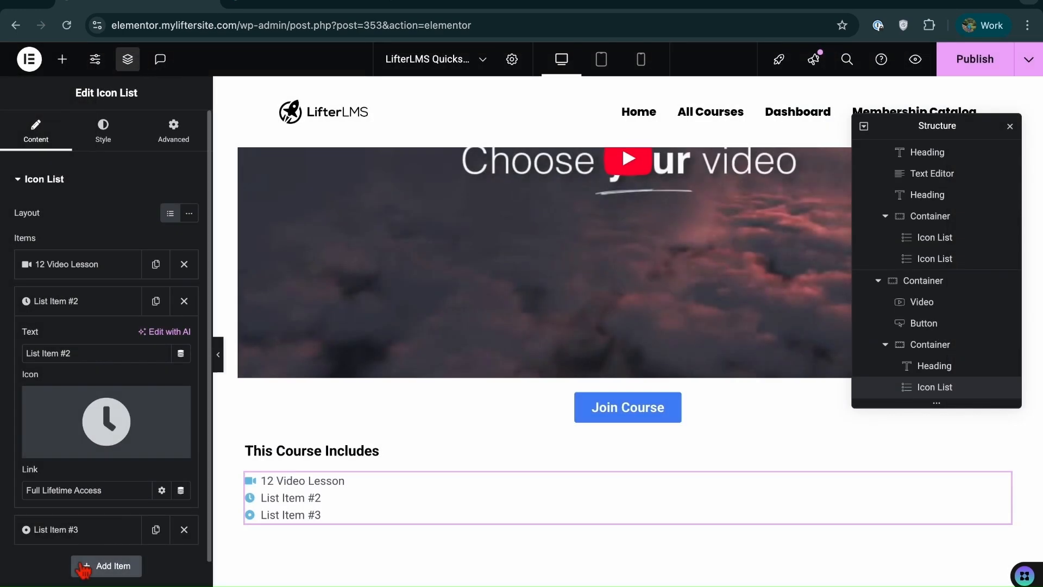
Replace the third list item's icon with the Certificate icon from the icon library
click(77, 530)
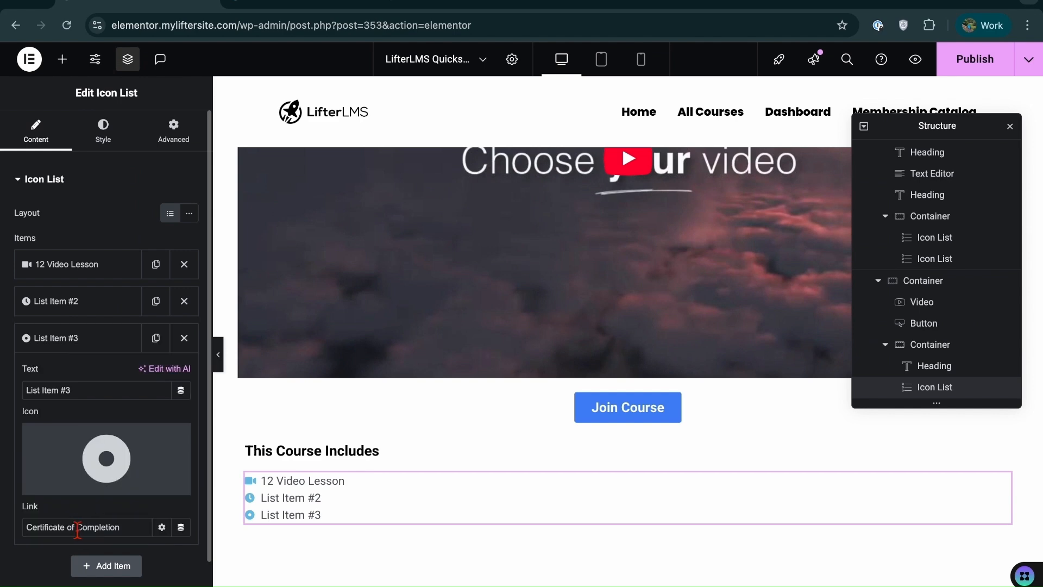
click(64, 489)
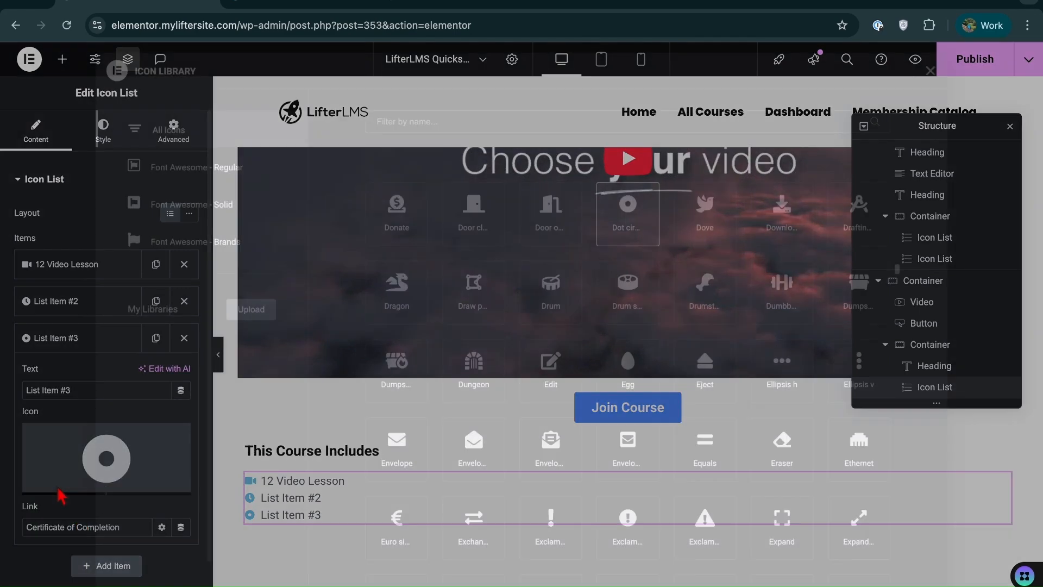
click(380, 121)
text(certi)
click(398, 210)
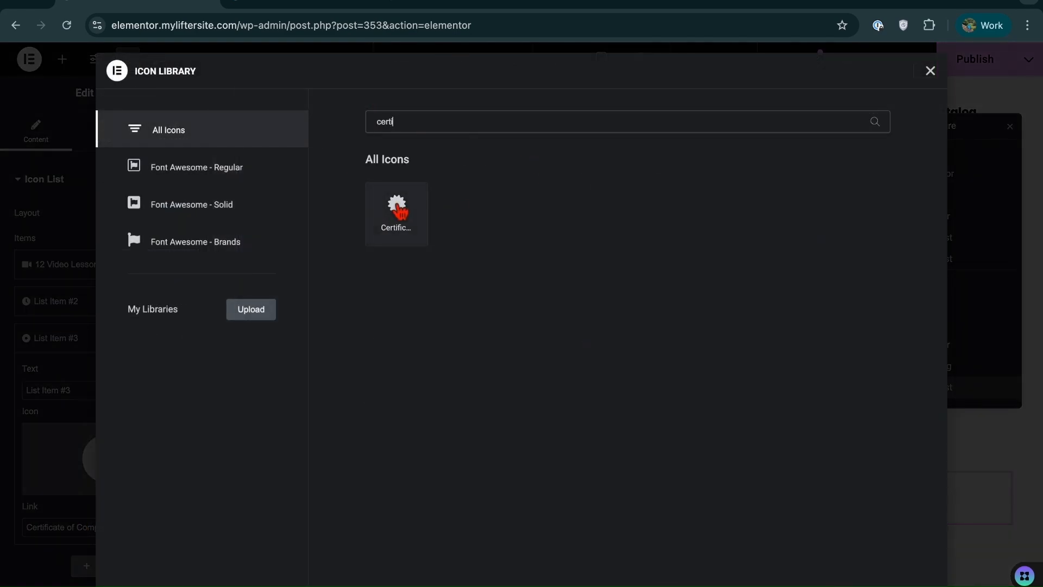
click(896, 586)
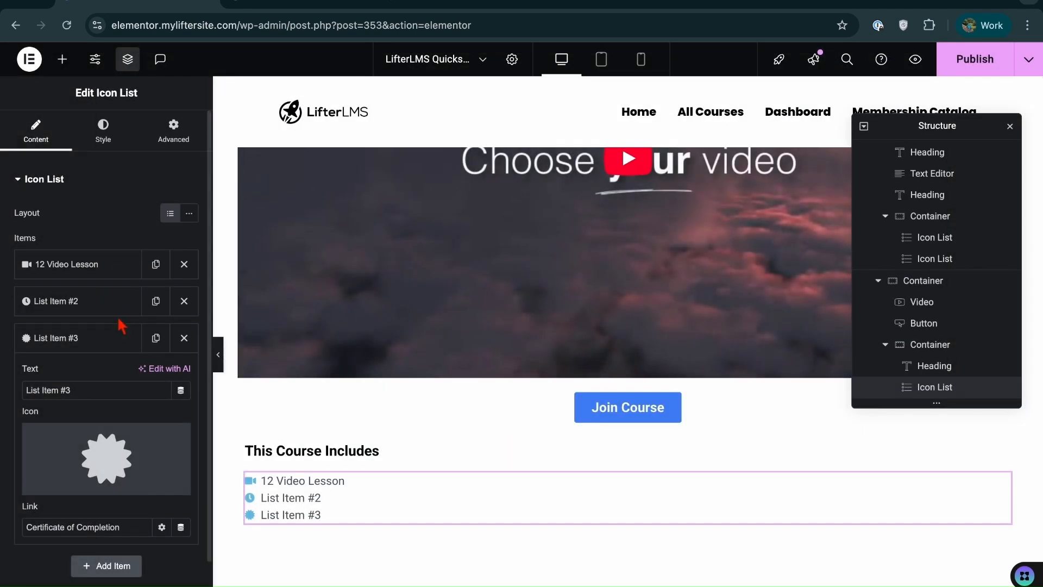
Set the icon list's icon size to 19 px and its icon gap to 0 px
click(104, 140)
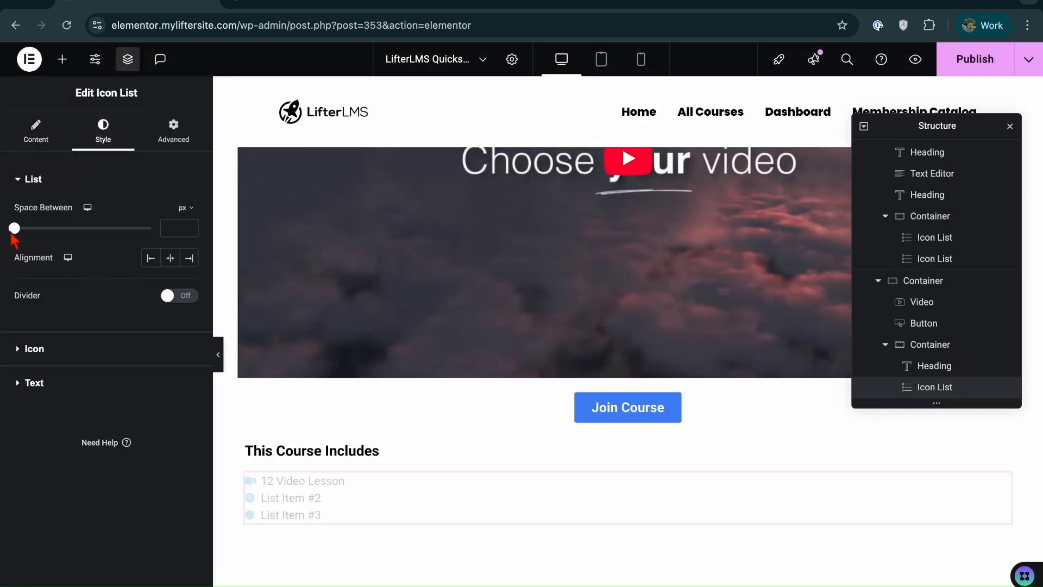
click(40, 363)
drag(27, 353, 39, 348)
click(21, 382)
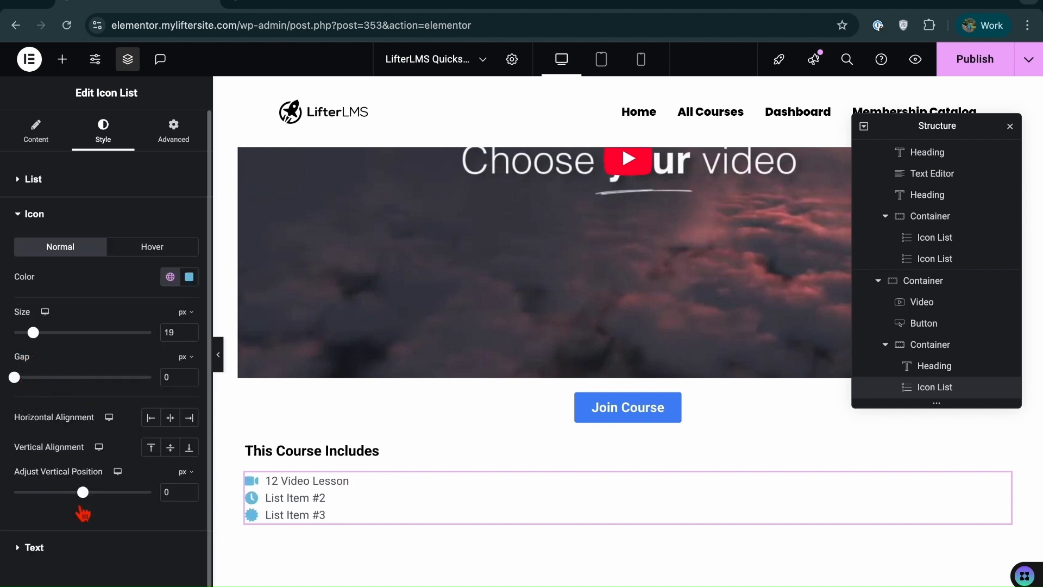
Reduce the text size of the icon list under "This Course Includes" in its typography settings
click(33, 548)
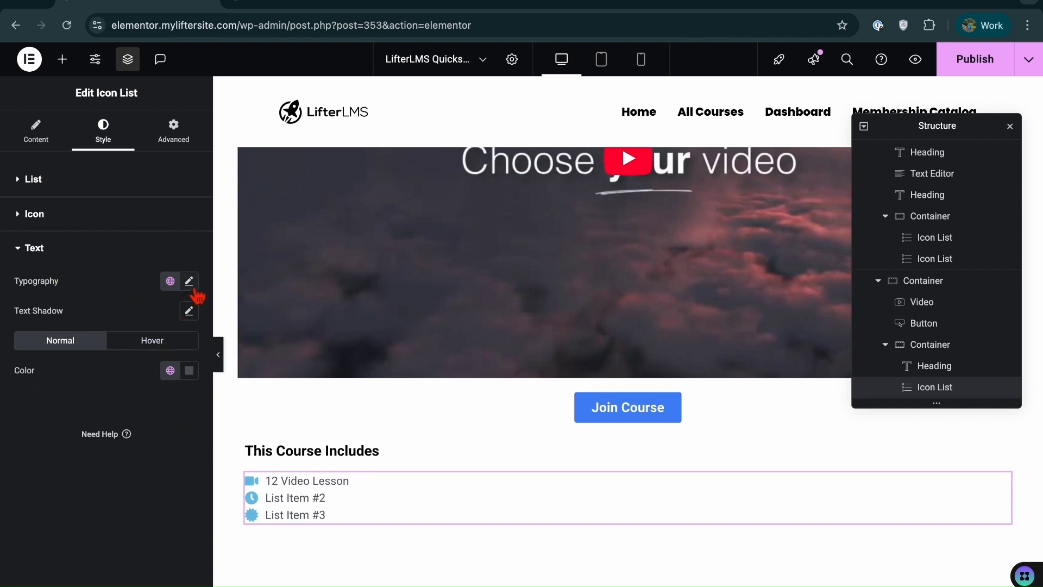
click(192, 287)
scroll(98, 478, down, 1)
drag(32, 531, 49, 540)
drag(31, 363, 39, 367)
Set the space between the icon list's items to 10 px
click(43, 217)
click(34, 193)
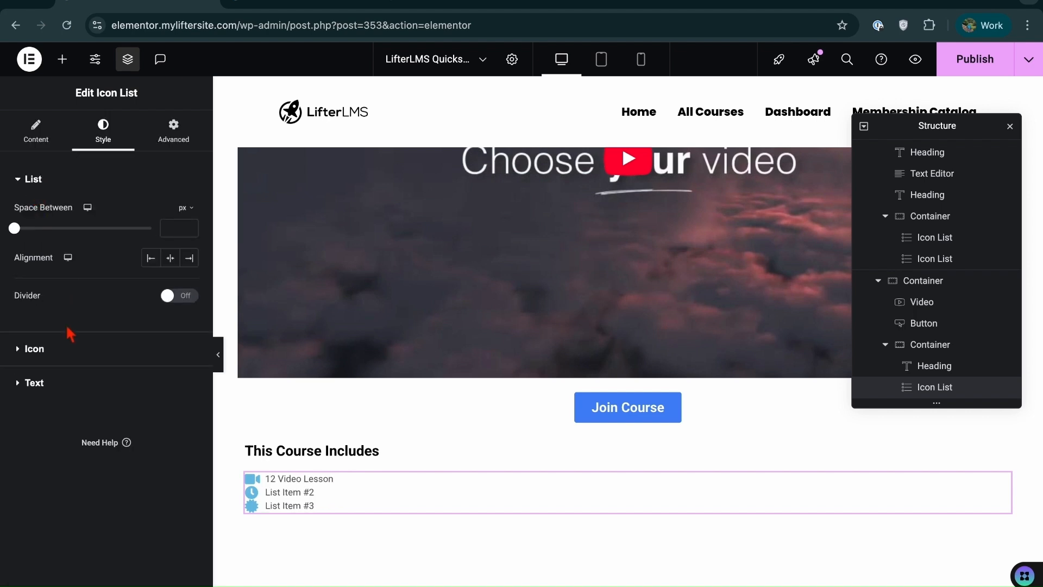
drag(24, 241, 52, 243)
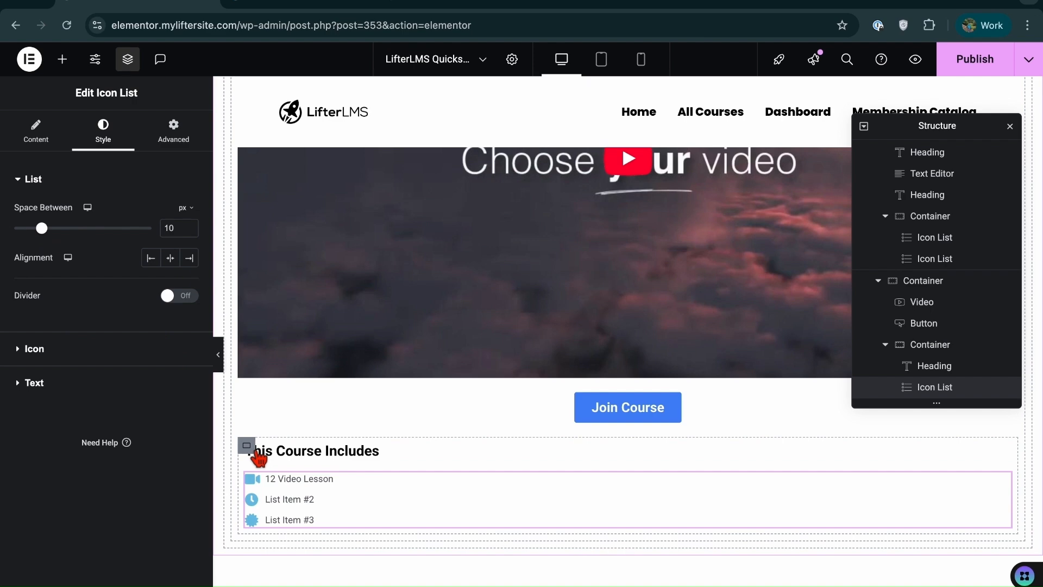
Set the direction of the parent container holding the course text and the video container to row
scroll(252, 226, up, 9)
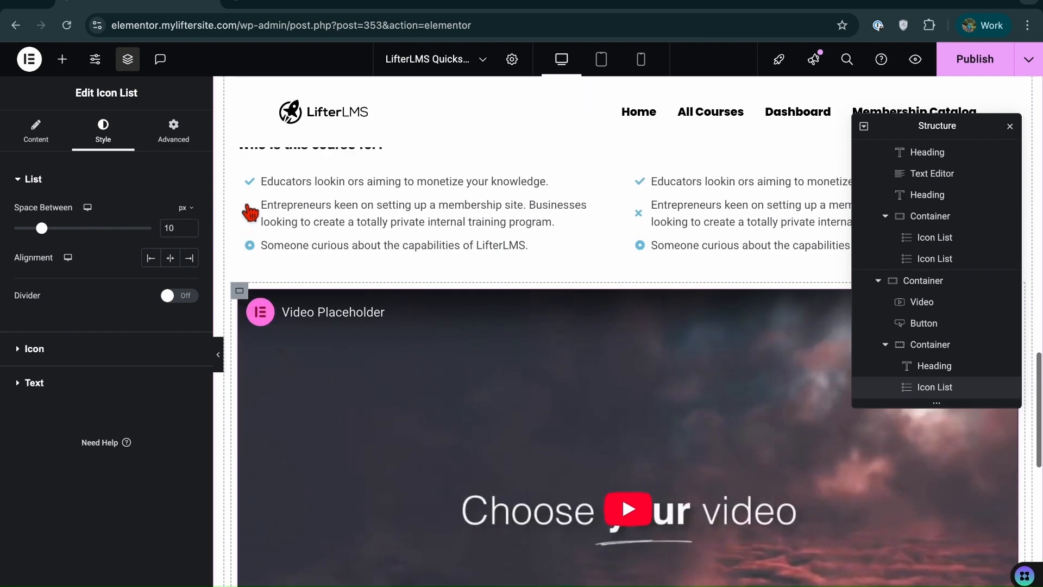
scroll(249, 210, up, 4)
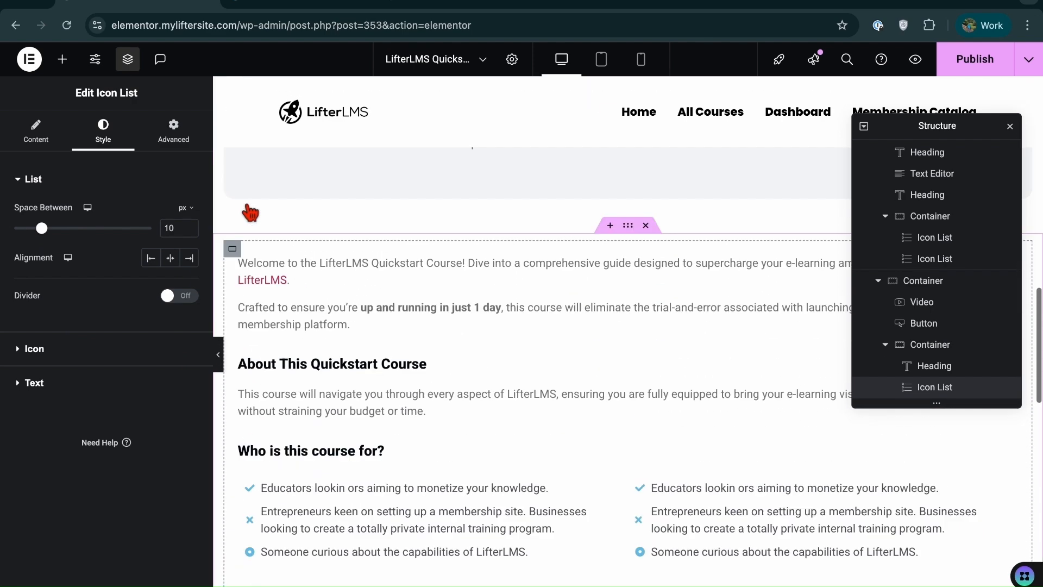
click(240, 256)
scroll(248, 346, down, 5)
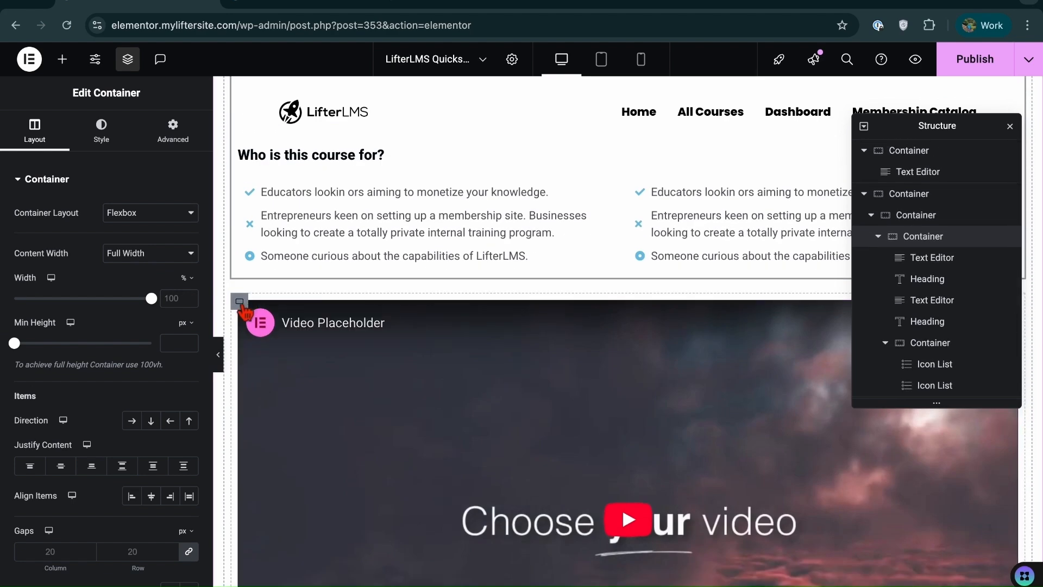
scroll(288, 290, up, 5)
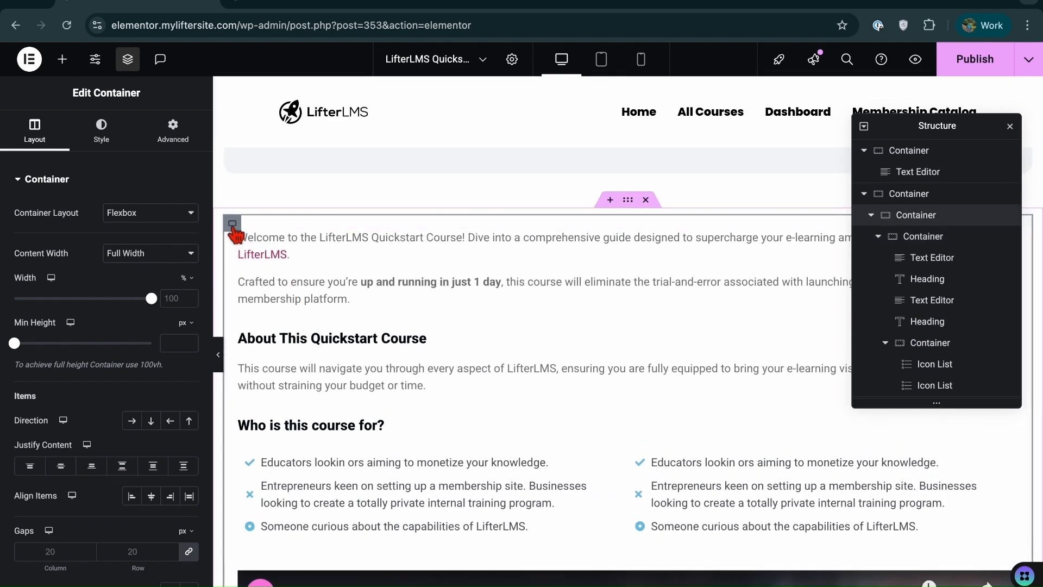
scroll(264, 283, down, 10)
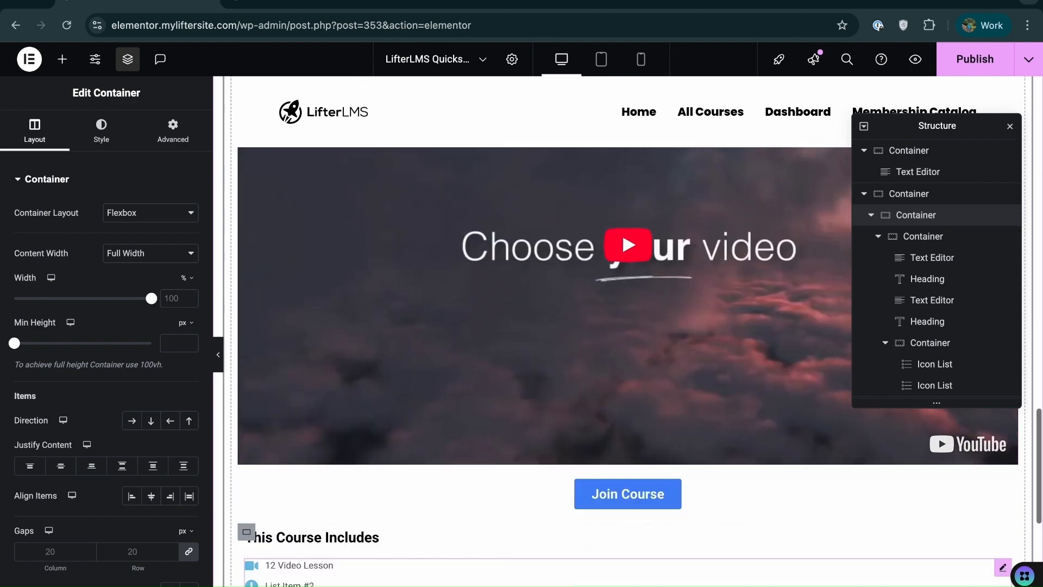
scroll(387, 486, up, 10)
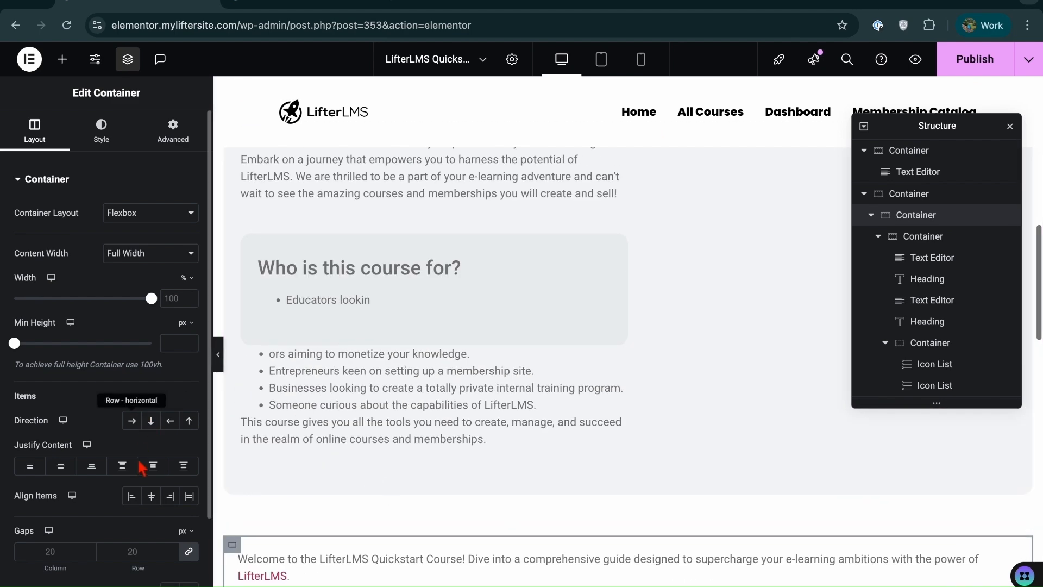
click(132, 421)
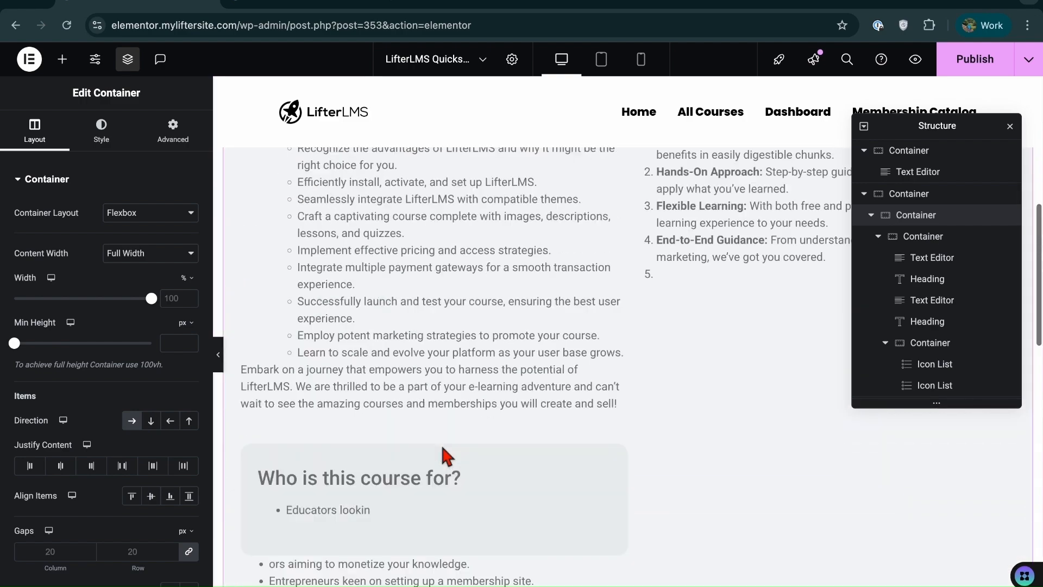
scroll(553, 411, down, 6)
scroll(553, 410, up, 4)
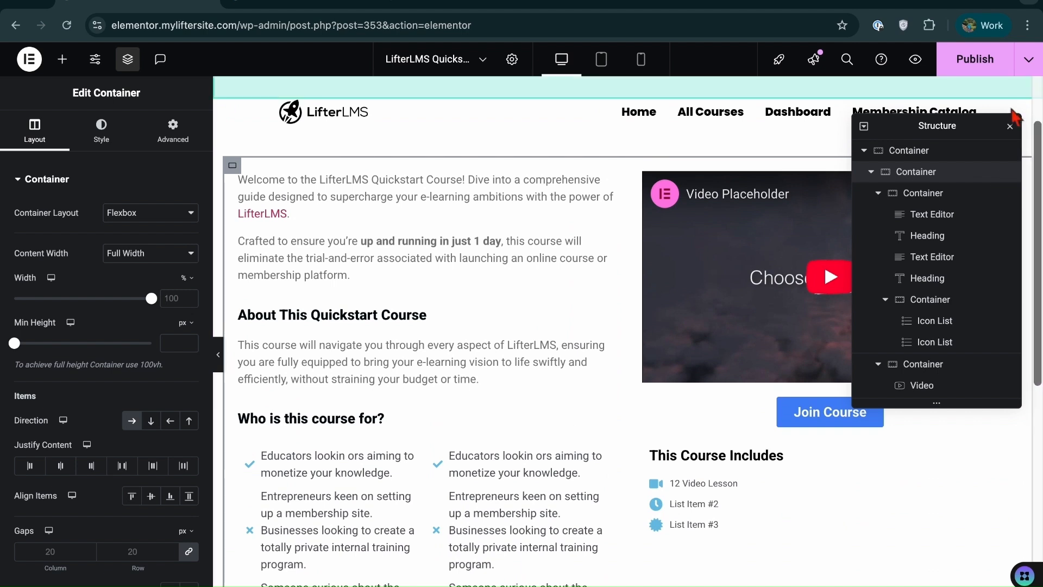
Close the page structure overview and set the video container's width to 44%
click(1010, 126)
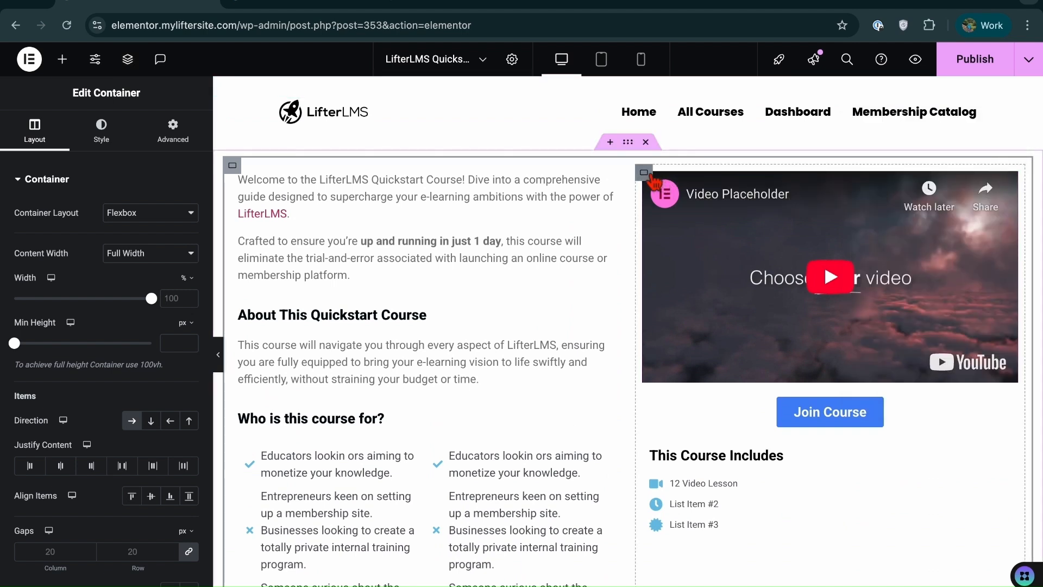
click(644, 173)
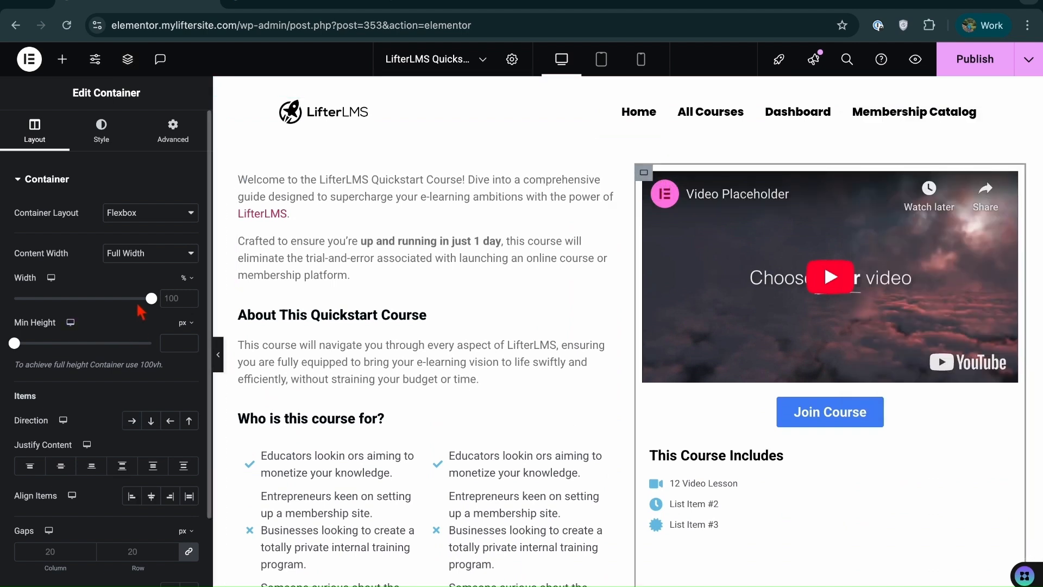
drag(152, 299, 74, 299)
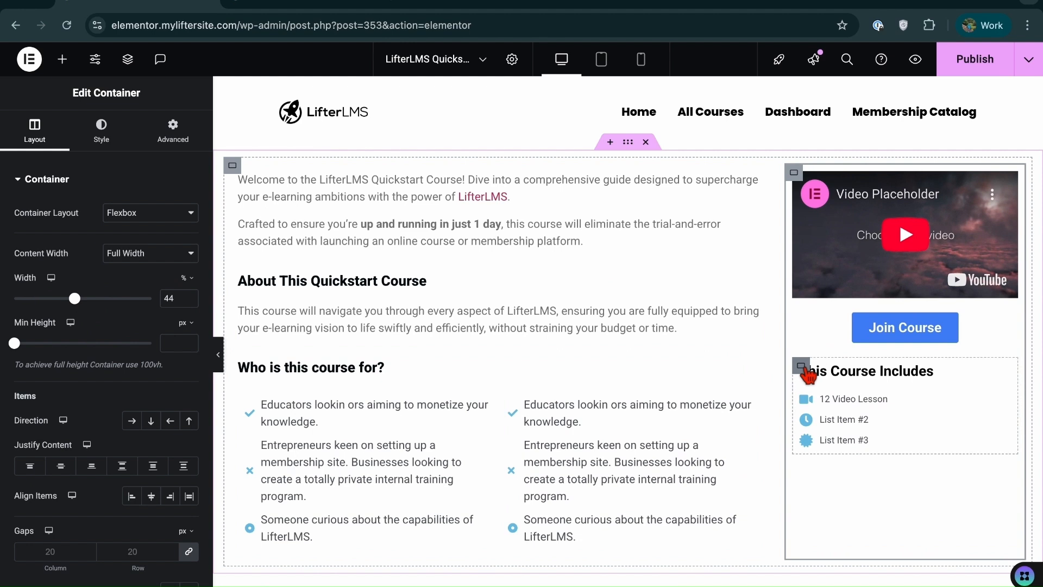
Give the video container a solid border with a 7 px radius on all corners
click(802, 370)
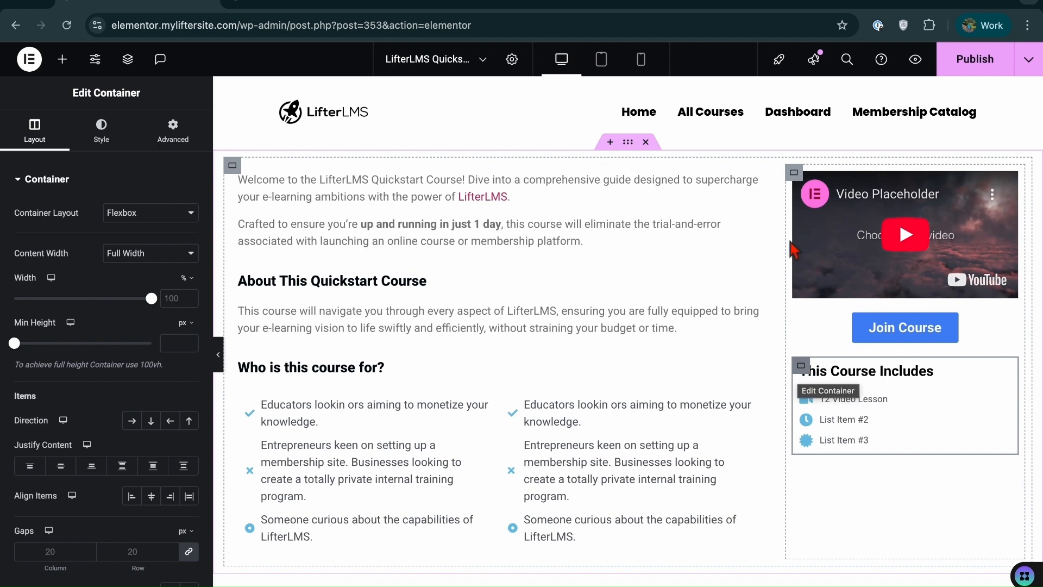
click(794, 172)
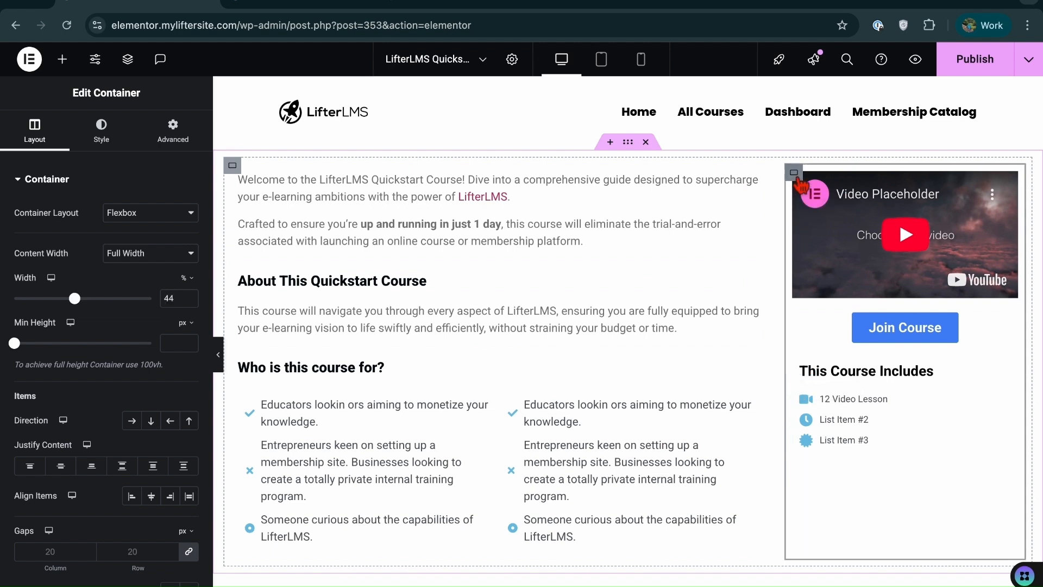
click(103, 135)
click(34, 340)
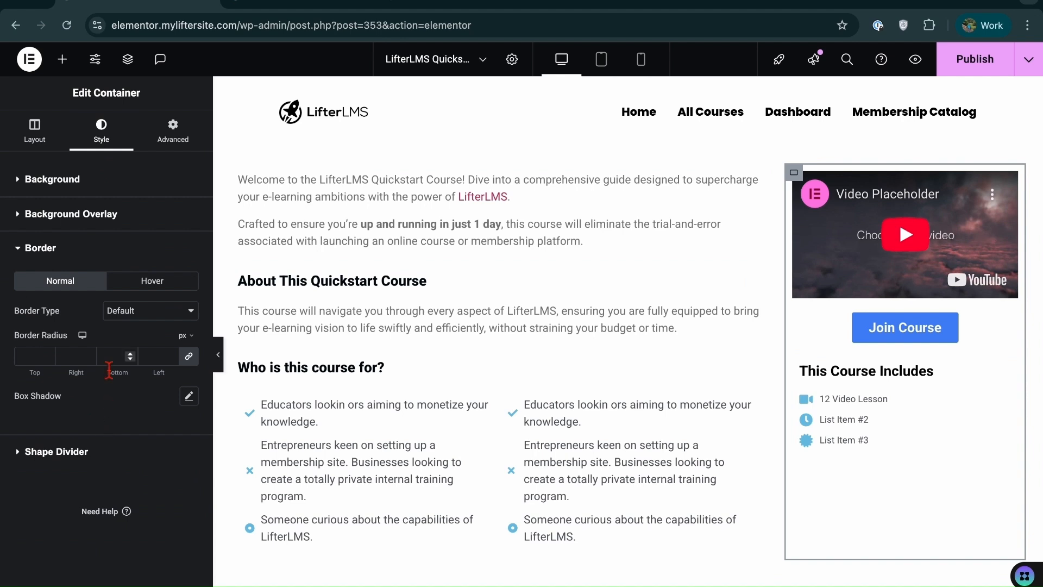
click(126, 321)
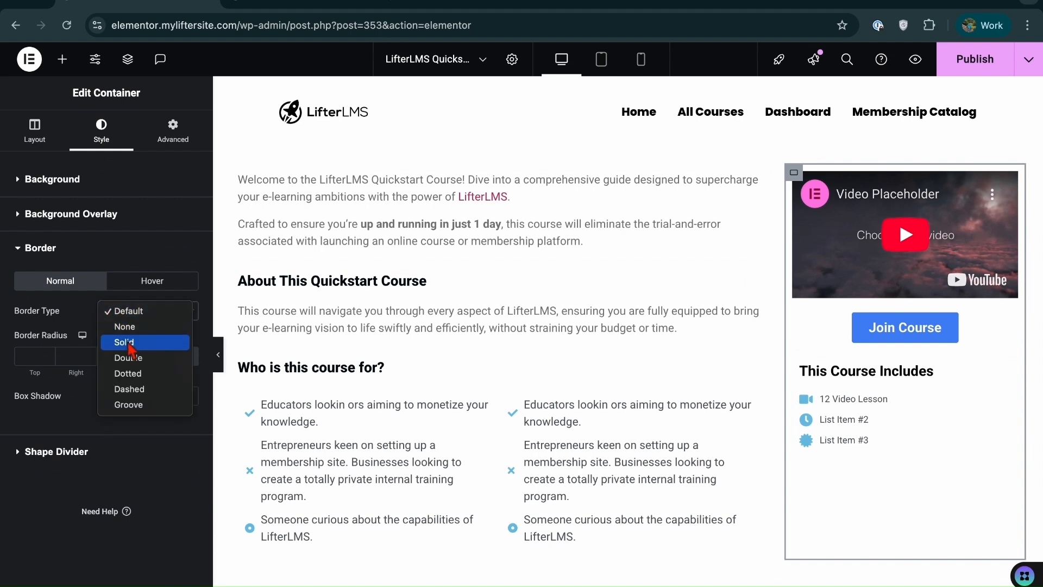
click(131, 343)
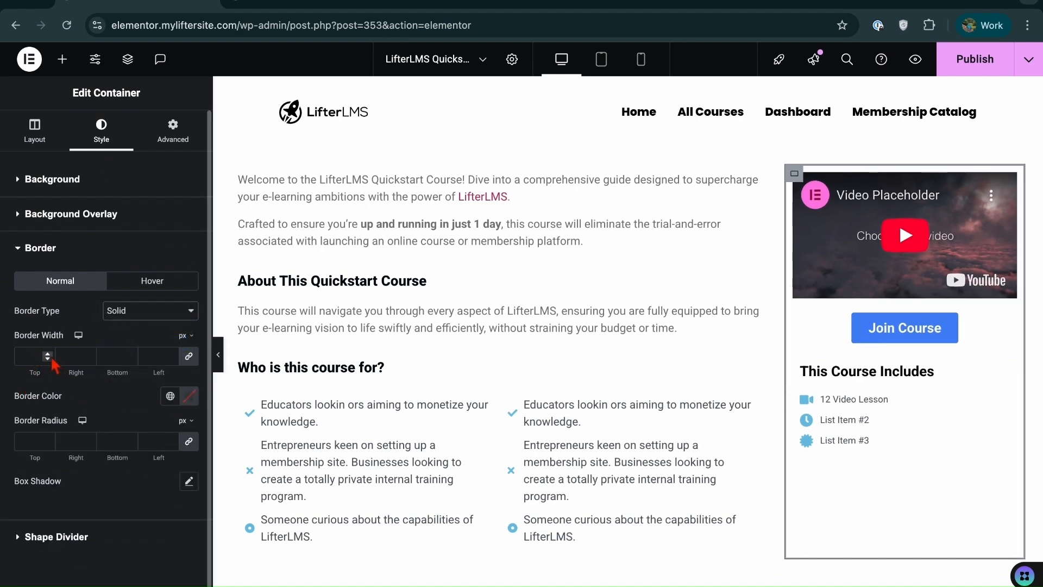
click(54, 448)
text(7)
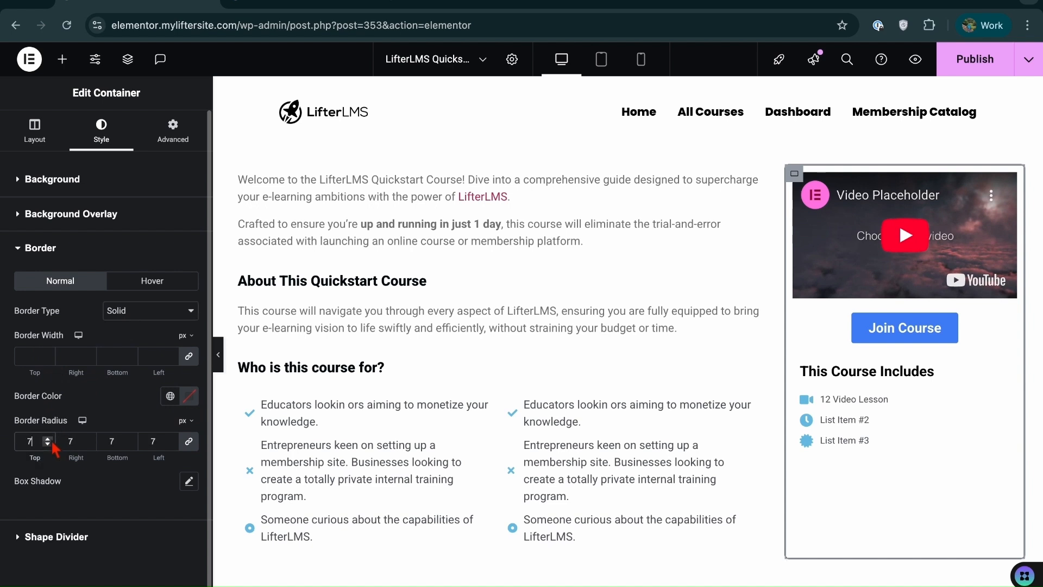
Add a box shadow to the video container with vertical offset 1, blur 16 and color rgba(201, 193, 193, 0.5)
click(189, 481)
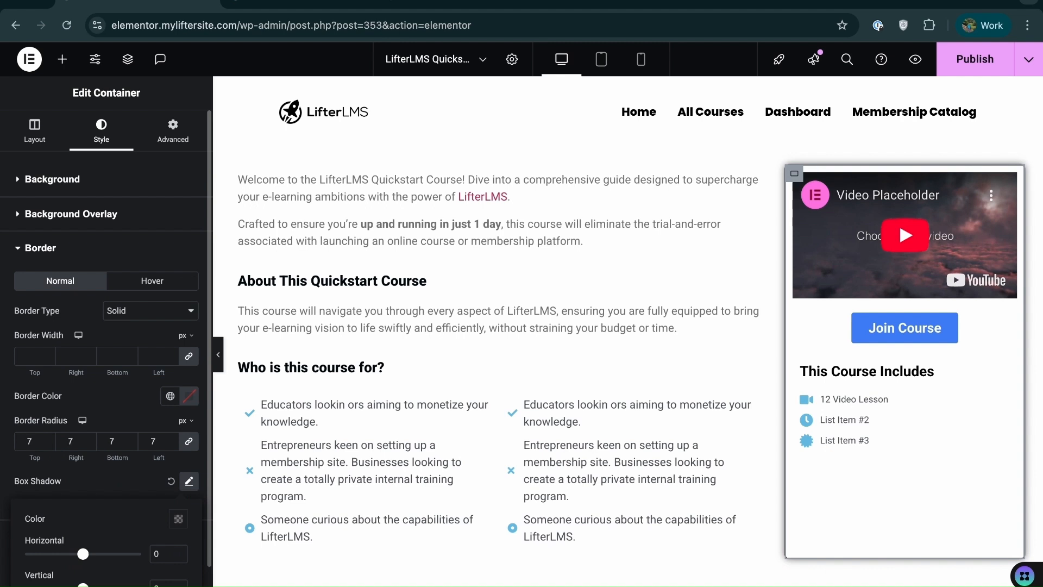
drag(84, 585, 84, 584)
scroll(106, 380, down, 2)
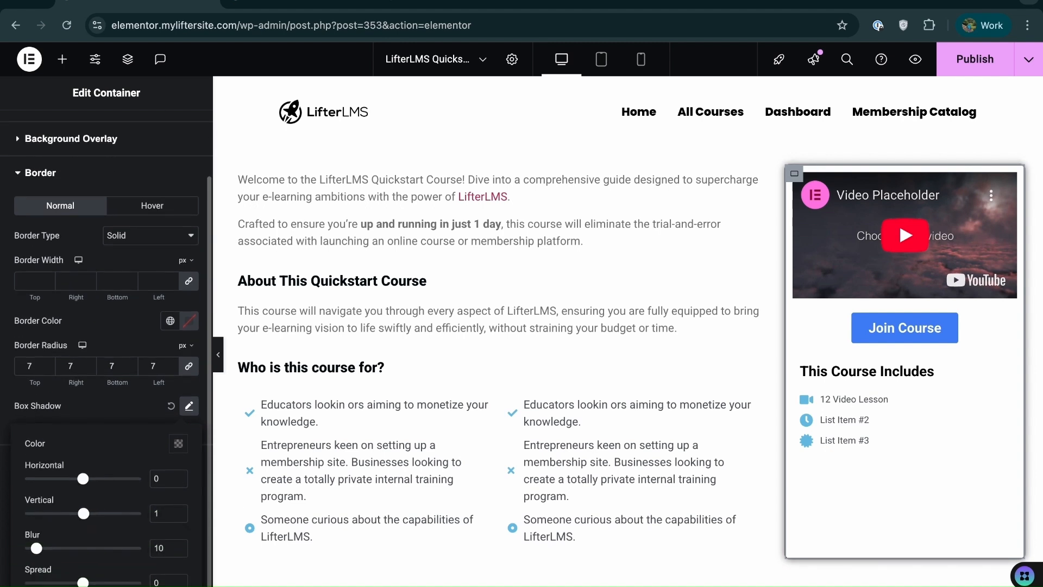
drag(36, 548, 44, 549)
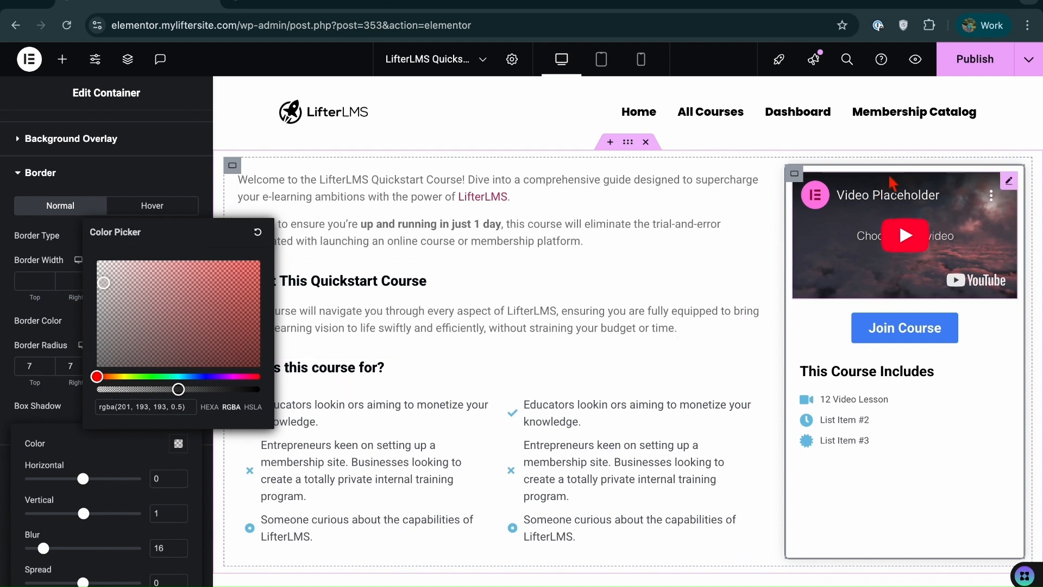
Change the icon color of the "This Course Includes" list to a violet-blue
click(807, 398)
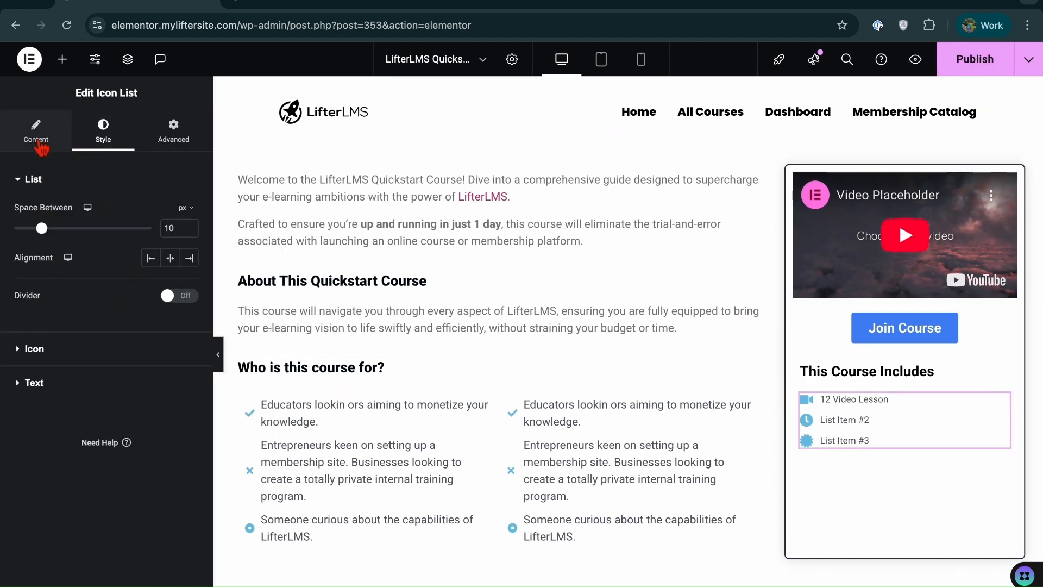
click(60, 364)
click(189, 277)
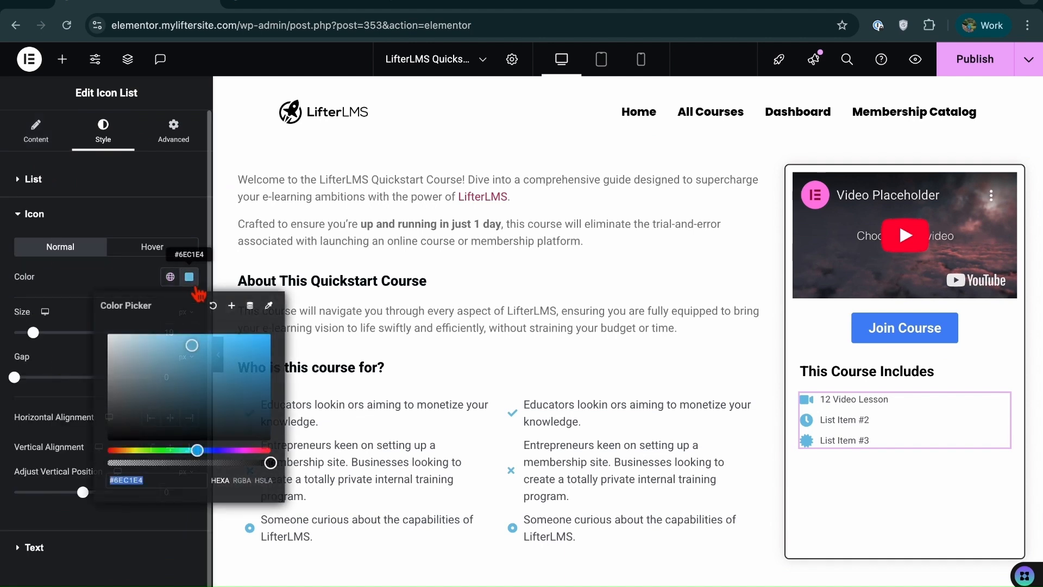
drag(203, 458, 222, 462)
Publish the course page, check its layout in the preview, and return to the editor
click(973, 70)
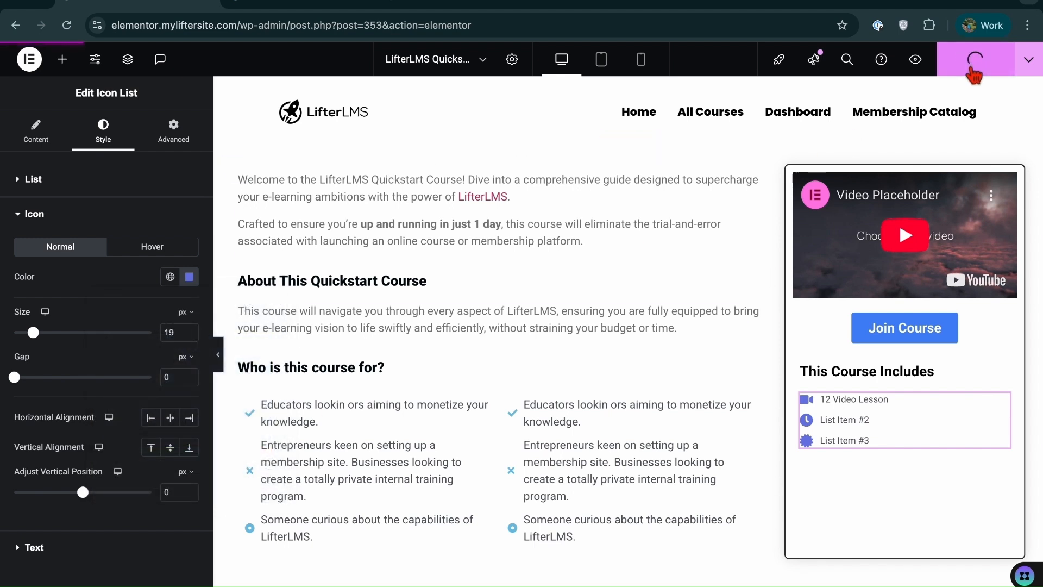
click(913, 69)
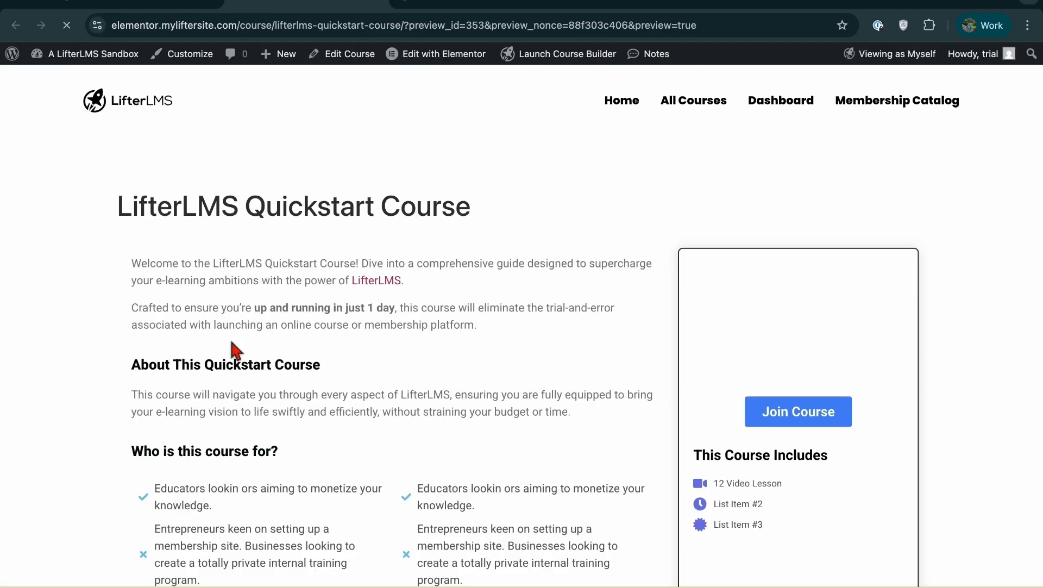
scroll(249, 392, down, 3)
scroll(351, 405, up, 2)
scroll(357, 415, down, 1)
click(191, 4)
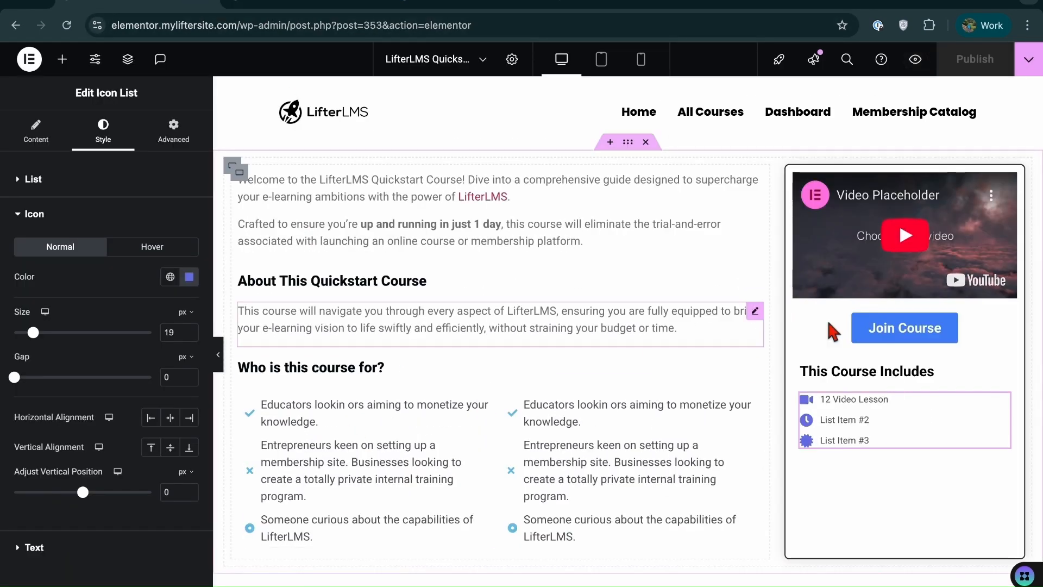
Set the video container's border color to light gray and check the course page preview
click(801, 179)
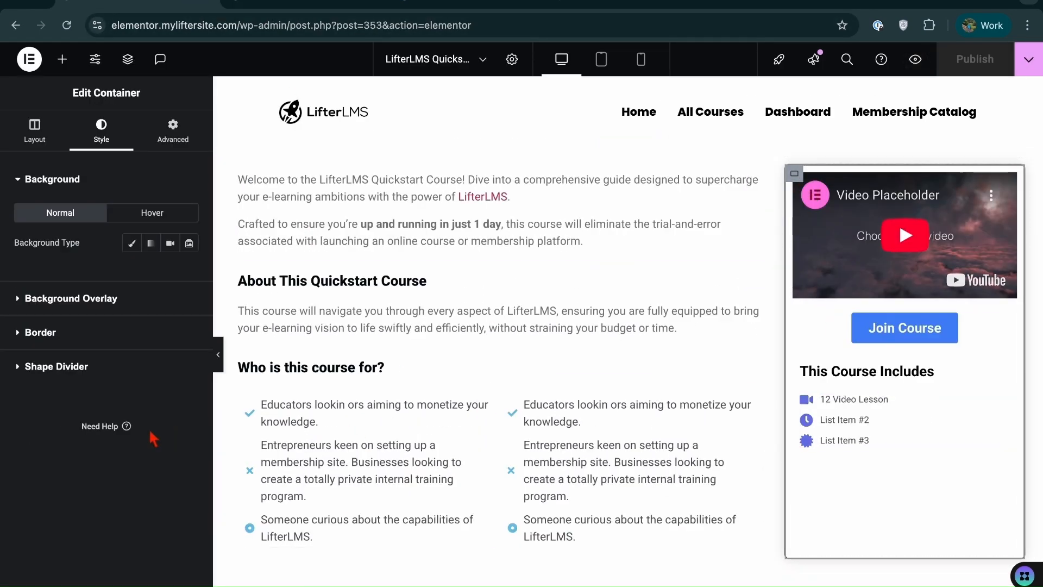
click(41, 332)
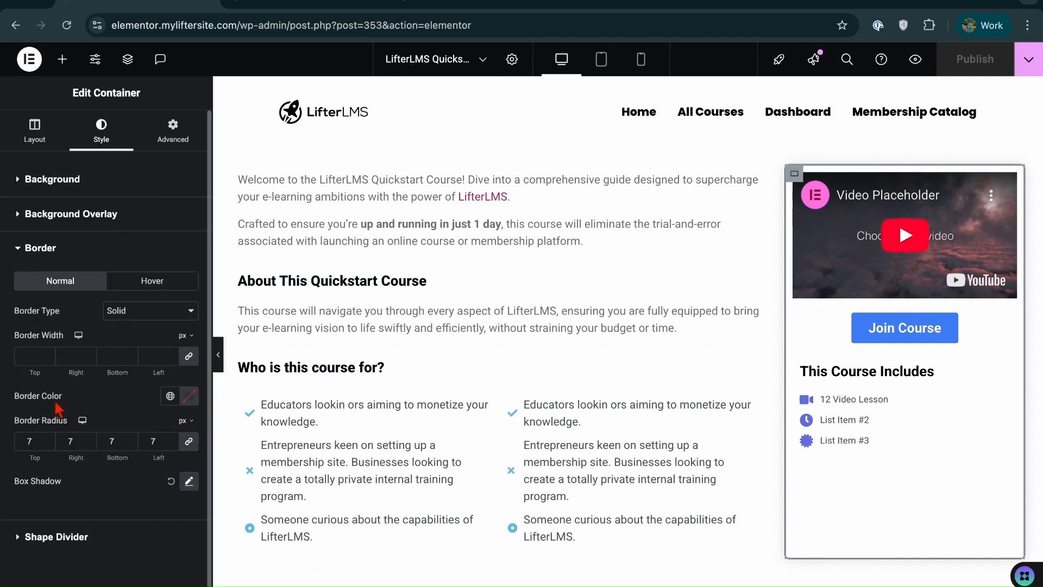
click(189, 399)
drag(123, 500, 111, 464)
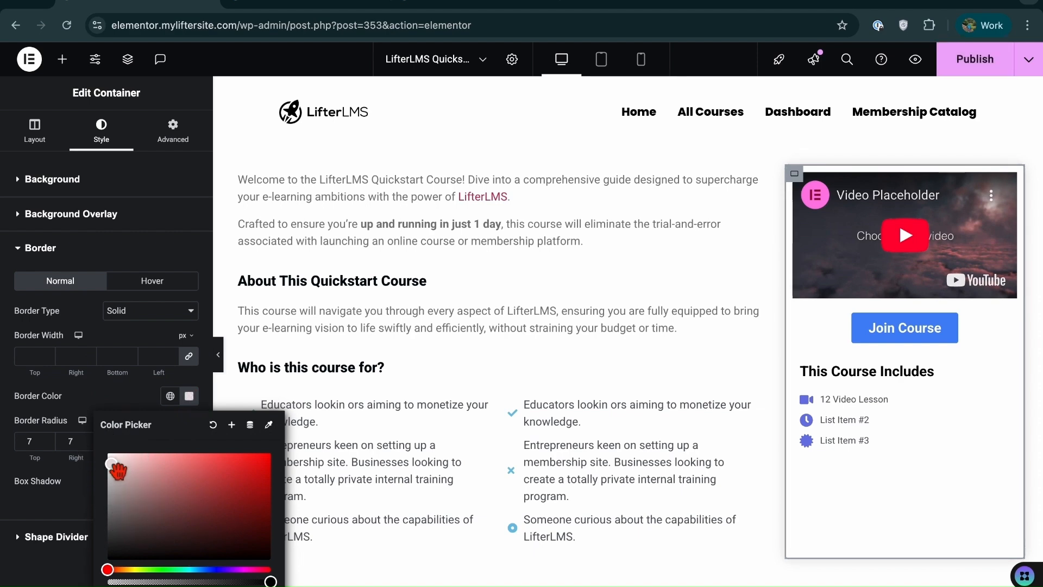
click(916, 58)
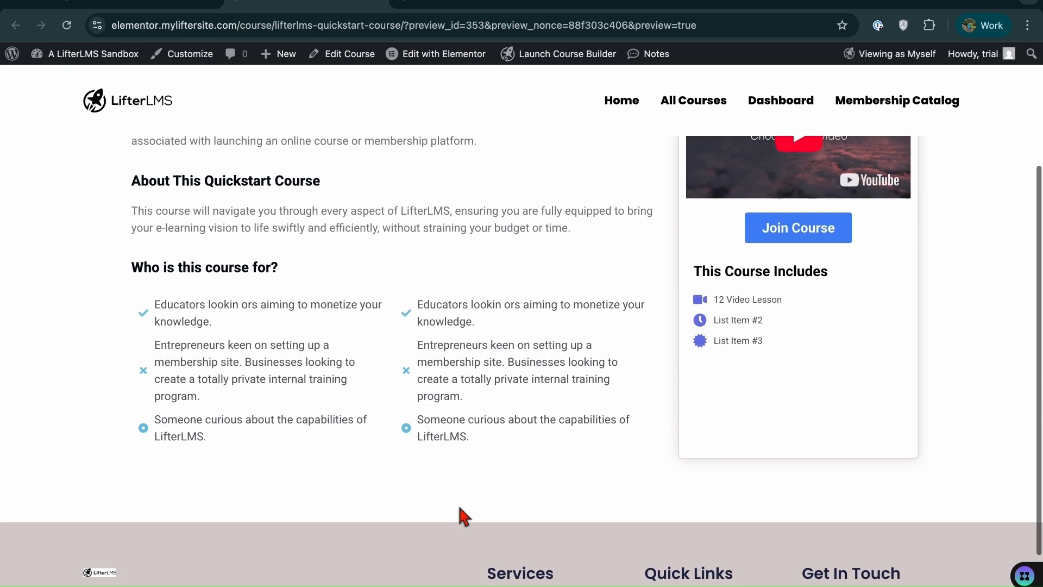
scroll(459, 508, up, 2)
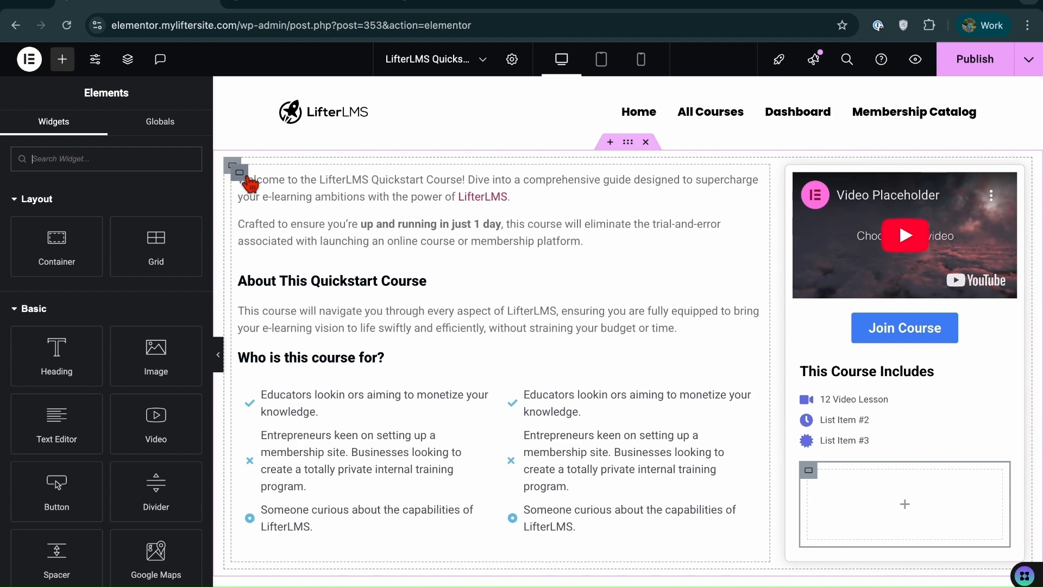
Delete the second paragraph, starting "Crafted to ensure you're up and running", from the course's introduction text
click(233, 166)
click(280, 223)
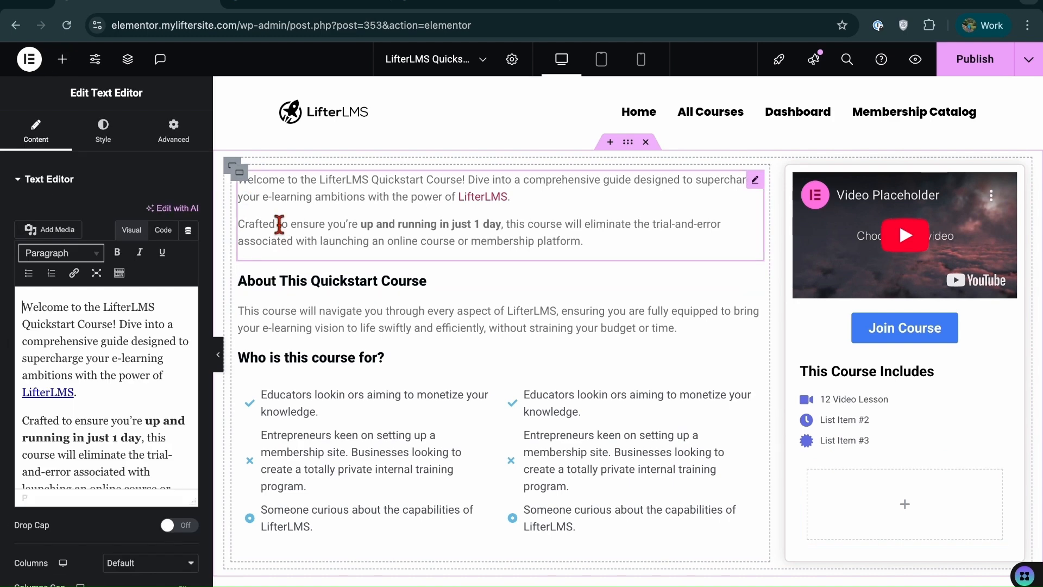
scroll(70, 430, down, 2)
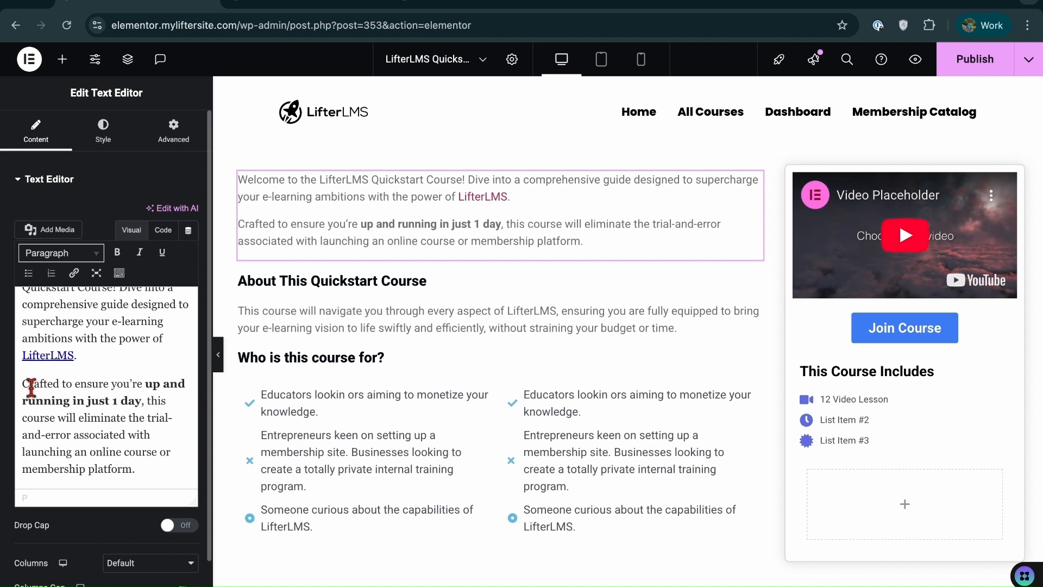
drag(31, 386, 172, 478)
key(BackSpace)
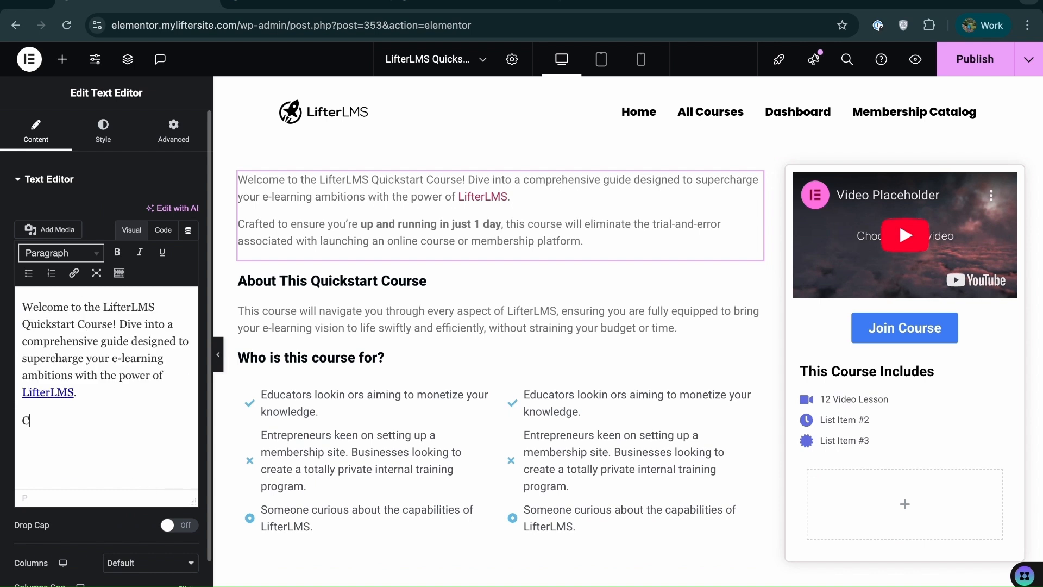
key(BackSpace)
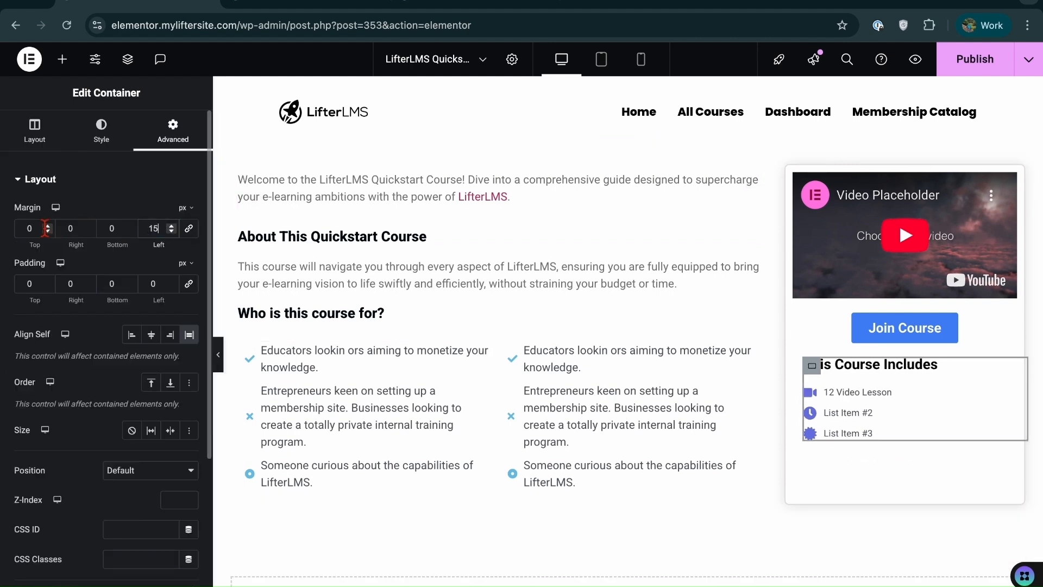
Set the "This Course Includes" container's top margin to 8 px and its list's icon size to 23 px
click(50, 226)
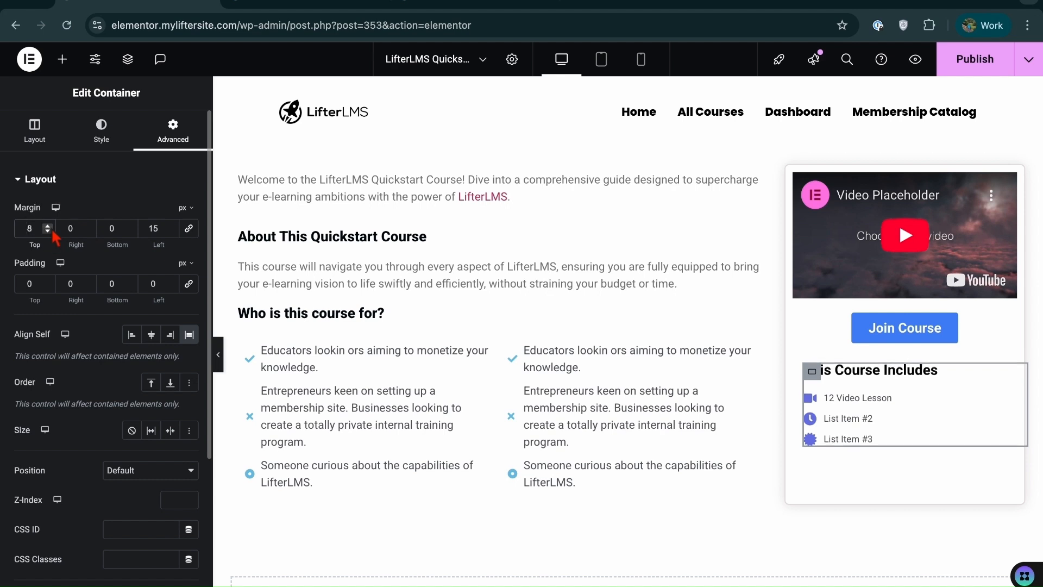
click(852, 415)
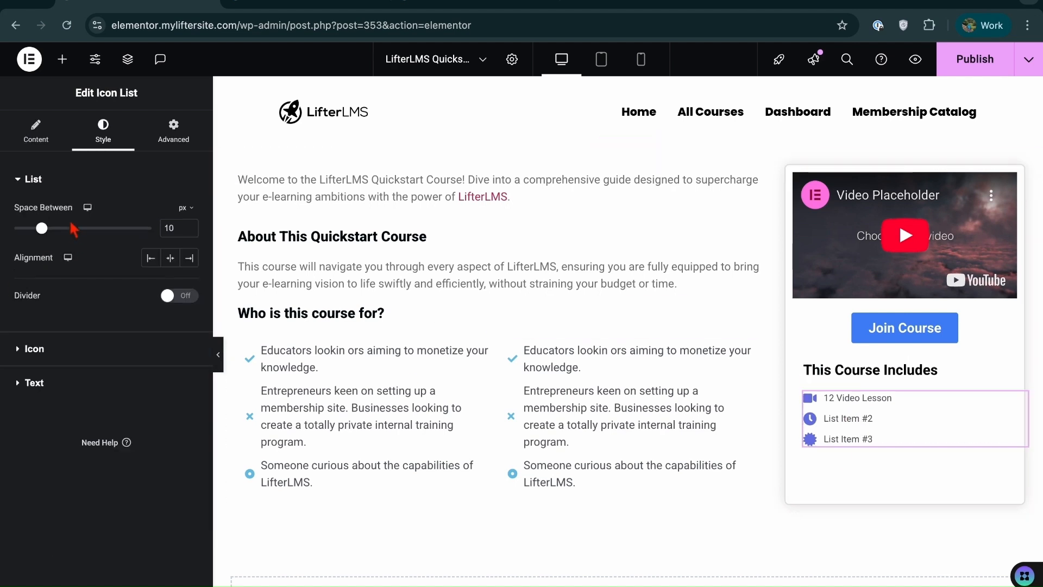
click(89, 356)
drag(30, 332, 52, 341)
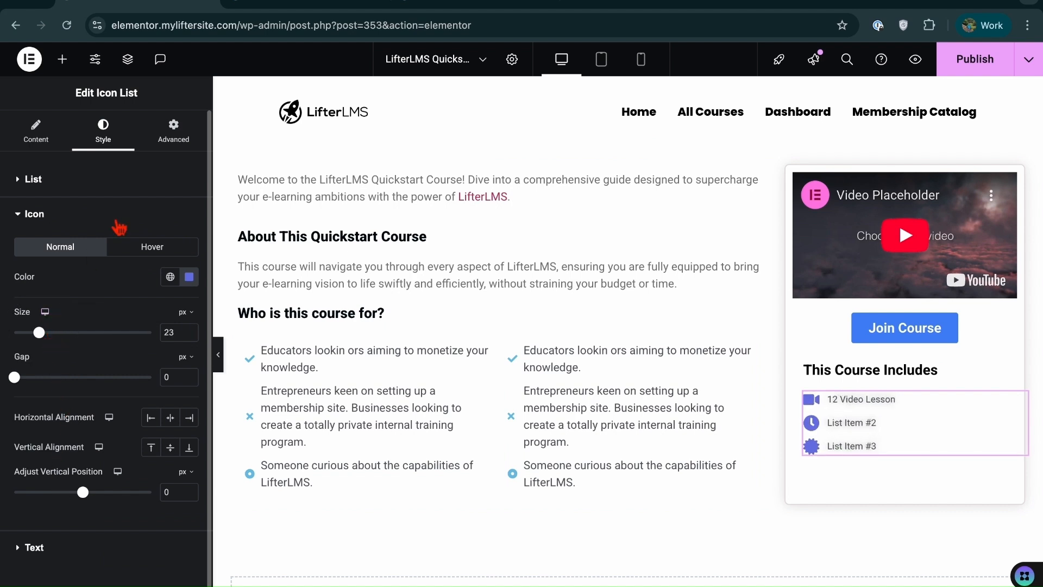
Enlarge the text of the "This Course Includes" icon list through its typography size
click(30, 547)
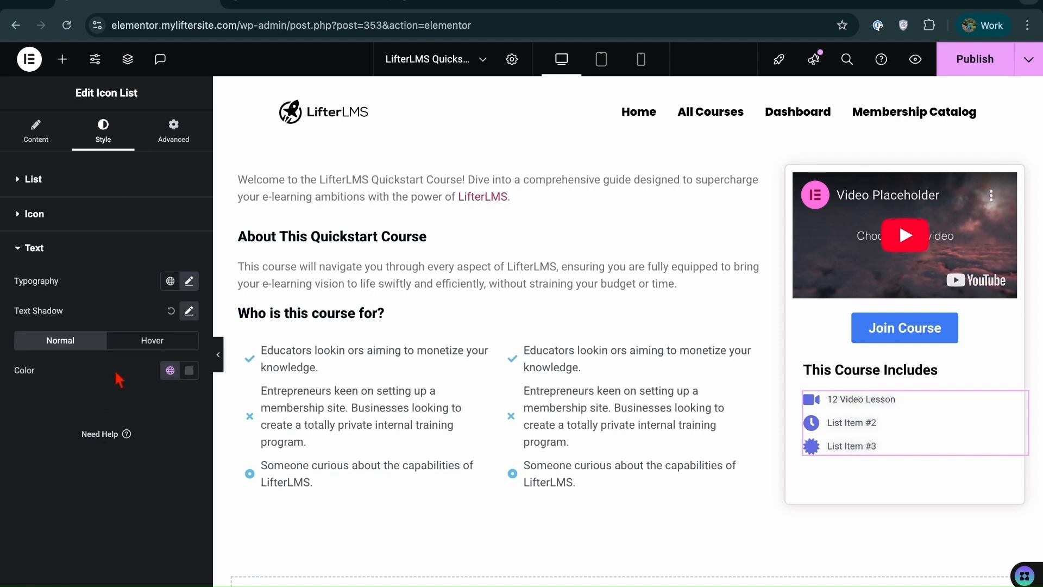
click(189, 281)
scroll(151, 467, down, 1)
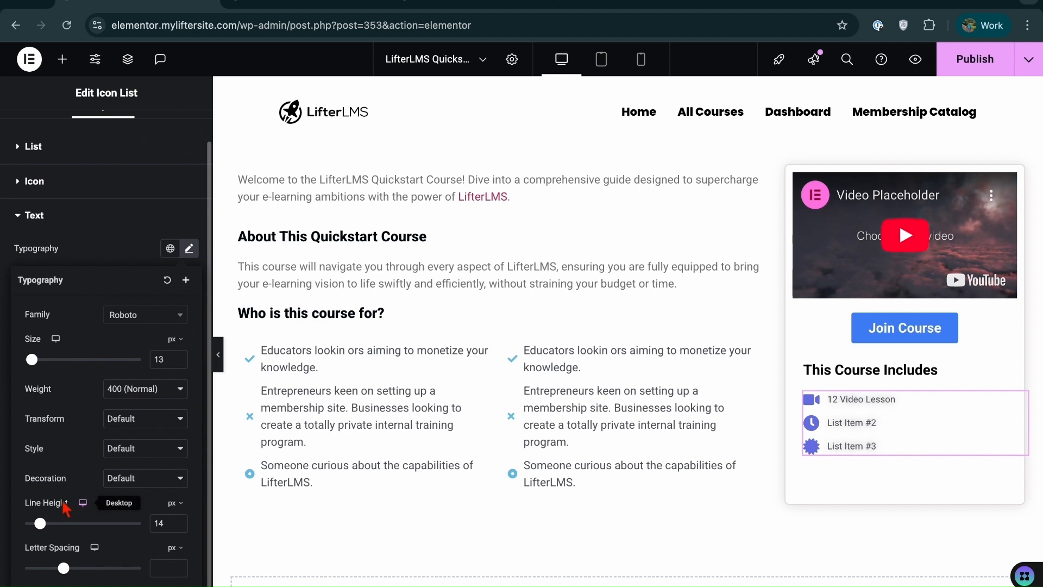
click(39, 362)
drag(42, 369, 47, 373)
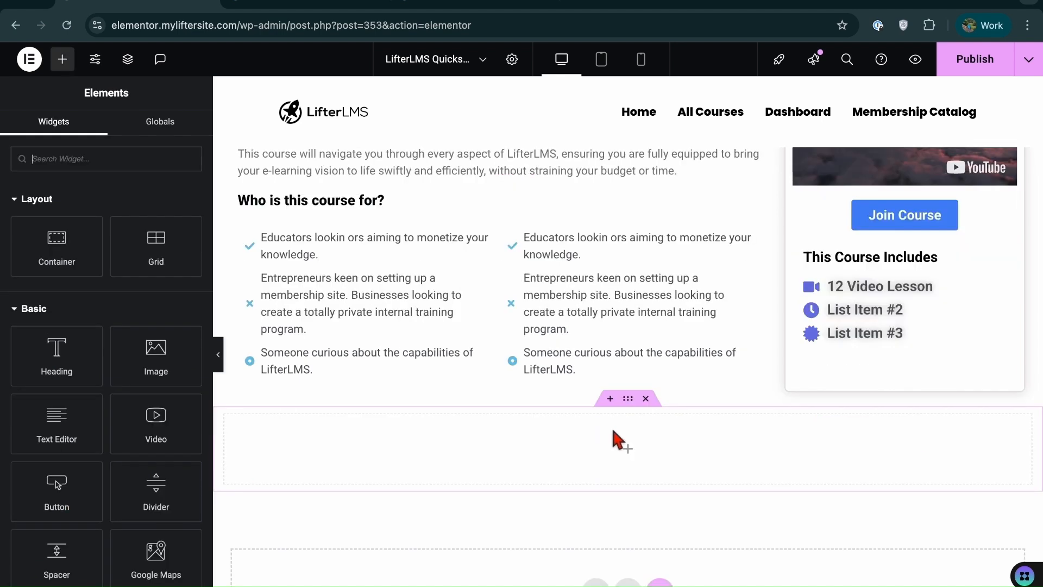
Add a new full-width container below the two-column course section
drag(62, 227, 598, 449)
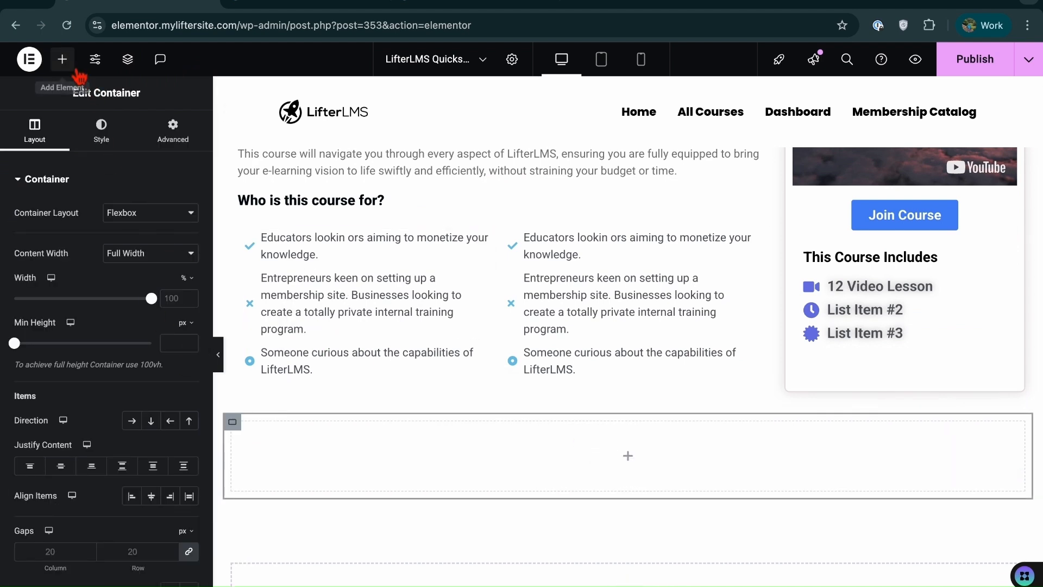
Add the LifterLMS Pricing Table widget to the empty container below the course description
click(62, 58)
scroll(109, 282, down, 10)
scroll(109, 294, down, 15)
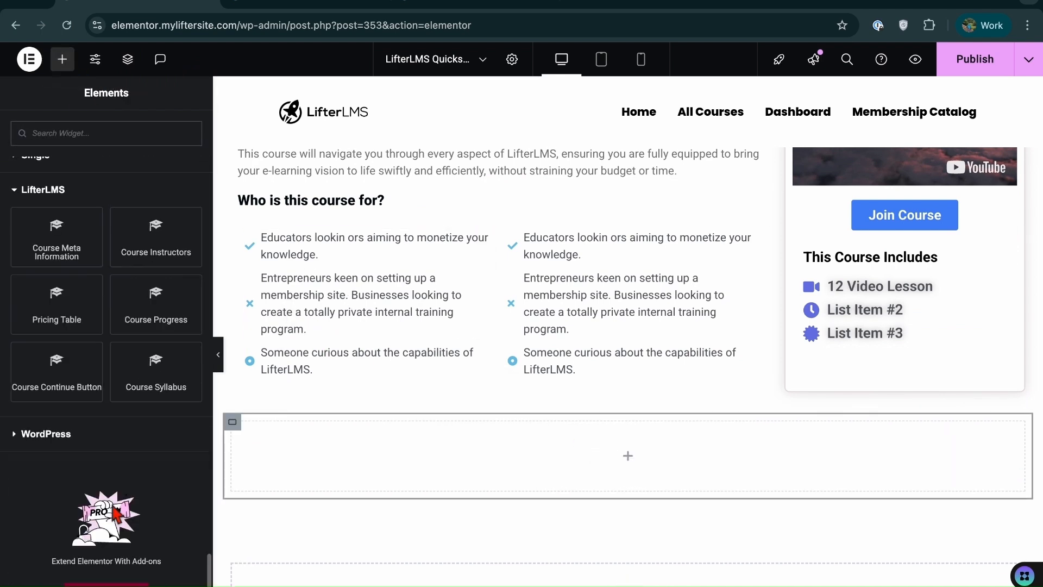
drag(50, 316, 570, 478)
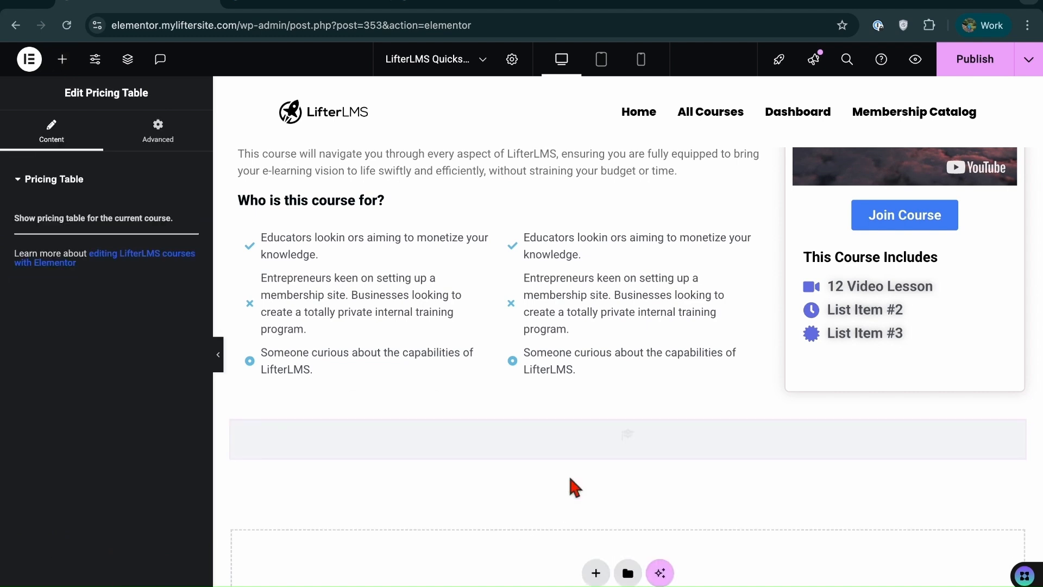
Center the pricing table within its container and give it a custom width of 62%
click(163, 143)
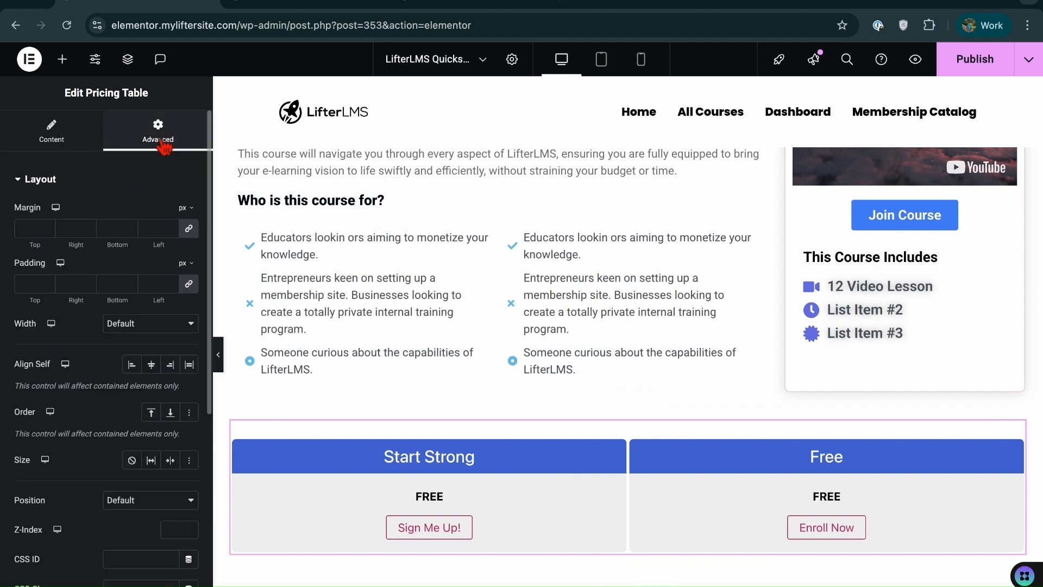
click(152, 372)
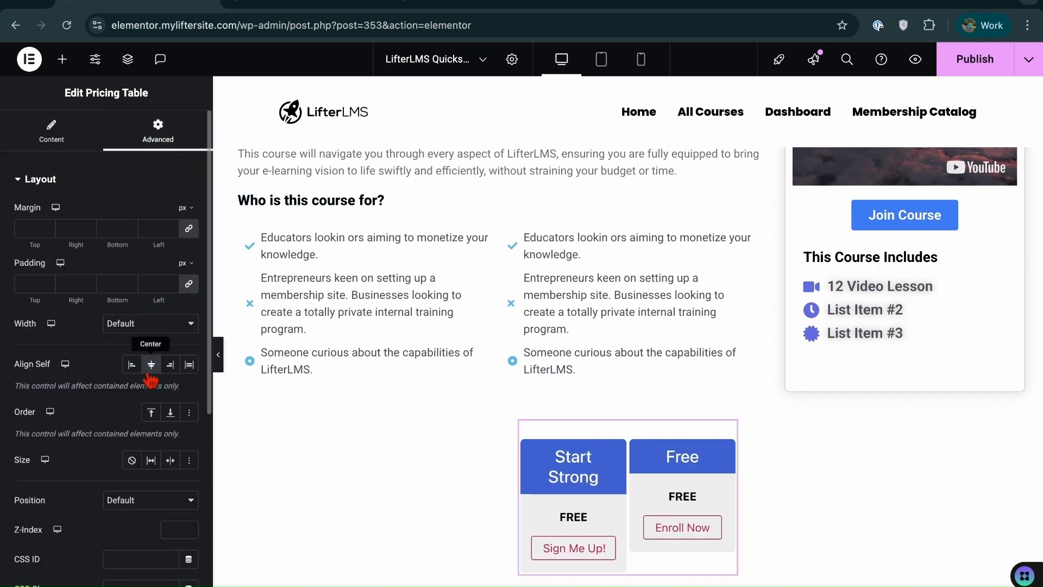
click(132, 329)
click(137, 369)
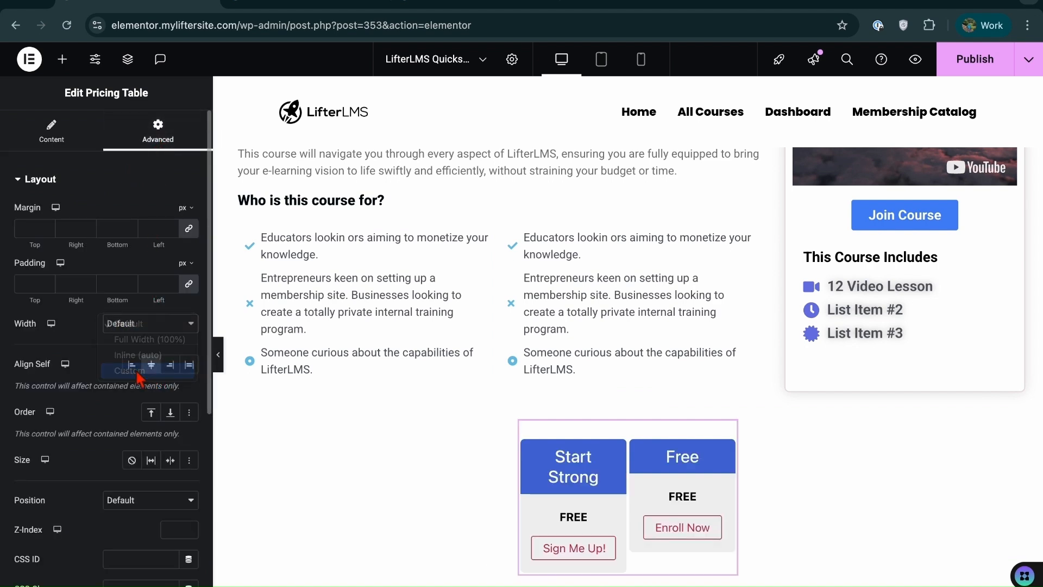
drag(14, 369, 103, 370)
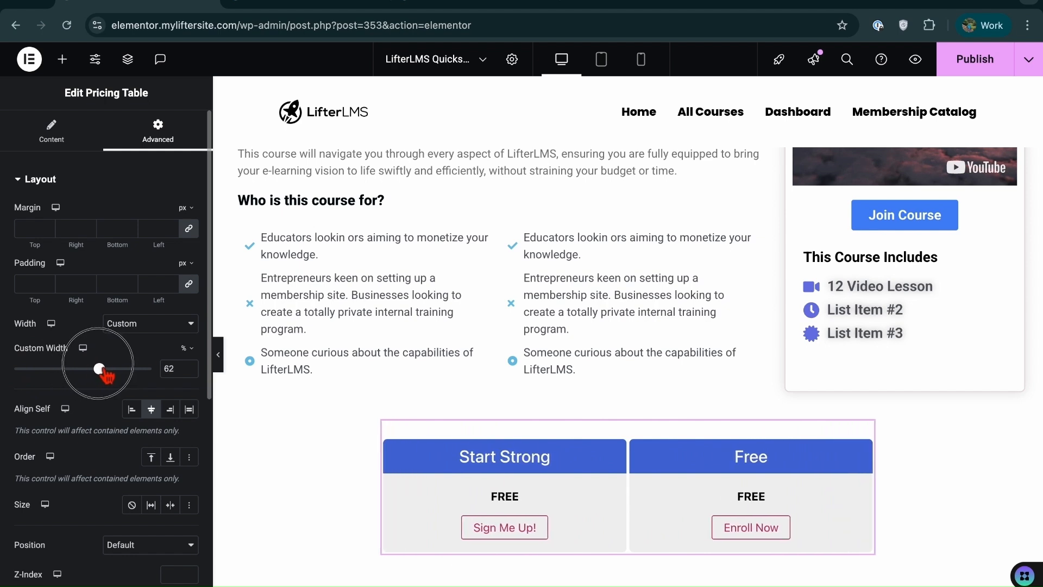
Apply a solid border to the pricing table
scroll(842, 298, down, 3)
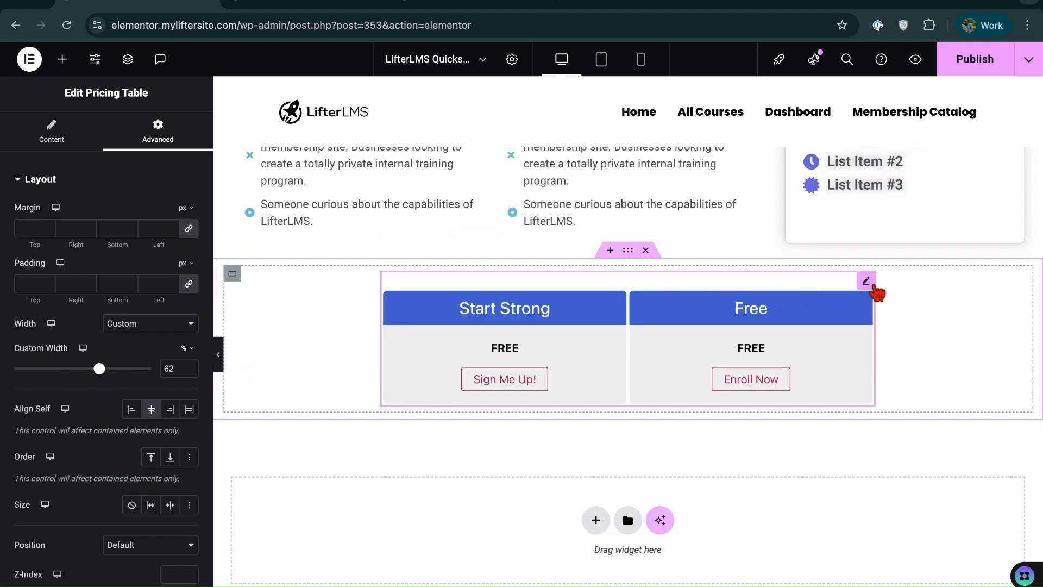
scroll(122, 391, down, 8)
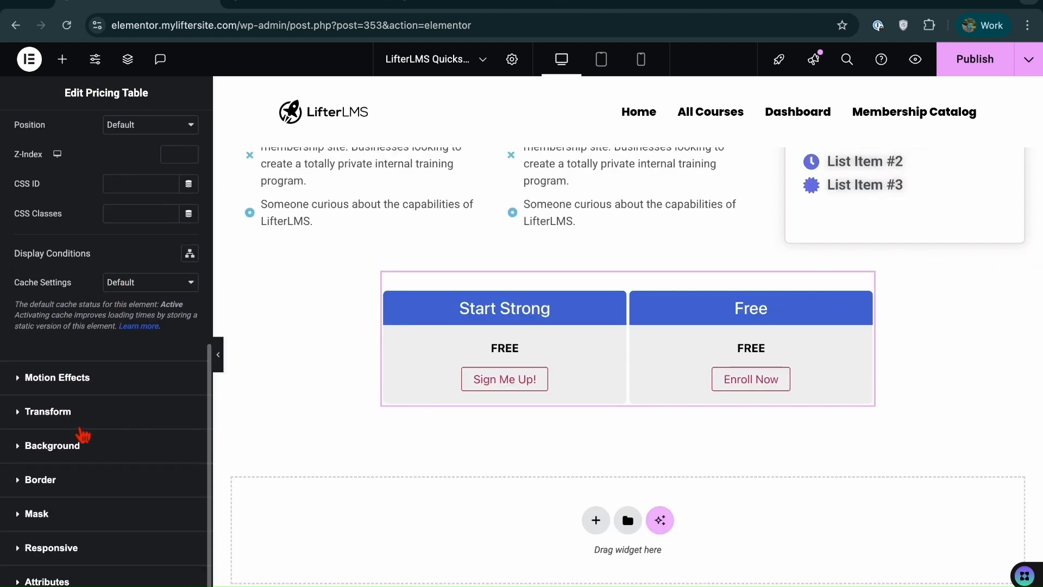
click(47, 489)
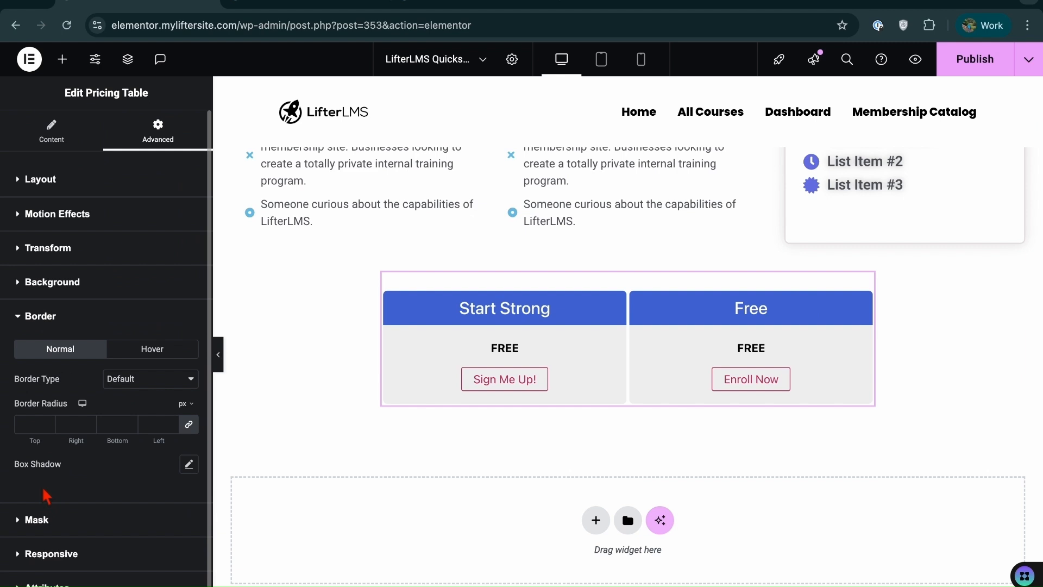
click(162, 389)
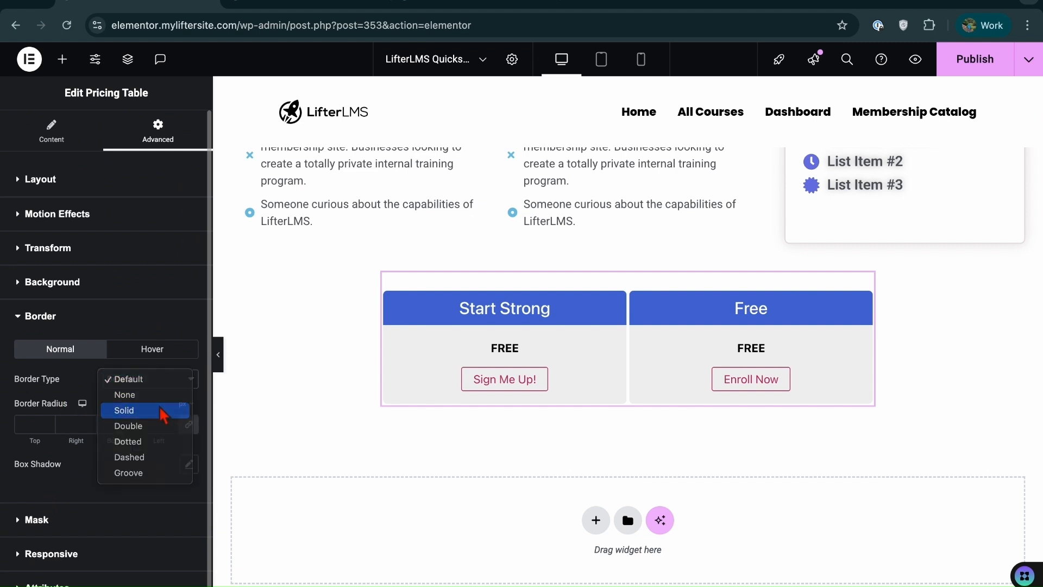
click(163, 410)
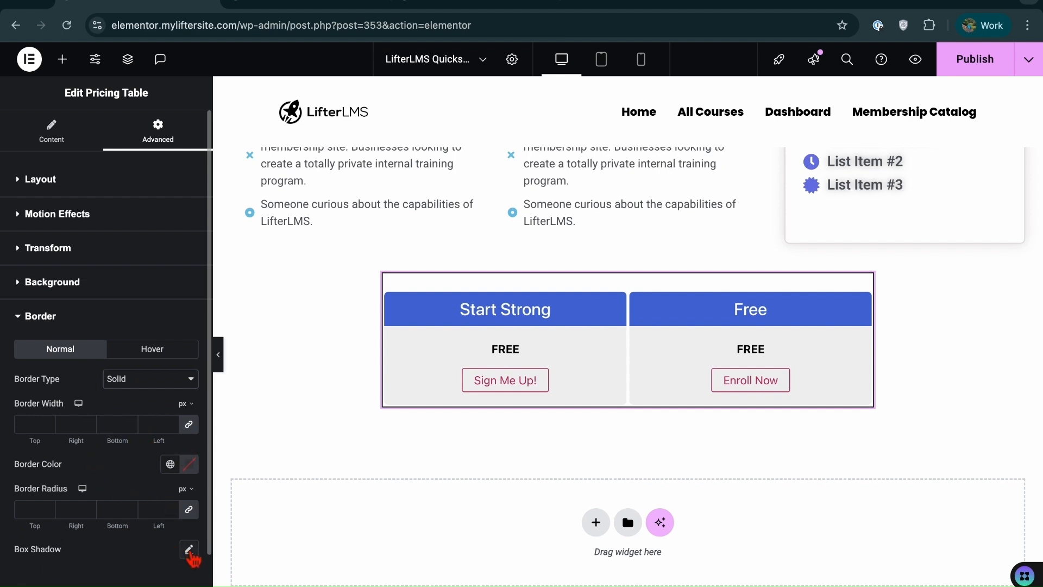
Give the pricing table a box shadow colored rgba(244, 239, 239, 0.5) with blur 9 and vertical offset -19
click(189, 550)
scroll(135, 489, down, 5)
drag(84, 525, 85, 525)
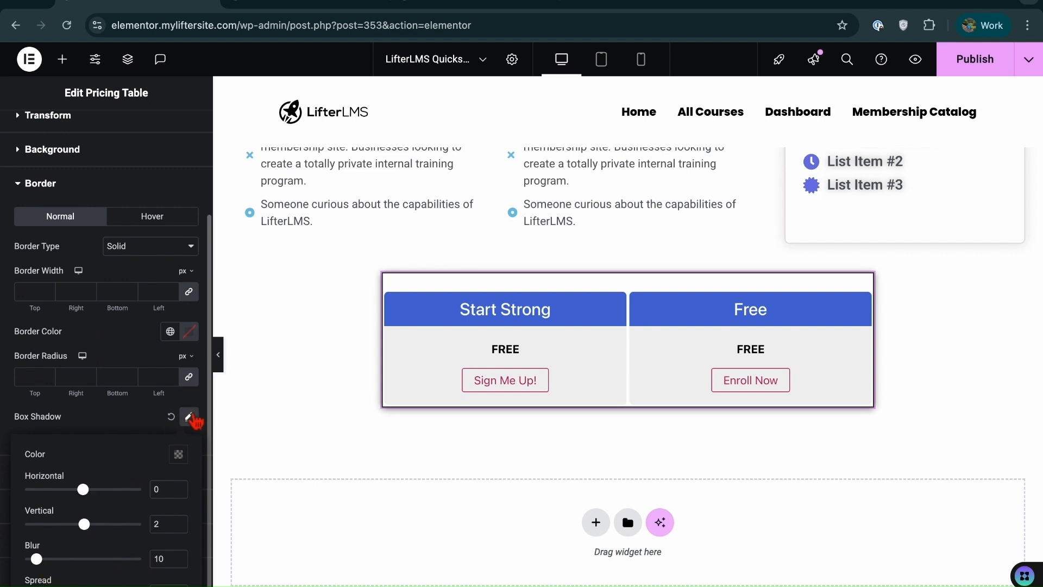
click(188, 462)
click(101, 278)
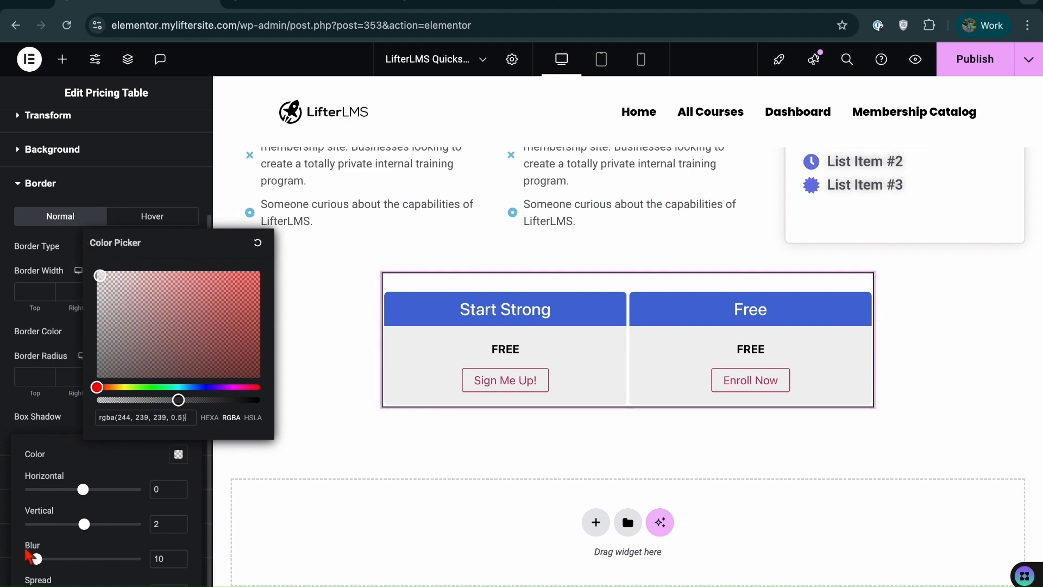
click(43, 558)
mouse_move(44, 559)
mouse_down()
mouse_move(107, 559)
mouse_move(35, 559)
mouse_up()
drag(85, 524, 71, 524)
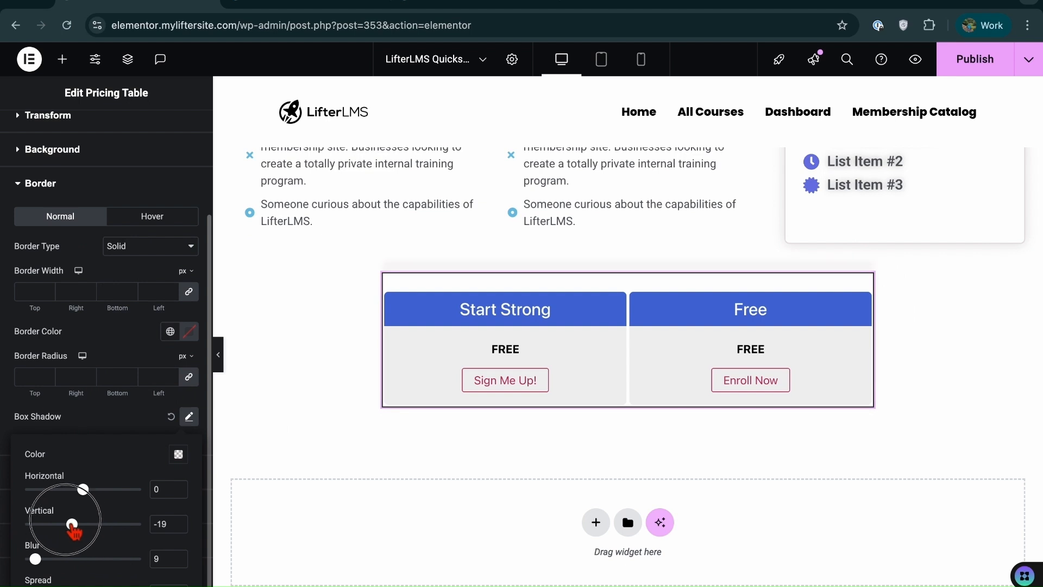
Set the pricing table's border radius to 7 px on all sides and readjust its shadow's vertical offset
click(48, 417)
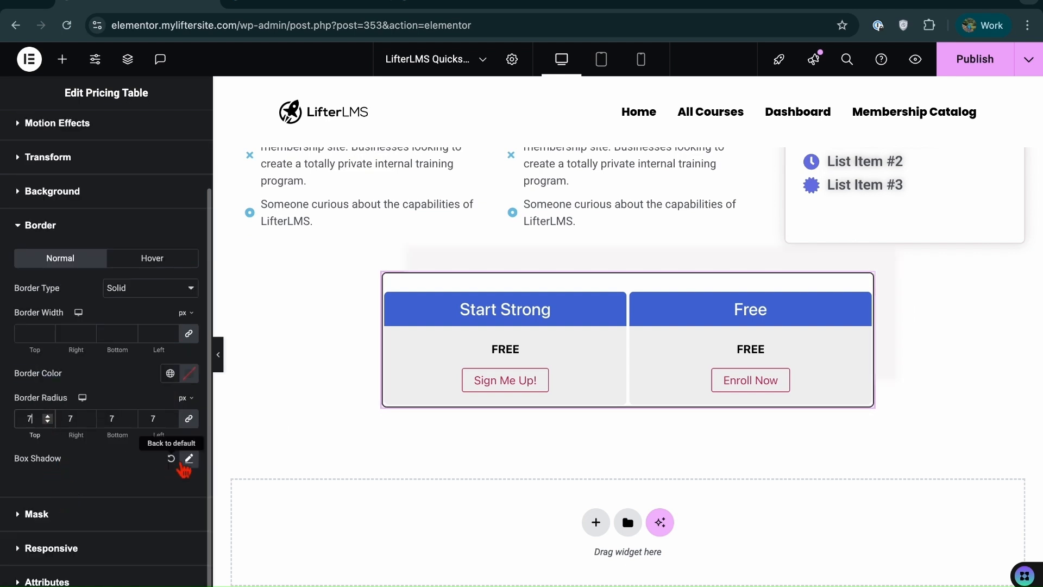
click(189, 461)
drag(74, 571, 84, 574)
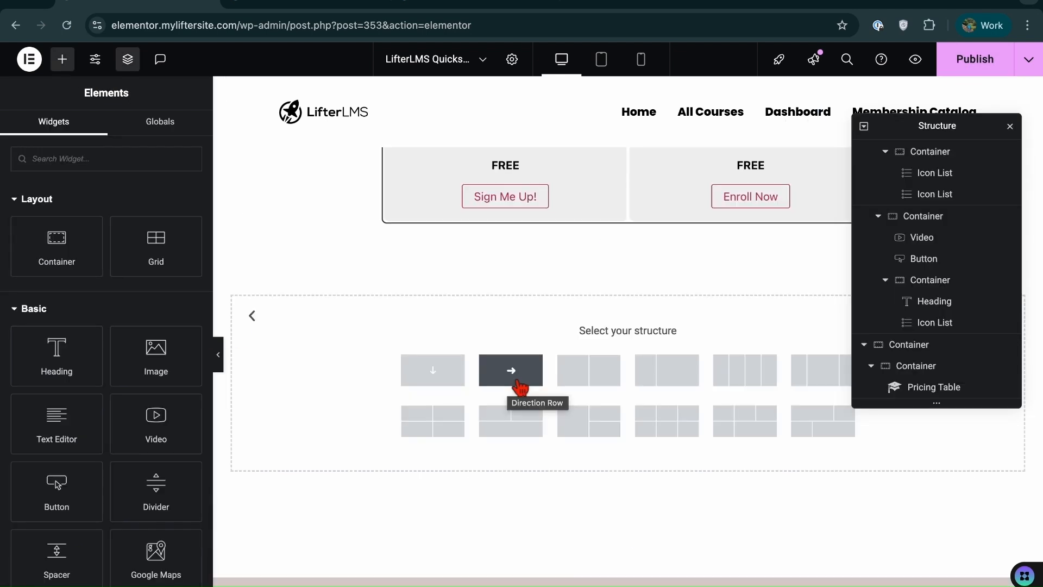
Add a row-direction flexbox container below the pricing table and nest further containers inside it
click(517, 383)
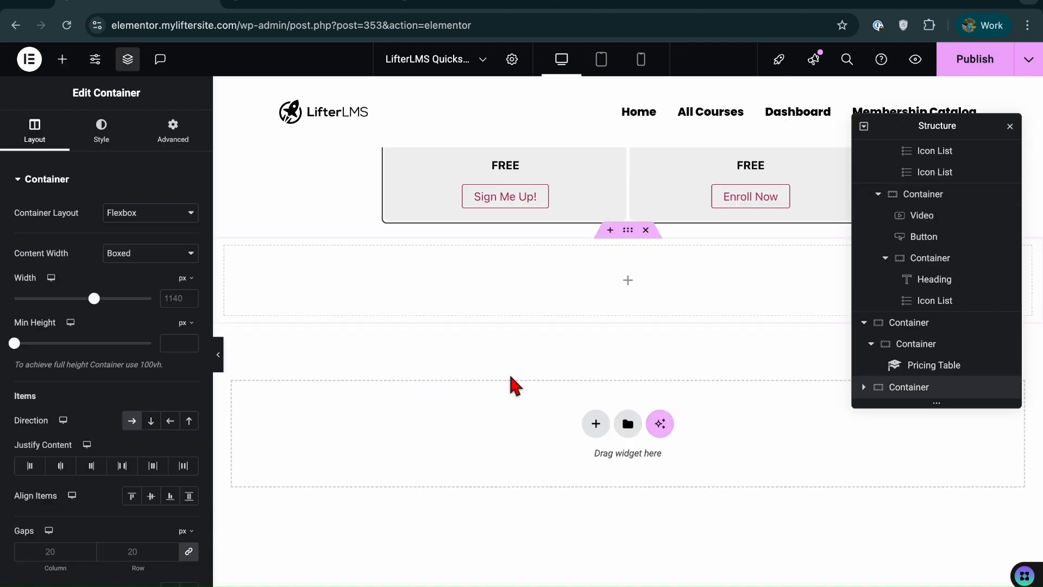
click(596, 424)
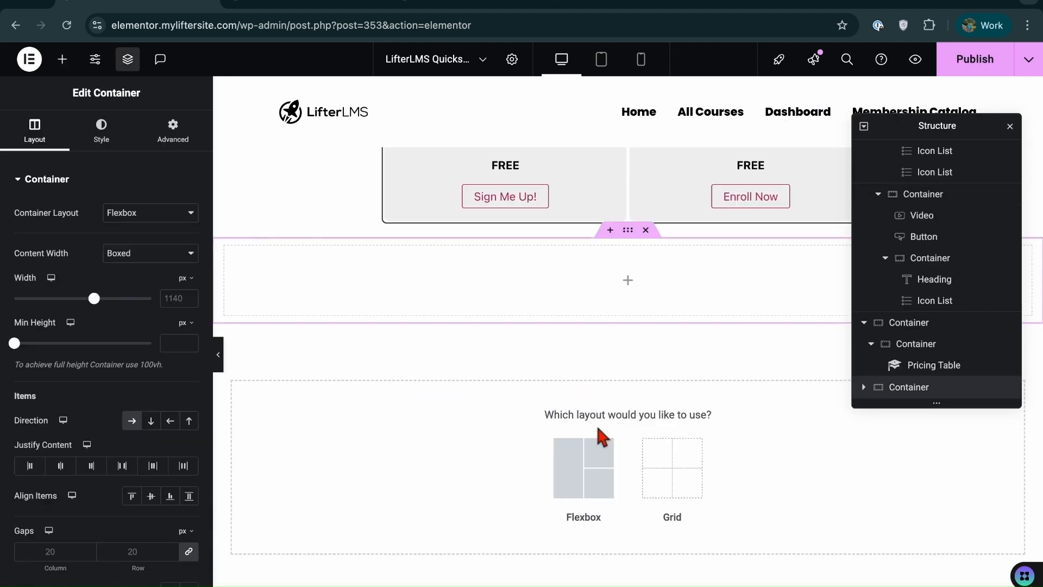
click(62, 59)
drag(69, 259, 533, 319)
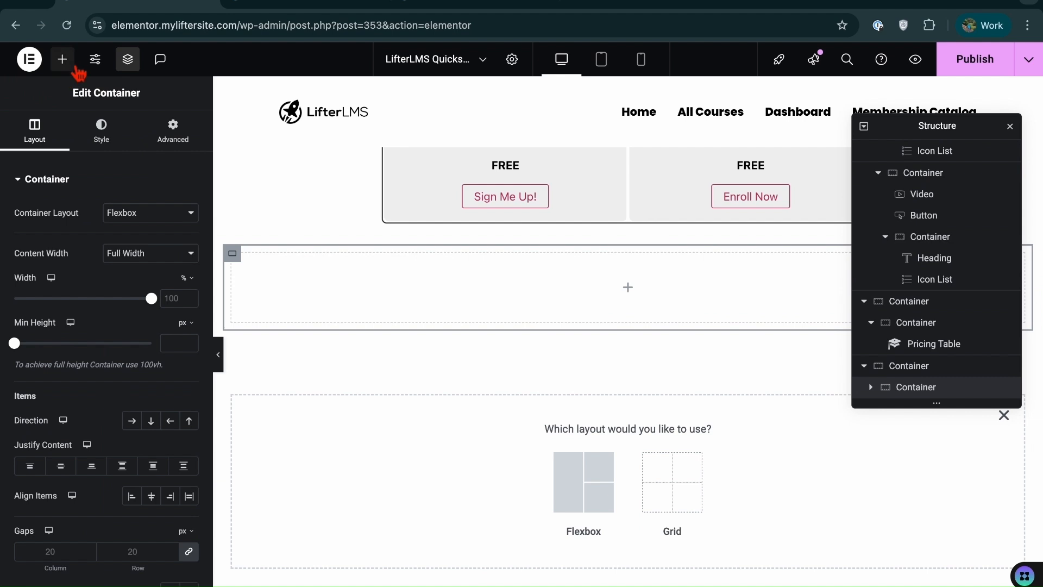
click(62, 59)
drag(57, 239, 570, 300)
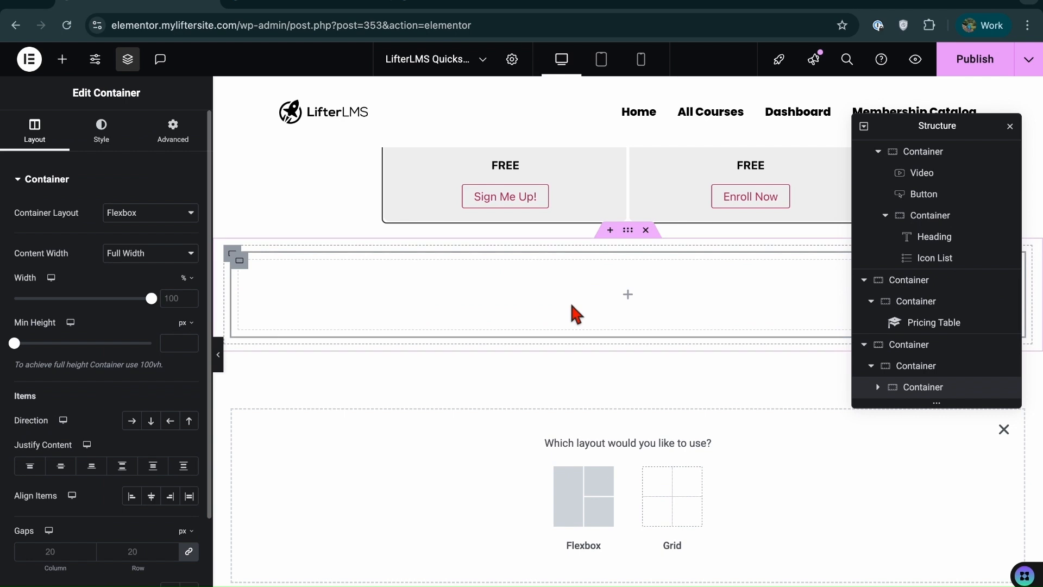
Place an Image Box in the innermost container and set its image to the media library photo of the woman with folded arms
click(62, 59)
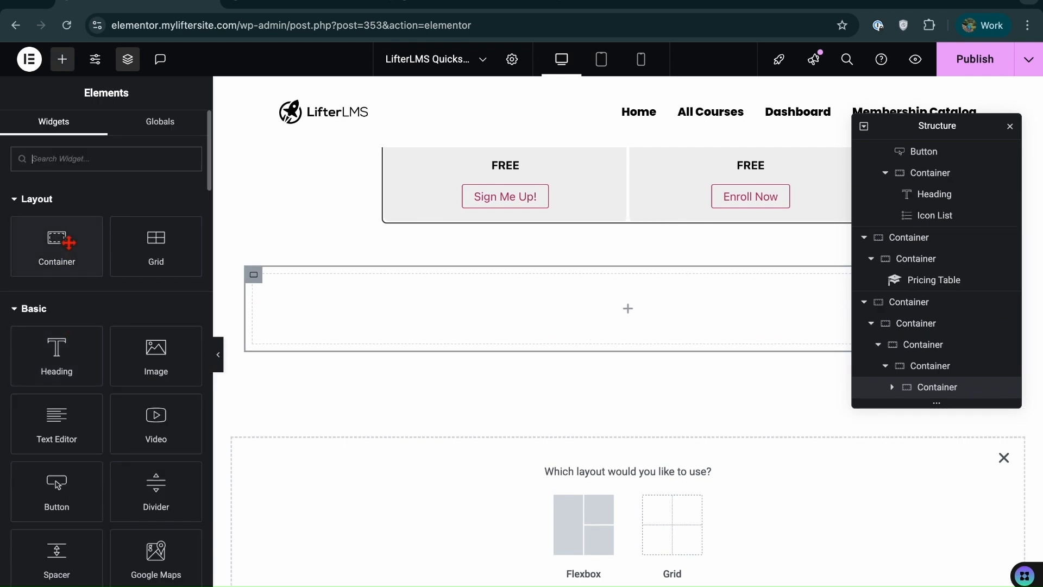
text(image)
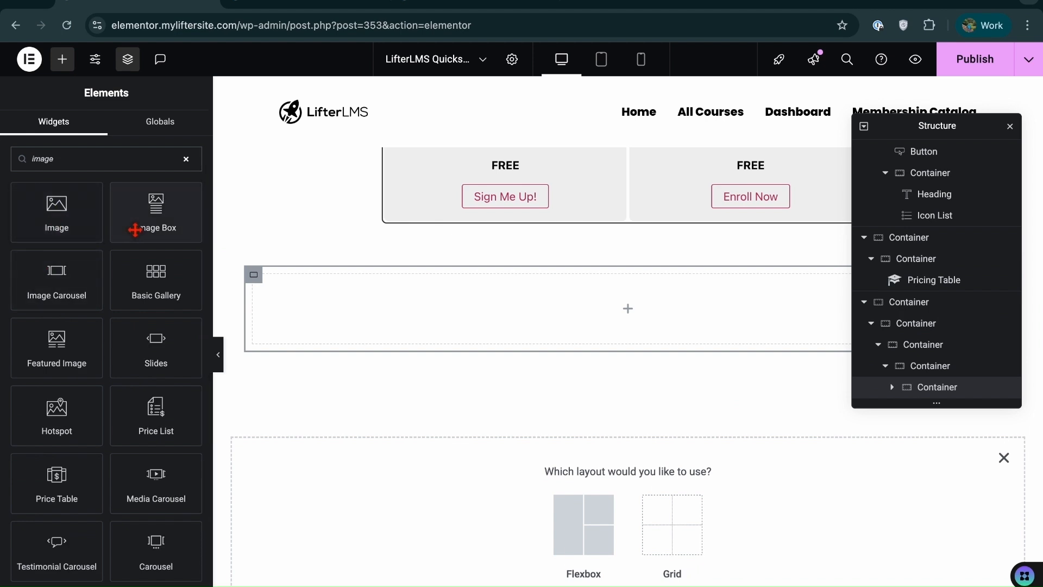
drag(135, 230, 335, 331)
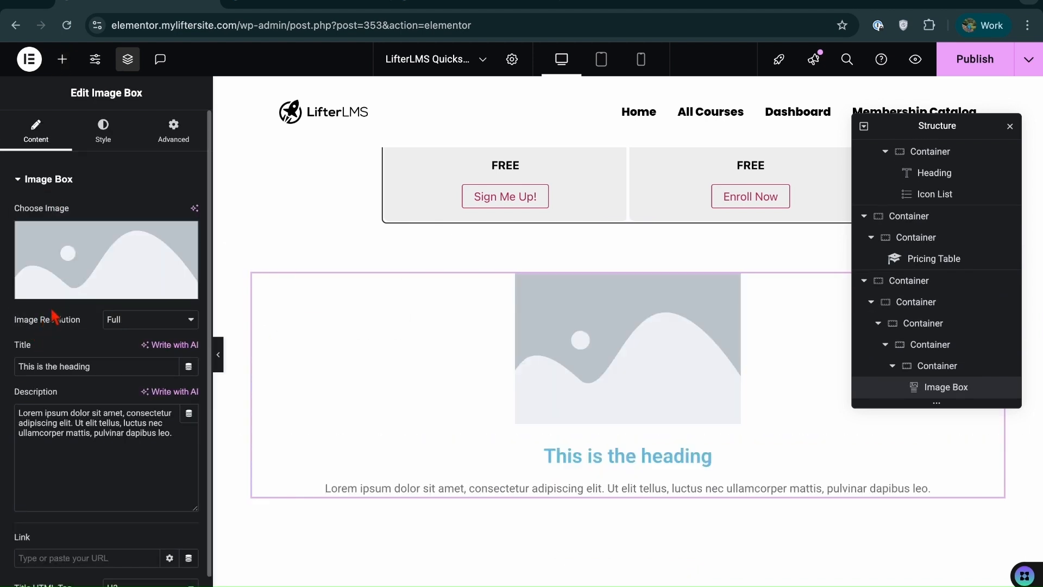
click(91, 293)
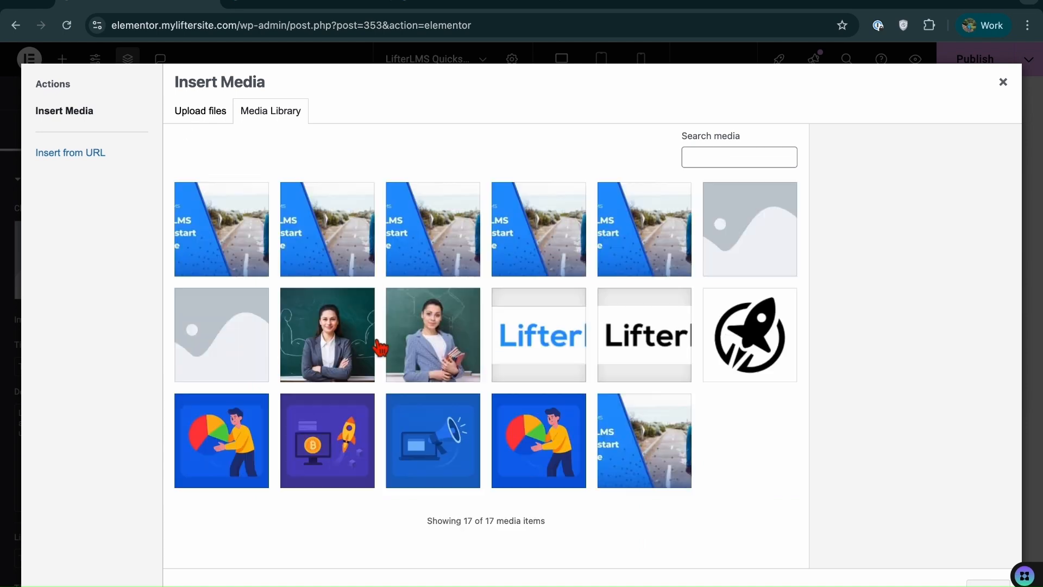
click(353, 321)
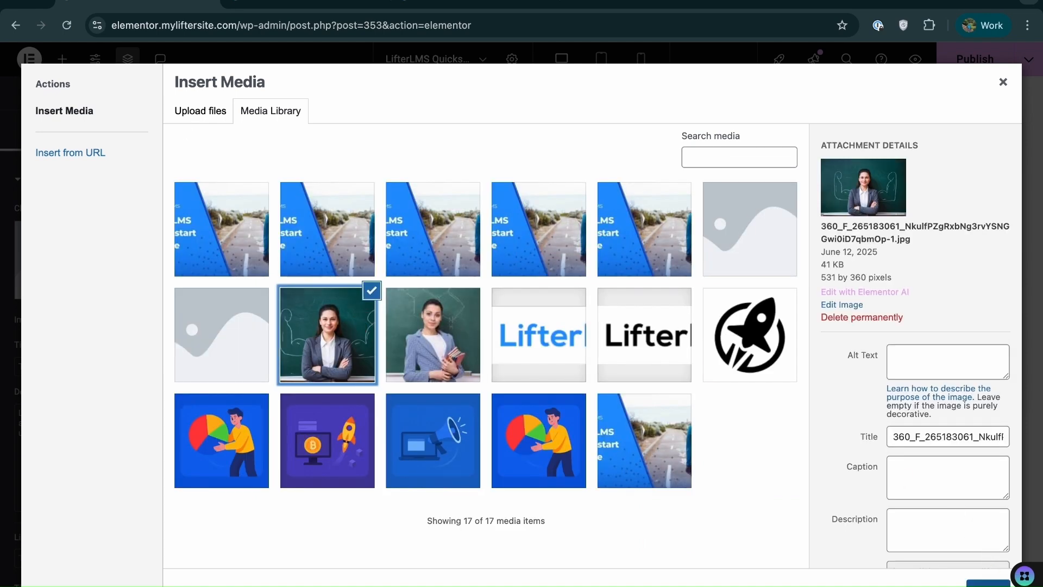
click(987, 583)
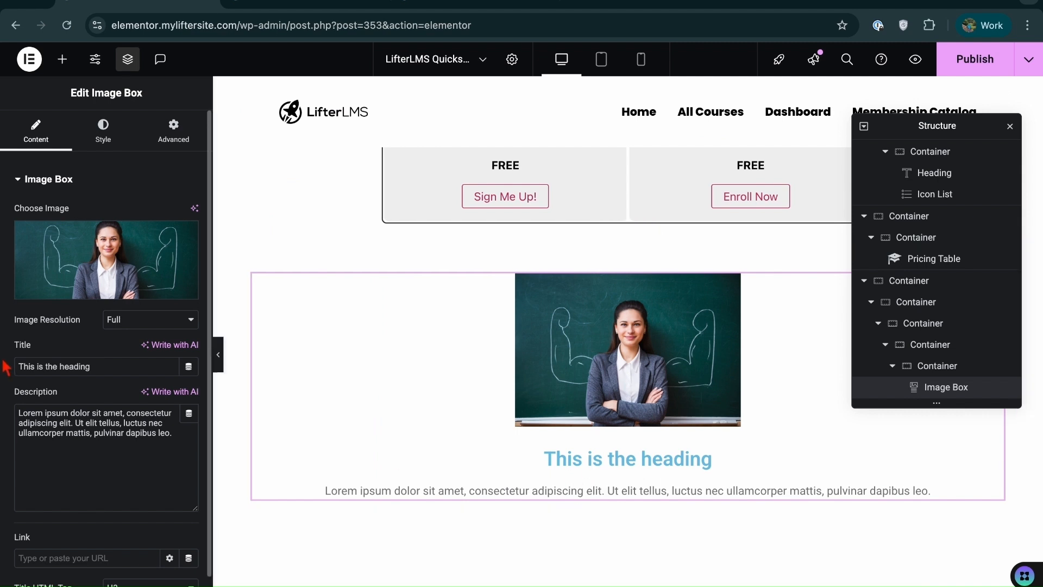
Replace the image box's title with the instructor's full name and clear its description
double_click(99, 367)
key(ctrl+a)
key(BackSpace)
text(Sarah Doe)
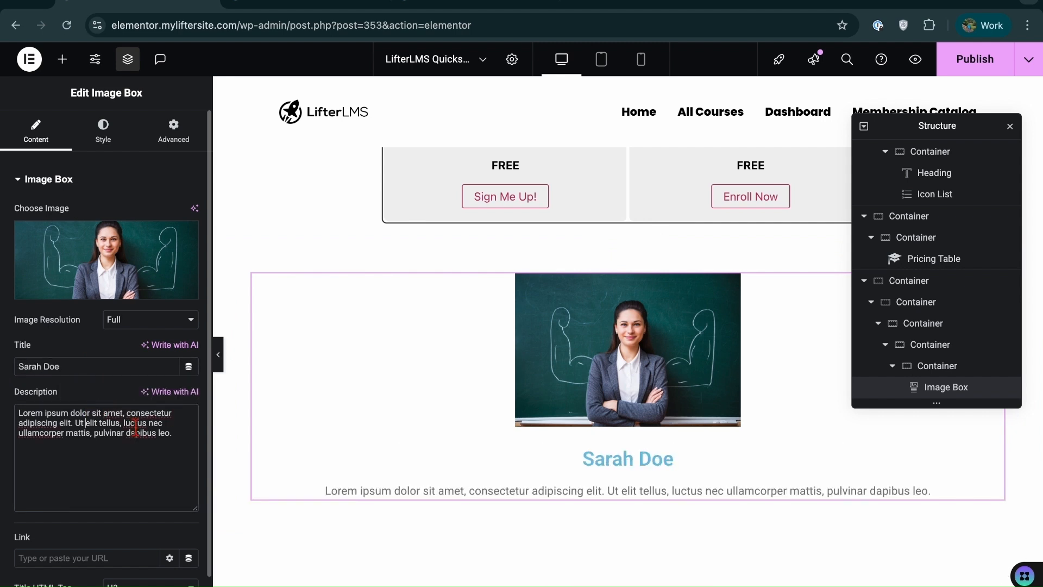
click(146, 433)
key(ctrl+a)
key(BackSpace)
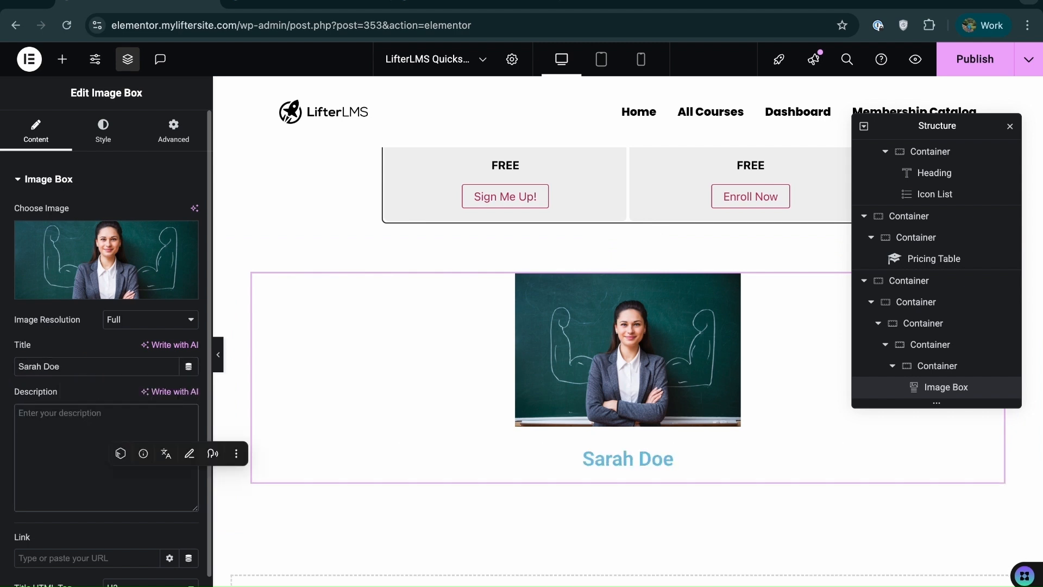
Set the image box's image resolution to Thumbnail - 150 x 150
click(151, 320)
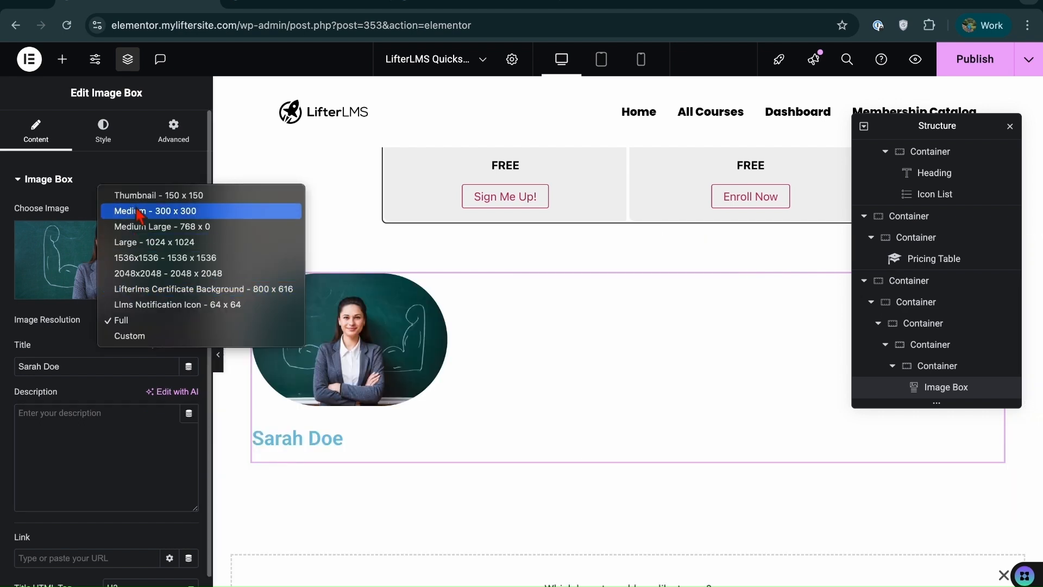
click(137, 197)
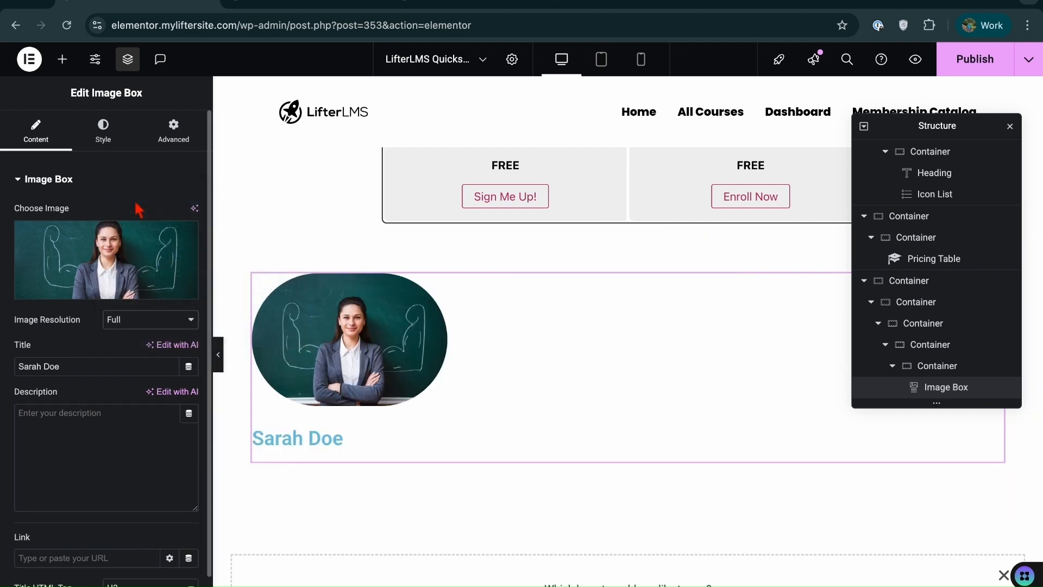
click(119, 145)
Insert a container below the instructor's image box and place a Heading widget inside it
click(62, 59)
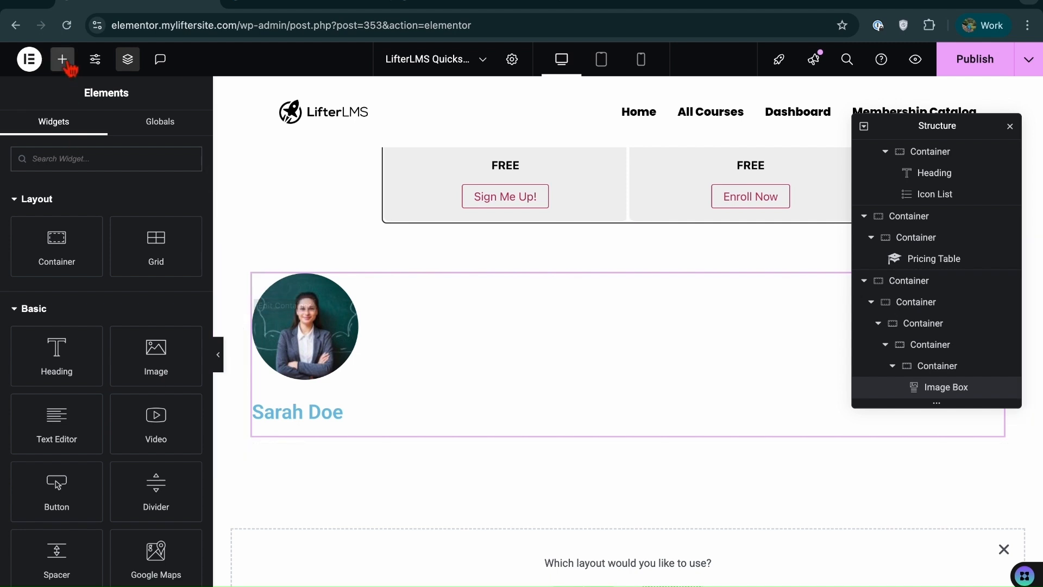
drag(43, 234, 323, 446)
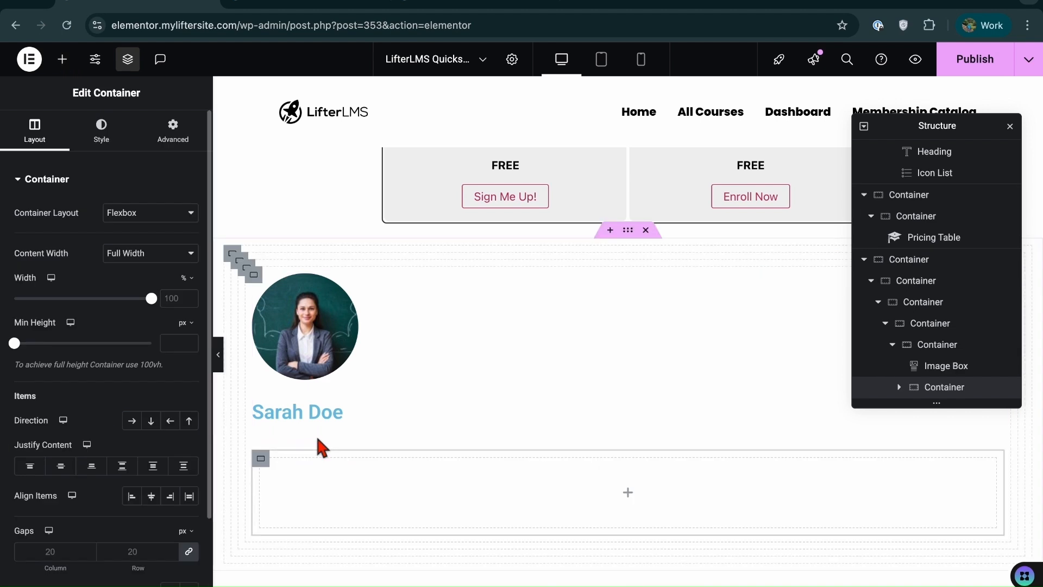
click(72, 63)
drag(69, 359, 359, 473)
Replace the new heading's placeholder title with "About the Instructor"
triple_click(59, 229)
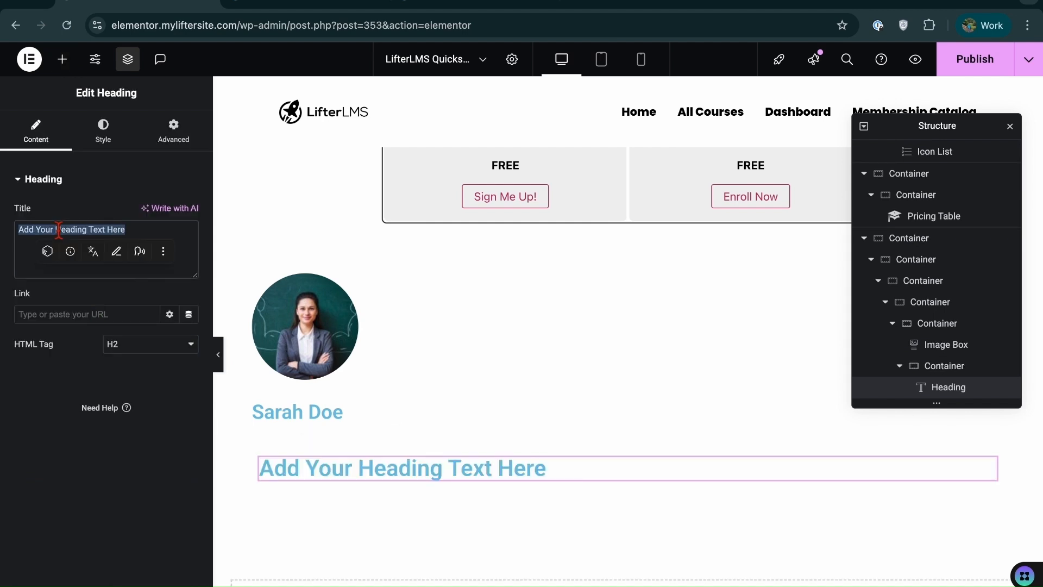
key(BackSpace)
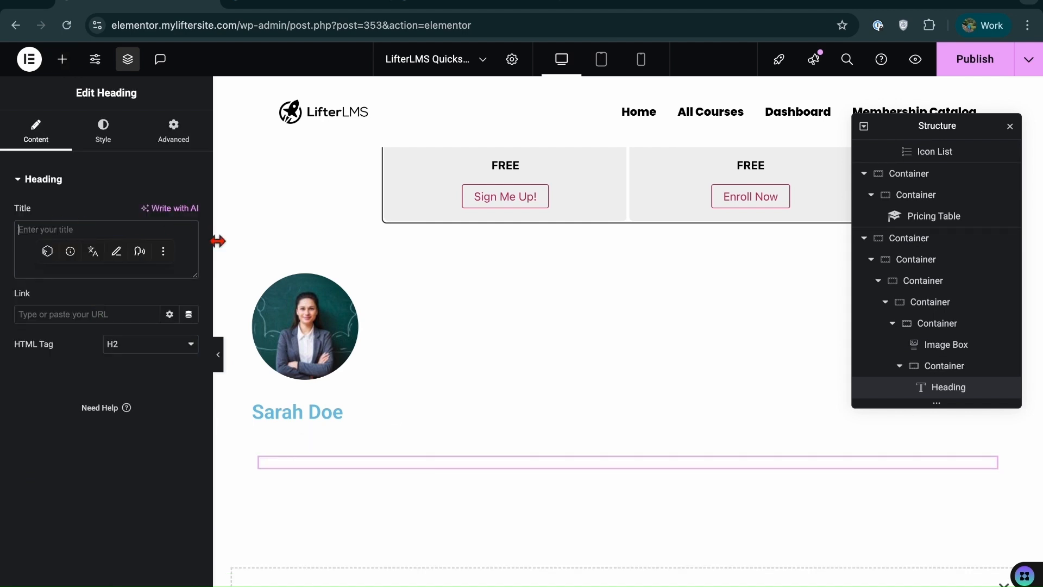
text(About the  Instructor)
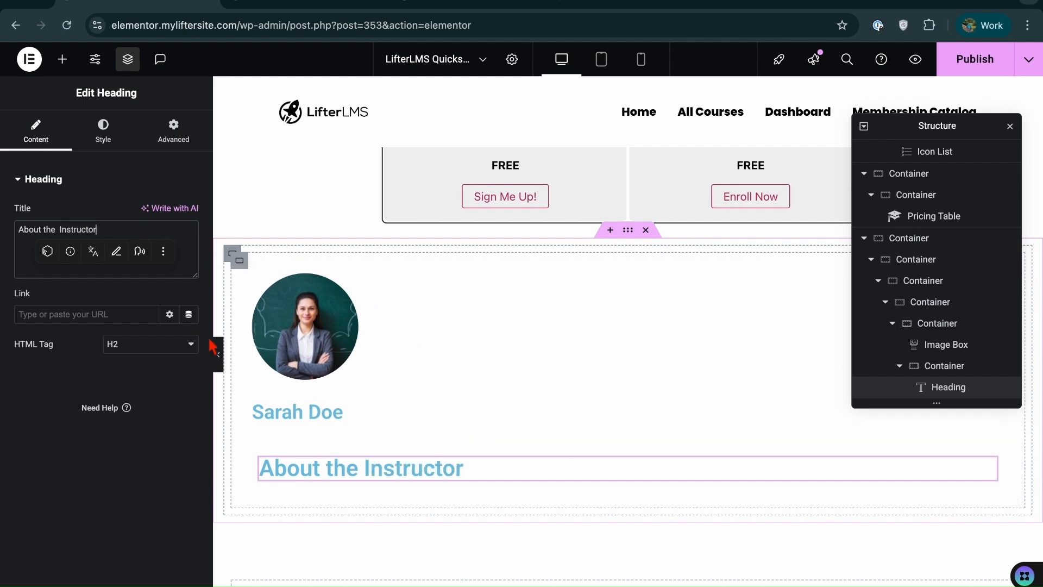
Set the "About the Instructor" heading's HTML tag to H5 and its text color to black (#000000)
click(156, 351)
click(146, 401)
click(103, 132)
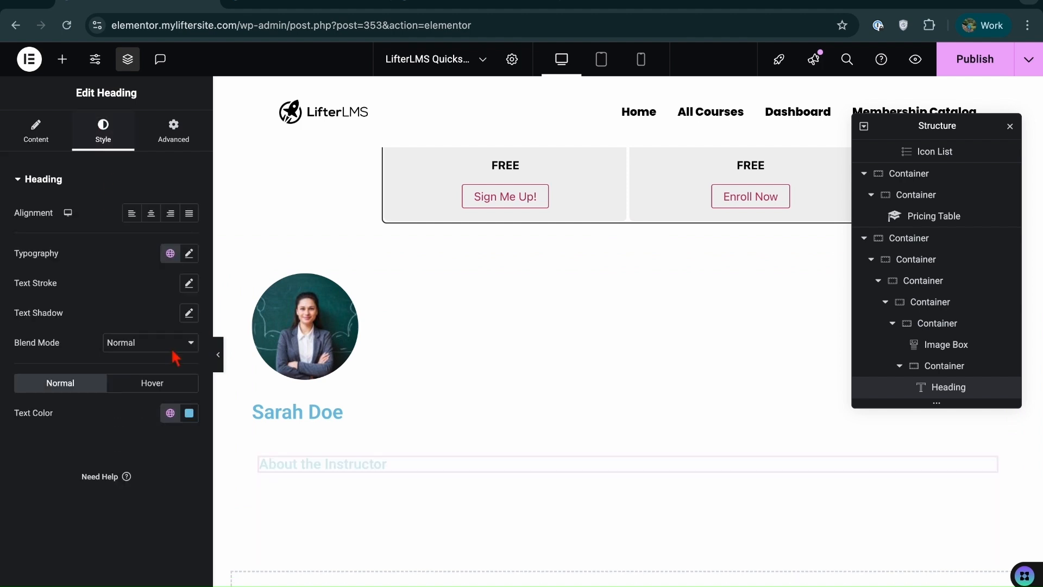
click(189, 413)
drag(264, 327, 267, 351)
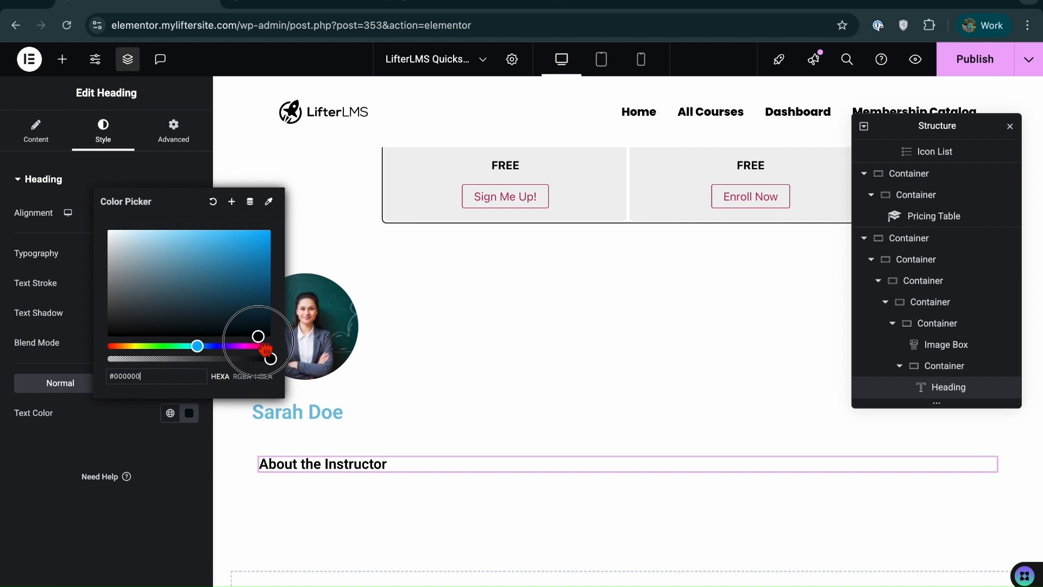
click(140, 468)
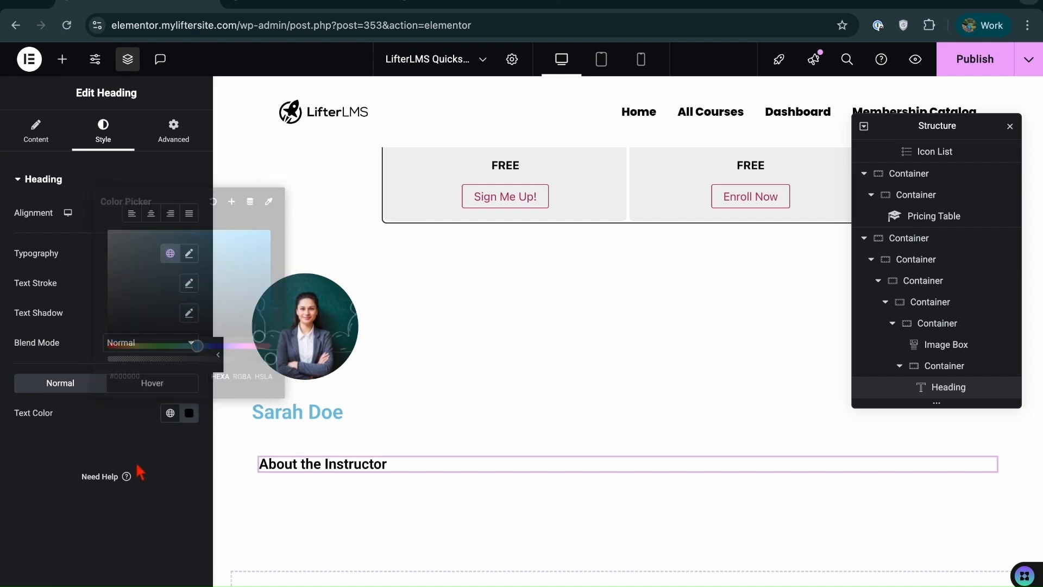
Add a Text Editor widget below the "About the Instructor" heading and arrange the enclosing instructor container's items in a horizontal row
click(62, 58)
drag(66, 423, 328, 470)
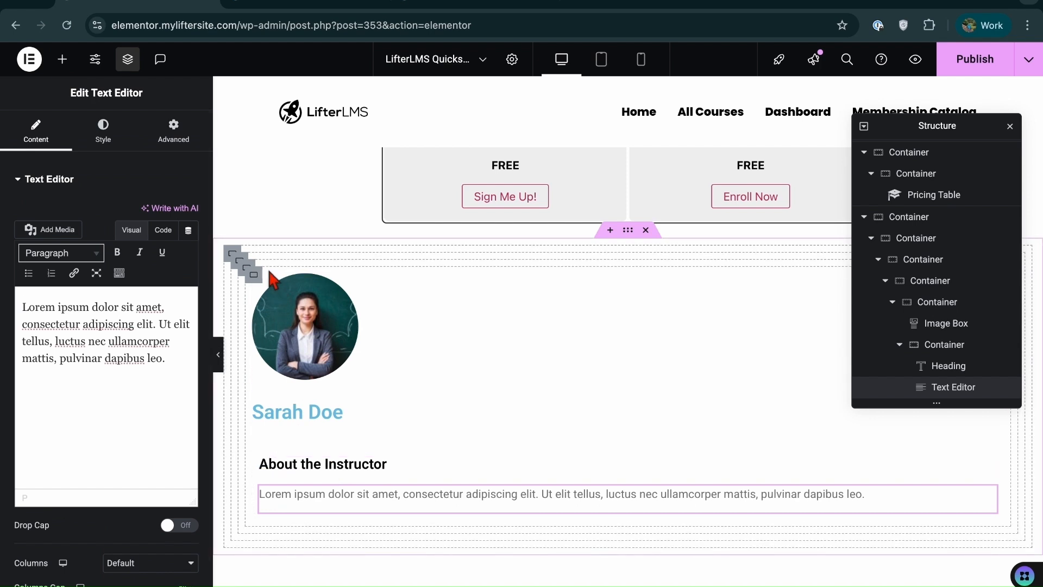
click(266, 288)
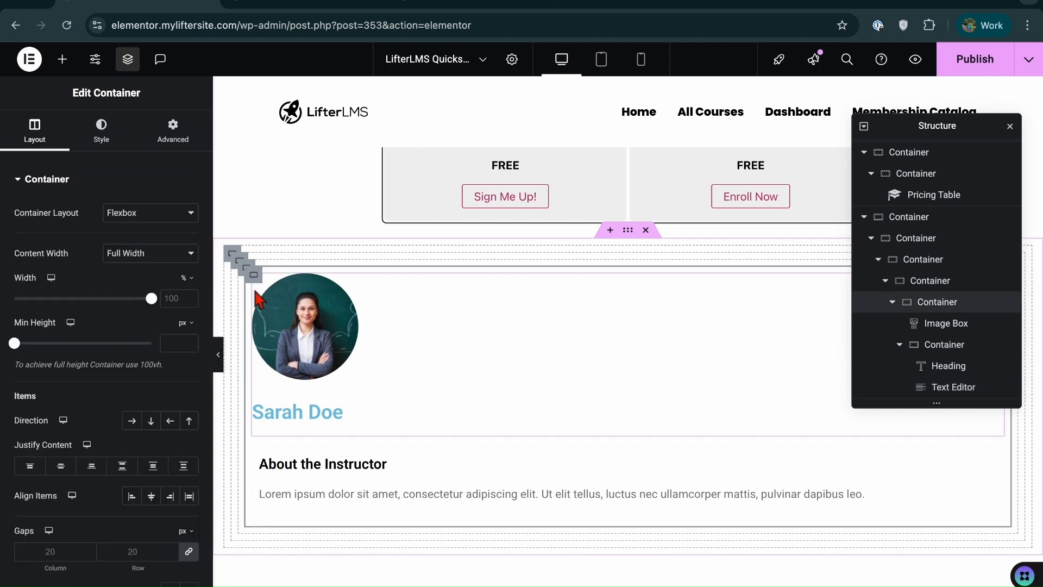
click(133, 426)
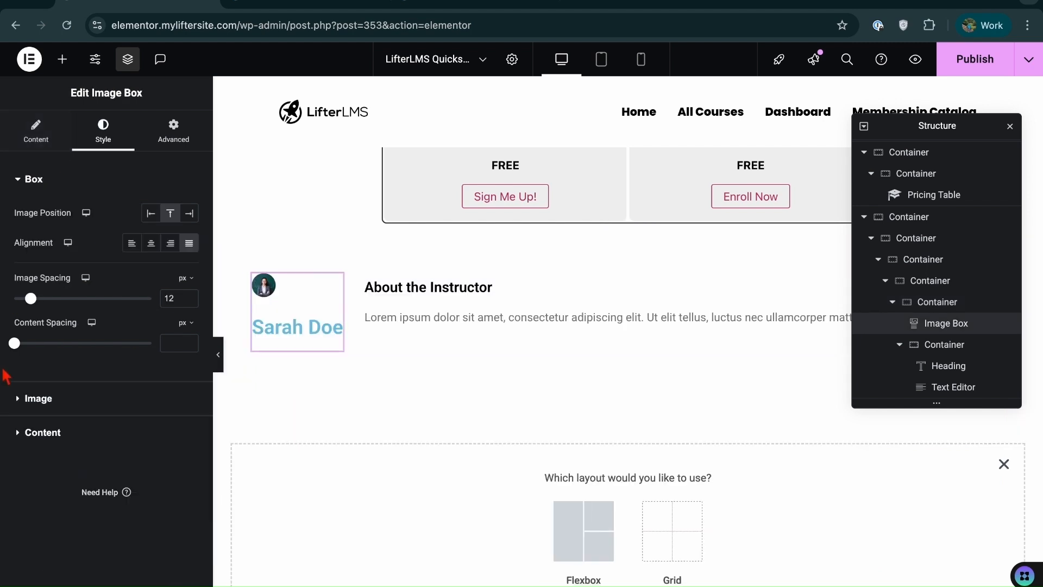
Set the instructor photo's width in the image box to 99%
click(24, 402)
drag(52, 277, 153, 274)
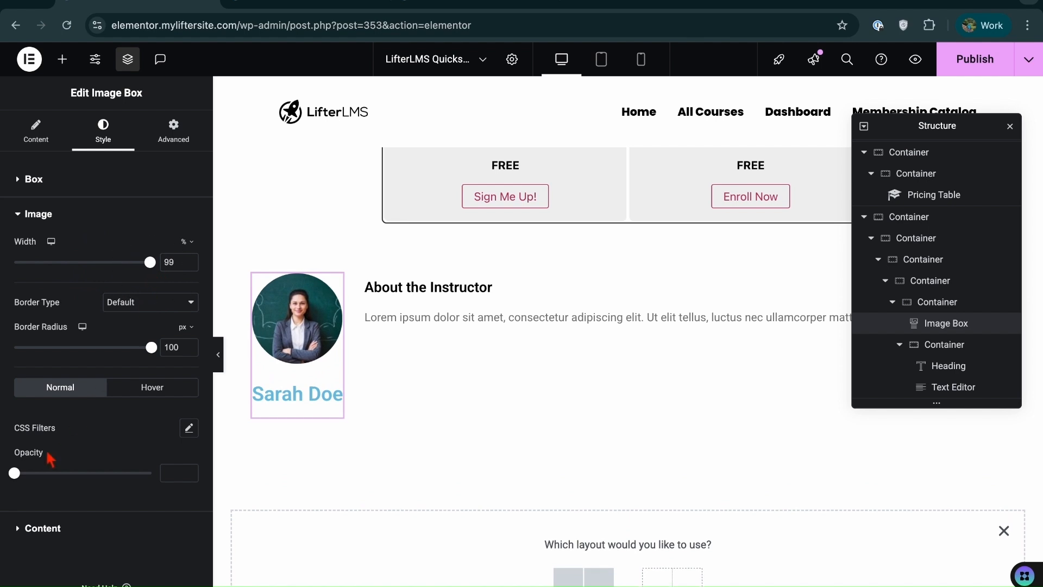
Recolor the image box's title to dark grey and reduce its font size so the instructor's name fits under the photo
click(41, 528)
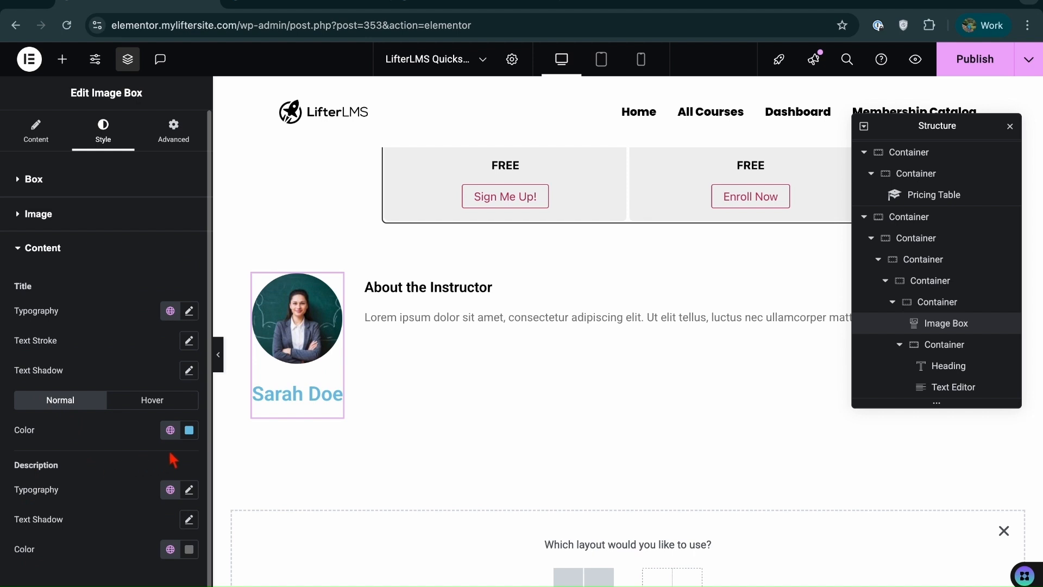
click(189, 430)
mouse_move(211, 337)
mouse_down()
mouse_move(256, 351)
mouse_move(123, 338)
mouse_move(125, 317)
mouse_up()
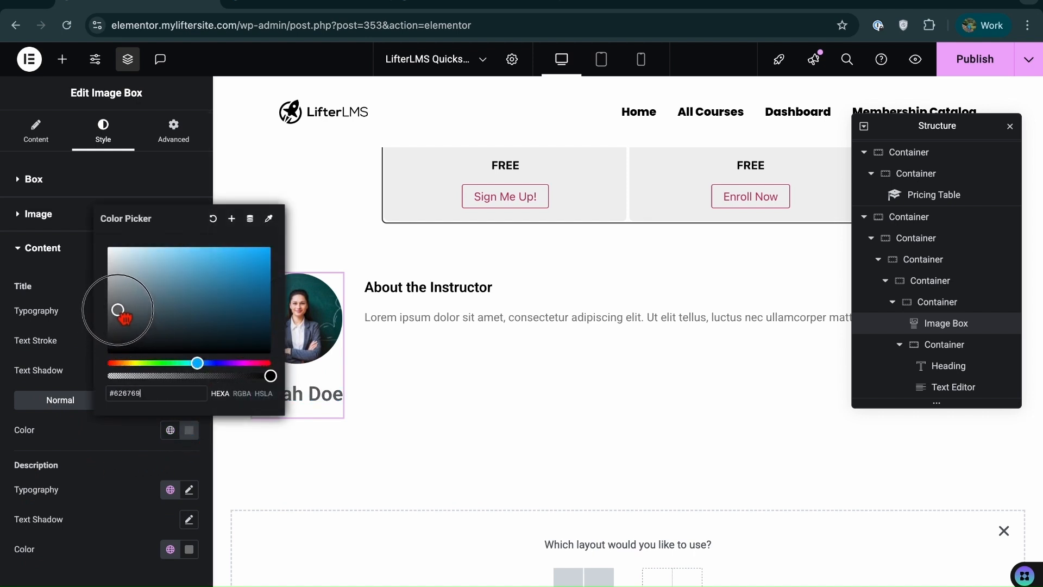
click(81, 457)
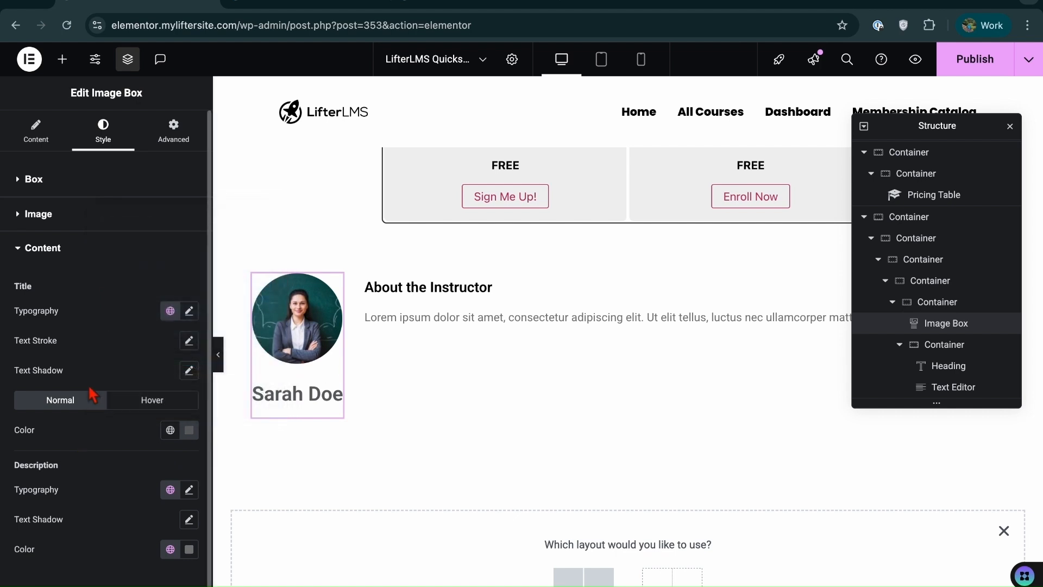
click(189, 311)
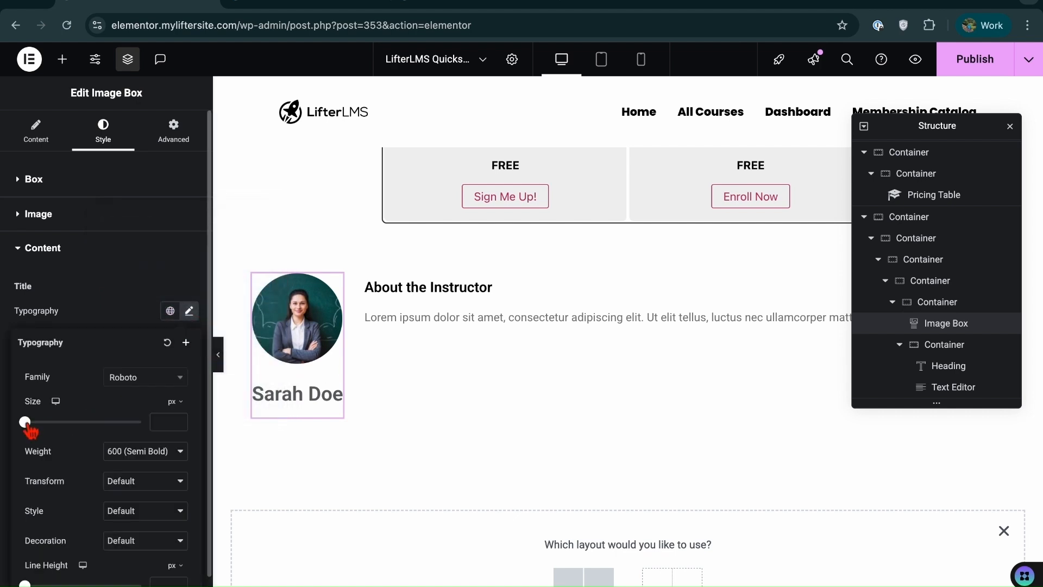
drag(25, 422, 34, 422)
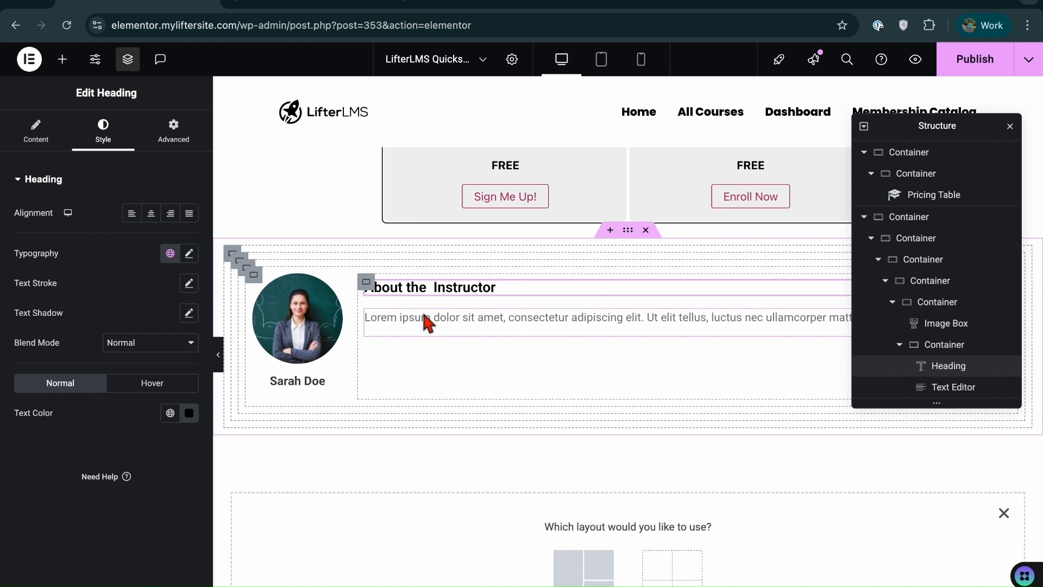
Set Justify Content to Center on the inner container holding the instructor heading and text
click(422, 321)
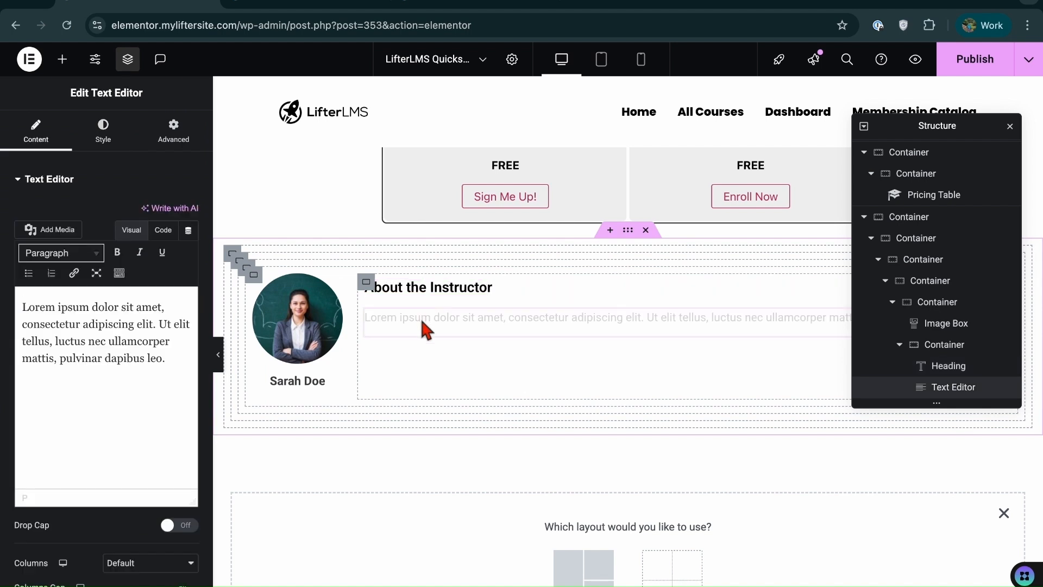
click(253, 277)
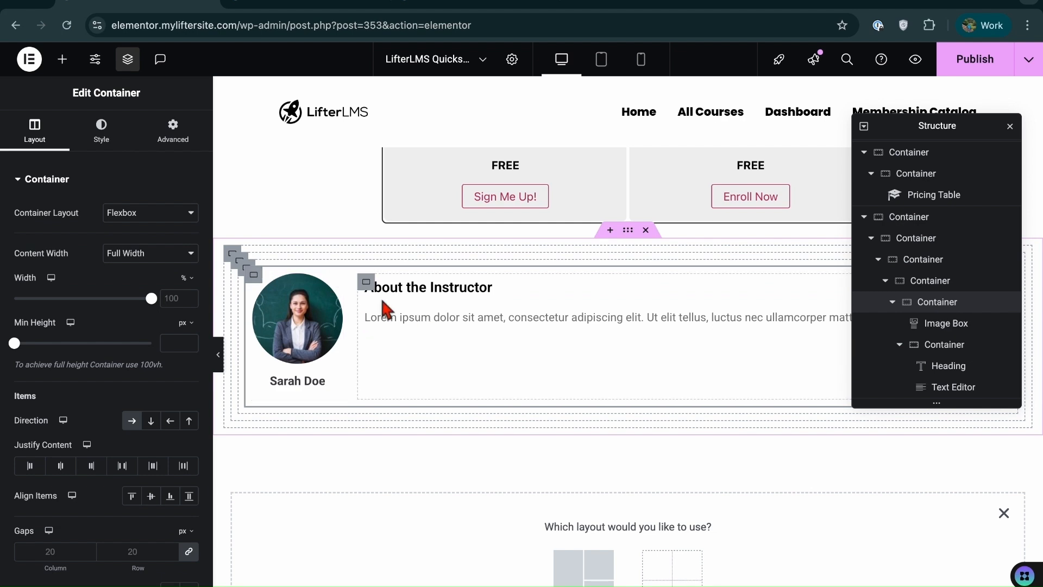
click(366, 282)
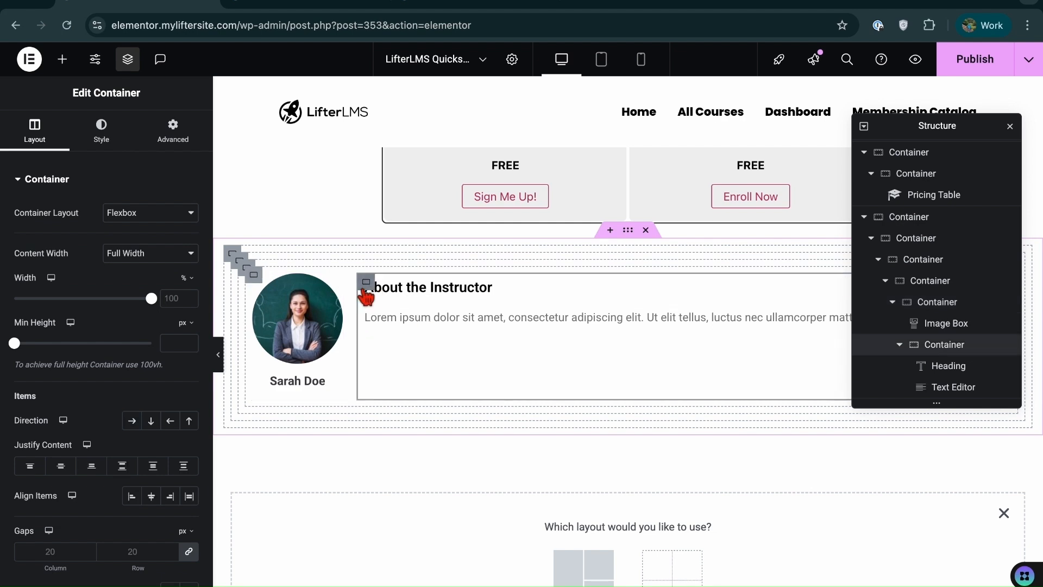
click(159, 470)
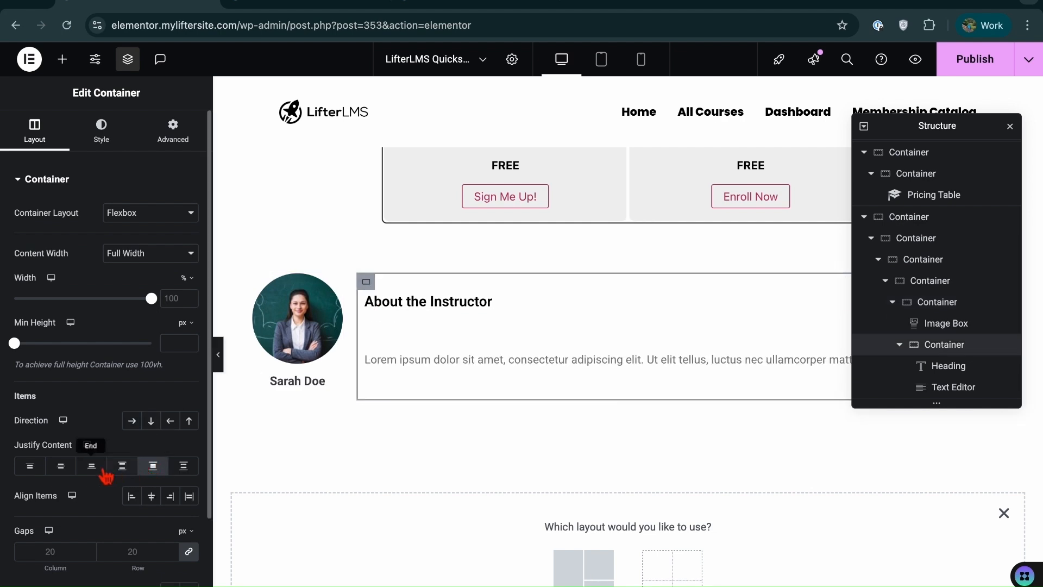
click(73, 470)
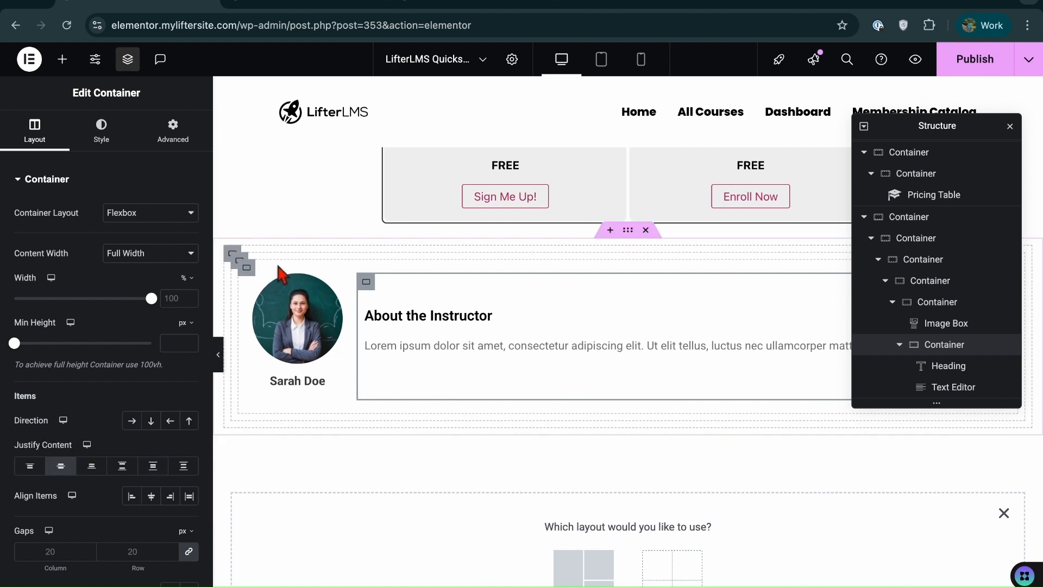
Give the container around the photo and instructor text a solid light grey border with a 3 px radius
click(256, 278)
click(101, 130)
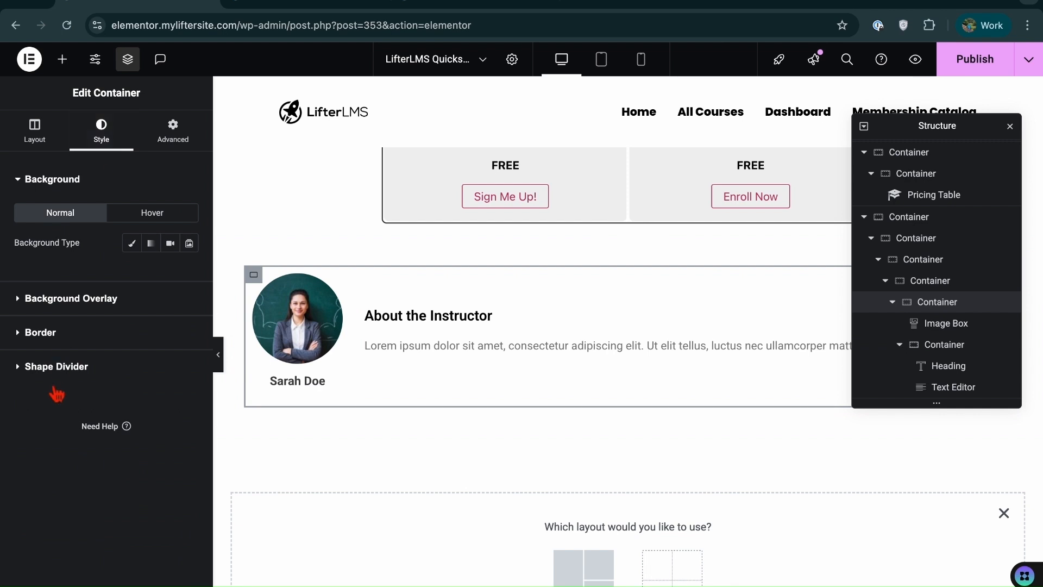
click(35, 341)
click(147, 314)
click(133, 340)
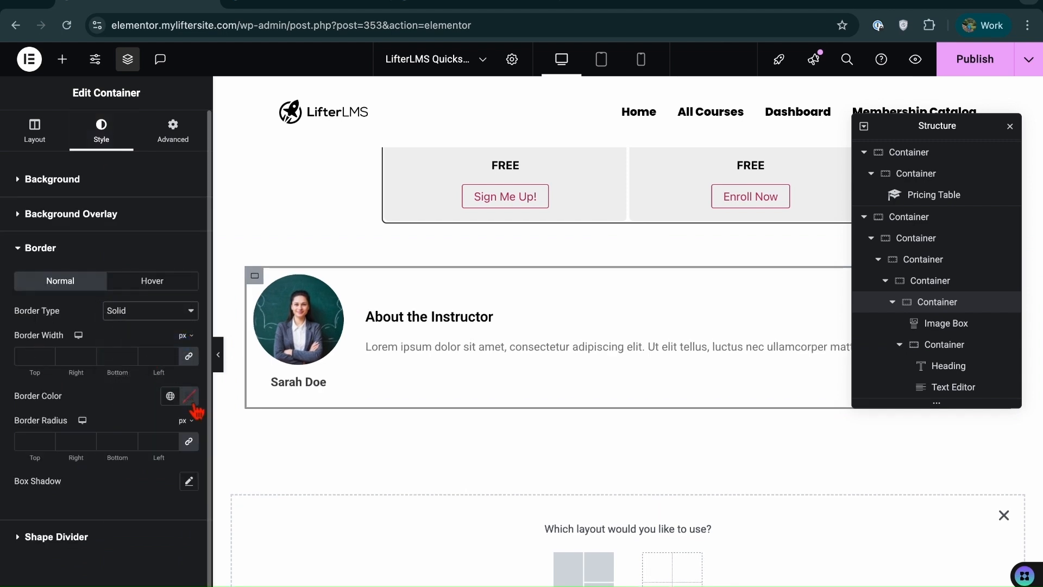
click(190, 397)
drag(151, 469, 113, 462)
click(5, 450)
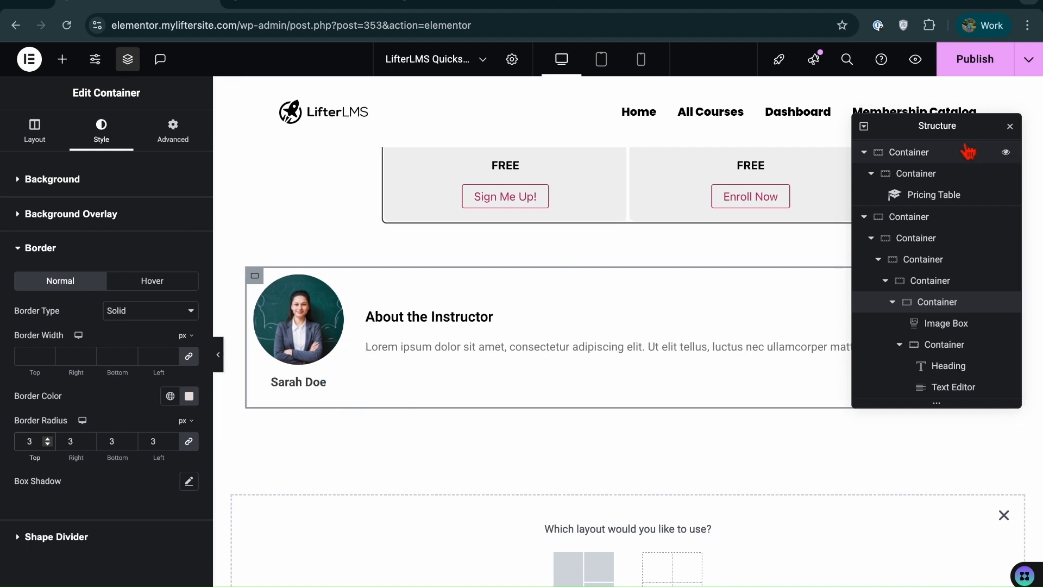
Publish the course page and check the instructor section in the page preview
click(993, 67)
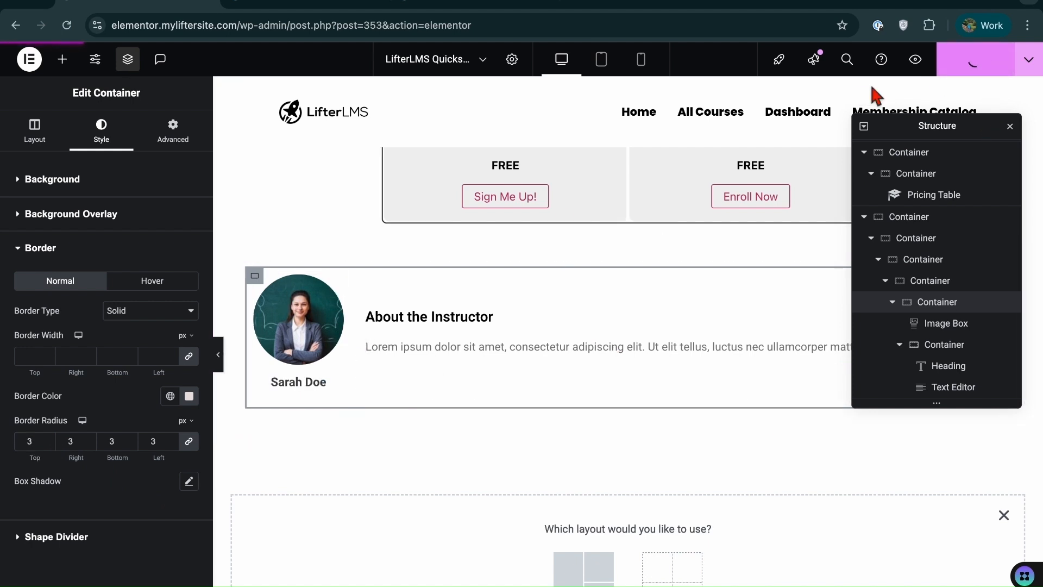
click(340, 6)
scroll(125, 295, down, 3)
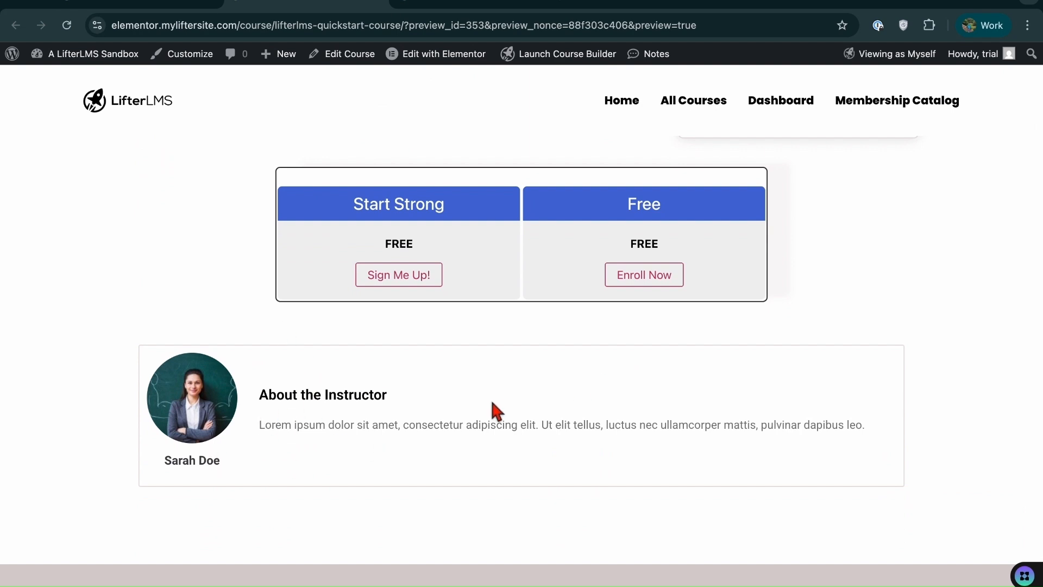
Back in the Elementor editor, add a Heading widget below the bordered instructor box and title it "Course Information"
click(165, 2)
drag(56, 356, 401, 429)
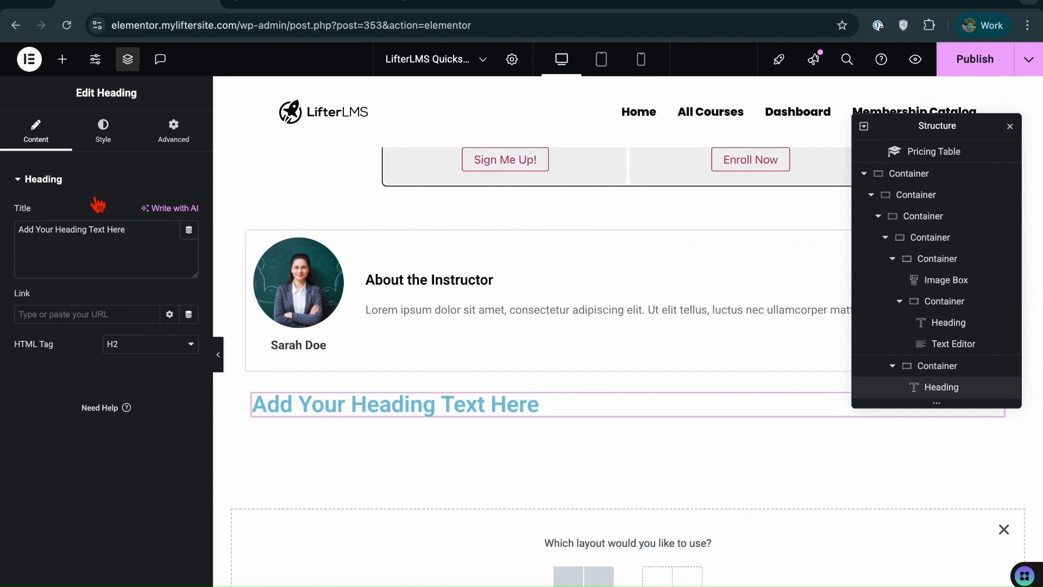
click(119, 235)
key(ctrl+a)
key(BackSpace)
text(Cour)
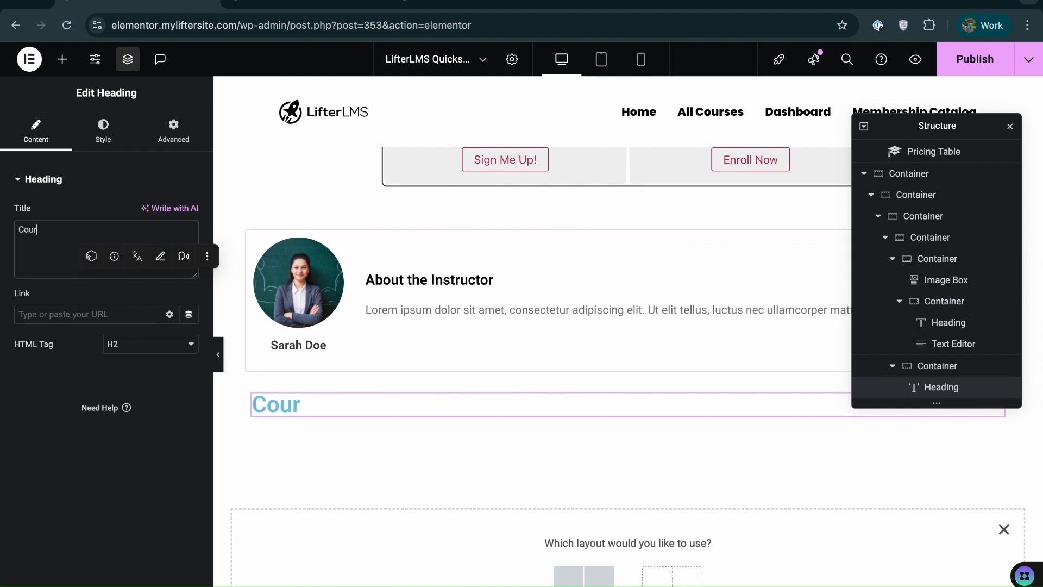
text(se Information)
Set the "Course Information" heading's HTML tag to H5 and its text color to near-black
click(148, 348)
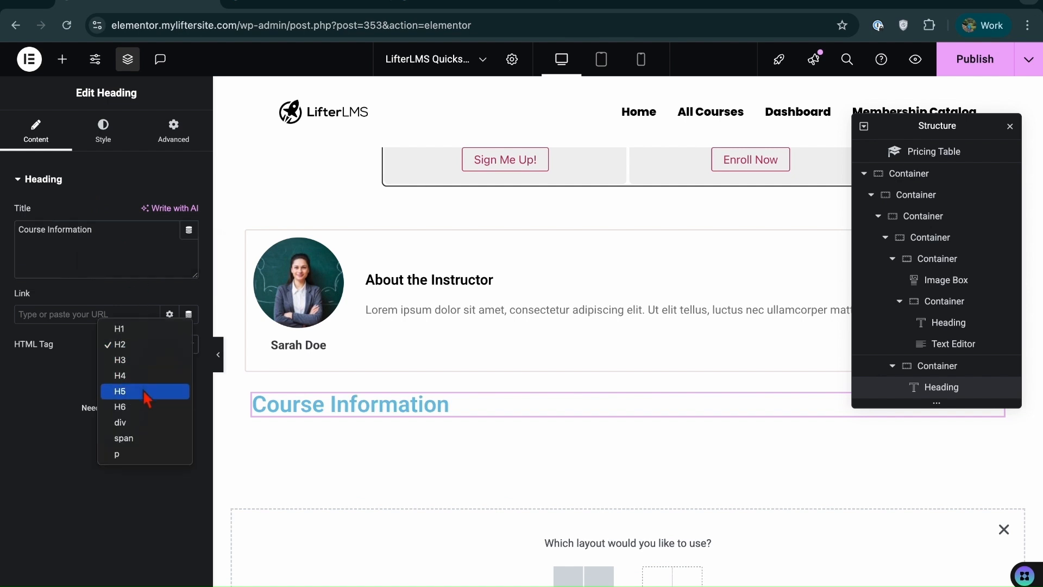
click(145, 389)
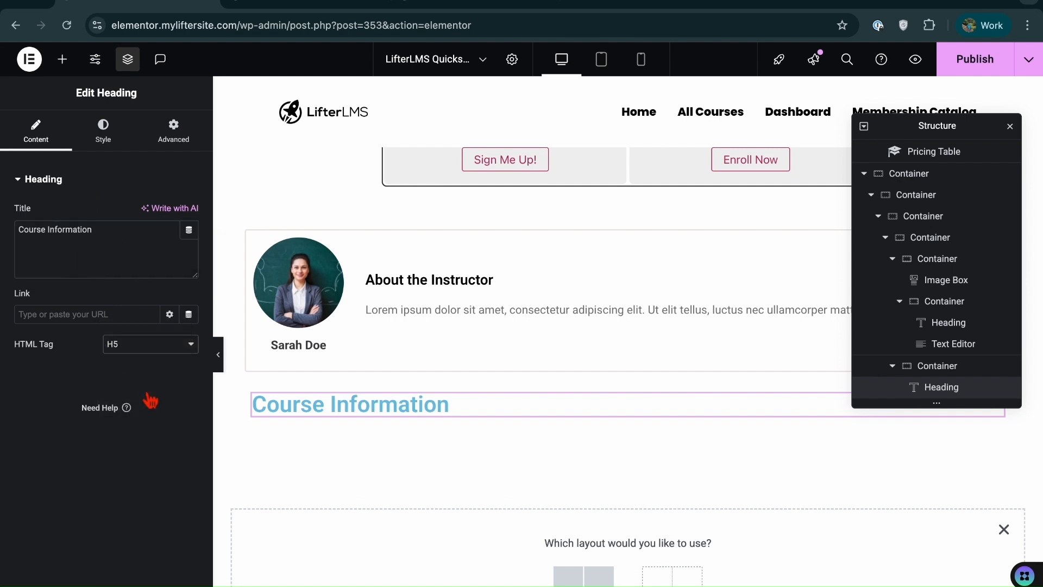
click(110, 142)
click(189, 413)
click(265, 293)
drag(264, 292, 265, 331)
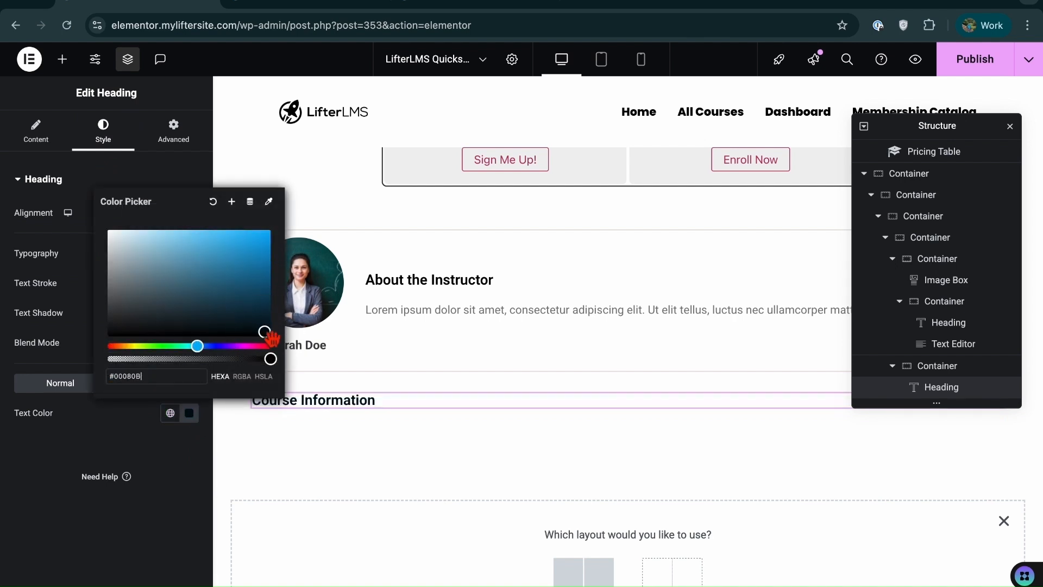
click(43, 259)
Set the "Course Information" heading's font weight to 700 (Bold)
click(190, 254)
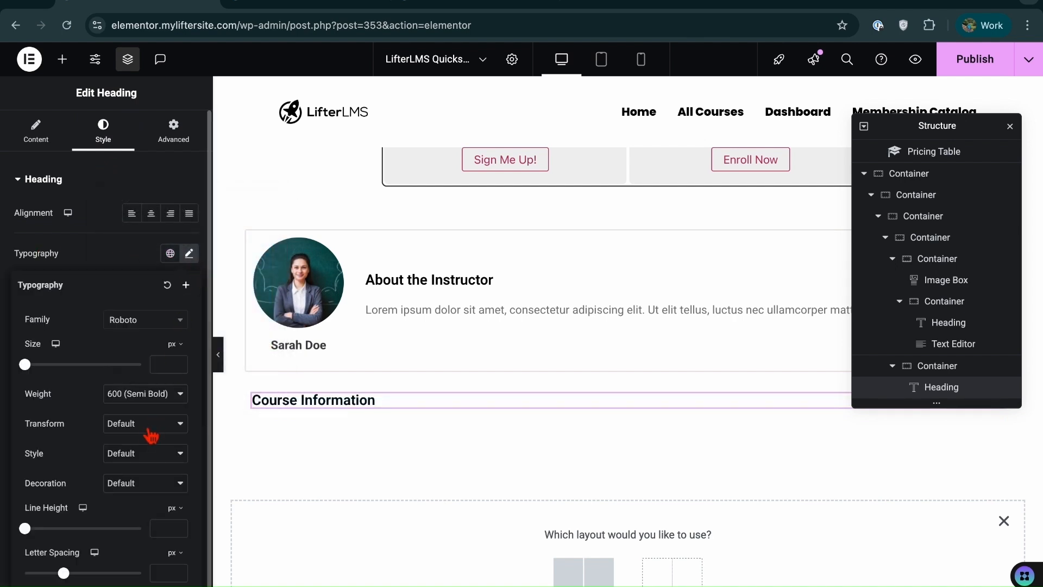
click(132, 402)
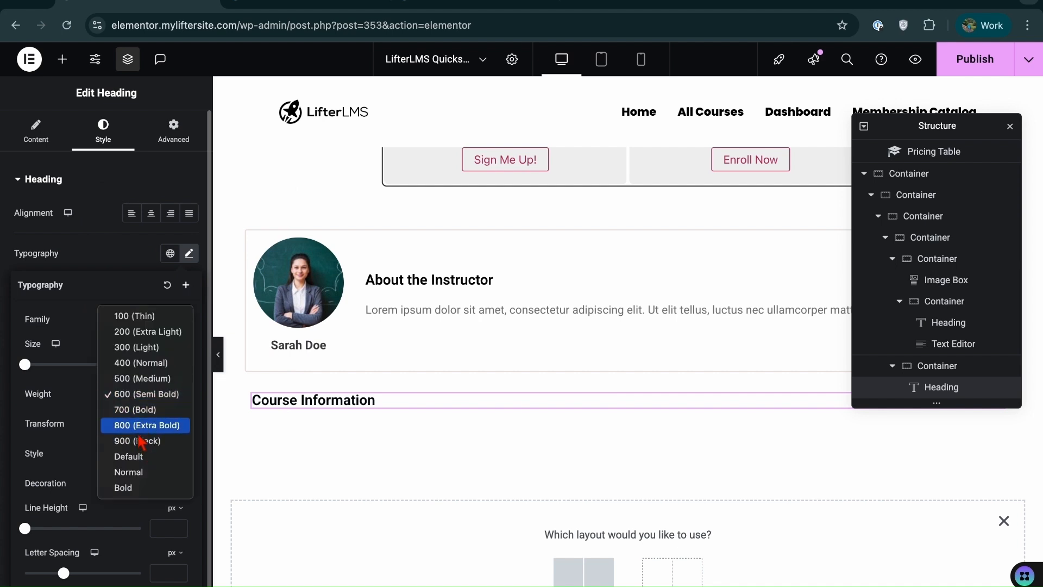
click(137, 410)
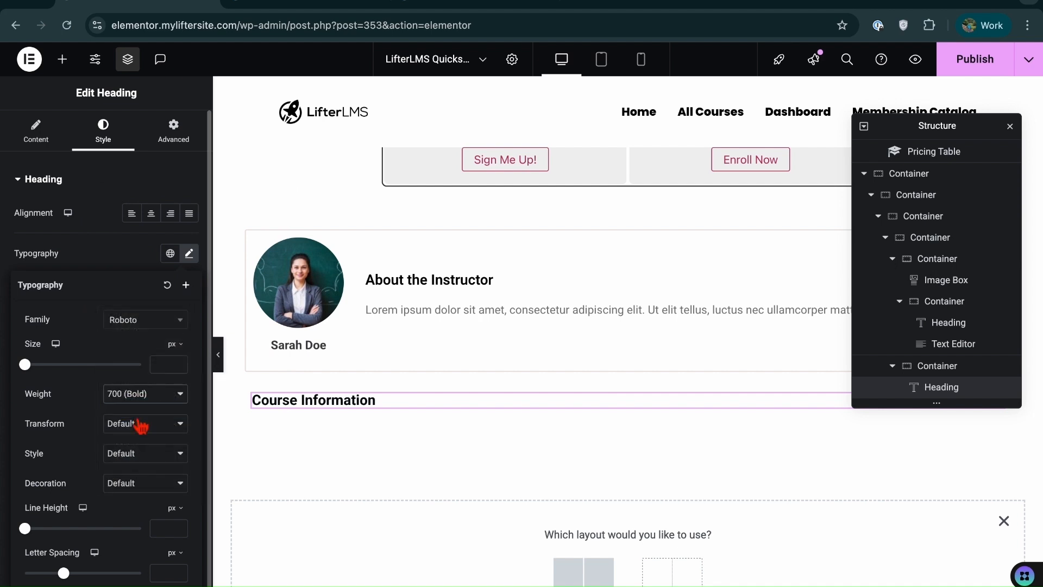
Insert a new container below the "Course Information" heading
click(256, 244)
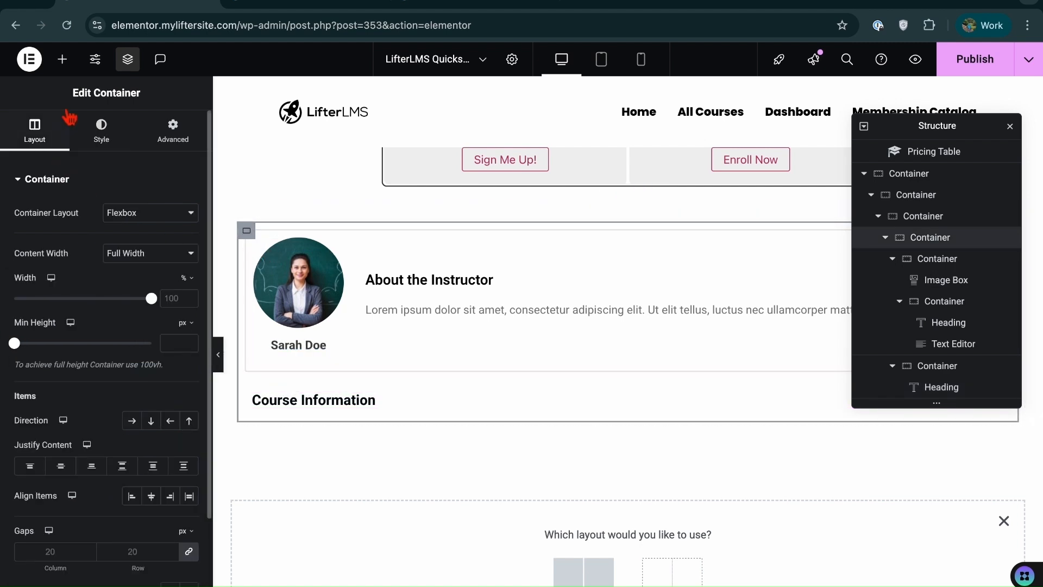
click(69, 66)
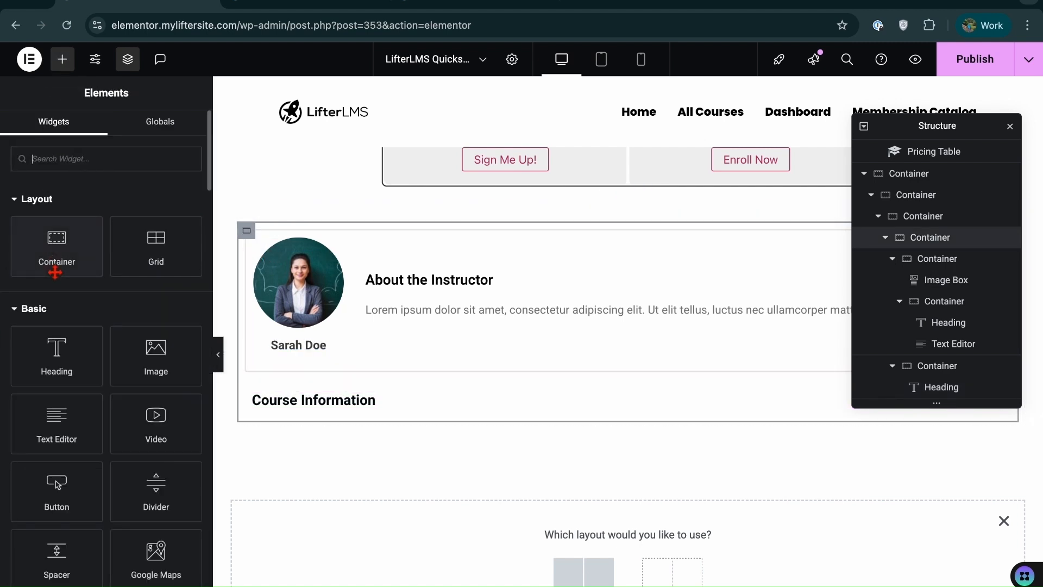
click(267, 408)
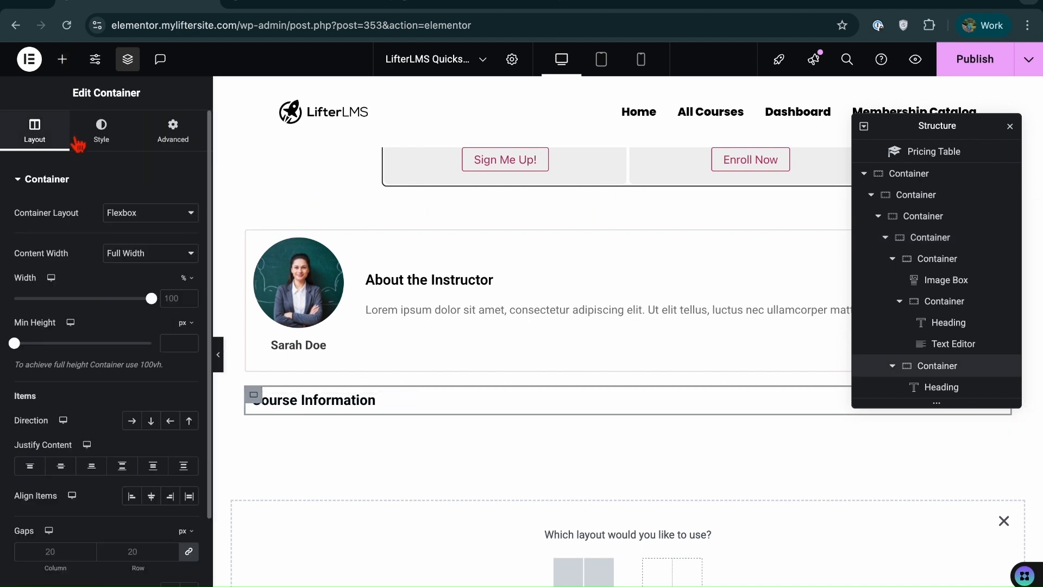
click(62, 58)
drag(51, 239, 322, 416)
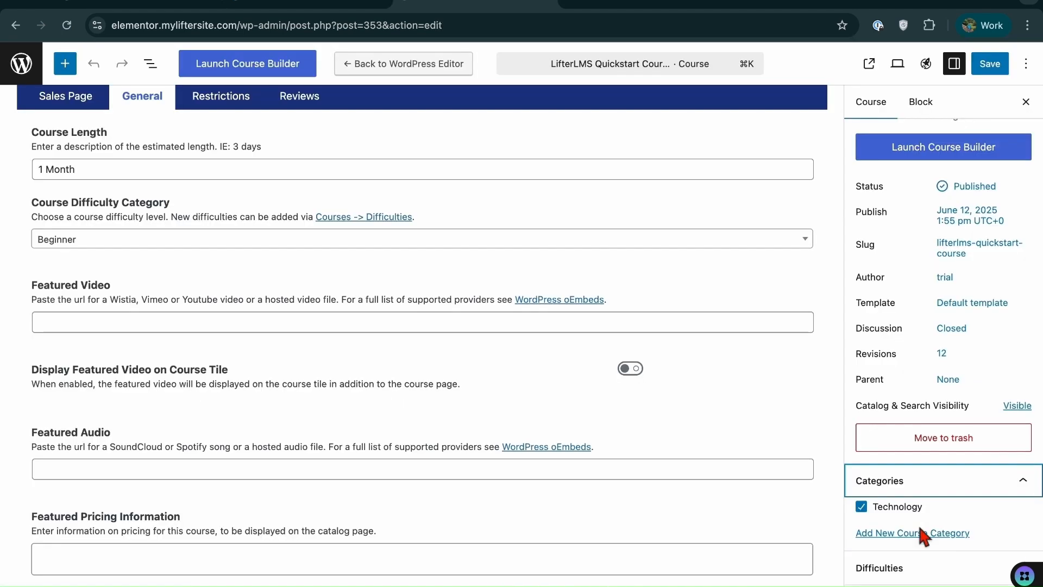
Review the course's category, difficulty and tag settings in the WordPress course editor
scroll(924, 533, down, 3)
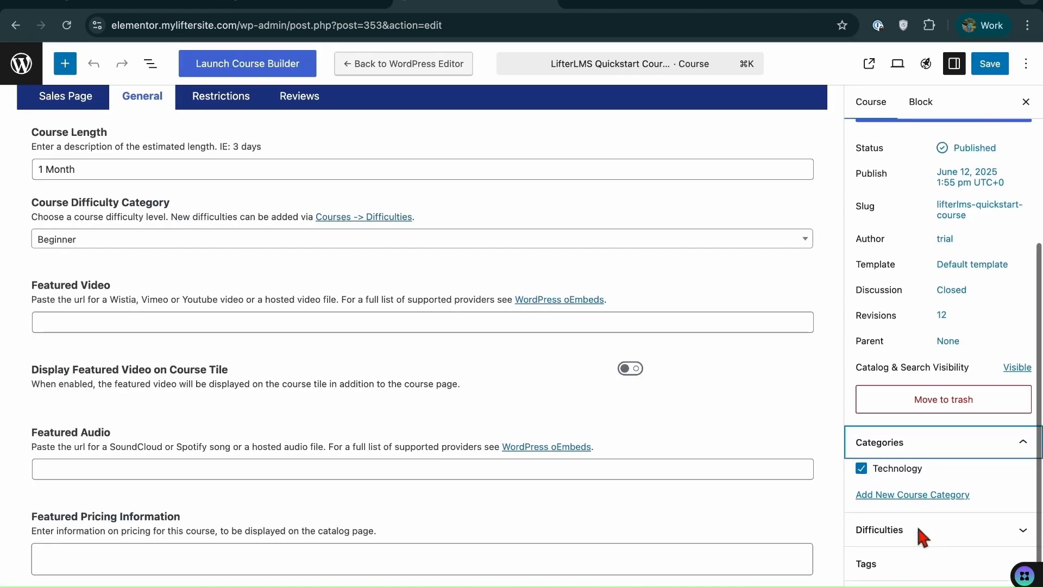
click(930, 578)
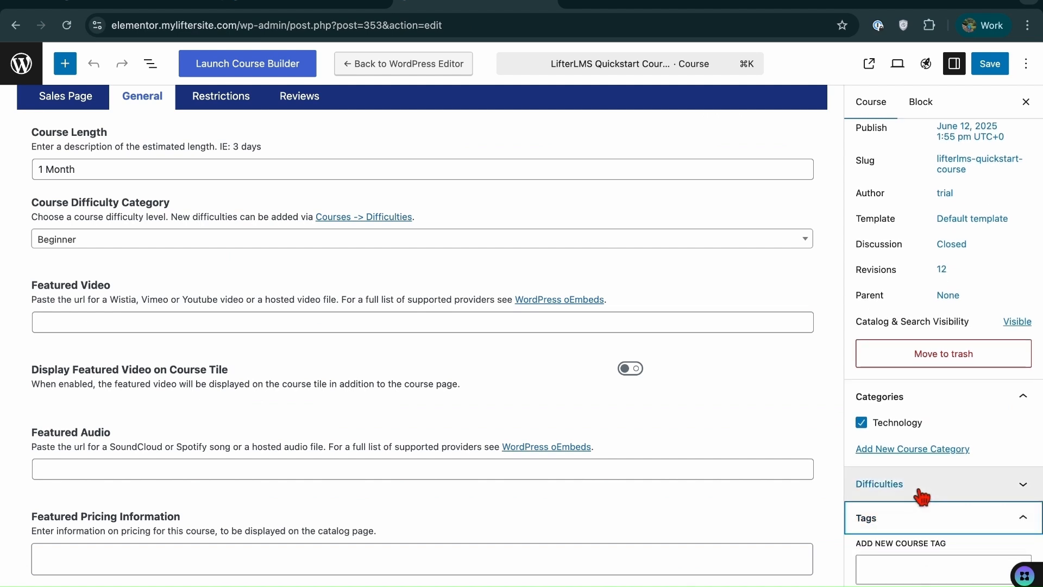
scroll(922, 495, down, 1)
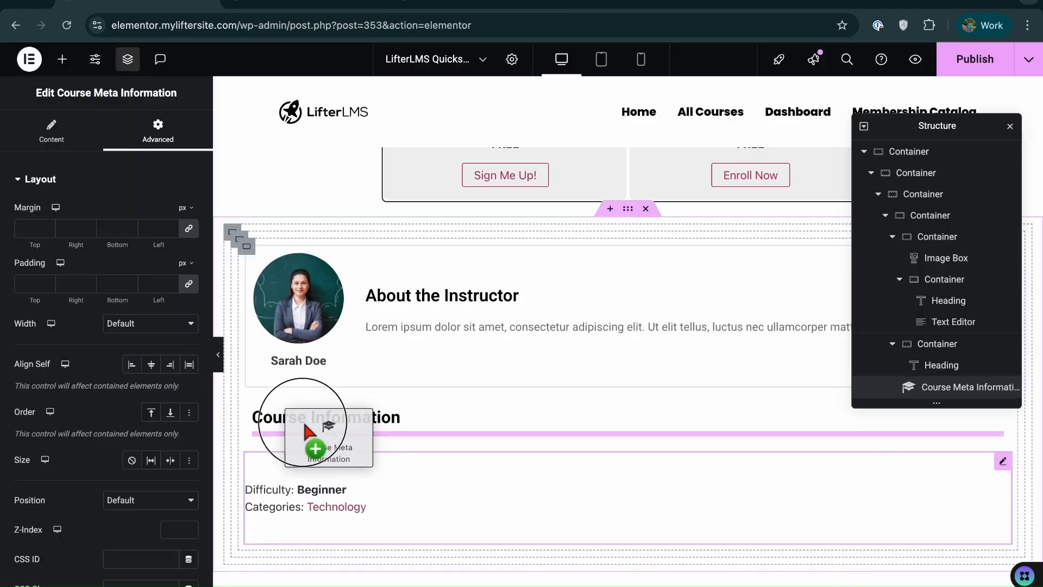
Place a Course Meta Information widget under the "Course Information" heading, and set the parent container's direction to horizontal row
drag(304, 429, 303, 428)
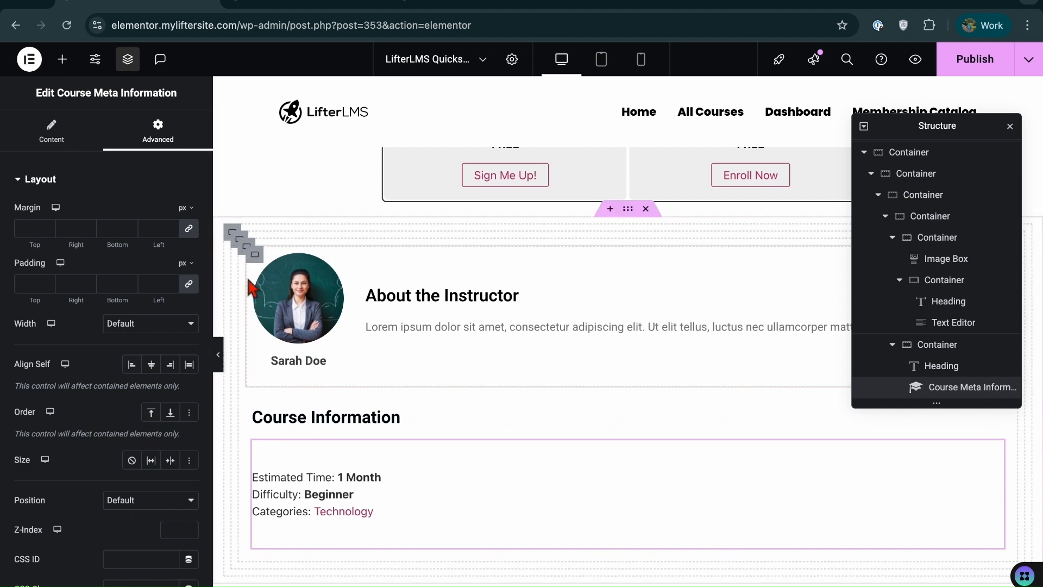
click(247, 251)
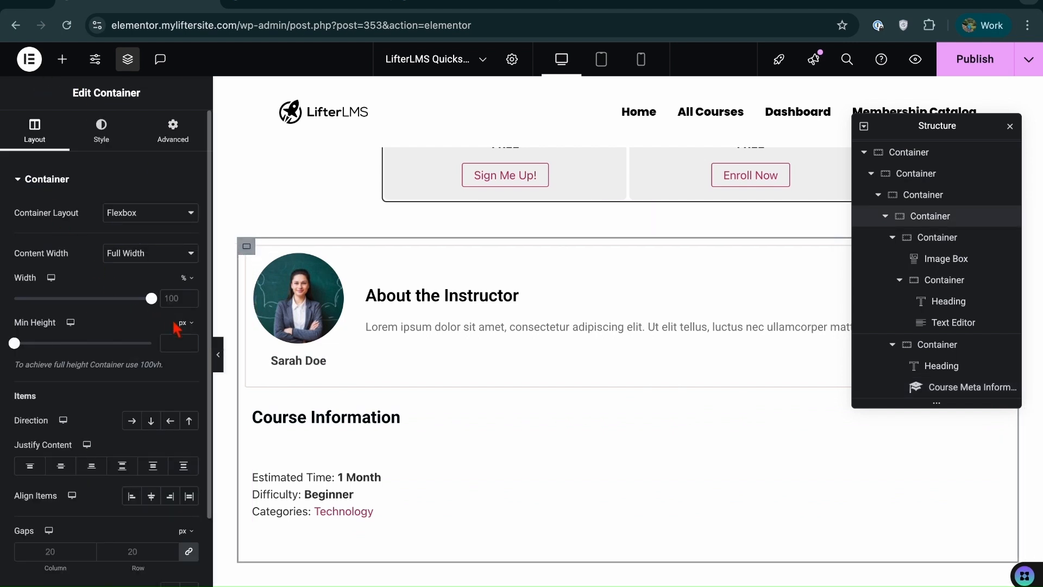
click(132, 421)
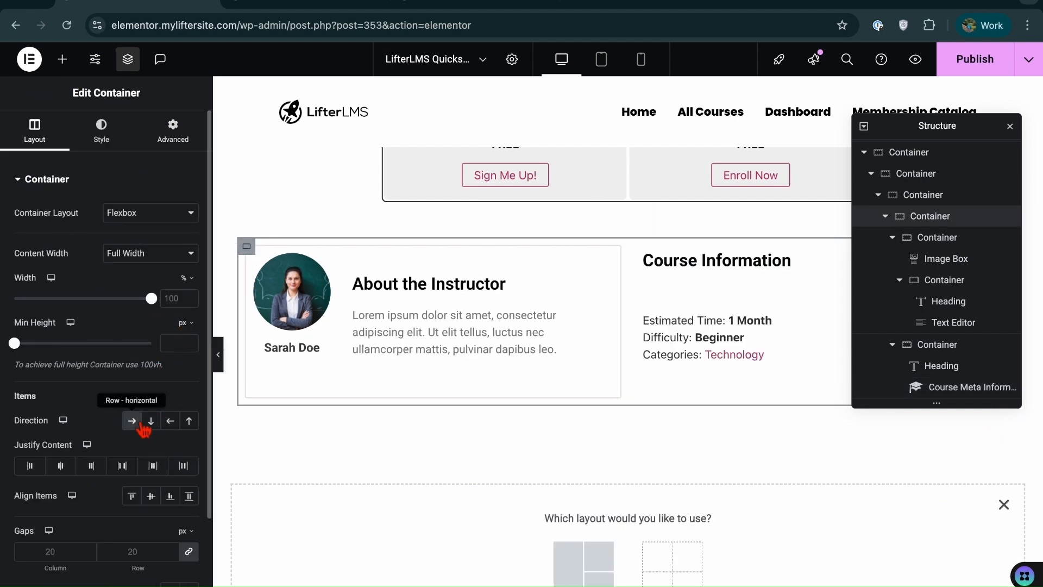
Narrow the Course Information container beside the instructor box and check the layout in the course page preview
click(263, 266)
click(247, 248)
drag(150, 299, 70, 321)
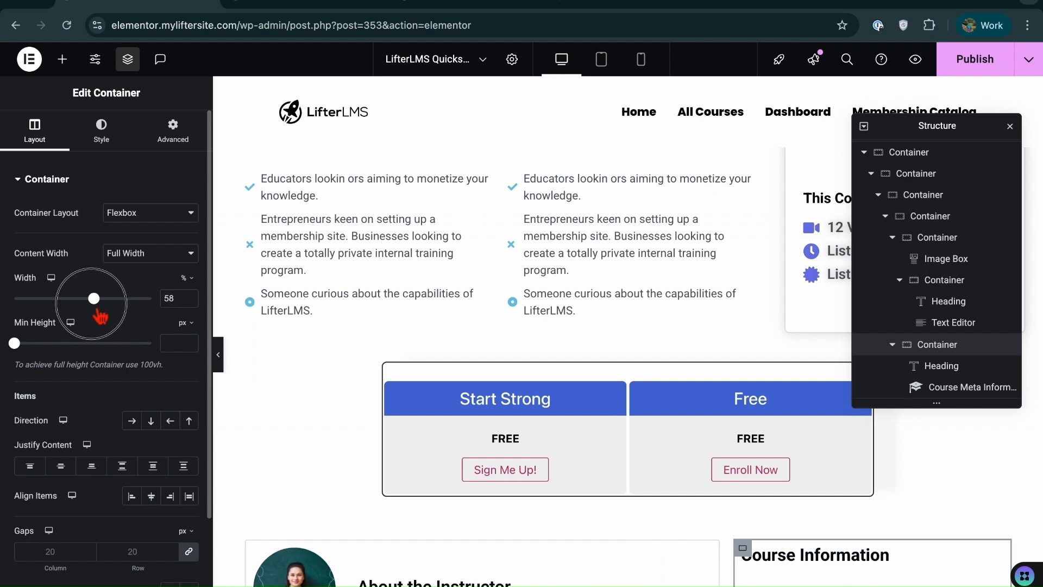
scroll(355, 371, down, 4)
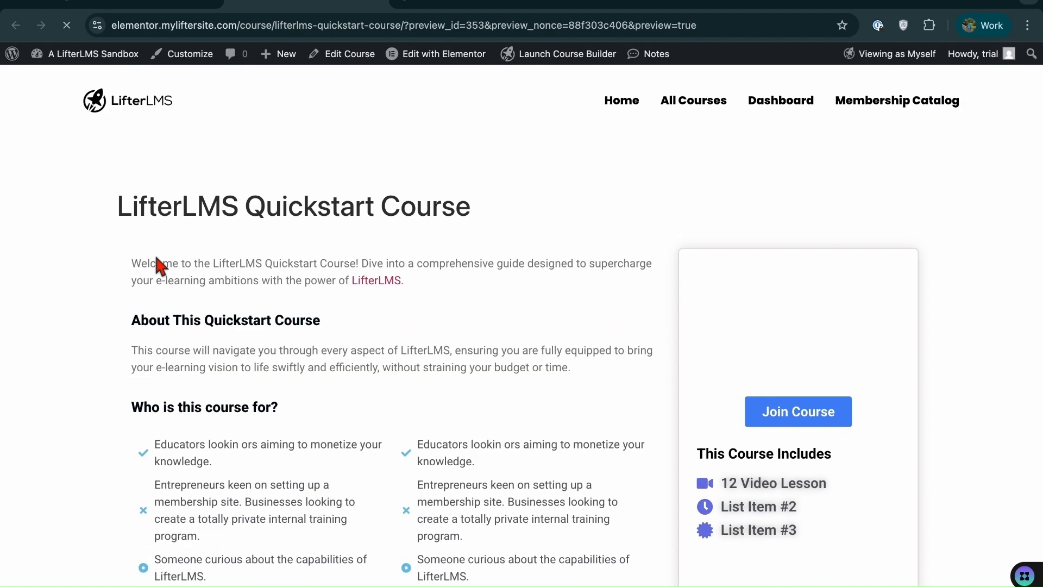
scroll(158, 260, down, 10)
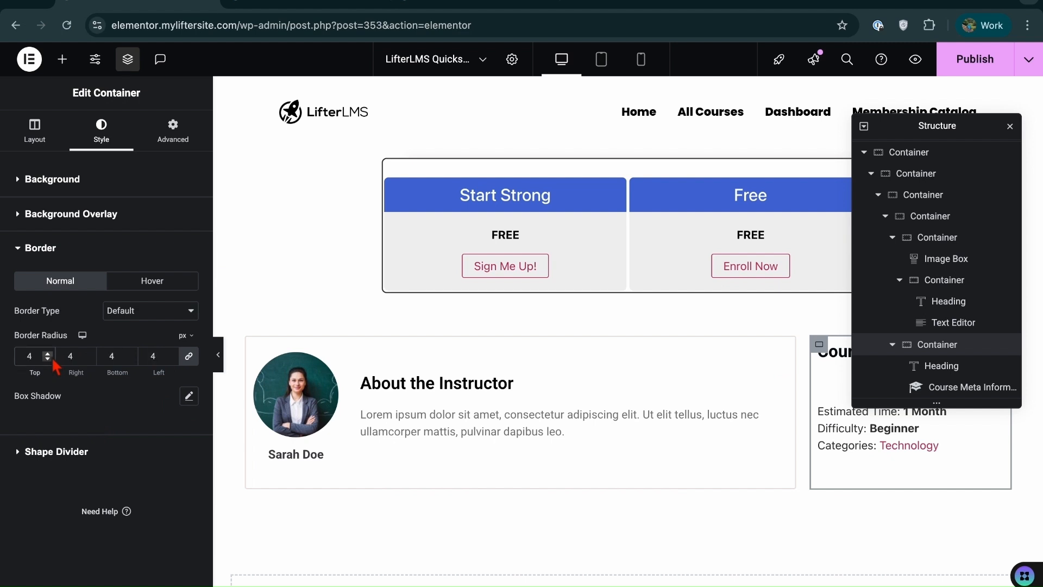
Give the Course Information container a solid border in light grey
click(154, 318)
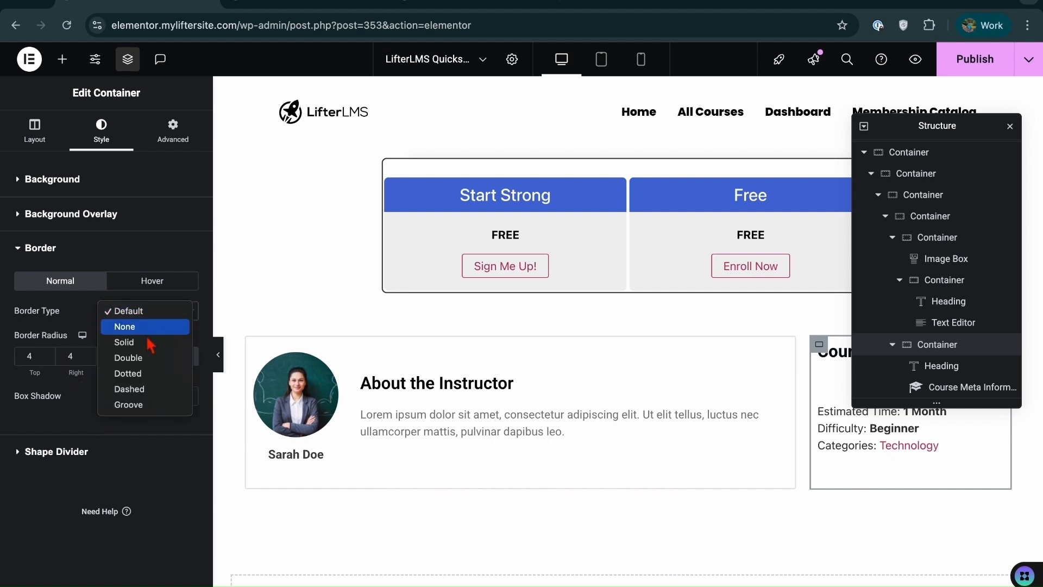
click(154, 341)
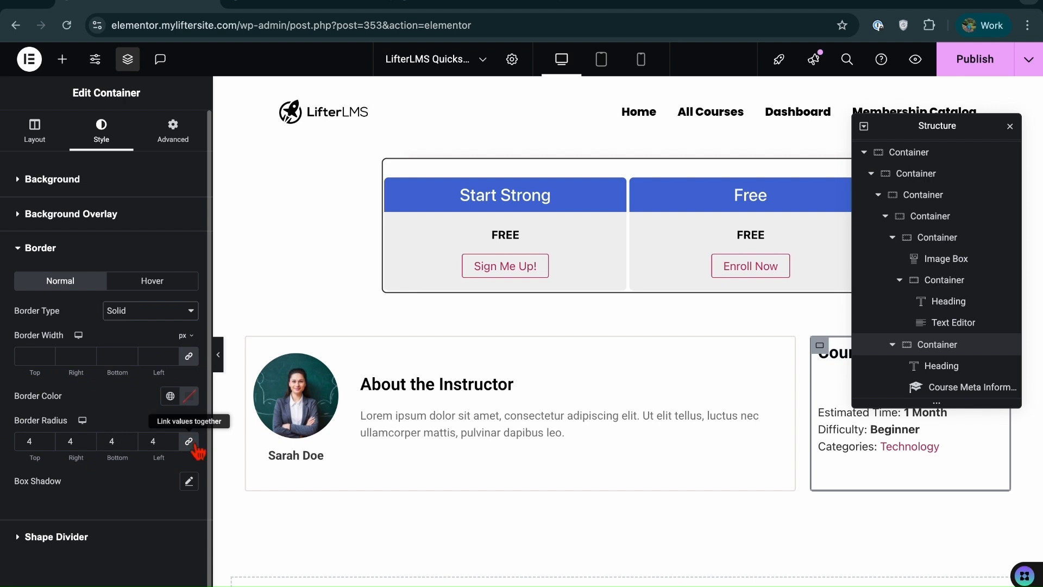
click(189, 395)
click(117, 474)
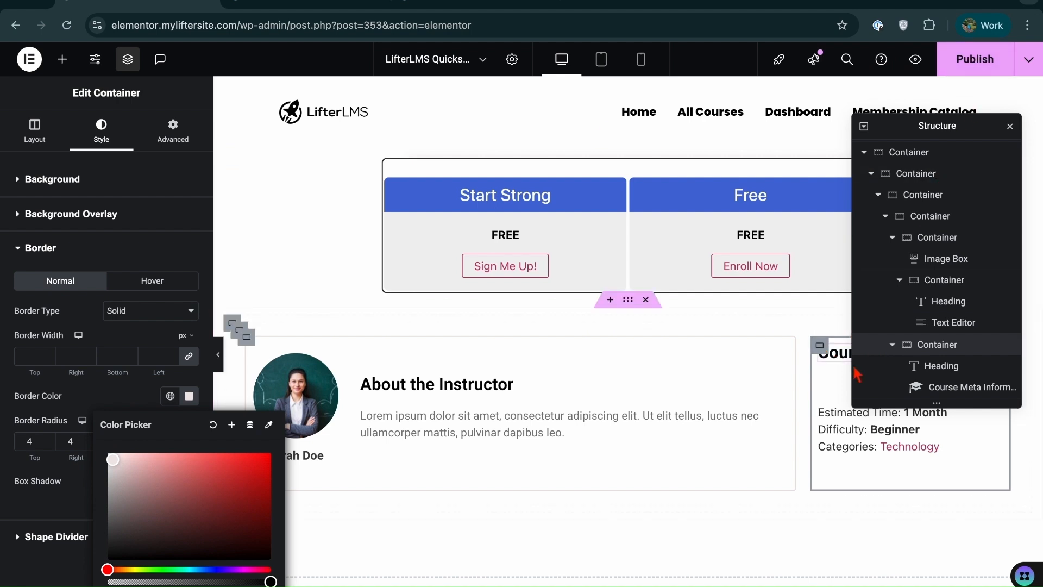
Set the Course Meta Information widget's self-alignment to Stretch
click(830, 419)
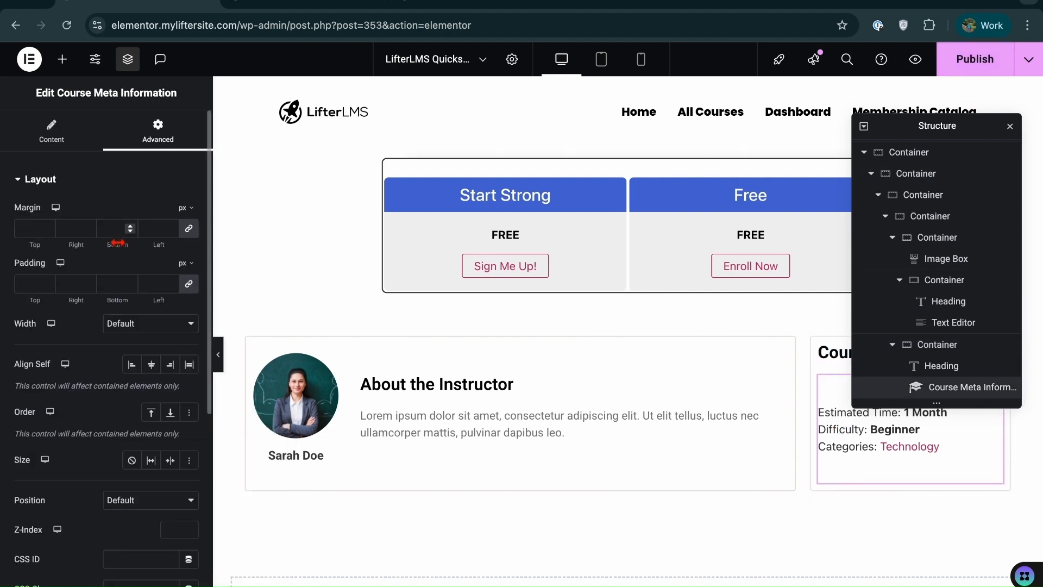
click(153, 367)
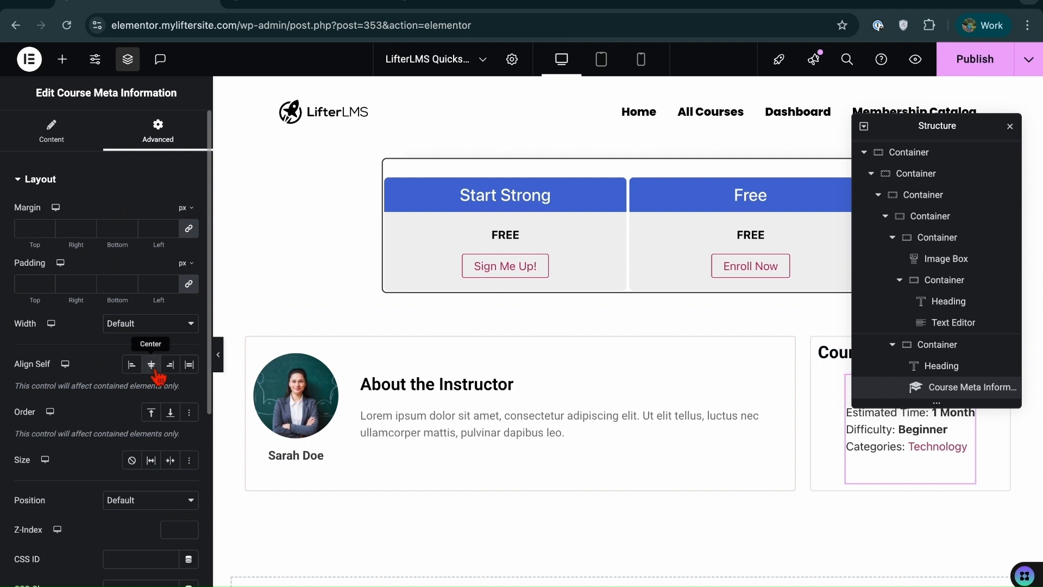
click(191, 367)
Set the Course Meta Information widget's margin to 13 px on all sides and publish the page
click(172, 226)
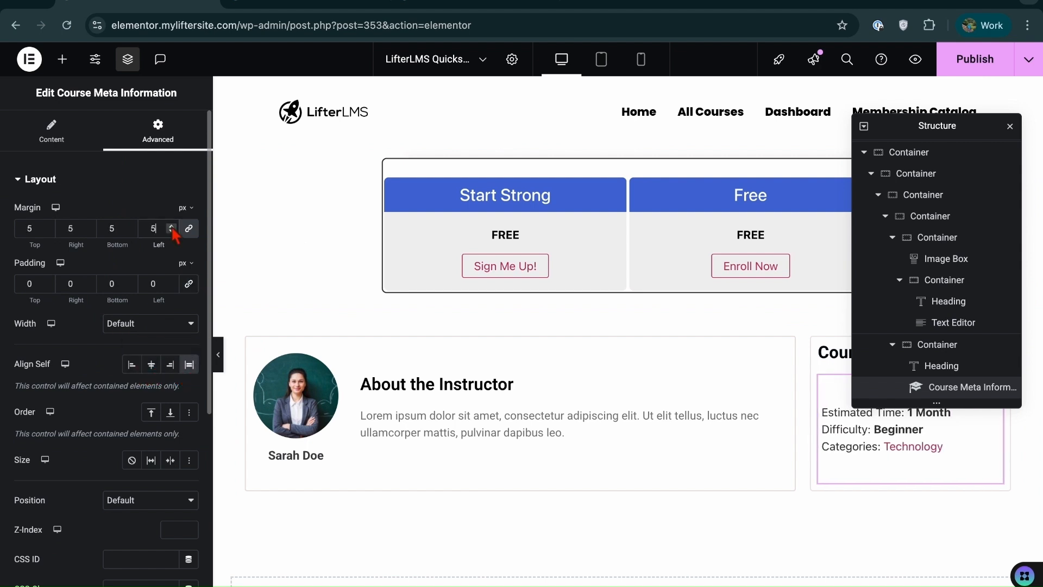
click(172, 226)
click(172, 226)
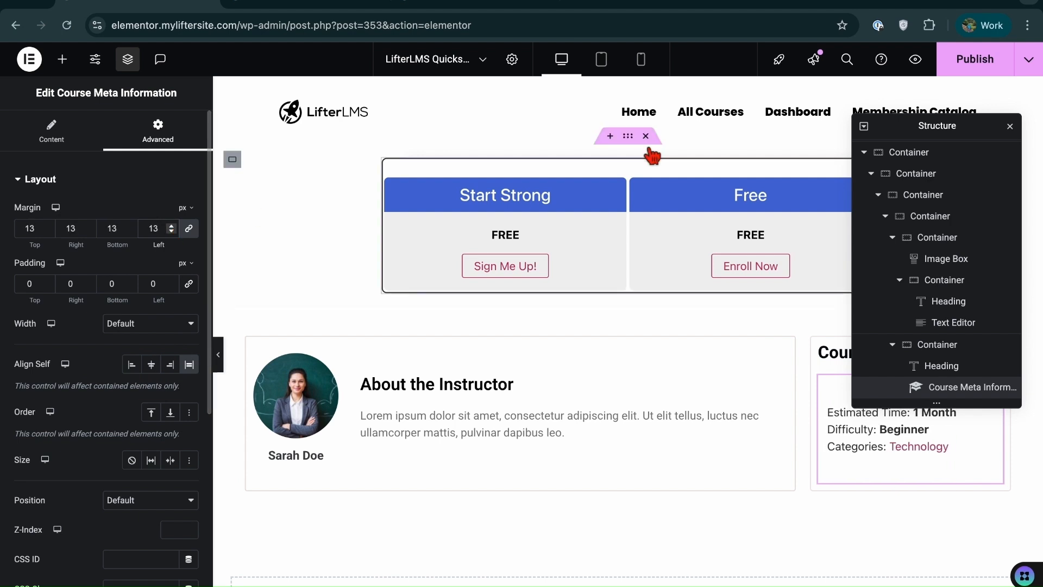
click(972, 59)
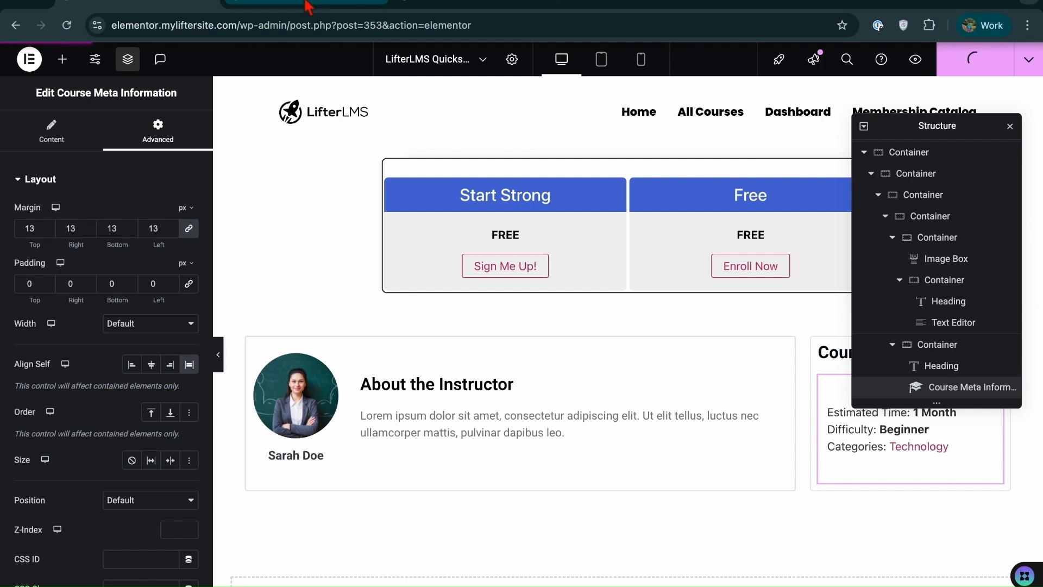
click(309, 6)
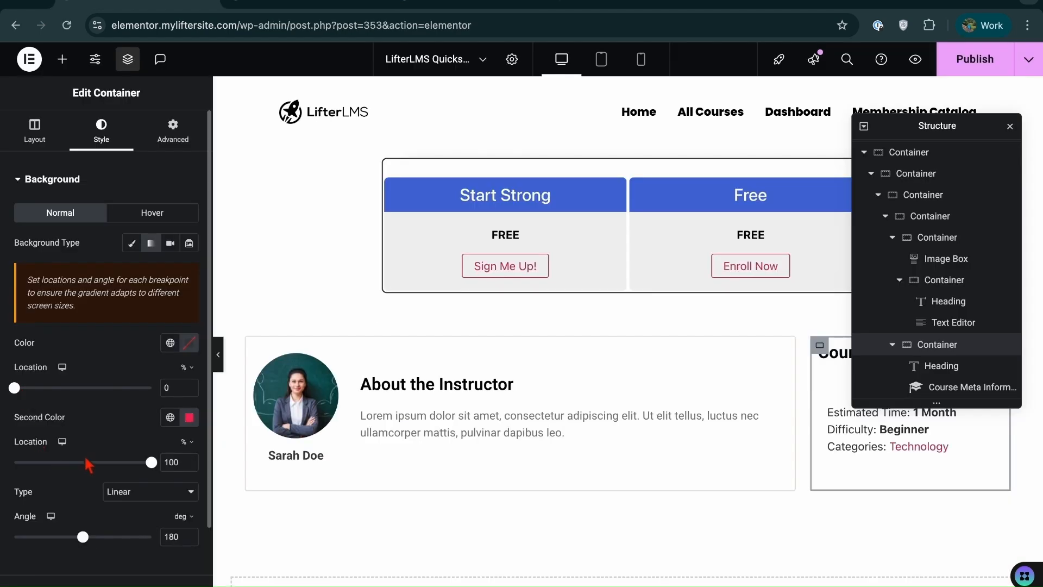
Set the Course Information container's second gradient color to muted blue #5F70B2 and the first color's location to 35%
click(190, 418)
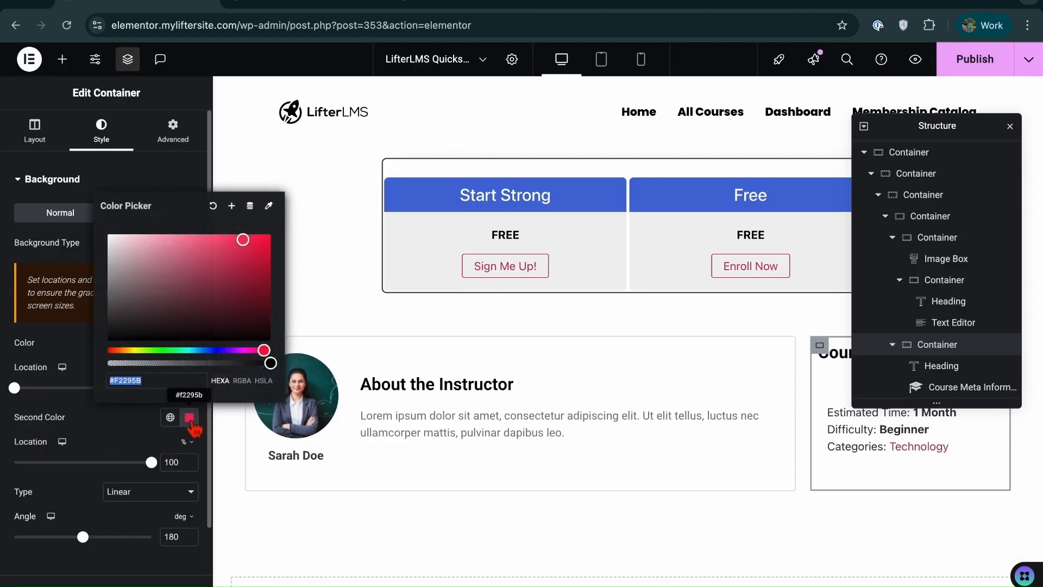
drag(224, 353, 212, 351)
click(207, 283)
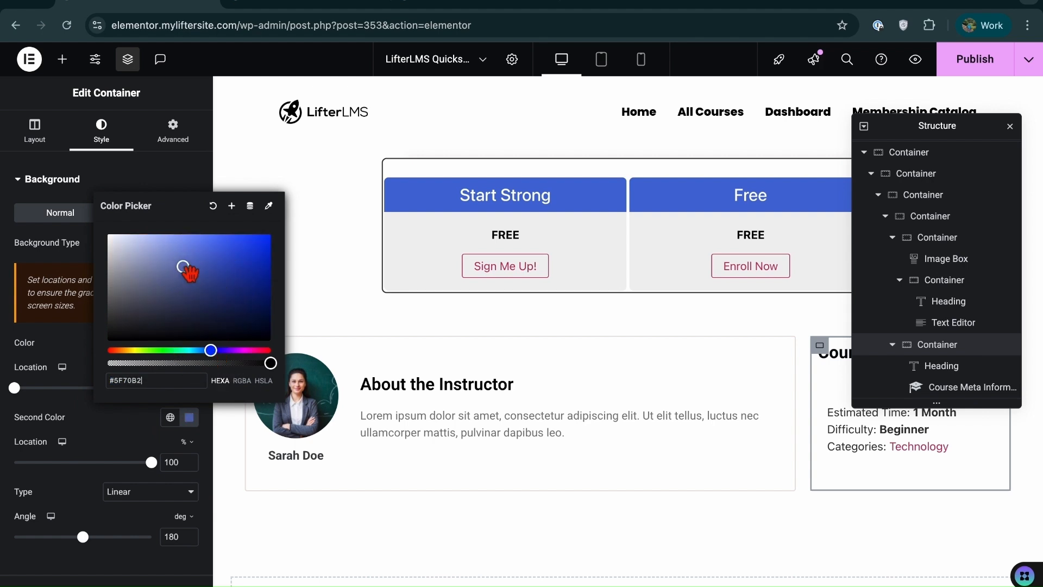
drag(16, 388, 64, 387)
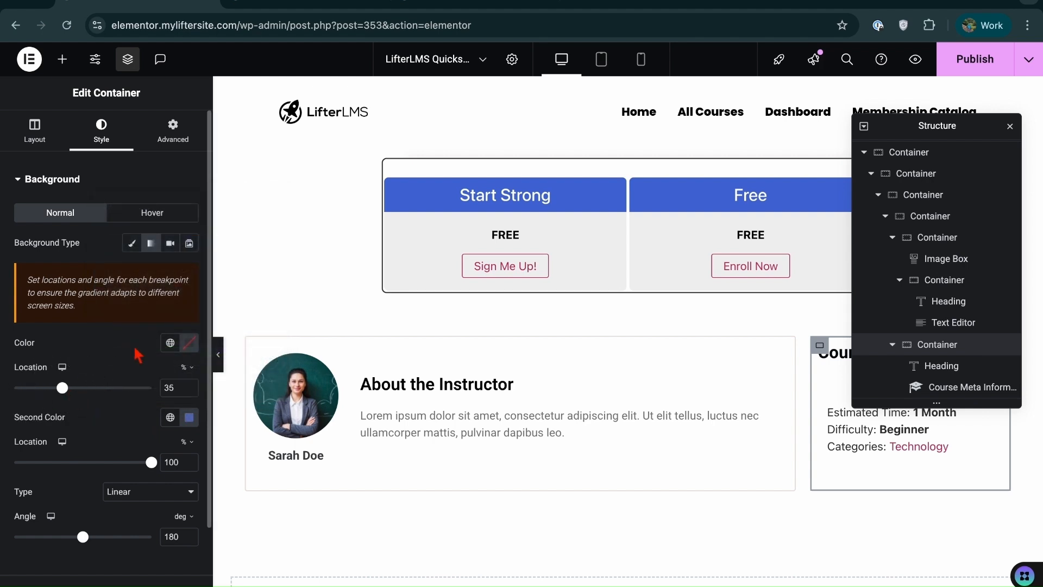
Set the first color of the Course Information container's background gradient to a very light grey
click(189, 342)
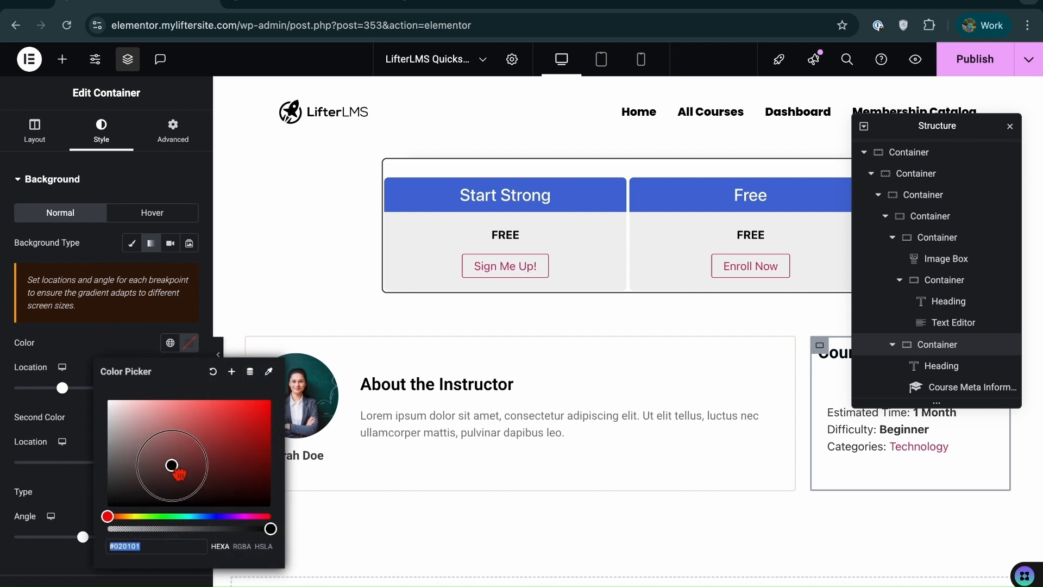
click(229, 445)
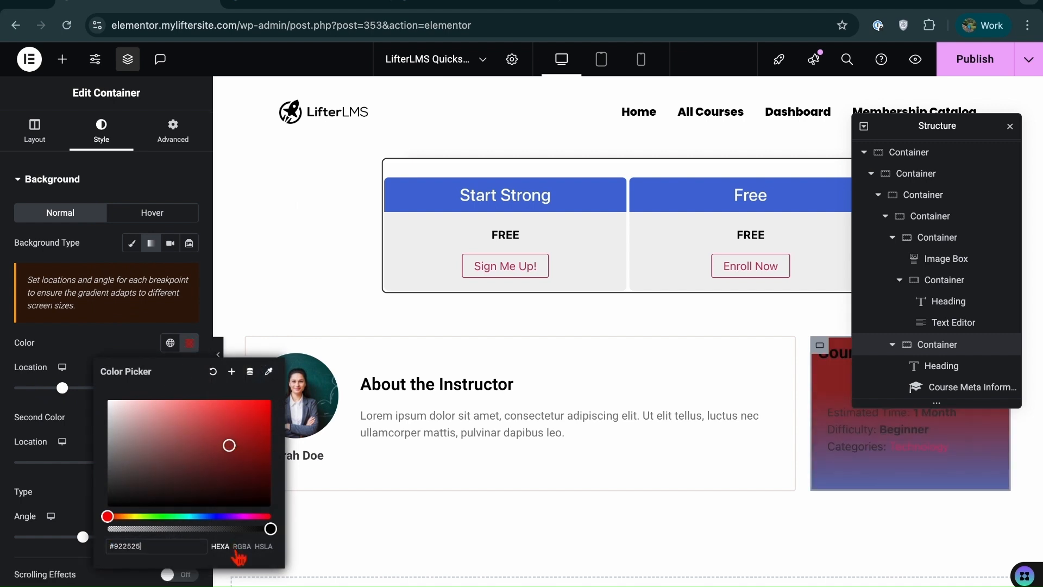
click(212, 516)
click(144, 455)
drag(143, 454, 120, 419)
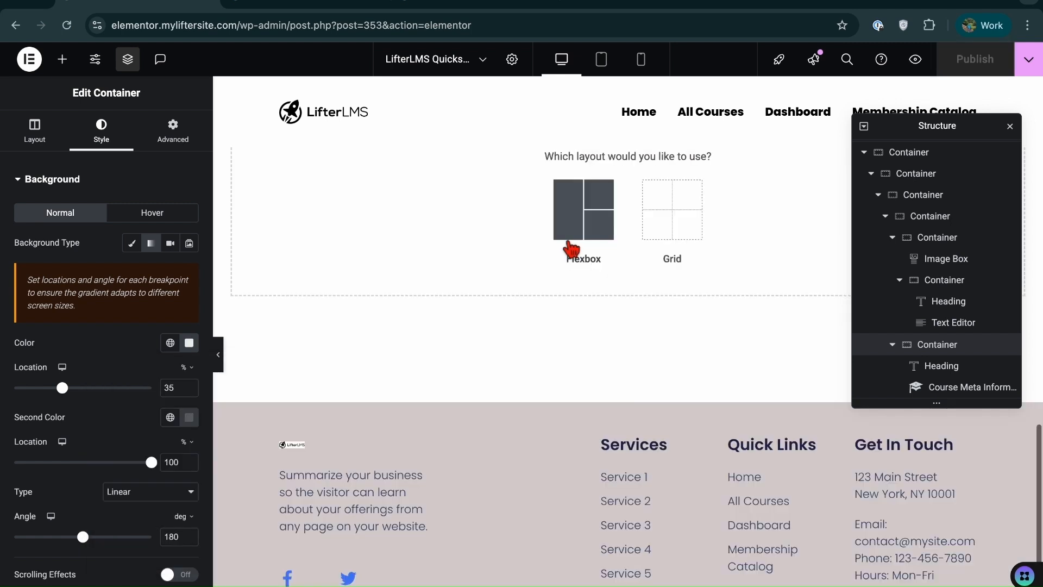
Insert a row-direction Flexbox container below the instructor section and nest another container inside it
scroll(569, 248, up, 4)
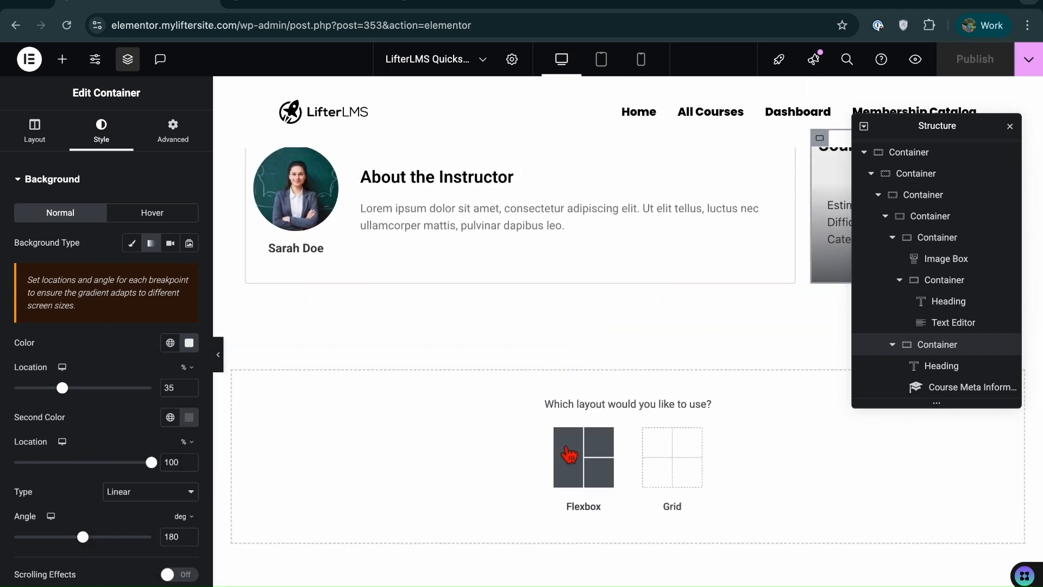
click(569, 454)
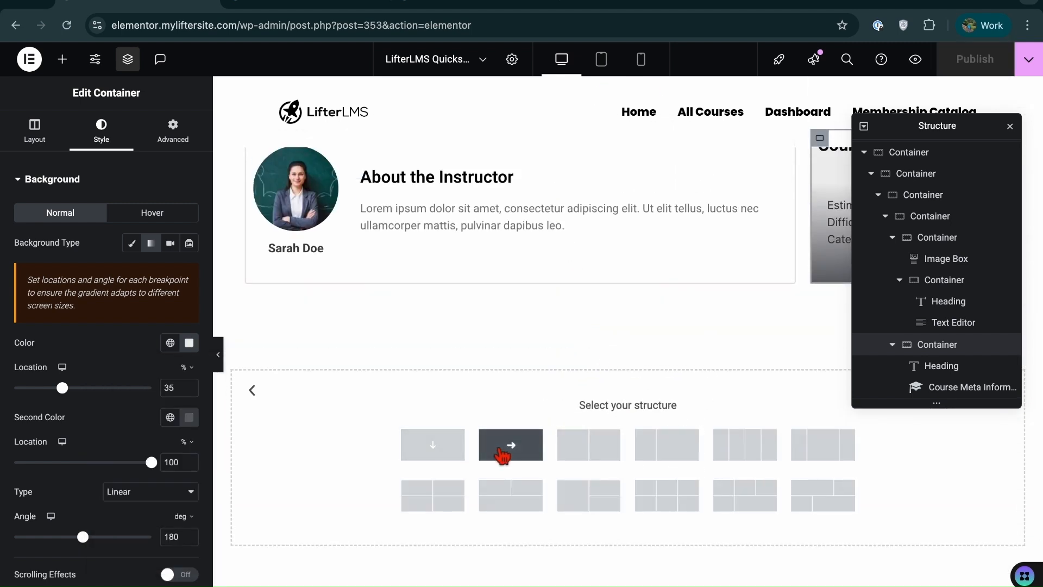
click(500, 451)
click(62, 59)
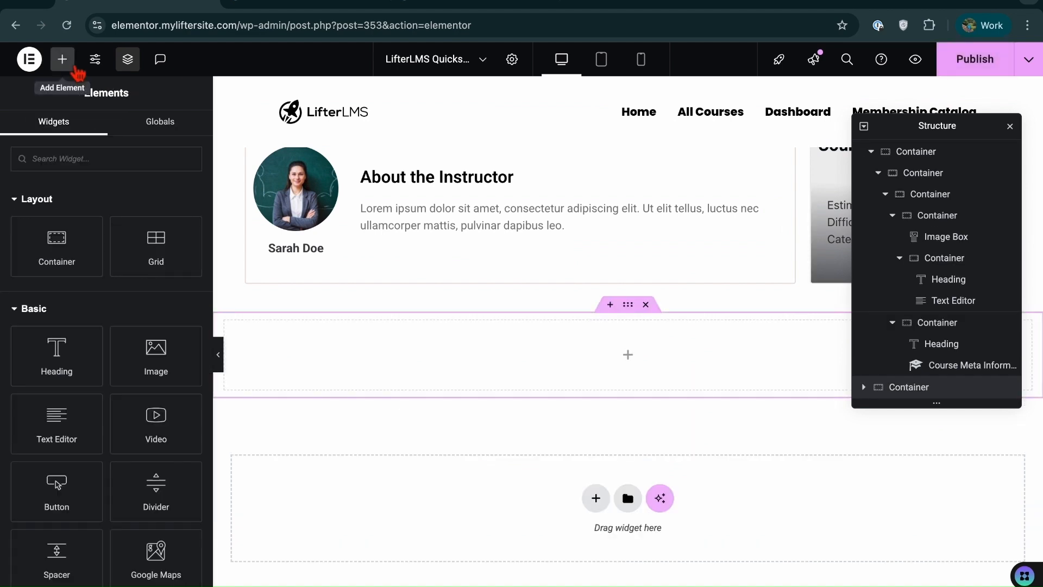
drag(58, 256, 552, 365)
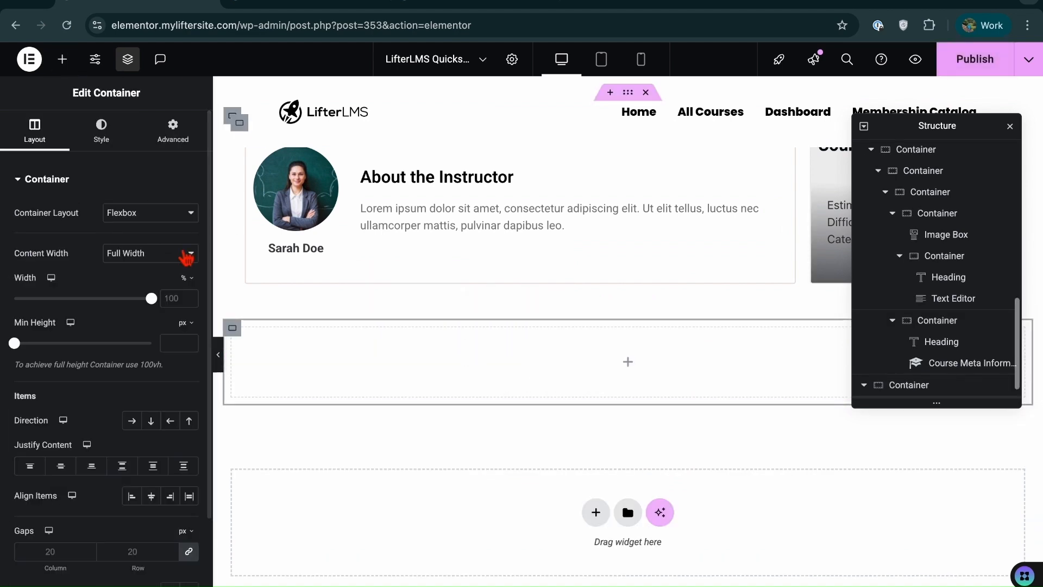
Add the Course Syllabus widget to the nested container and look over its lesson list
click(62, 58)
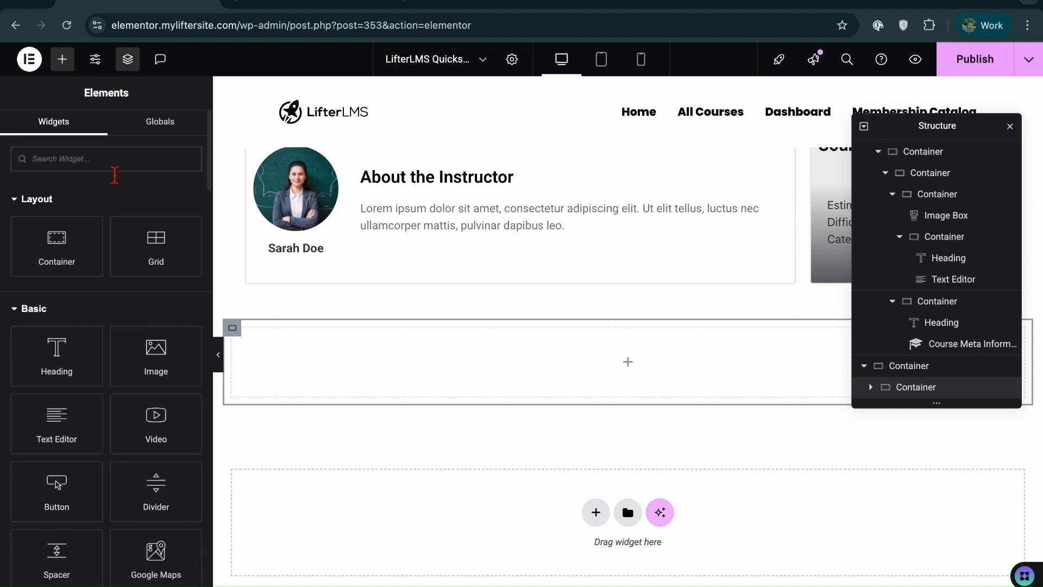
text(cour)
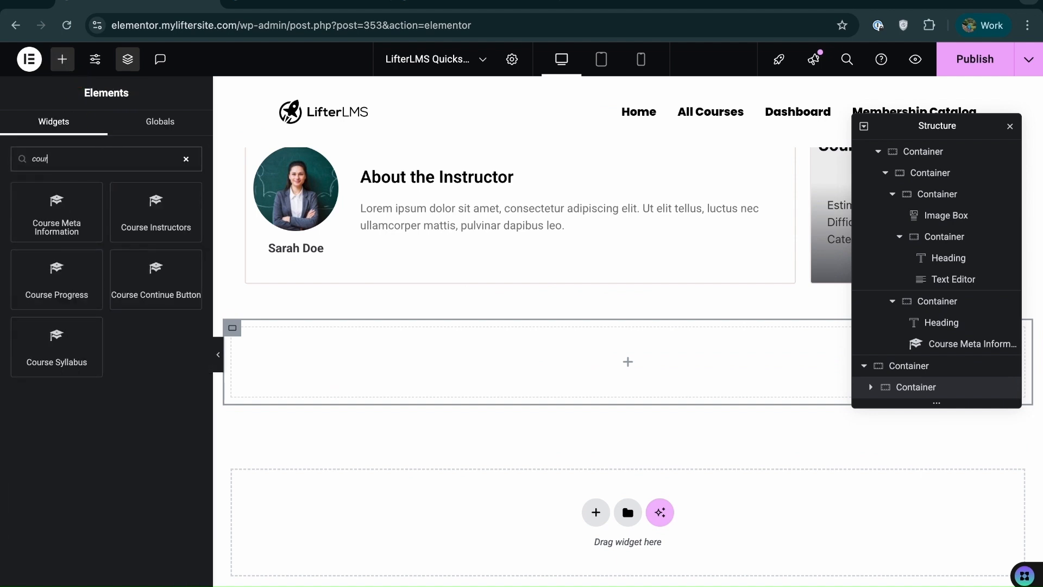
drag(51, 360, 521, 363)
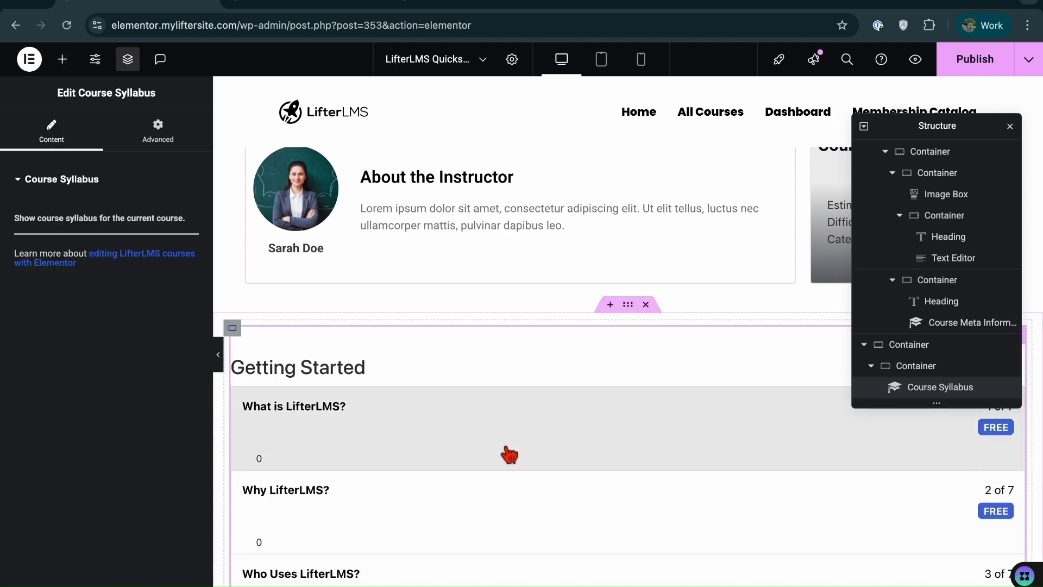
scroll(509, 454, down, 5)
scroll(509, 454, down, 20)
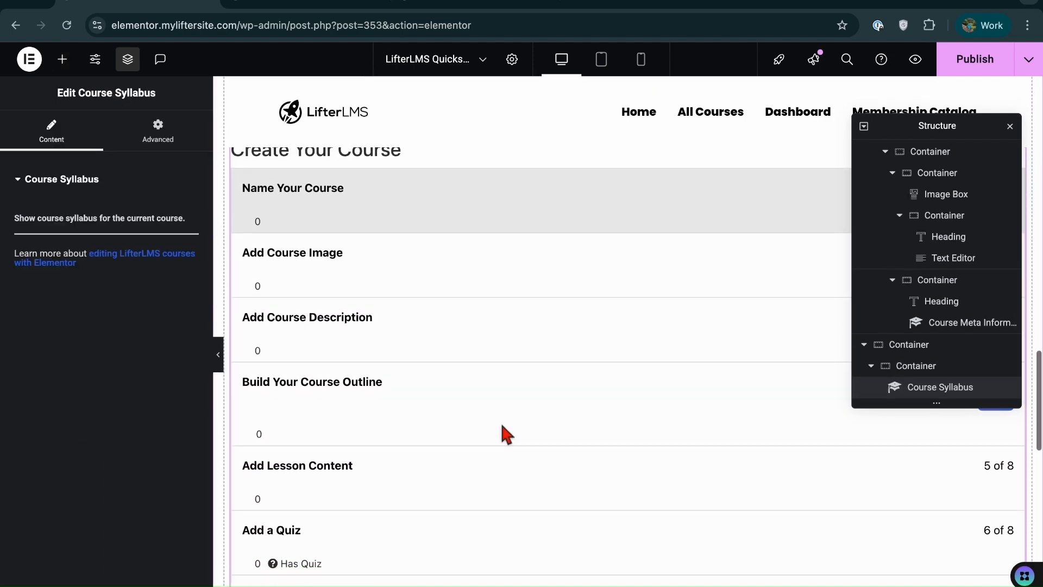
scroll(510, 434, up, 20)
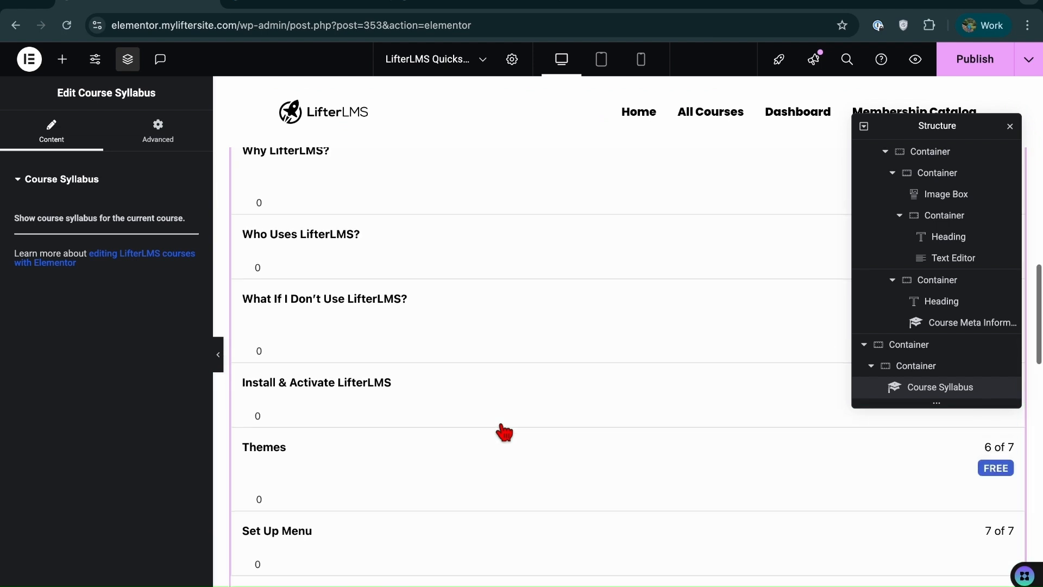
scroll(505, 432, up, 1)
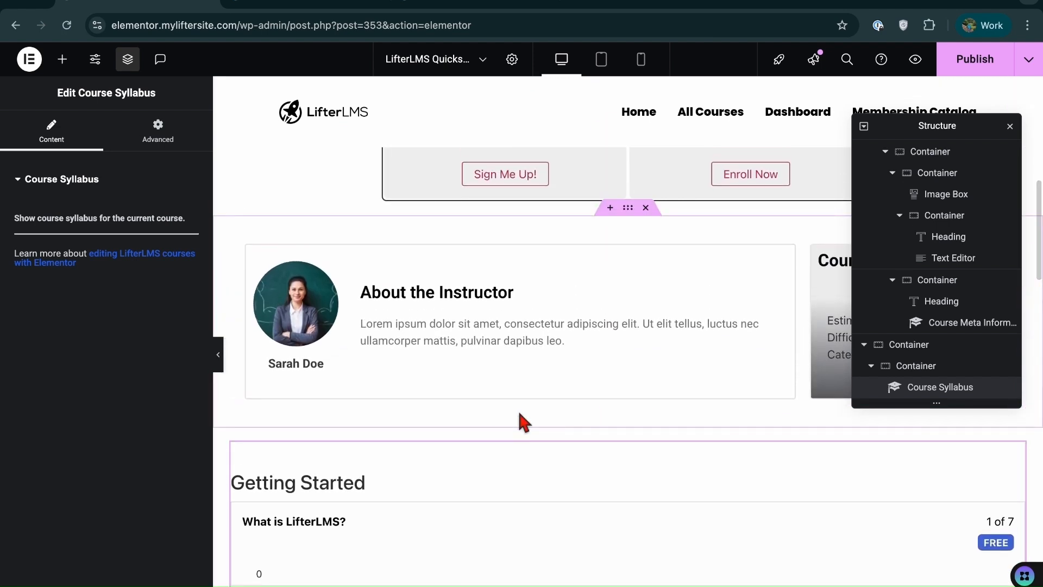
Add a Heading widget above the course syllabus and set its title to "Course Curriculum"
click(62, 58)
drag(51, 380, 371, 457)
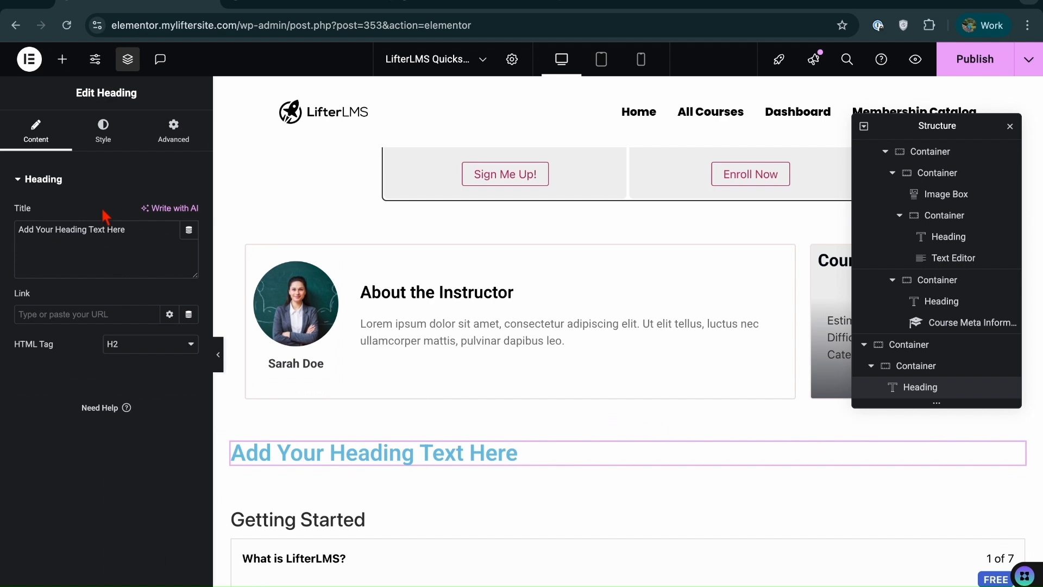
triple_click(117, 231)
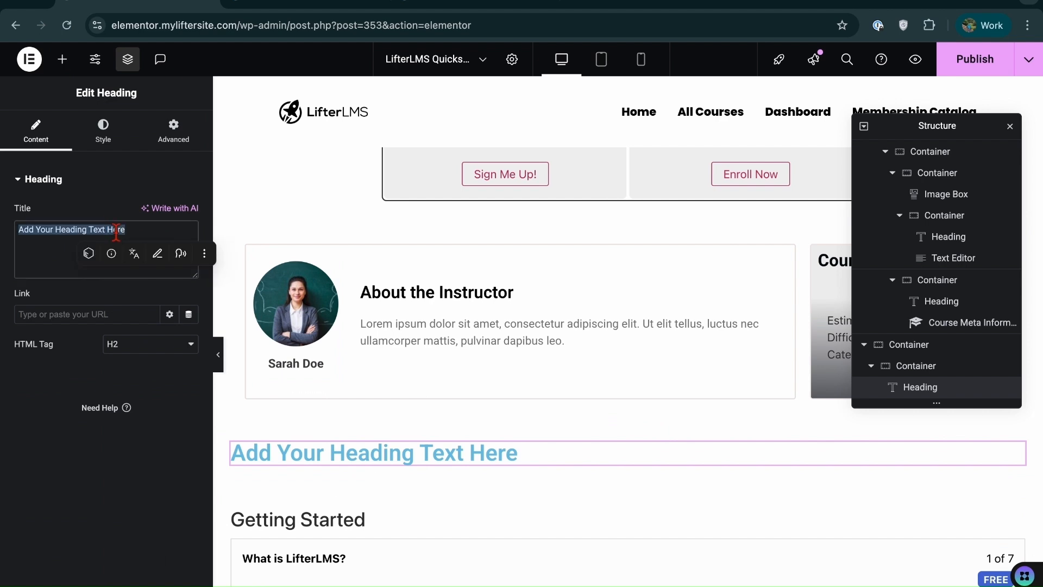
key(BackSpace)
text(Course Curriculum)
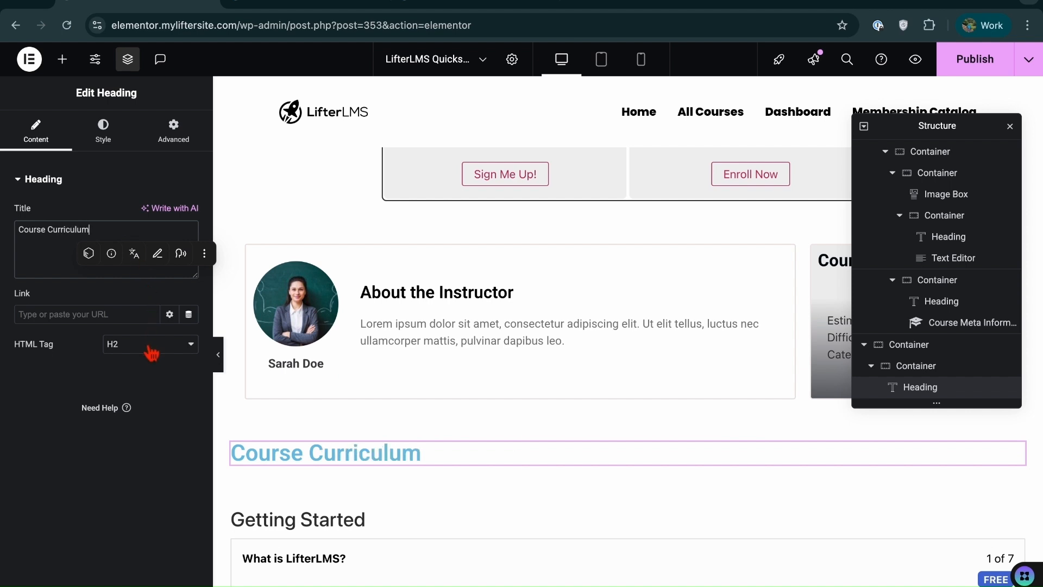
Set the Course Curriculum heading's HTML tag to H3
click(152, 353)
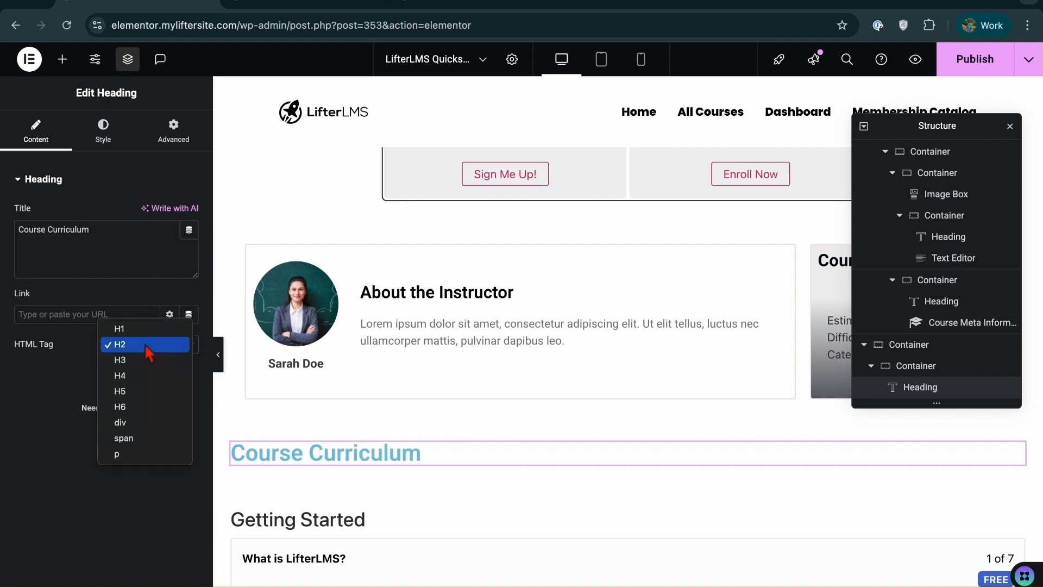
click(145, 383)
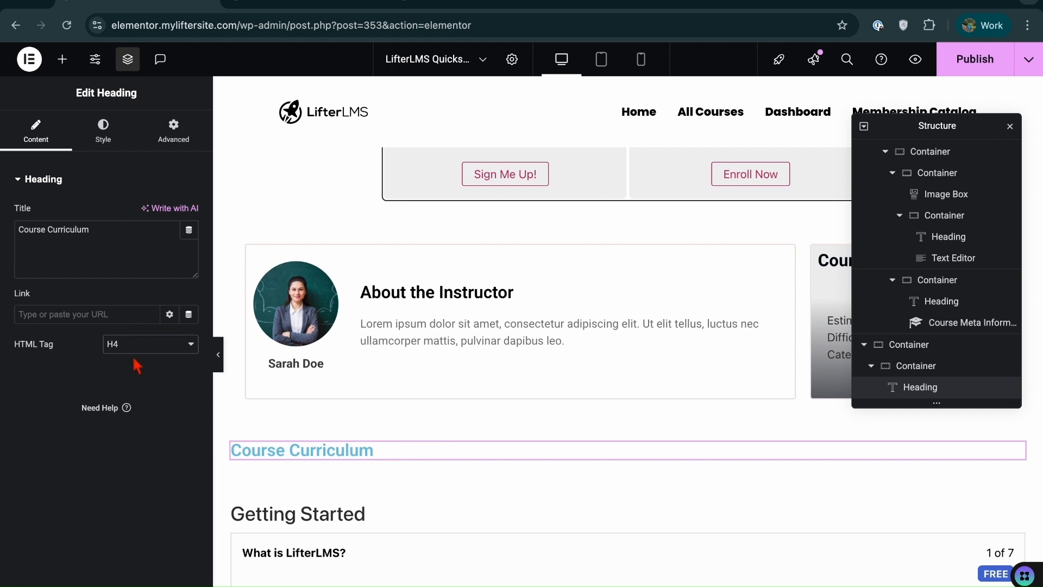
click(136, 350)
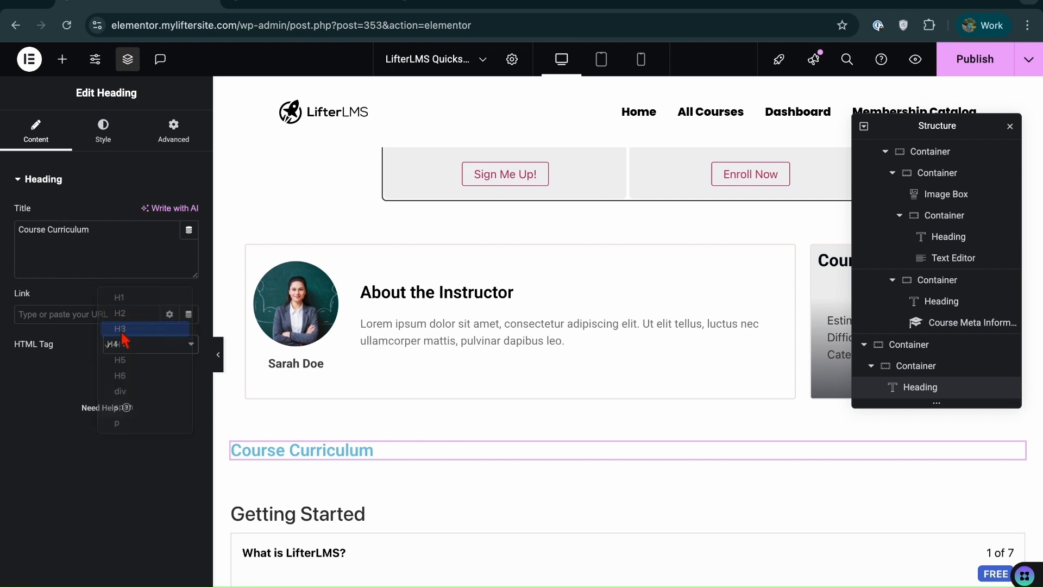
click(125, 330)
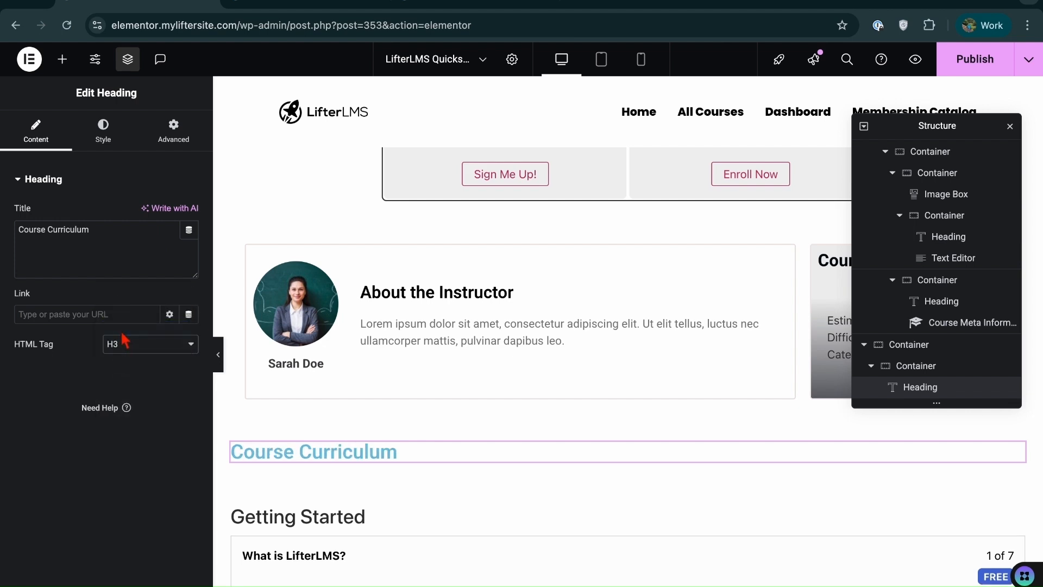
Set the Course Curriculum heading's text color to dark blue #154CAD and publish the page
click(114, 142)
click(196, 416)
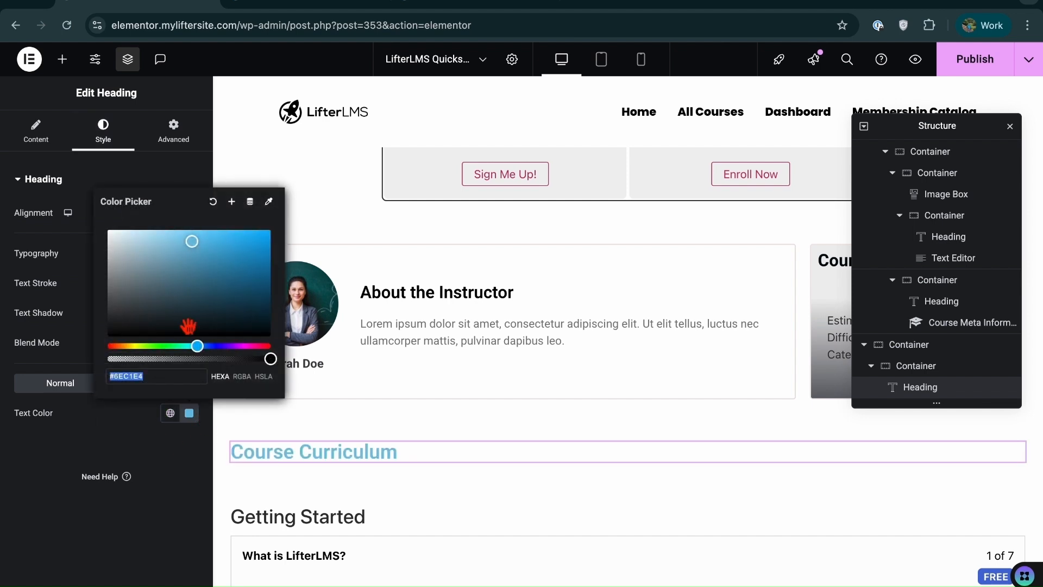
mouse_move(204, 356)
mouse_down()
mouse_move(218, 360)
mouse_move(207, 347)
mouse_up()
key(Escape)
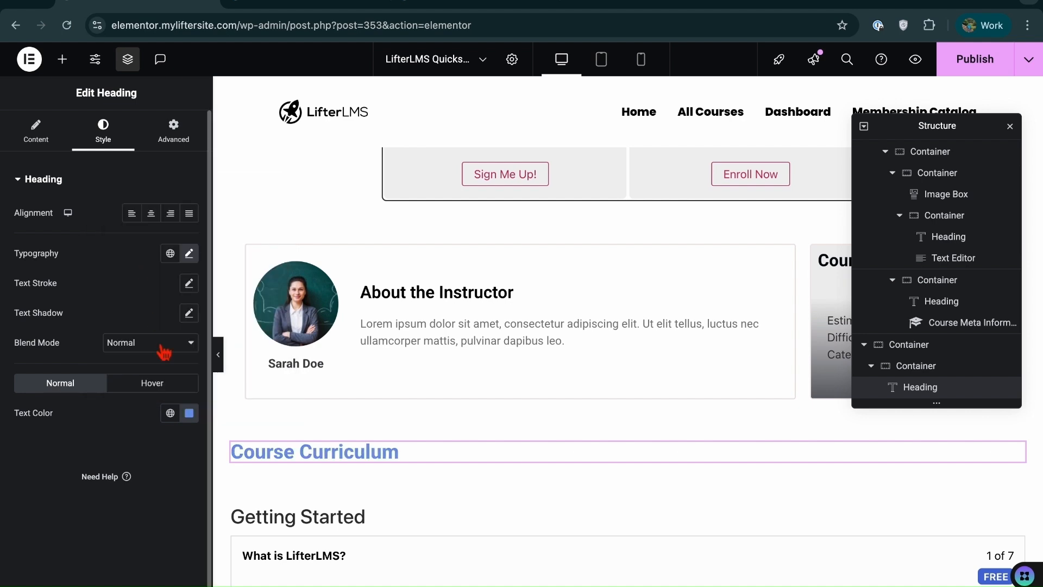
click(188, 415)
click(247, 265)
drag(247, 264, 251, 265)
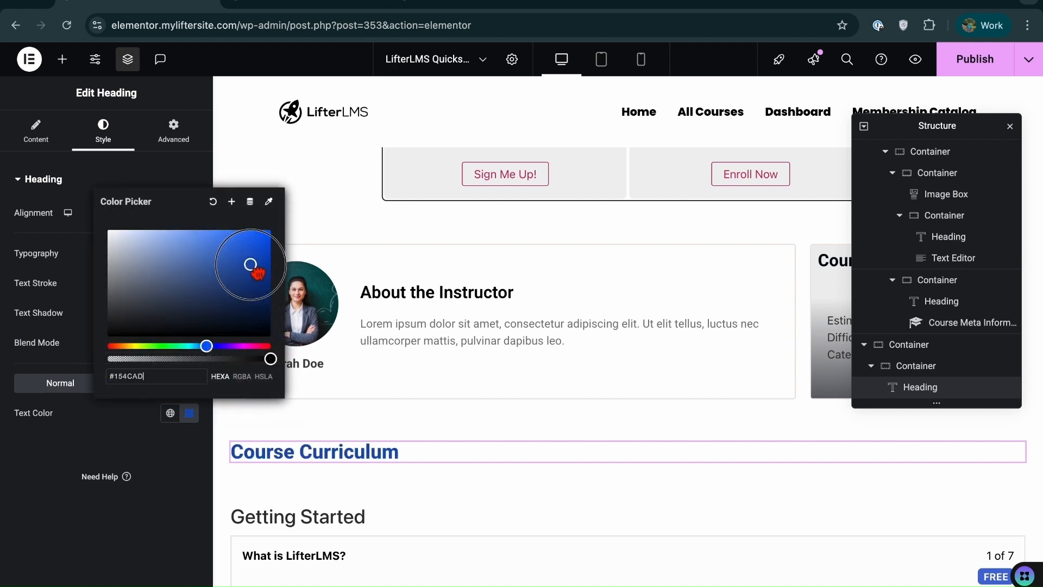
click(961, 64)
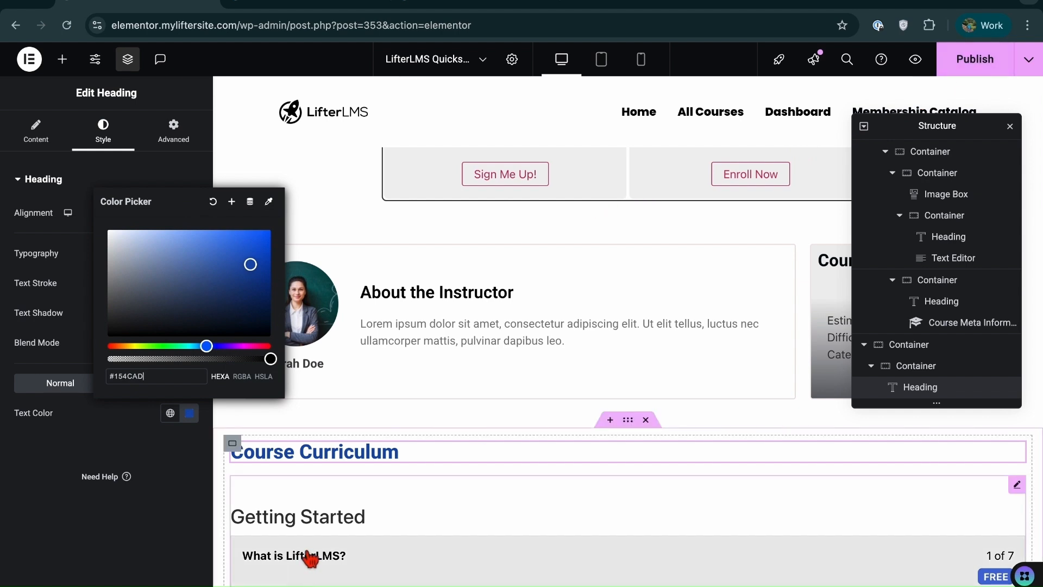
Set a 5 px border radius on all corners of the nested container holding the curriculum heading and syllabus
click(639, 429)
click(637, 426)
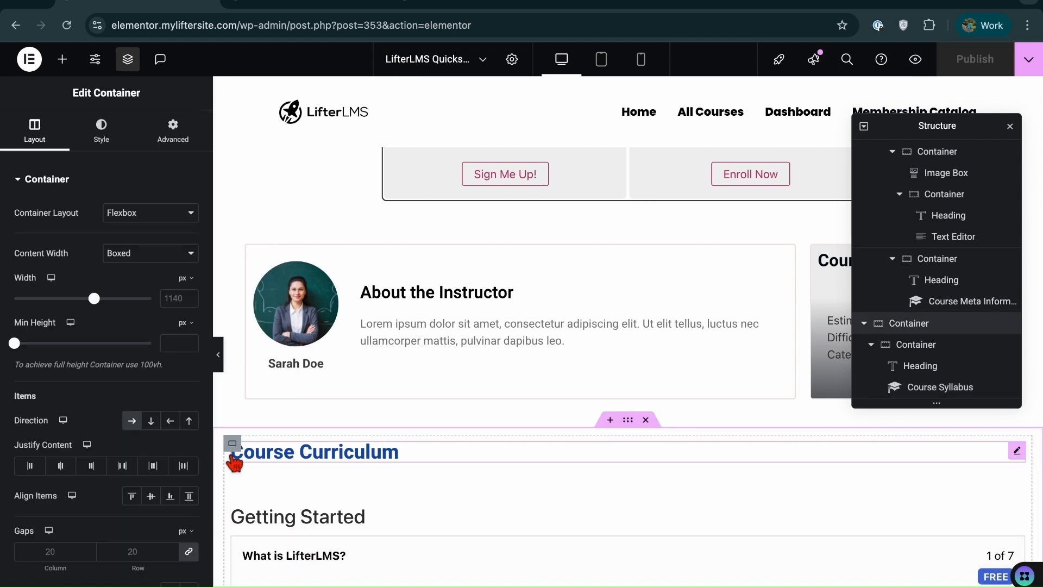
click(234, 448)
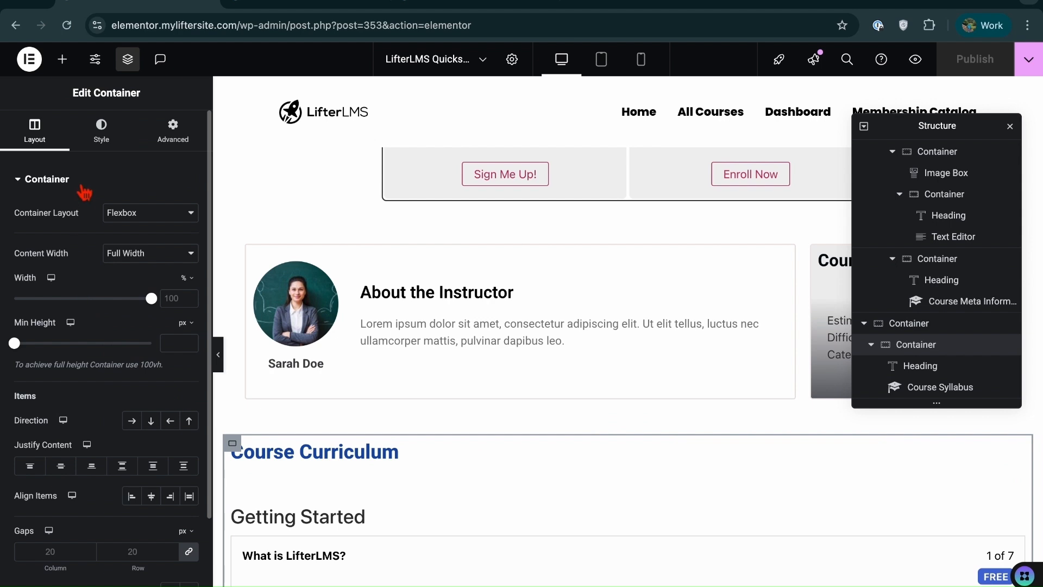
click(107, 142)
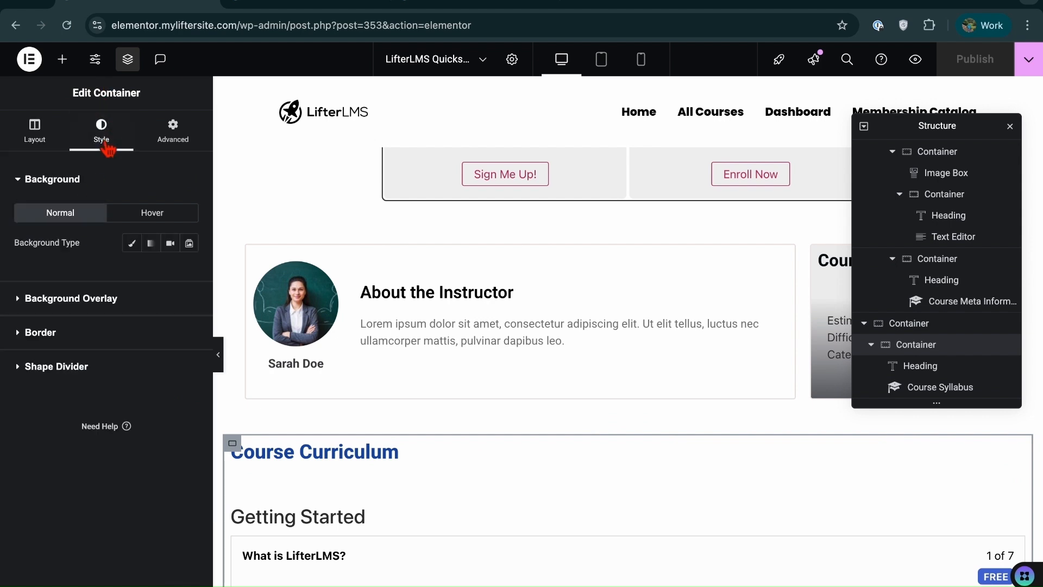
click(49, 334)
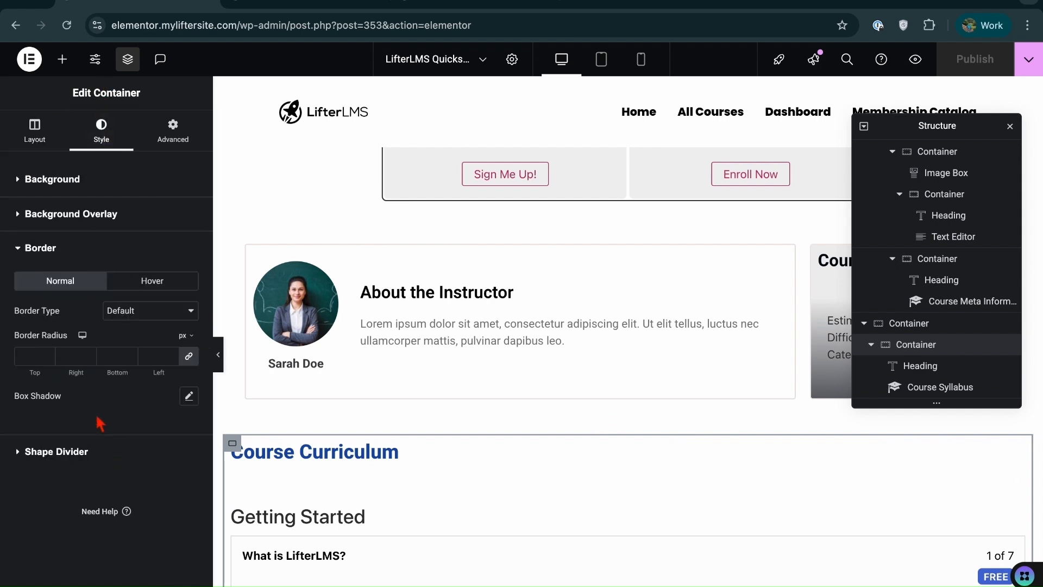
click(48, 354)
click(48, 354)
click(48, 354)
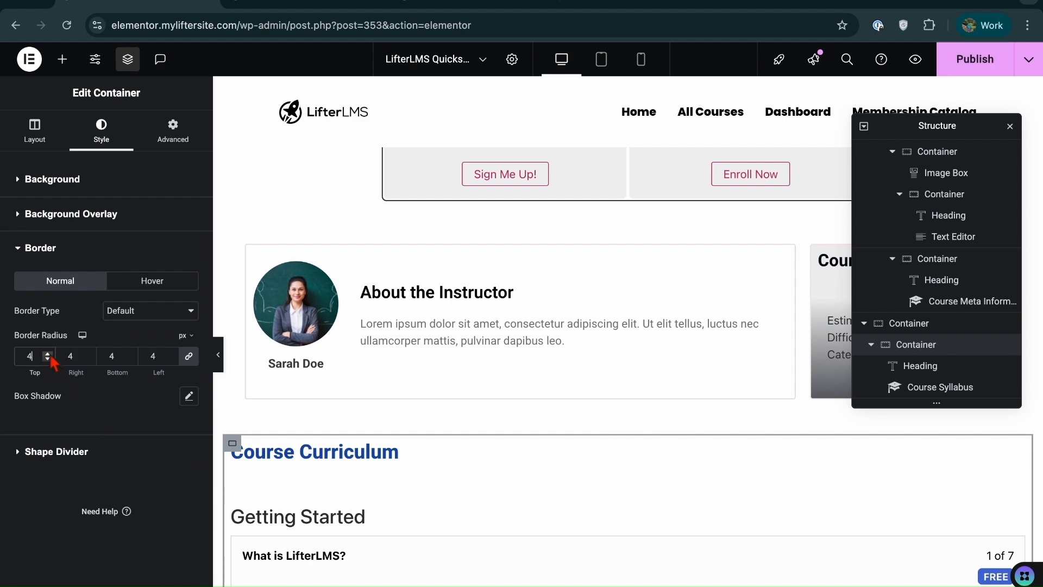
Give the curriculum container a solid border in a very light grey and publish the page
click(181, 323)
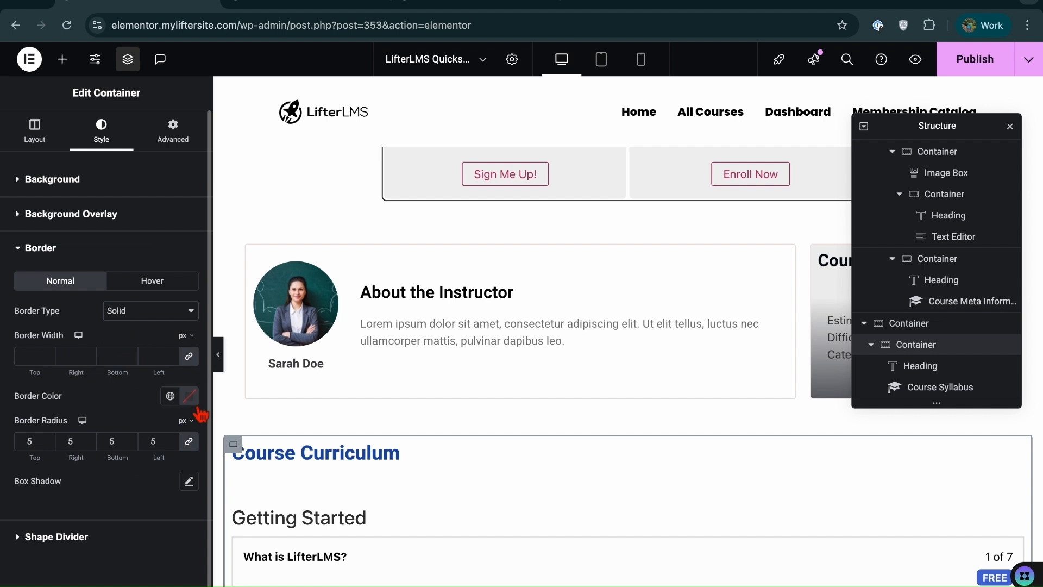
click(189, 396)
drag(138, 477, 122, 467)
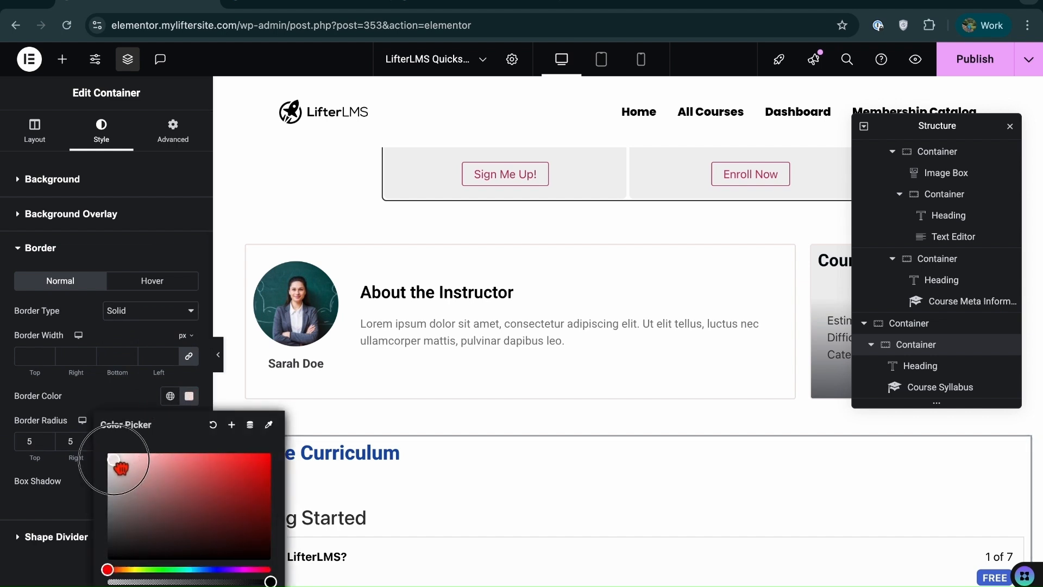
click(970, 61)
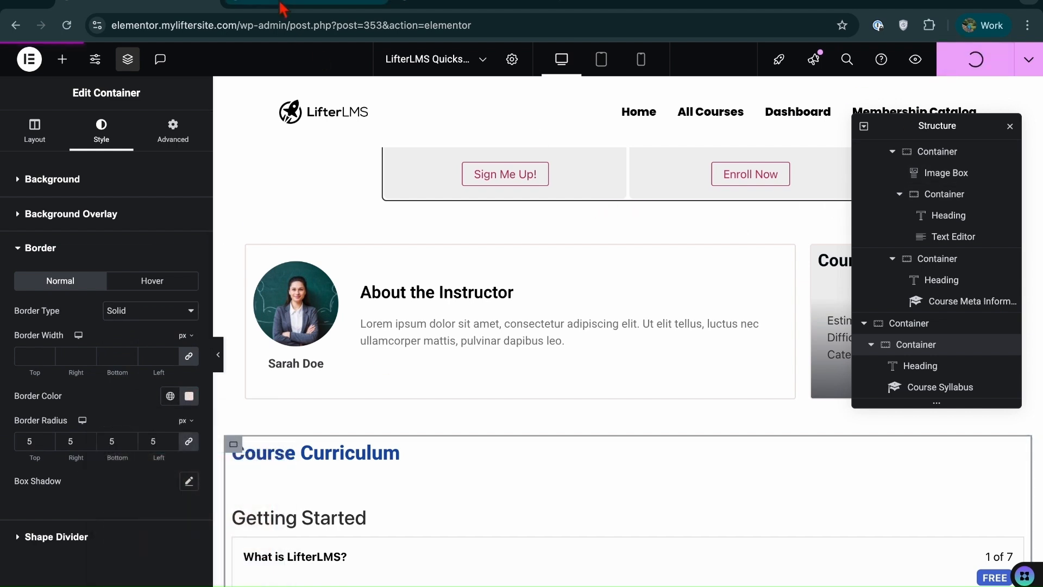
Reload the course preview and review the whole page, from the introduction and pricing table to the syllabus lessons
click(282, 7)
click(67, 25)
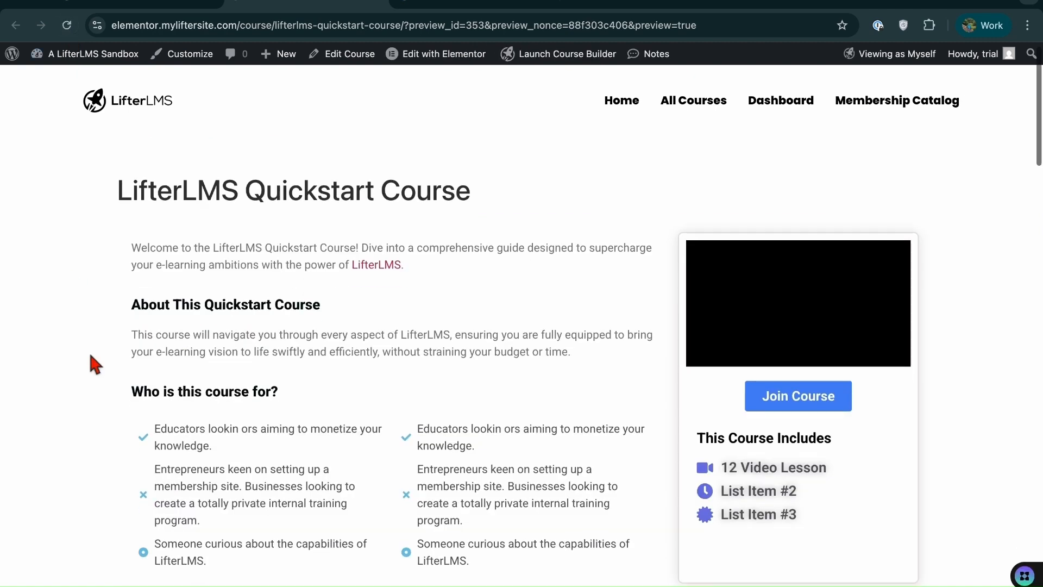
scroll(90, 356, down, 1)
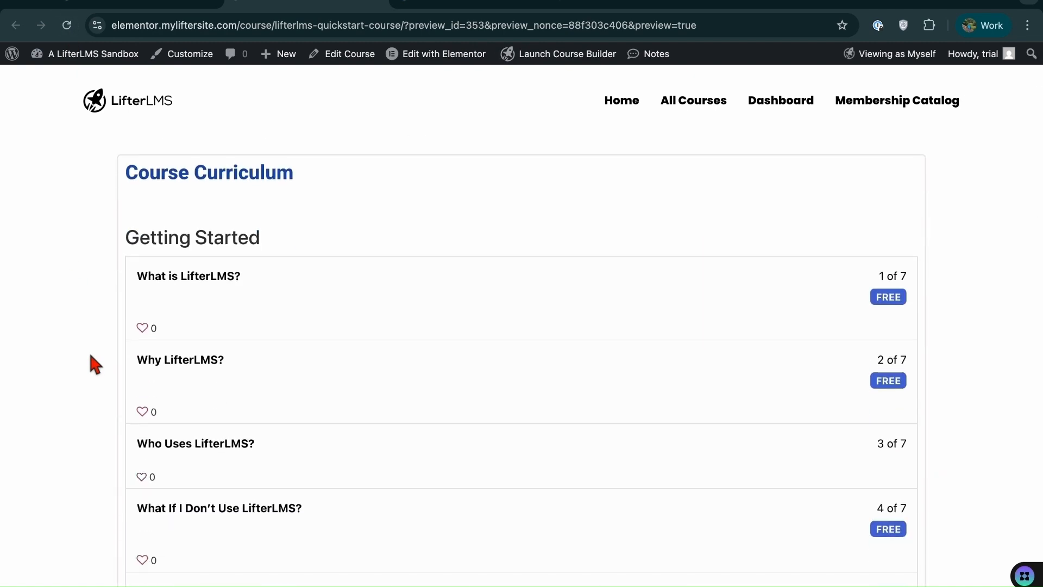
scroll(90, 356, down, 10)
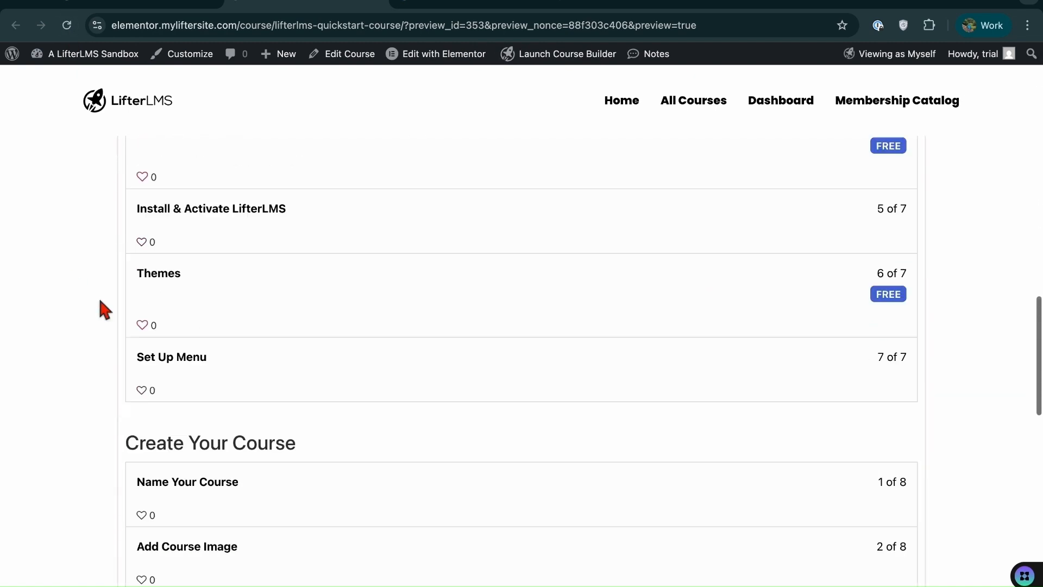
scroll(101, 302, down, 10)
scroll(101, 302, up, 20)
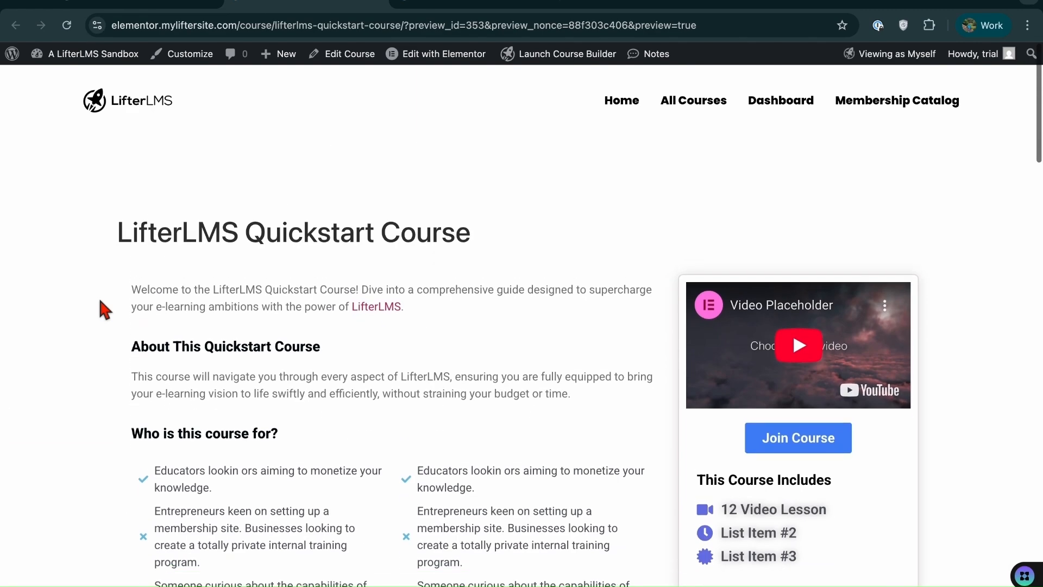
scroll(101, 302, down, 8)
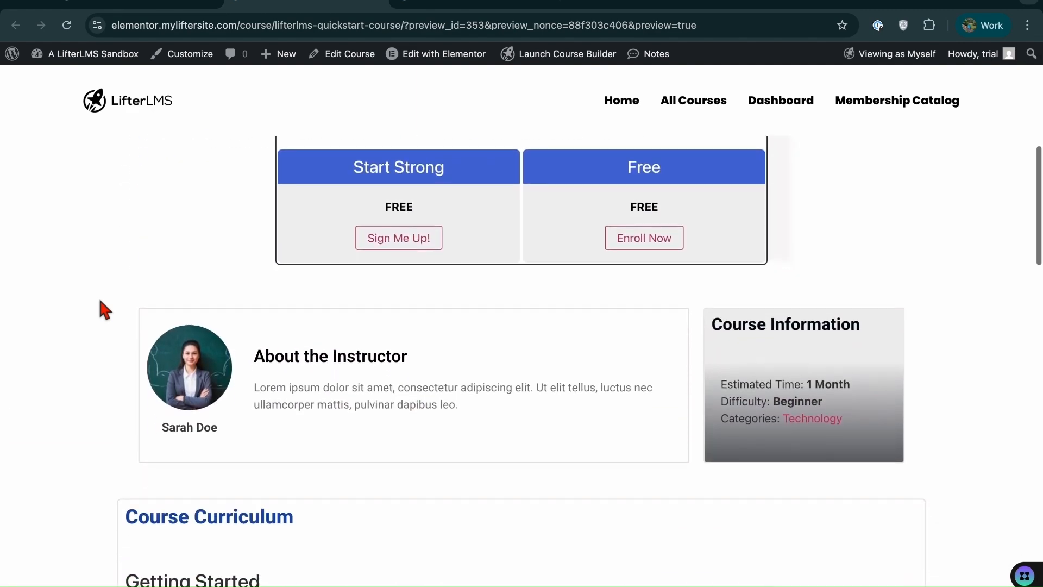
scroll(99, 300, up, 8)
scroll(423, 488, down, 2)
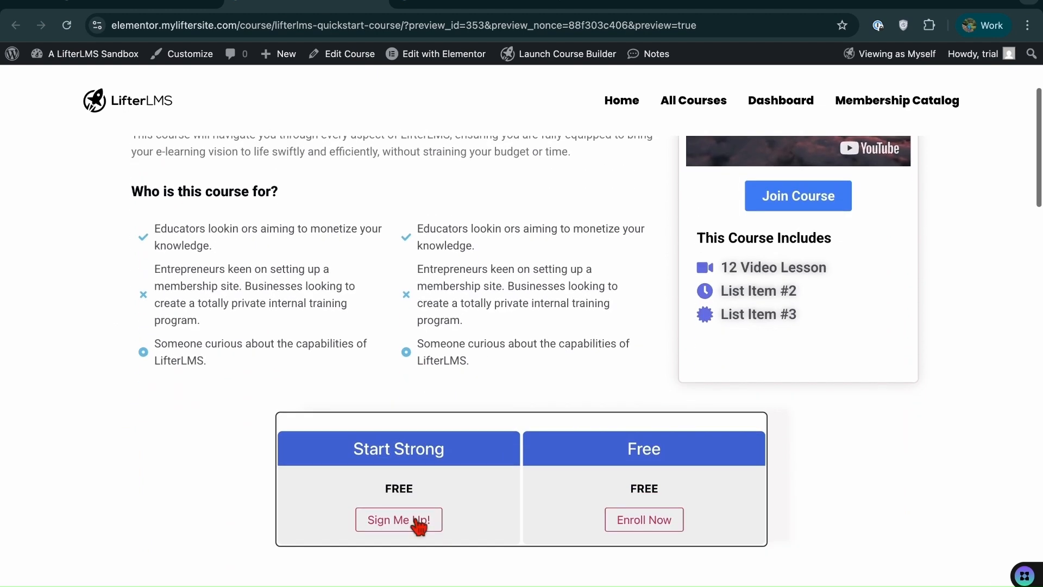
scroll(454, 507, up, 4)
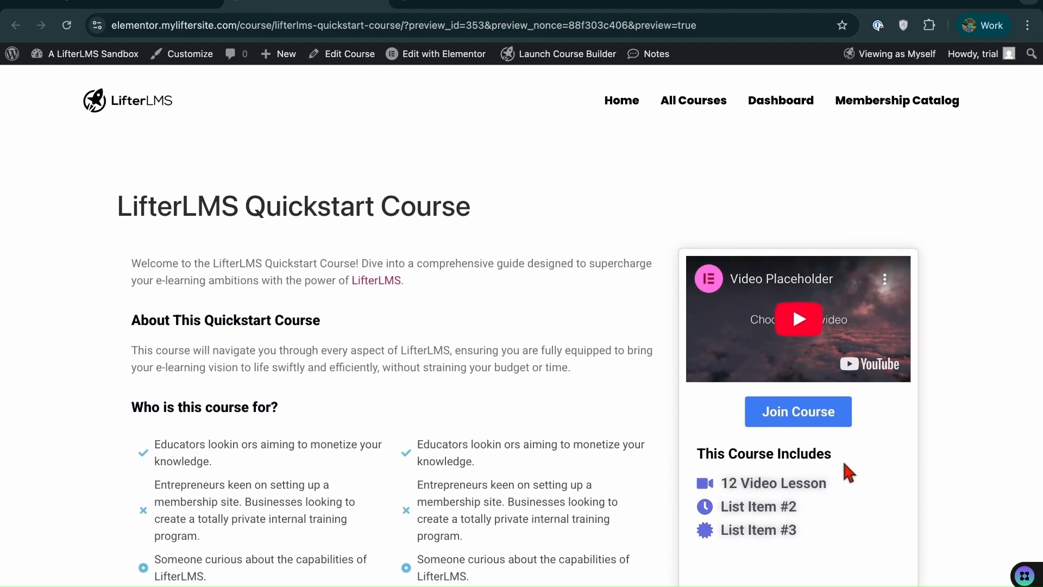
scroll(432, 370, down, 20)
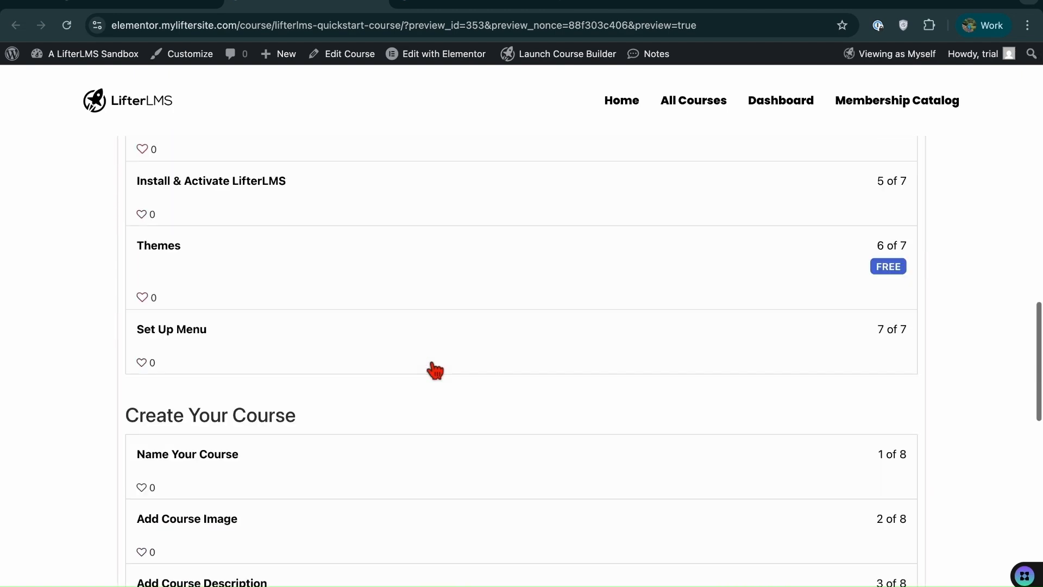
scroll(435, 371, up, 10)
Open the "What is LifterLMS?" lesson and review its video, Mark Complete button, links and lesson navigation
click(303, 383)
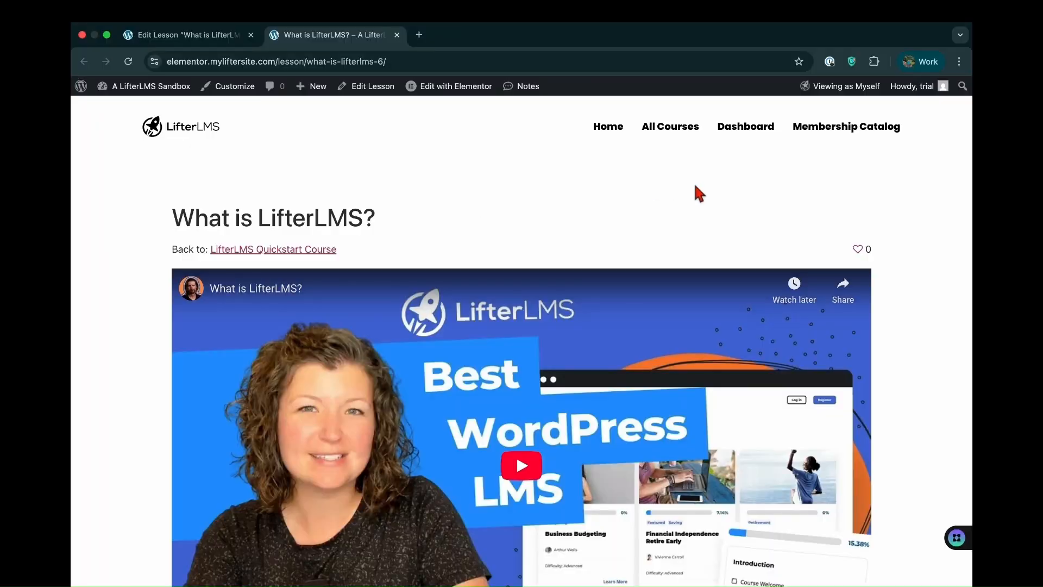
scroll(699, 193, down, 1)
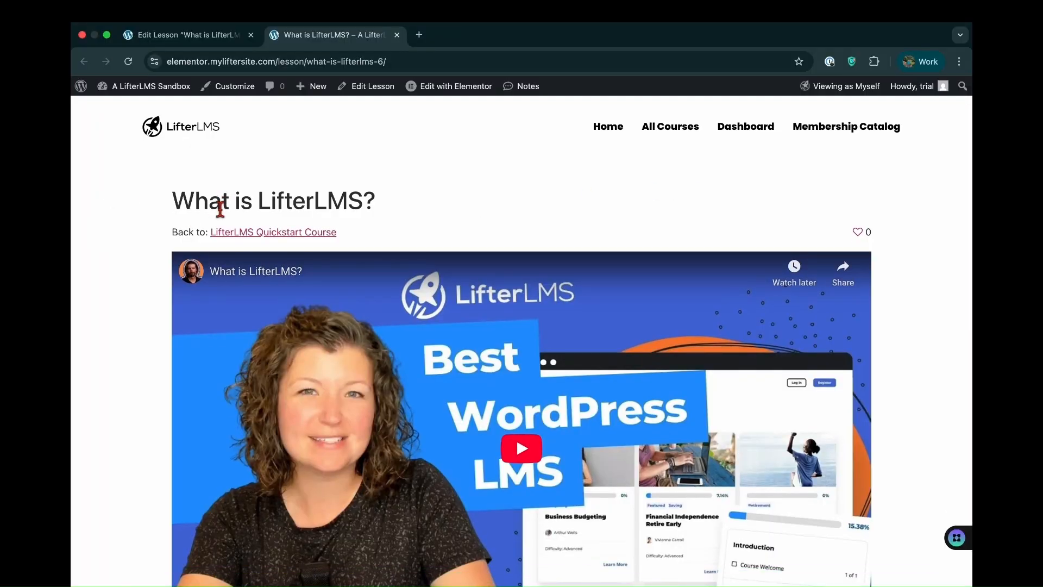
scroll(386, 245, down, 5)
scroll(387, 396, down, 5)
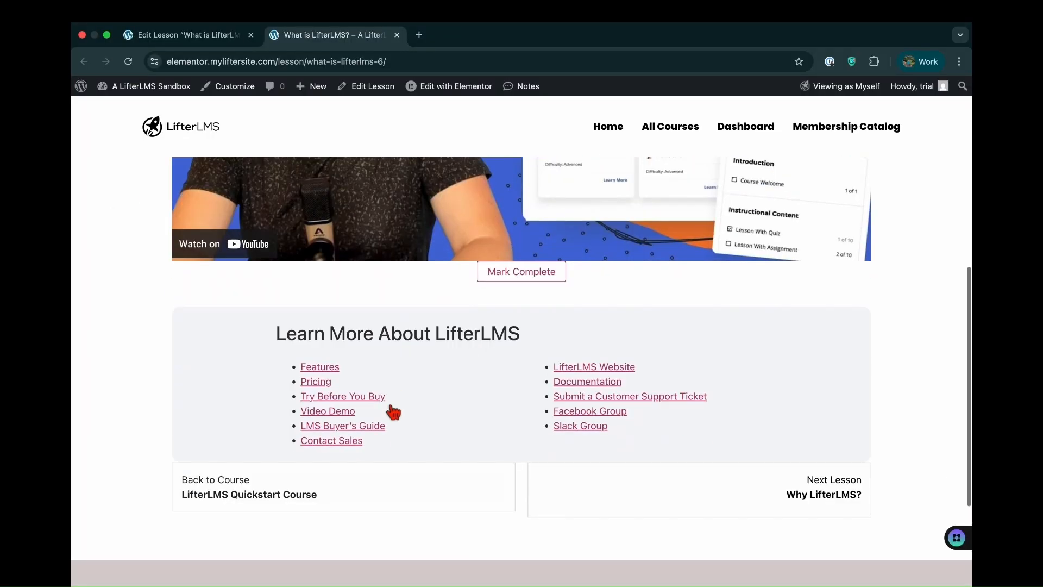
scroll(439, 338, up, 10)
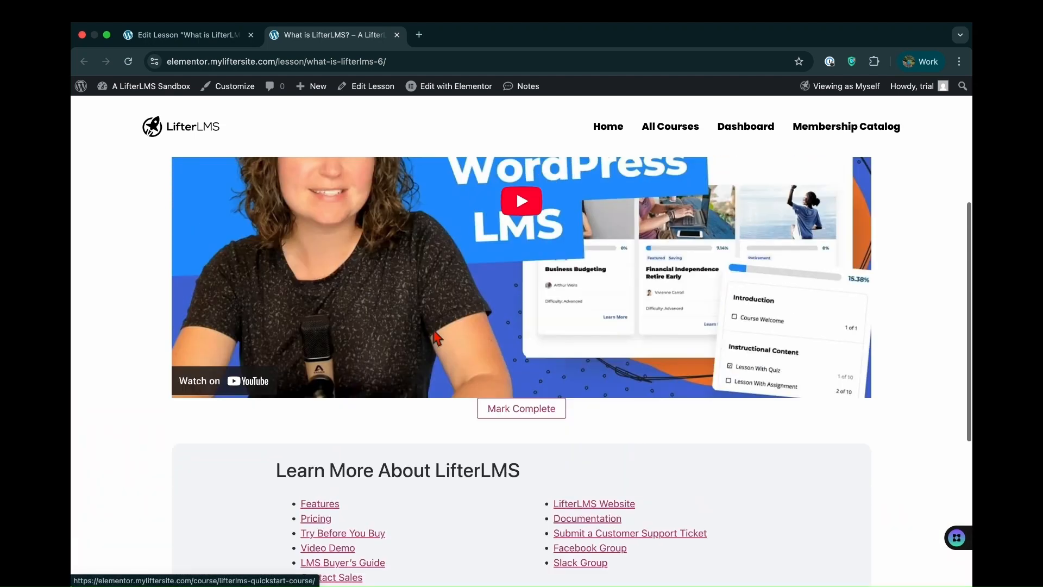
scroll(599, 210, down, 4)
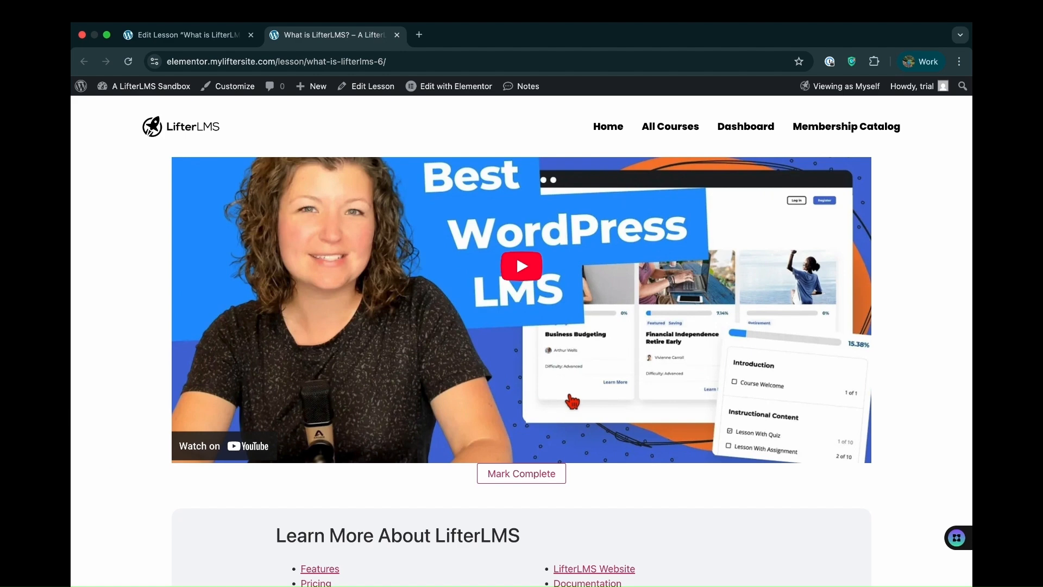
Open the "What is LifterLMS?" lesson in Elementor and add a container with two equal columns below the links section
click(234, 34)
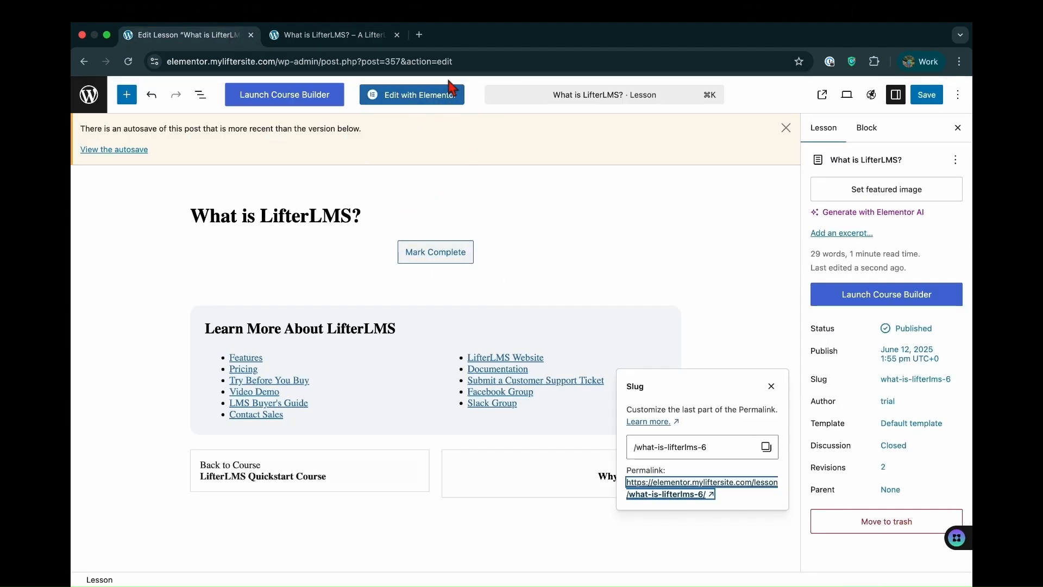
click(434, 101)
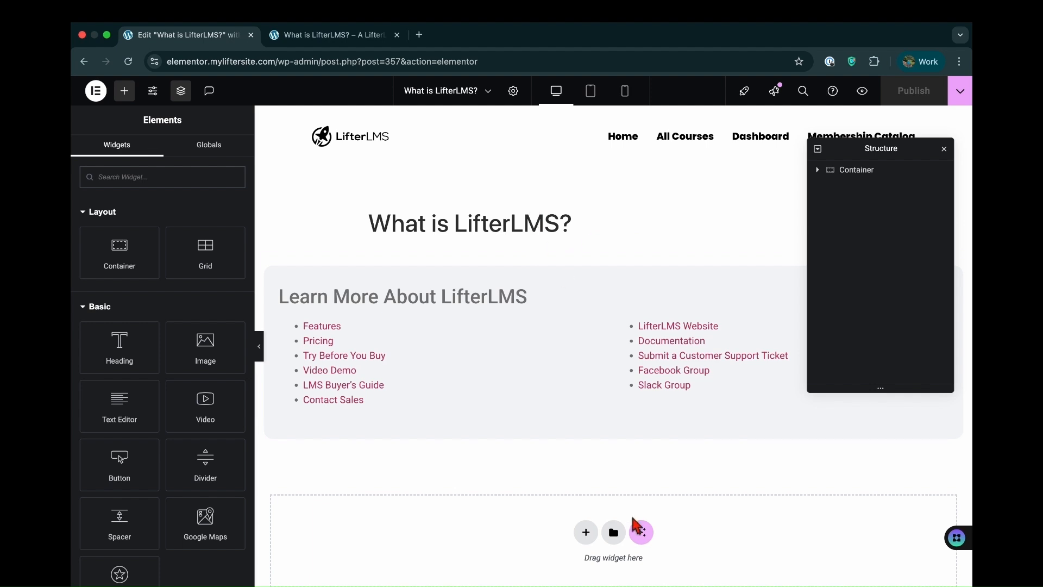
click(586, 533)
click(560, 565)
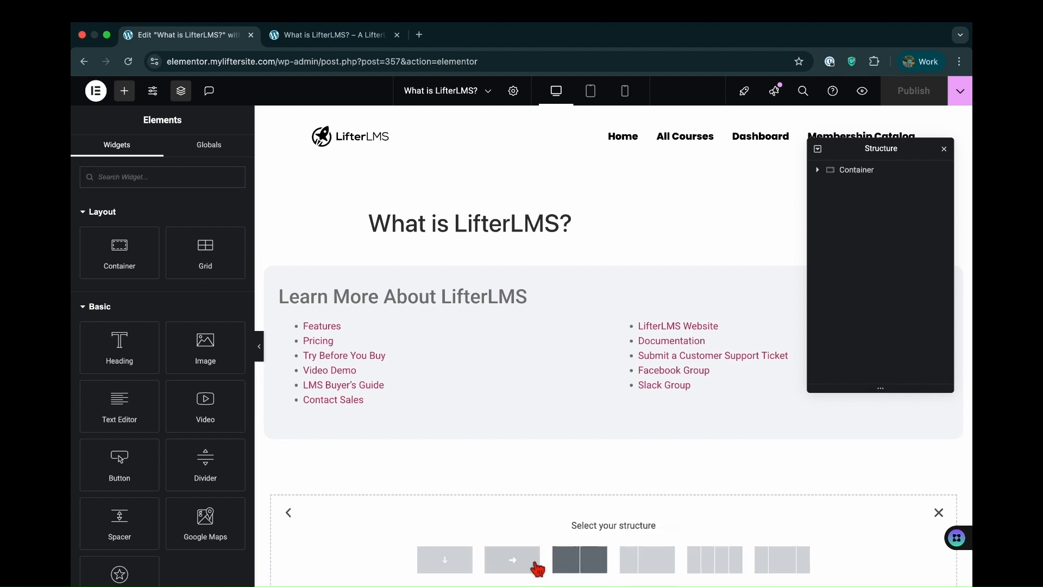
click(562, 559)
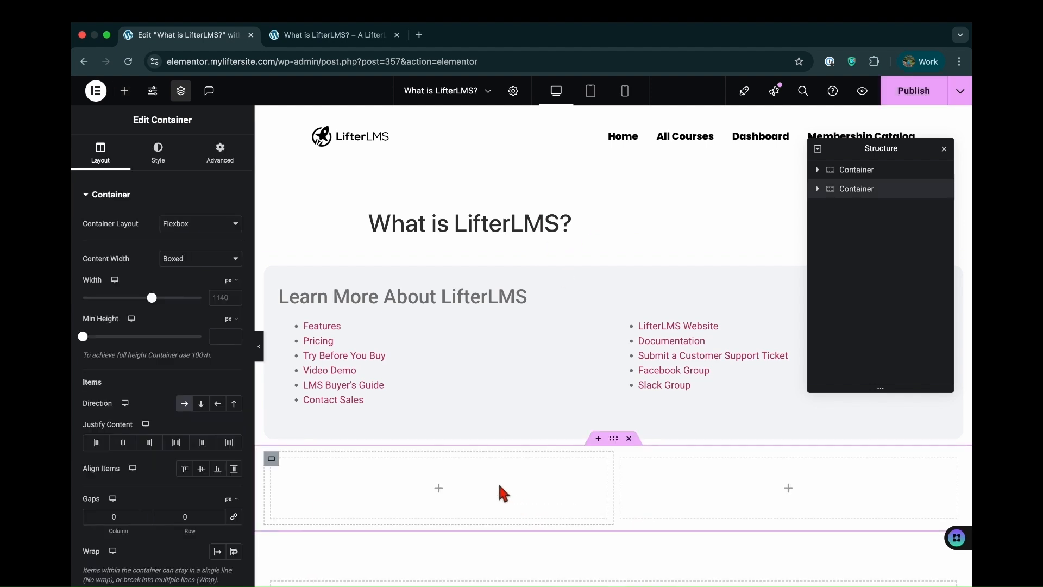
Nest a container in the first column of the new section and place a Video widget inside it
click(124, 90)
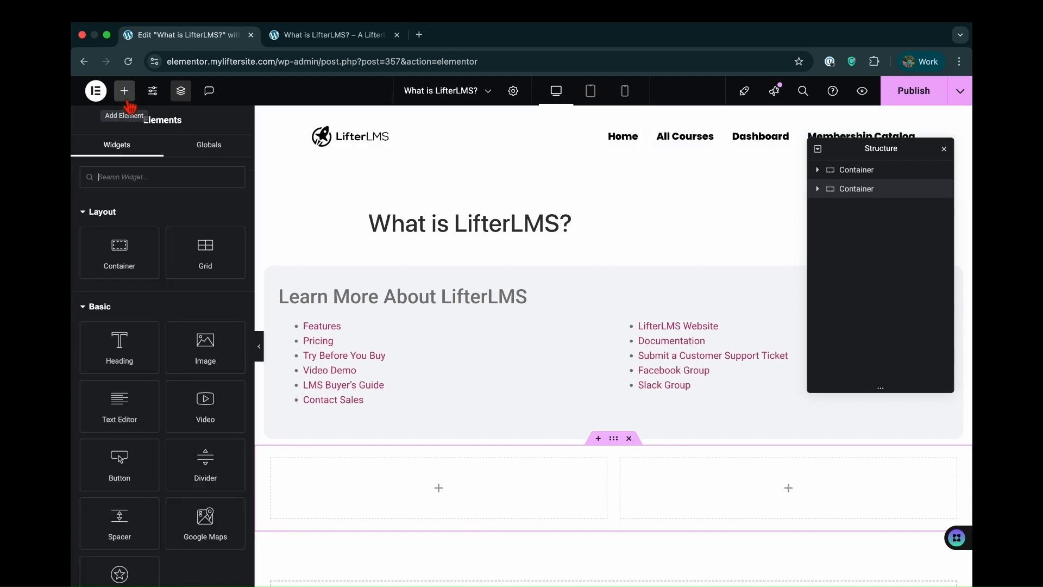
scroll(323, 223, down, 3)
drag(117, 256, 378, 344)
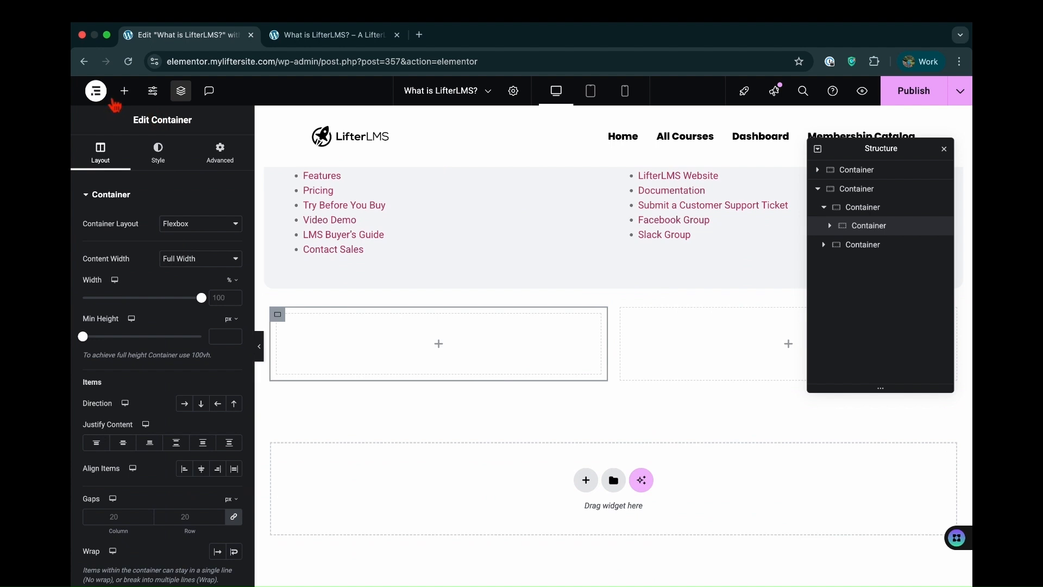
click(124, 94)
drag(206, 403, 397, 359)
click(185, 228)
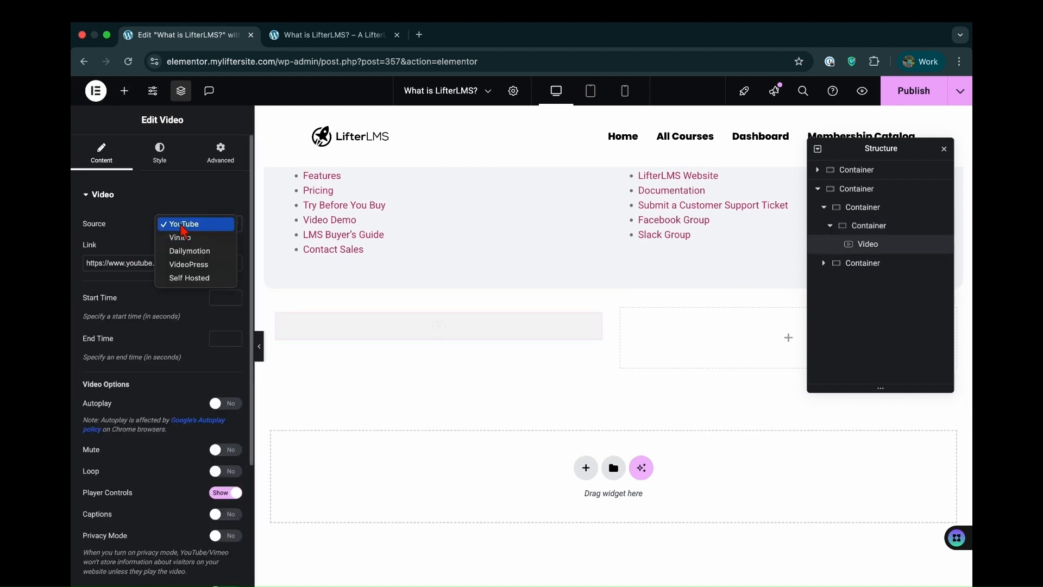
click(185, 228)
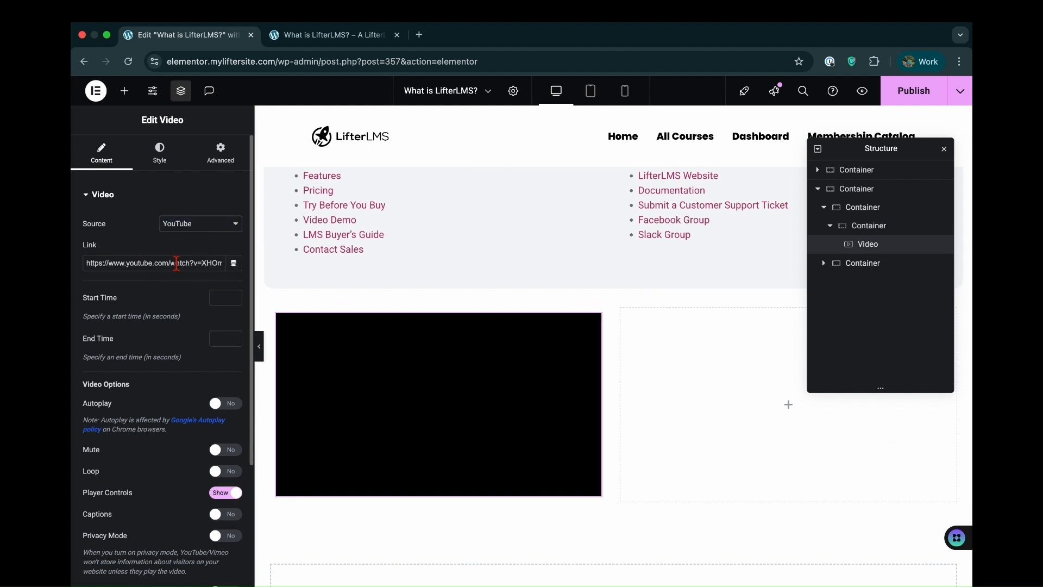
triple_click(178, 264)
key(BackSpace)
text(https://www.youtube.com/watch?v=4Cwv5UwSnlg)
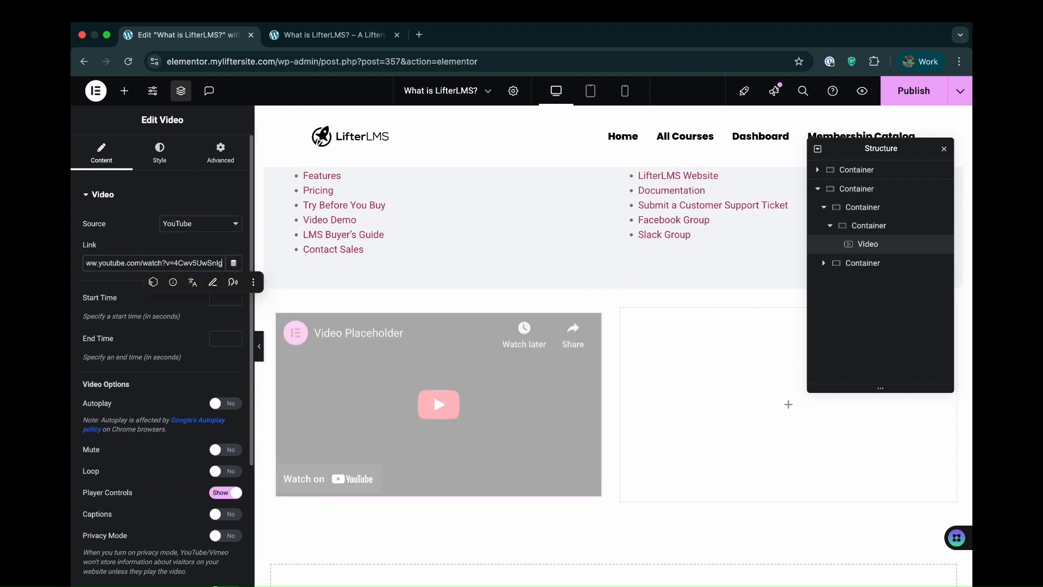
scroll(135, 388, down, 2)
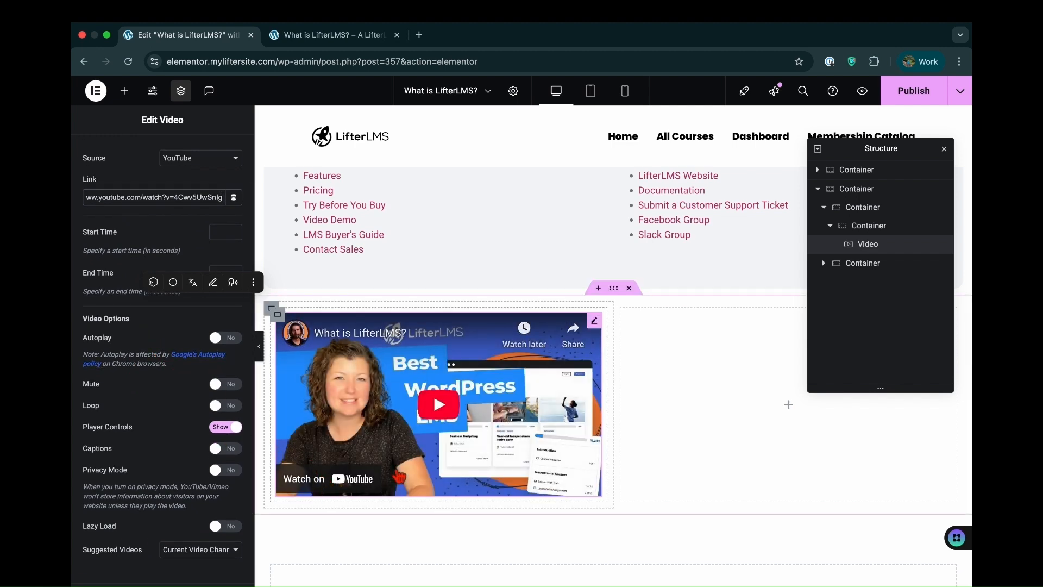
click(220, 428)
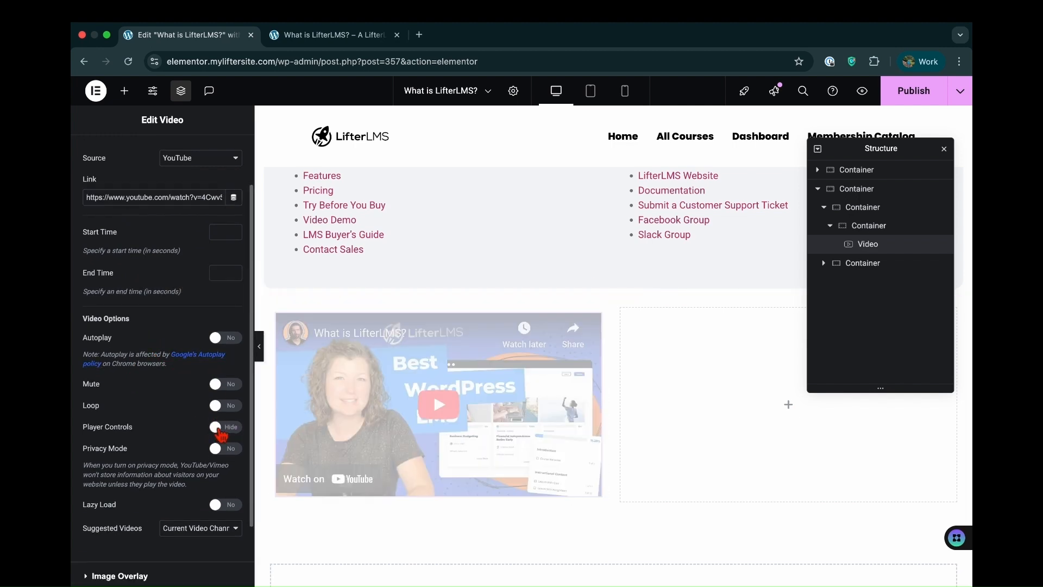
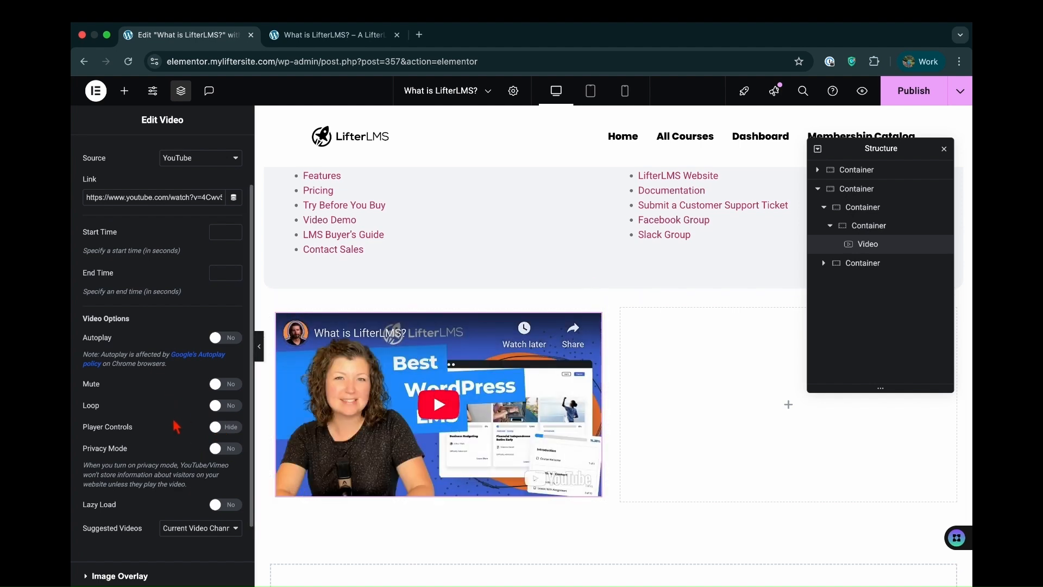
Add a Text Editor widget below the video and duplicate its lorem ipsum paragraph so there are two
click(124, 91)
drag(119, 405, 321, 454)
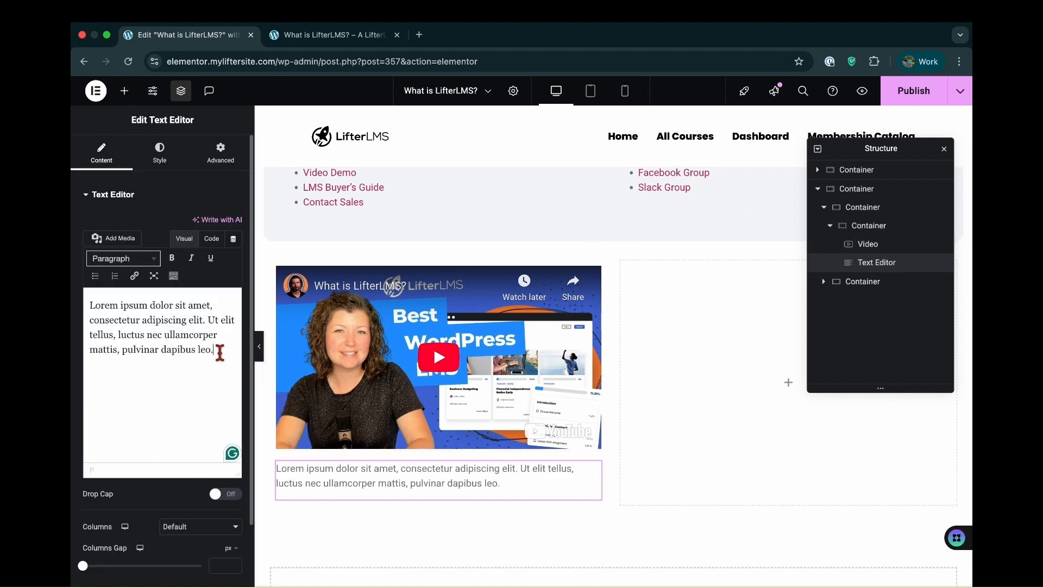
key(super+a)
key(super+c)
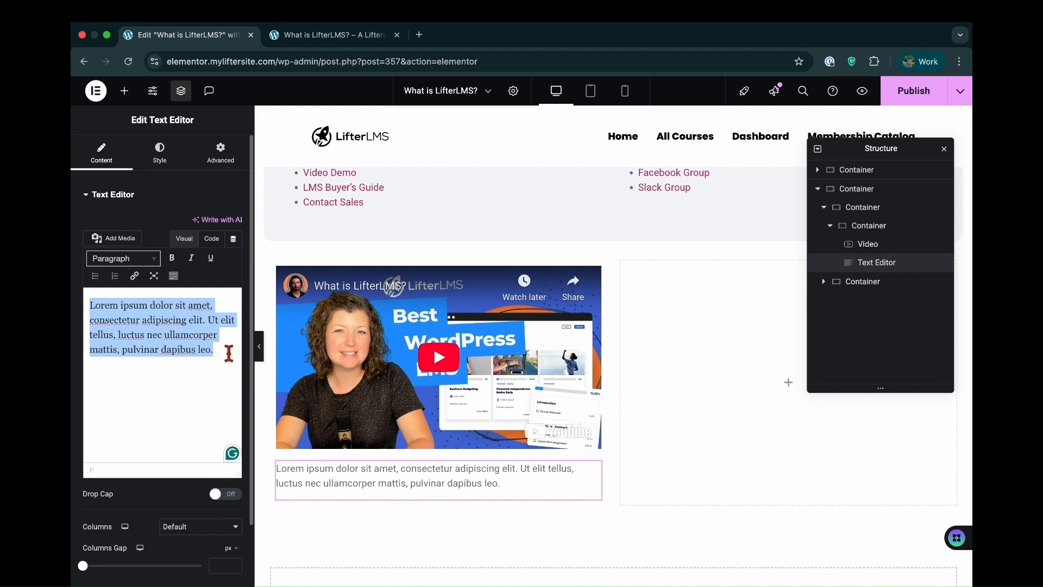
click(228, 353)
key(super+v)
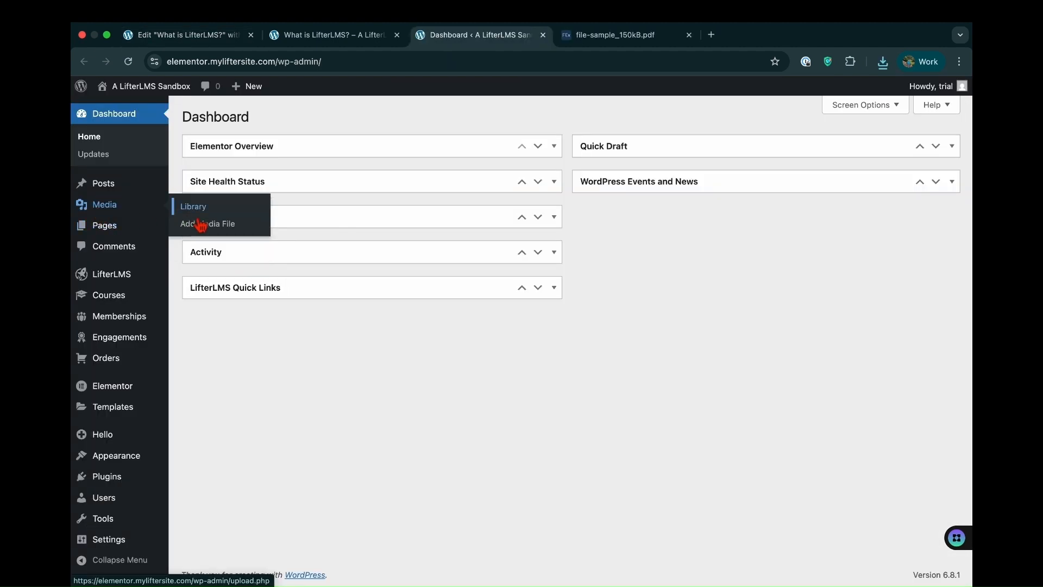
Upload file-sample_150kB.pdf to the WordPress media library, copy its URL and return to the lesson's Elementor editor
click(202, 227)
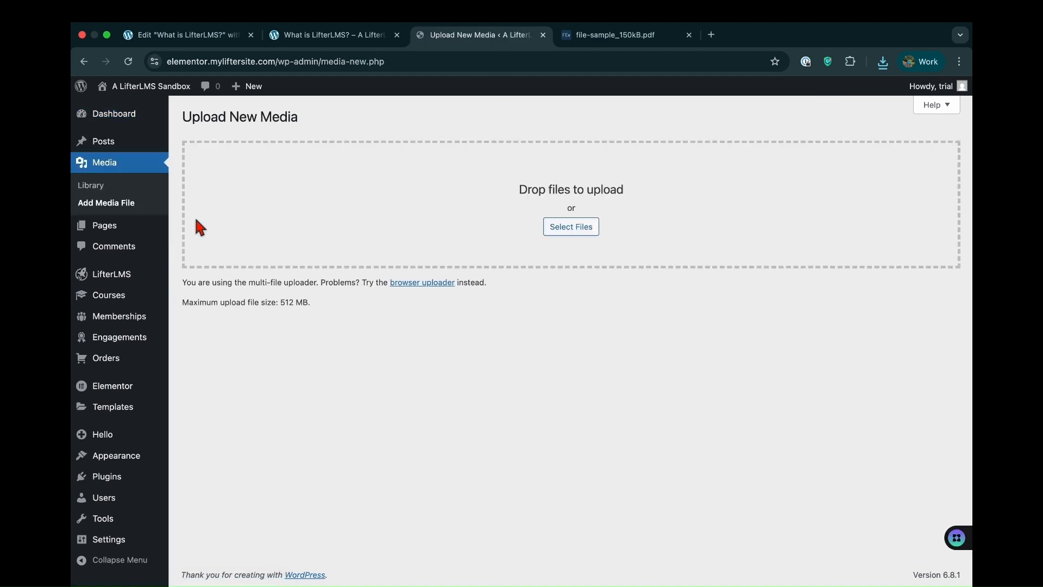
click(884, 63)
drag(736, 109, 625, 228)
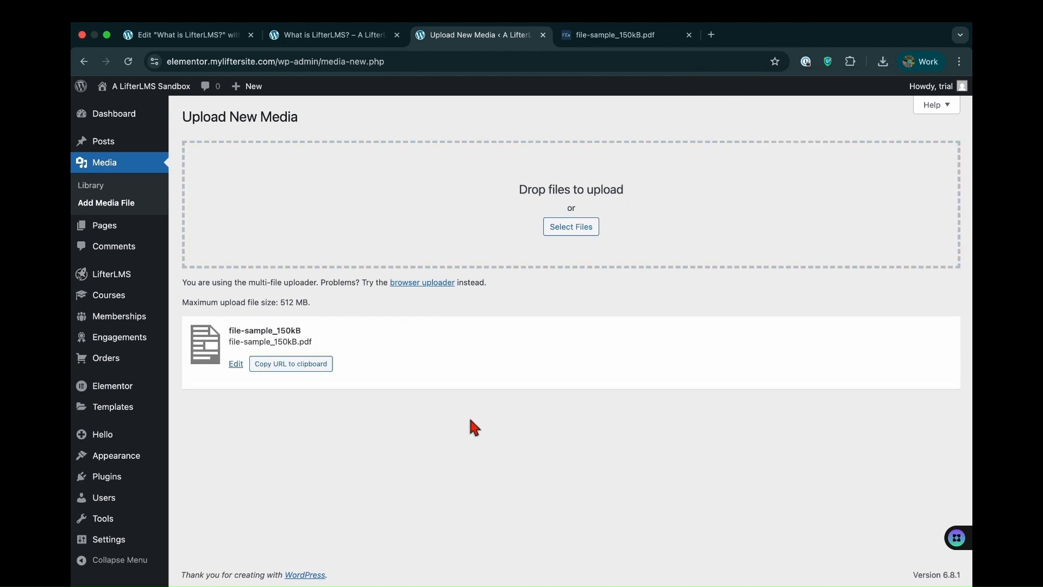
click(291, 364)
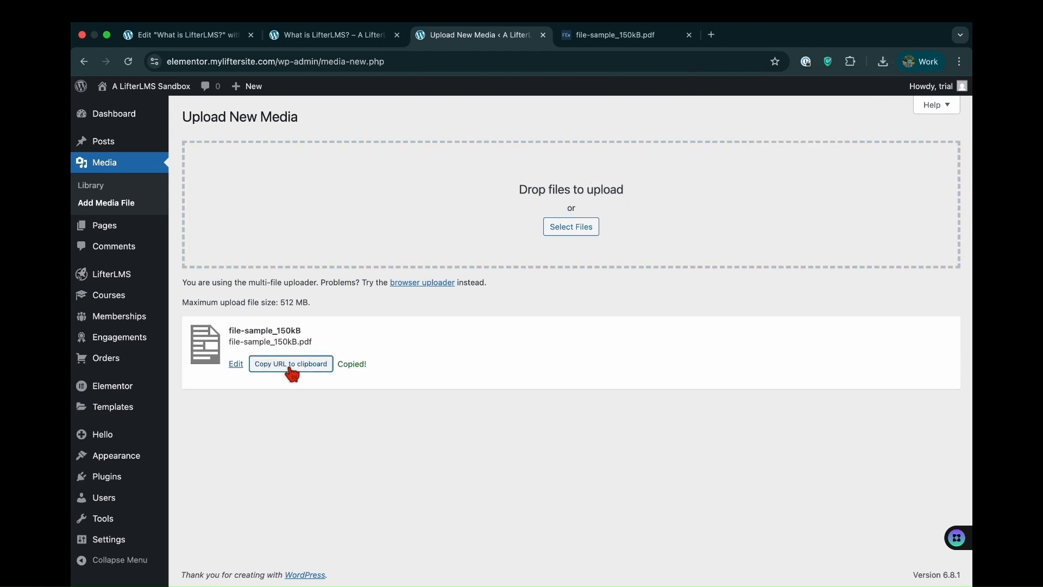
click(308, 37)
click(233, 36)
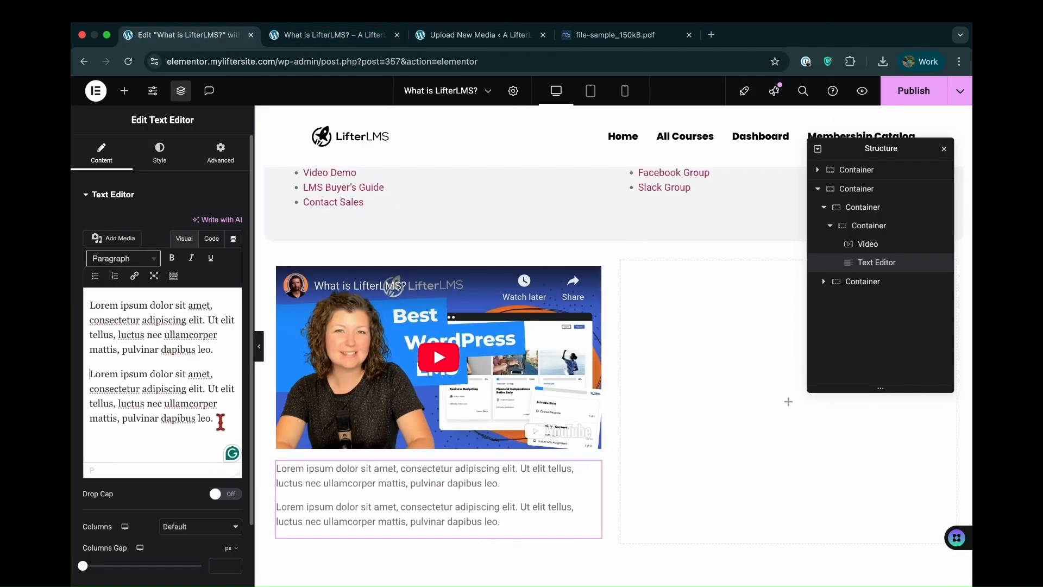
Add an H4 heading reading "Download the PDF" below the text and link it to the uploaded PDF's URL
click(124, 91)
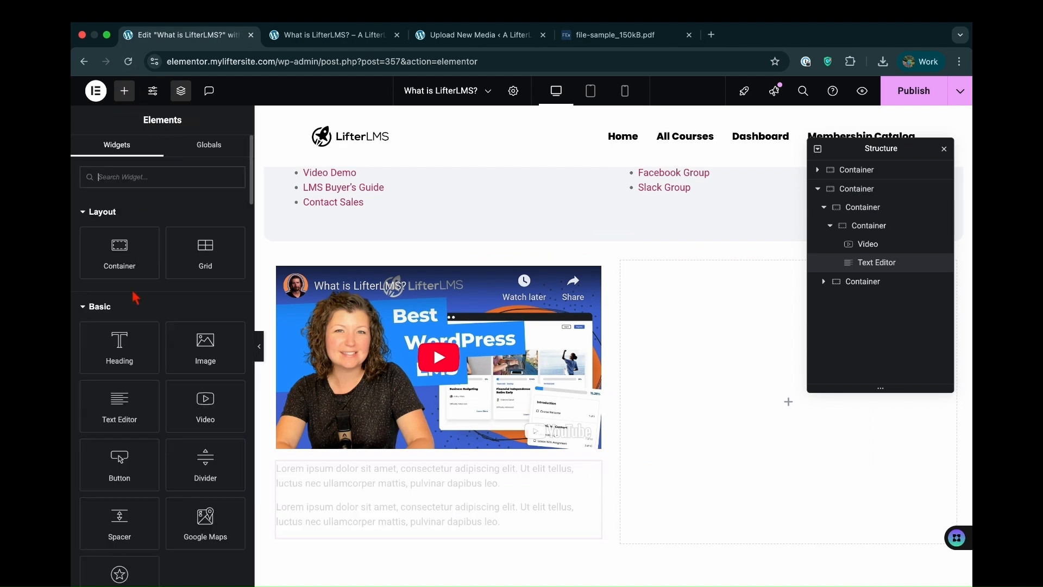
click(130, 367)
drag(129, 369, 320, 467)
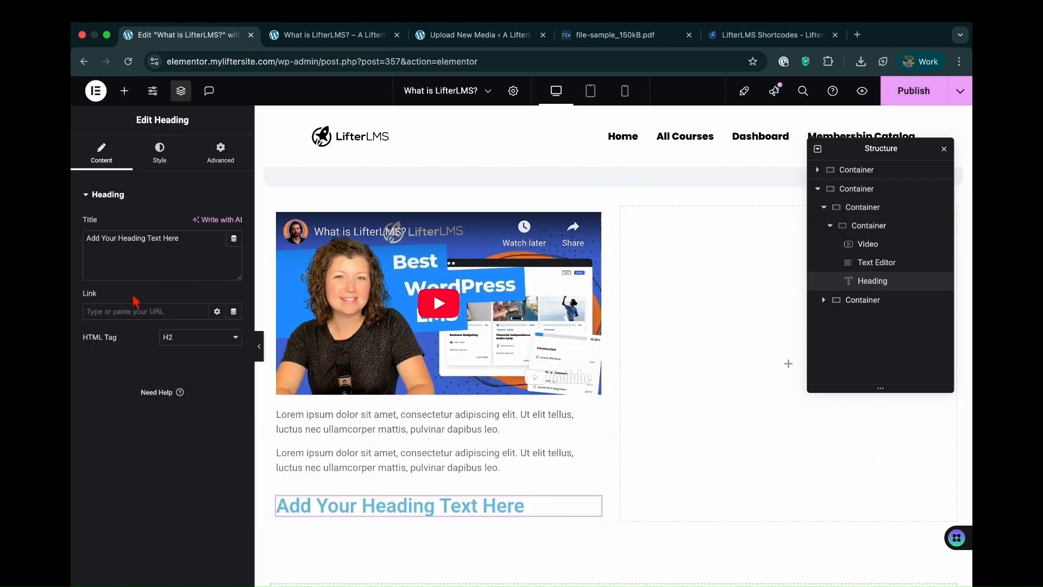
triple_click(148, 243)
key(BackSpace)
text(Download the PDF)
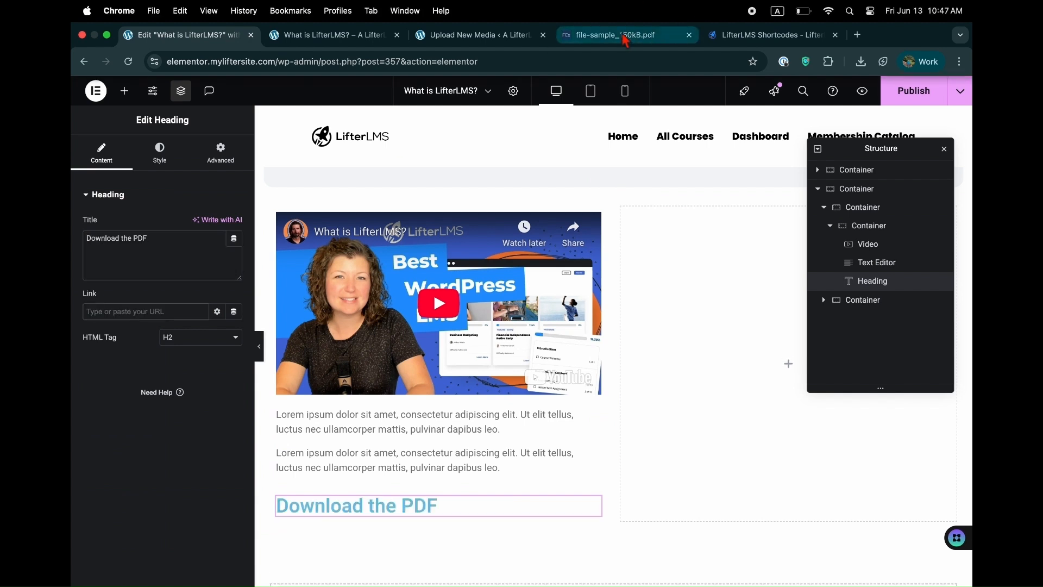
key(super+v)
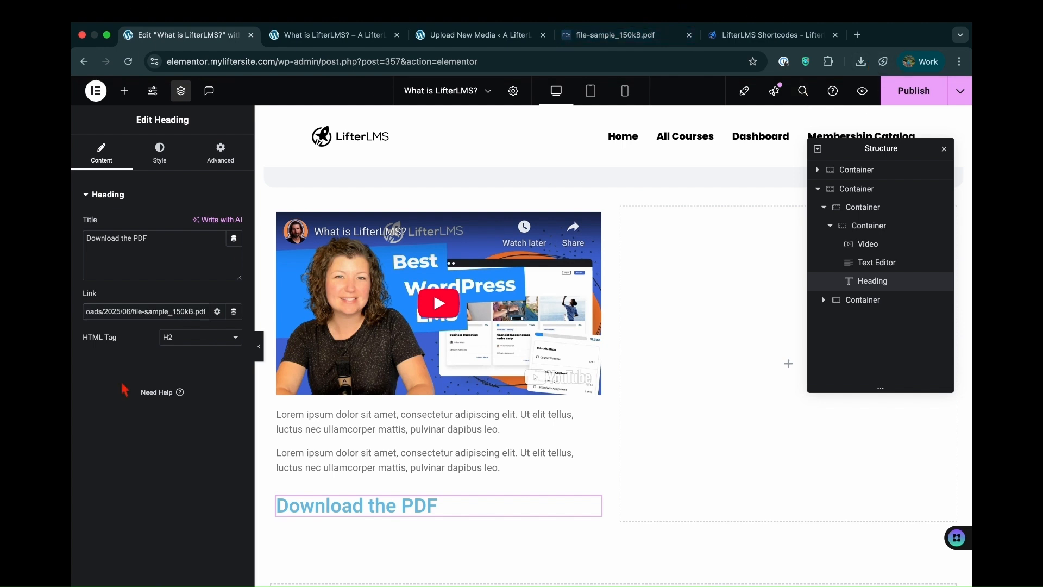
click(194, 341)
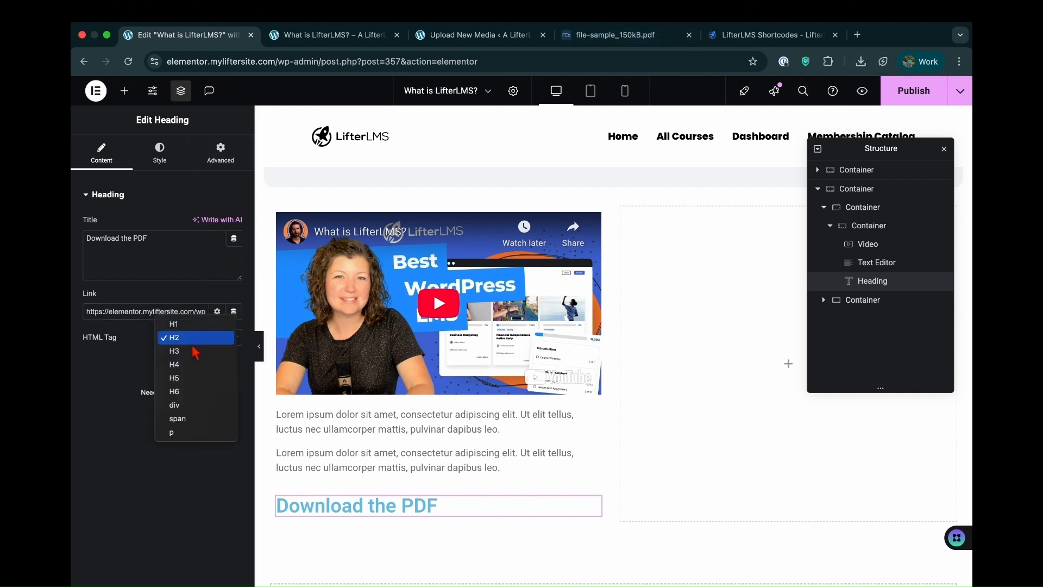
click(197, 361)
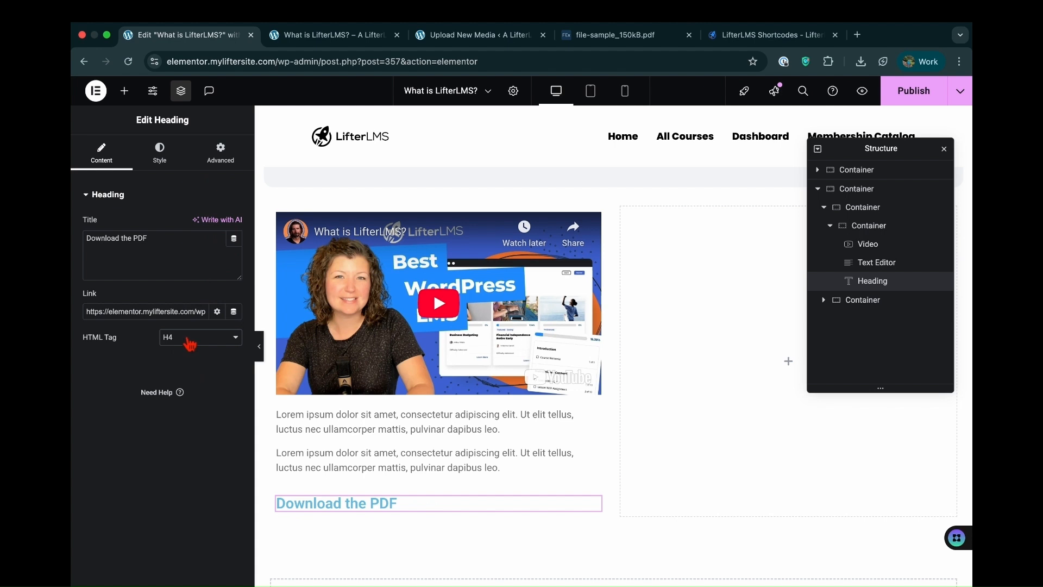
Style the "Download the PDF" heading with a blue text color and 800 (Extra Bold) weight
click(160, 163)
click(234, 396)
mouse_move(243, 339)
mouse_down()
mouse_move(259, 339)
mouse_move(248, 339)
mouse_up()
drag(239, 265, 271, 254)
click(140, 267)
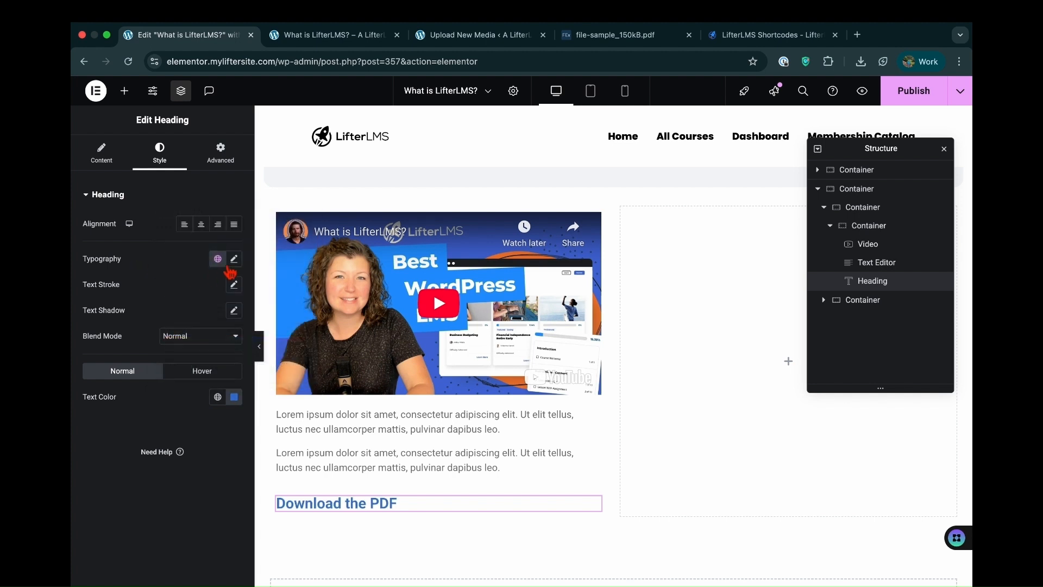
click(233, 258)
click(199, 380)
click(200, 414)
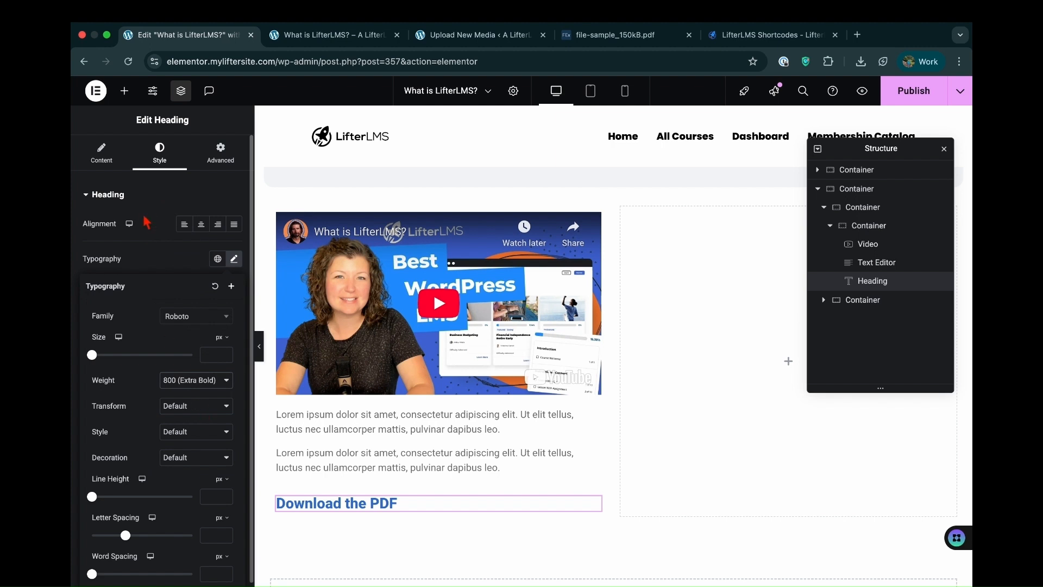
Nest another container below the "Download the PDF" heading and place a Shortcode widget inside it
click(124, 91)
drag(119, 249, 327, 495)
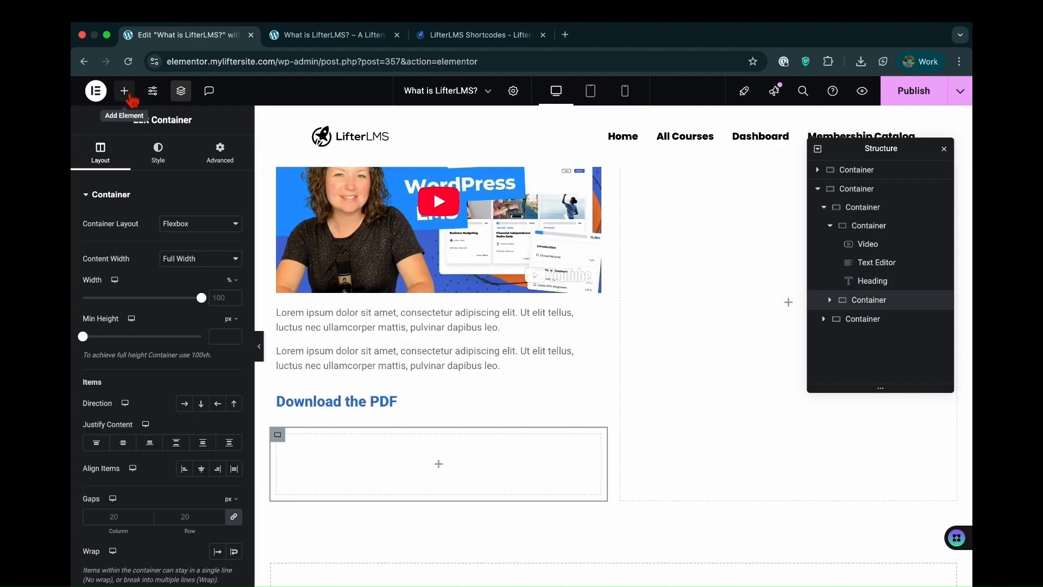
click(126, 93)
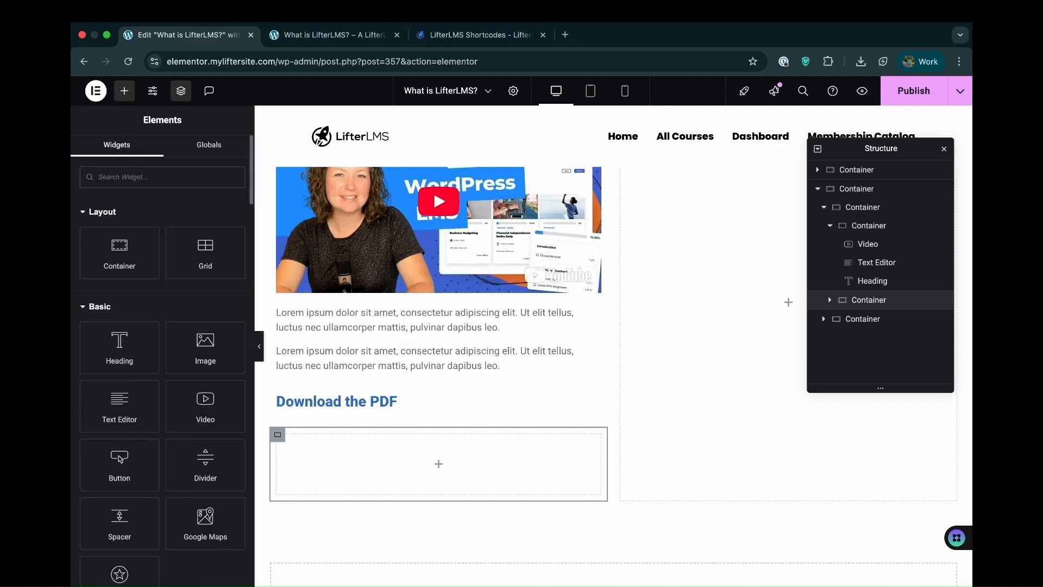
text(shor)
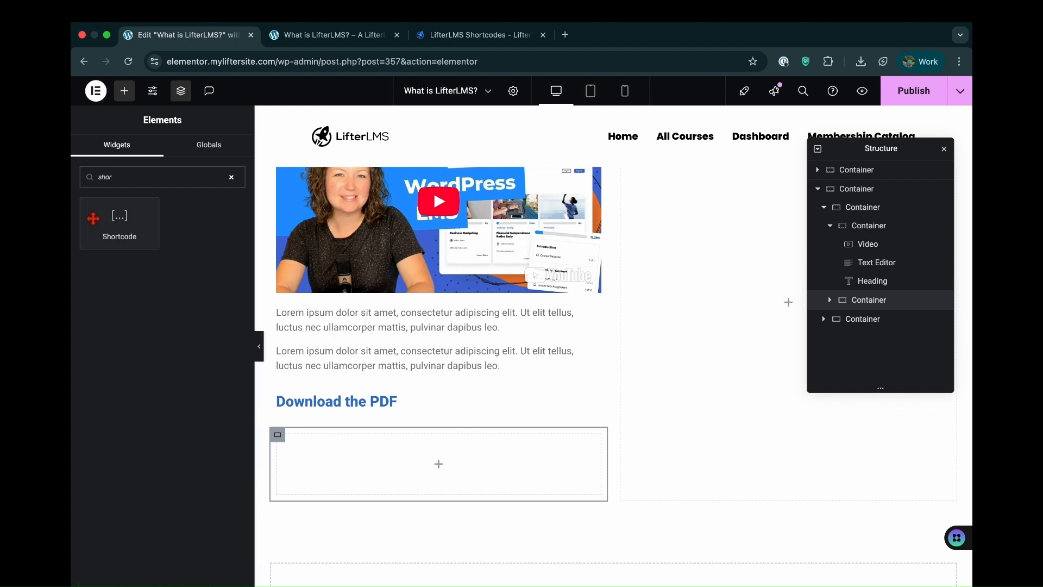
drag(101, 223, 378, 478)
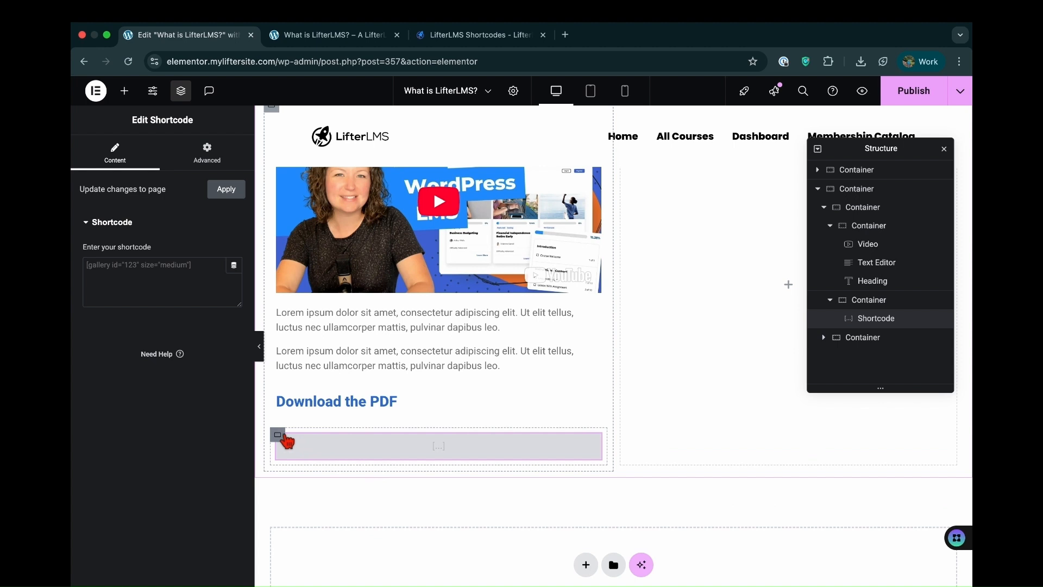
Copy the [lifterlms_lesson_mark_complete] shortcode from the LifterLMS documentation into the Shortcode widget and apply it to the page
click(507, 38)
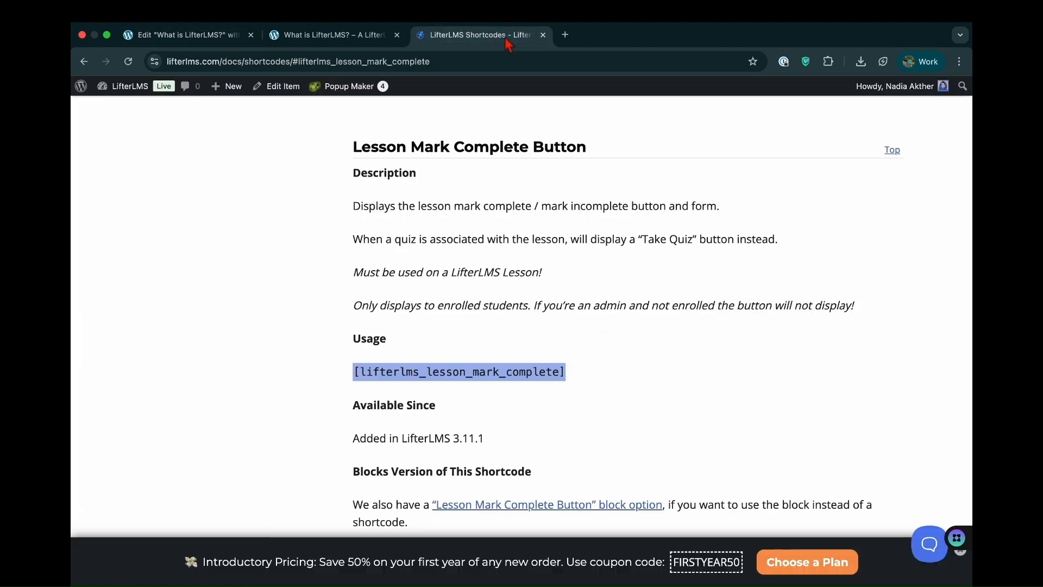
triple_click(413, 377)
key(super+c)
click(183, 37)
key(super+v)
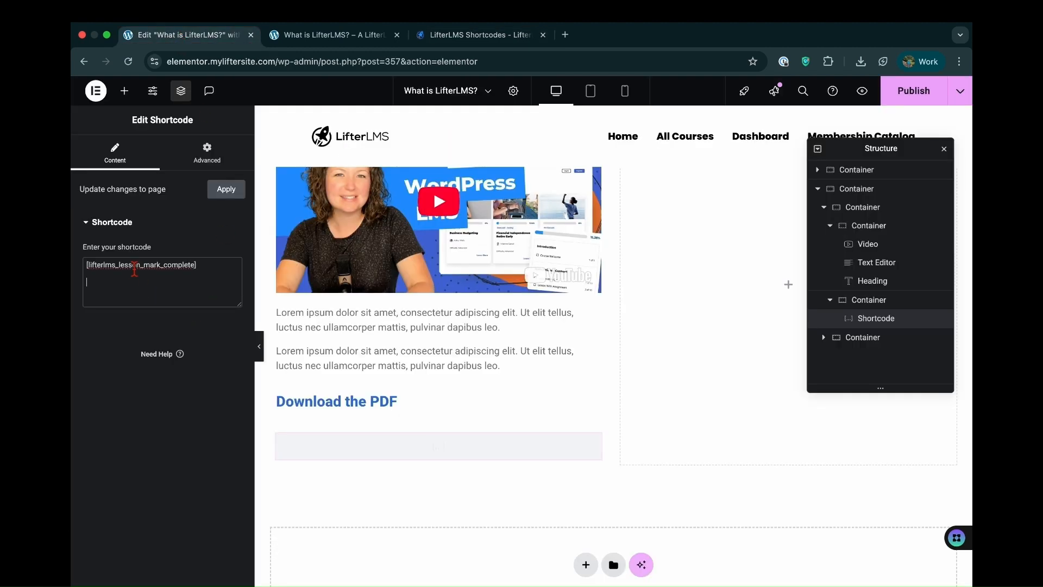
click(240, 196)
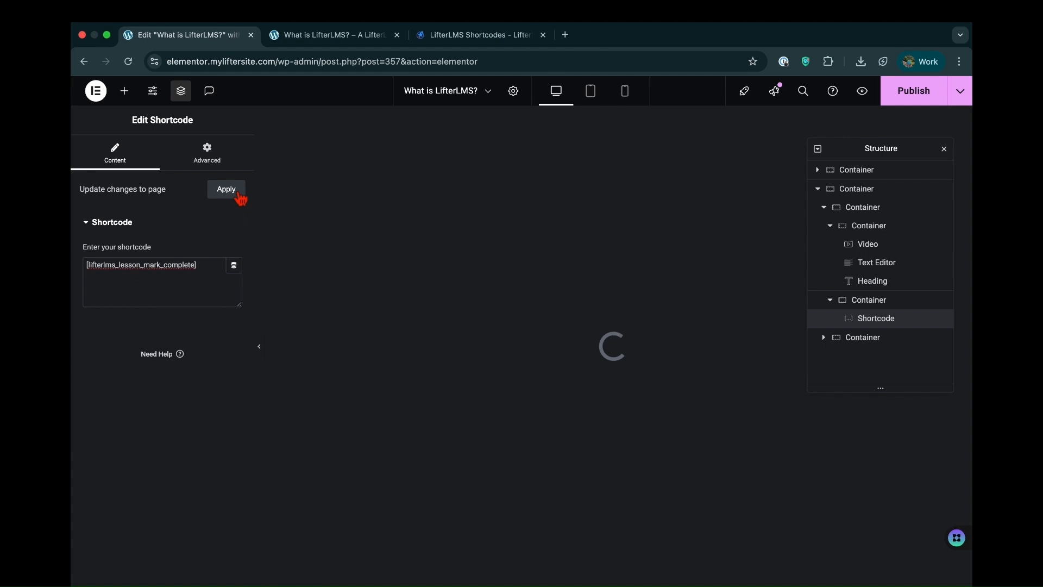
scroll(367, 333, down, 6)
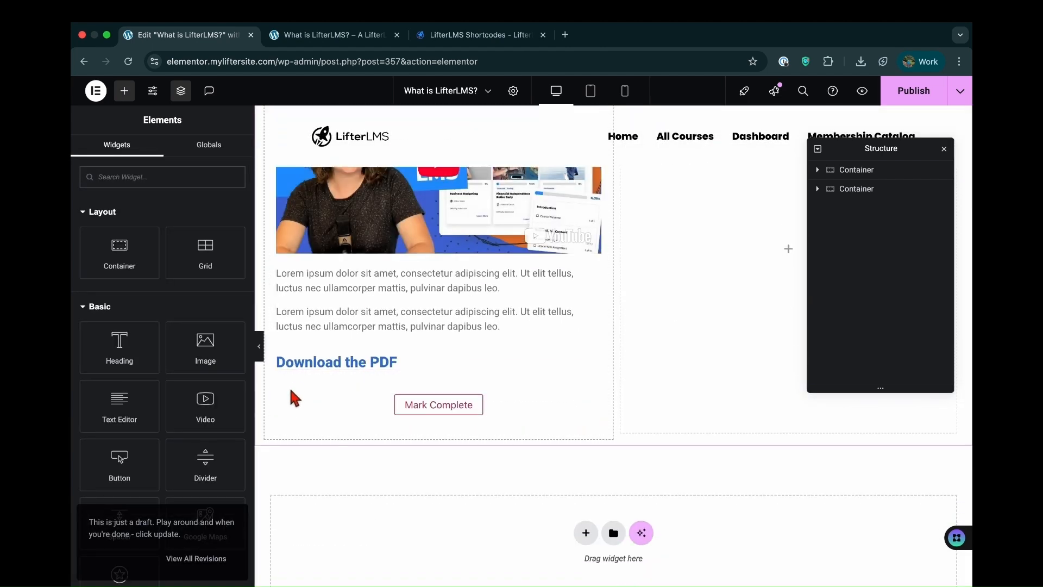
Give the container around the Mark Complete button a classic background with the light blue-gray color #D8DDEC
click(292, 402)
click(283, 396)
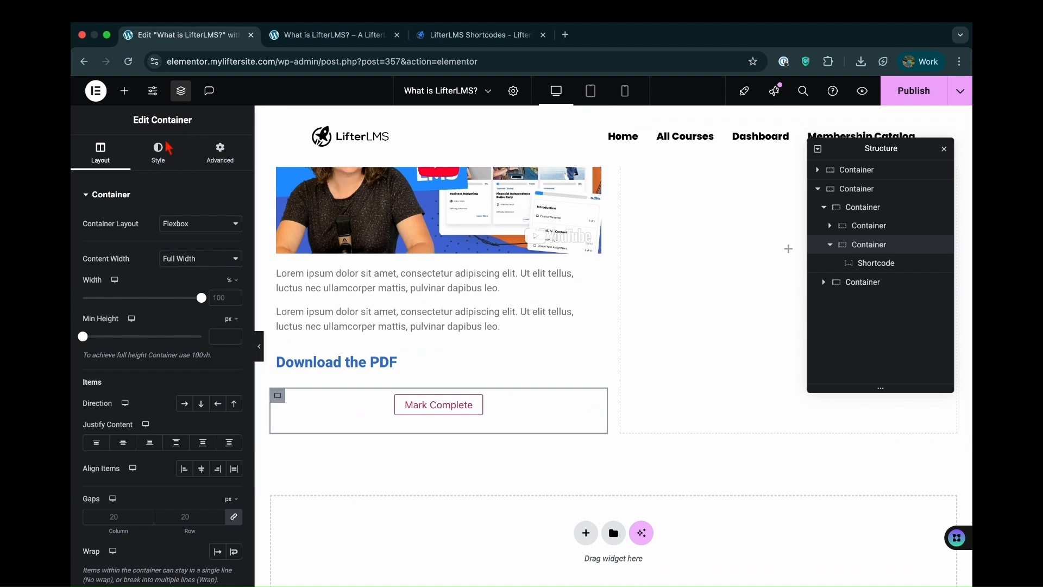
click(163, 158)
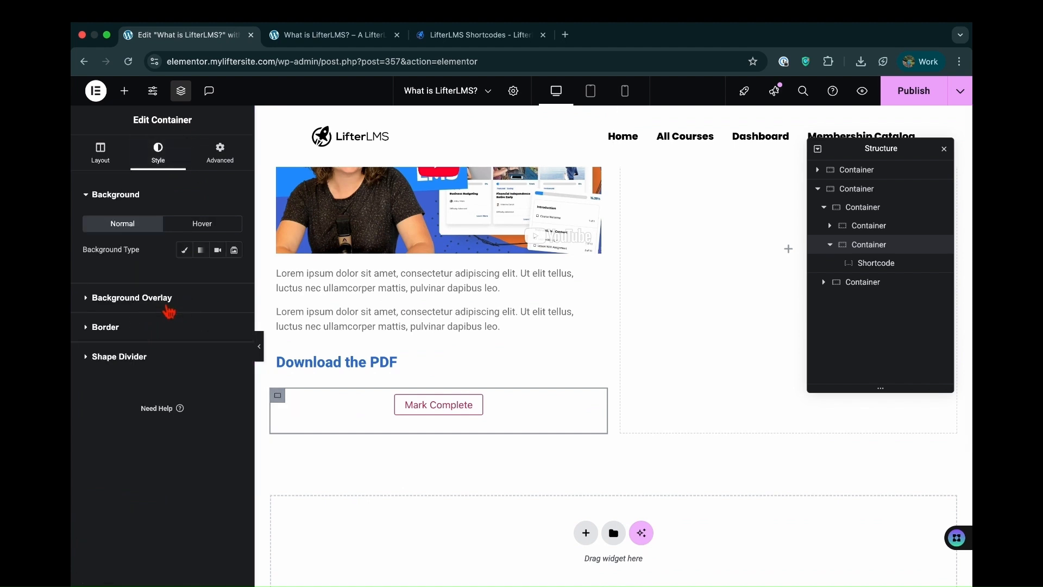
click(187, 253)
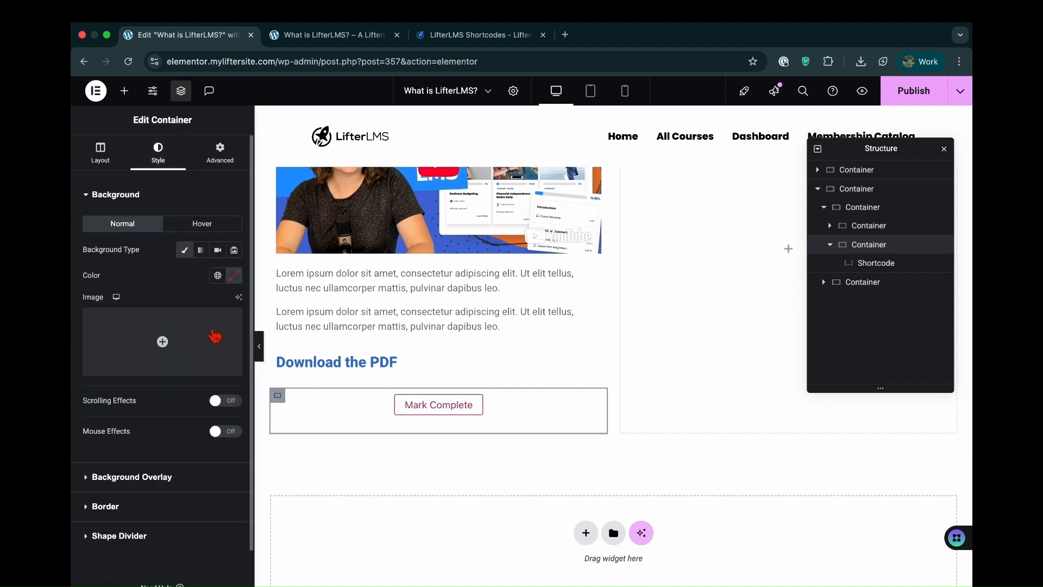
click(234, 275)
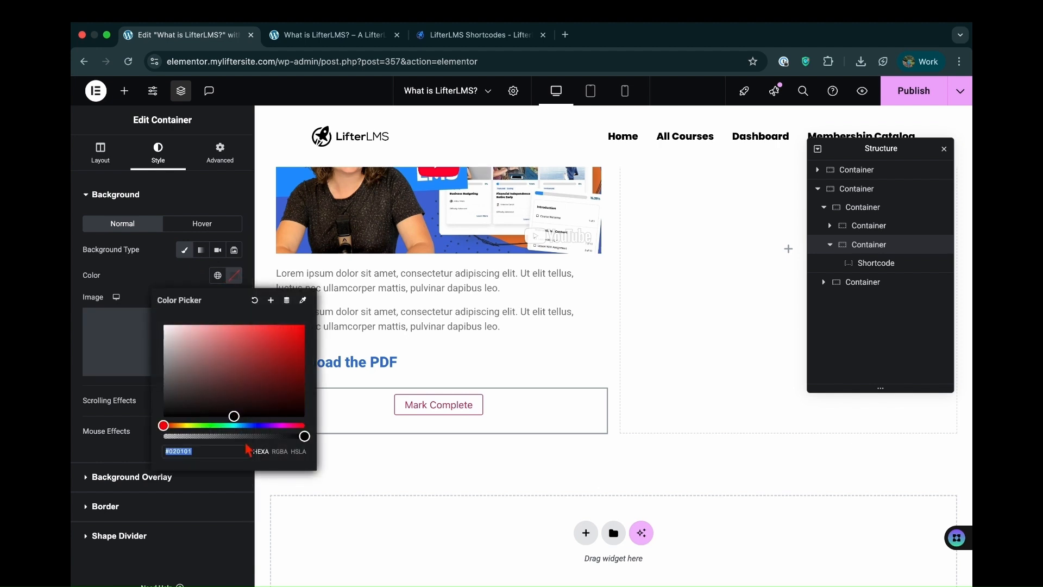
text(#D7DDEC)
mouse_move(183, 340)
mouse_down()
mouse_move(173, 356)
mouse_move(170, 343)
mouse_move(182, 340)
mouse_up()
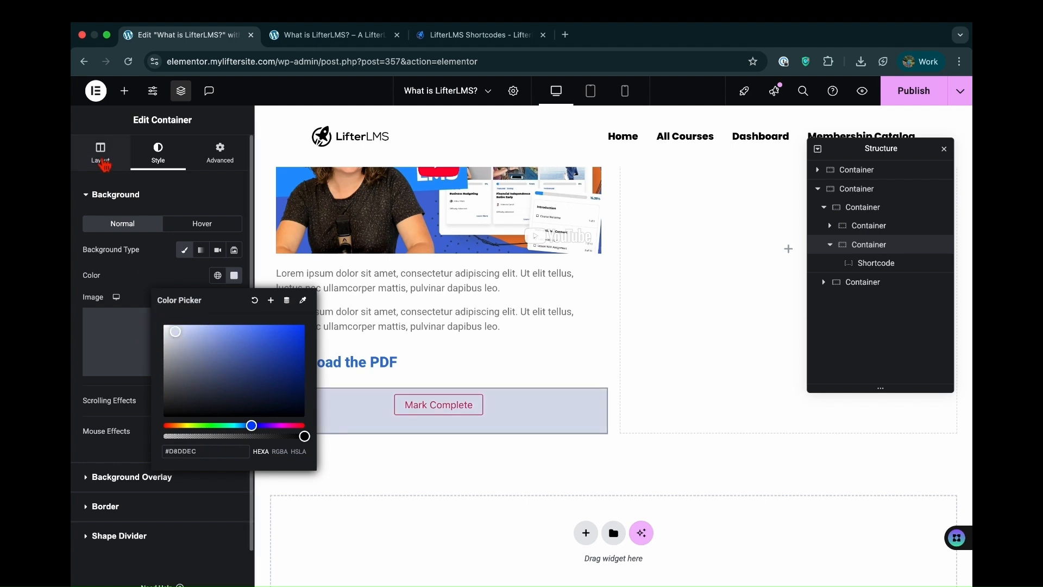
Set the Mark Complete container's padding to -2 px on all sides
click(100, 157)
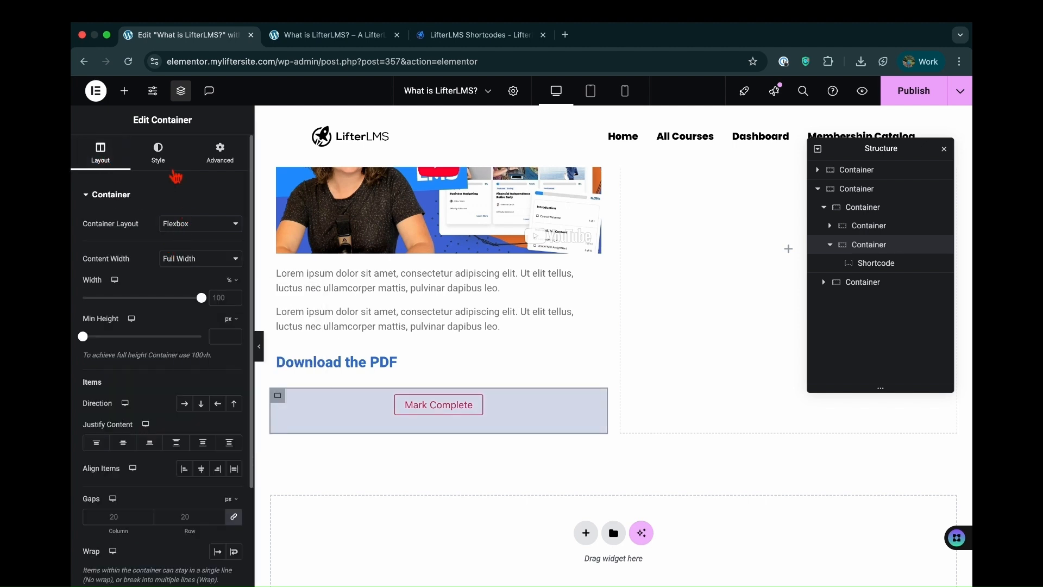
click(219, 164)
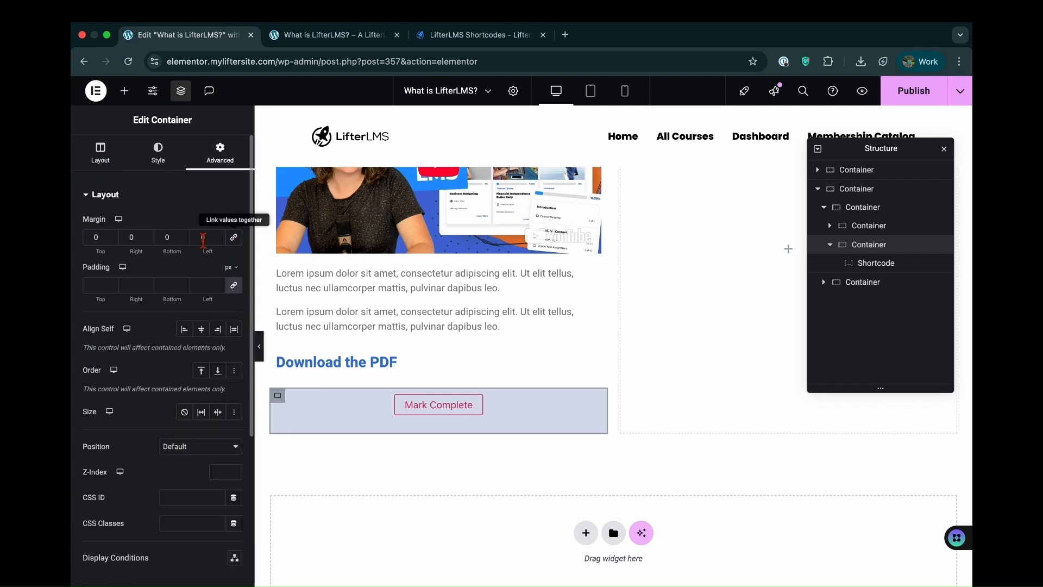
click(115, 291)
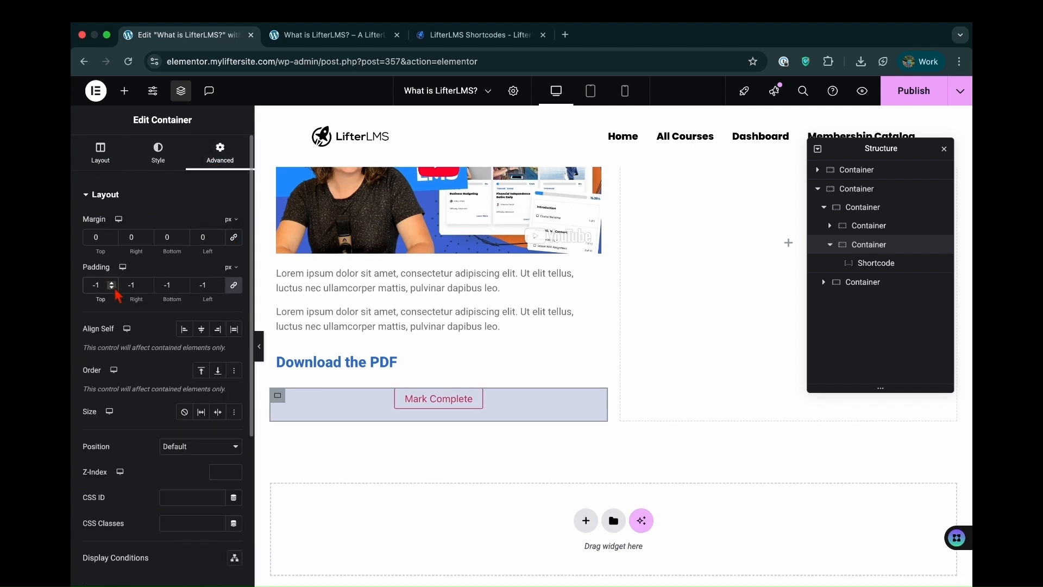
click(235, 288)
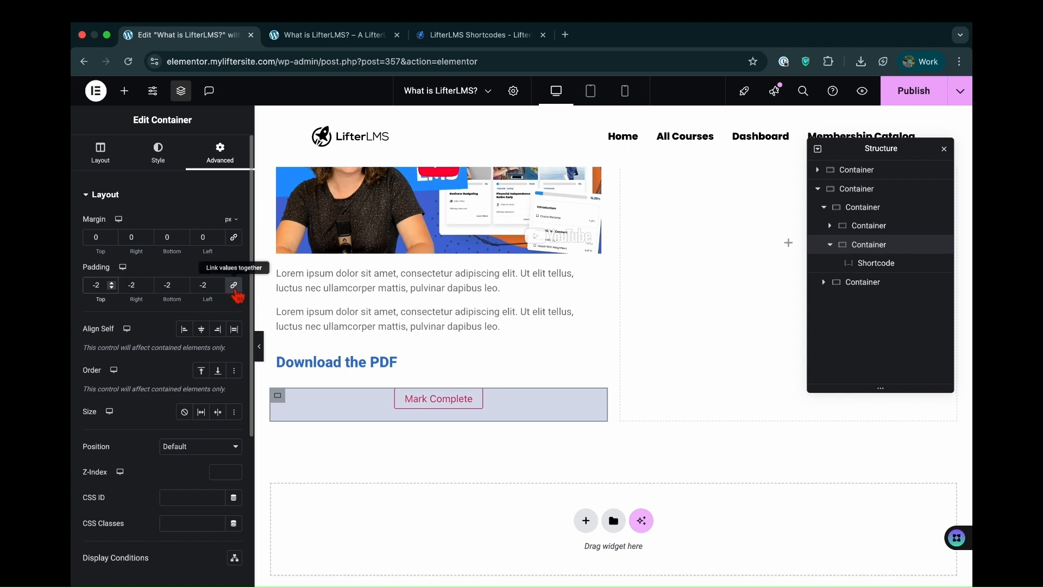
Give the Mark Complete container a solid border with a light border color and a border radius of 6 px
click(162, 162)
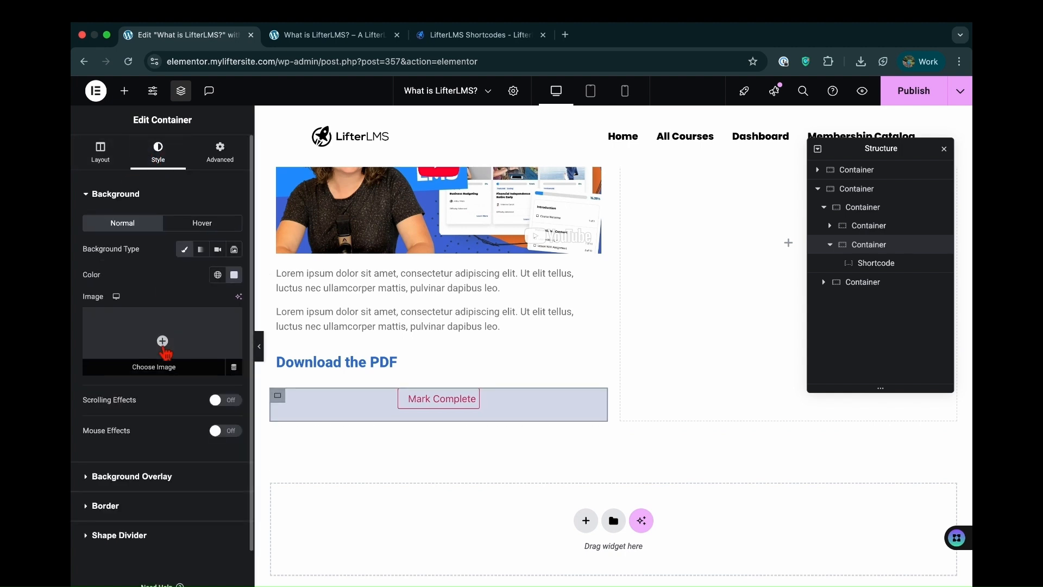
click(132, 473)
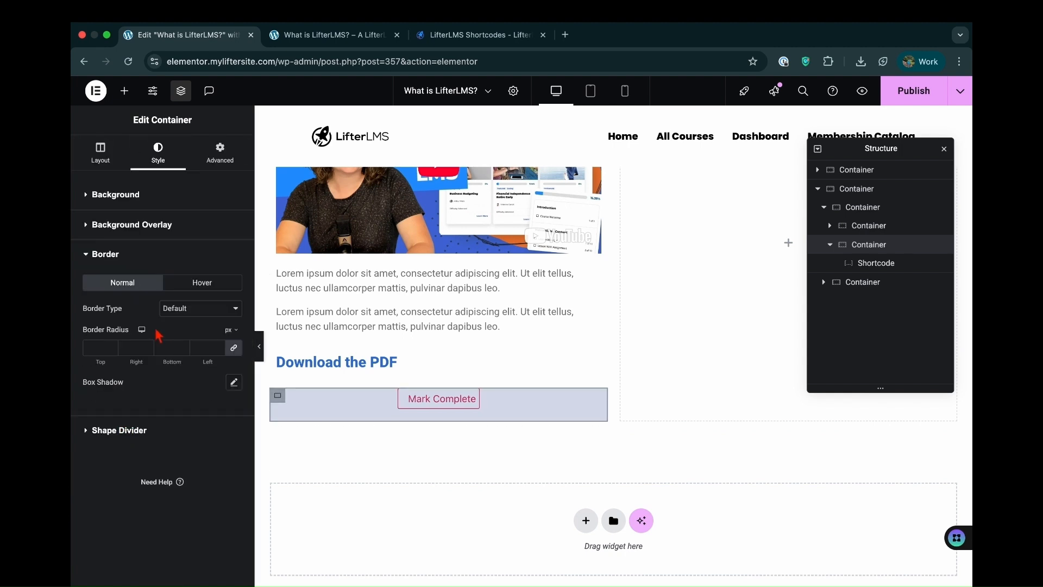
click(201, 312)
click(198, 336)
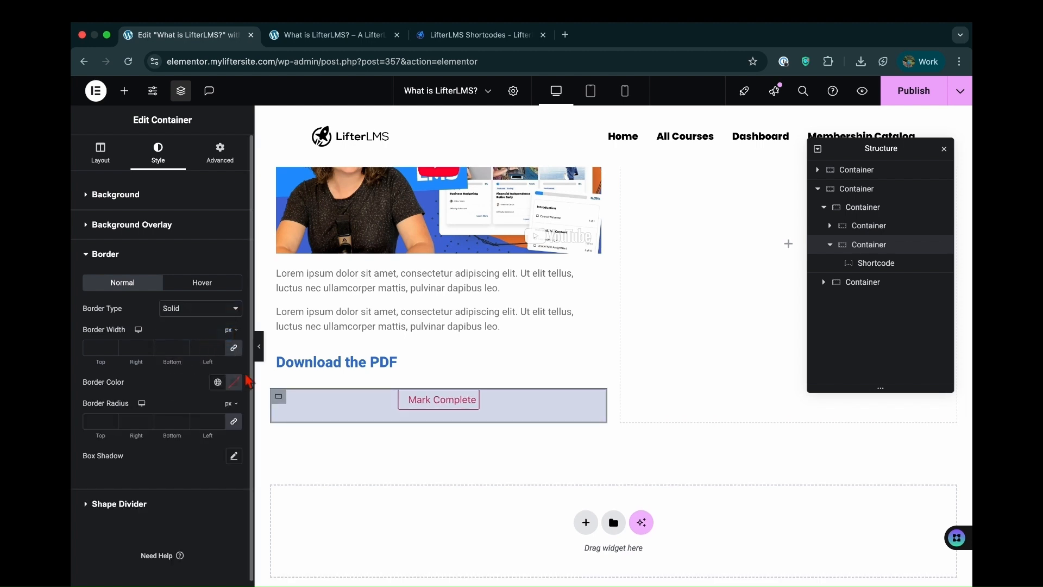
click(234, 382)
drag(190, 474, 176, 448)
click(142, 400)
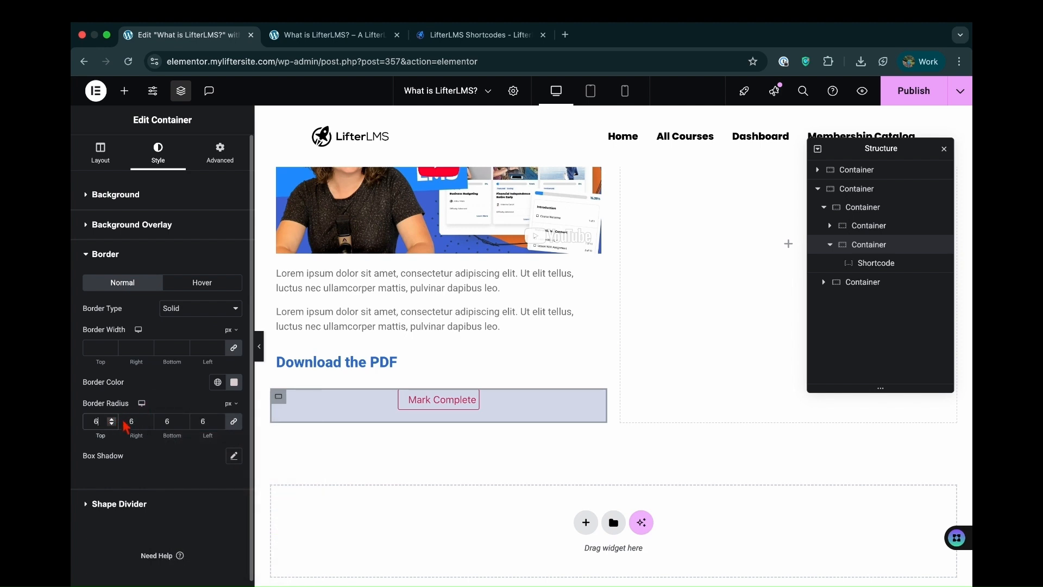
Add a box shadow to the Mark Complete container with vertical offset 5 and blur 18
click(234, 456)
drag(143, 549, 145, 549)
drag(102, 578, 109, 579)
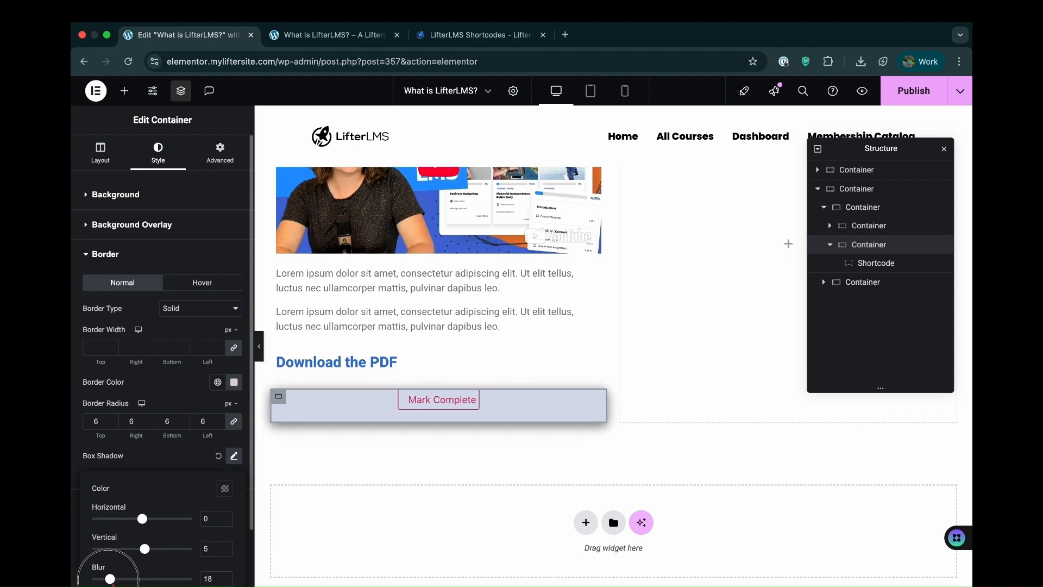
Add an H3 heading reading "Learn More About LifterLMS" in a new container below the Mark Complete container and color its text gray
scroll(436, 361, up, 4)
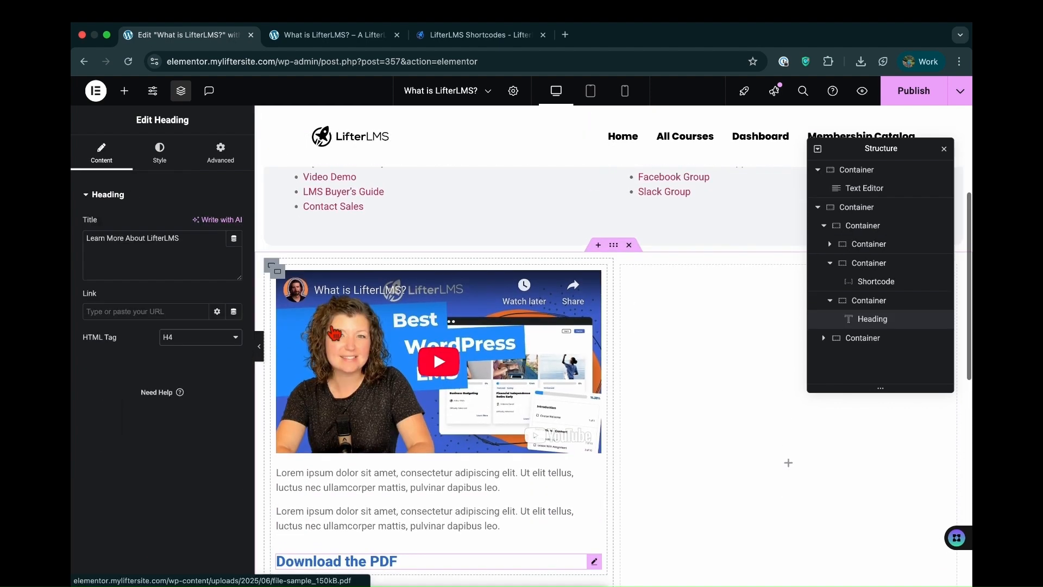
scroll(334, 329, up, 3)
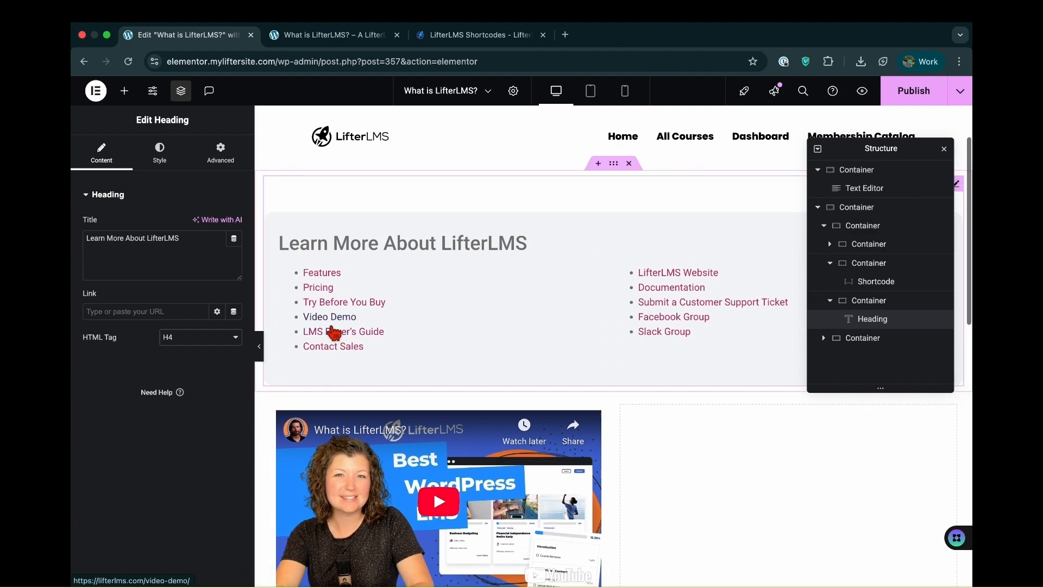
scroll(333, 328, down, 6)
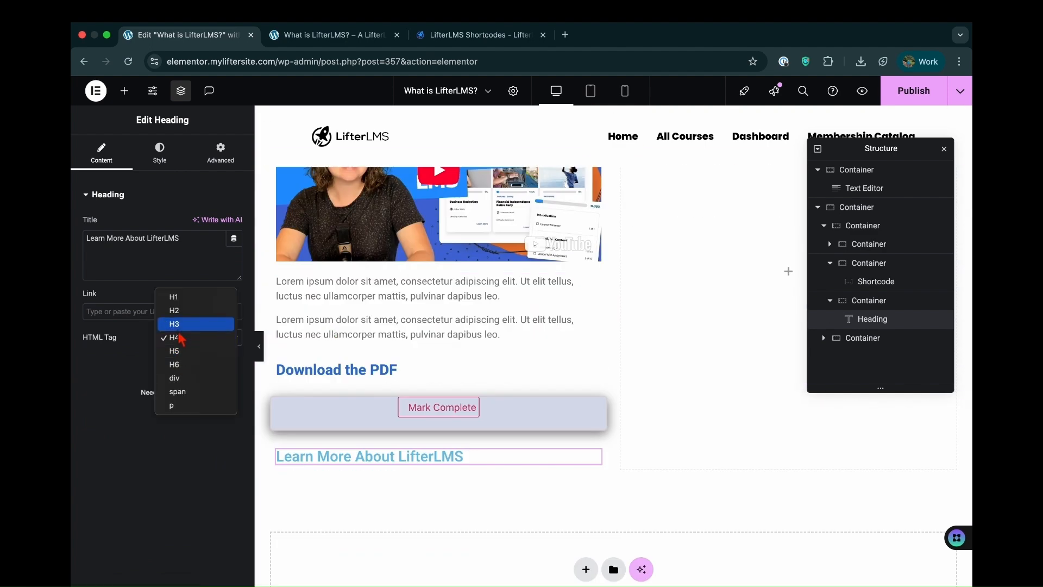
click(179, 328)
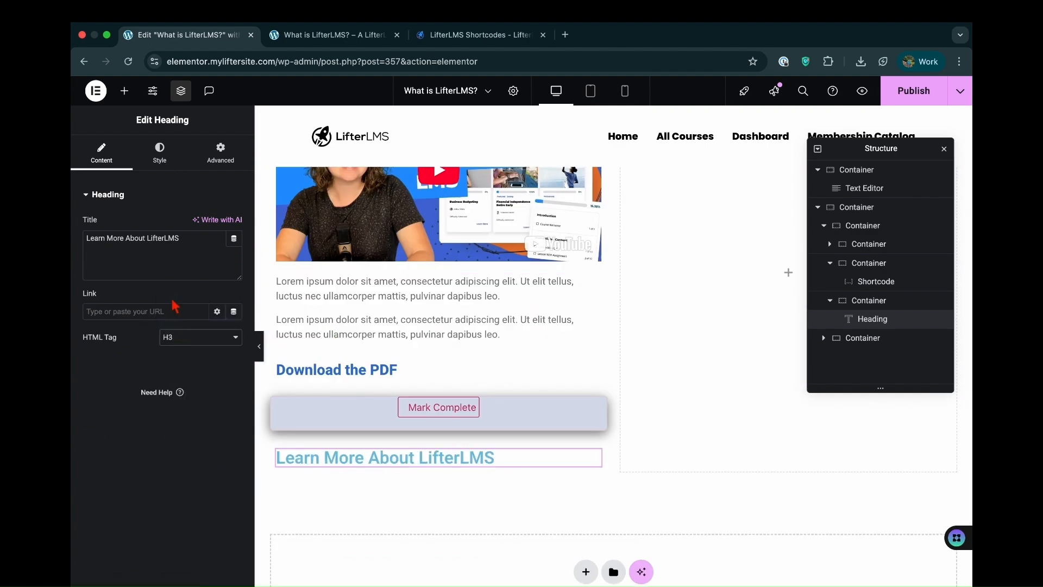
click(160, 153)
click(234, 396)
drag(220, 292, 173, 279)
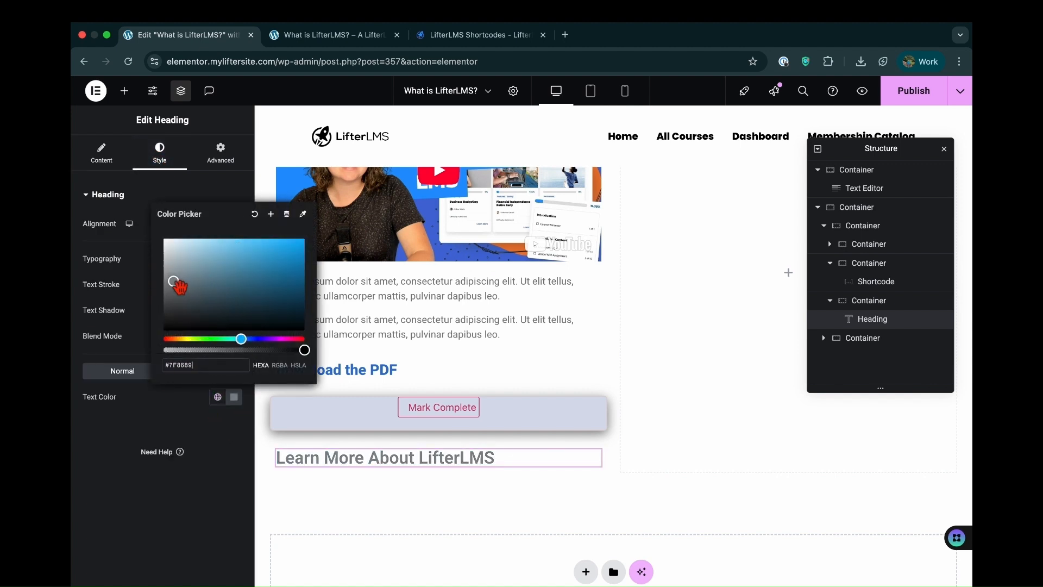
click(127, 420)
Nest a new container below the "Learn More About LifterLMS" heading
click(124, 91)
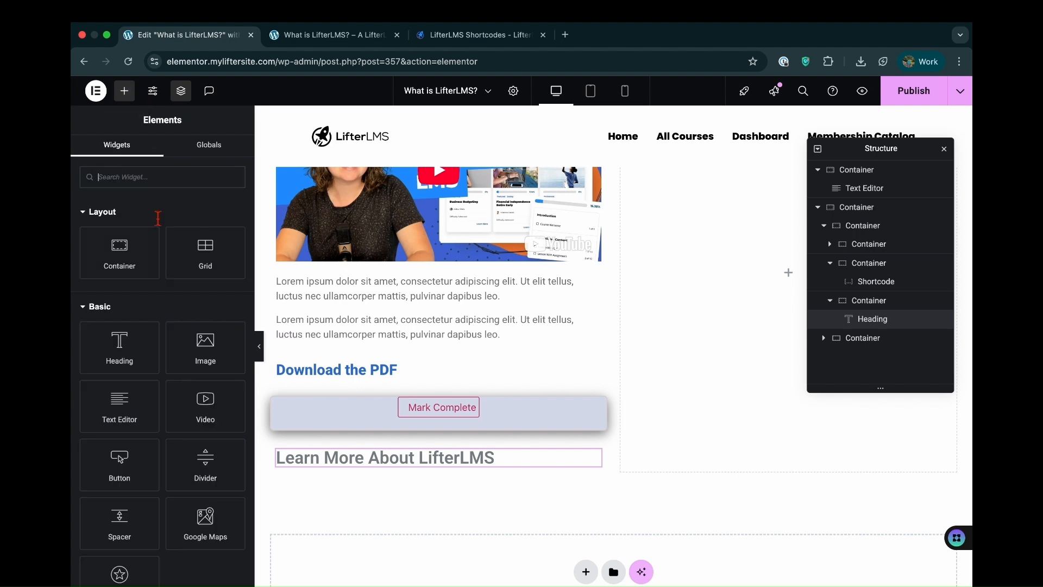
text(lis)
key(BackSpace)
key(BackSpace)
key(BackSpace)
drag(120, 247, 343, 465)
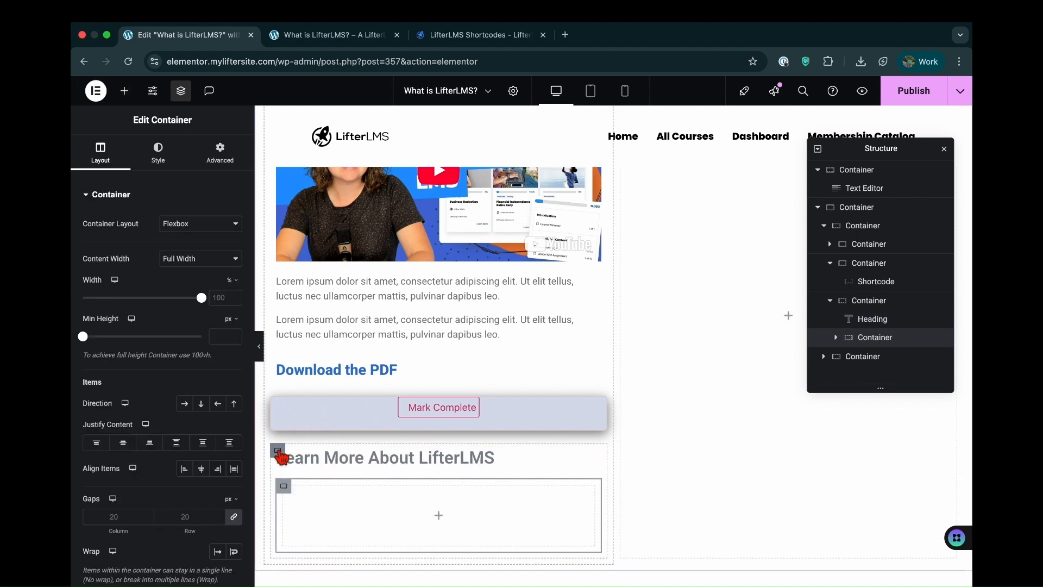
Find the Icon List widget and place it inside the new nested container
click(124, 91)
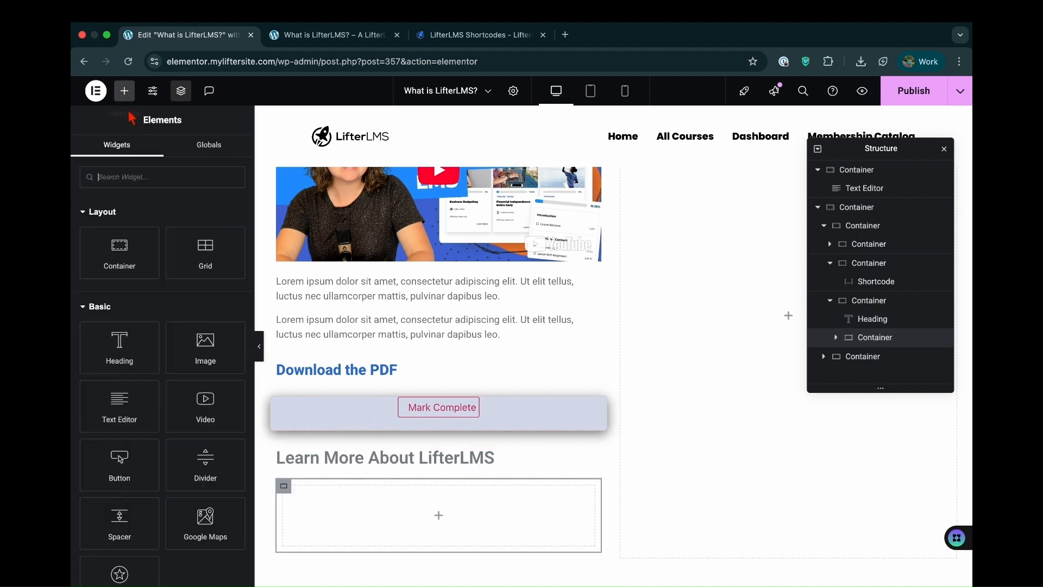
click(142, 185)
text(list)
drag(124, 235, 353, 500)
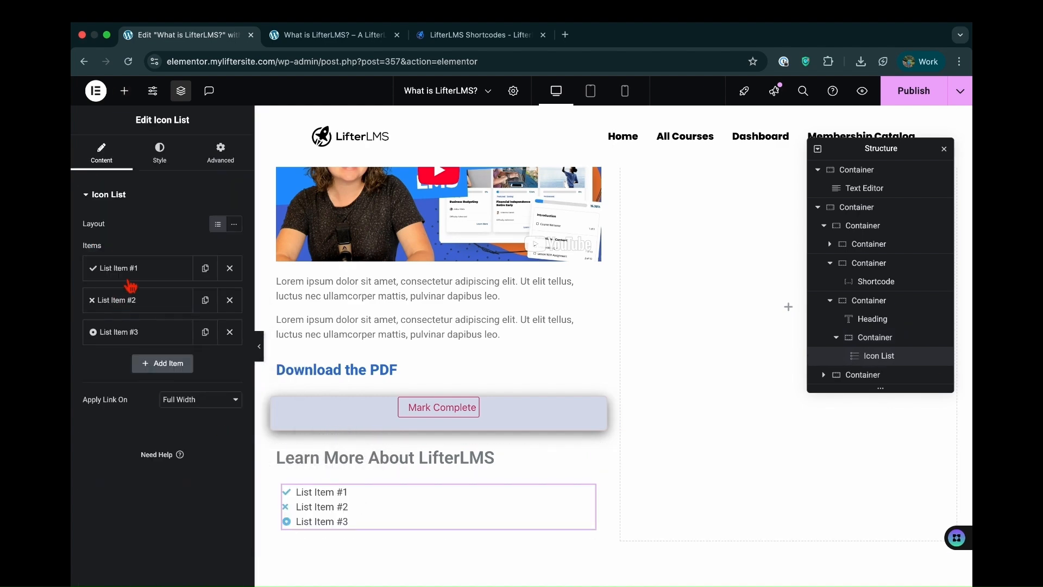
Fill the icon list items with "Features" and the remaining link names copied from the existing Learn More section, from Pricing to Contact Sales
scroll(349, 301, up, 5)
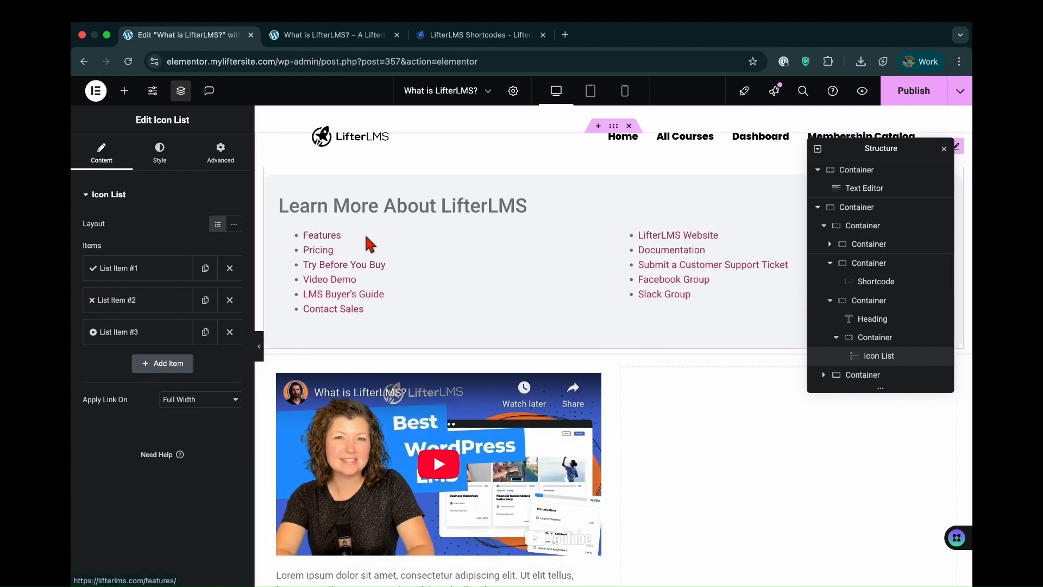
drag(357, 233, 368, 305)
key(super+c)
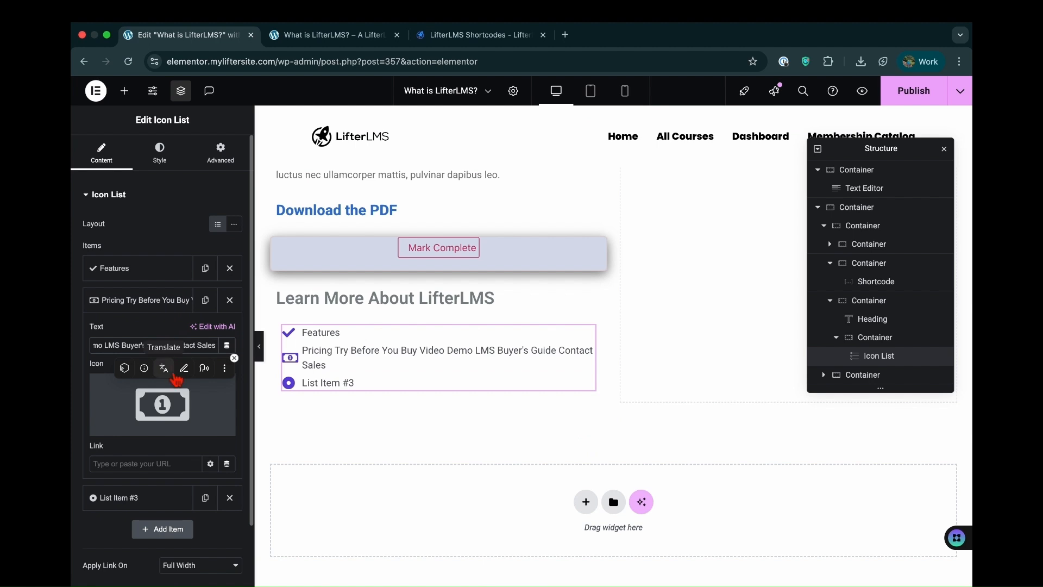
click(140, 498)
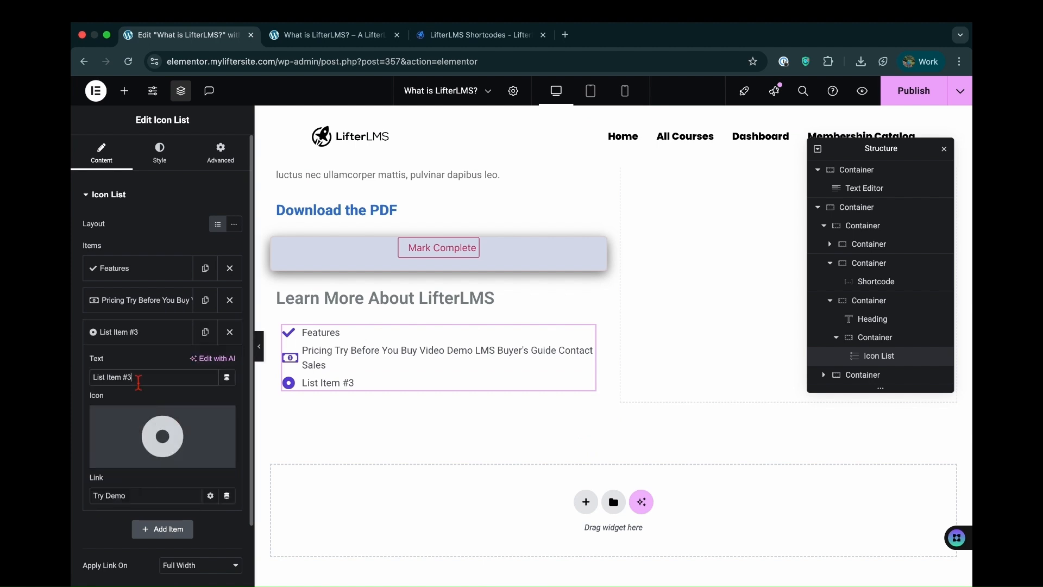
triple_click(138, 380)
key(super+v)
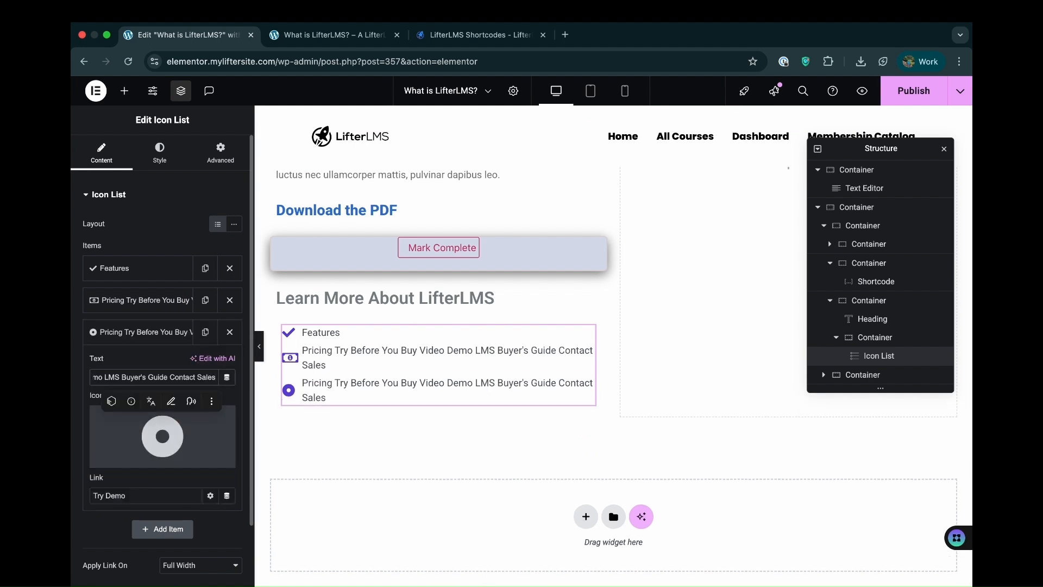
Duplicate the icon list container, try a row direction on the parent container, and undo the direction change
right_click(285, 328)
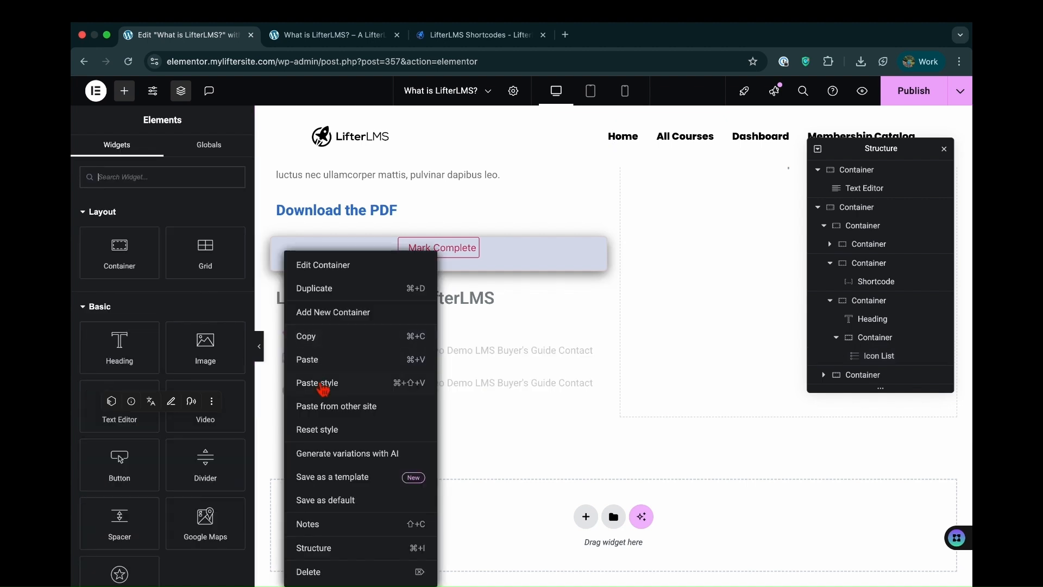
click(319, 289)
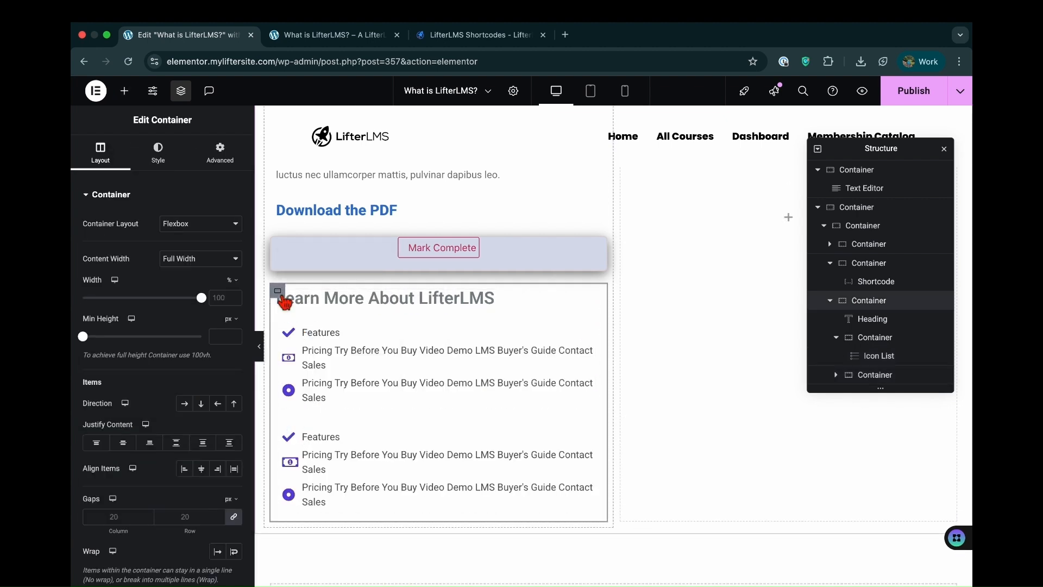
click(184, 403)
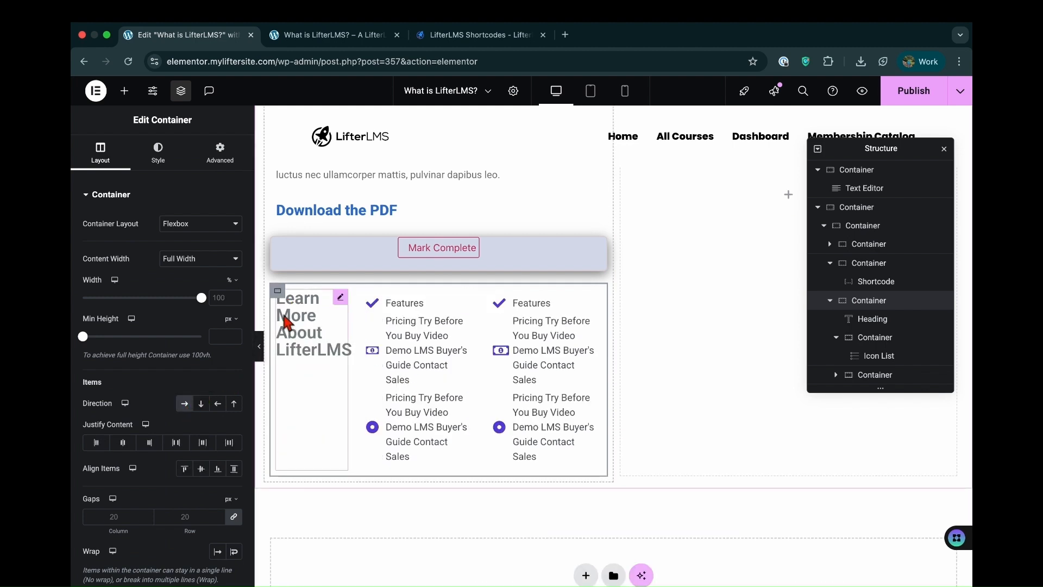
key(super+z)
Move the "Learn More About LifterLMS" heading above its container and arrange the two icon lists in a row
click(321, 298)
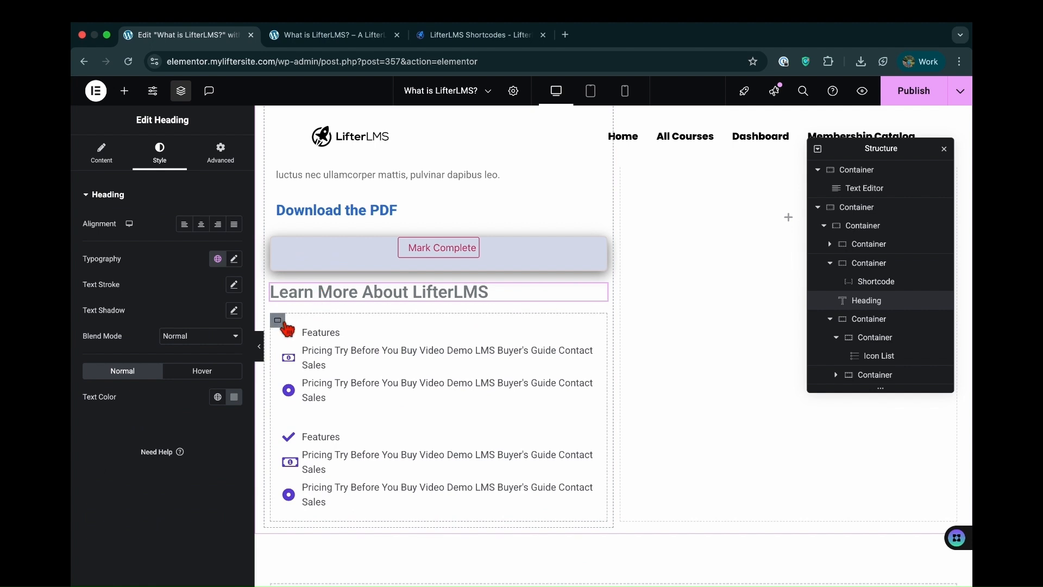
click(282, 322)
click(189, 404)
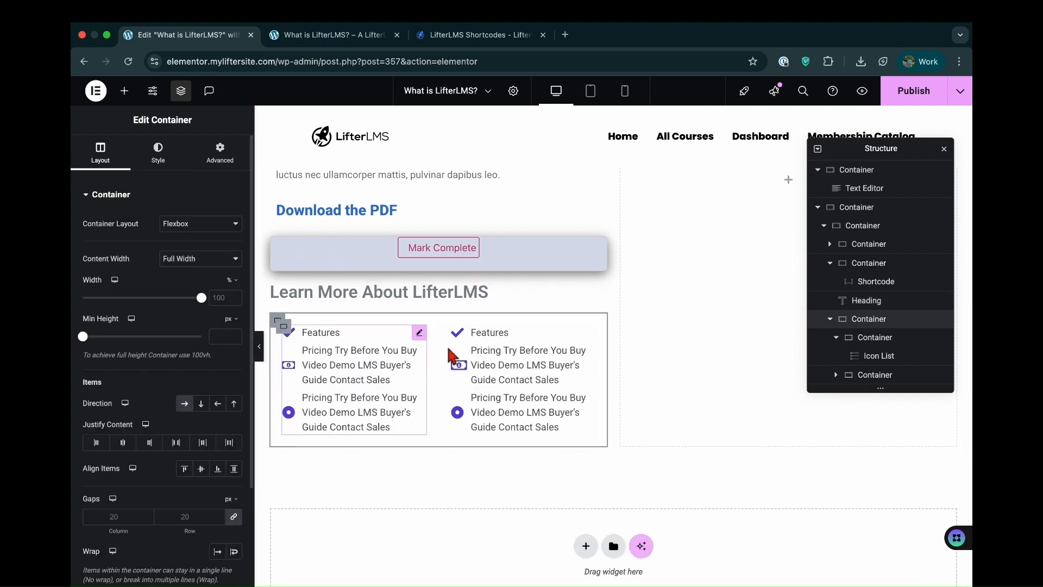
Give the container holding the two icon lists a classic background colour sampled from the Mark Complete container, #D2D9E2
click(124, 91)
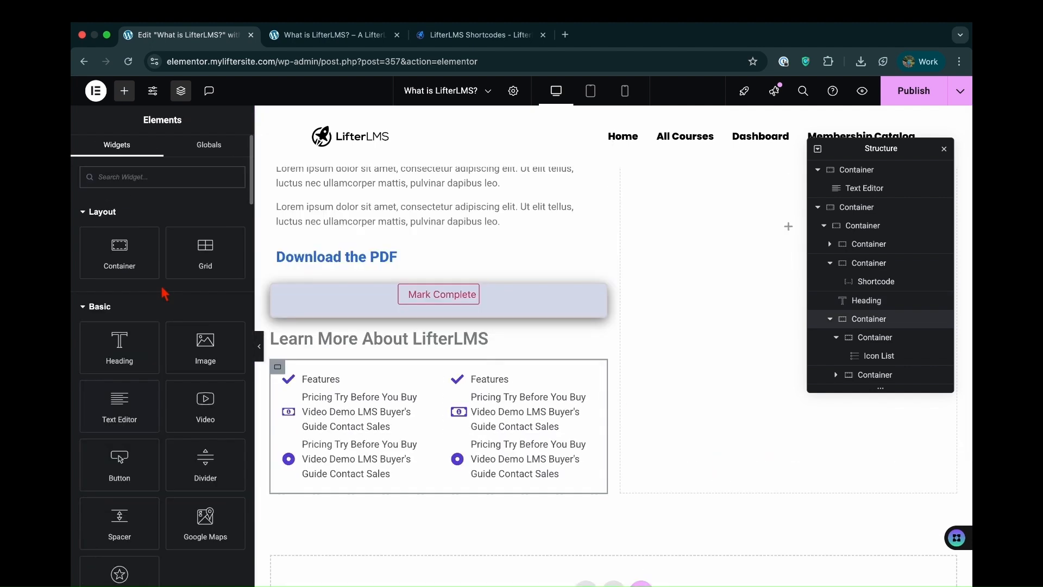
click(283, 370)
click(171, 159)
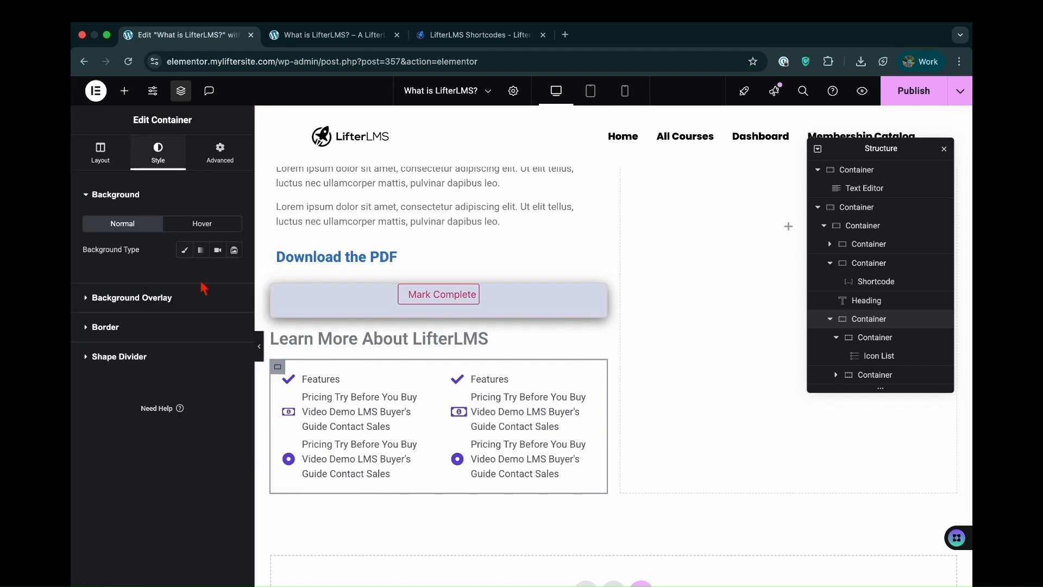
click(190, 254)
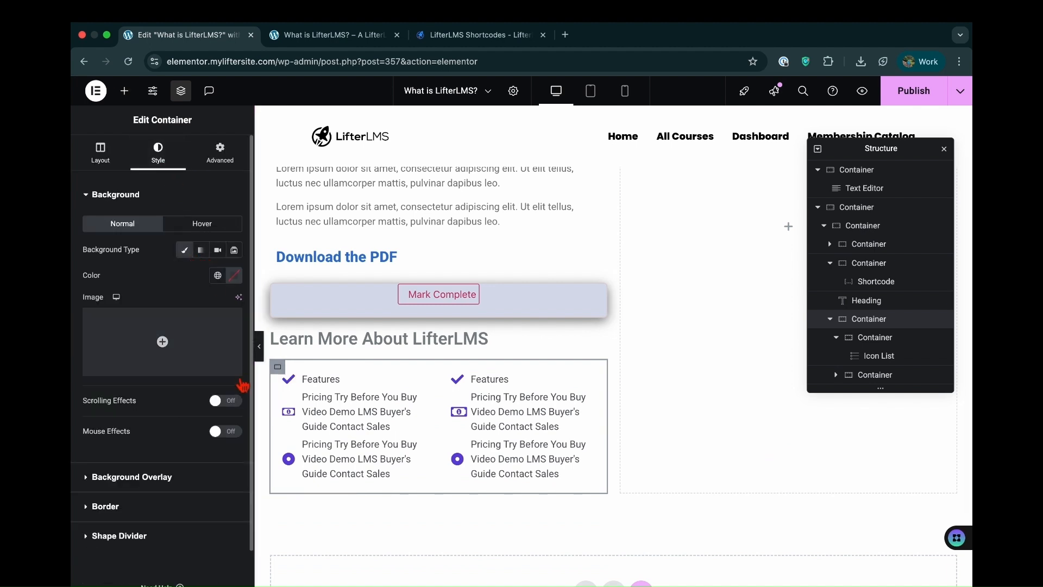
click(235, 277)
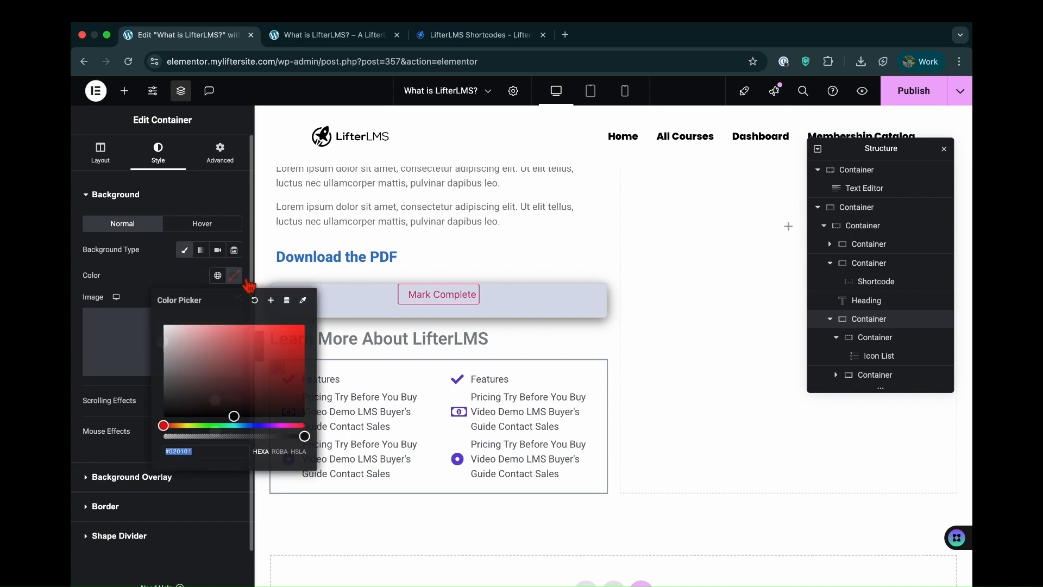
click(303, 300)
click(603, 285)
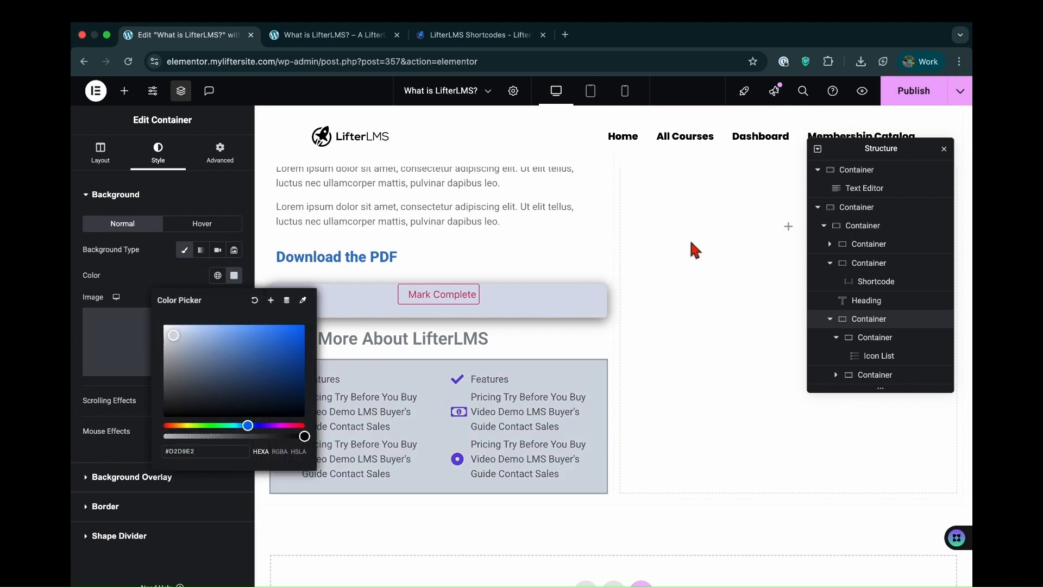
Add a nested container to the empty column beside the video and place the Course Syllabus widget inside it
scroll(691, 245, up, 5)
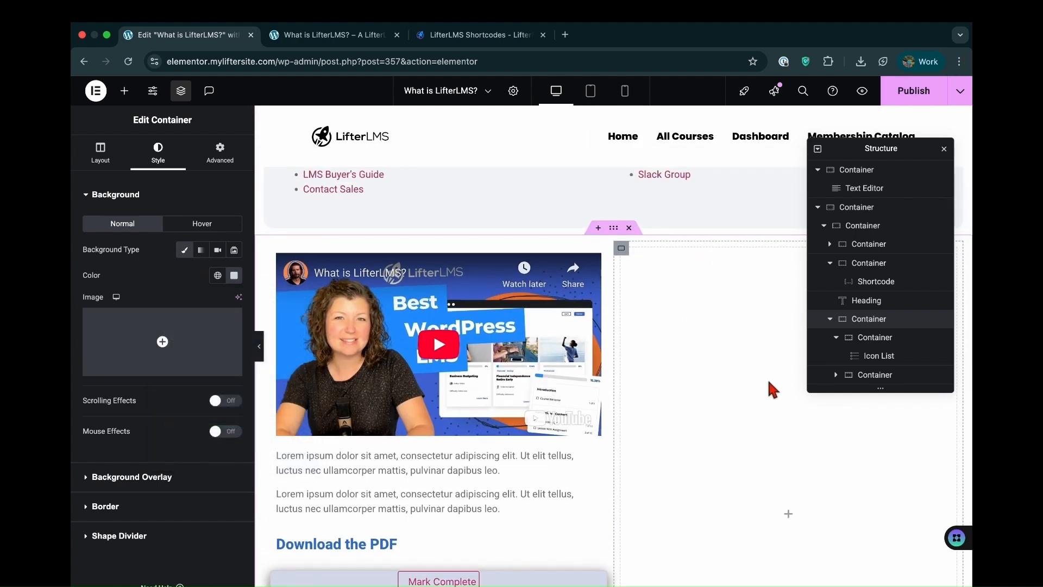
click(789, 514)
drag(120, 244, 736, 292)
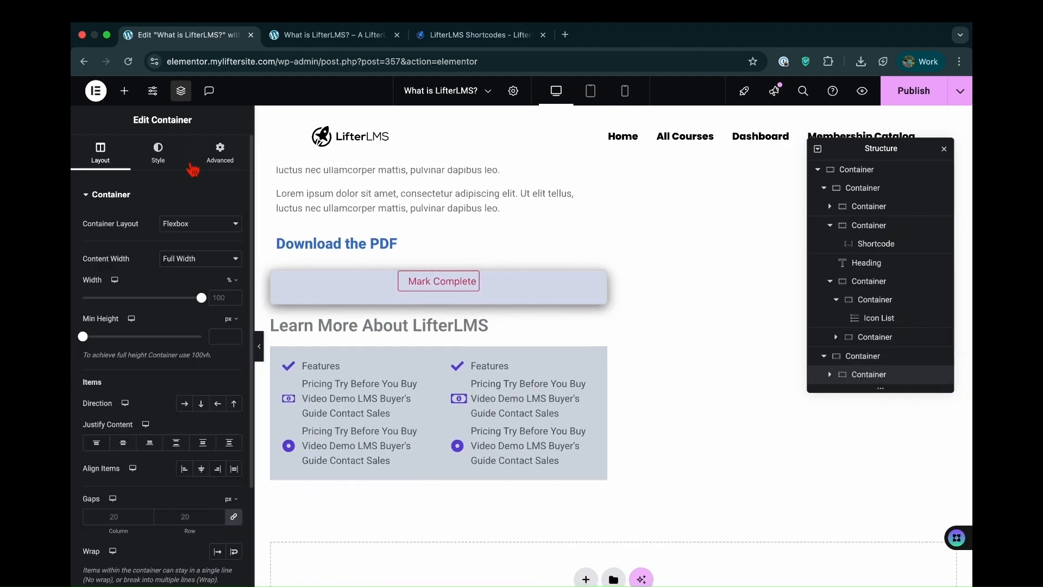
click(124, 91)
drag(121, 342, 722, 434)
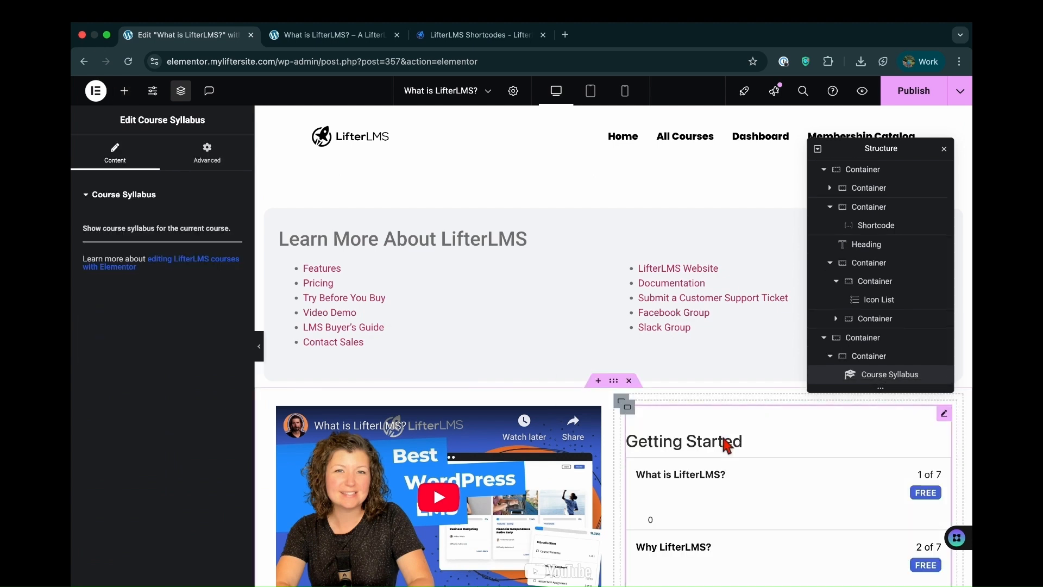
Find the Course Progress widget and place it above the course syllabus
click(125, 90)
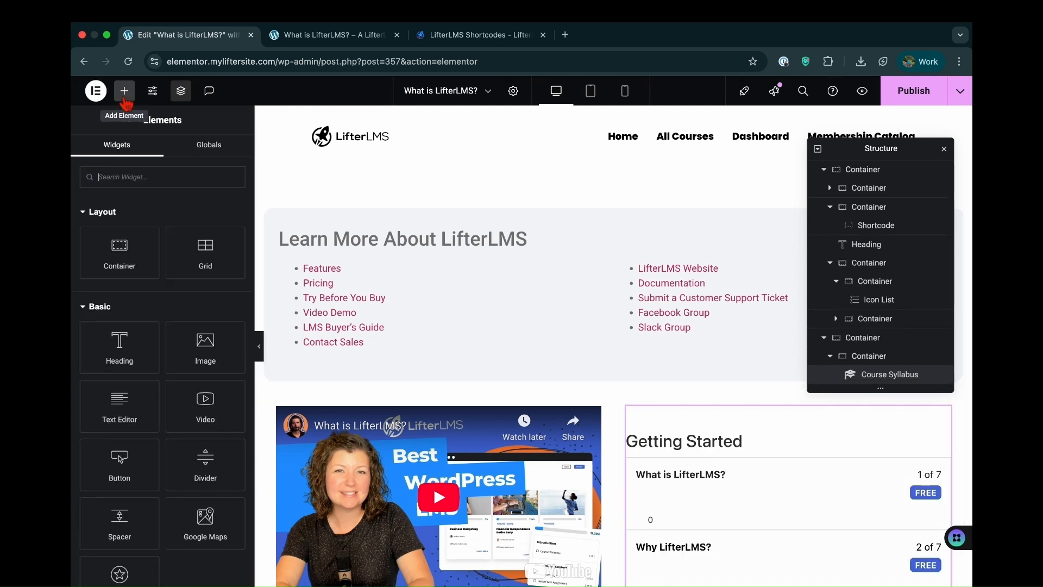
text(course)
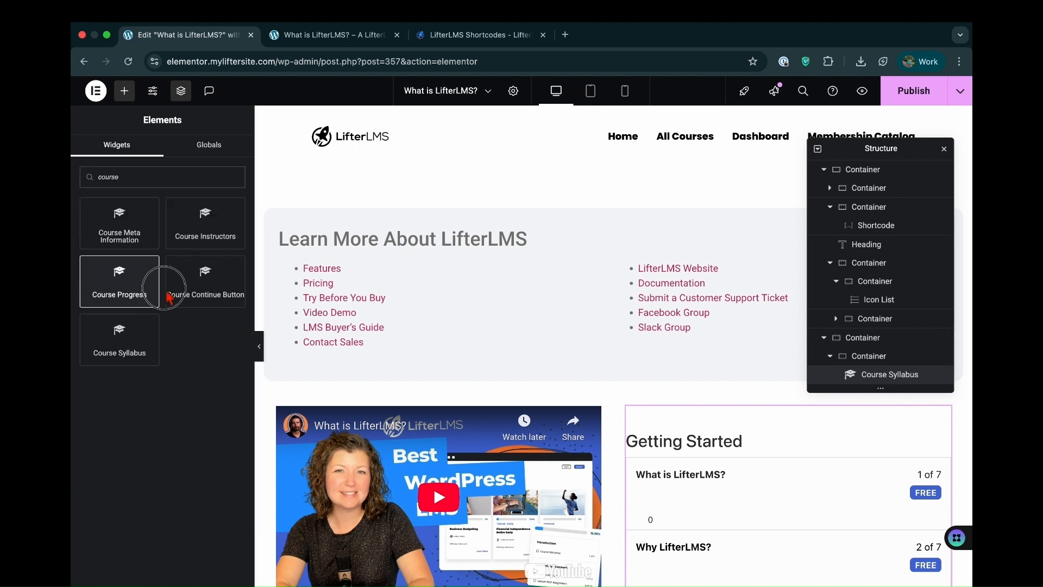
drag(123, 286, 793, 430)
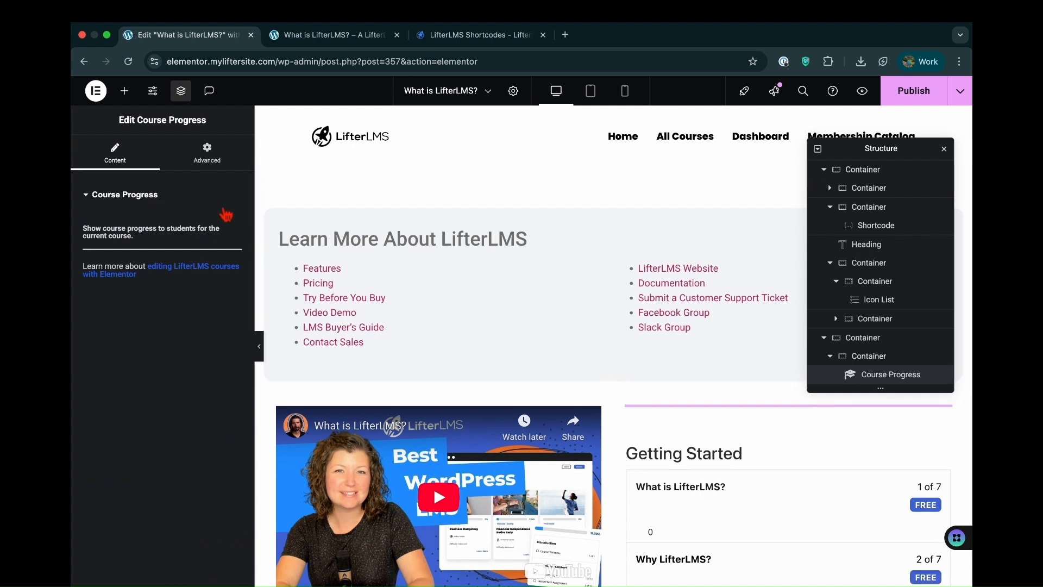
Add a heading reading "Course Syllabus" between the progress bar and the syllabus, with the HTML tag H3
click(125, 91)
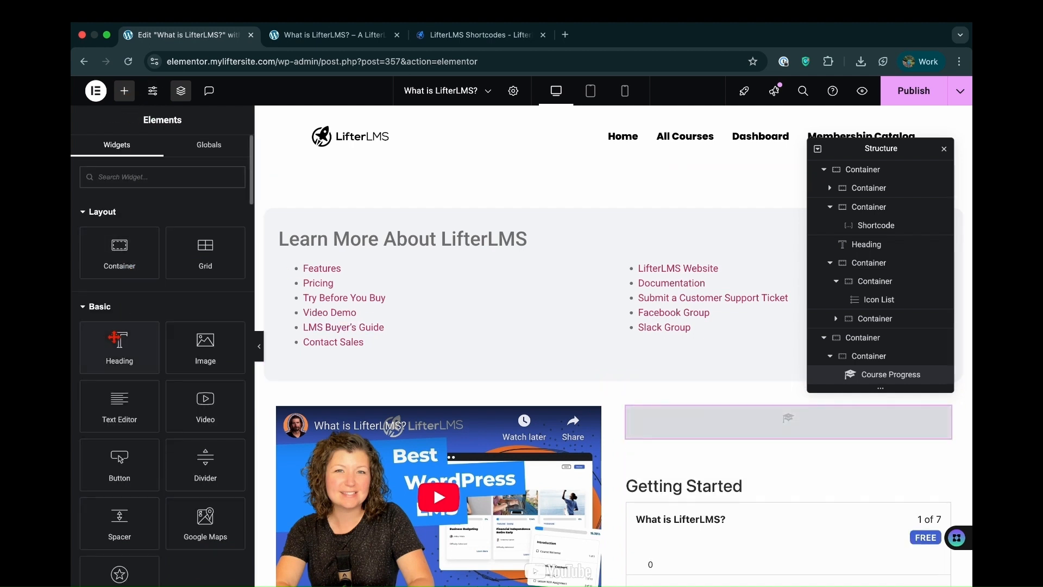
drag(117, 342, 698, 477)
text(se Syllabus)
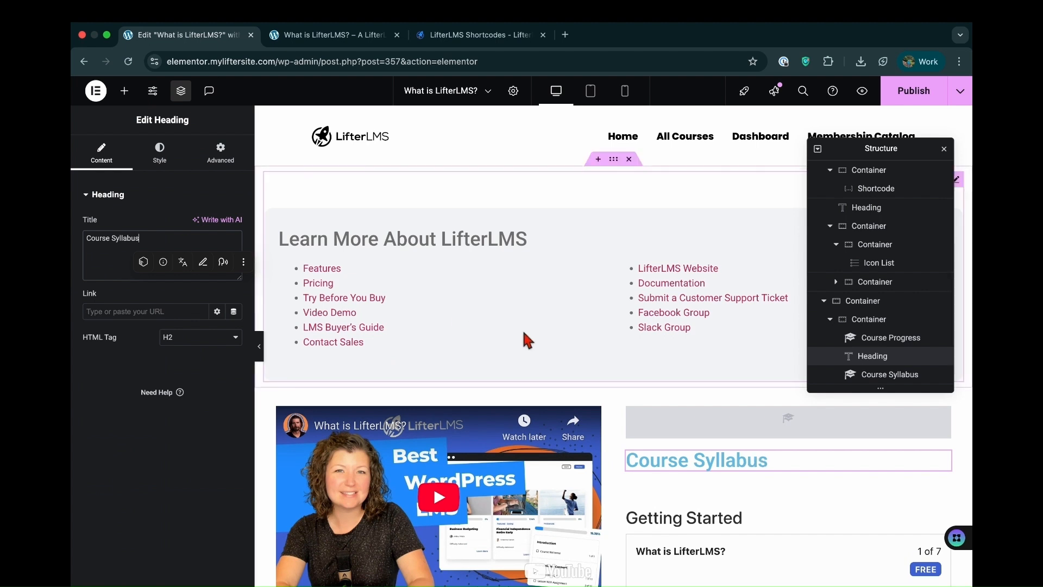
scroll(624, 419, down, 2)
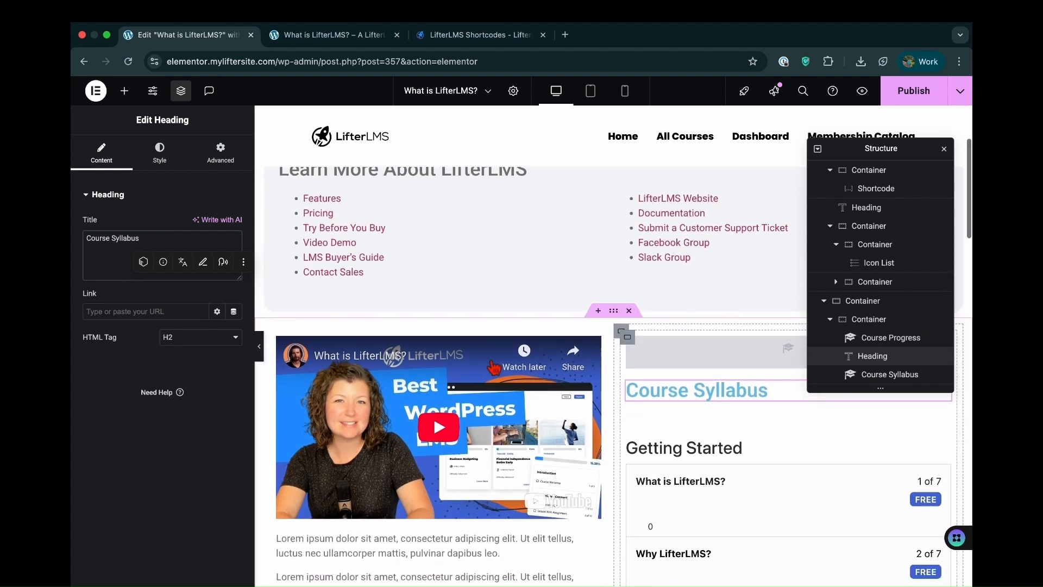
click(187, 338)
click(190, 352)
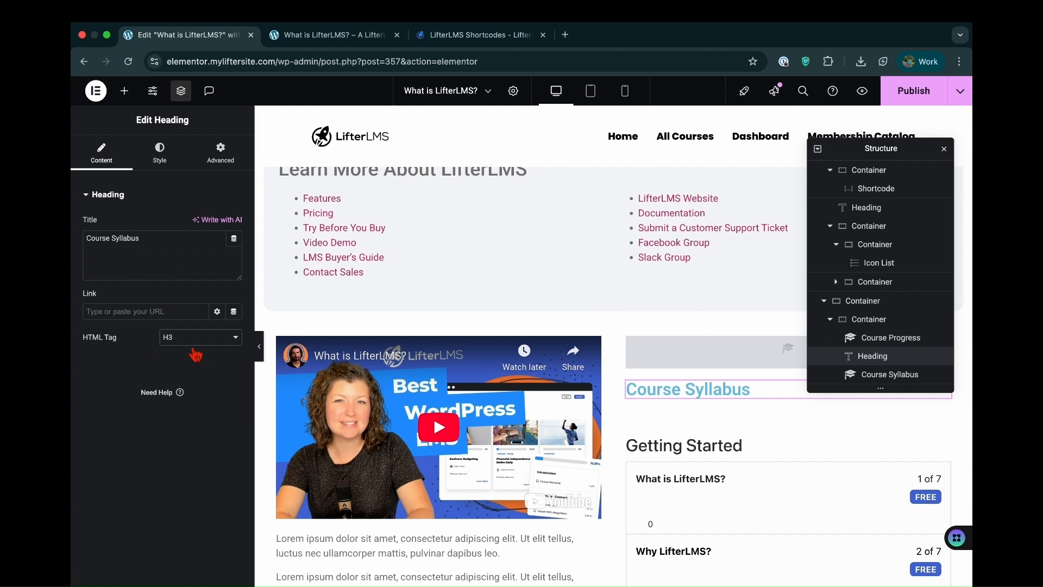
Change the "Course Syllabus" heading's text colour to a bright blue, about #2761F6
click(180, 163)
click(235, 396)
drag(247, 326, 251, 349)
drag(264, 275, 289, 250)
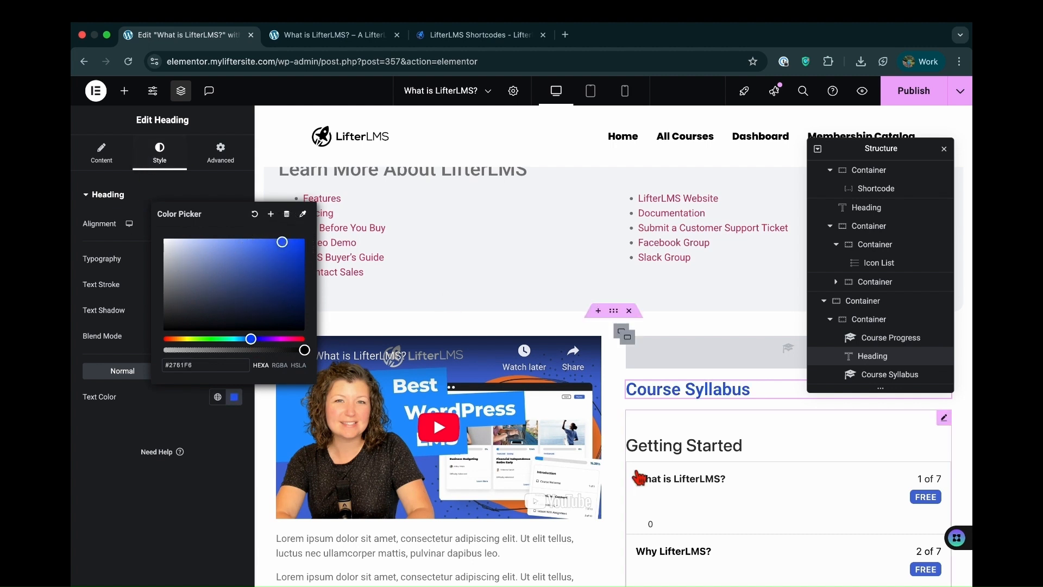
Give the "Course Syllabus" heading a classic background in a very light pinkish grey, about #EEE6E6
click(130, 280)
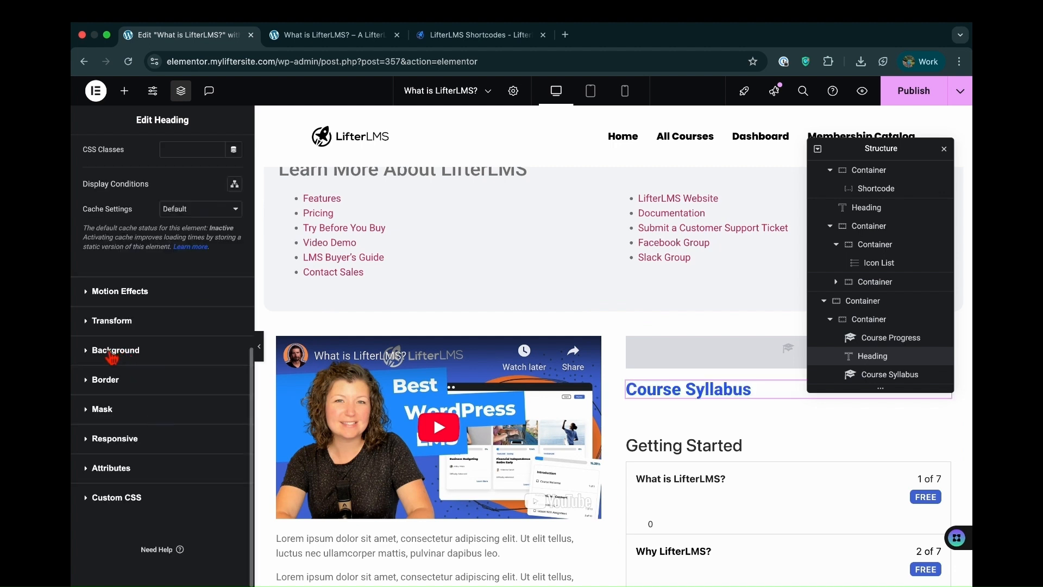
click(112, 352)
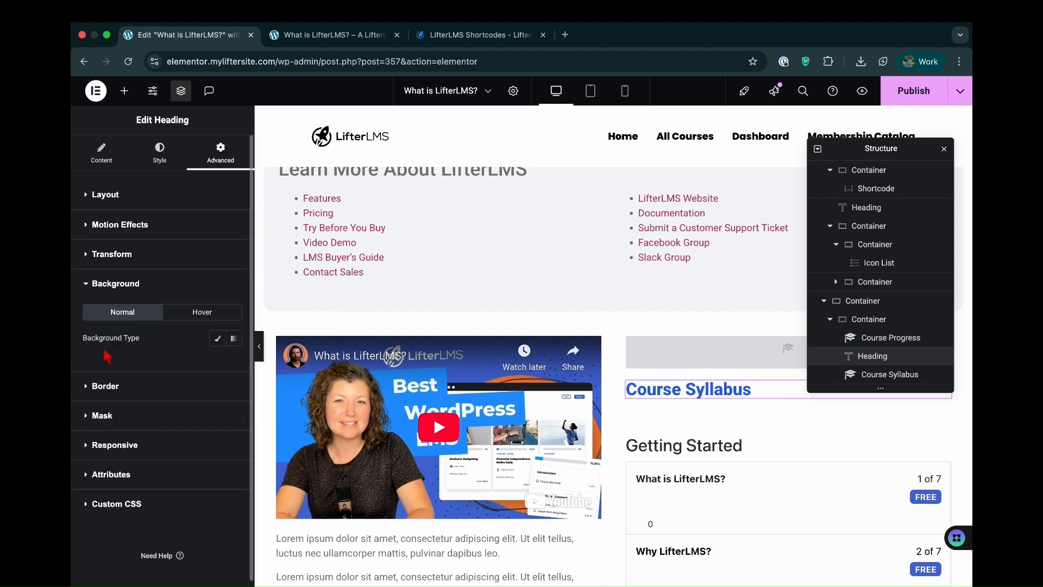
click(218, 340)
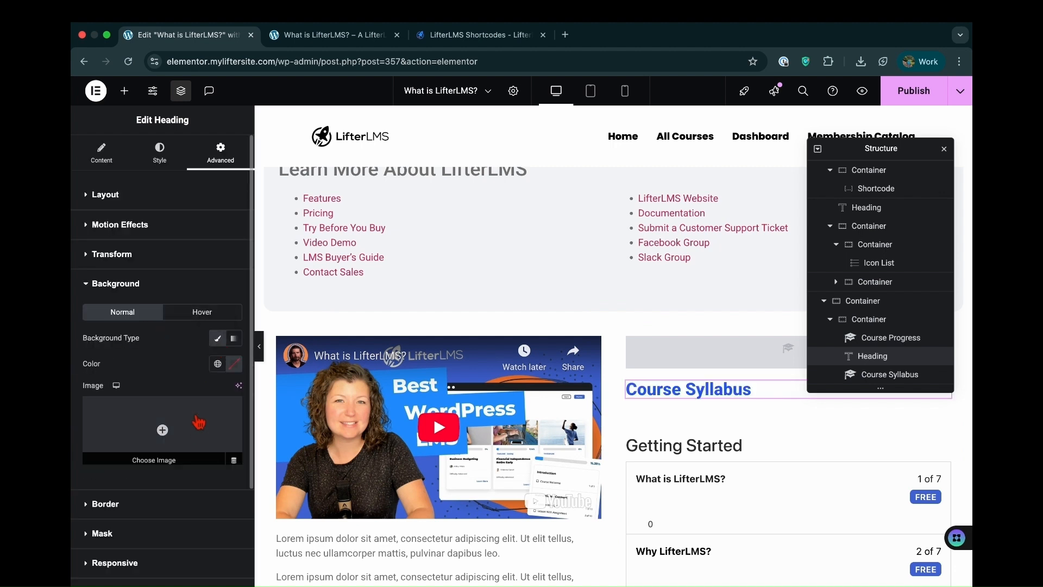
click(234, 363)
mouse_move(184, 434)
mouse_down()
mouse_move(165, 417)
mouse_move(217, 435)
mouse_move(234, 478)
mouse_move(175, 427)
mouse_up()
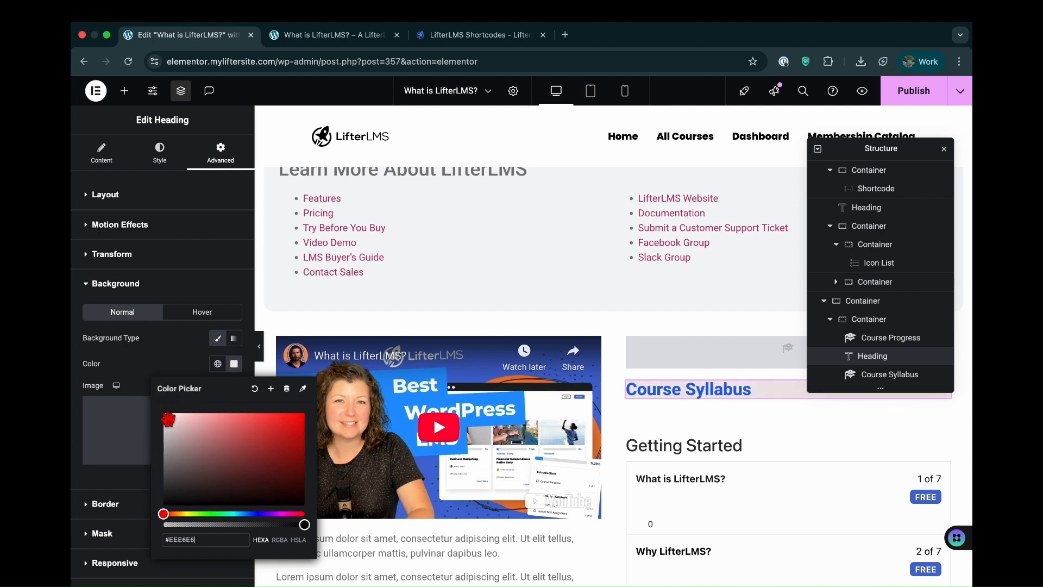
Give the syllabus container a solid light grey border with a 6 px radius on all corners
click(637, 353)
click(631, 341)
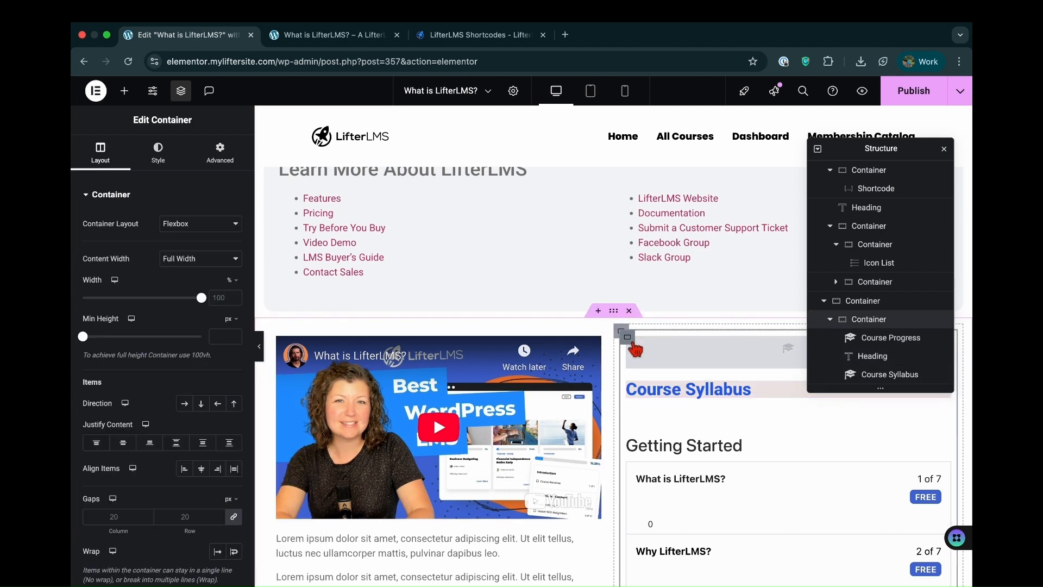
click(158, 157)
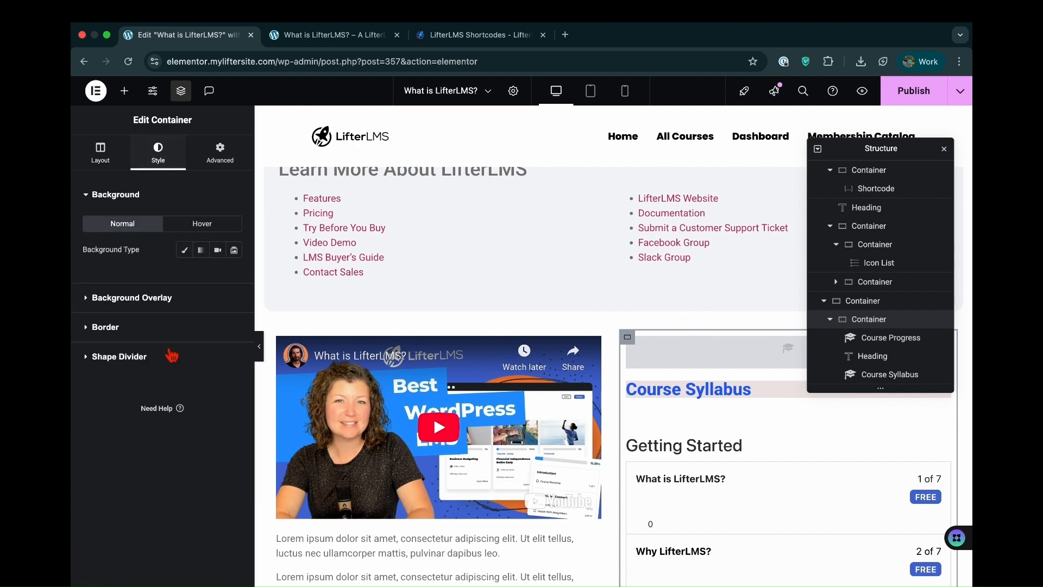
click(109, 327)
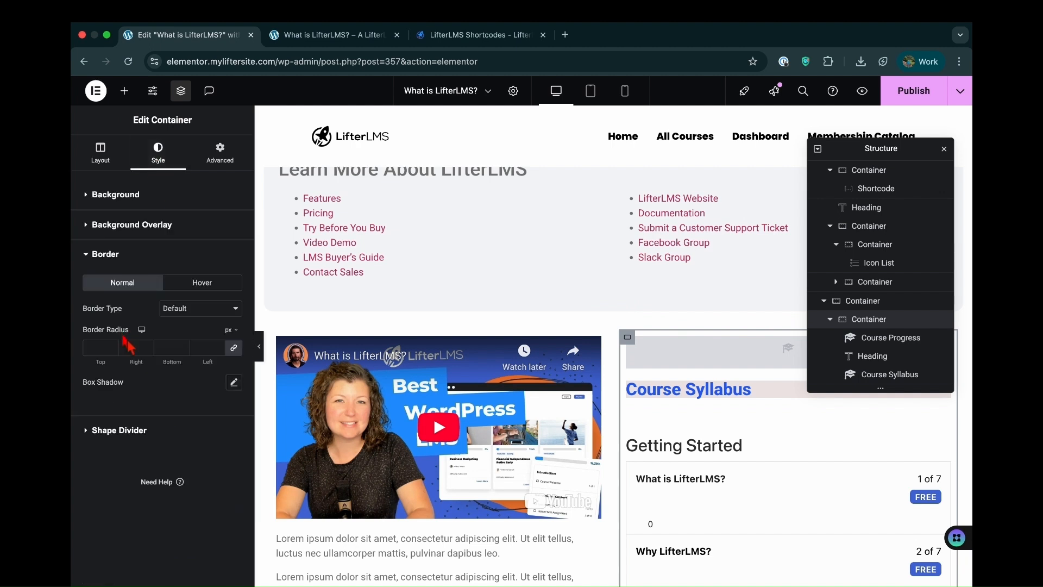
click(230, 316)
click(205, 336)
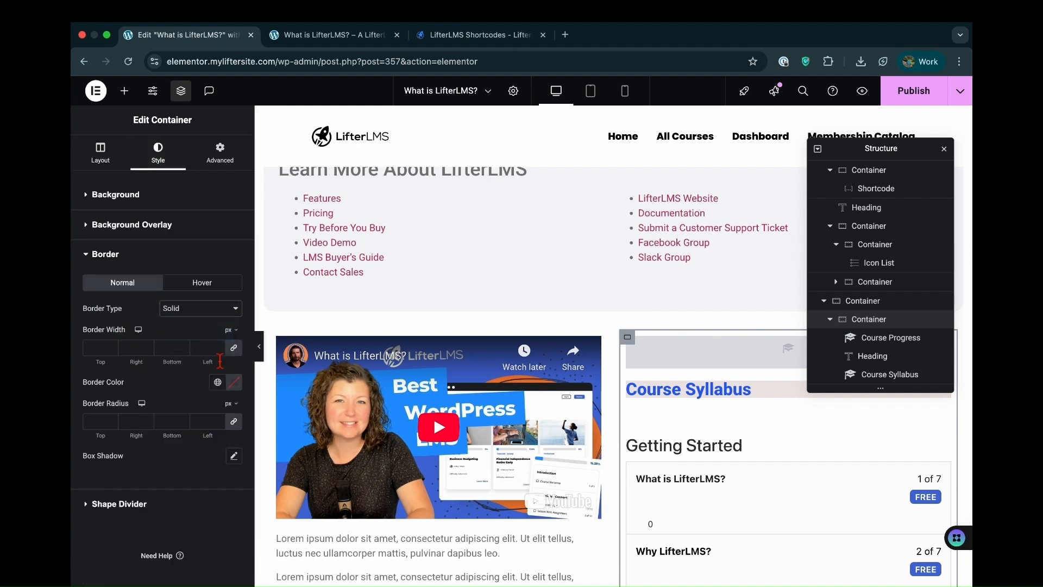
click(235, 382)
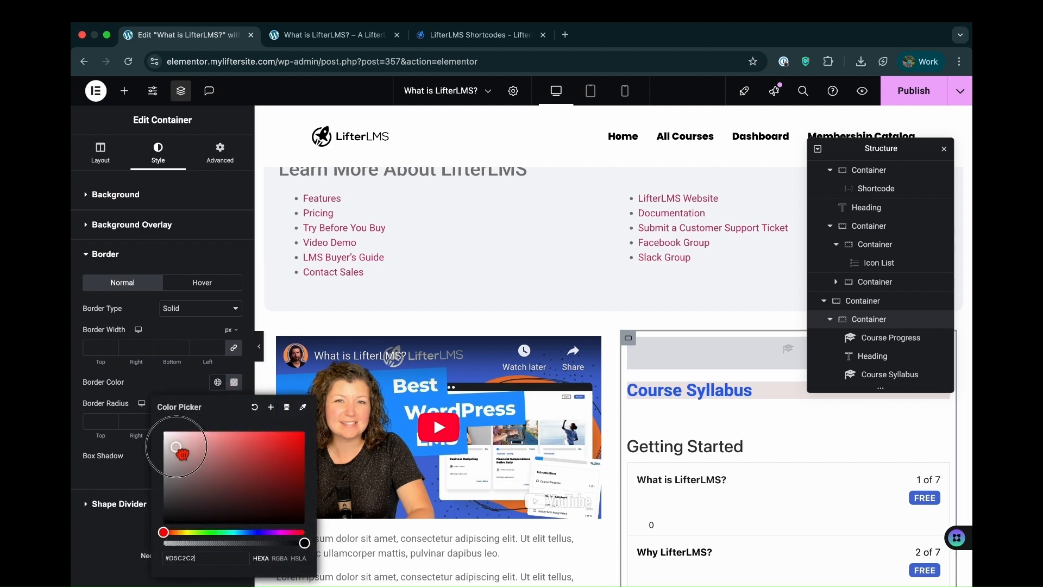
click(171, 441)
triple_click(112, 420)
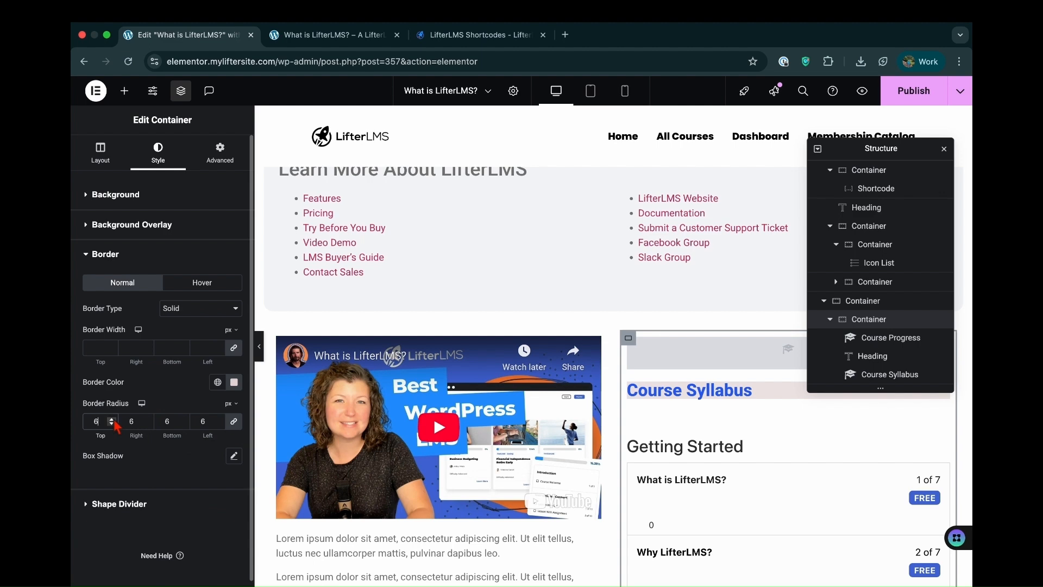
Widen the column containing the video to 100% and publish the lesson
click(915, 98)
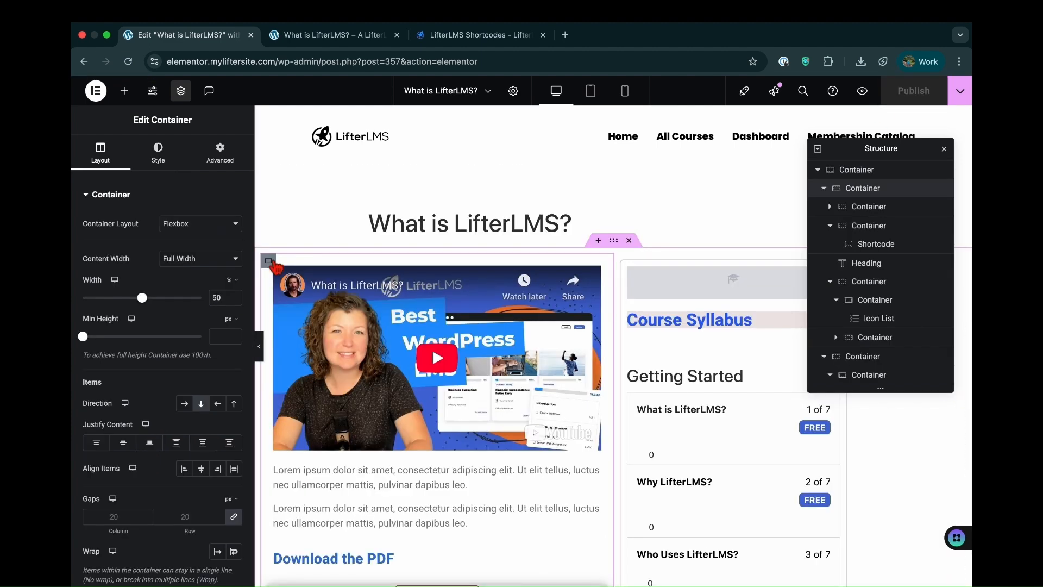
drag(141, 298, 202, 297)
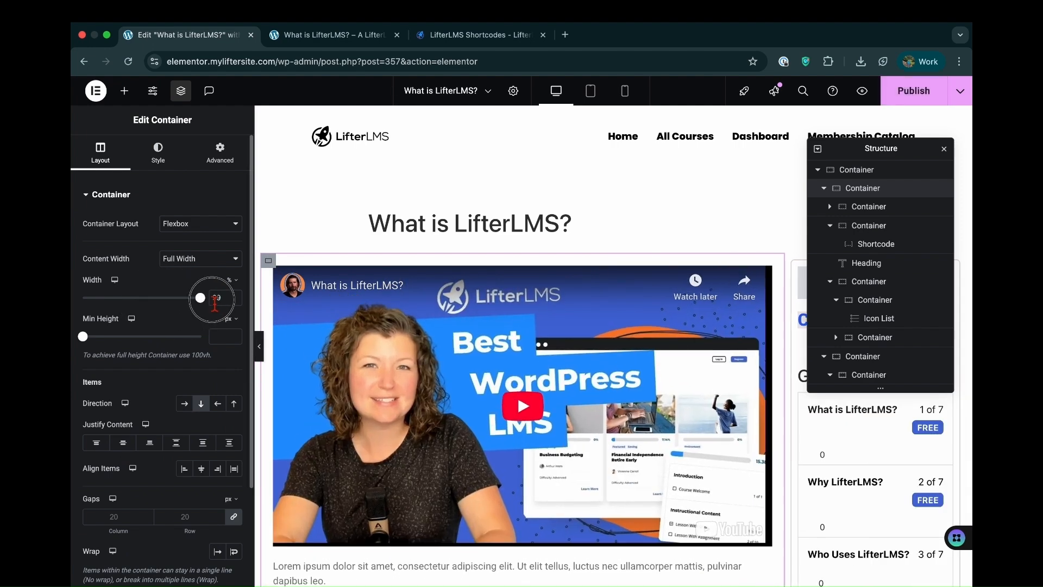
click(918, 98)
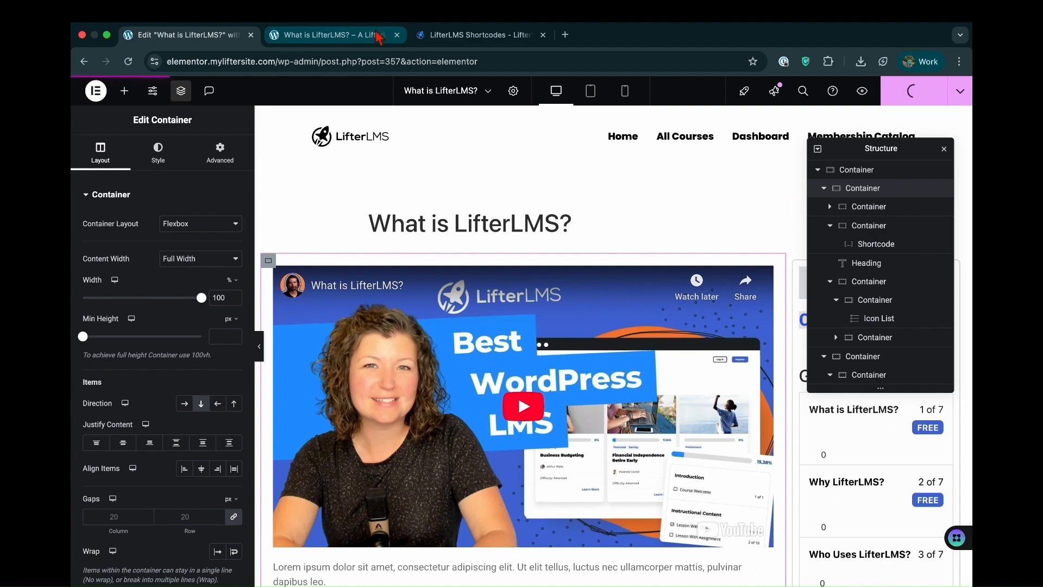
Reload the lesson preview and examine the page layout from top to bottom
click(379, 36)
click(128, 62)
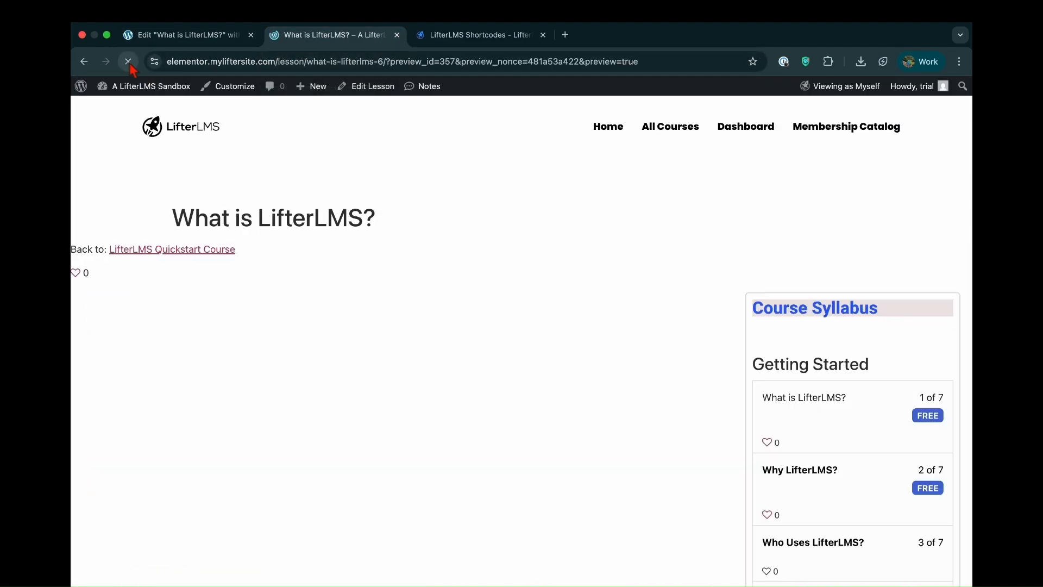
scroll(211, 187, down, 4)
scroll(246, 406, down, 6)
scroll(270, 387, up, 10)
Return to the editor and set the outermost lesson container's content width to Boxed
click(185, 34)
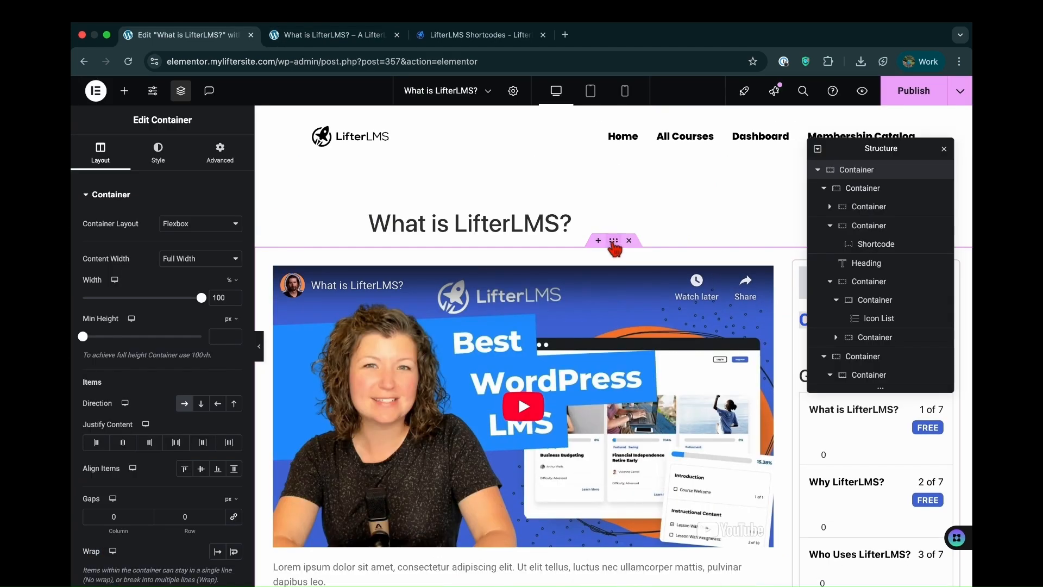
click(185, 258)
click(183, 246)
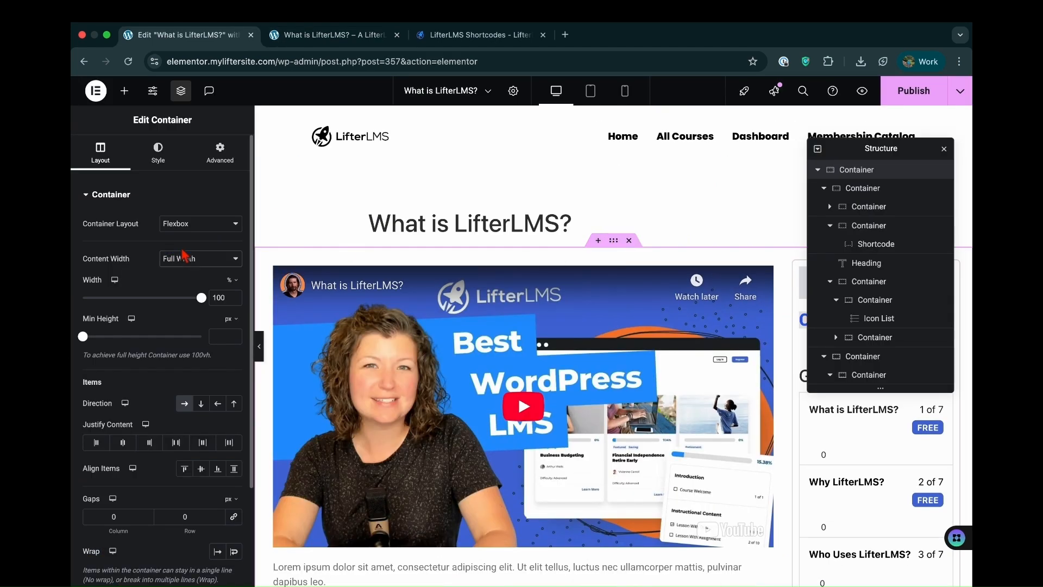
Publish the boxed layout and check the whole lesson in the refreshed preview
click(899, 92)
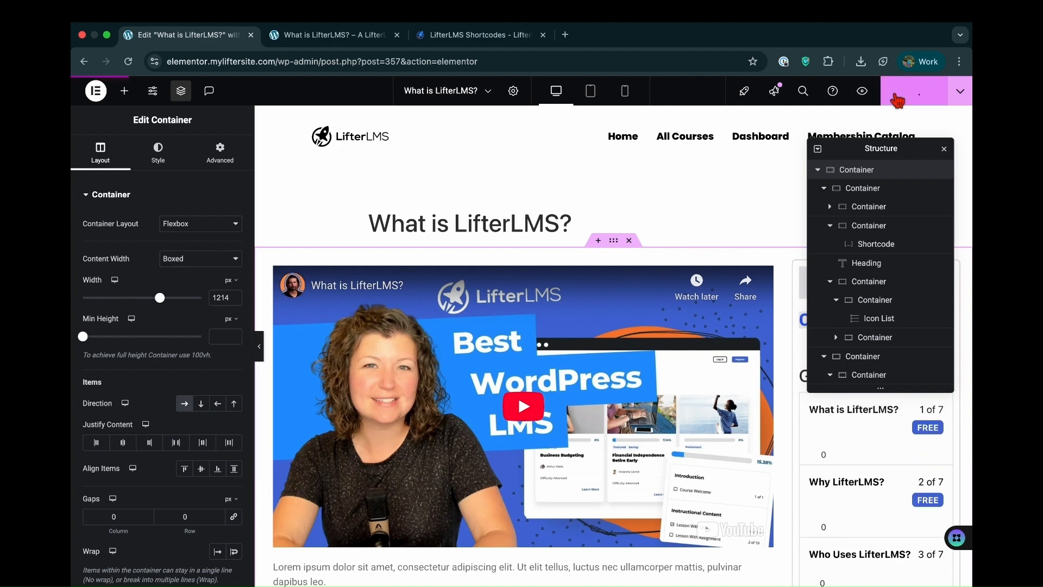
click(287, 36)
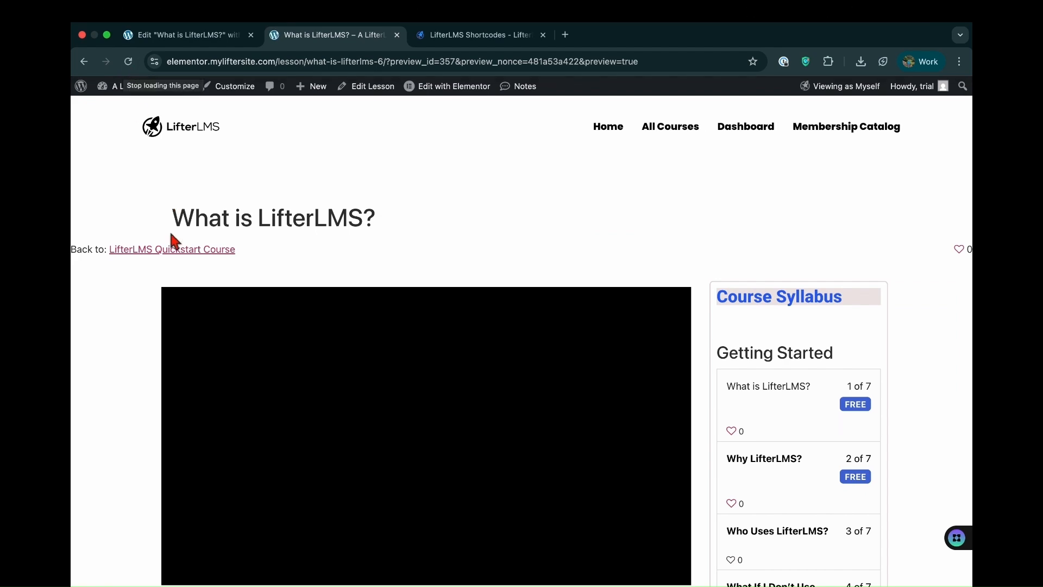
scroll(168, 229, down, 10)
scroll(170, 352, up, 10)
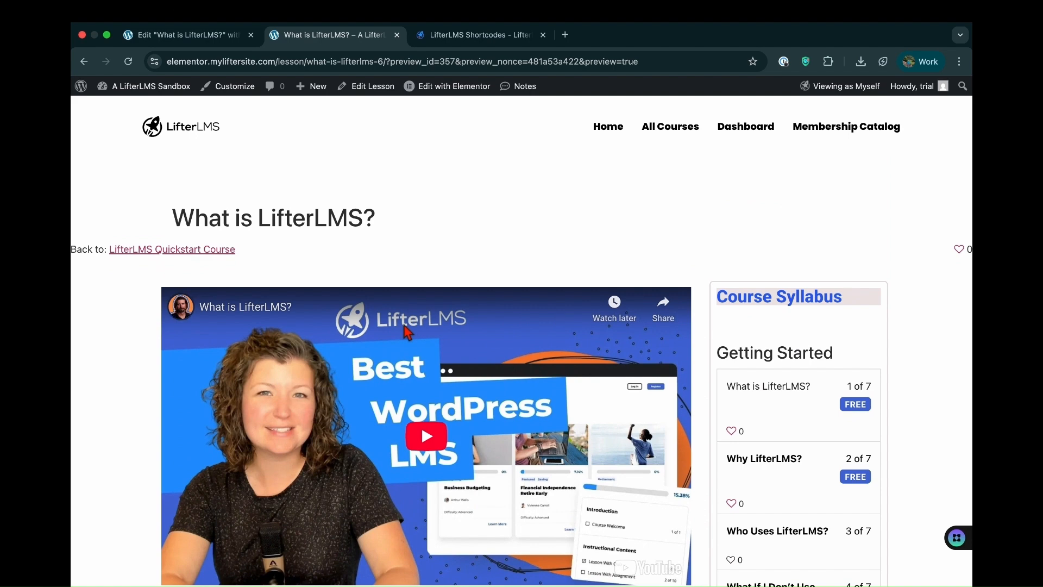
Return to the editor, set the outermost container's column gap to 26 px, publish the lesson and check it in the preview
key(ctrl+shift+Tab)
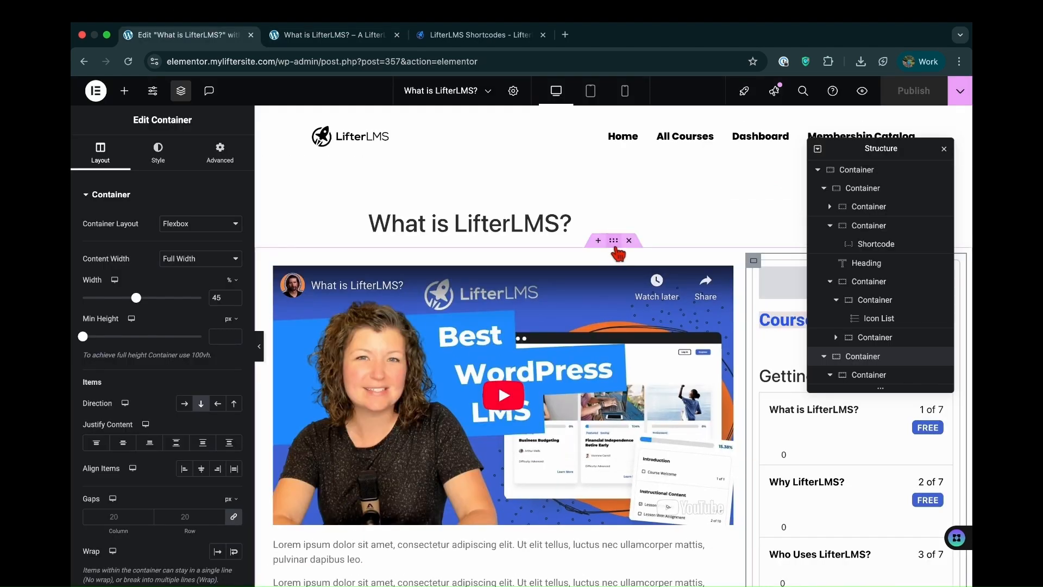
click(148, 514)
click(148, 514)
click(148, 514)
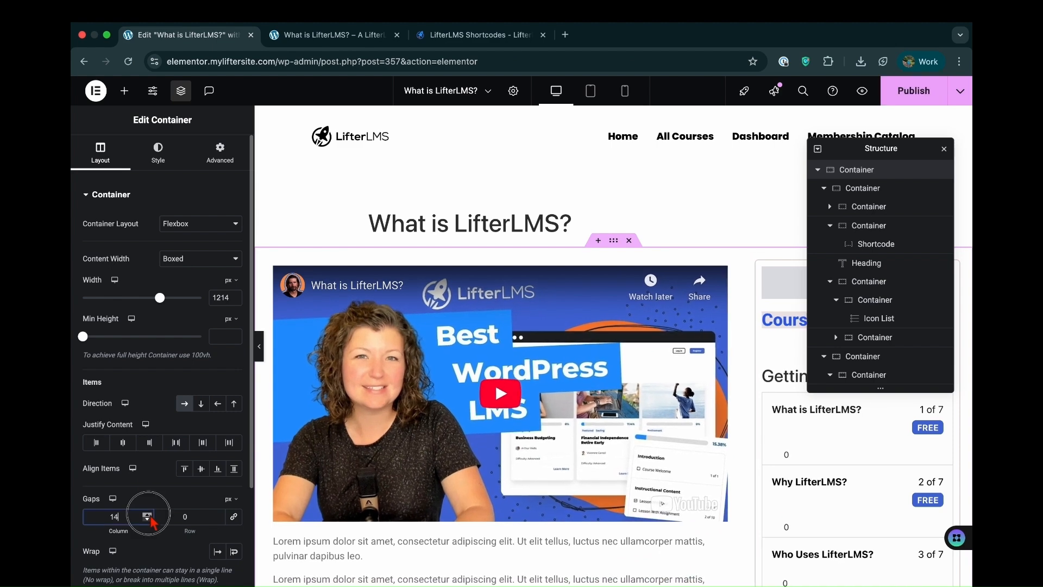
click(149, 514)
click(149, 514)
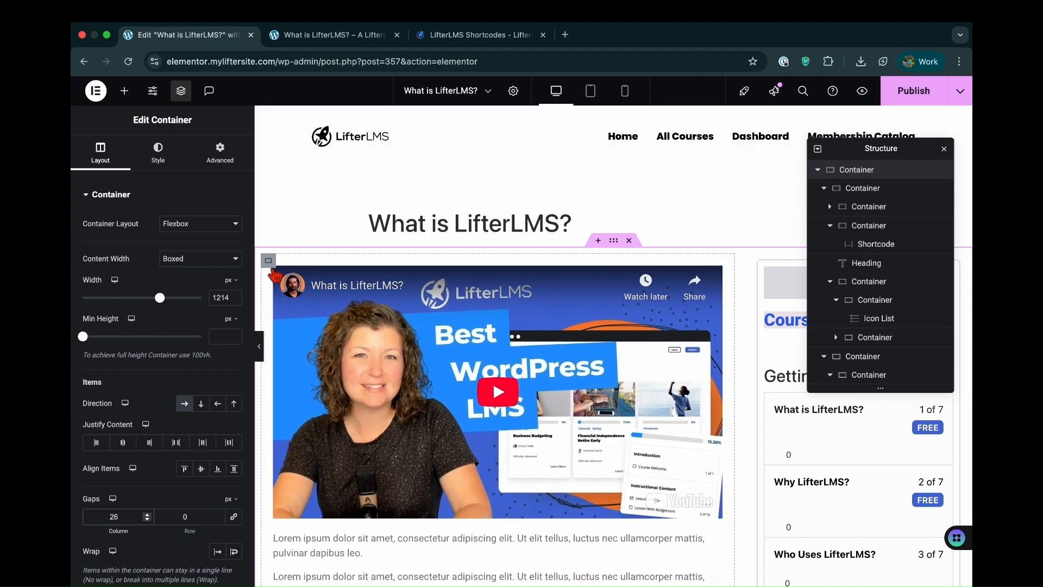
key(ctrl+Tab)
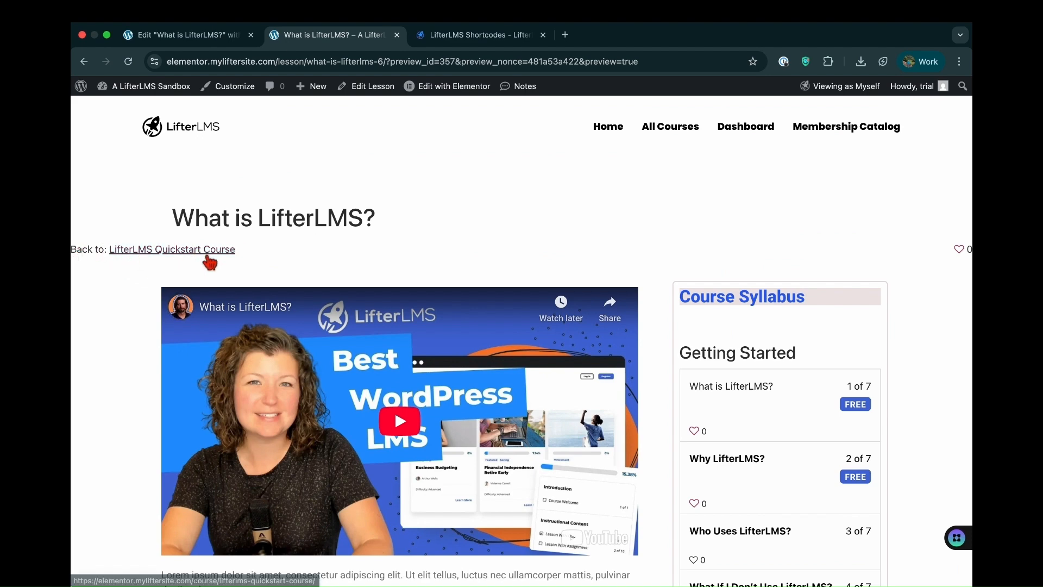
Return to the editor and add an H5 heading reading "Back To" above the video and syllabus container
key(ctrl+shift+Tab)
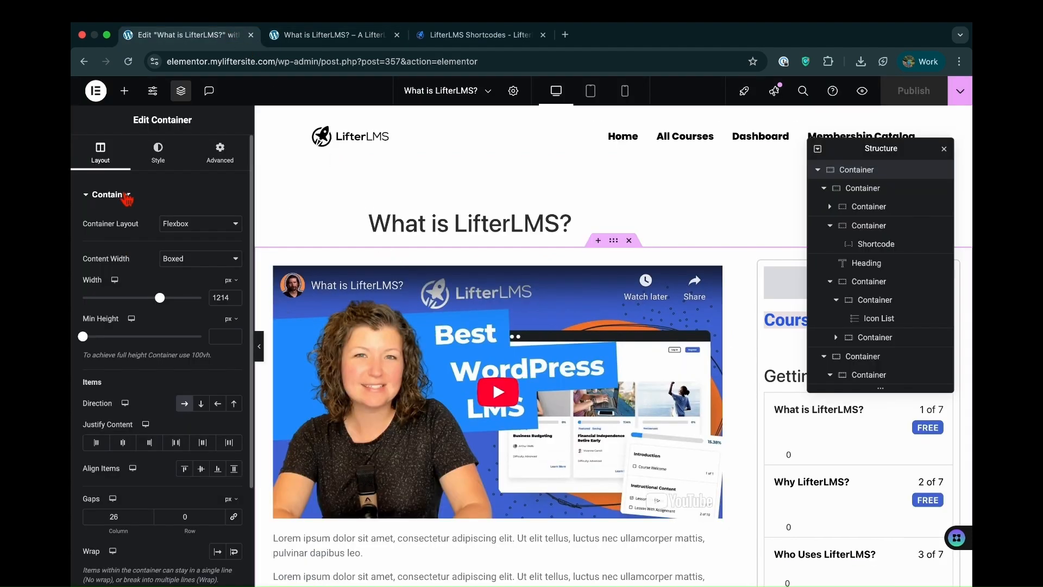
click(124, 91)
drag(116, 349, 321, 310)
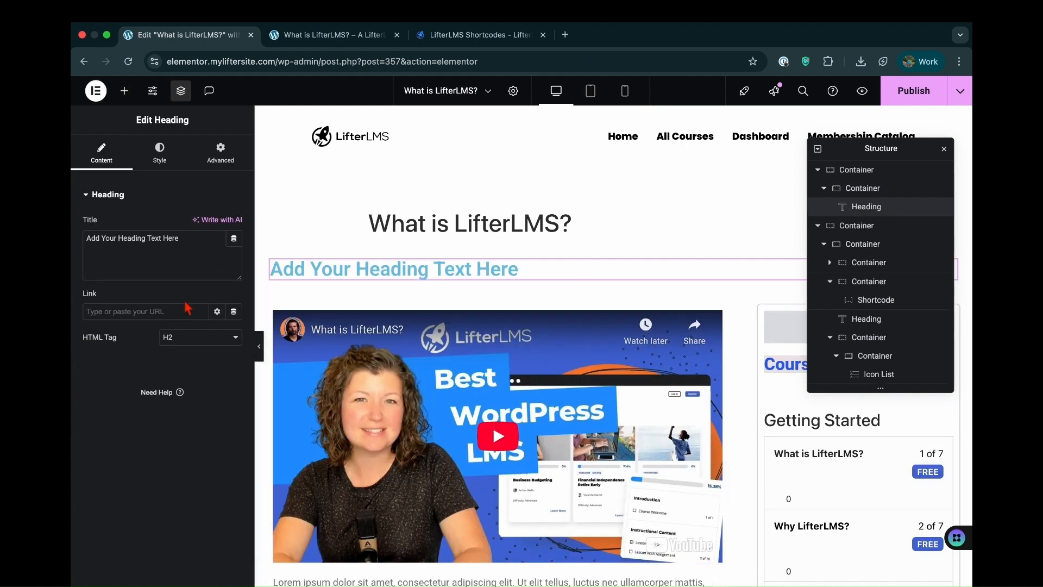
triple_click(153, 247)
text(Back To)
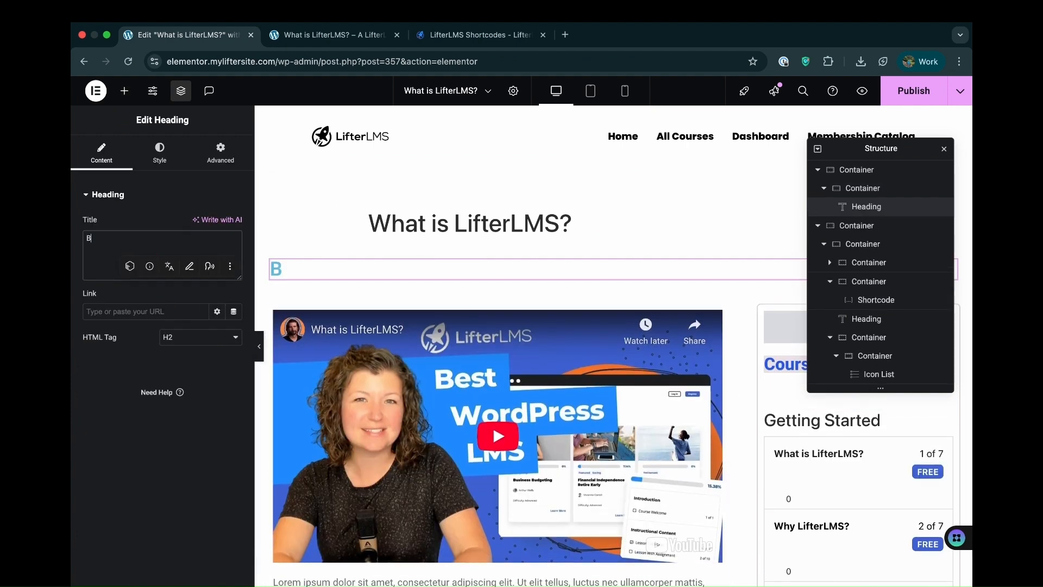
click(171, 334)
click(185, 374)
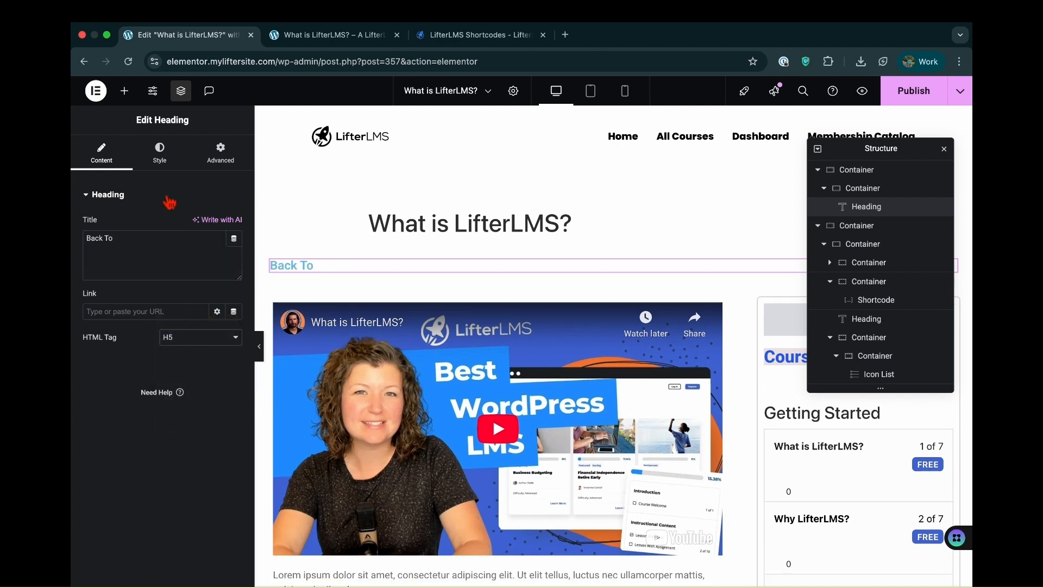
Set the "Back To" heading's text color to near-black #01080B
click(159, 158)
click(234, 397)
drag(233, 249, 291, 326)
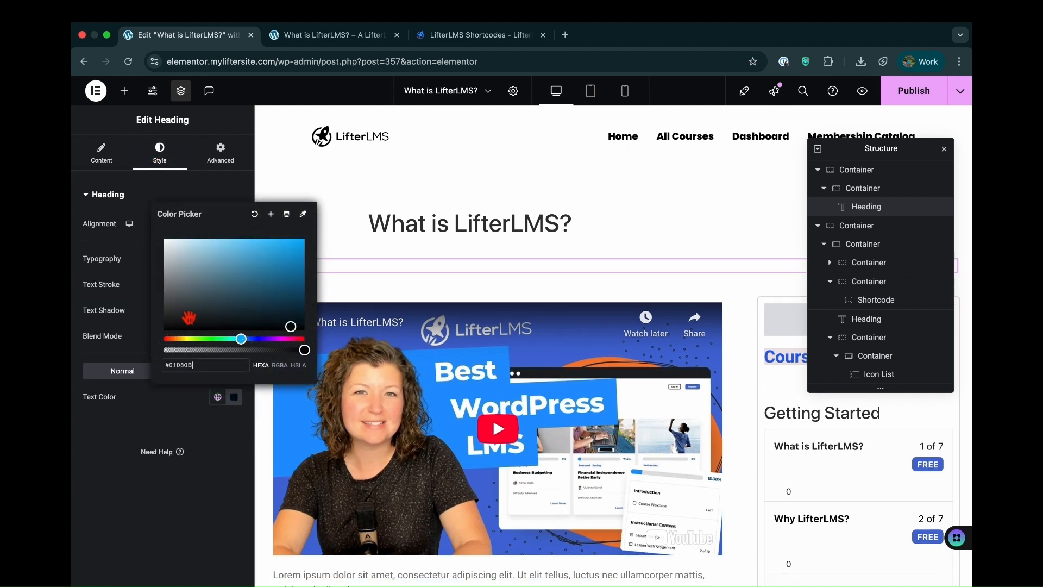
Duplicate the inner container holding the "Back To" heading and reduce the original container's width to 11%
click(125, 90)
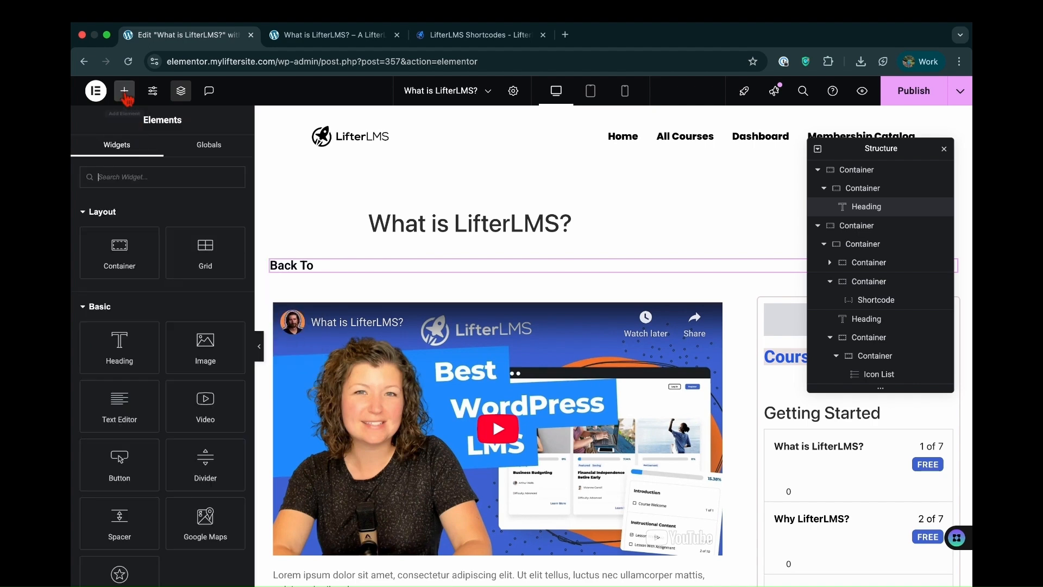
right_click(277, 270)
click(312, 353)
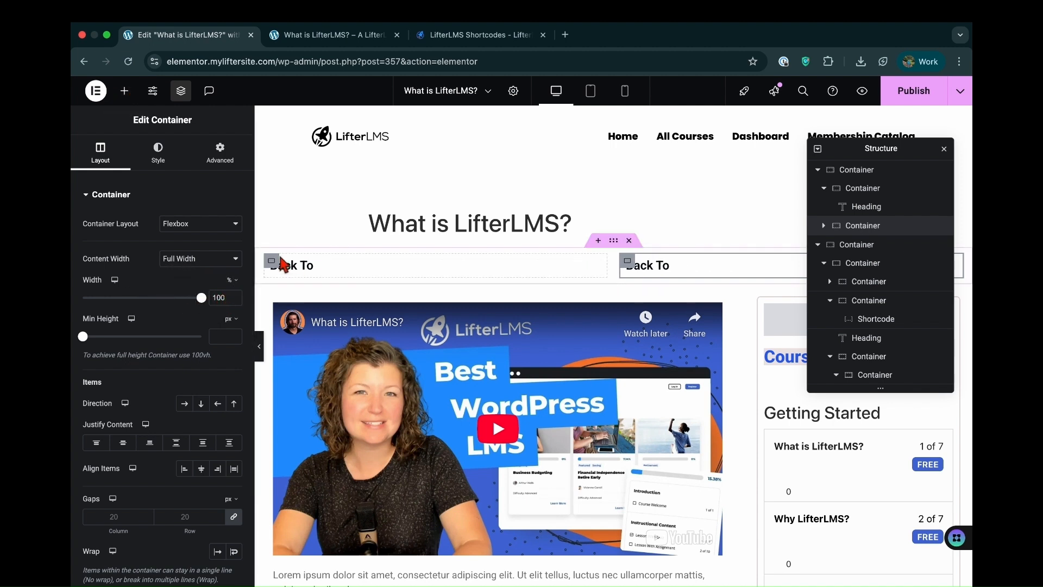
drag(201, 297, 107, 309)
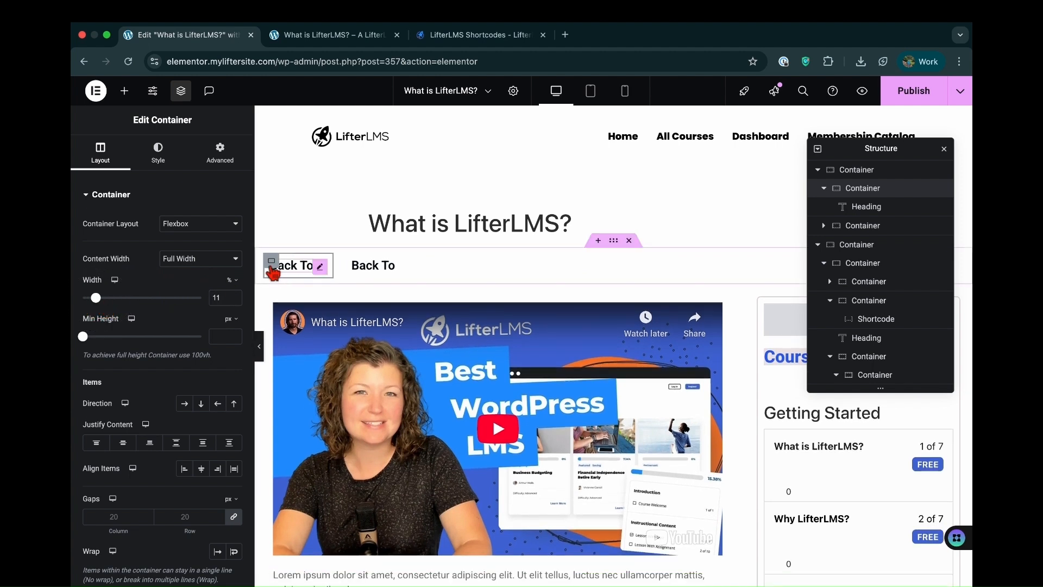
Change the duplicated heading's text to "LifterLMS With Elementor", keeping the H5 tag
click(293, 266)
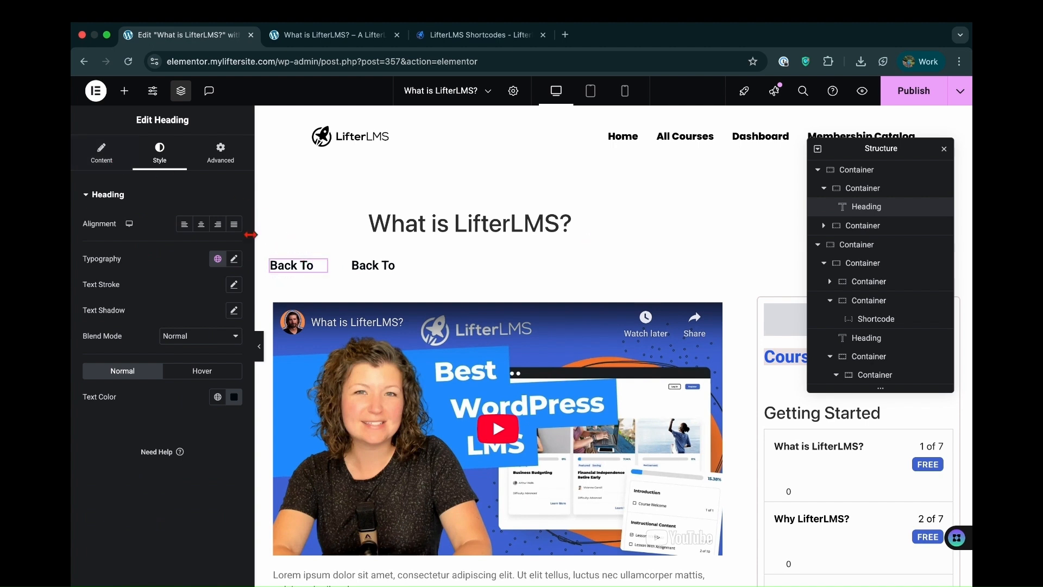
click(320, 266)
drag(368, 277, 369, 277)
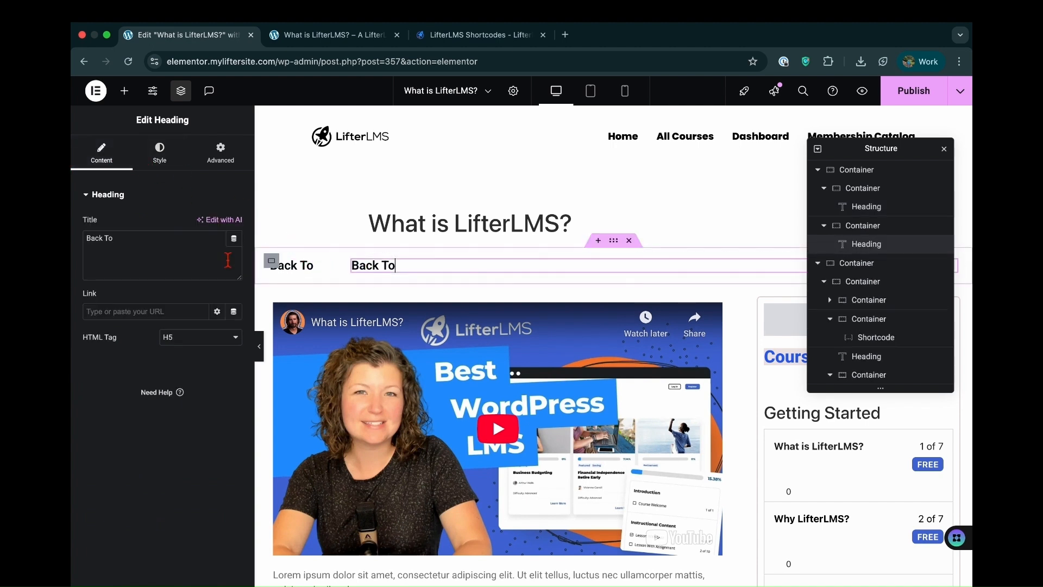
triple_click(165, 240)
key(BackSpace)
text(L)
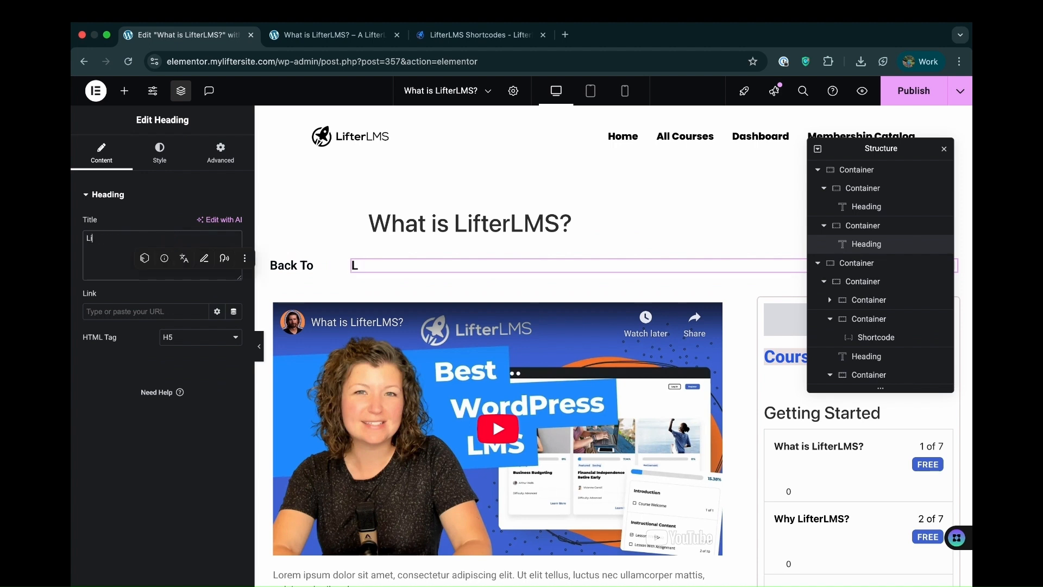
text(ifterLMS With Elementor)
click(183, 342)
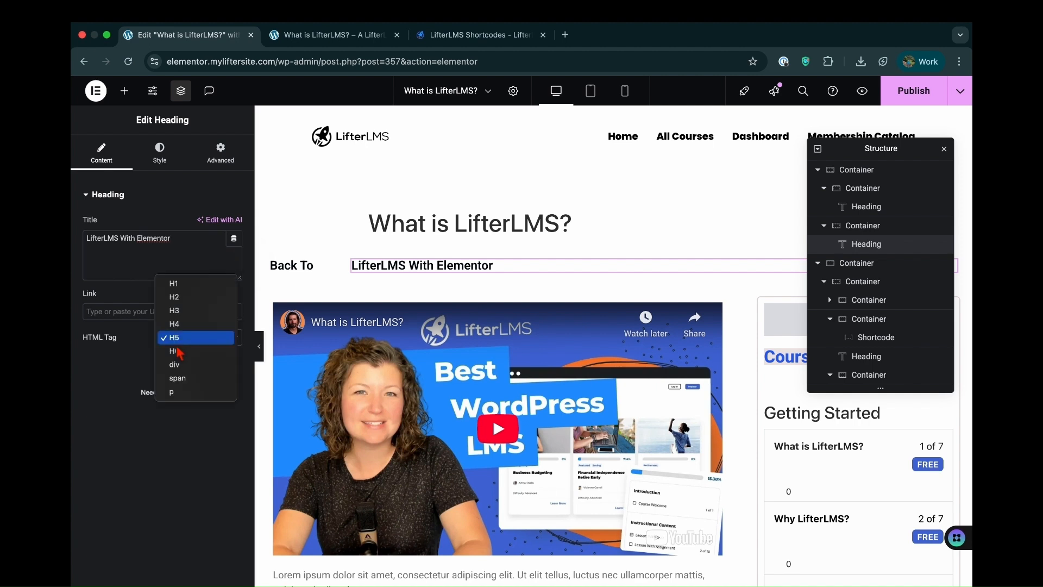
Set the left margin of the "LifterLMS With Elementor" heading's container to -43 px and center-align the container
click(160, 153)
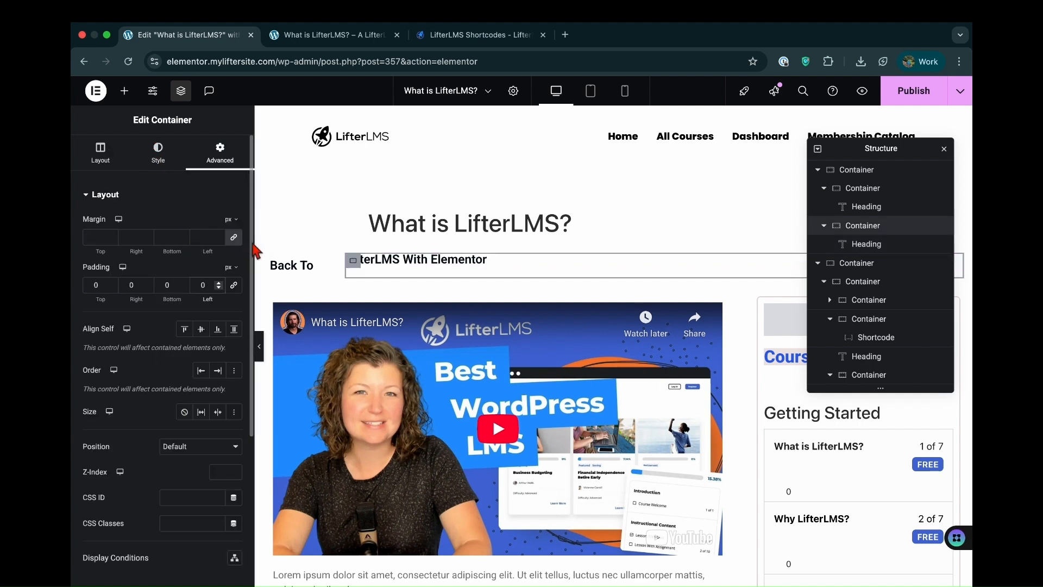
click(213, 239)
text(0)
click(219, 236)
click(219, 237)
click(219, 237)
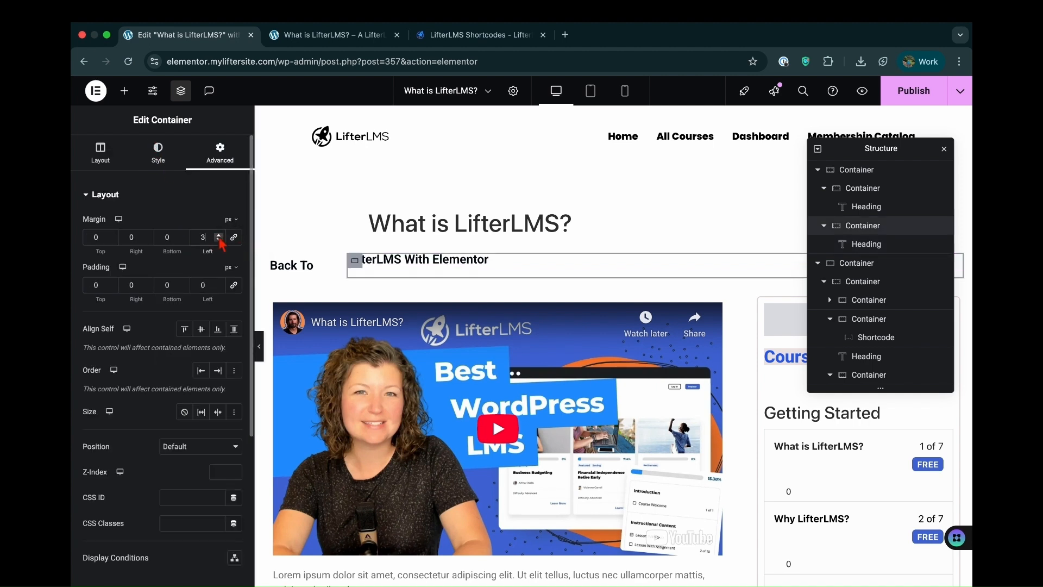
click(220, 240)
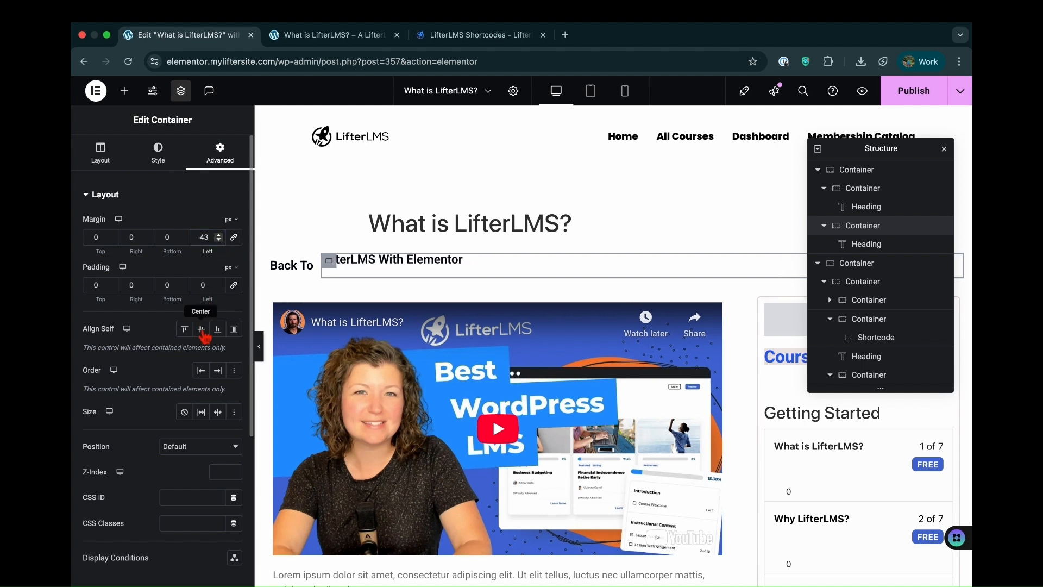
Add a colon to the "Back To" heading and give the "LifterLMS With Elementor" heading a heavier font weight
click(301, 270)
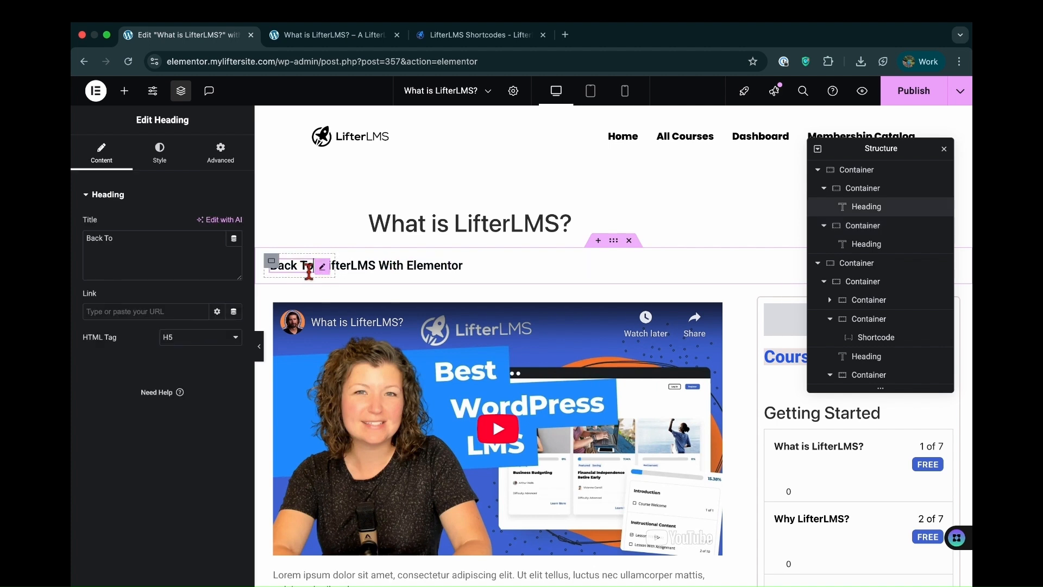
click(405, 265)
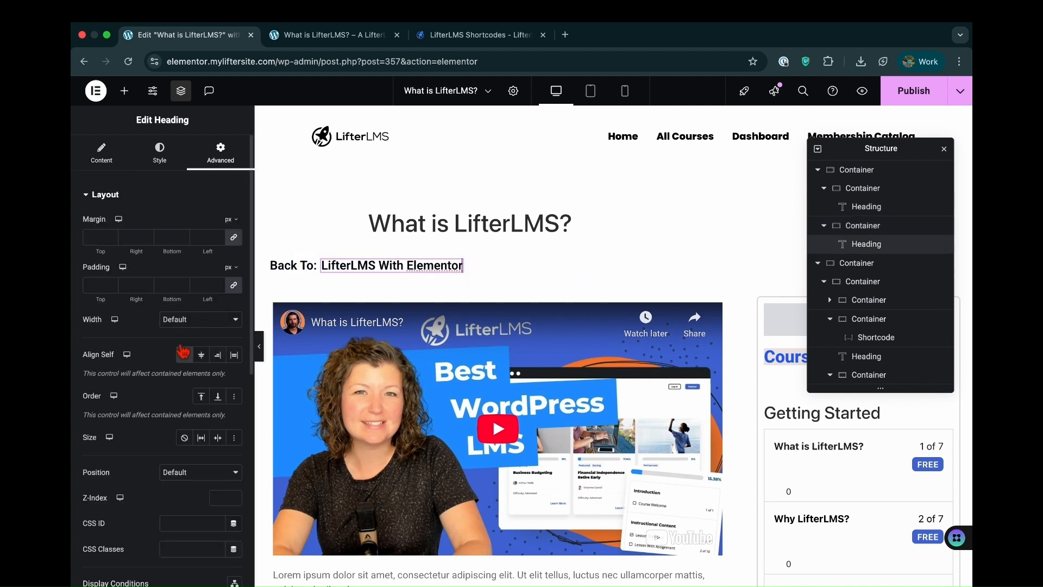
click(161, 155)
click(233, 259)
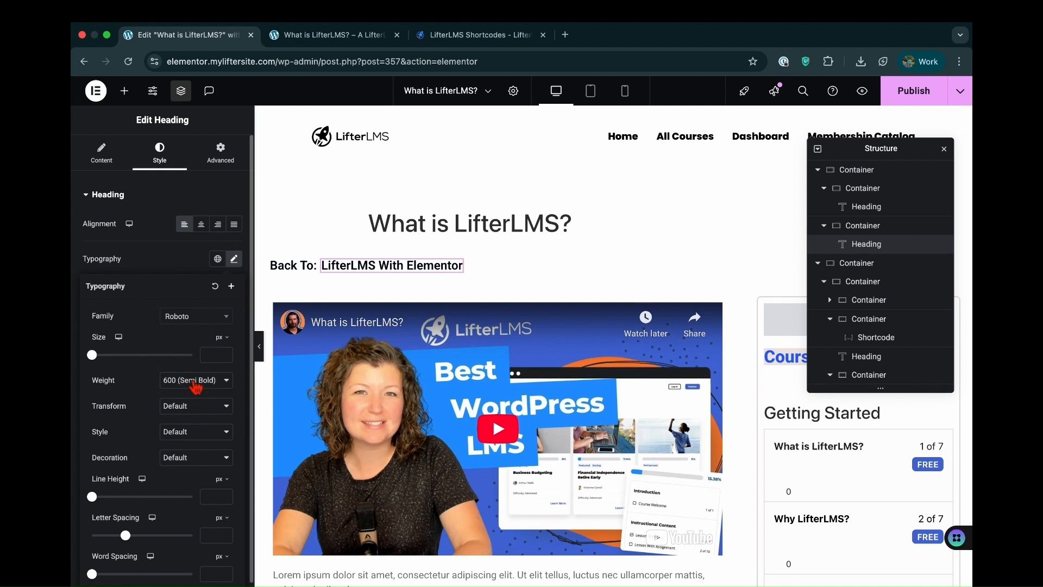
click(195, 383)
click(195, 414)
click(235, 260)
Set the "LifterLMS With Elementor" heading's text color to blue #1662E8
click(234, 397)
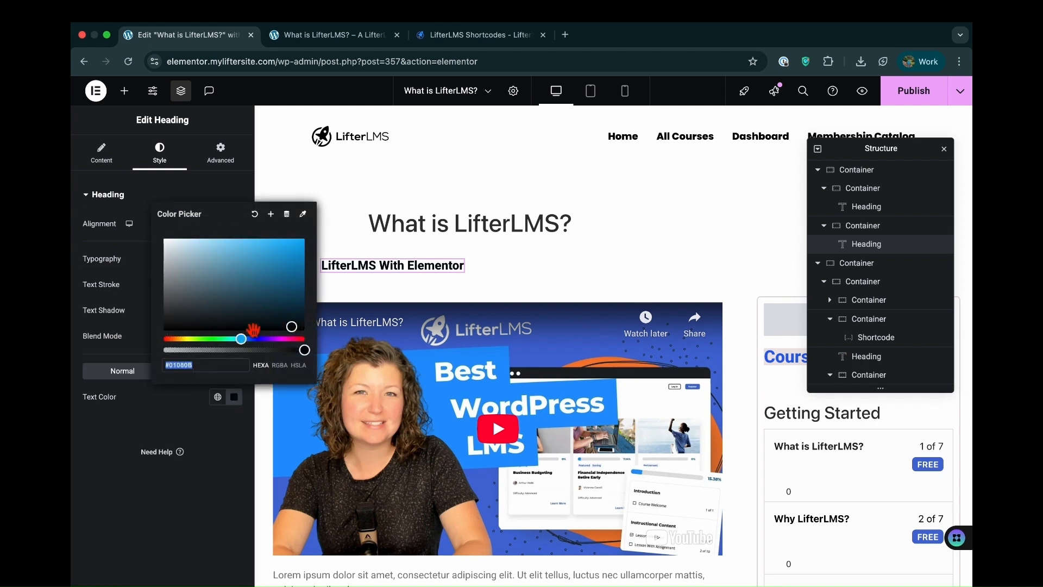
drag(247, 348, 250, 343)
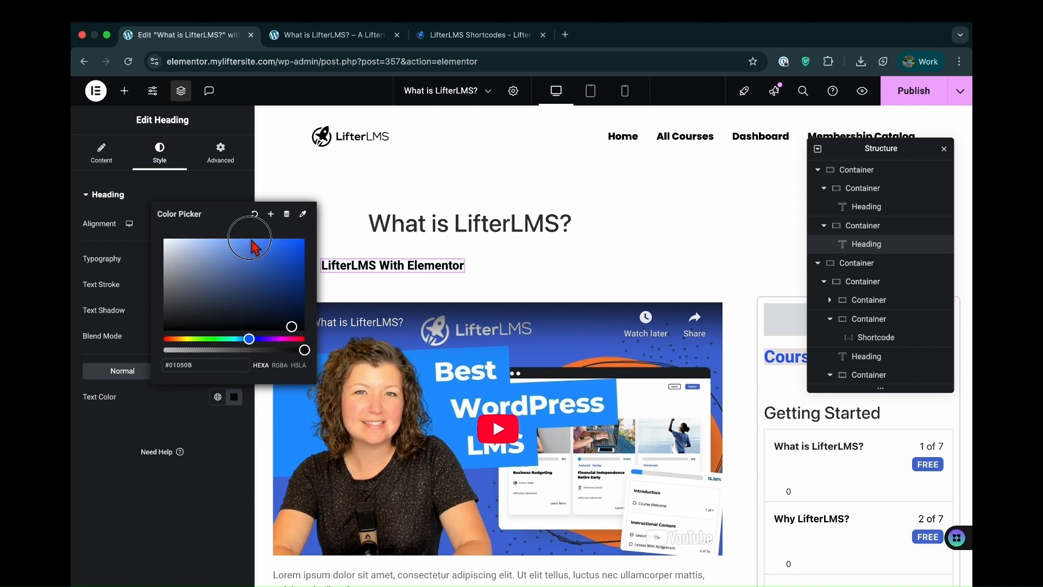
click(291, 247)
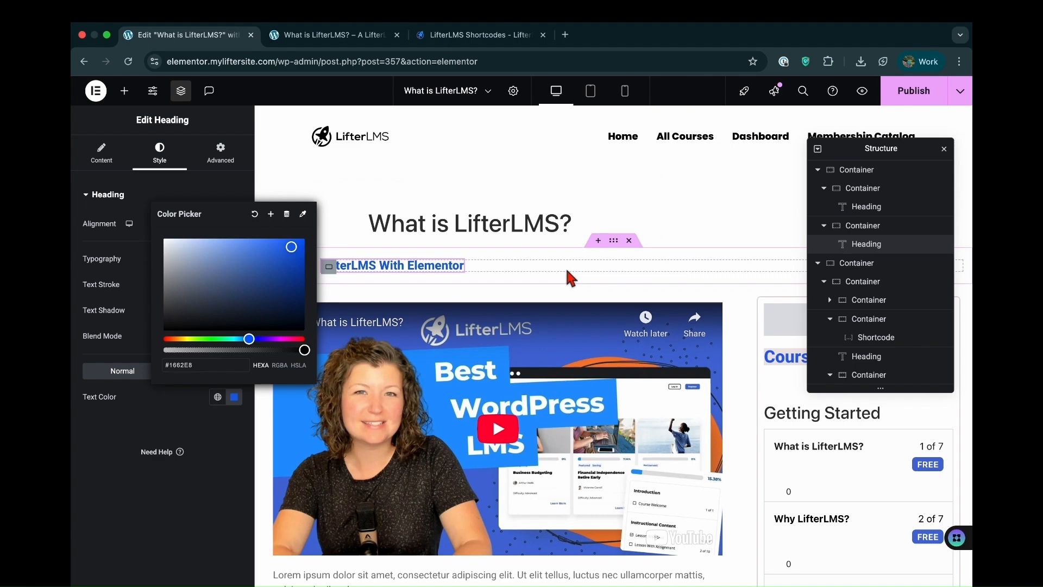
click(458, 271)
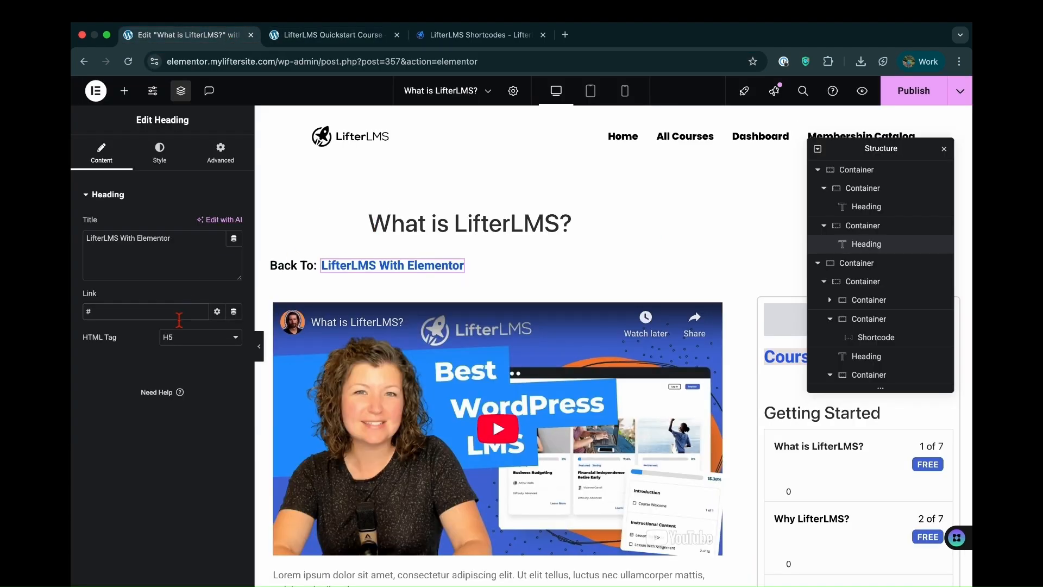
key(BackSpace)
text(https://elementor.myliftersite.com/course/lifterlms-quickstart-course/)
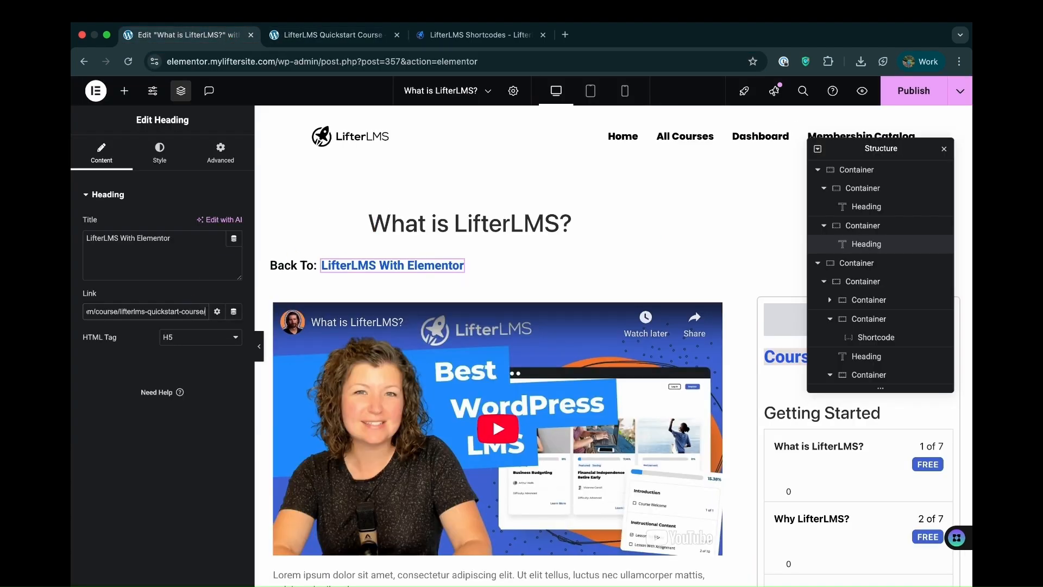
click(916, 98)
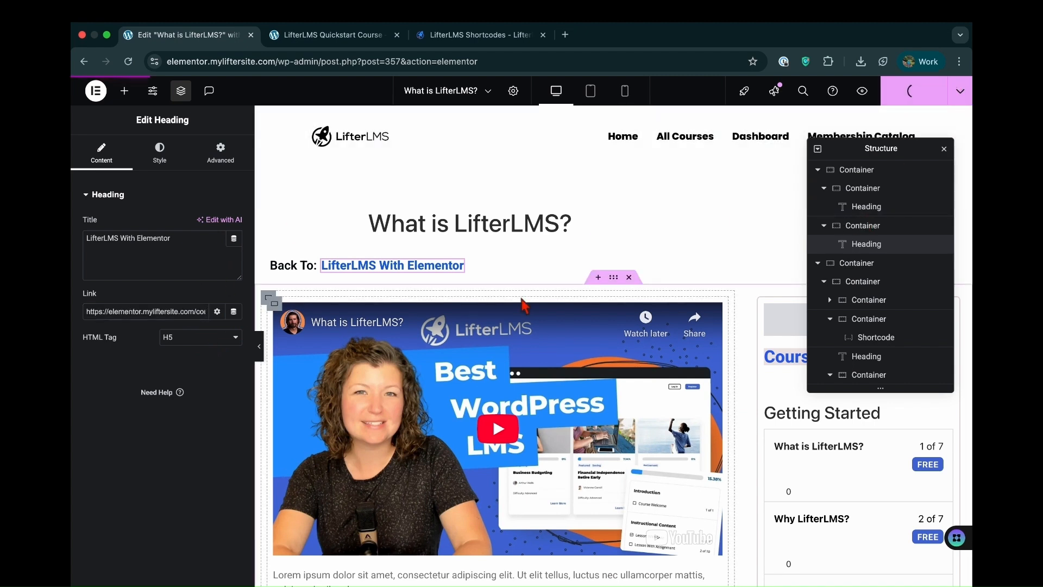
click(346, 40)
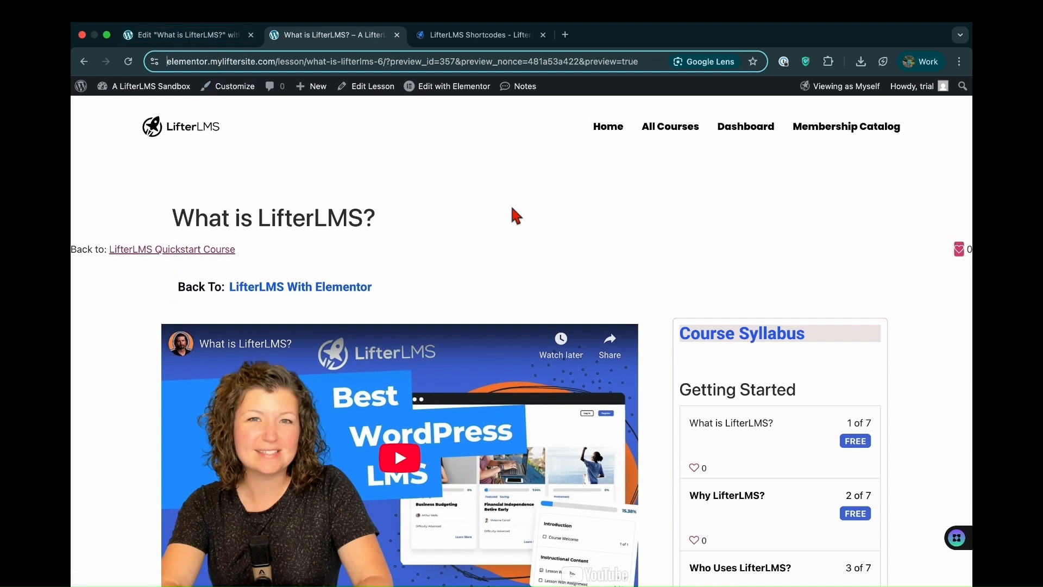
Open the WordPress dashboard in a new tab, search the plugins for "LifterLMS Lab", and install and activate LifterLMS Labs
mouse_move(144, 87)
right_click(135, 111)
click(168, 111)
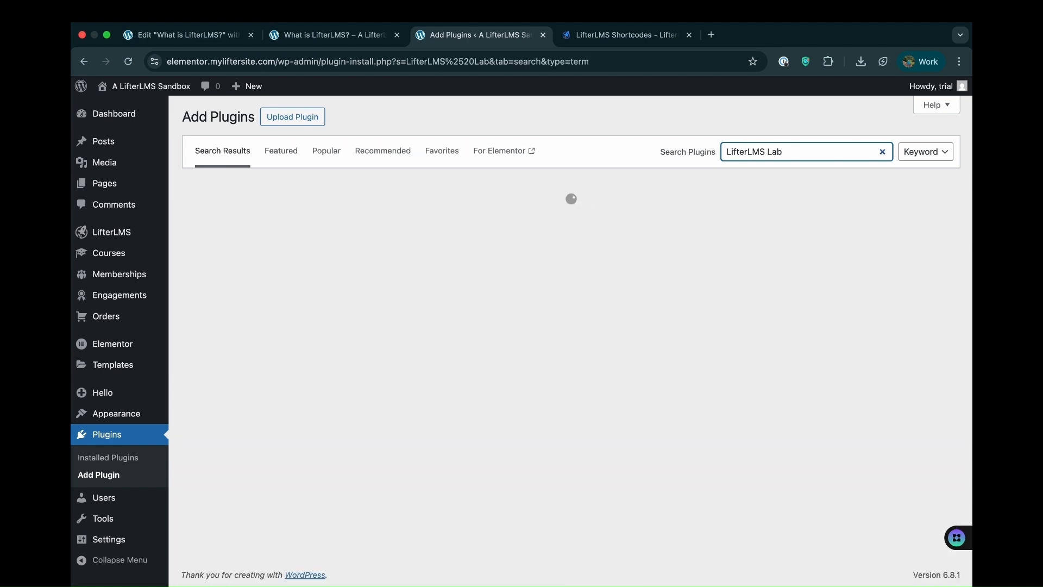
click(550, 224)
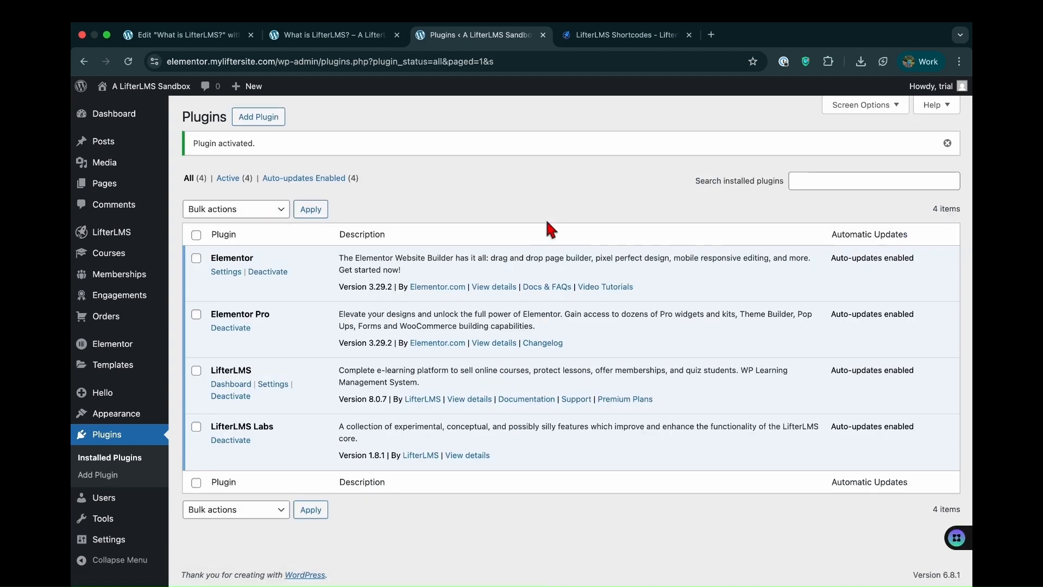
Open the LifterLMS Labs overview, enable the Action Manager lab and bring up its Single Lesson Actions
mouse_move(138, 237)
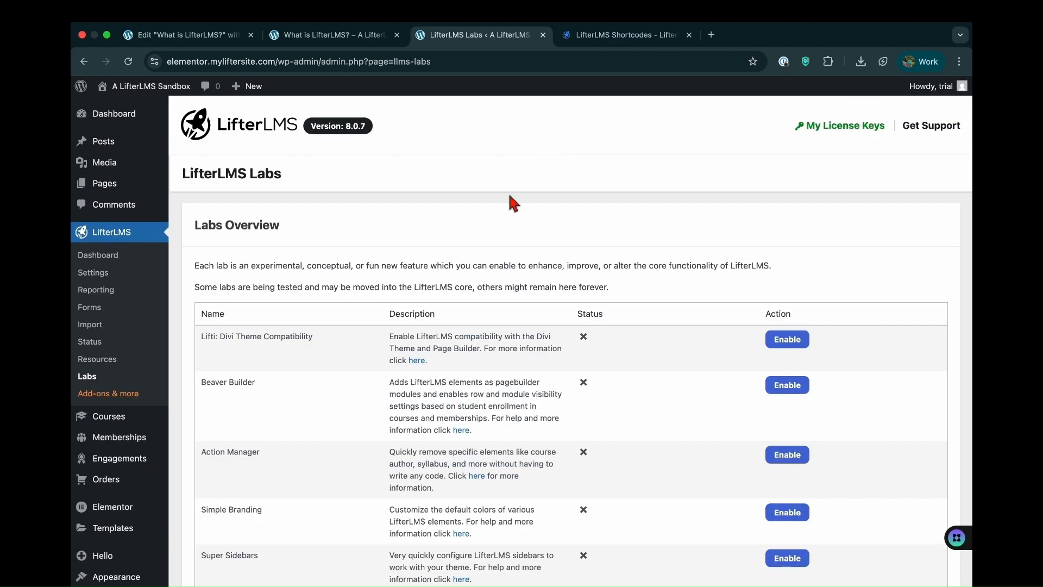
scroll(440, 349, down, 3)
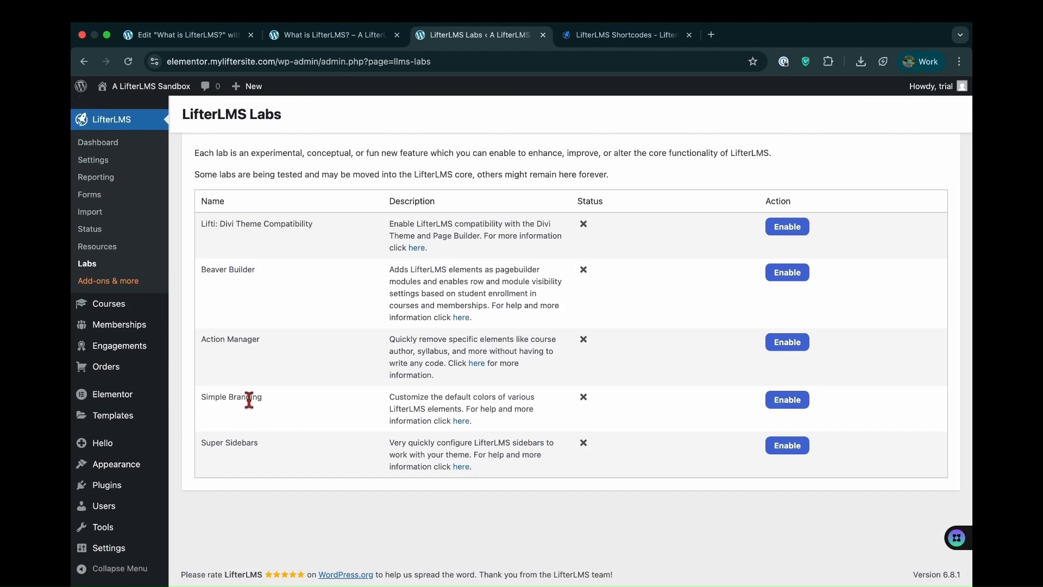
click(812, 344)
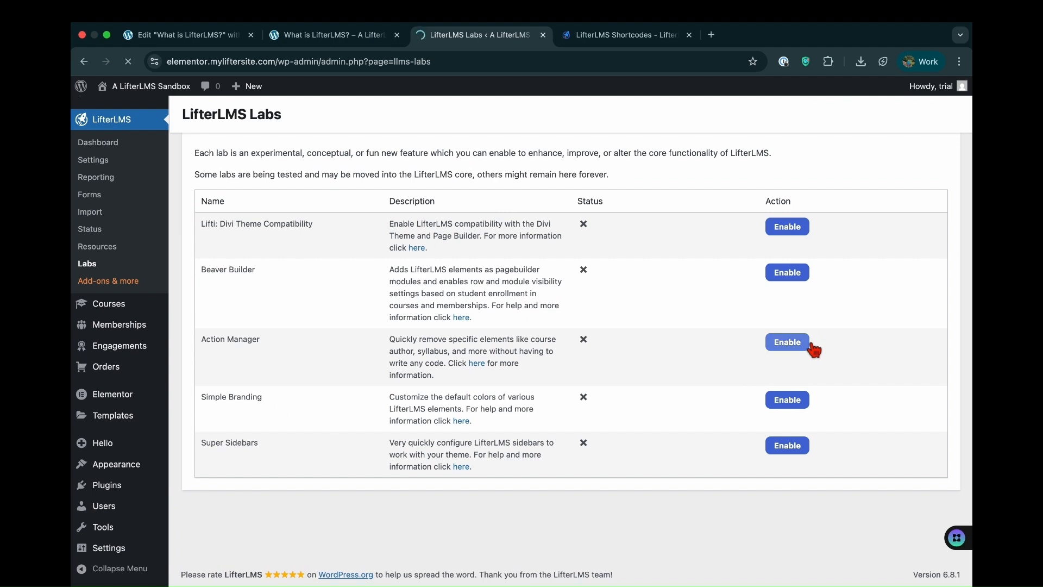
scroll(470, 391, down, 4)
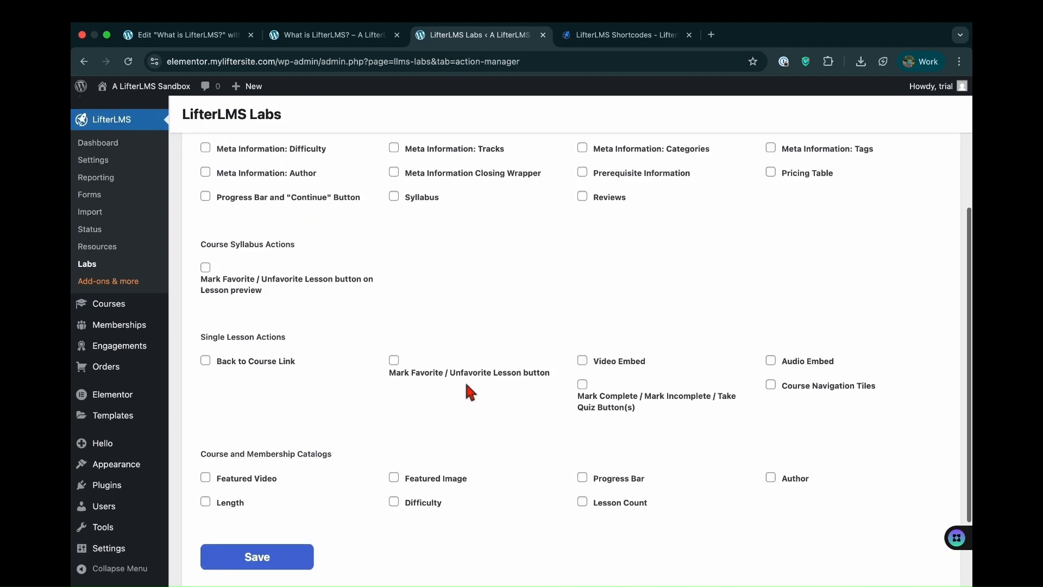
Remove the single-lesson Back to Course Link, Mark Favorite / Unfavorite Lesson button and Mark Complete / Mark Incomplete / Take Quiz Button(s), and save
click(206, 362)
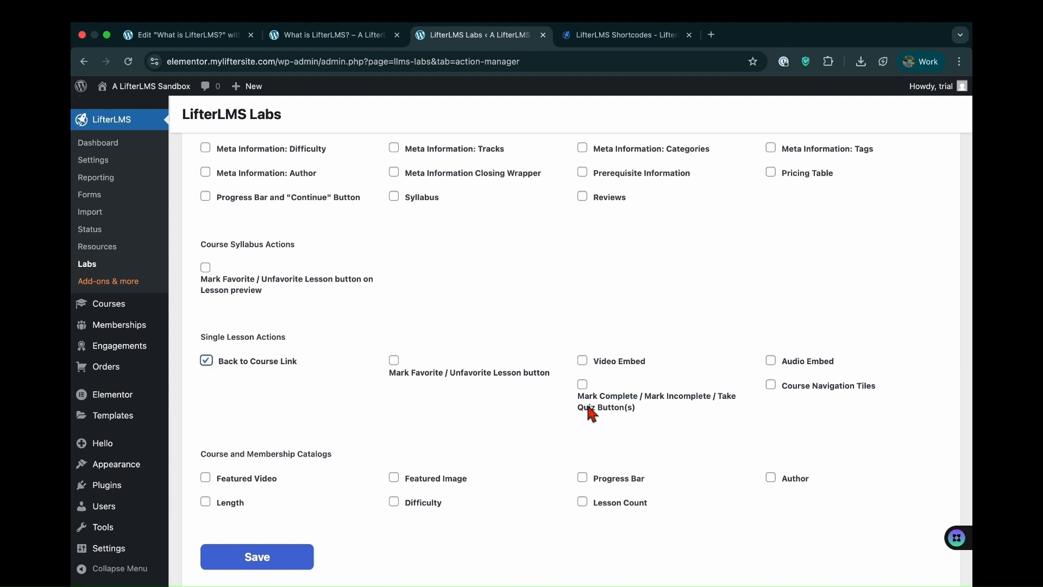
click(406, 369)
click(589, 394)
click(243, 568)
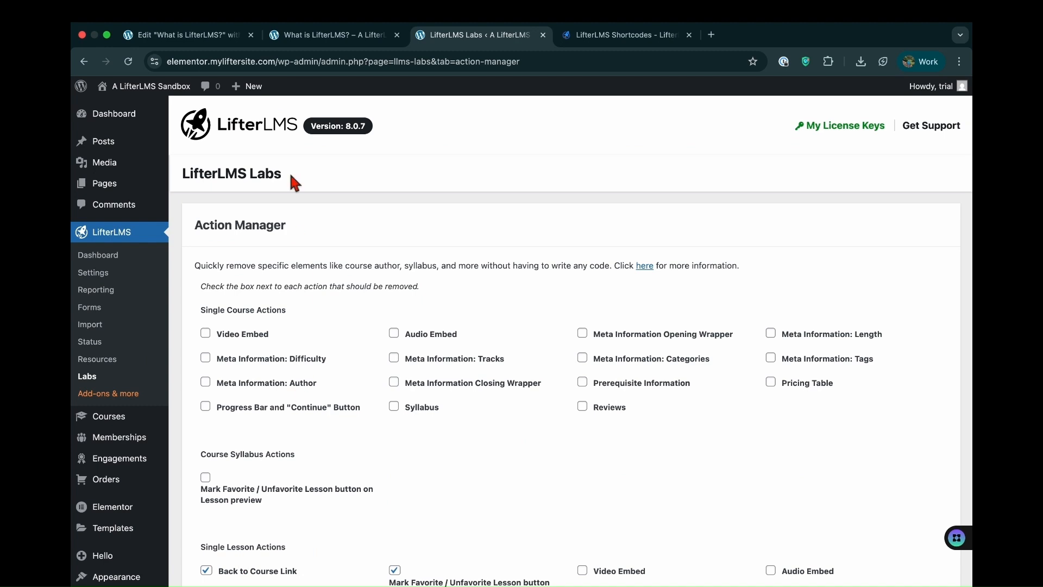
Reload the "What is LifterLMS?" lesson preview and examine the page for the removed default lesson elements
click(305, 38)
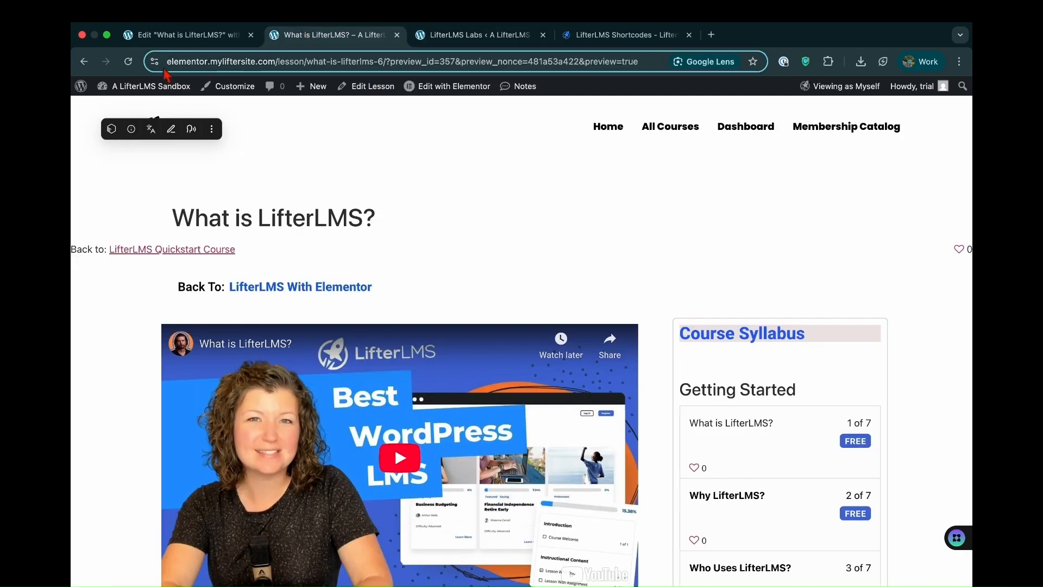
click(129, 62)
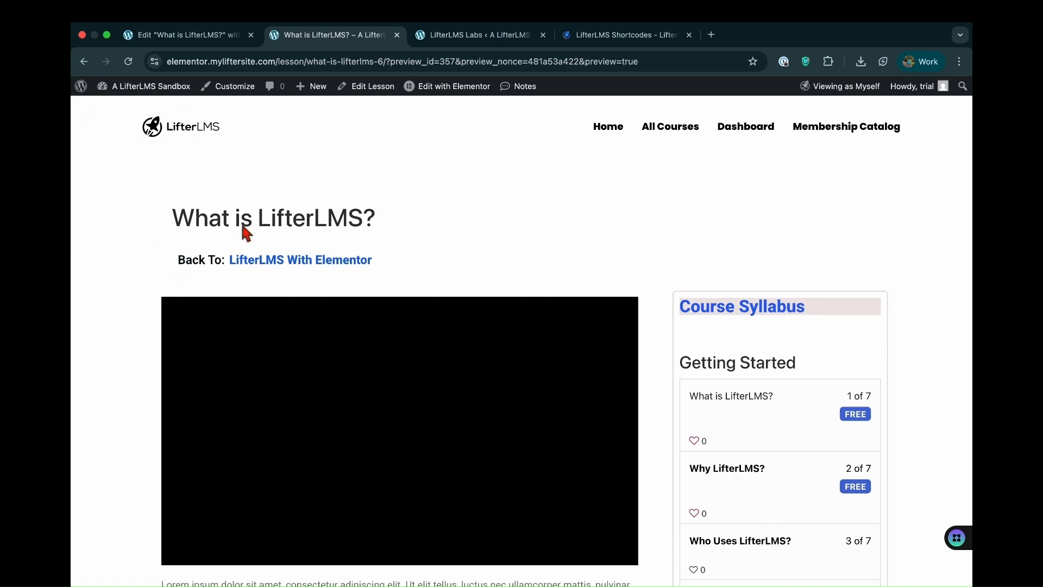
scroll(708, 299, down, 8)
scroll(588, 365, up, 2)
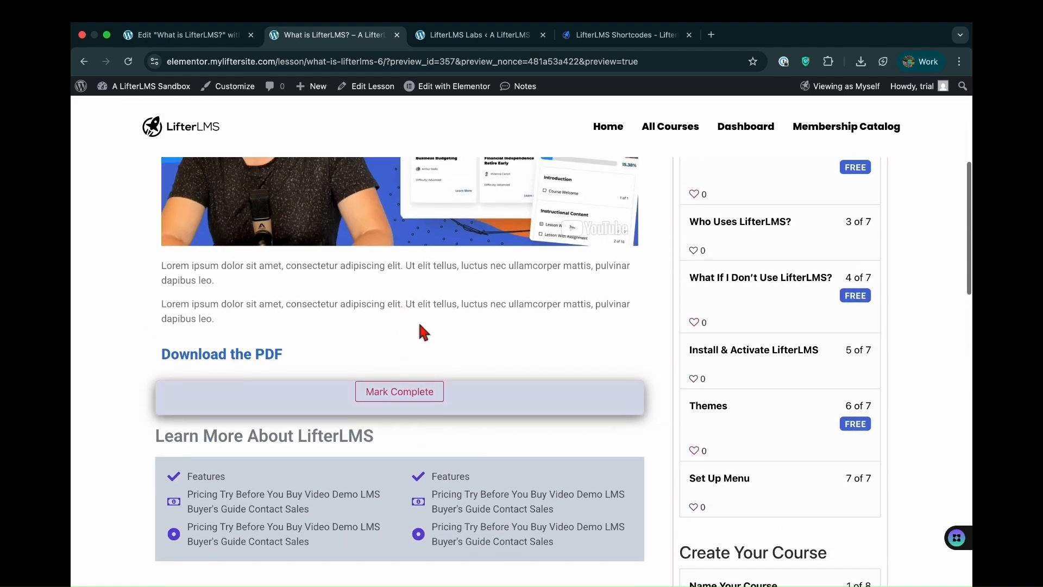
scroll(452, 365, down, 8)
scroll(495, 429, up, 9)
scroll(494, 431, up, 5)
scroll(495, 430, down, 4)
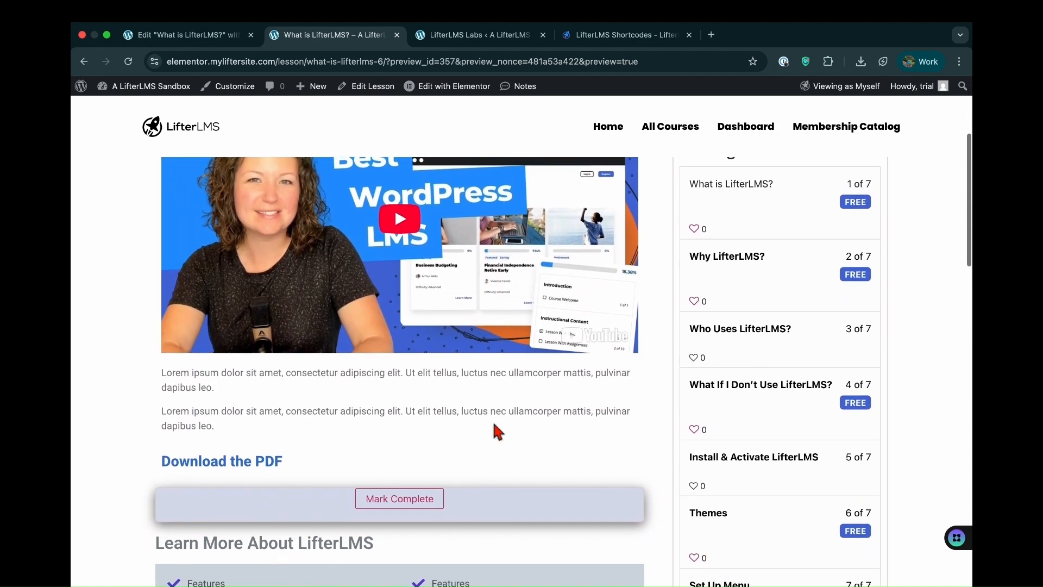
Mark the "What is LifterLMS?" lesson complete and check the course navigation tiles at the end of the page
click(418, 499)
scroll(42, 289, down, 5)
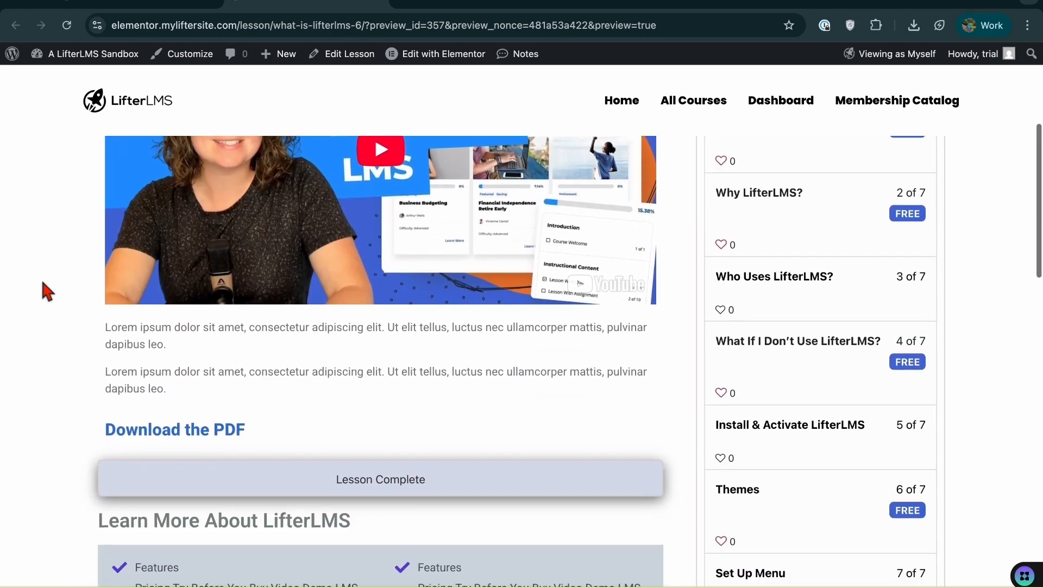
scroll(42, 288, down, 12)
scroll(740, 361, down, 10)
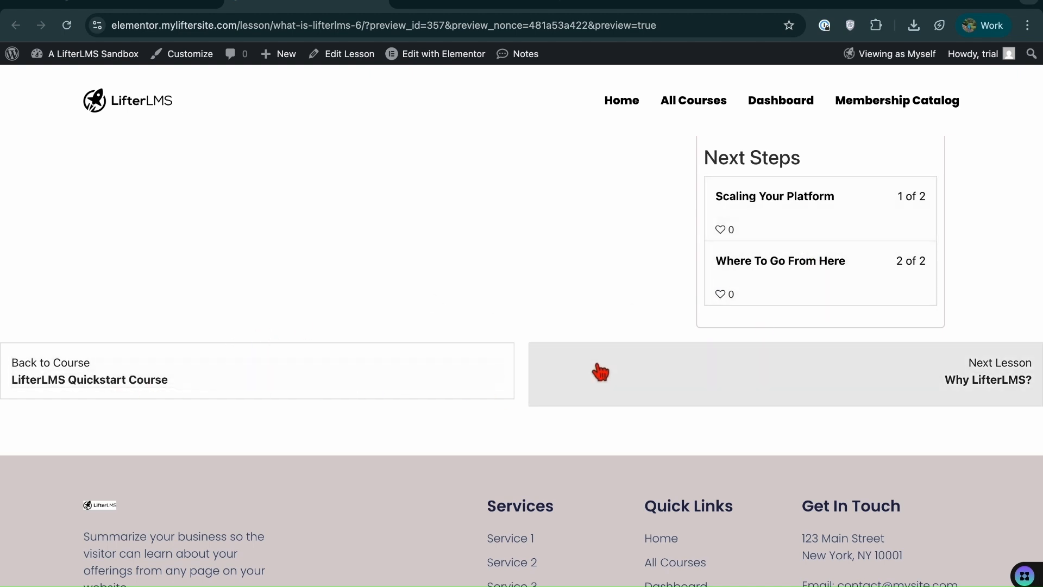
scroll(559, 319, up, 15)
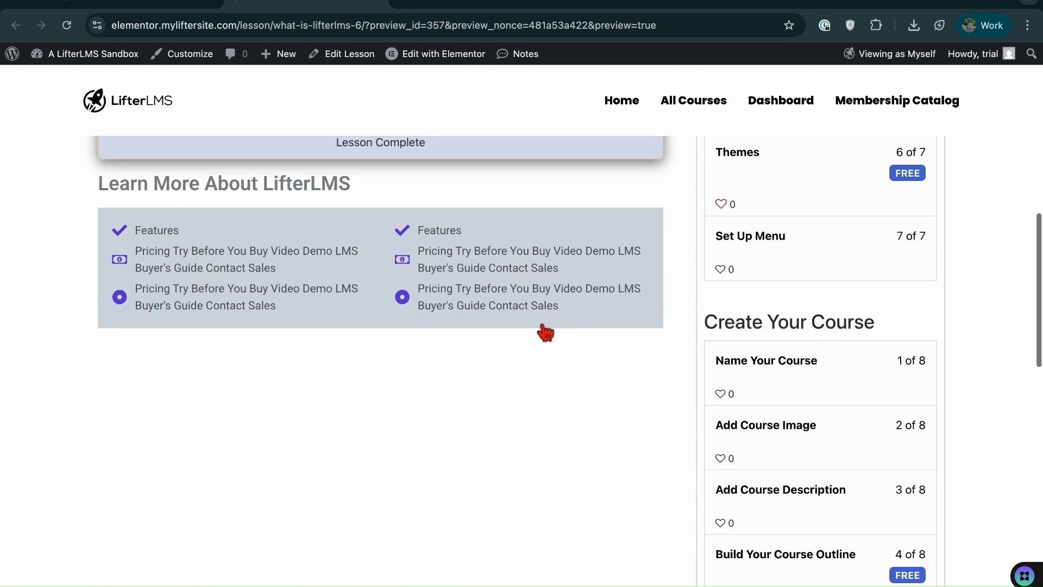
scroll(542, 396, down, 15)
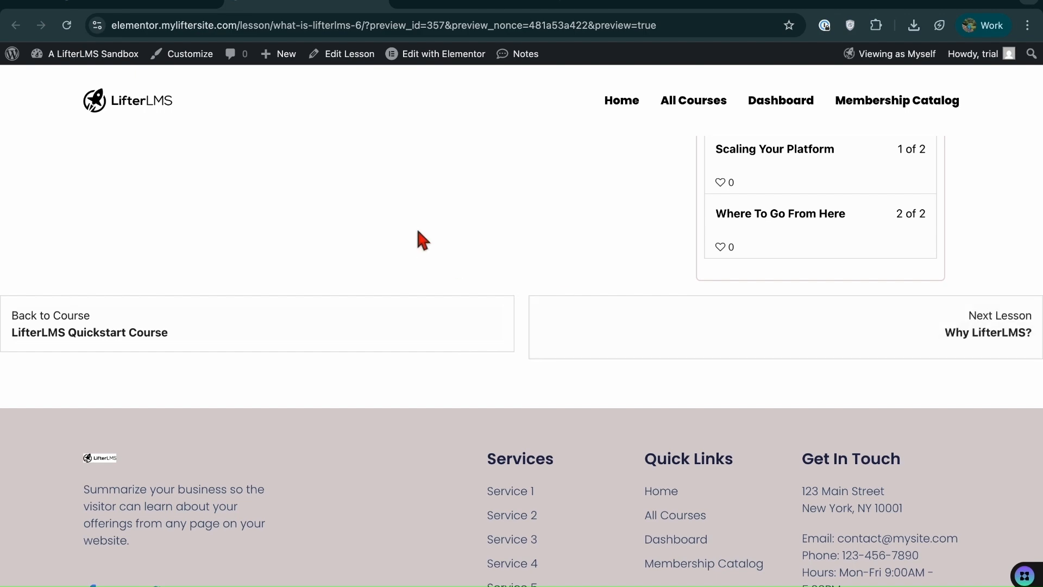
Return to the Elementor editor and add an empty container below the "Learn More About LifterLMS" feature lists
click(166, 3)
scroll(419, 294, up, 1)
scroll(418, 294, up, 13)
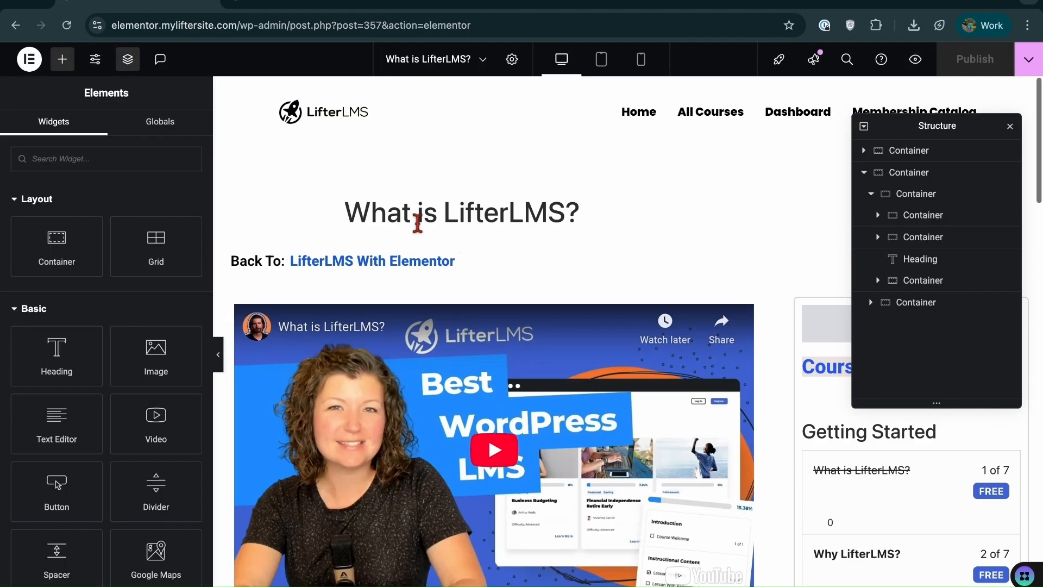
scroll(531, 284, down, 8)
scroll(522, 395, down, 3)
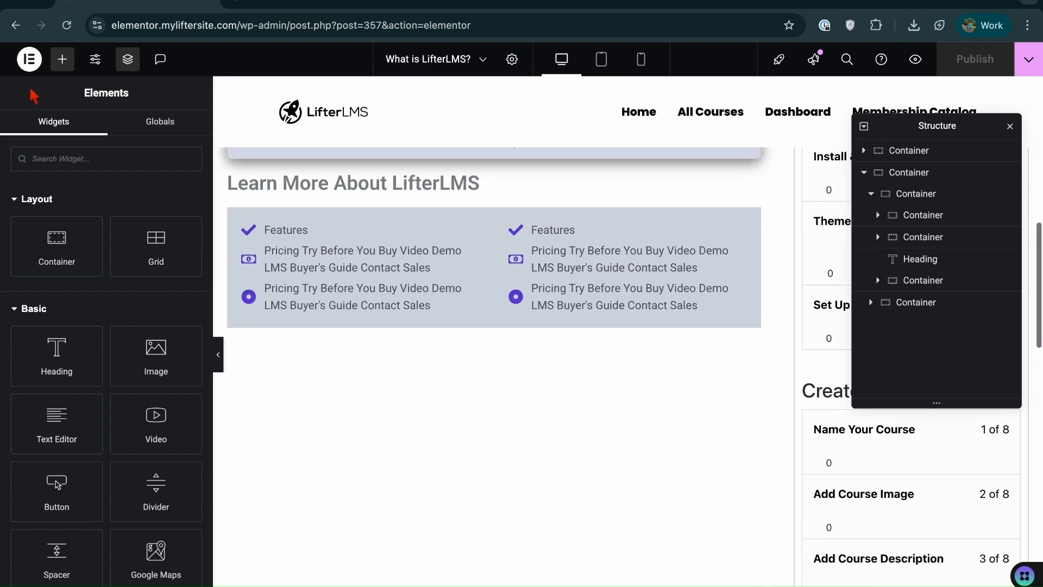
drag(55, 239, 372, 332)
Add an HTML widget with the code <!-- wp:llms/lesson-navigation /--> to the new container and publish the lesson
click(69, 68)
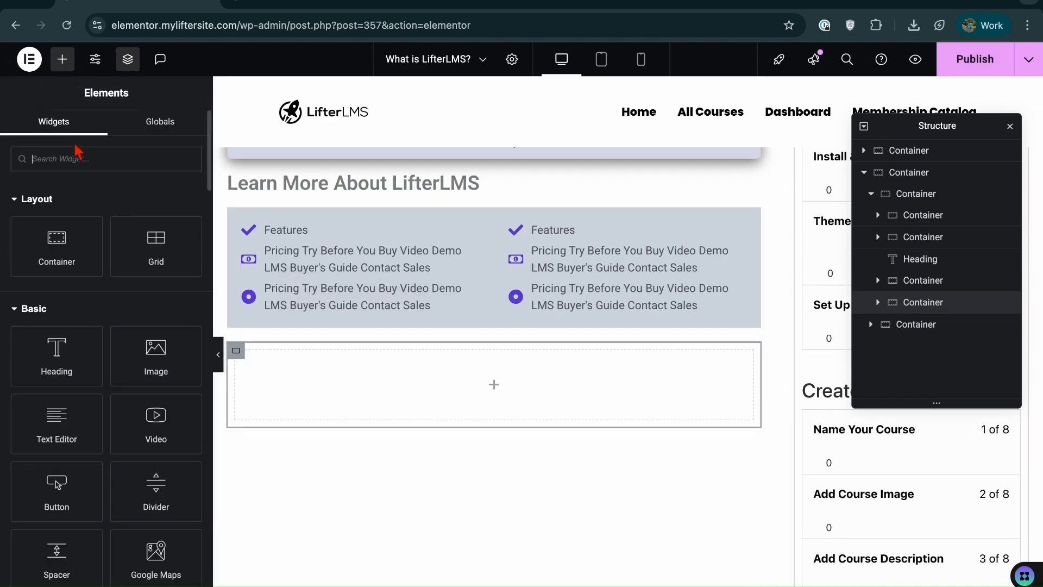
text(ht)
drag(67, 201, 475, 396)
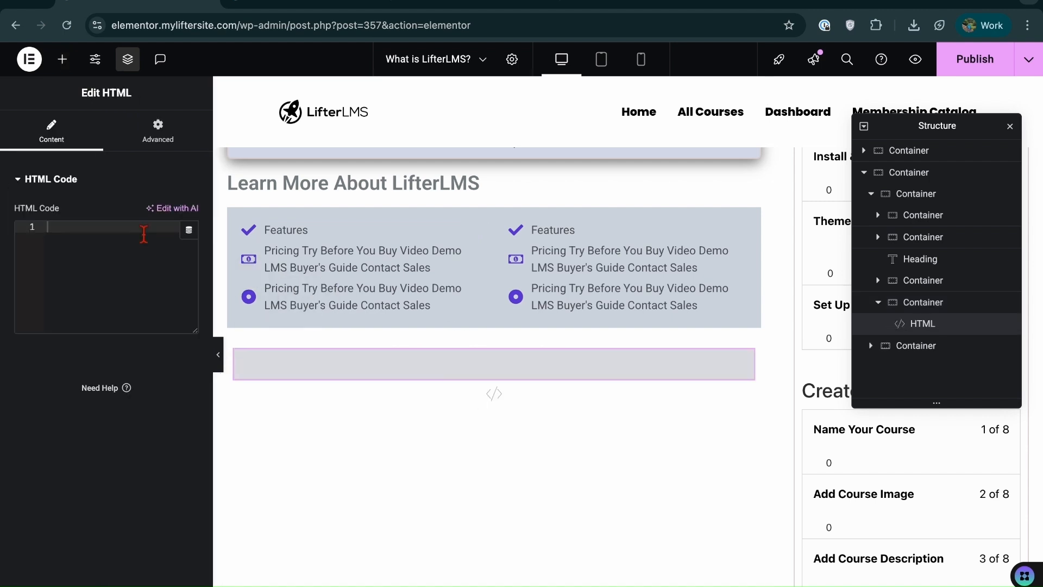
text(<!-- wp:llms/lesson-navigation /-->)
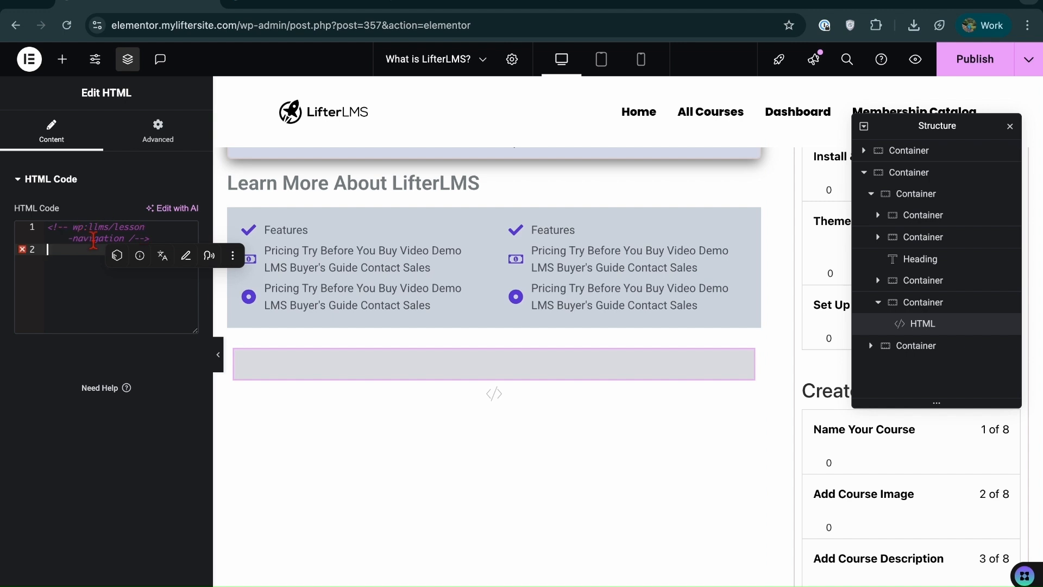
key(BackSpace)
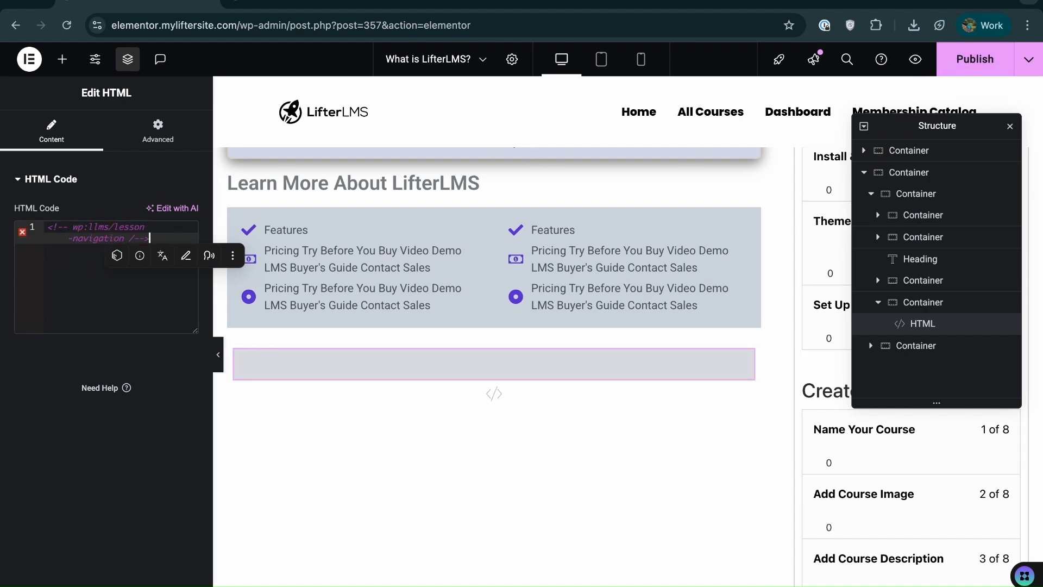
click(972, 79)
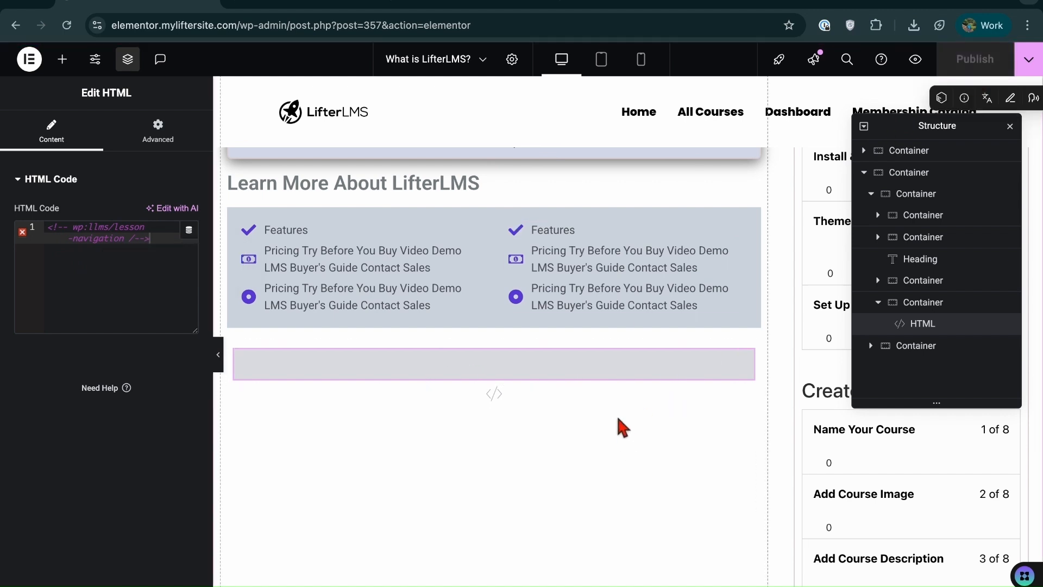
Compare the new lesson navigation below the feature lists with the default navigation tiles in the lesson preview
scroll(611, 366, up, 6)
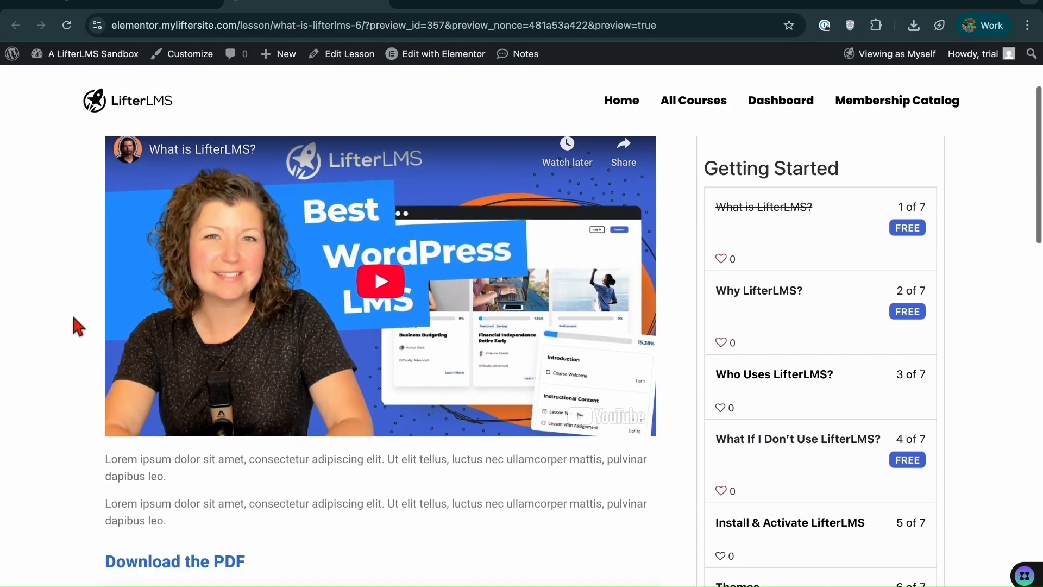
scroll(74, 320, down, 8)
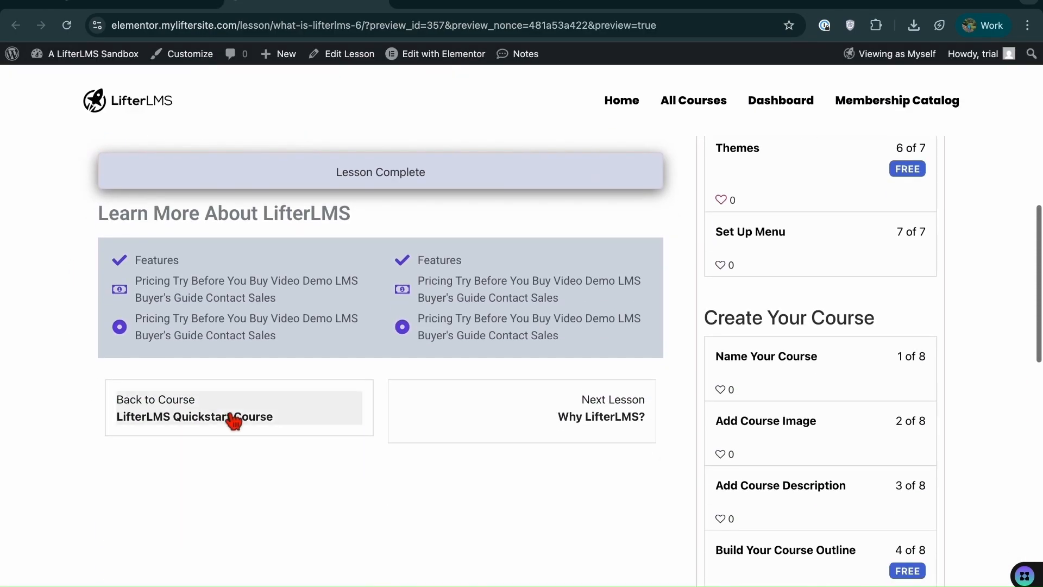
scroll(790, 386, up, 10)
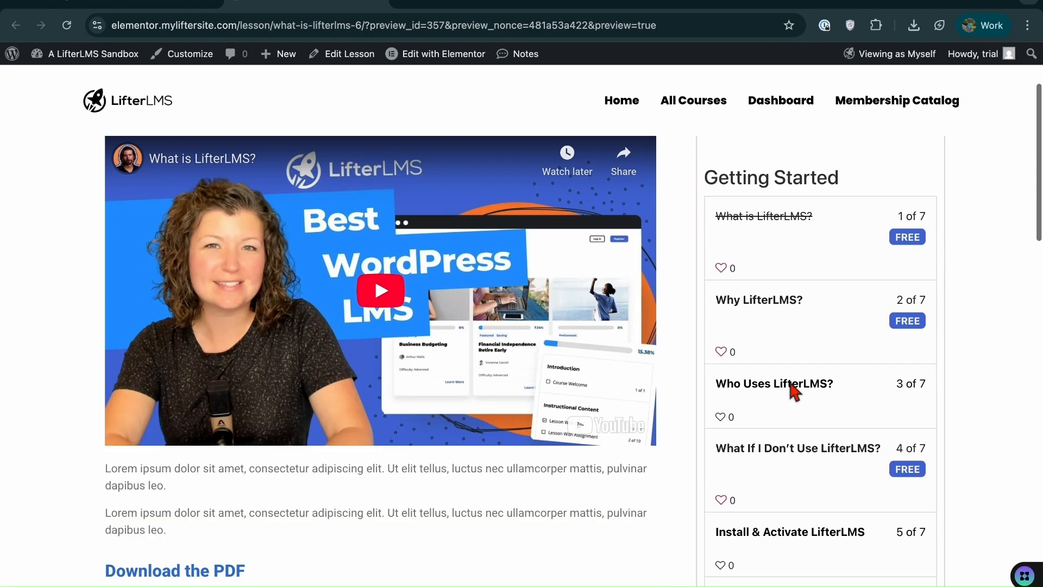
scroll(481, 342, up, 3)
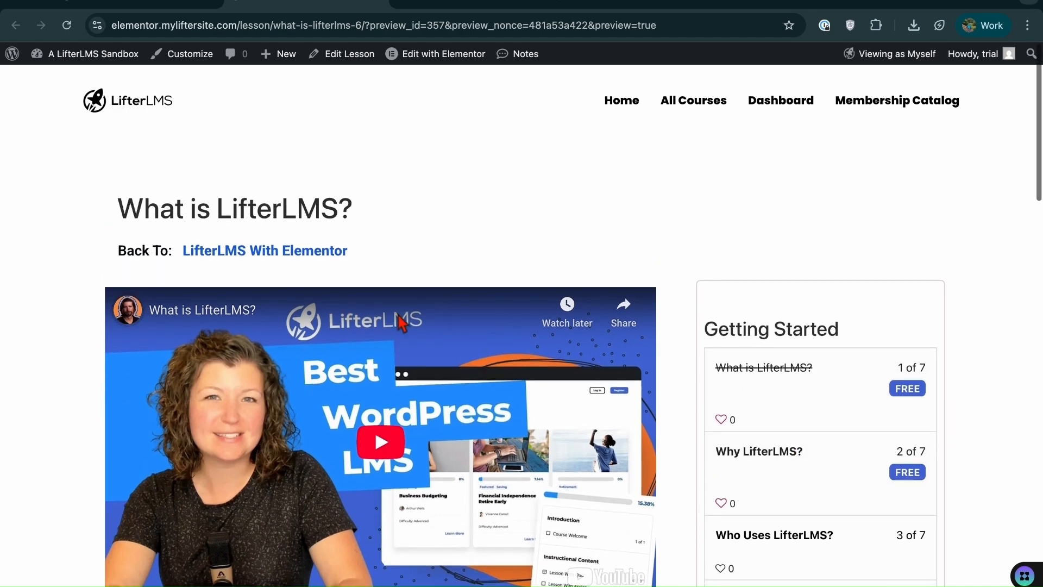
scroll(86, 390, down, 15)
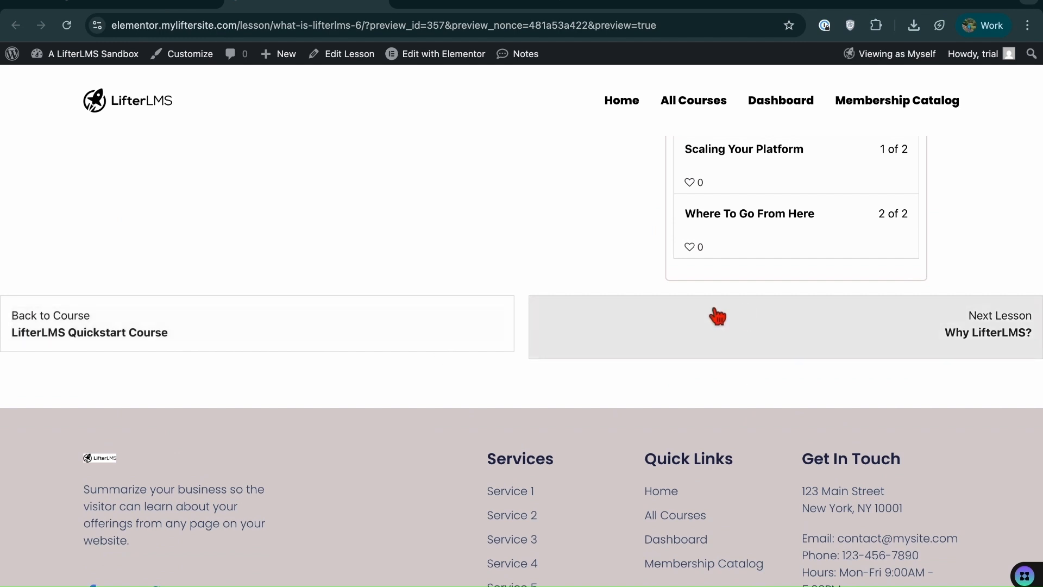
Open the Action Manager configuration in LifterLMS Labs, remove the single-lesson Course Navigation Tiles and save
mouse_move(101, 60)
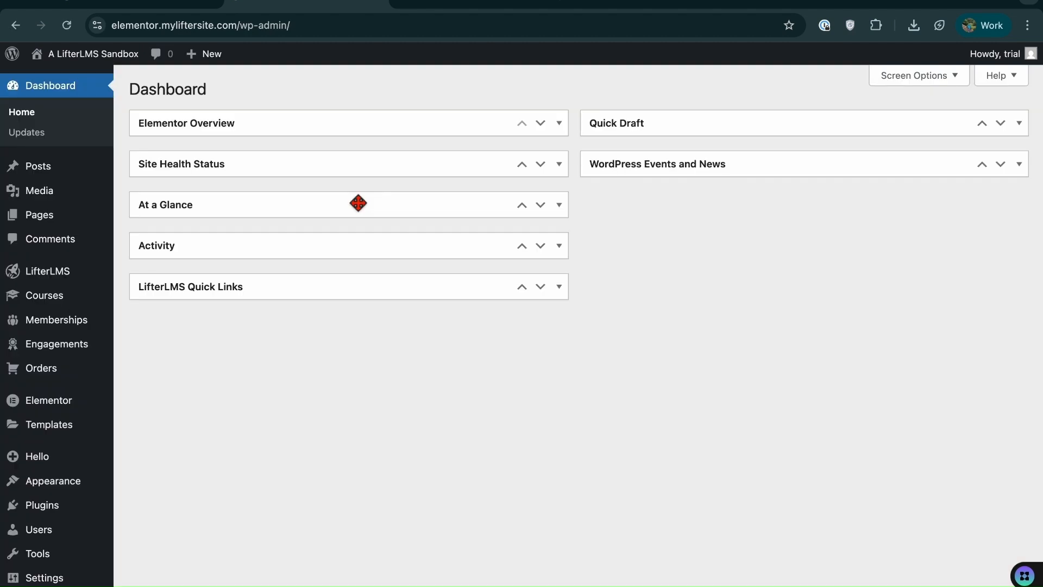
mouse_move(54, 271)
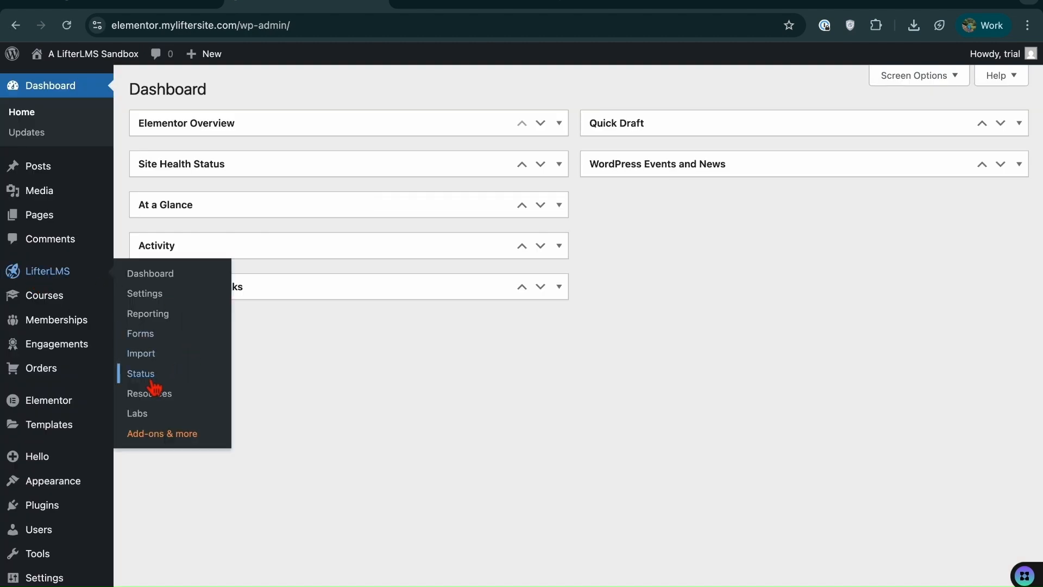
click(149, 419)
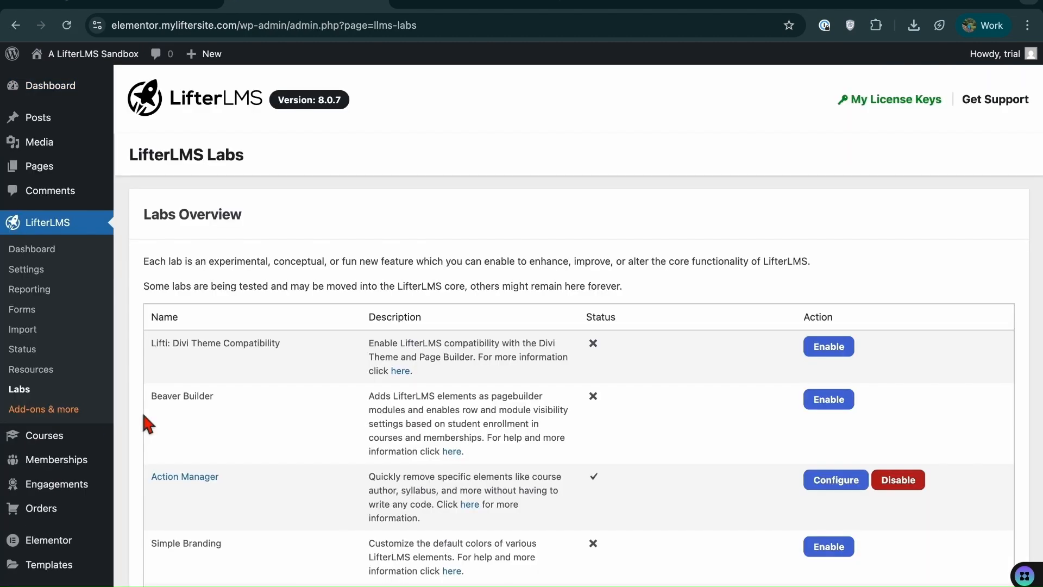
click(835, 489)
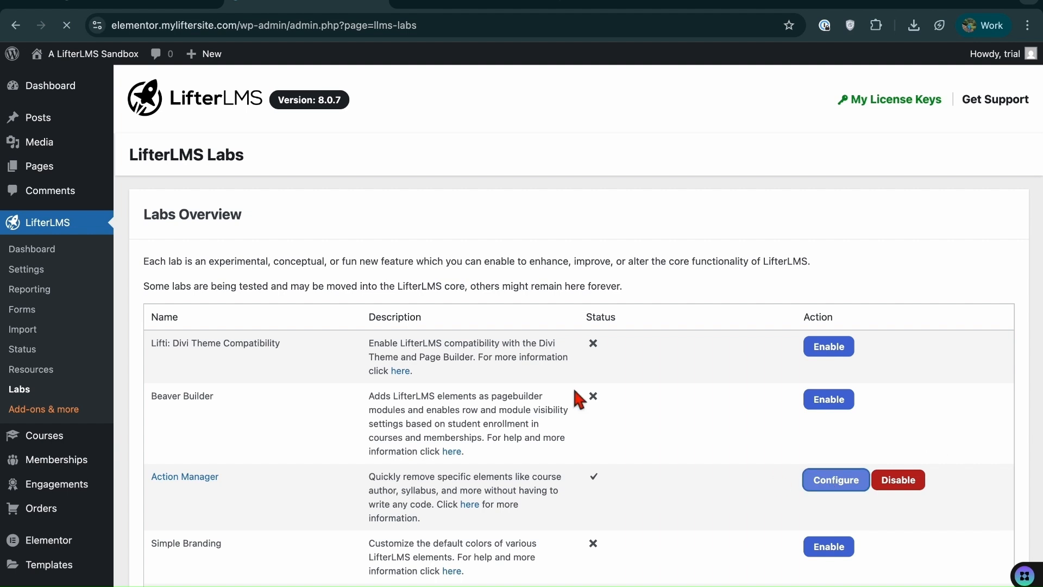
scroll(451, 423, down, 3)
scroll(476, 536, down, 4)
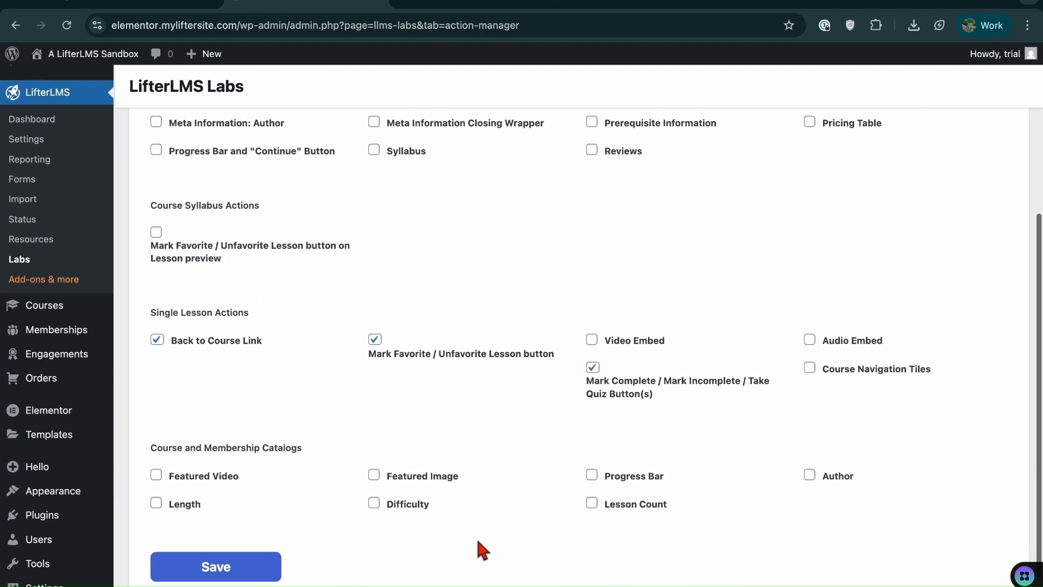
click(812, 371)
click(206, 576)
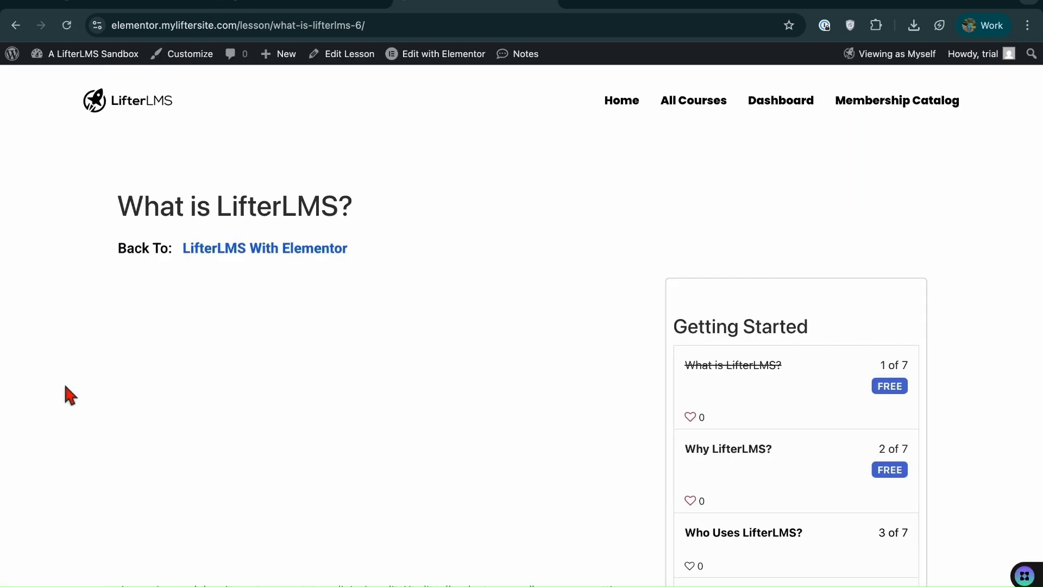
Check the "What is LifterLMS?" lesson page down to the footer for the removed default navigation tiles
scroll(66, 387, down, 9)
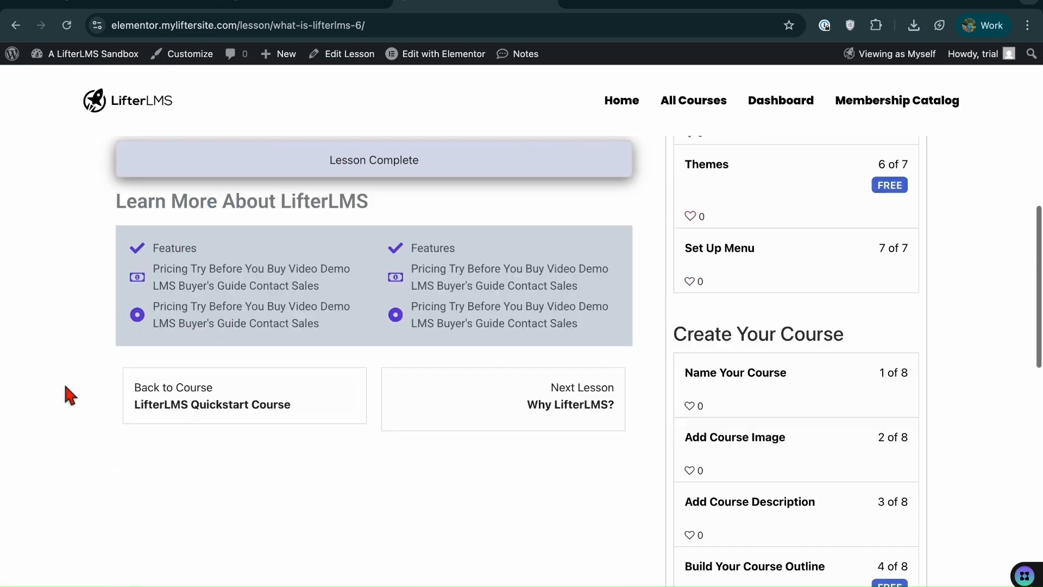
scroll(64, 381, down, 19)
scroll(64, 374, up, 11)
scroll(64, 374, down, 9)
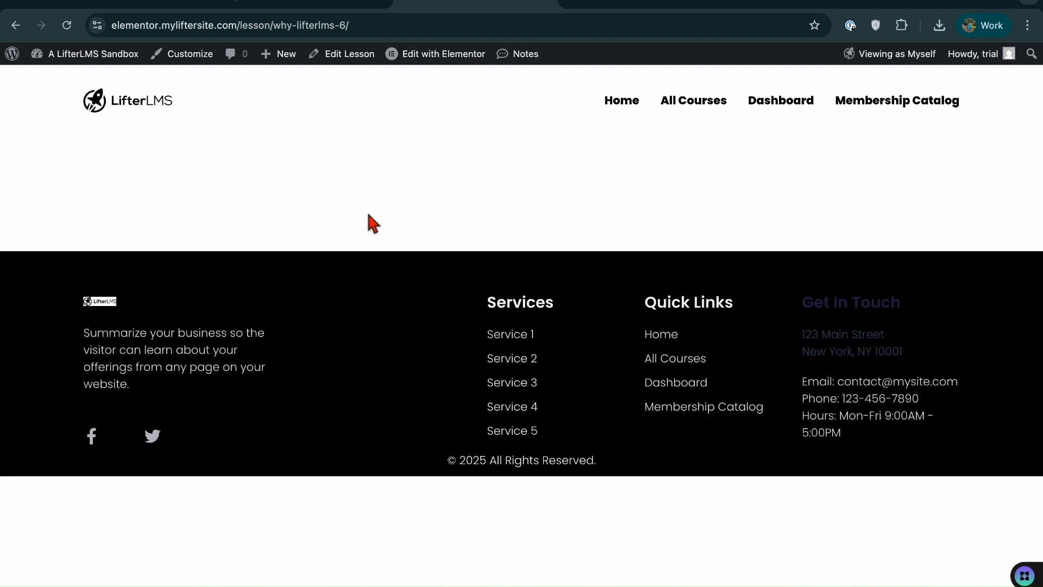
Save the "What is LifterLMS?" lesson page to Site Templates as "My Lessons" and close the library
click(315, 7)
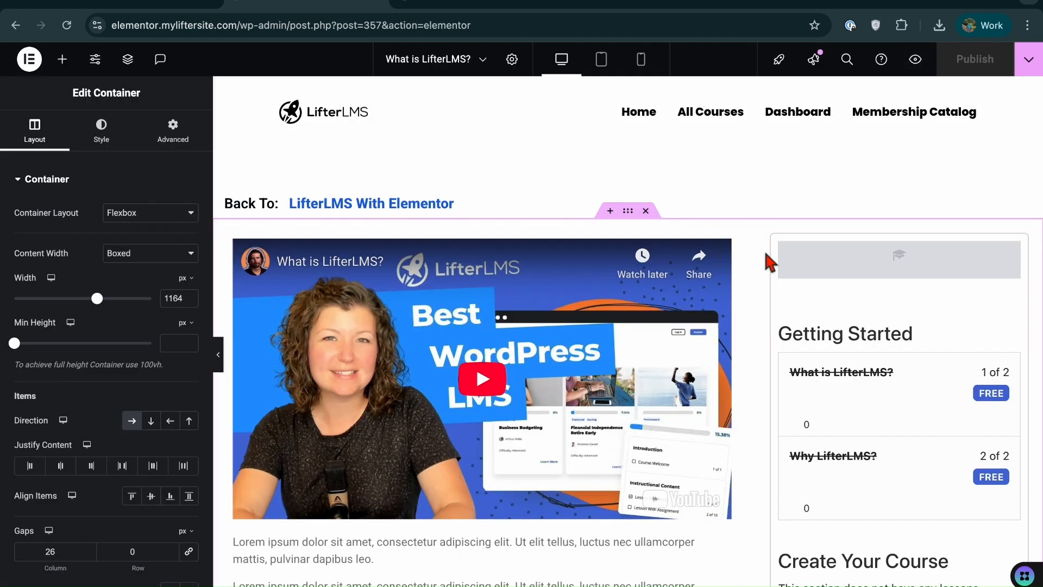
scroll(765, 442, down, 5)
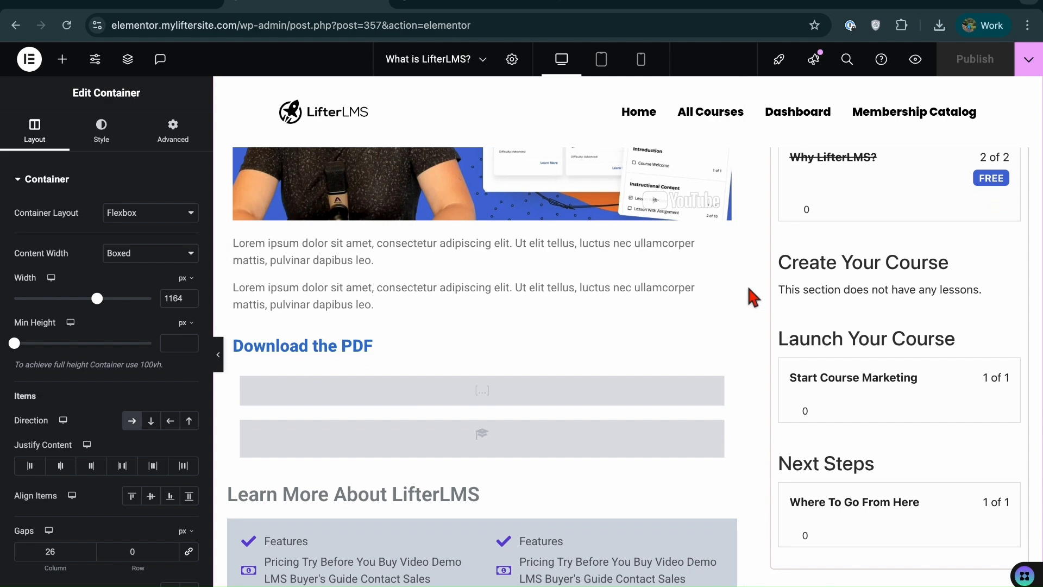
scroll(748, 294, up, 6)
click(1028, 59)
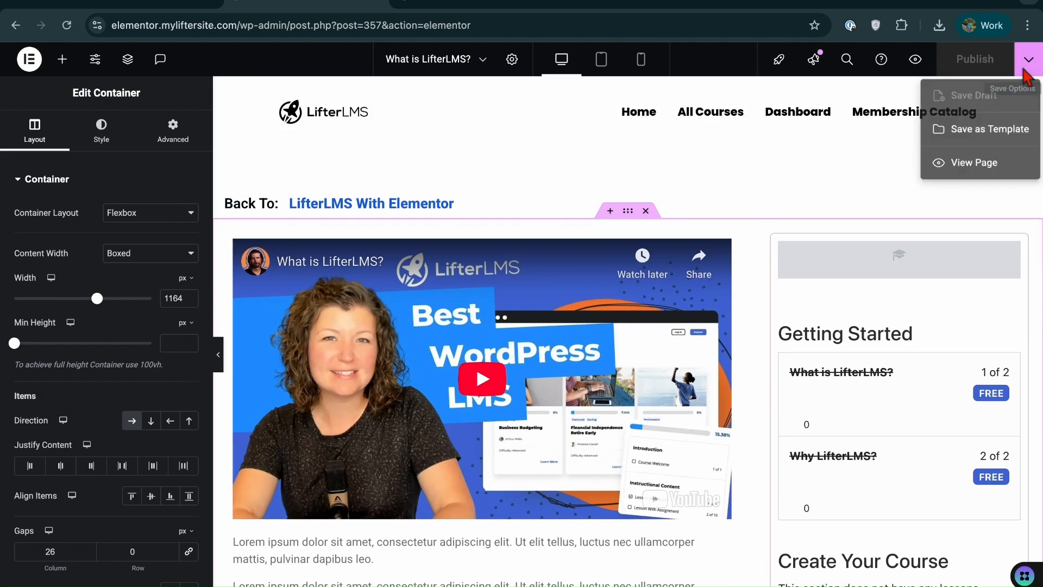
click(989, 131)
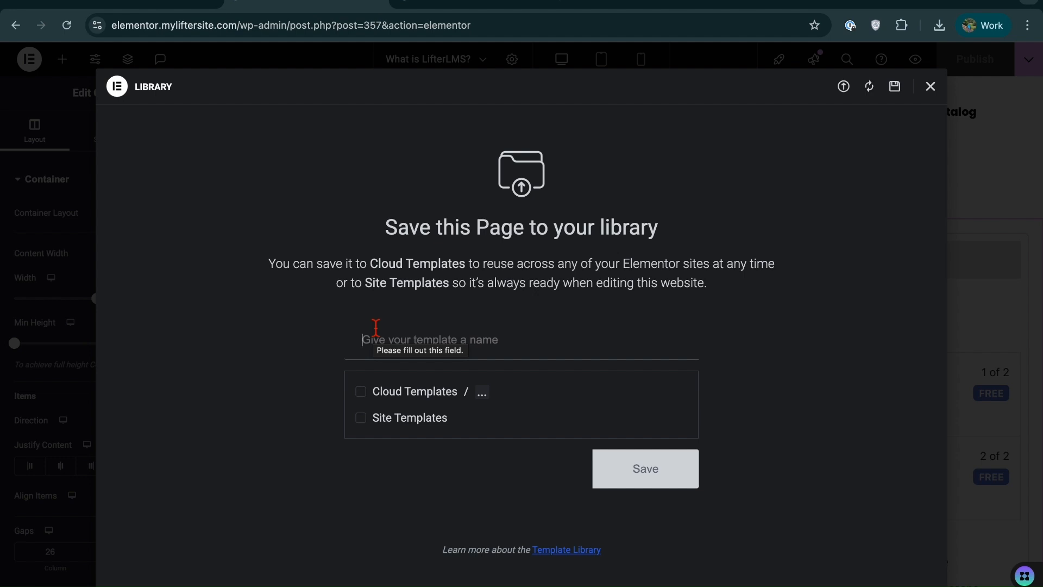
text(My Lessons)
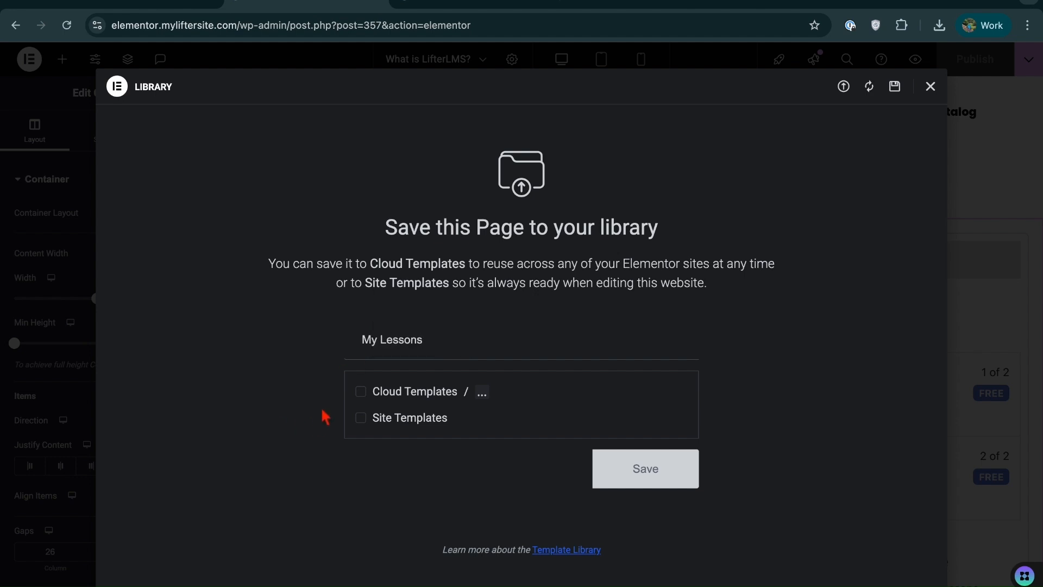
click(362, 420)
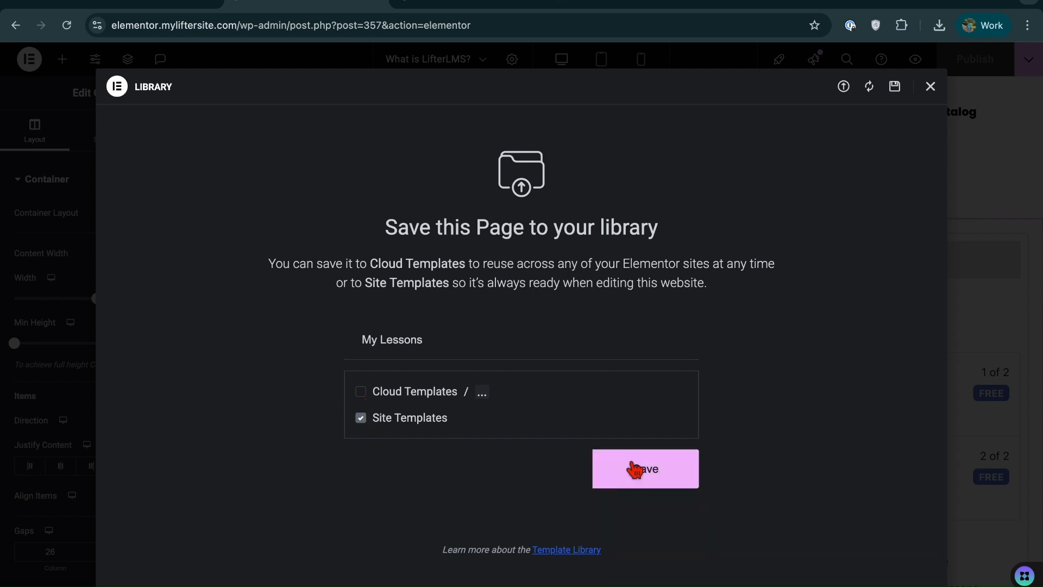
click(662, 485)
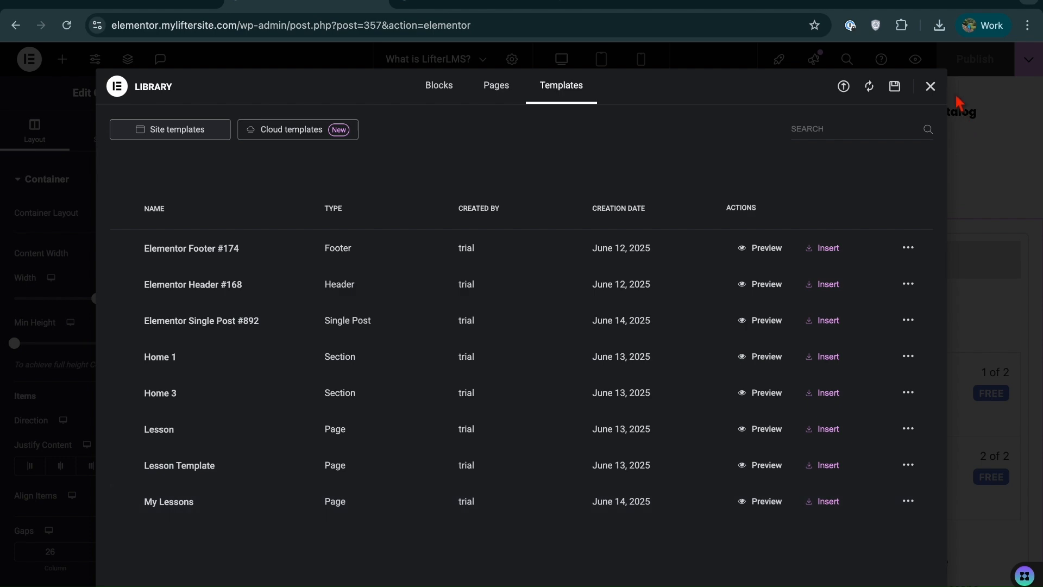
click(936, 89)
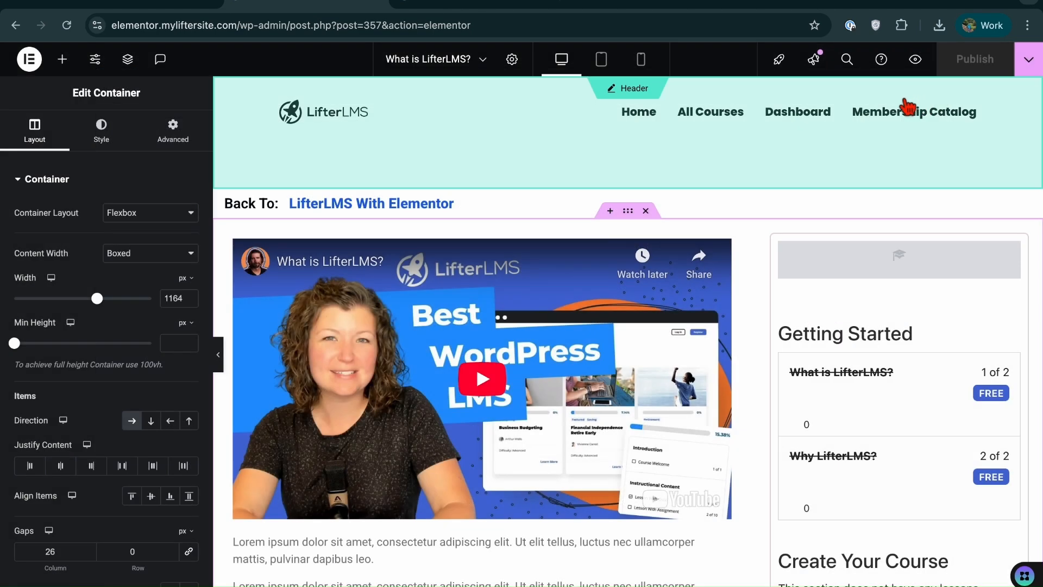
Open the "Why LifterLMS?" lesson in Elementor and delete the container holding the empty template widget
click(457, 4)
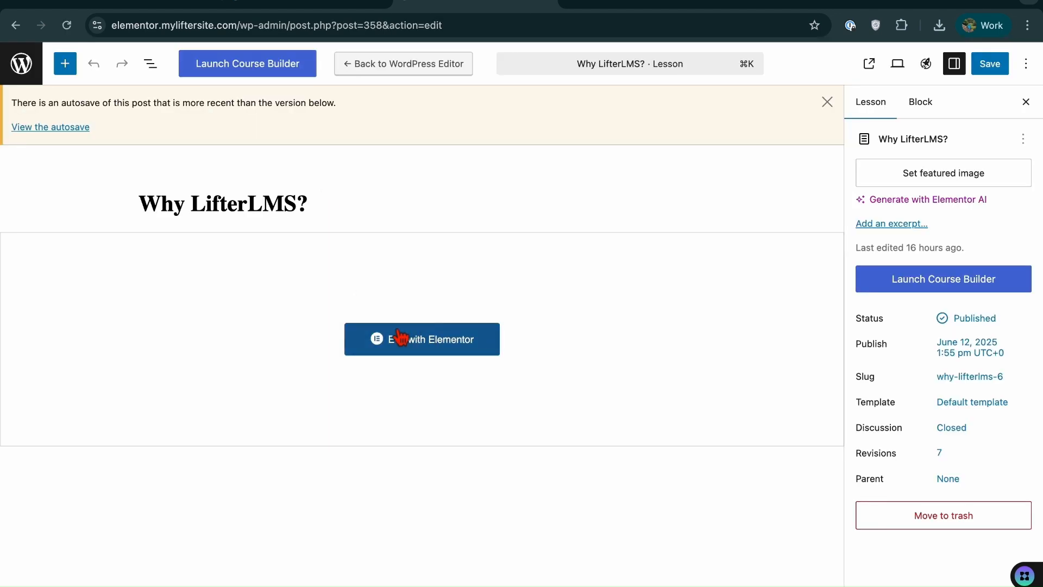
click(414, 348)
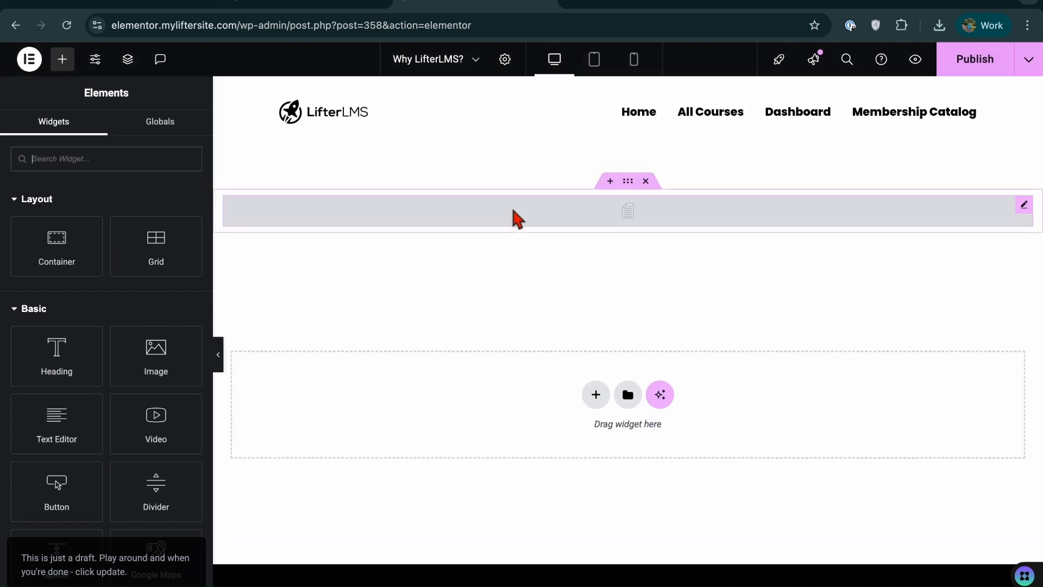
click(513, 211)
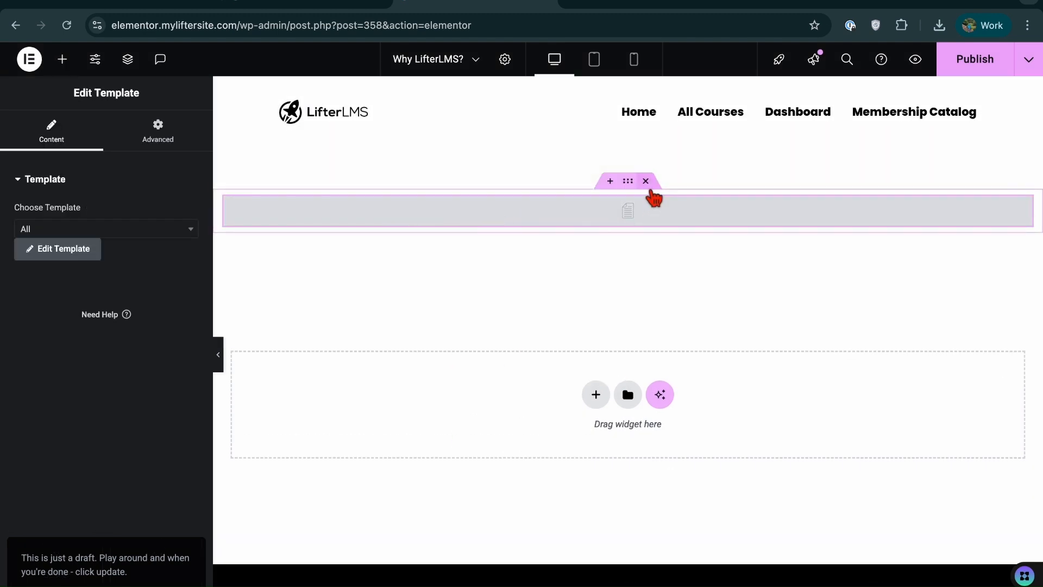
click(647, 183)
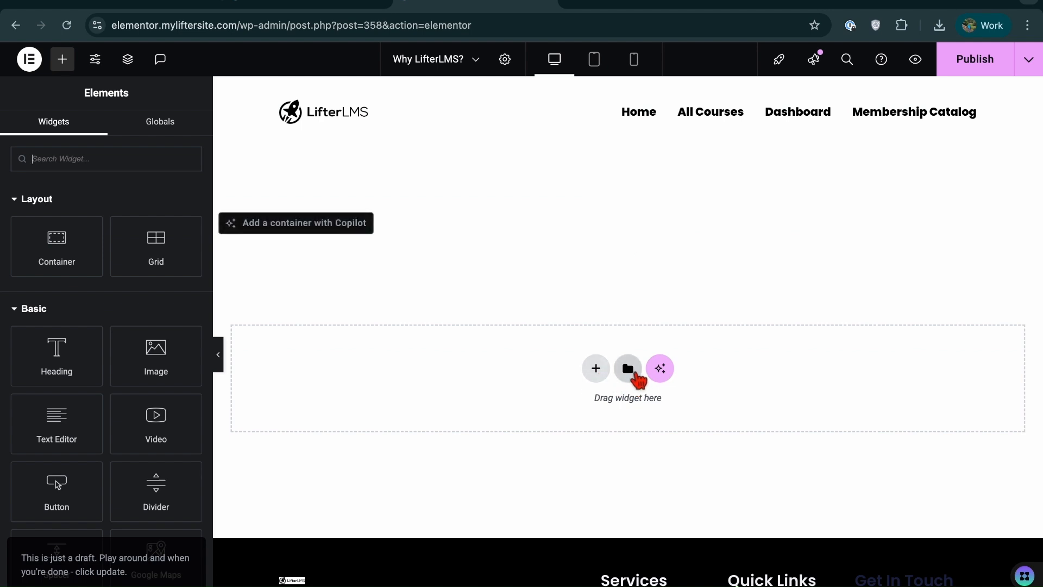
Insert the "My Lessons" site template into the "Why LifterLMS?" lesson without applying its page settings
click(636, 376)
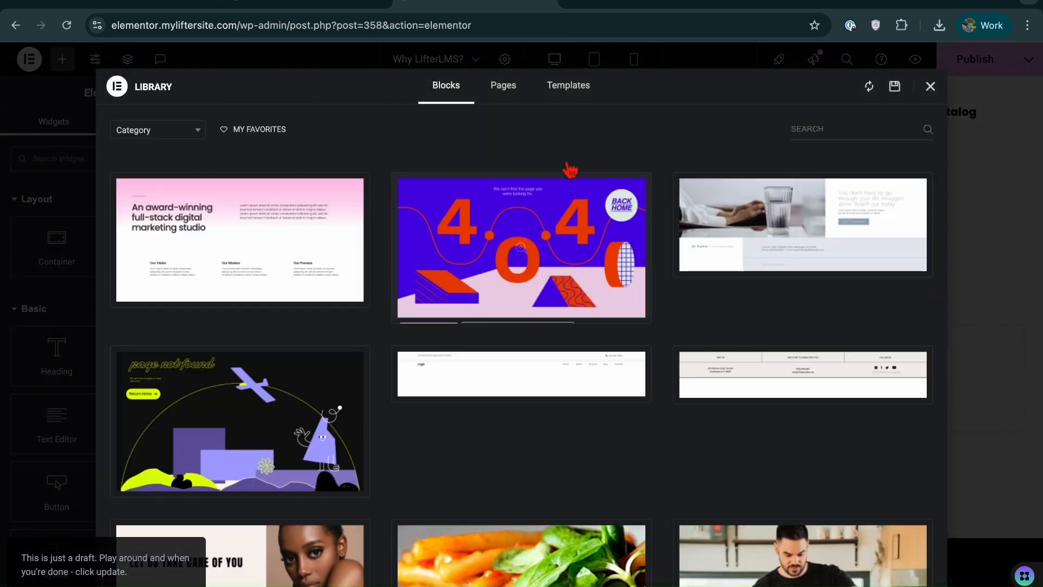
click(579, 94)
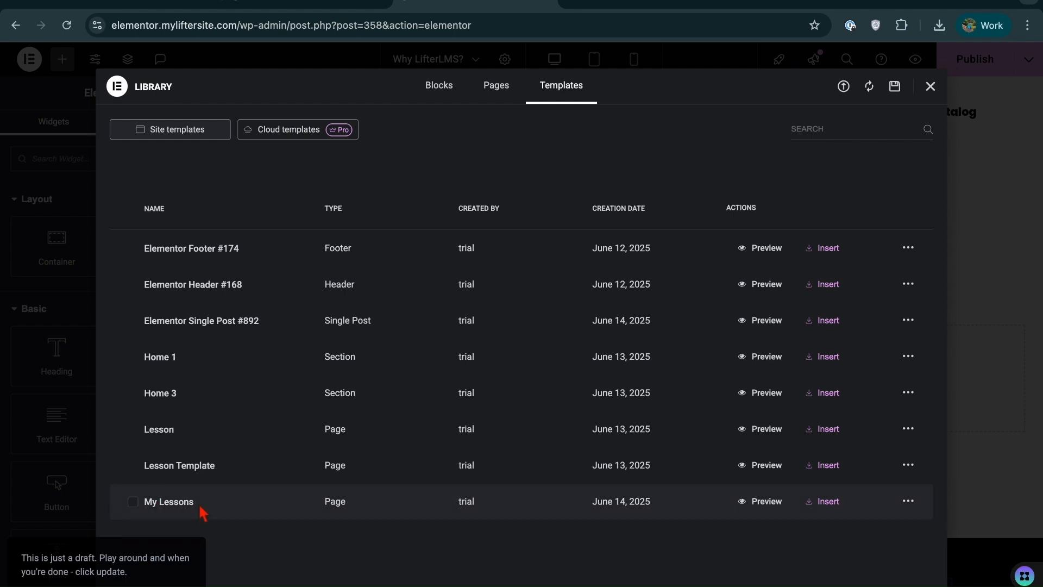
click(839, 508)
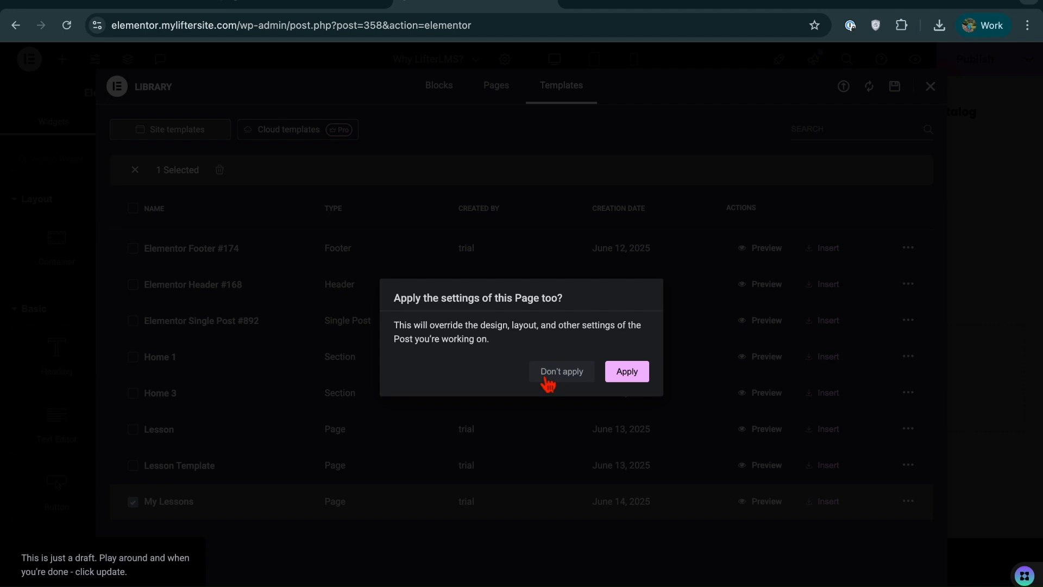
click(562, 375)
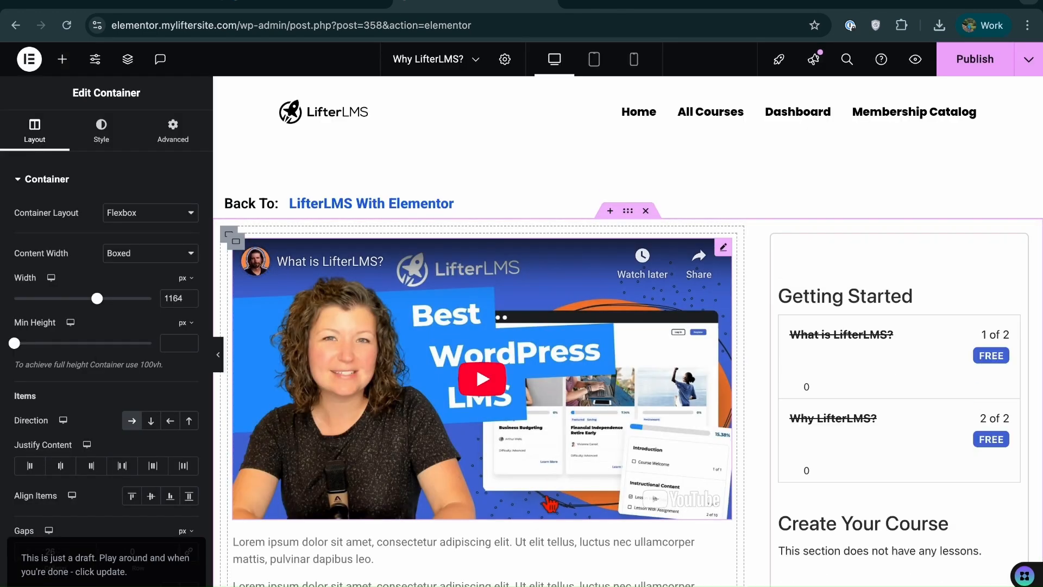
scroll(550, 566, down, 3)
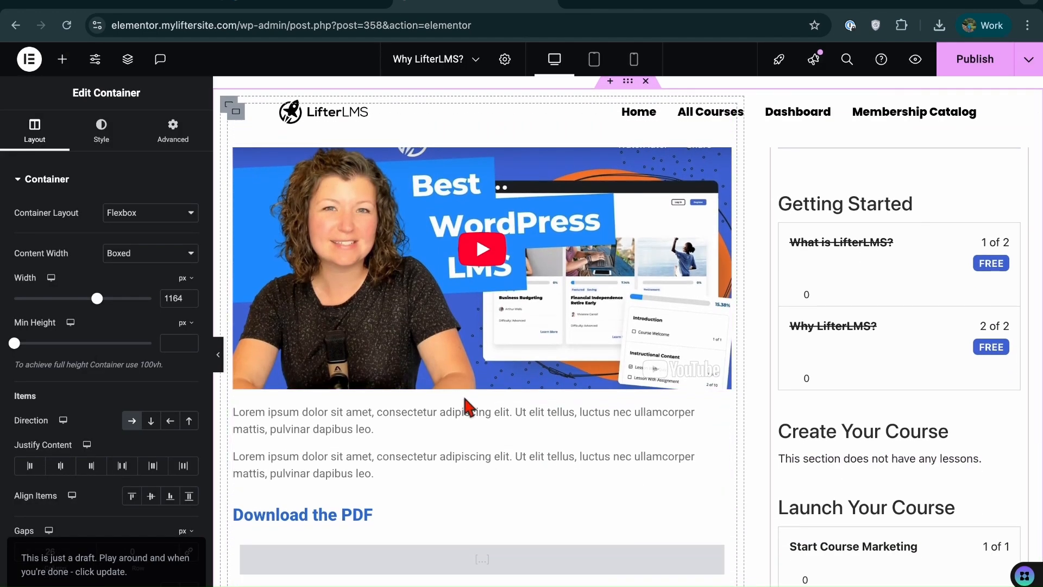
scroll(465, 347, up, 2)
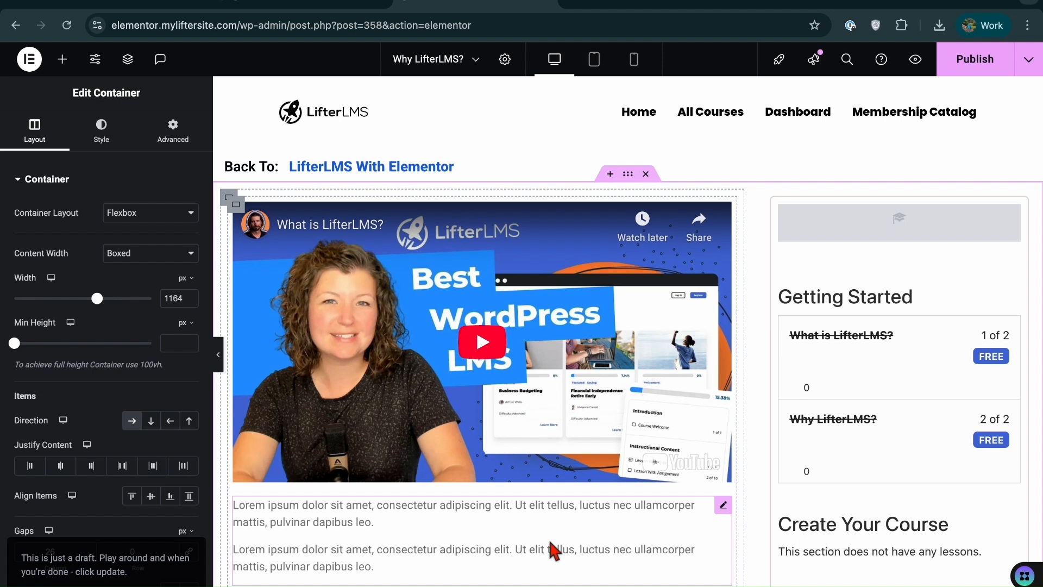
click(235, 203)
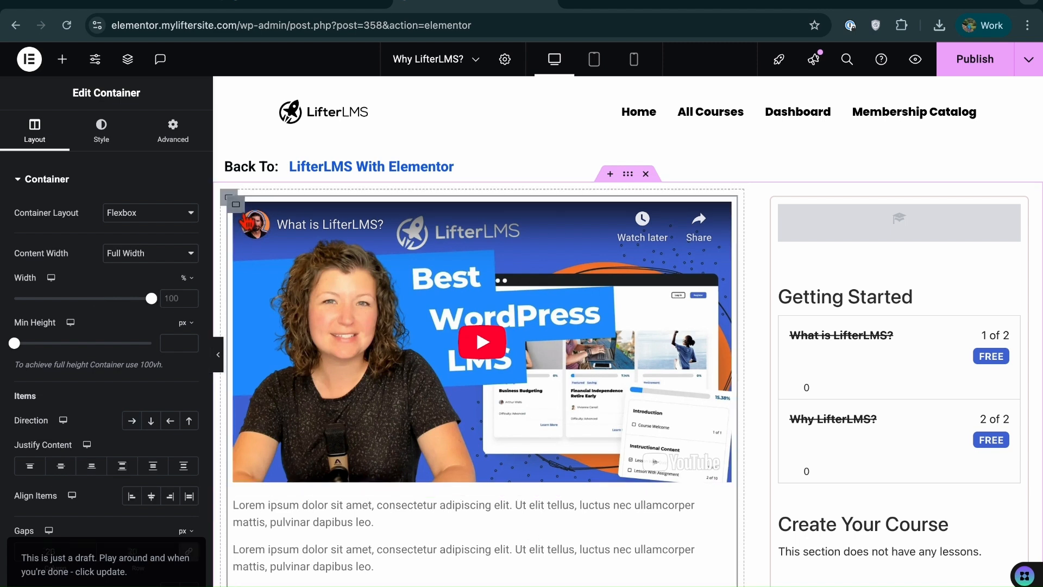
click(723, 211)
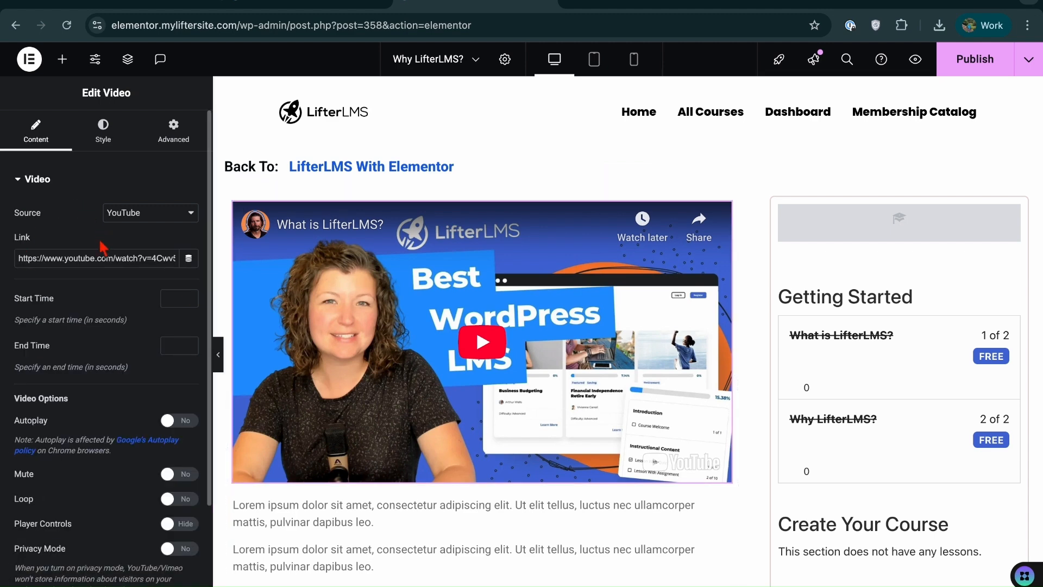
triple_click(108, 257)
key(BackSpace)
text(https://youtu.be/lOuEMAEh9wU?si=NyjfNnhw-zcTraUT)
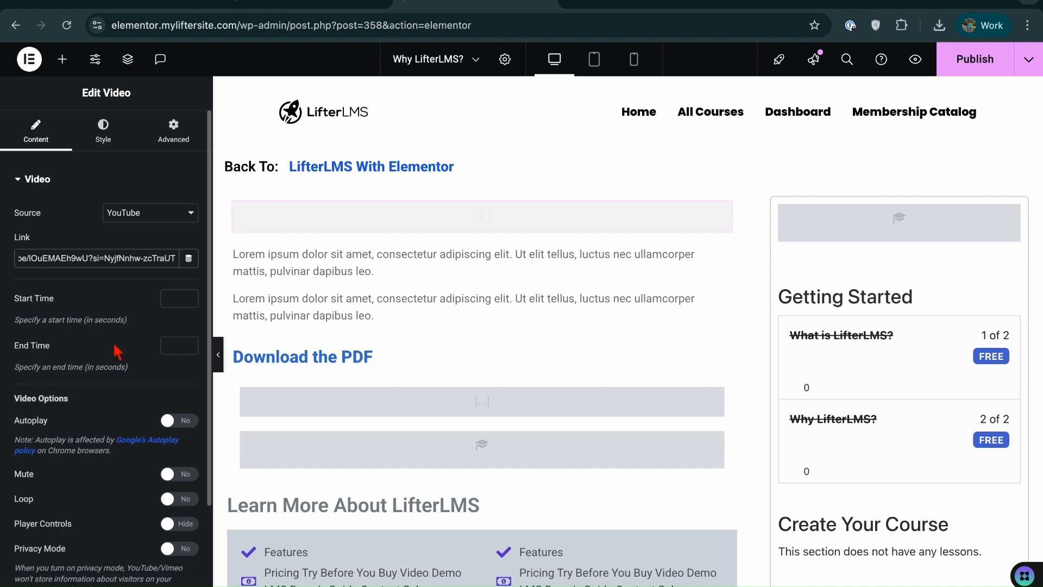
Copy [lifterlms_lesson_mark_complete] from the LifterLMS shortcode docs into the empty shortcode widget below "Download the PDF" and apply it
scroll(380, 380, down, 4)
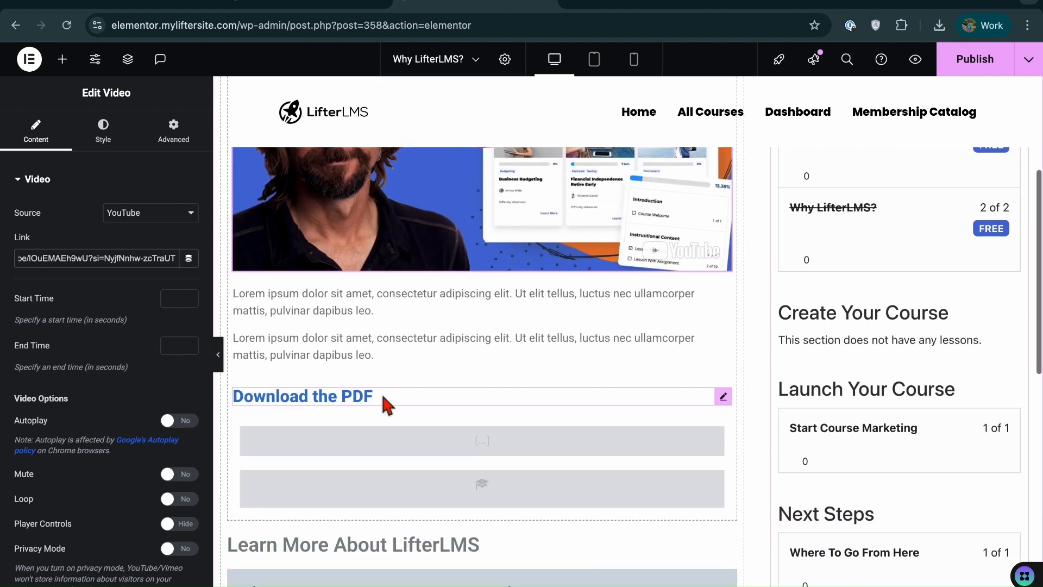
click(333, 354)
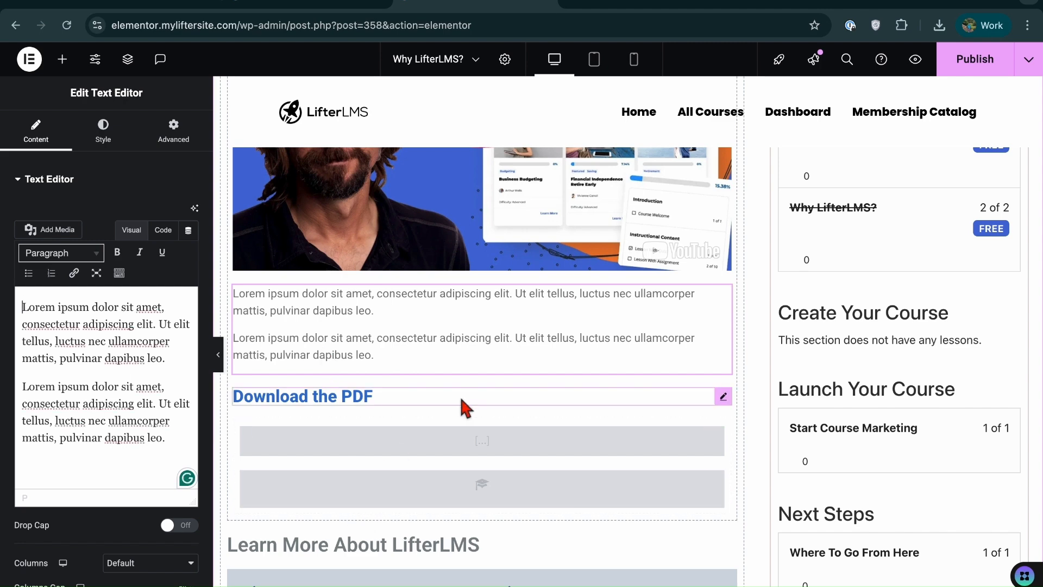
scroll(459, 393, down, 3)
click(407, 298)
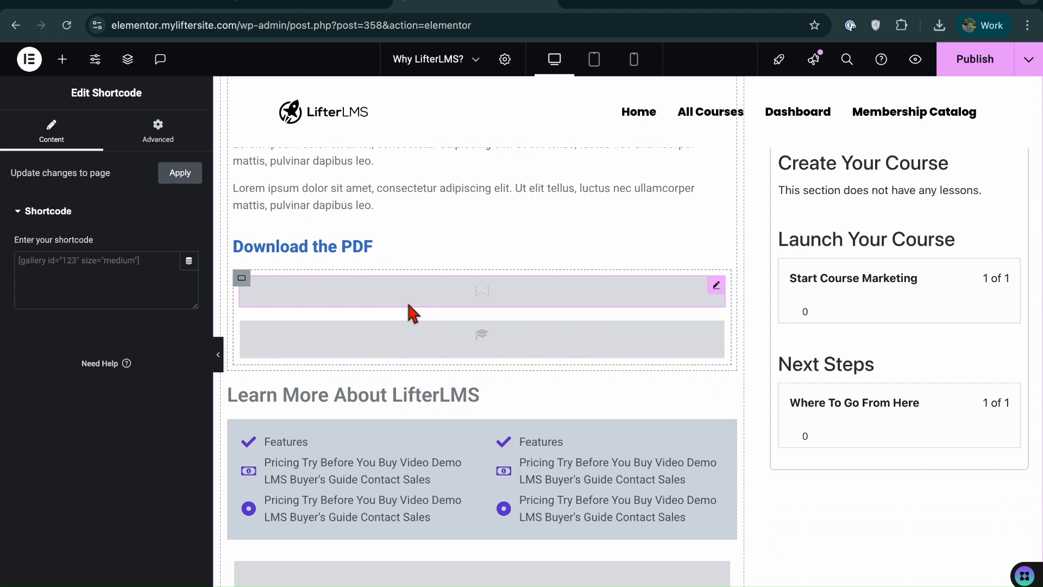
click(167, 270)
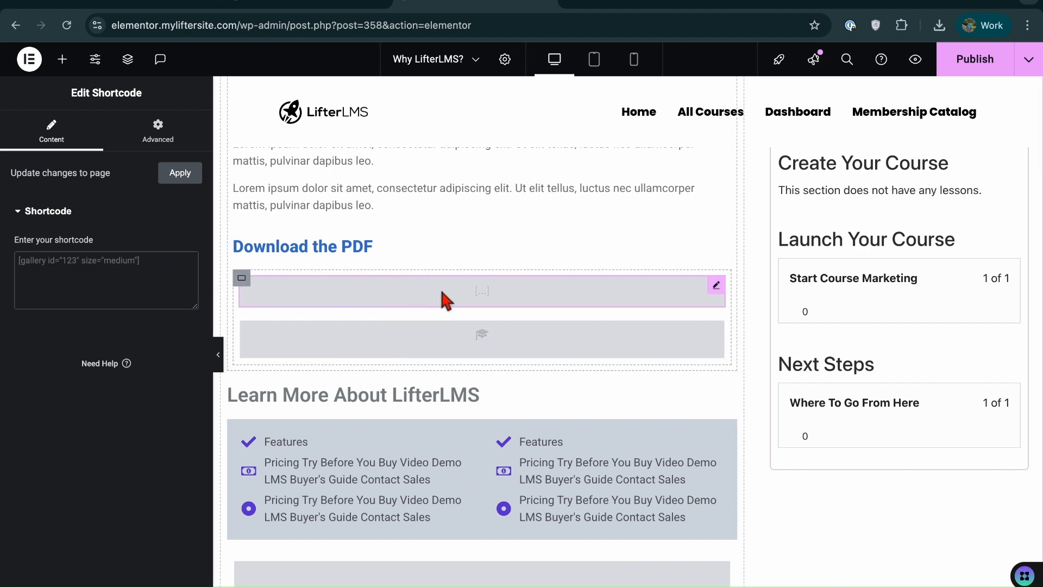
click(194, 3)
scroll(217, 361, down, 4)
click(176, 392)
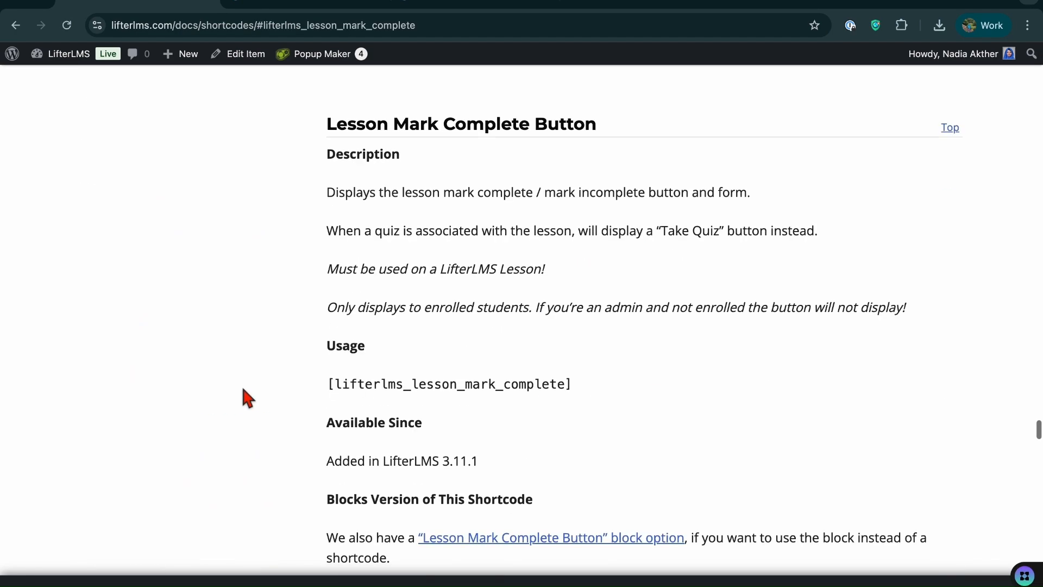
triple_click(435, 389)
key(ctrl+c)
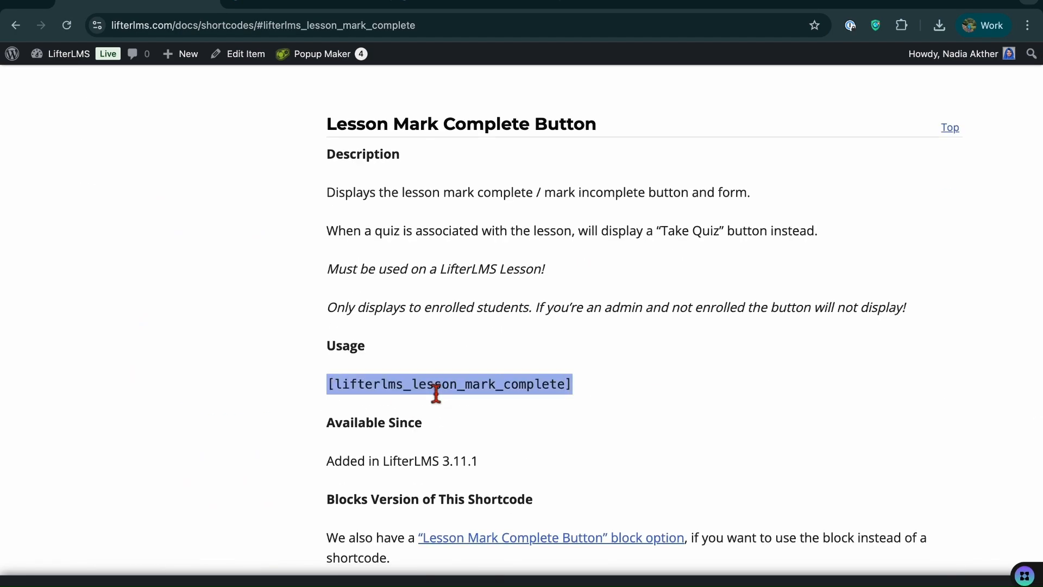
click(458, 2)
key(ctrl+v)
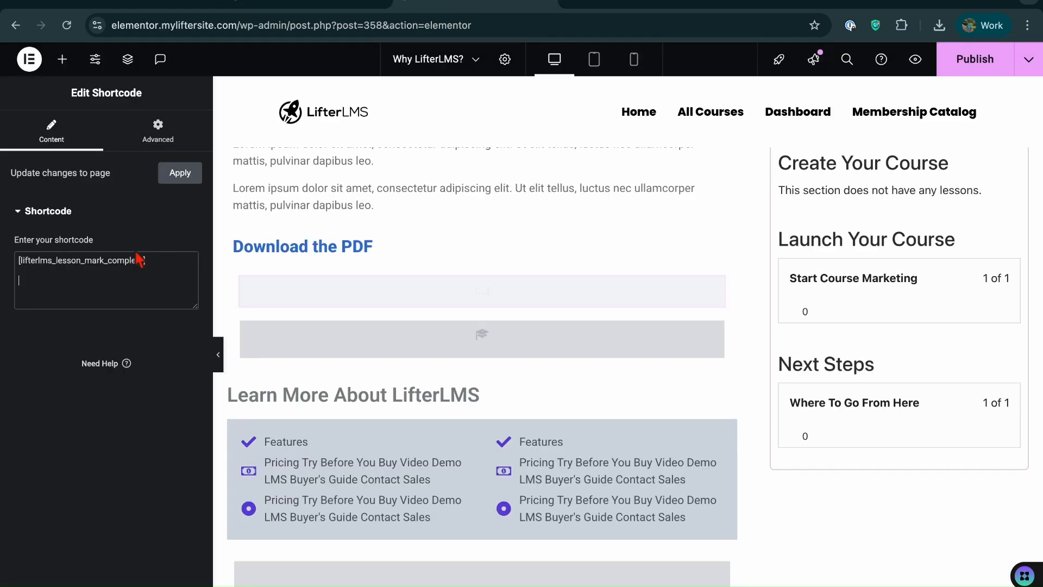
click(185, 184)
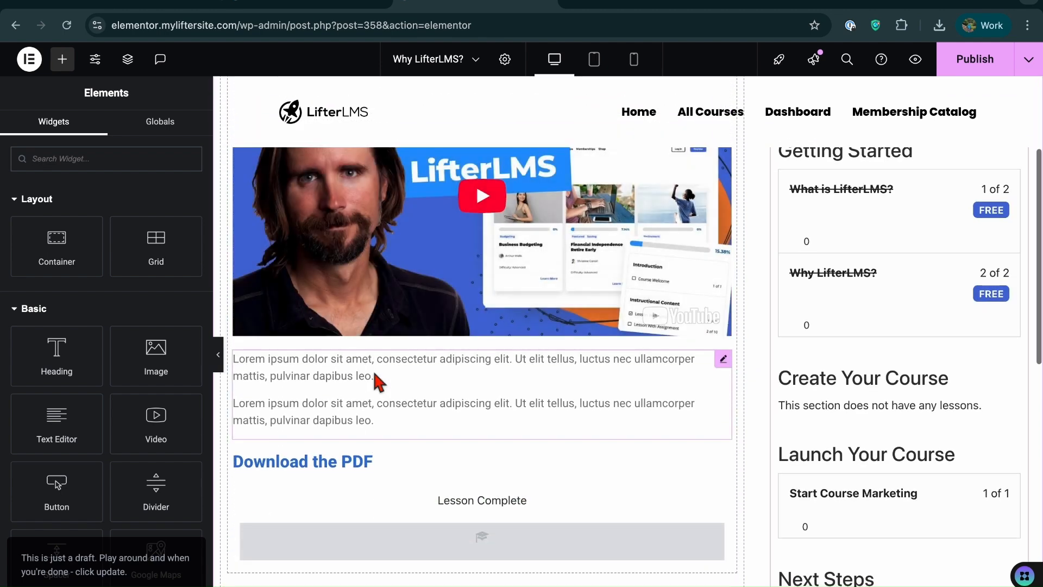
Publish the "Why LifterLMS?" lesson and check its preview page from the video down to the lesson navigation
scroll(375, 380, down, 4)
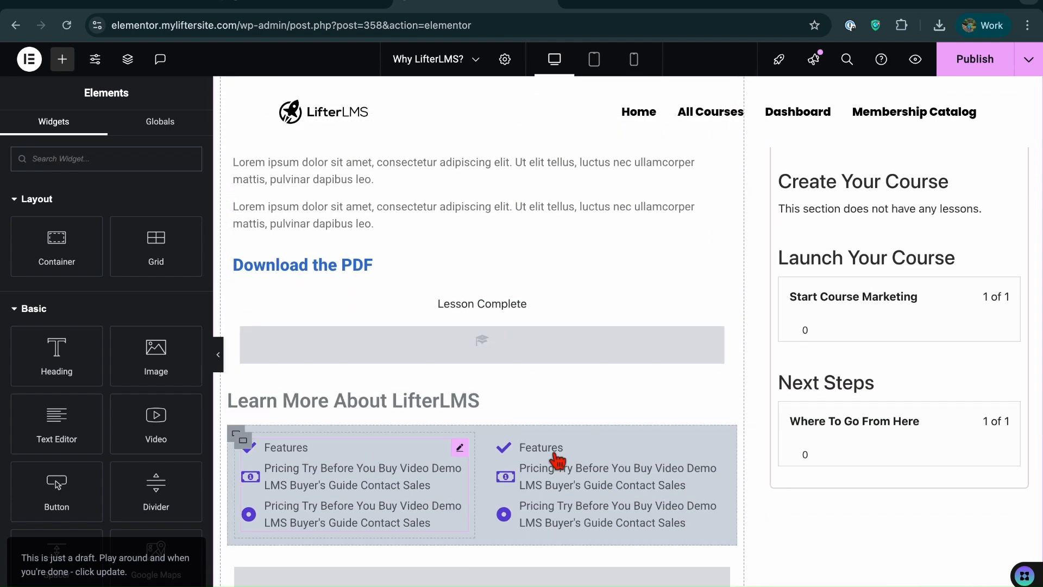
scroll(597, 326, up, 3)
scroll(466, 380, up, 5)
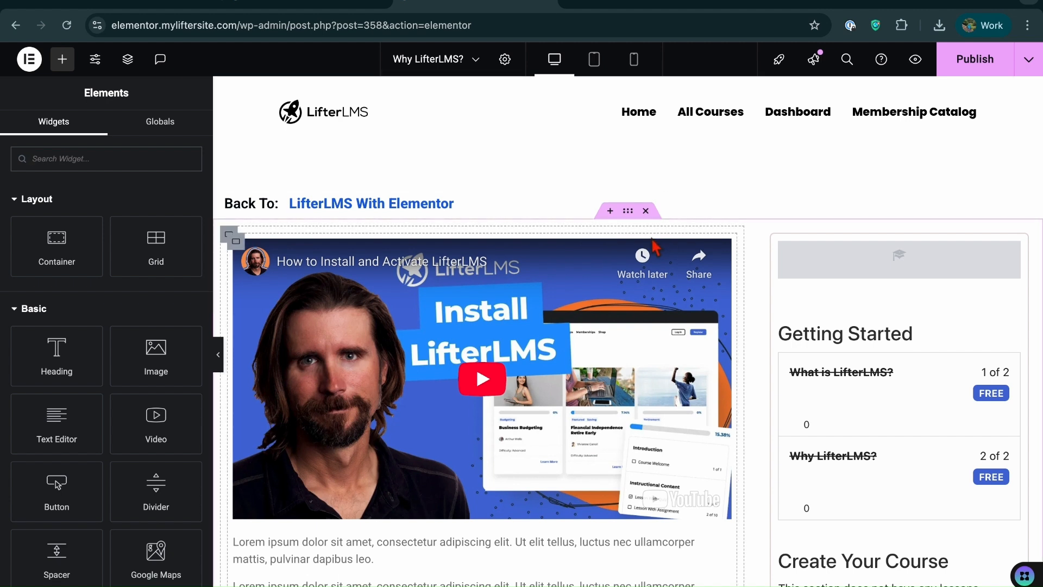
click(965, 77)
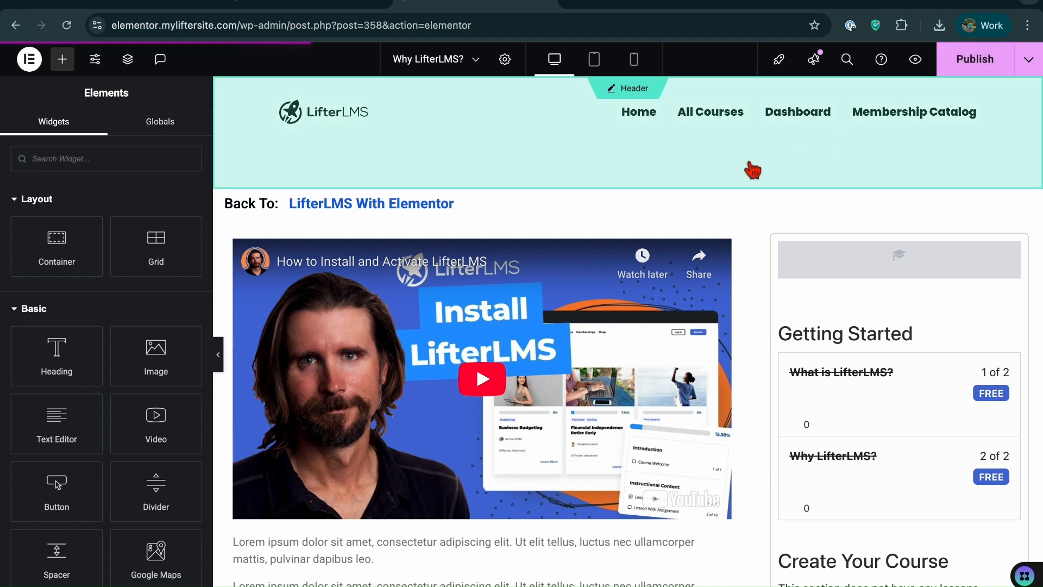
click(916, 60)
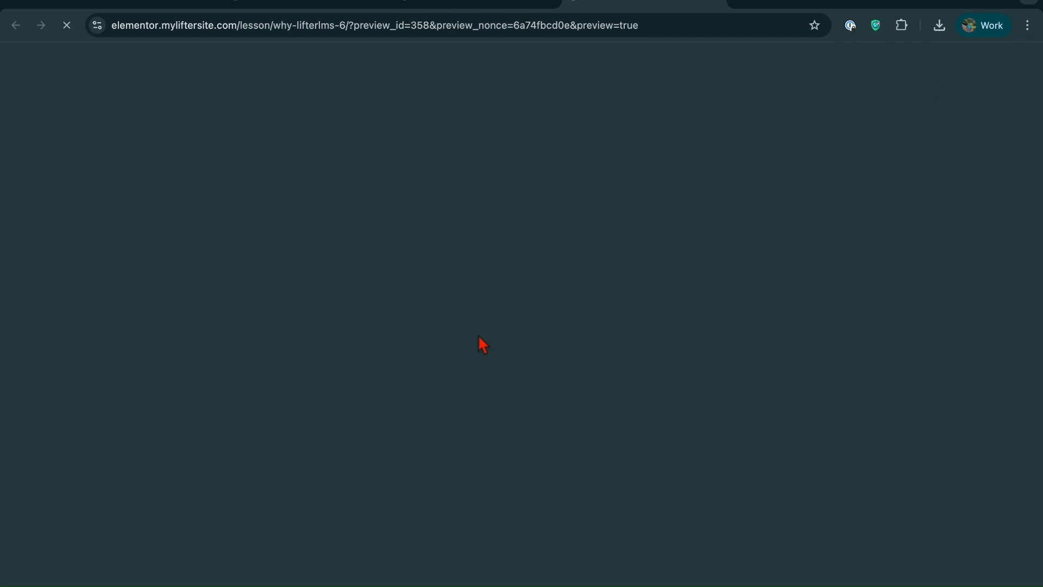
scroll(401, 380, down, 5)
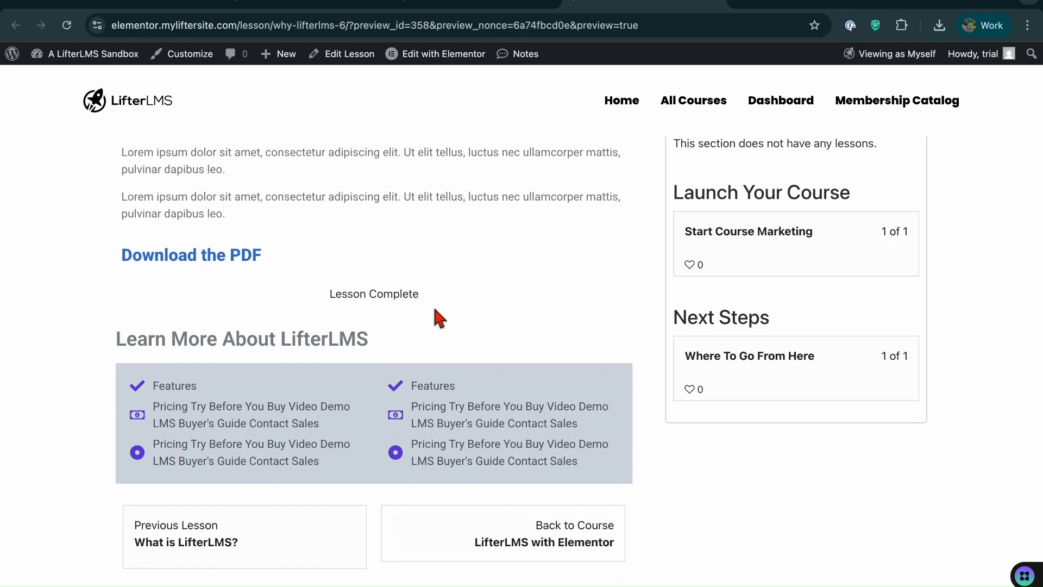
scroll(433, 317, up, 7)
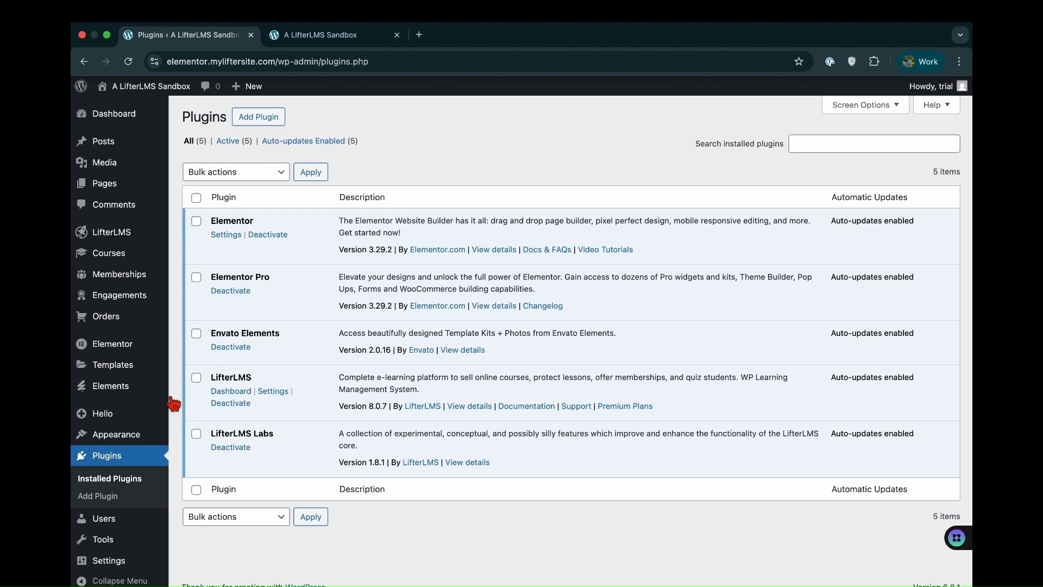
Open the Envato Elements template kits and search the premium kits for "LMS"
mouse_move(116, 434)
scroll(117, 435, down, 1)
mouse_move(114, 387)
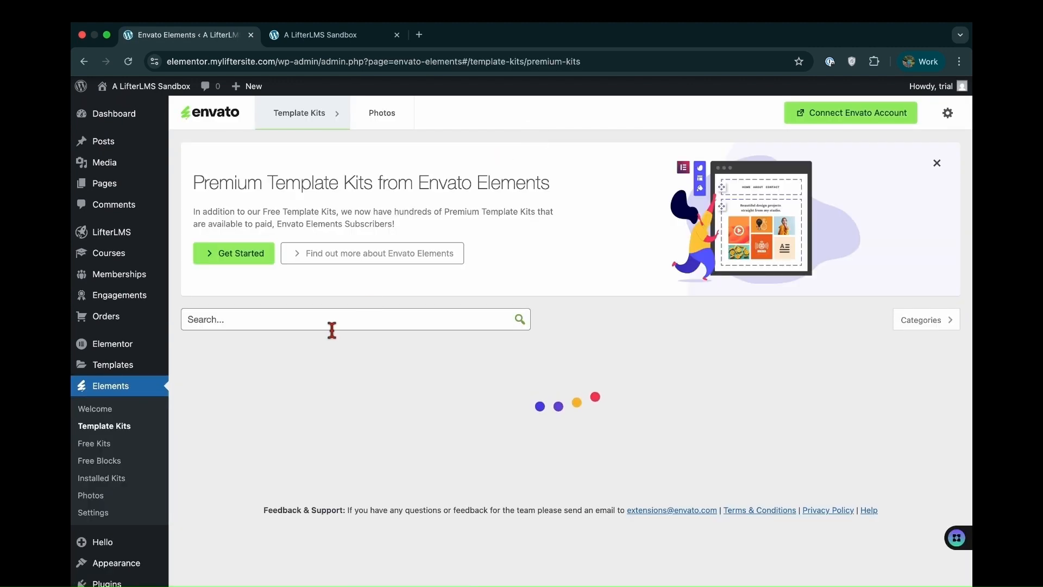
text(LMS)
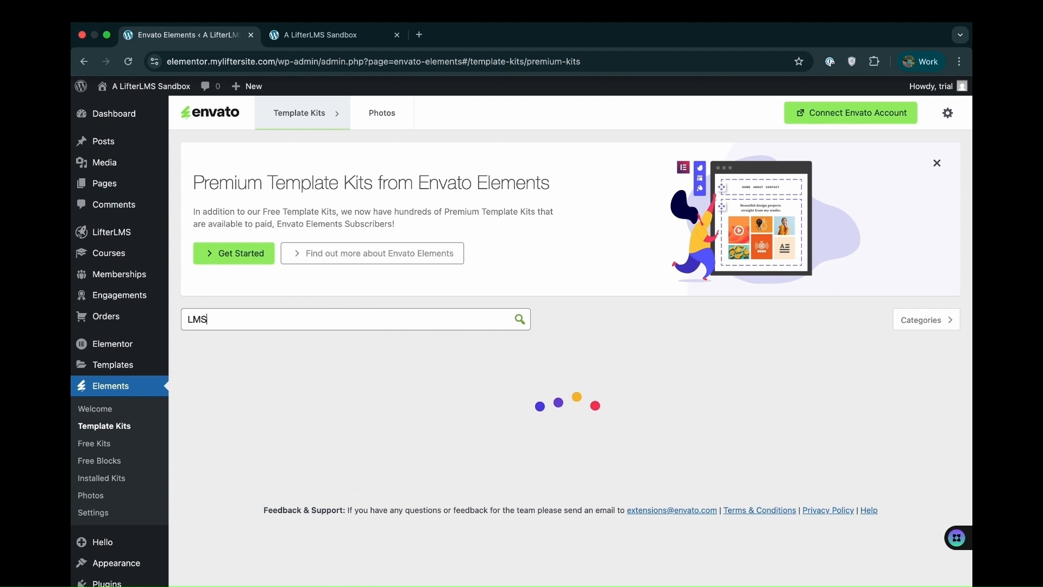
key(Return)
scroll(427, 402, down, 3)
scroll(430, 405, down, 2)
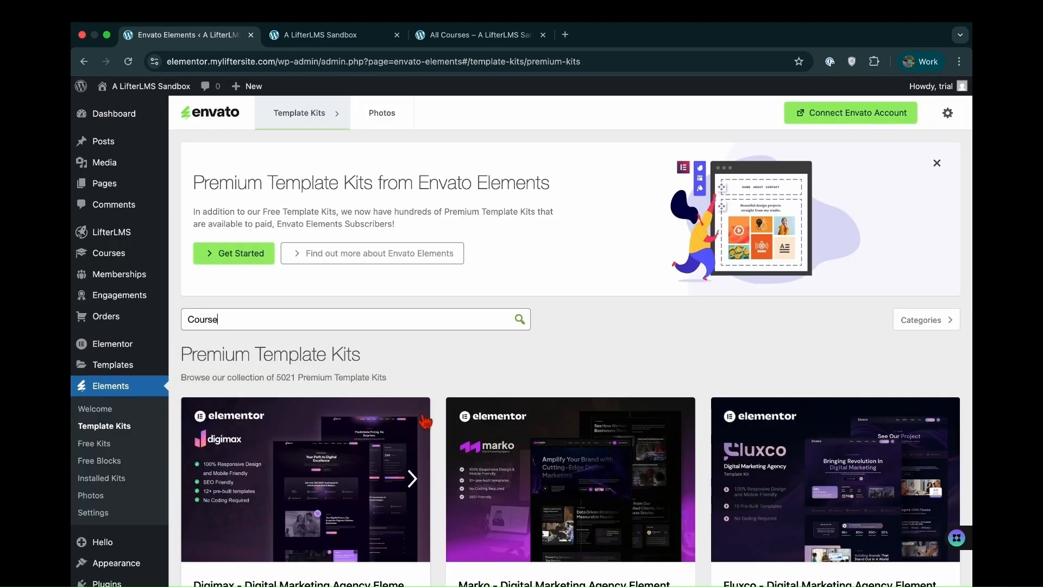
Search the premium template kits for "Course" and look through the matching kits
key(Return)
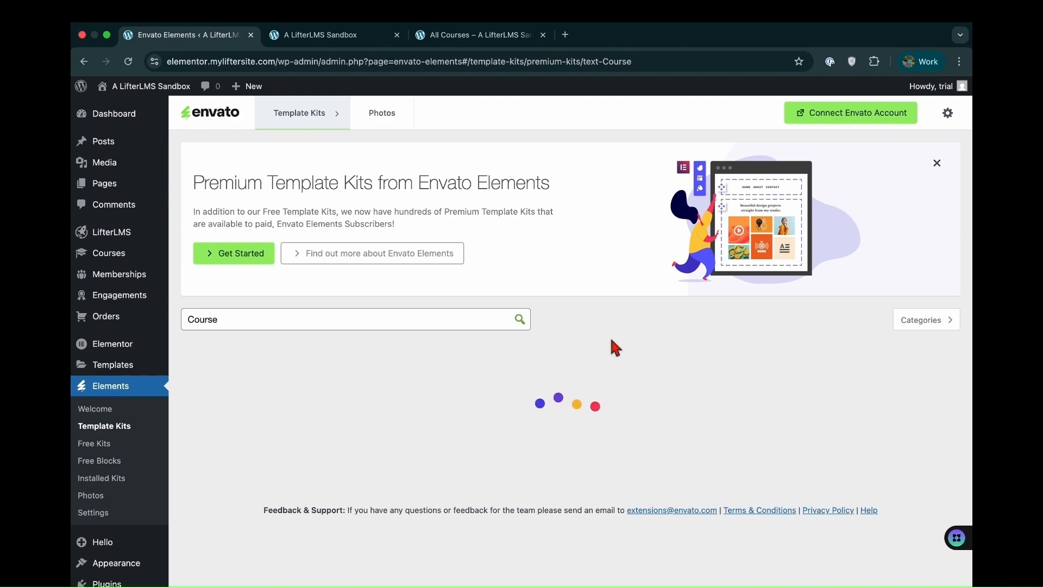
scroll(612, 342, down, 15)
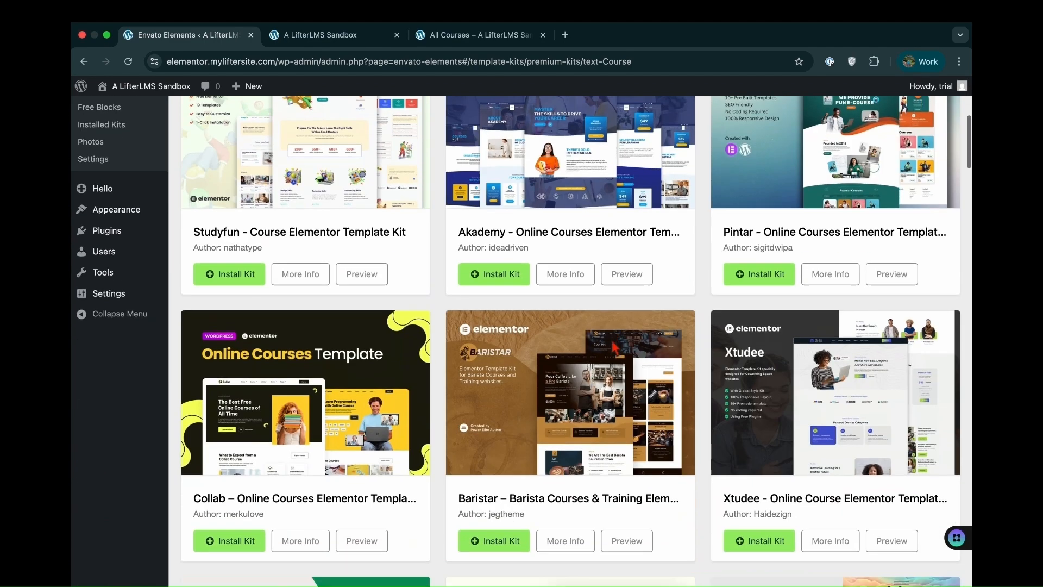
scroll(614, 345, down, 5)
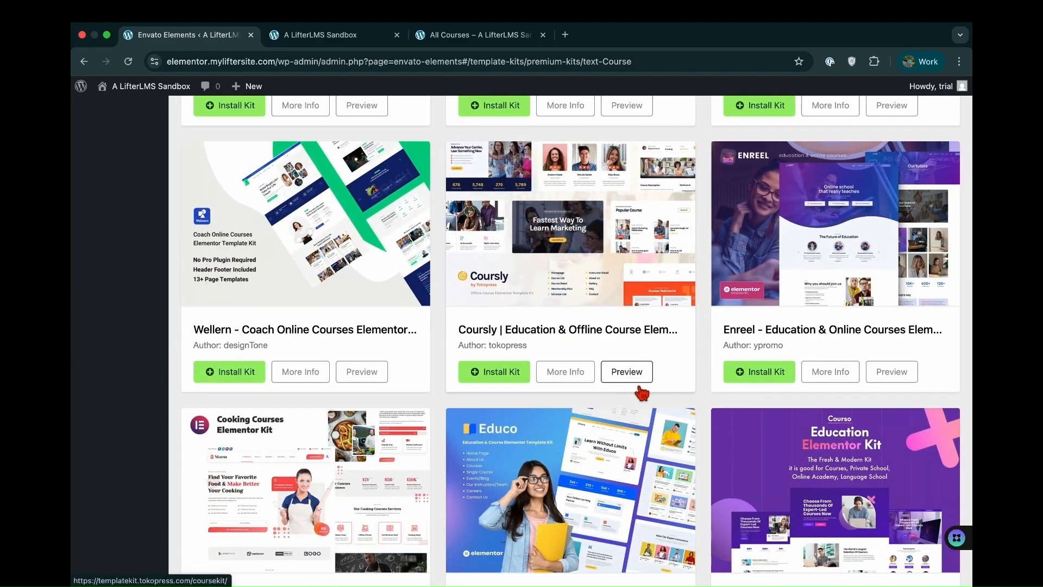
scroll(511, 421, down, 18)
scroll(517, 428, up, 10)
scroll(560, 402, up, 20)
Filter the "Course" premium kits by the Education category and look over the results
click(926, 319)
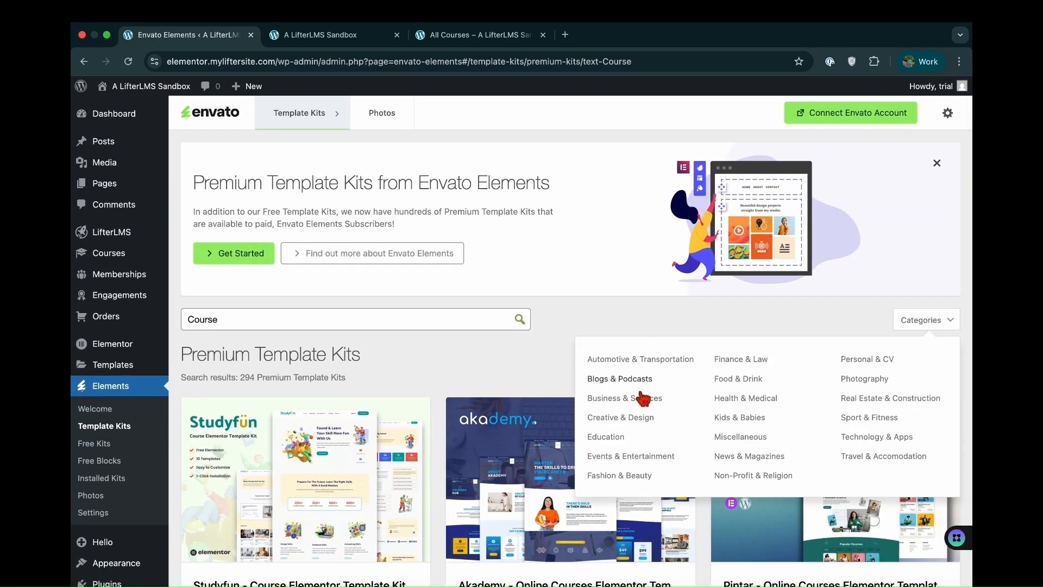
click(619, 435)
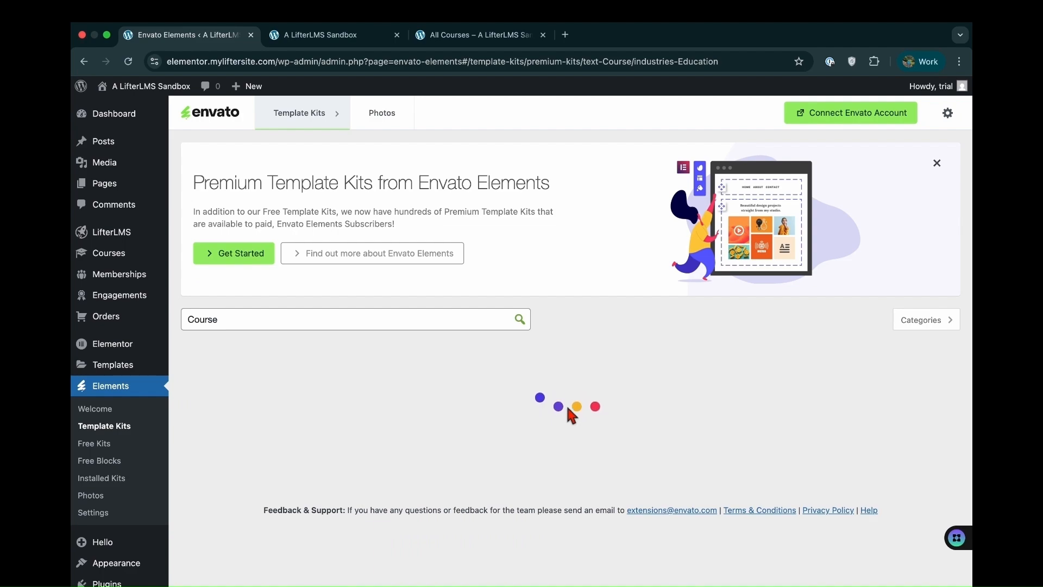
scroll(443, 457, down, 5)
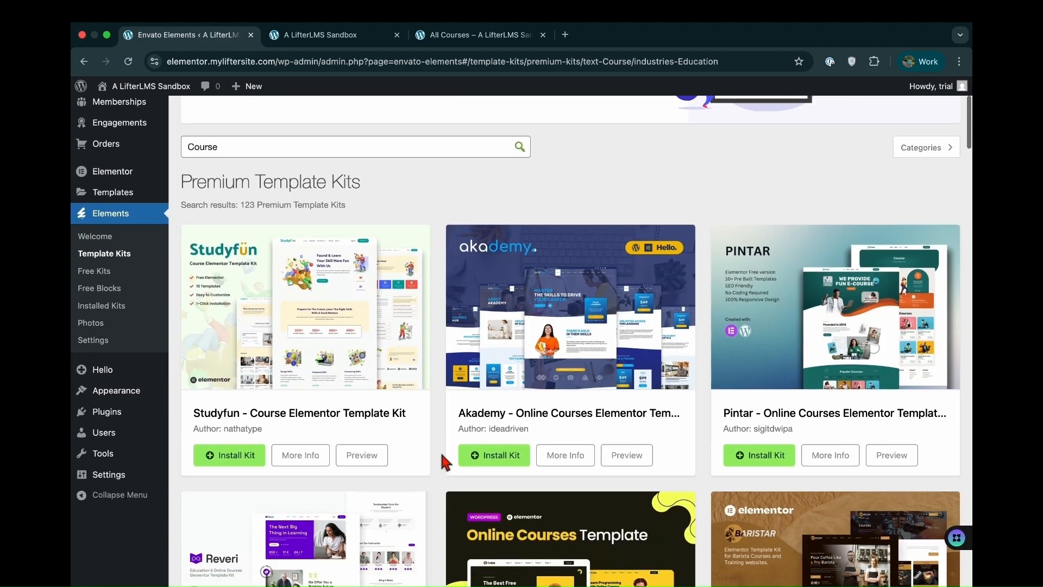
scroll(488, 485, down, 5)
scroll(489, 485, up, 10)
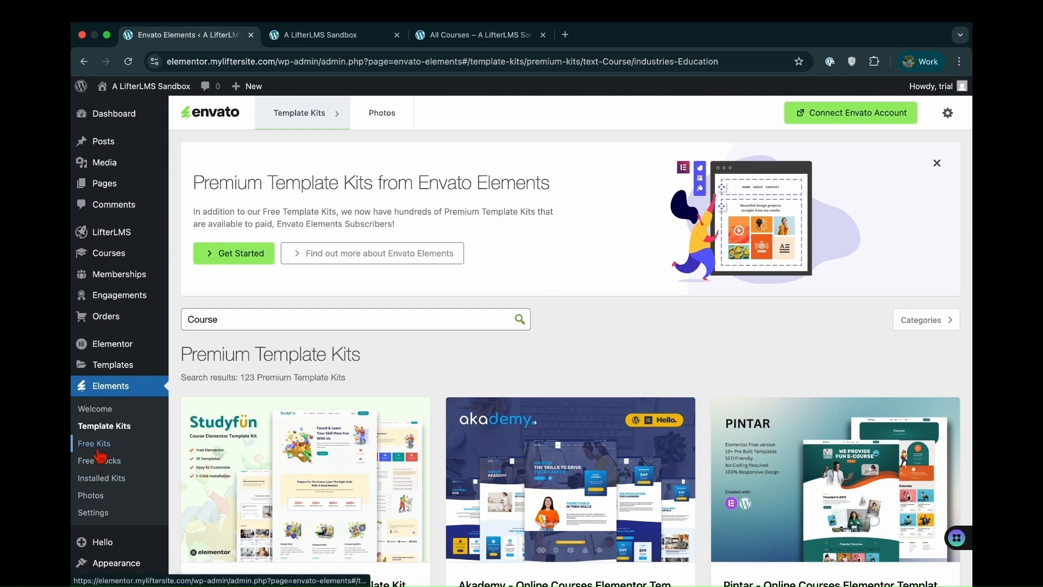
Open the free template kits and look through the first page of designs
click(98, 451)
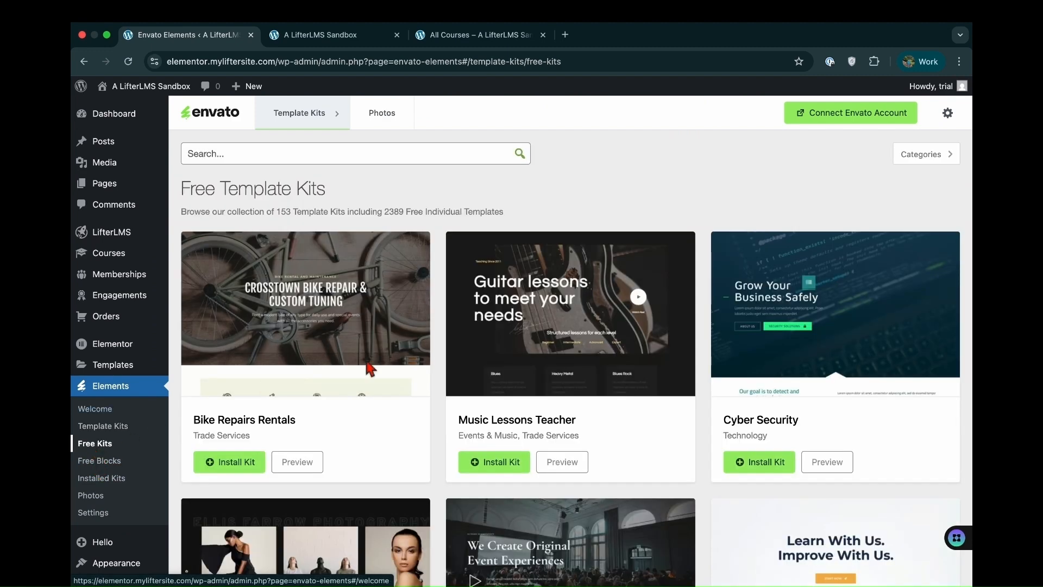
scroll(516, 388, down, 3)
scroll(527, 412, down, 6)
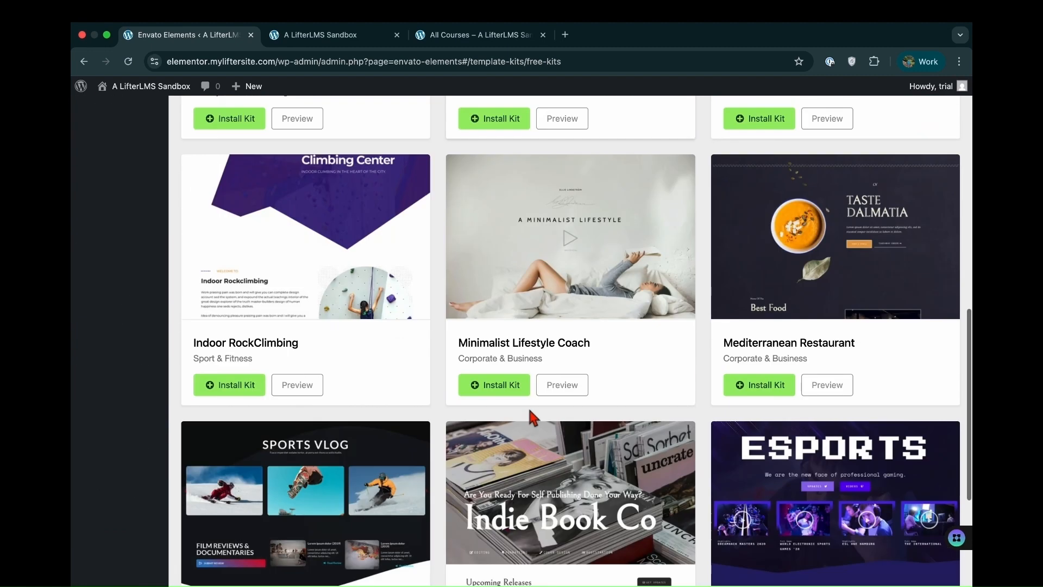
scroll(542, 433, down, 4)
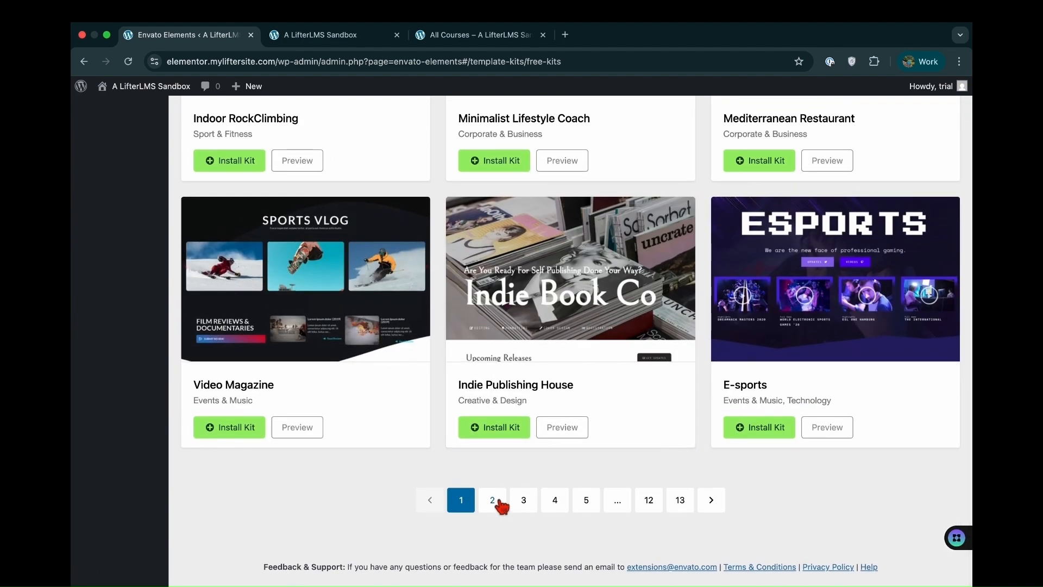
scroll(597, 280, up, 15)
Filter the free template kits by Education & Non-Profit and install the Accelerator kit
click(921, 154)
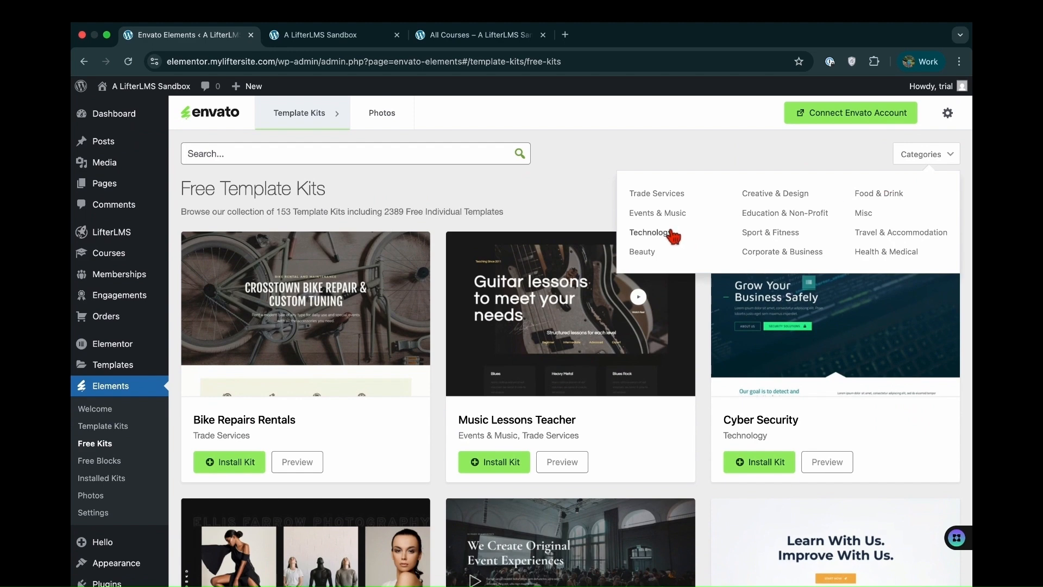
click(777, 213)
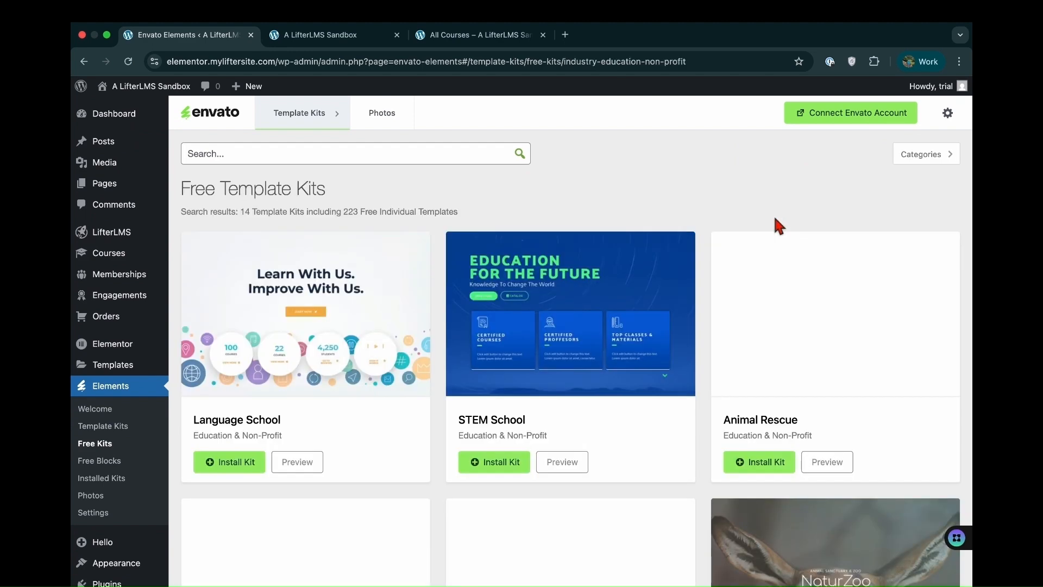
scroll(623, 433, down, 5)
scroll(621, 429, down, 3)
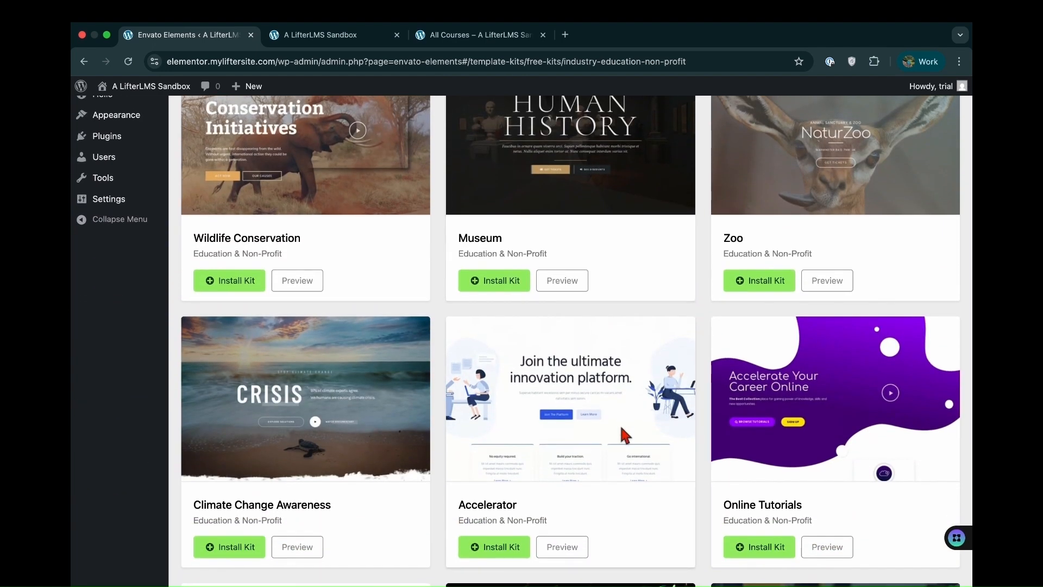
scroll(585, 408, down, 3)
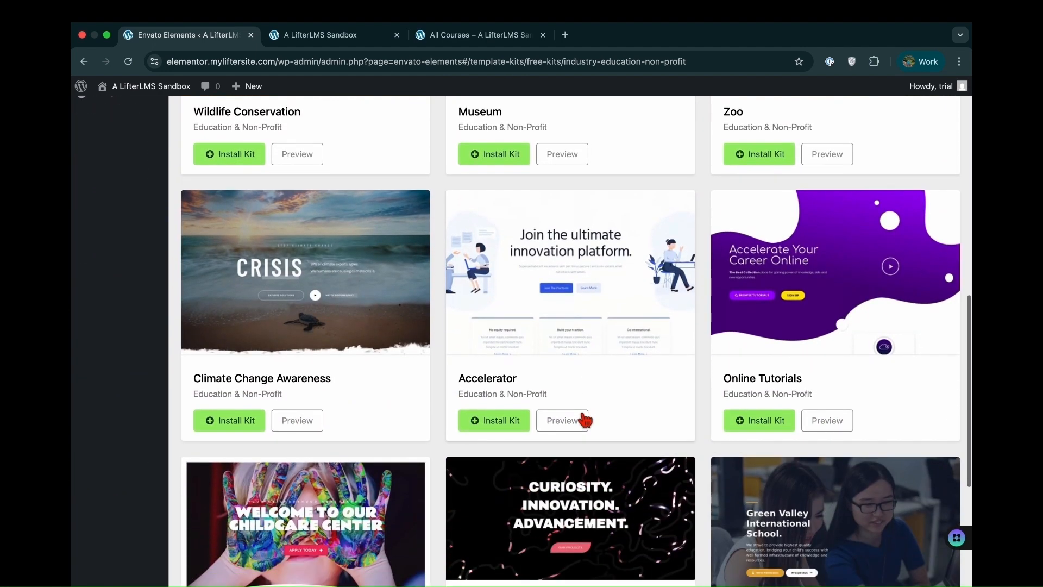
click(508, 428)
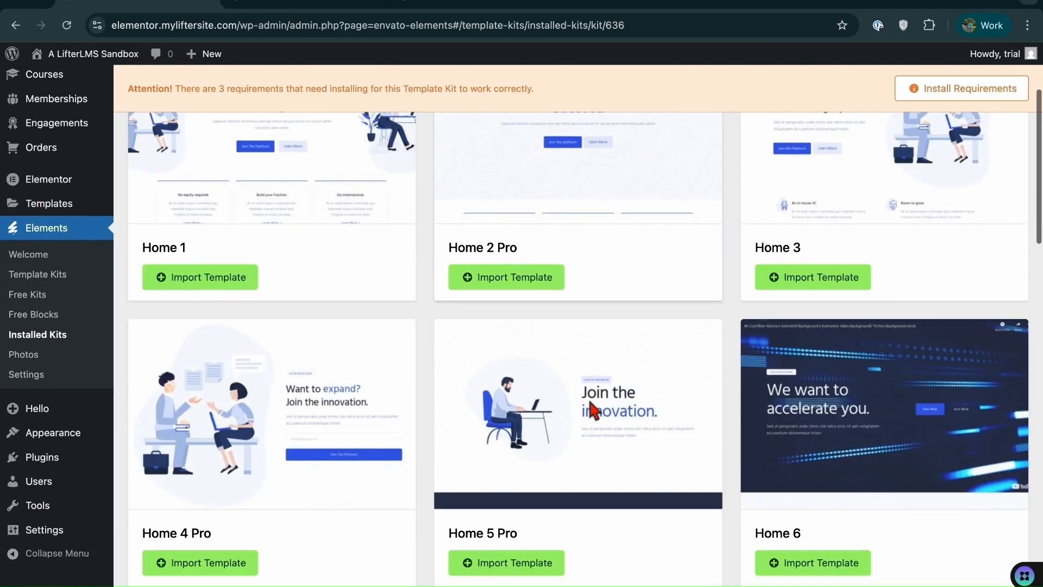
Import the Home 3 template from the Accelerator kit and view the imported template
scroll(590, 402, up, 5)
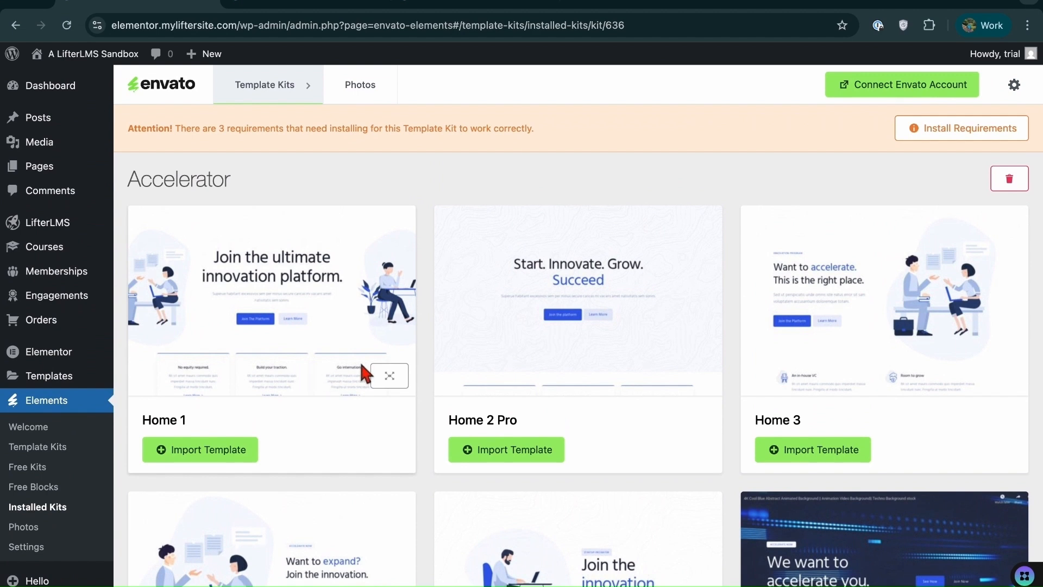
click(821, 459)
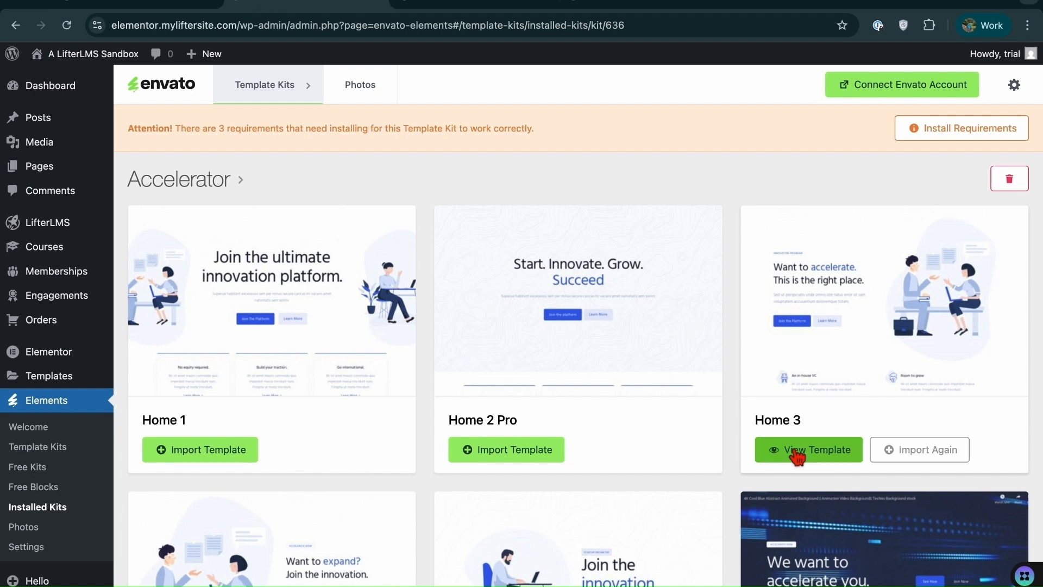
click(803, 456)
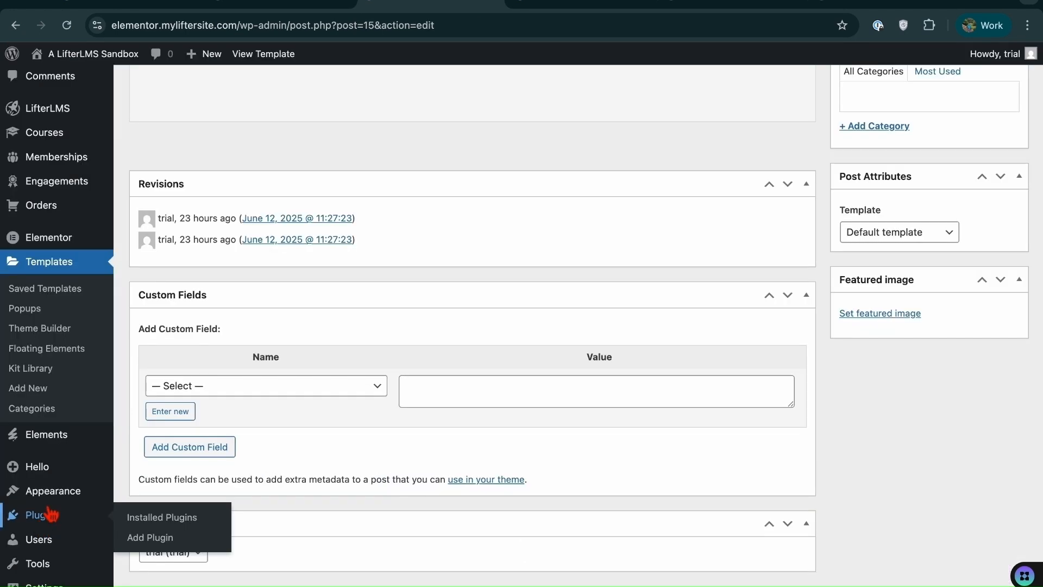
Enable "Hide page title" in the Hello theme's structure and layout settings
mouse_move(53, 477)
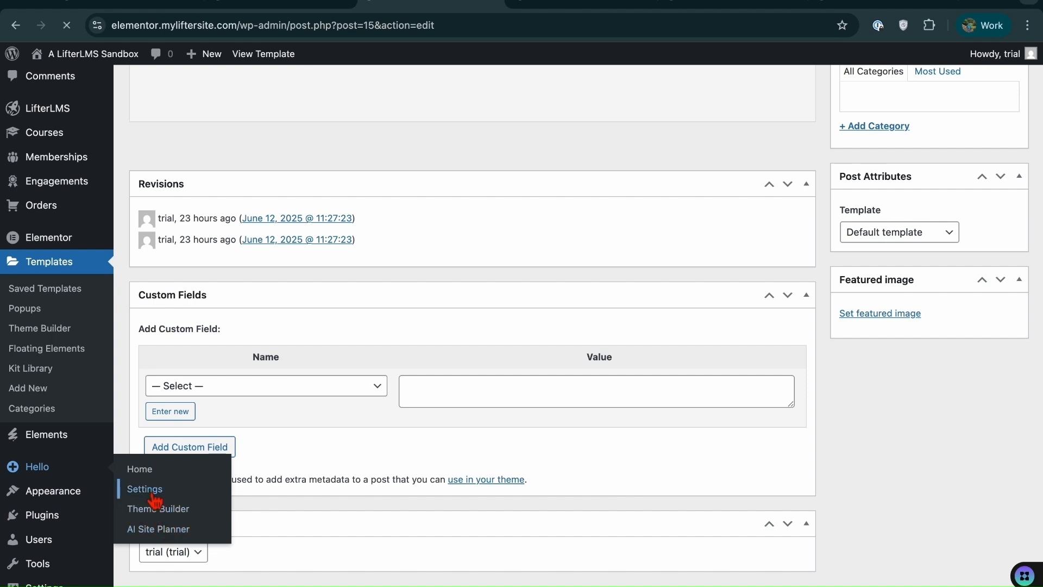
click(153, 492)
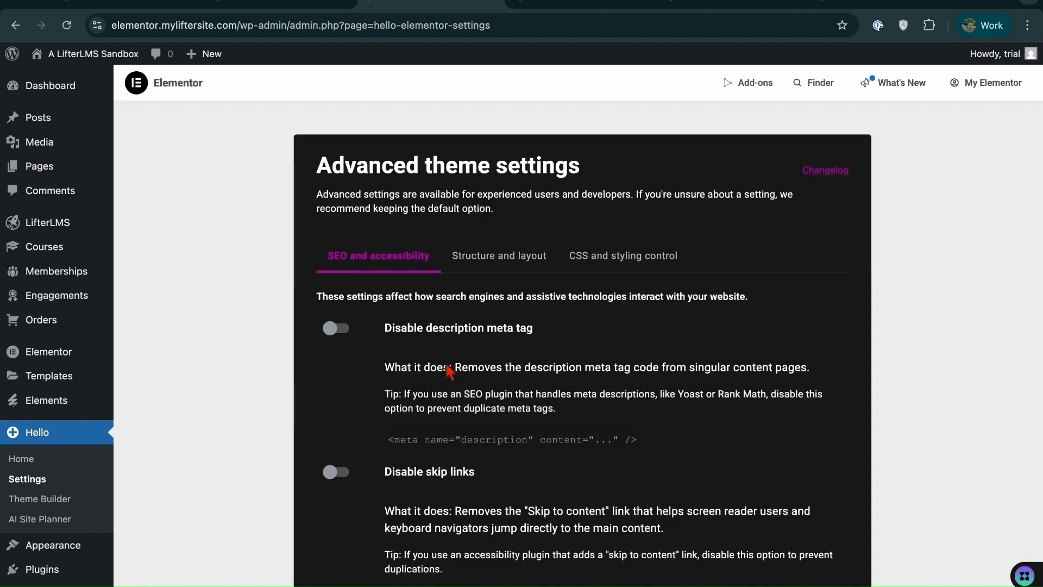
scroll(510, 170, down, 2)
click(521, 197)
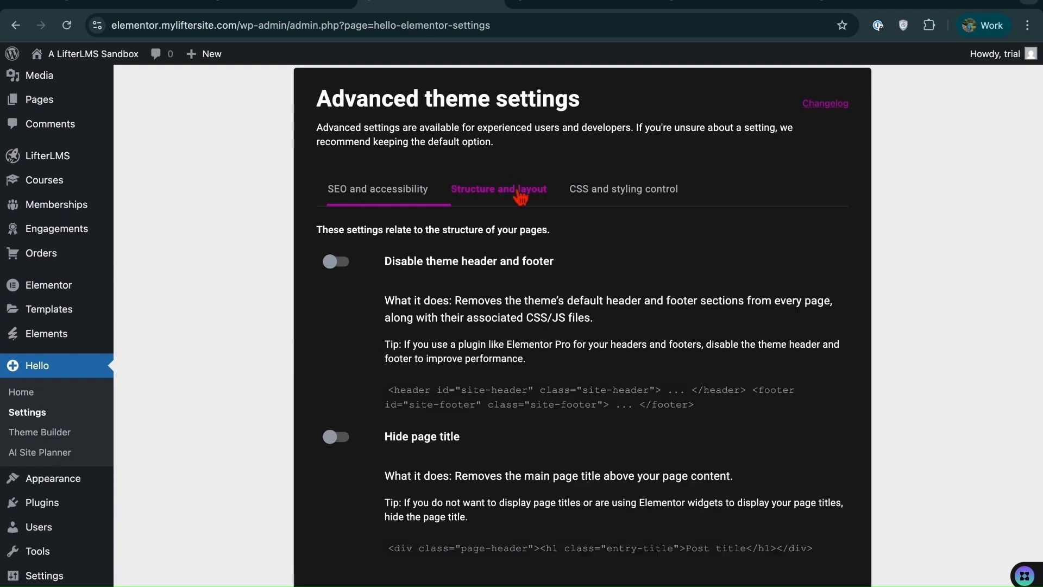
click(338, 437)
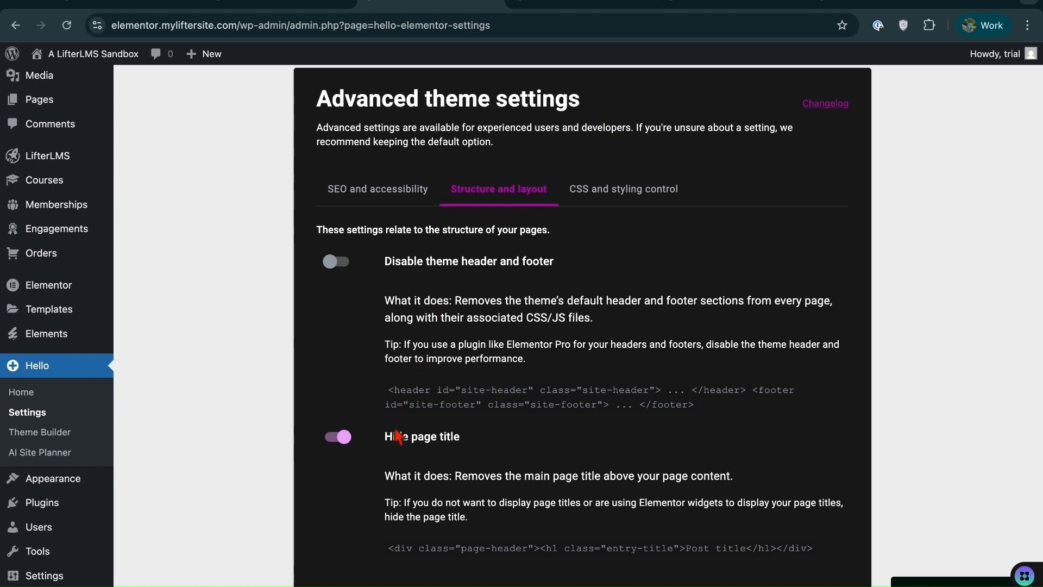
scroll(396, 435, up, 3)
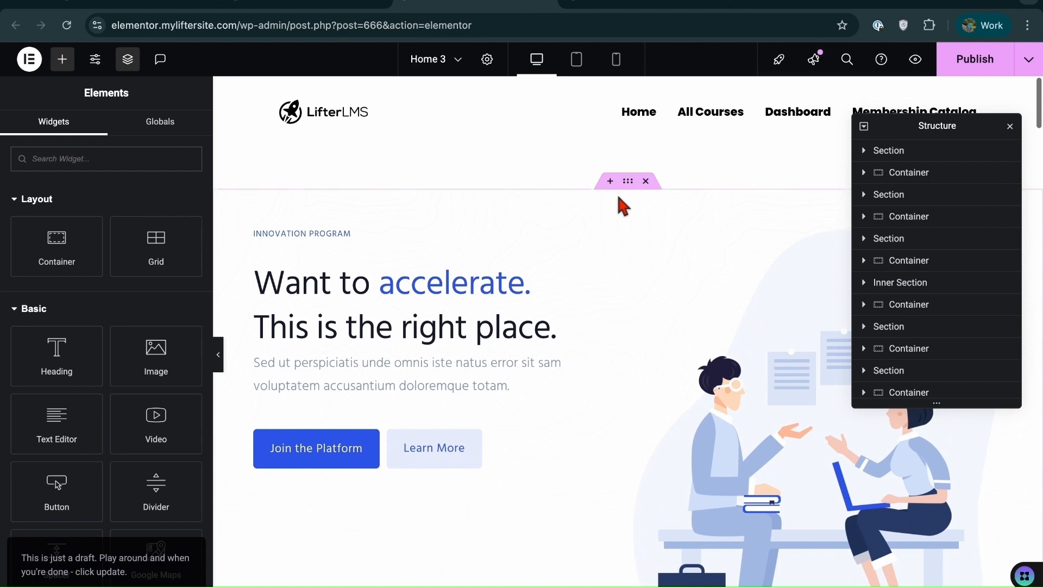
Delete the two "Join the platform" button sections above "Tap-tap, like, share, repeat" in the Home 3 template
scroll(606, 326, down, 8)
scroll(606, 328, down, 10)
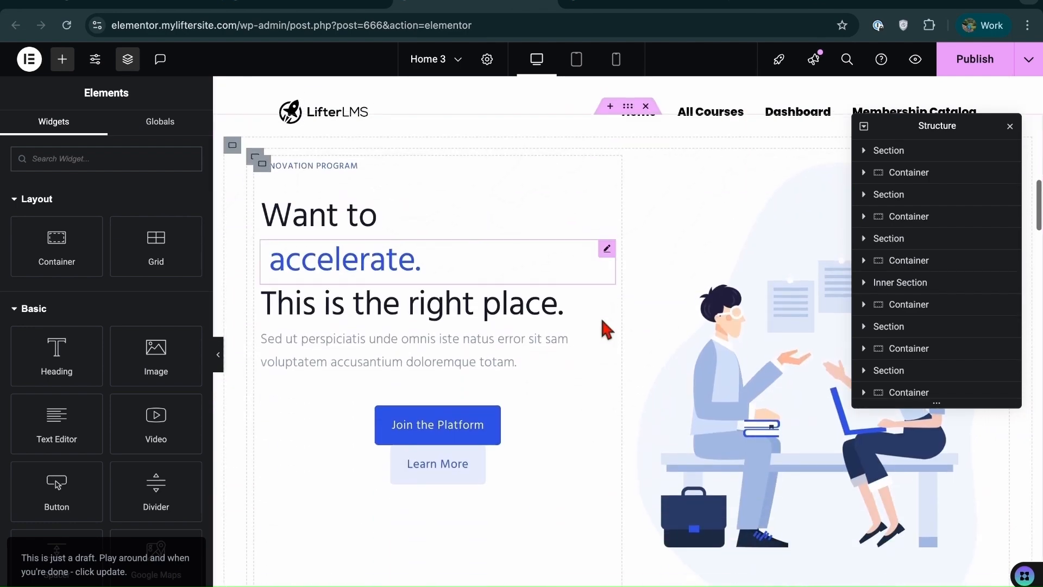
scroll(602, 322, down, 12)
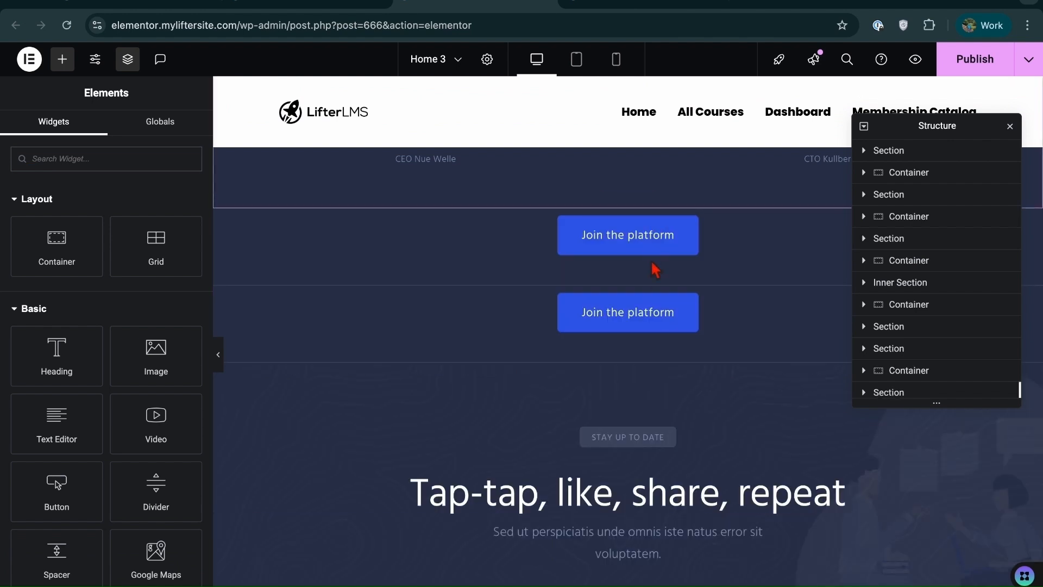
mouse_move(660, 231)
click(650, 203)
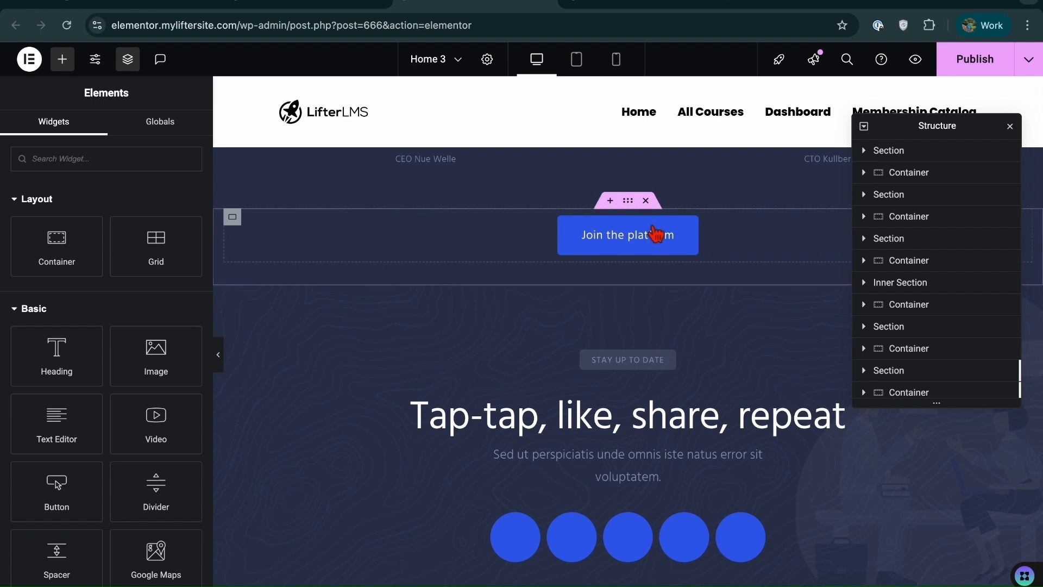
click(652, 202)
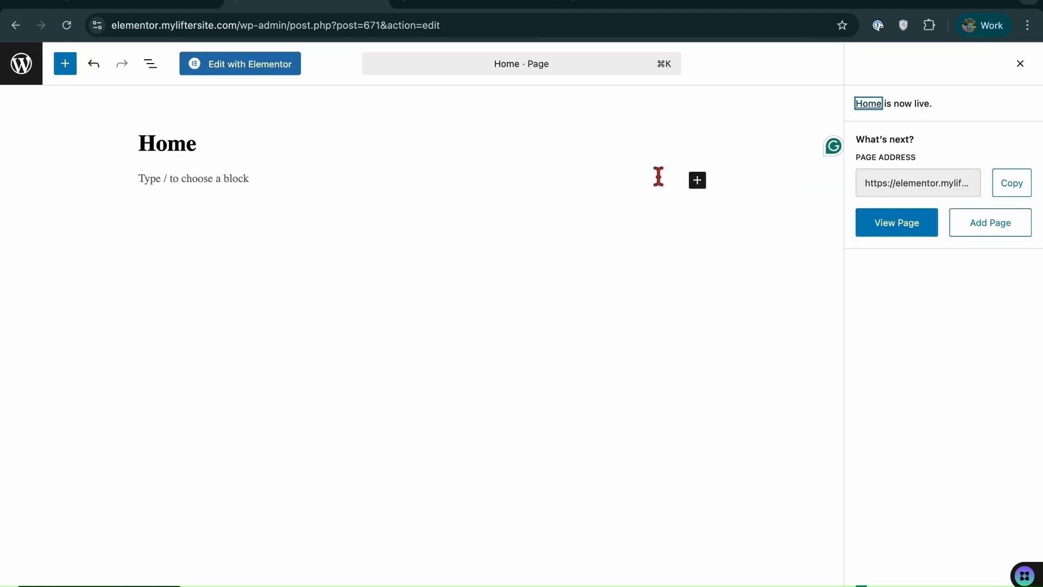
Open the Home page in the Elementor editor and add a Template widget to it
click(274, 75)
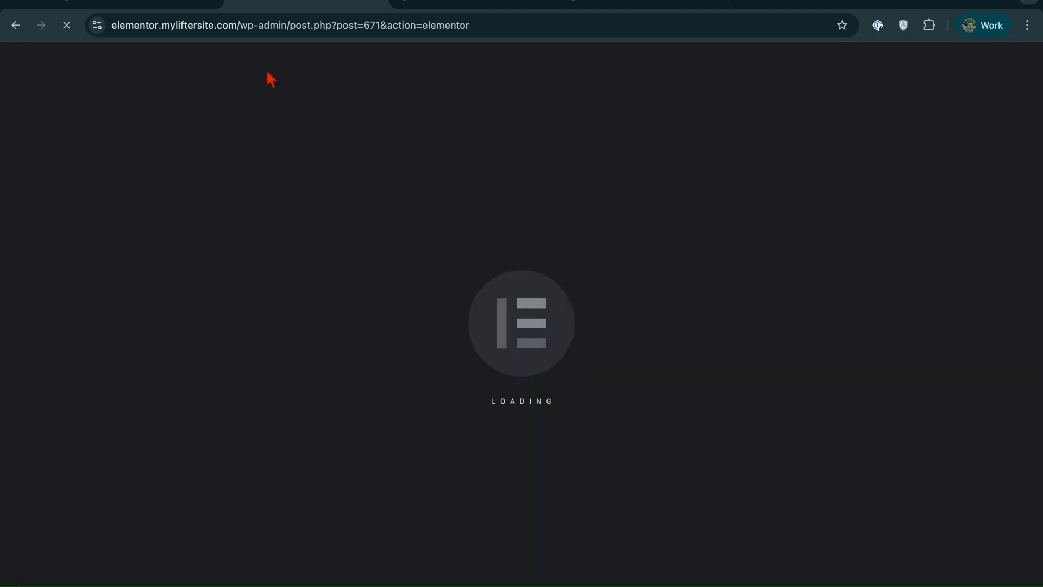
text(tem)
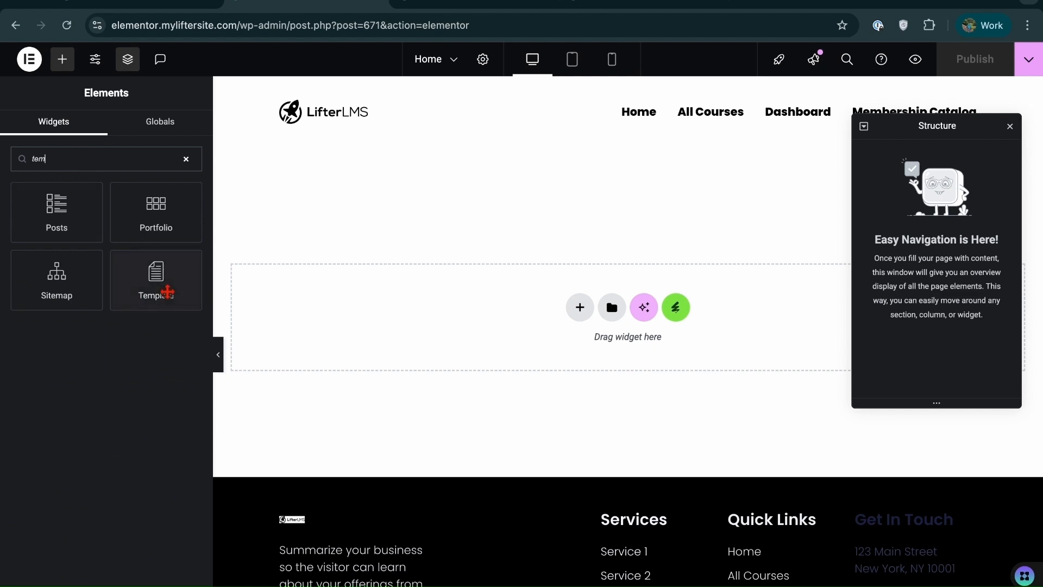
click(167, 292)
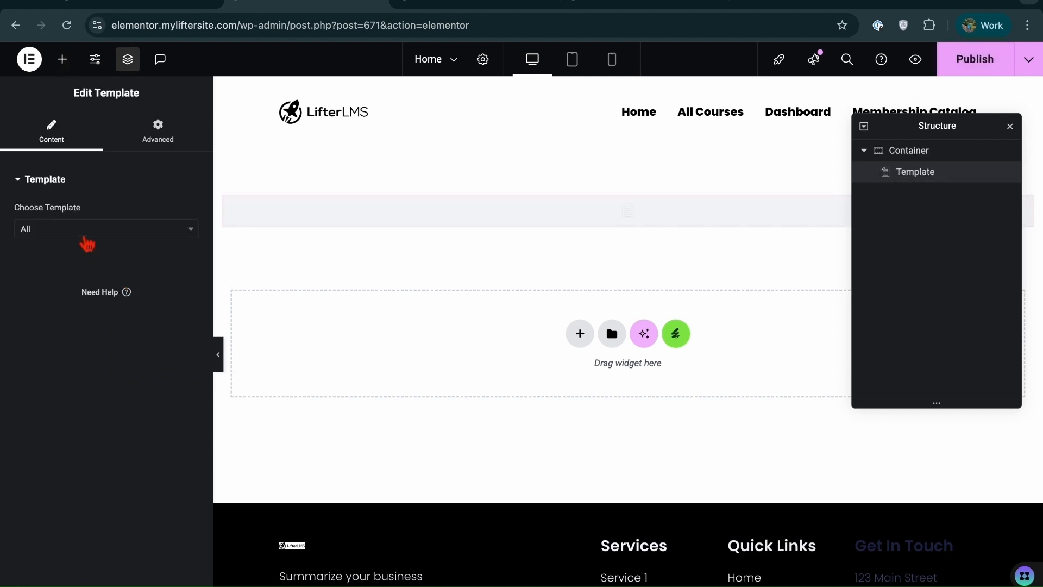
Load the Home 3 template into the Template widget and look over the inserted layout
click(85, 237)
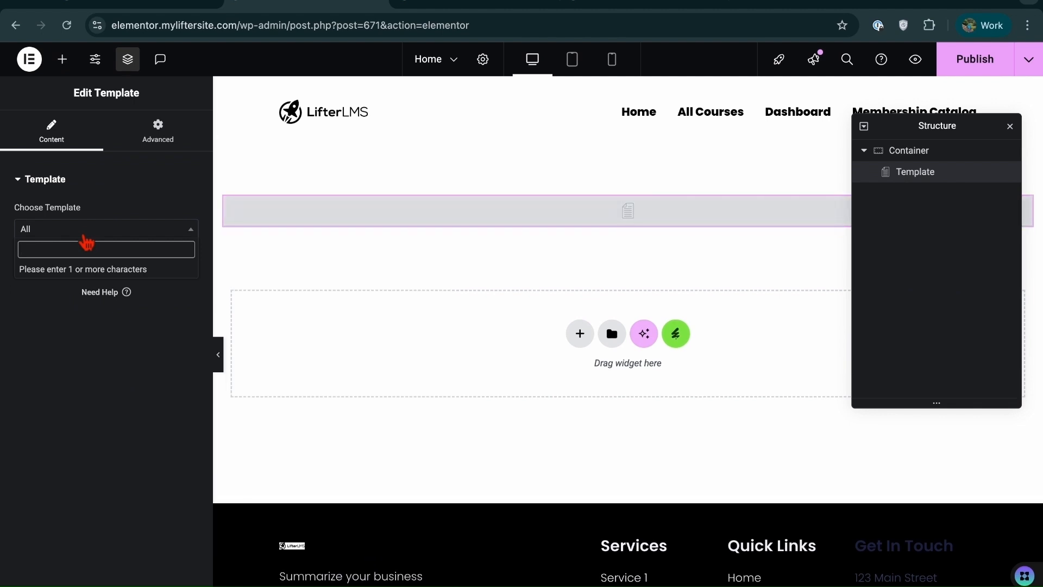
text(hom)
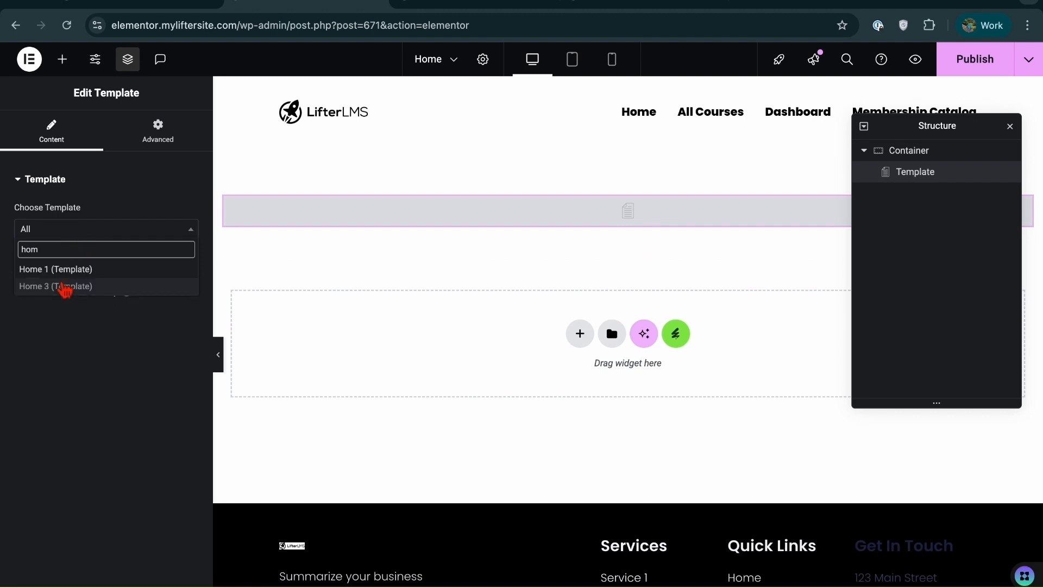
click(63, 286)
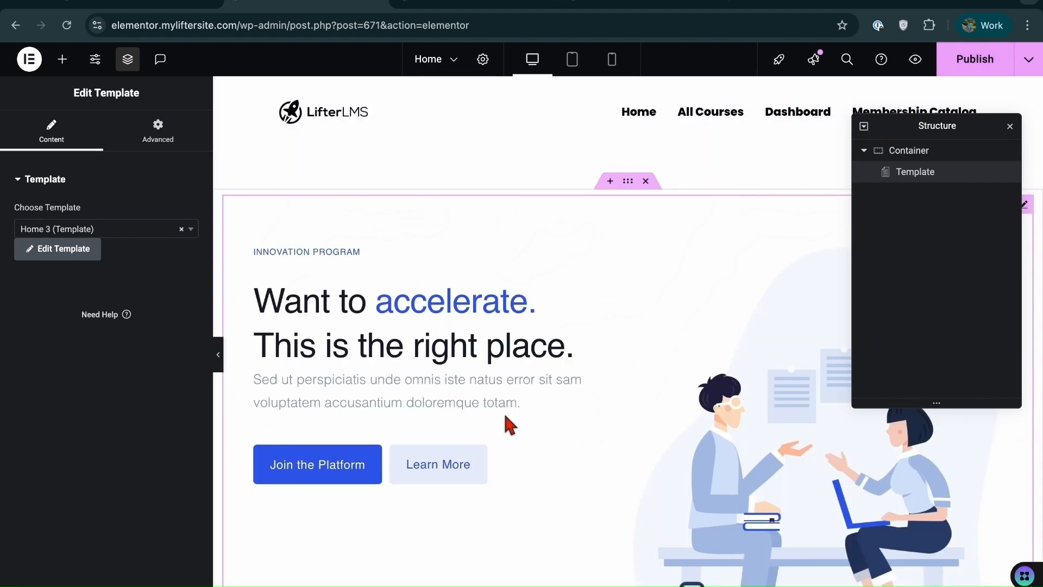
scroll(505, 416, down, 20)
scroll(505, 416, up, 4)
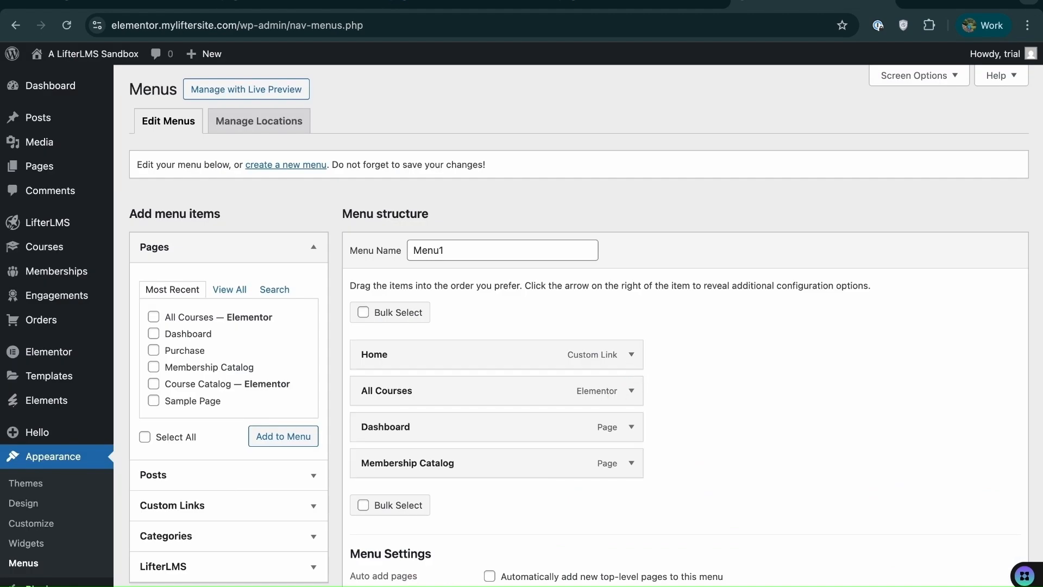
Save Menu1, reload the live home page and review its sections
scroll(521, 326, down, 1)
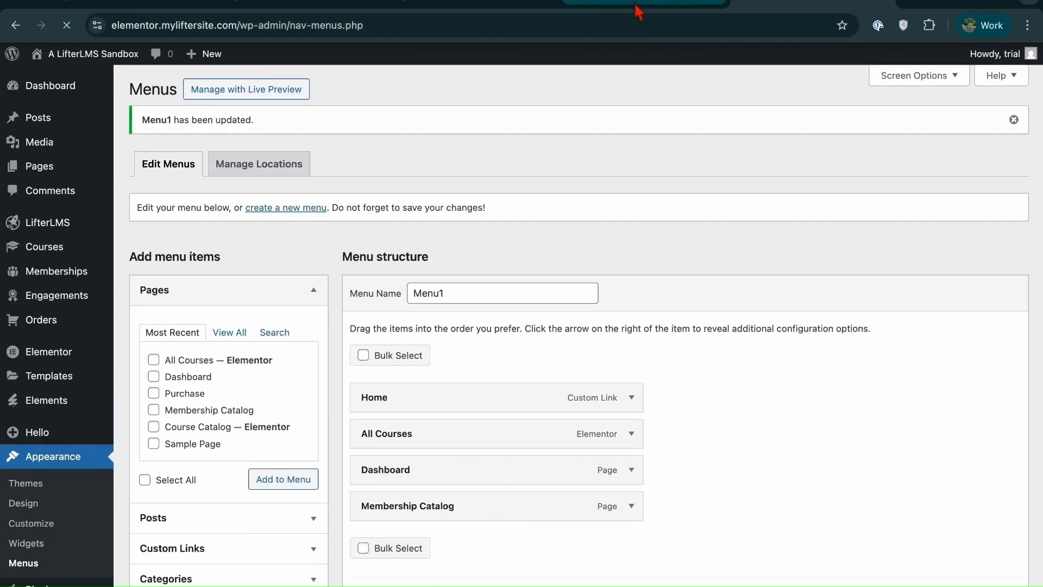
click(637, 7)
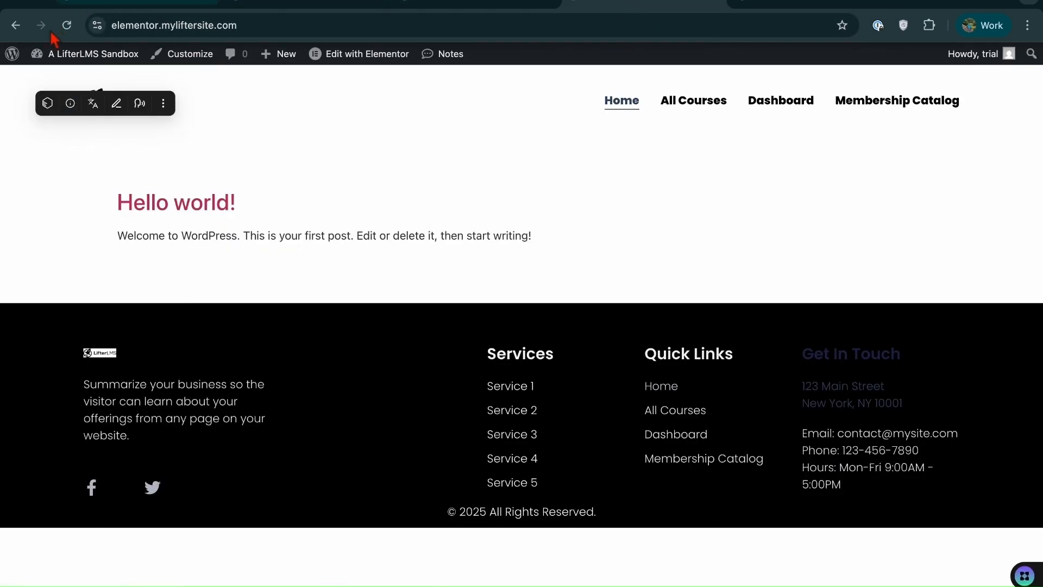
click(67, 25)
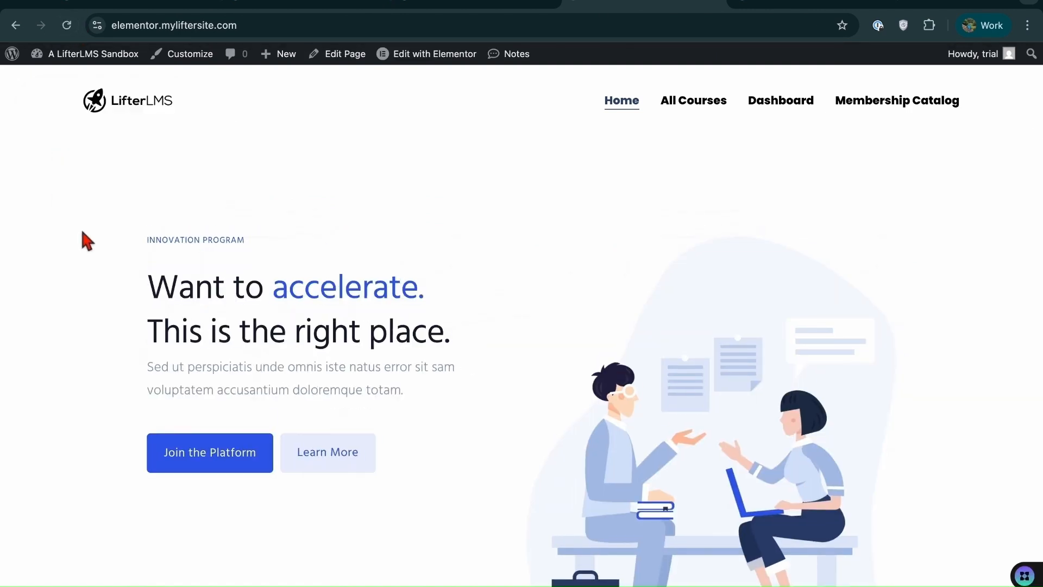
scroll(212, 350, down, 5)
scroll(212, 350, up, 5)
scroll(151, 346, down, 10)
scroll(154, 352, down, 12)
scroll(155, 352, up, 2)
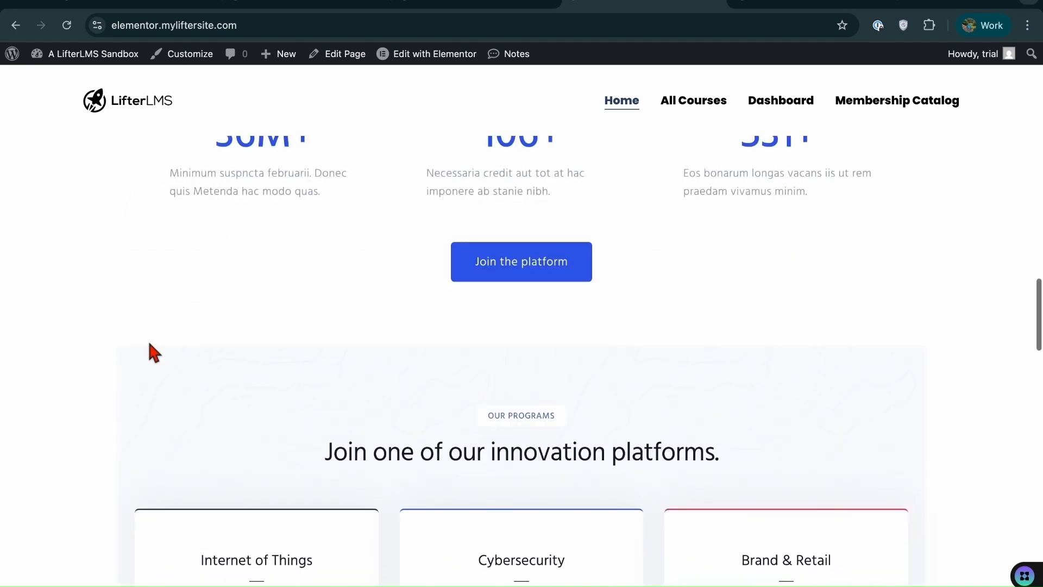
scroll(150, 344, up, 10)
Open the All Courses page on the live site and look through the course cards
click(434, 3)
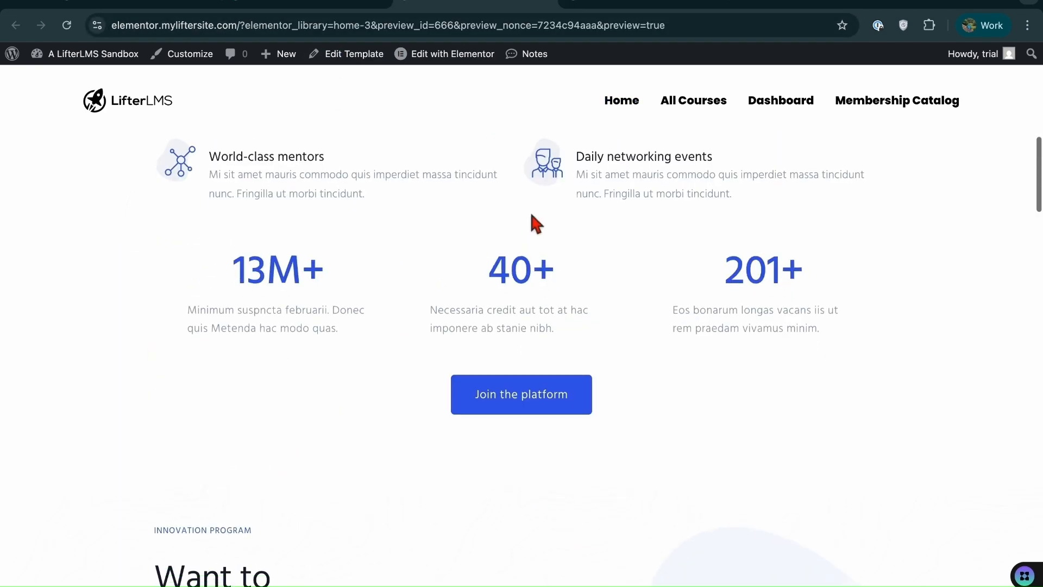
click(695, 111)
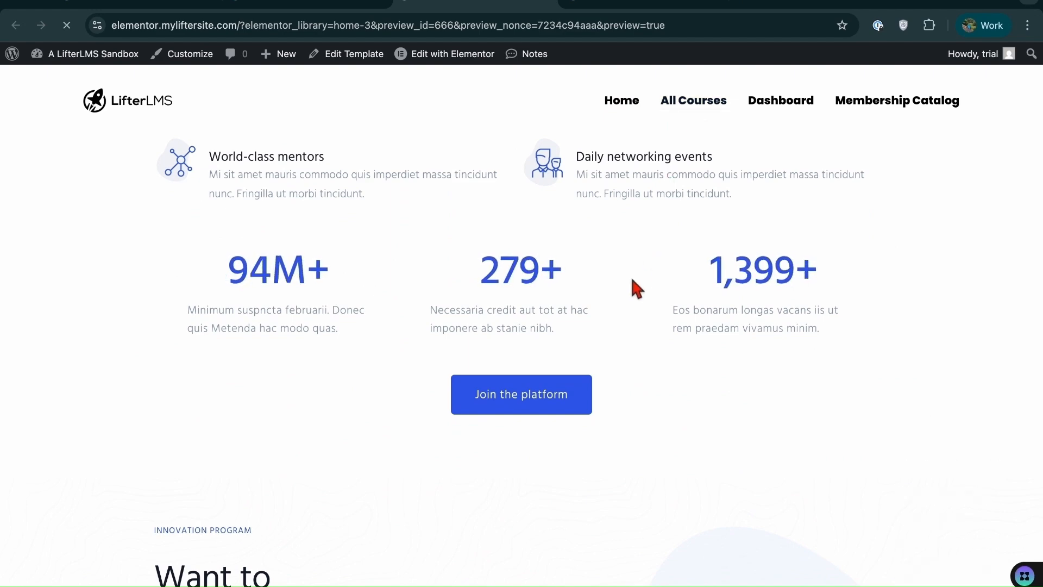
scroll(632, 279, down, 7)
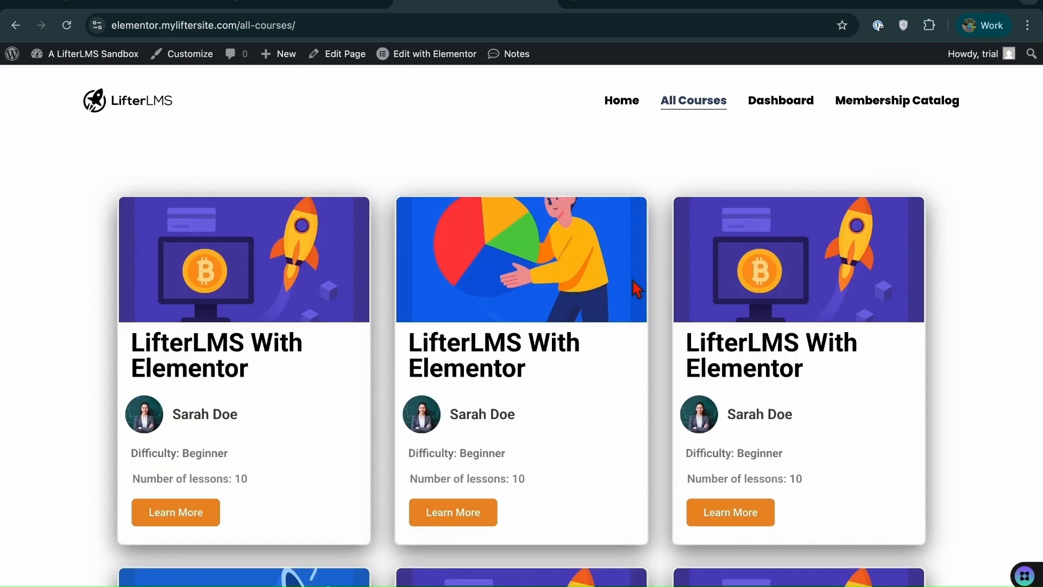
scroll(496, 354, down, 10)
scroll(496, 350, up, 1)
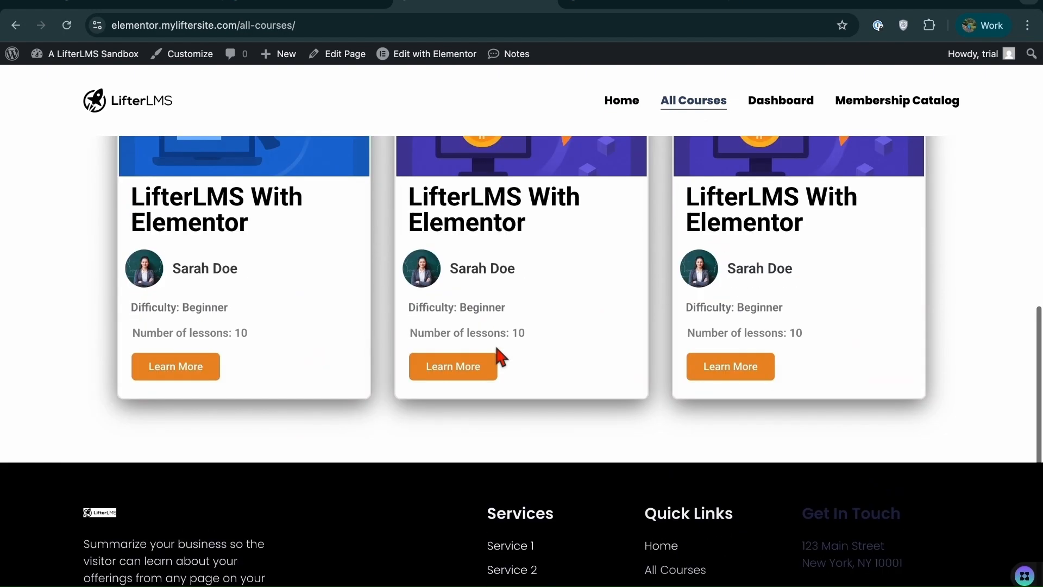
scroll(494, 353, up, 5)
Open the LifterLMS Quickstart Course from its card and examine the page through its Course Curriculum
click(212, 408)
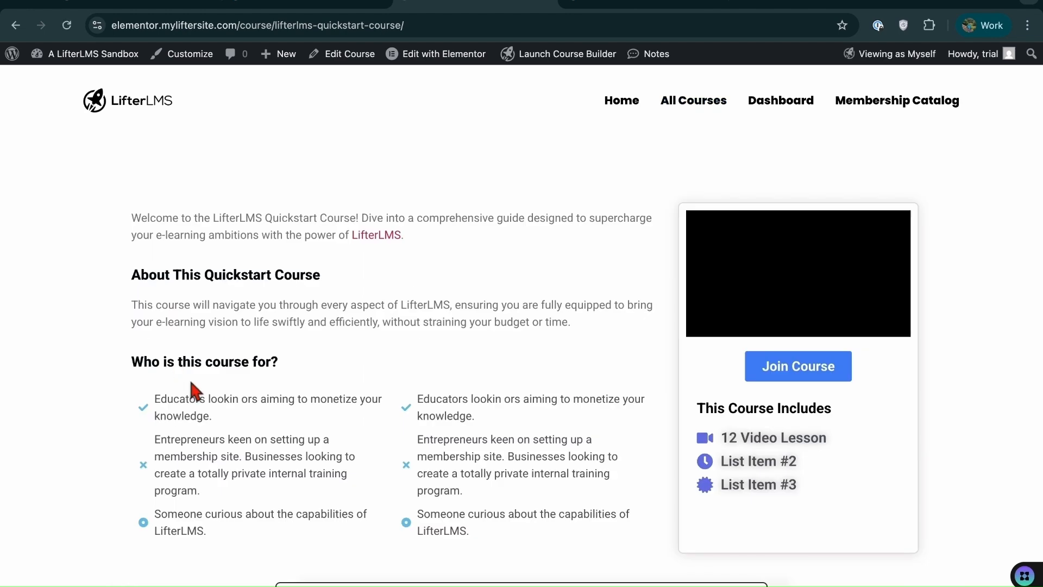
scroll(191, 385, down, 4)
scroll(191, 380, down, 15)
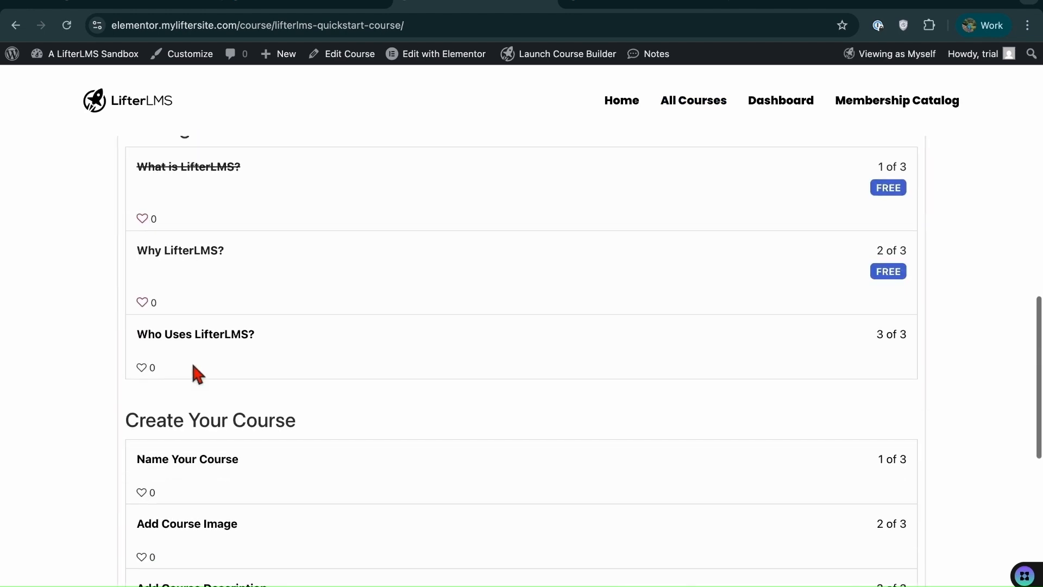
scroll(194, 367, down, 2)
scroll(193, 373, up, 6)
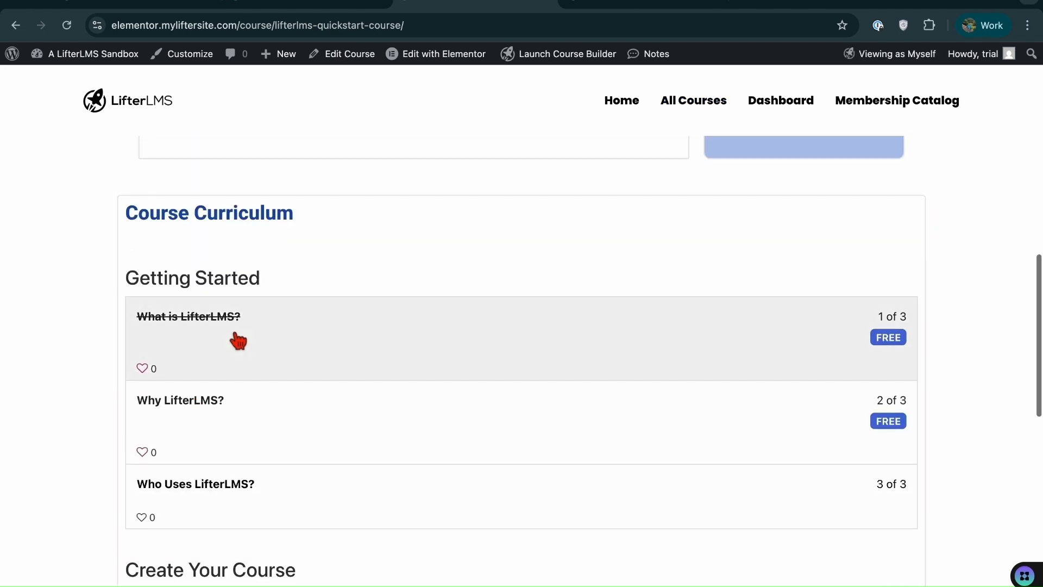
Open the "What is LifterLMS?" lesson from the curriculum and examine its layout down to the footer
click(242, 329)
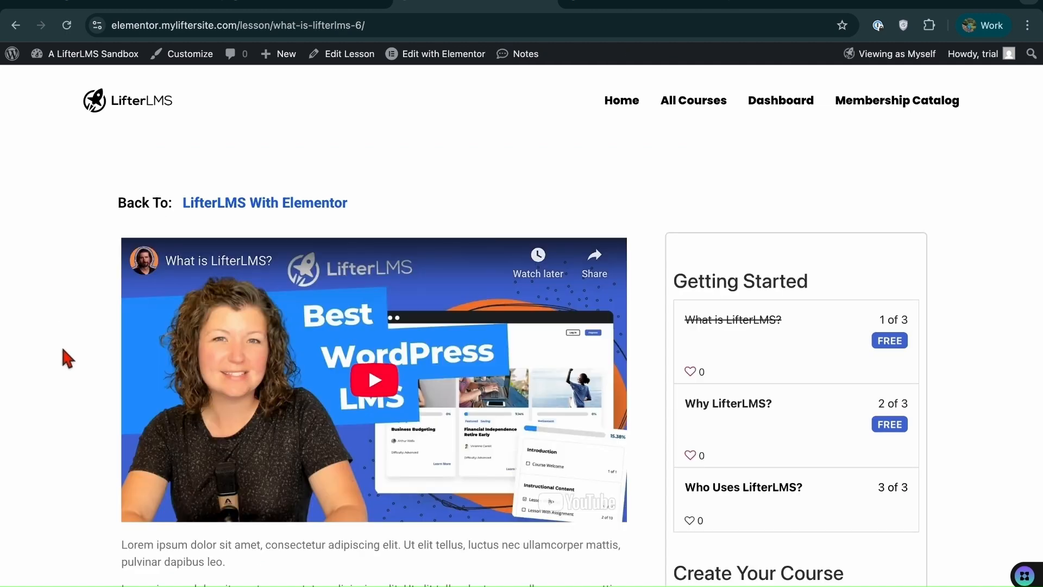
scroll(63, 353, down, 1)
scroll(63, 350, down, 10)
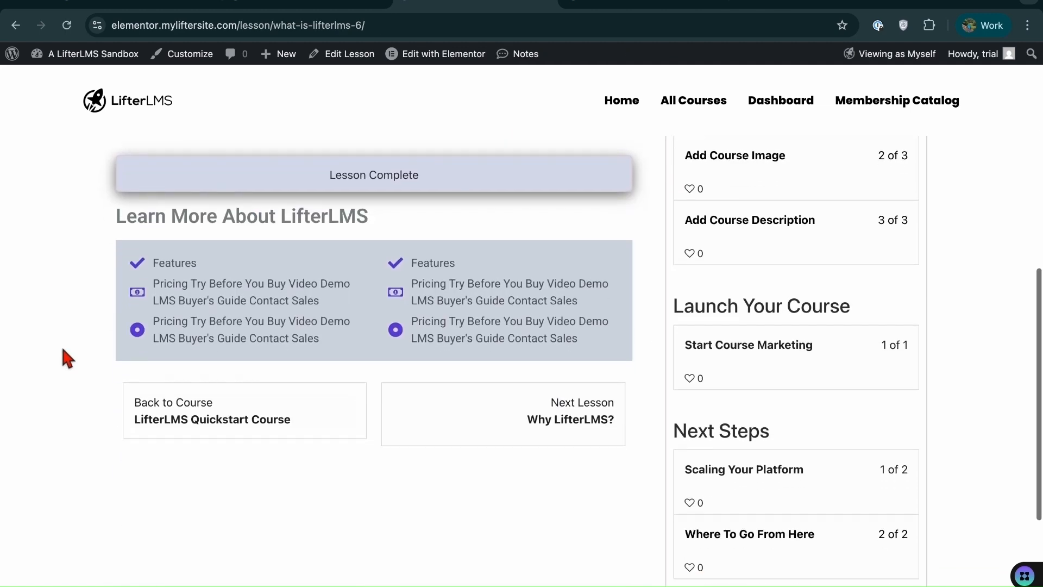
scroll(63, 350, down, 3)
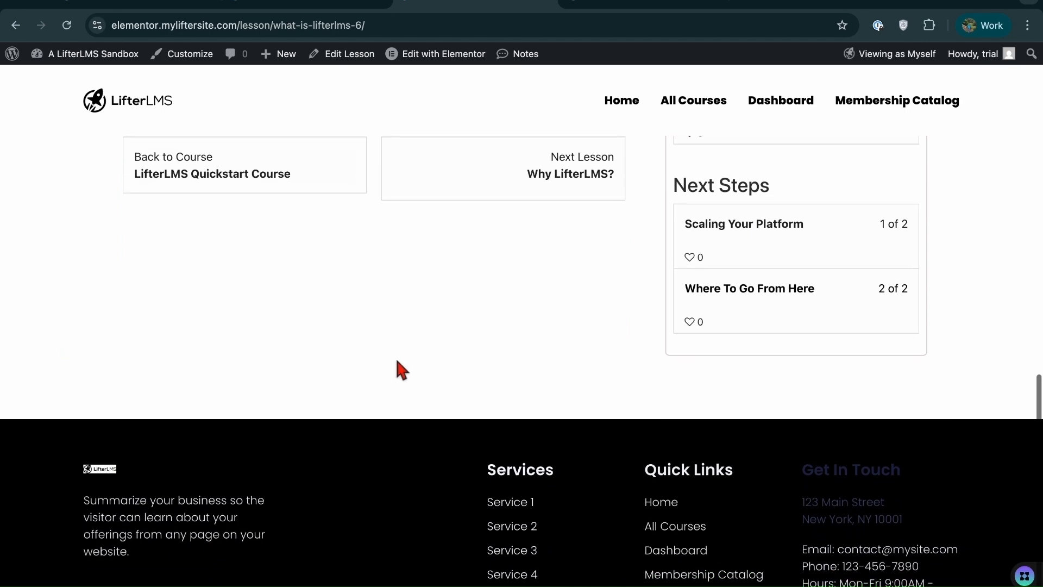